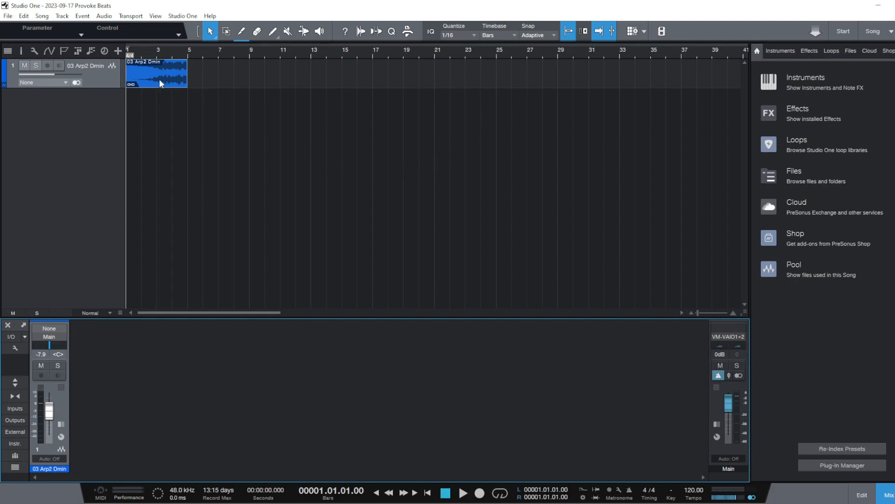
Remove the 03 Arp2 Dmin audio track from the song
left_click(161, 53)
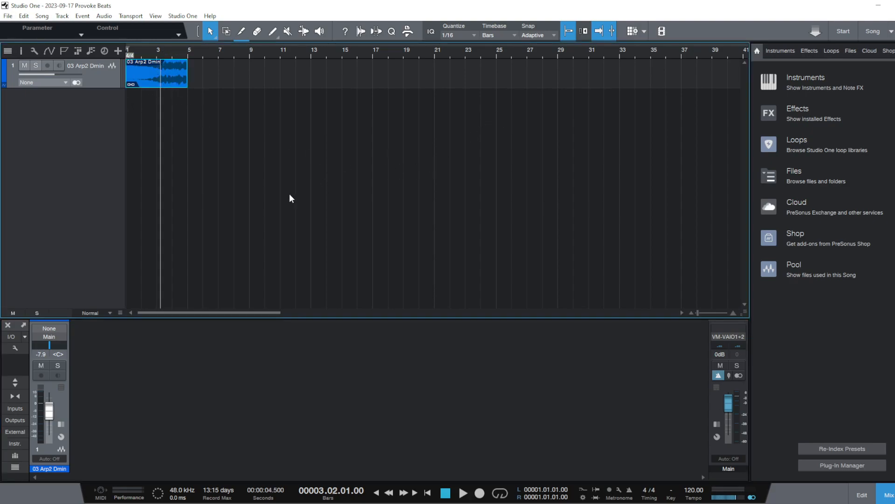
right_click(100, 84)
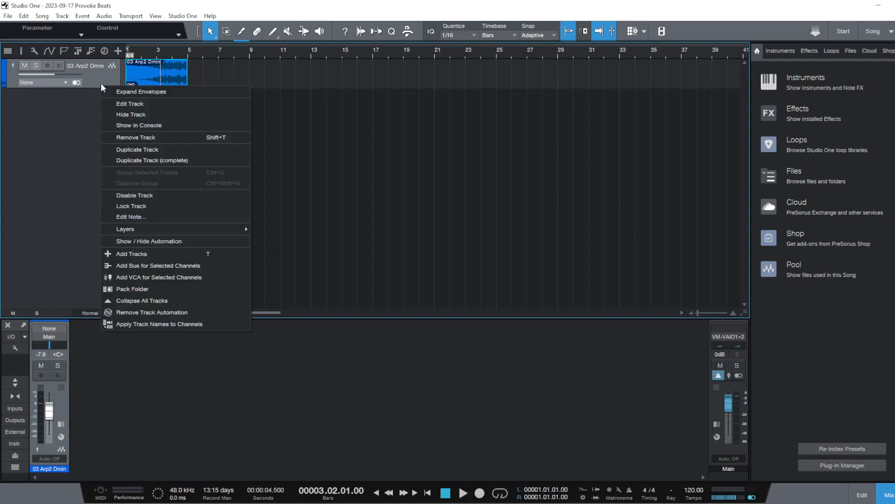
left_click(177, 138)
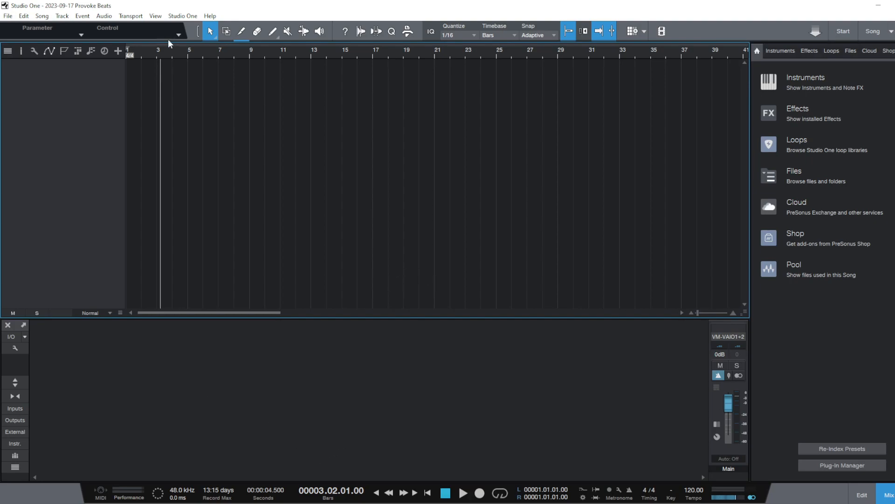
scroll(204, 55, "down", 5)
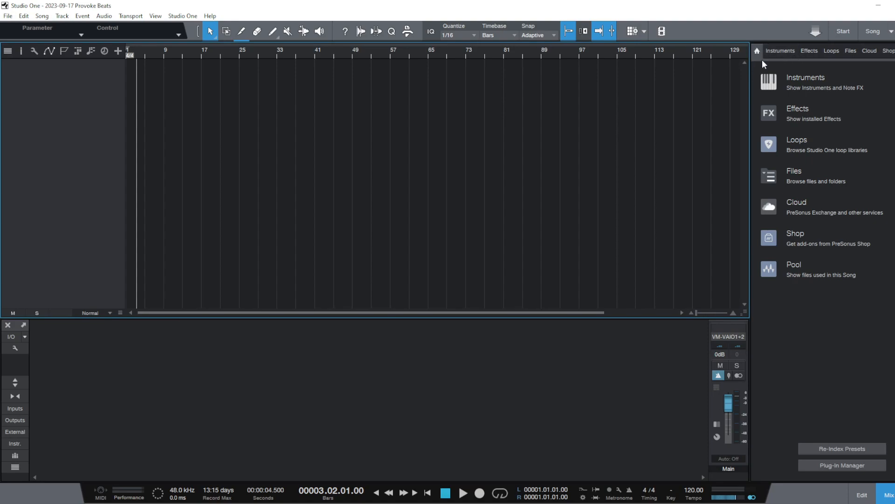
Add the ANA 2 synth from the favorite instruments as a new instrument track
left_click(780, 51)
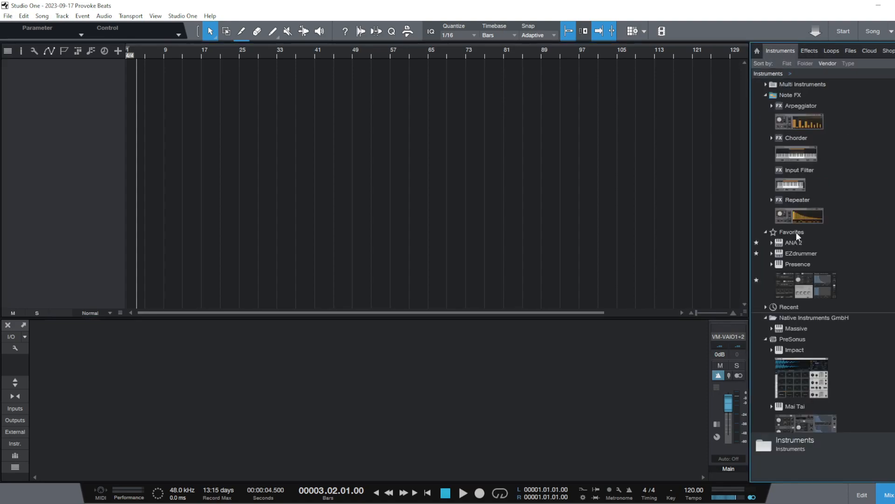
scroll(812, 228, "down", 1)
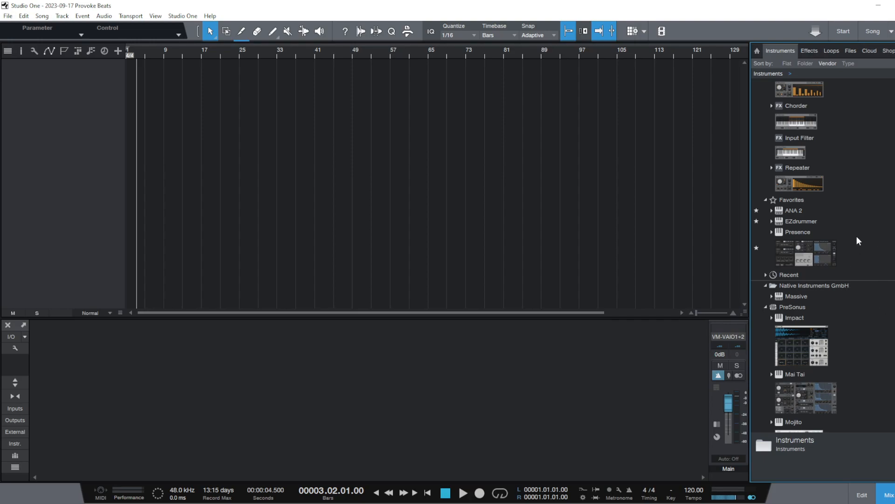
scroll(853, 251, "down", 1)
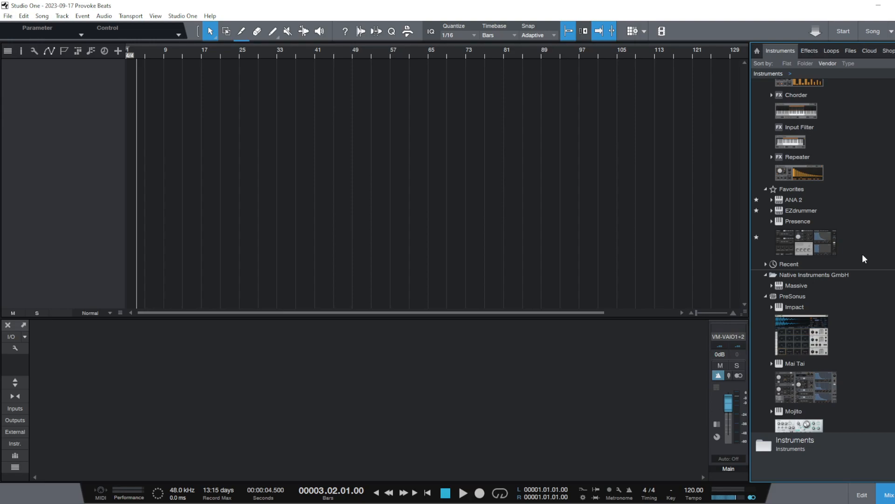
scroll(823, 256, "down", 1)
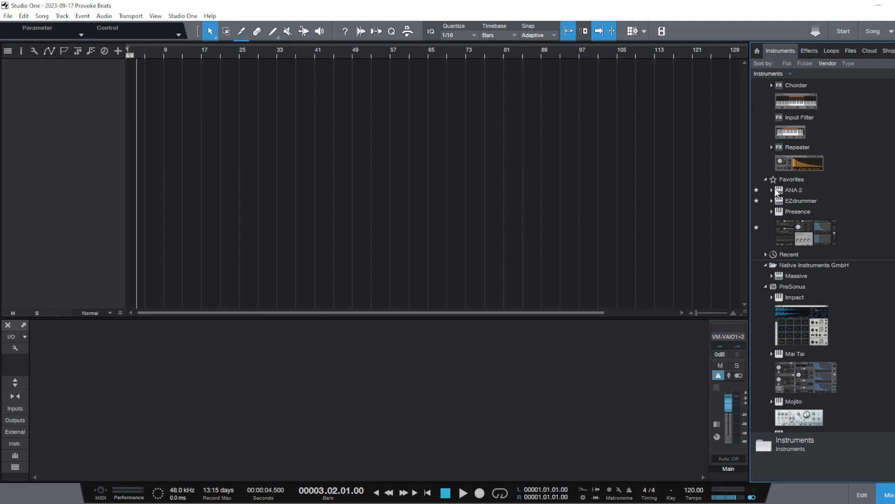
left_click_drag(793, 189, 63, 158)
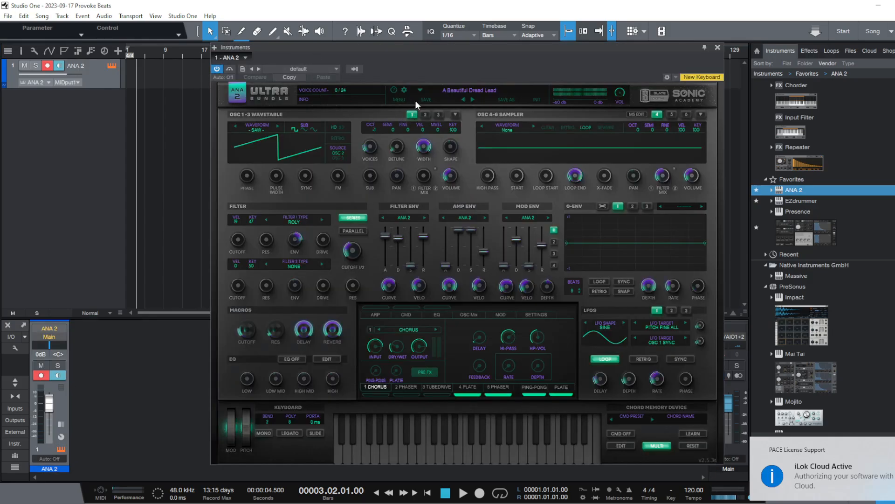
Reposition the ANA 2 window over the arrangement and audition notes on its virtual keyboard
left_click_drag(422, 49, 894, 60)
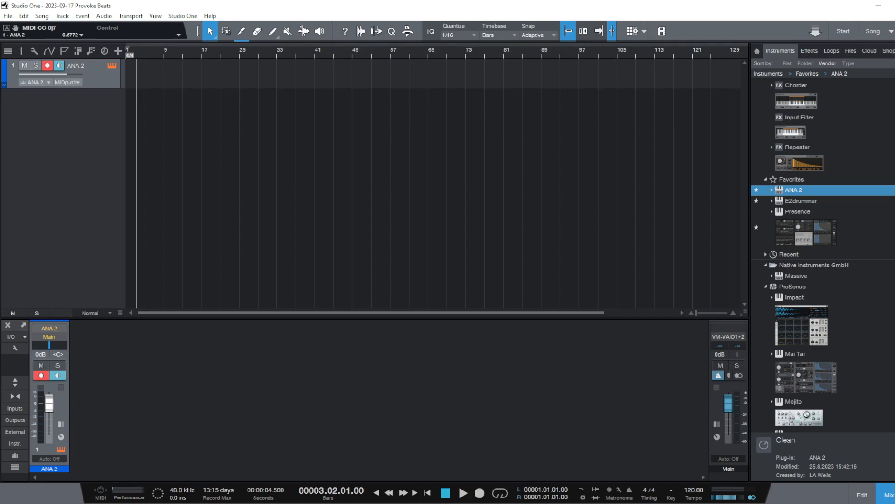
left_click_drag(894, 98, 569, 67)
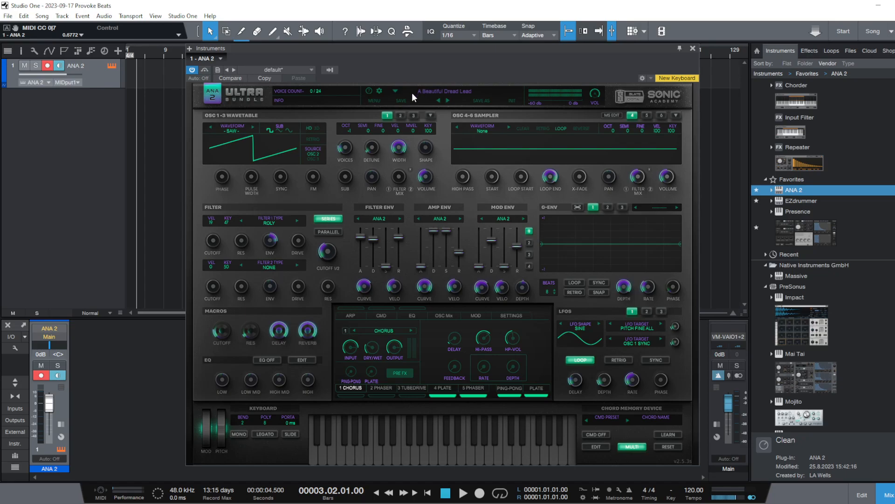
left_click_drag(409, 58, 446, 53)
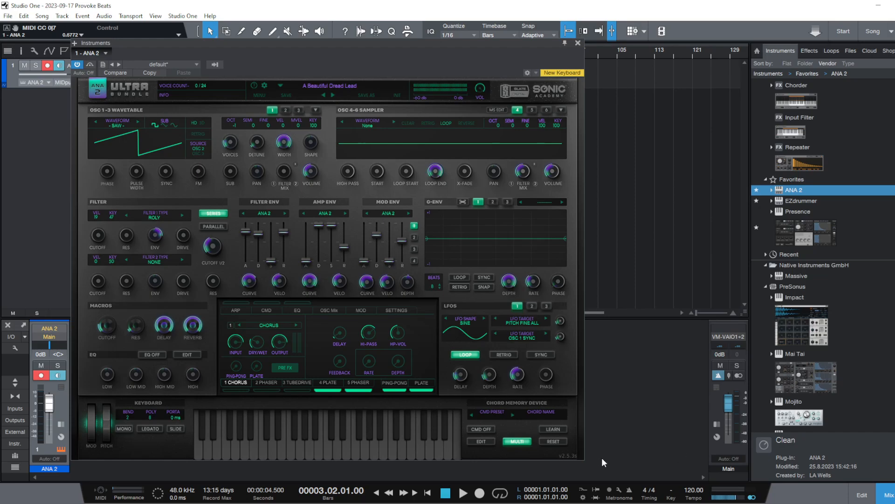
left_click(377, 443)
left_click(328, 443)
left_click(652, 389)
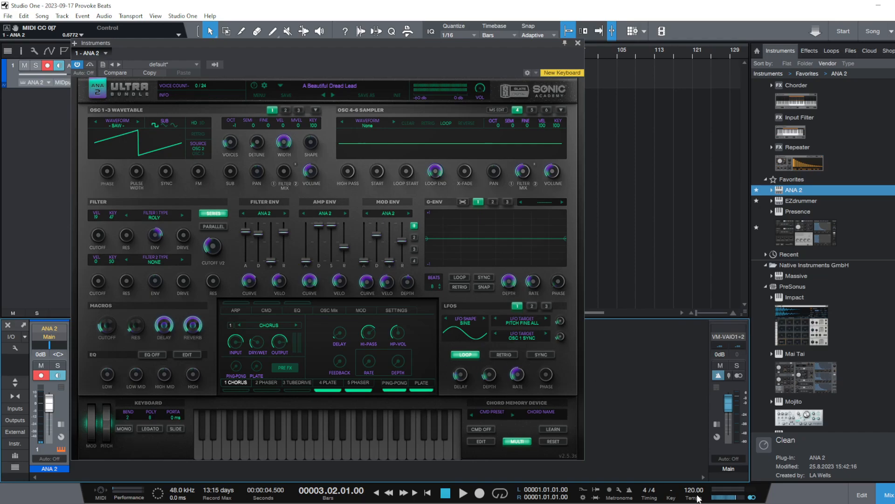
Set the song tempo to 160 BPM and turn on the metronome
scroll(698, 494, "up", 1)
left_click(628, 491)
scroll(692, 491, "up", 7)
scroll(693, 492, "up", 15)
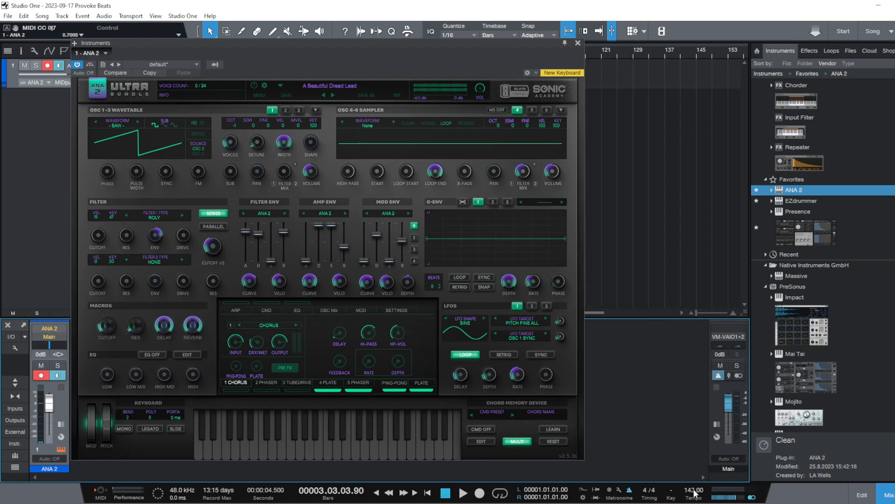
mouse_move(694, 491)
left_mouse_down()
mouse_move(698, 467)
mouse_move(697, 478)
left_mouse_up()
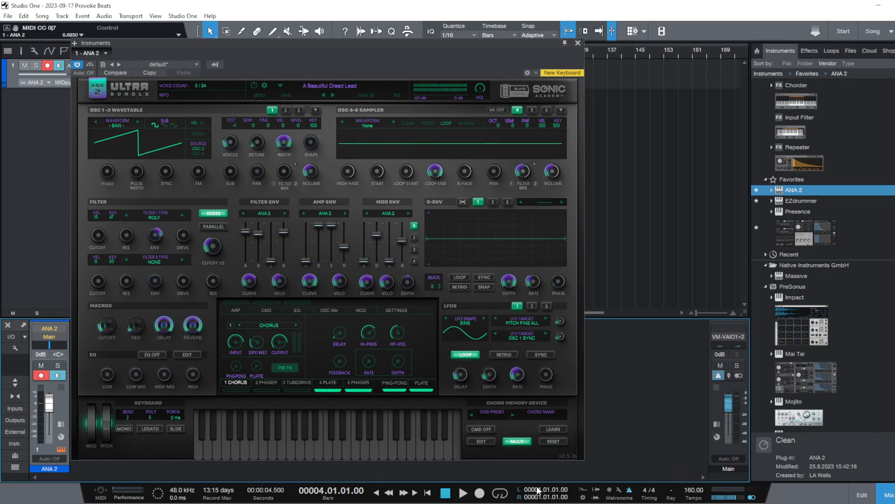
Play the song briefly to hear the metronome at the new tempo and return the playhead to the start
mouse_move(343, 503)
left_click(466, 494)
left_click(444, 493)
left_click(430, 494)
key("space")
key("space")
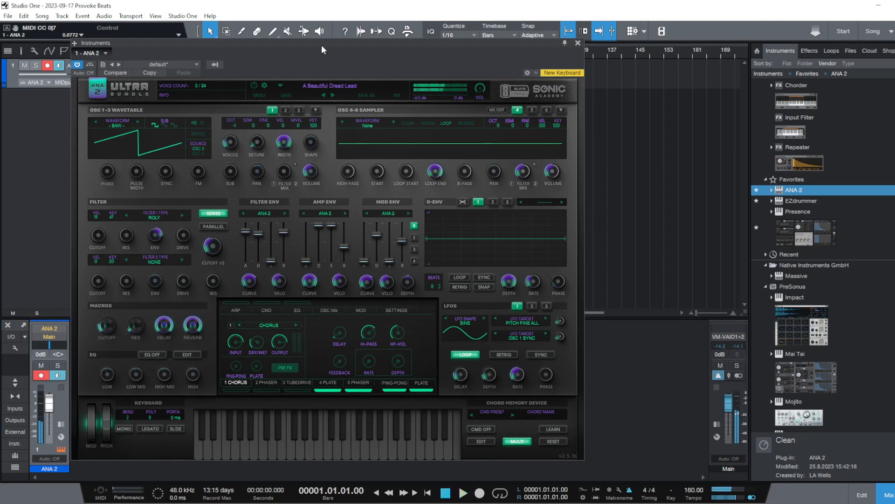
Audition the ANA 2 lead presets Access Granted and Alastrous, and load Bell Grand from the Bells category
left_click(342, 85)
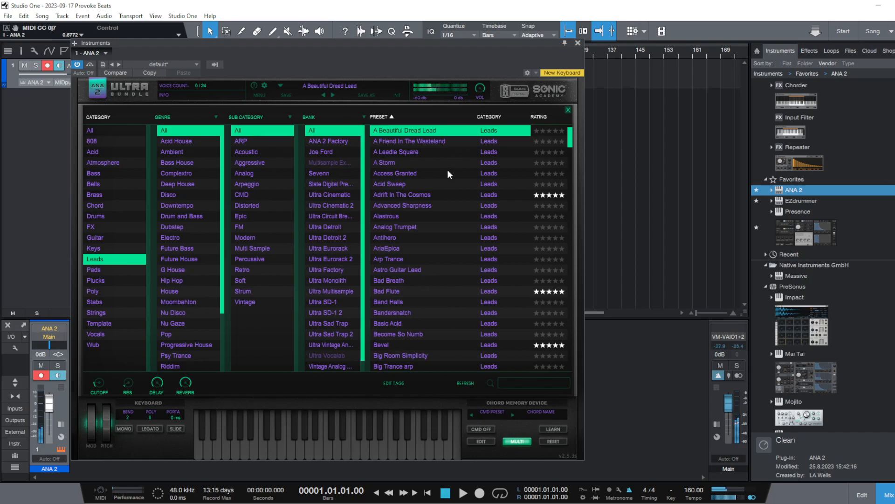
left_click(446, 174)
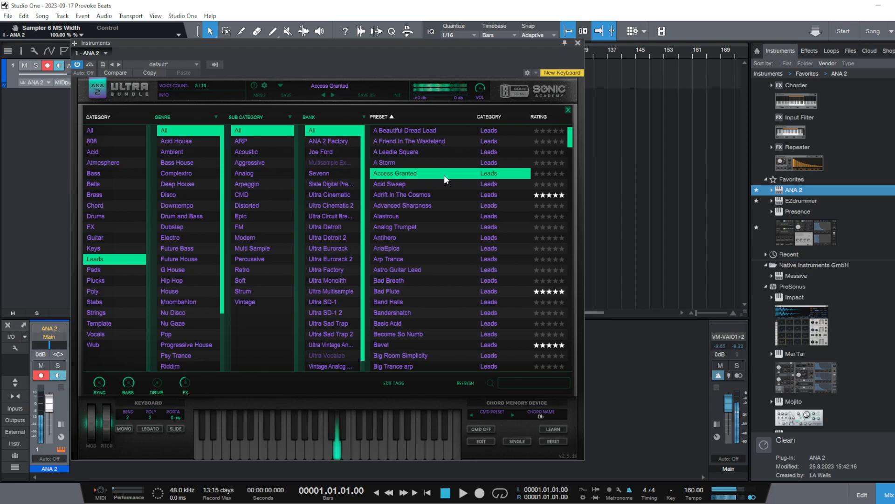
left_click(454, 218)
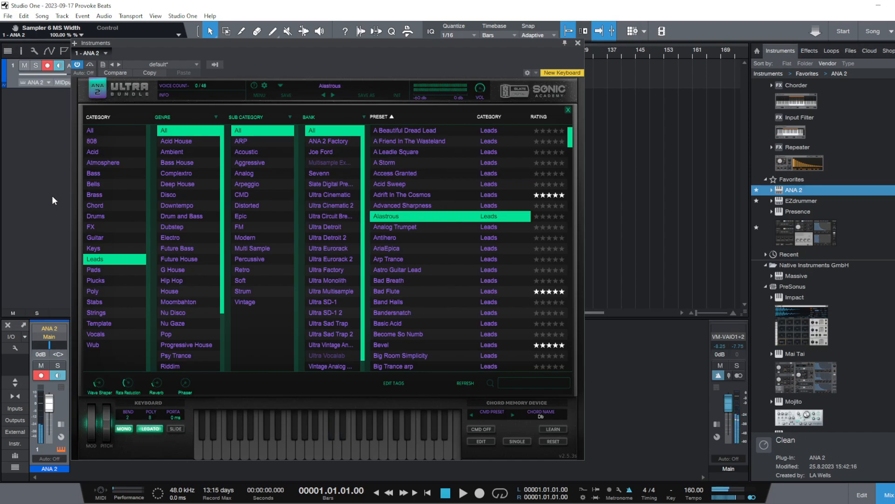
left_click(105, 186)
left_click(441, 173)
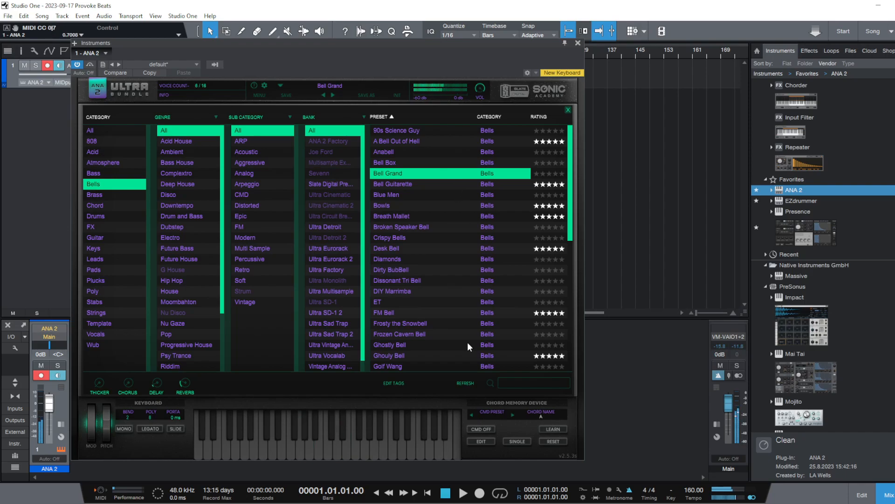
Enable the Chord Memory Device with the A MINOR preset, compare it against bypass, and try it with the metronome running
left_click(480, 429)
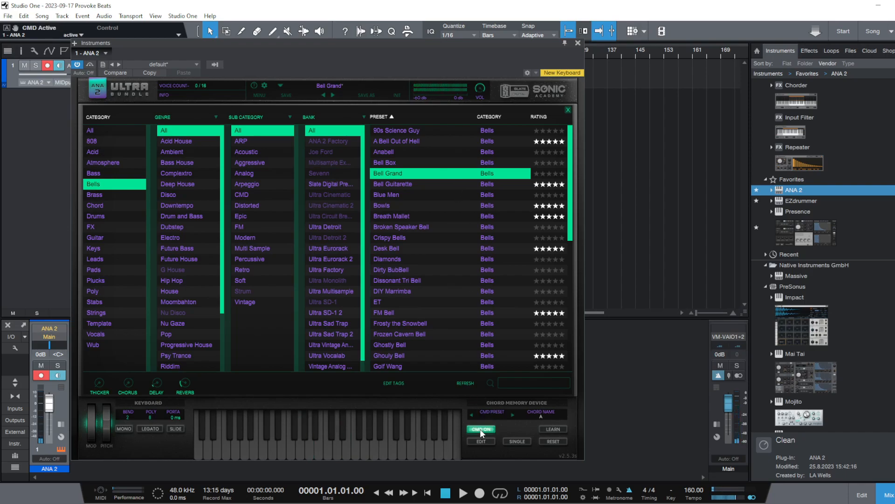
left_click(513, 415)
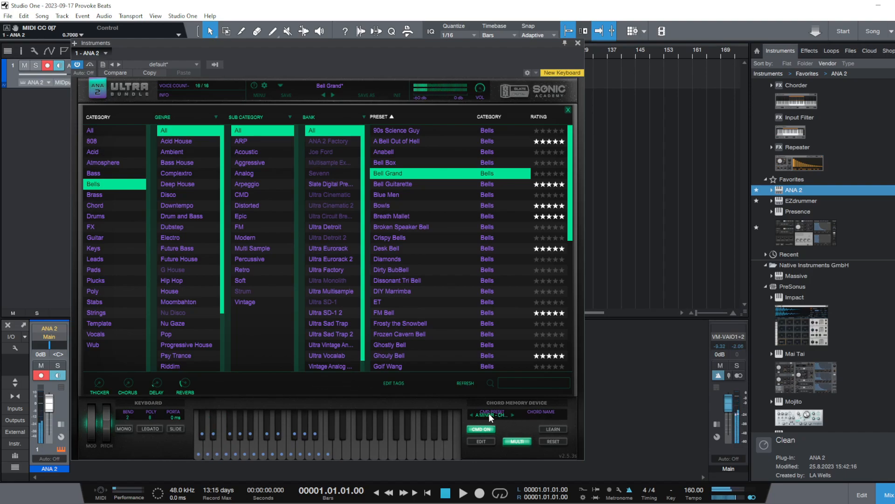
left_click(483, 428)
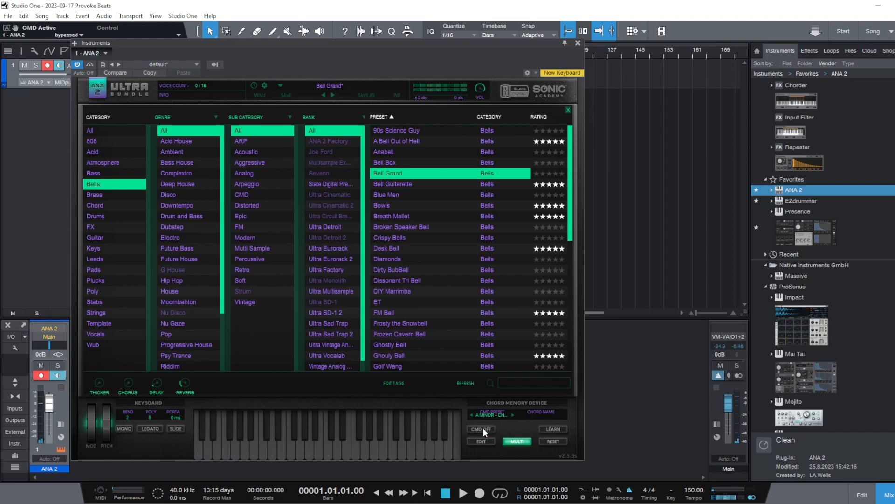
left_click(483, 429)
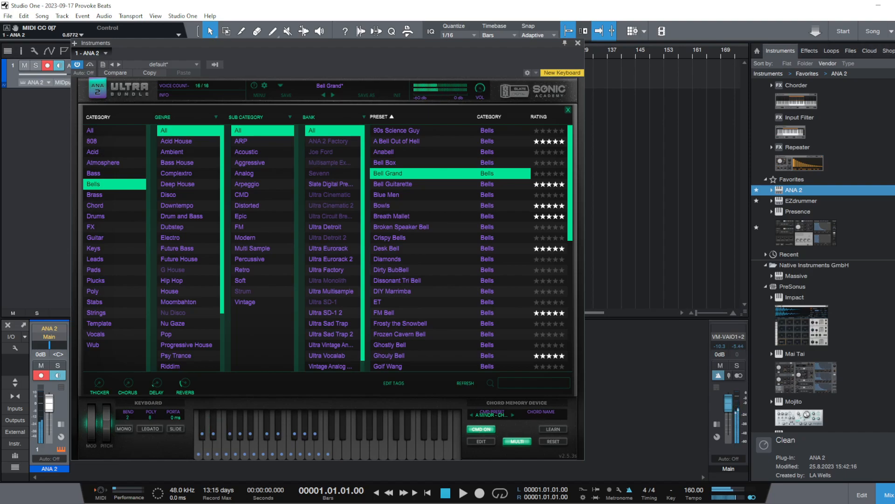
left_click(462, 496)
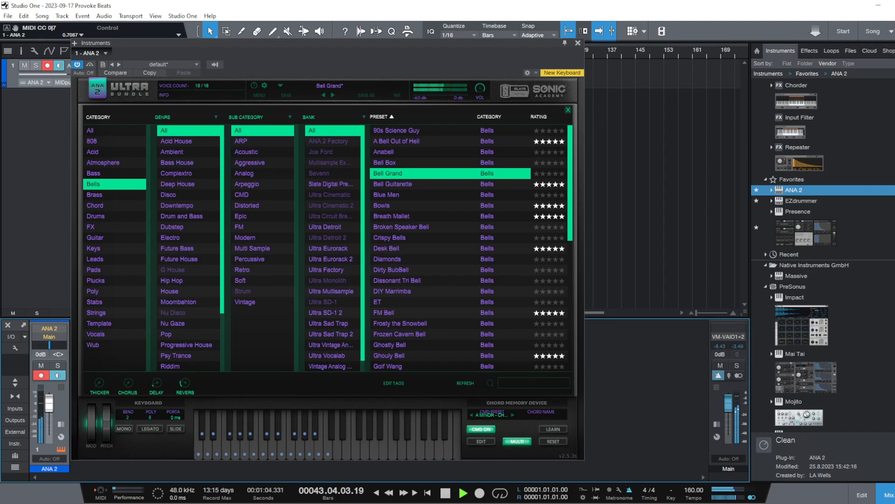
left_click(446, 492)
Load the Bell Guitarette preset and switch on chord memory with the A MINOR chord preset
left_click(393, 184)
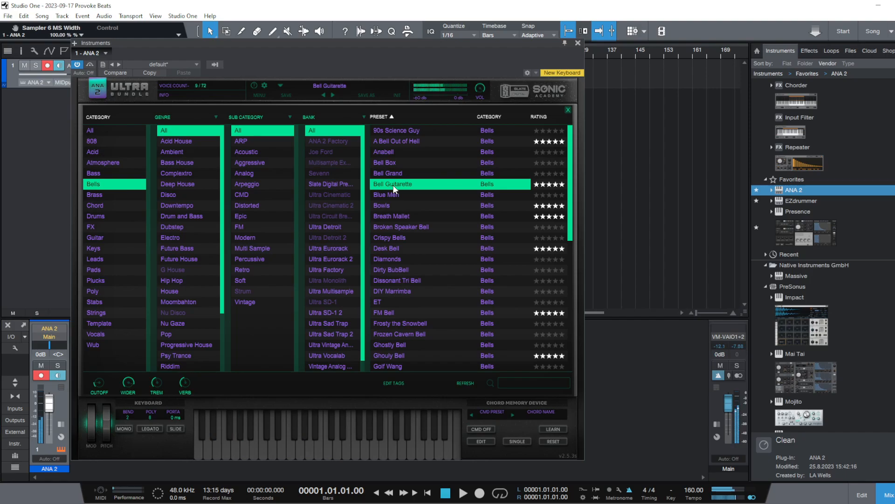
left_click(486, 427)
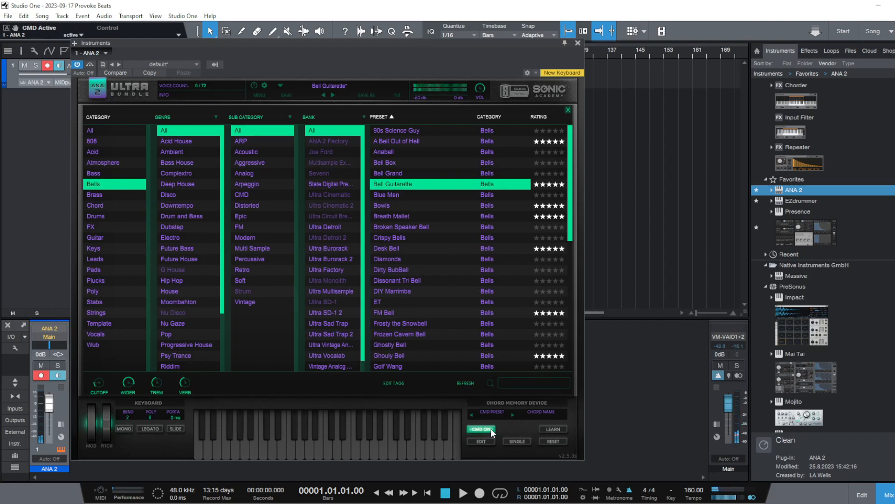
left_click(512, 413)
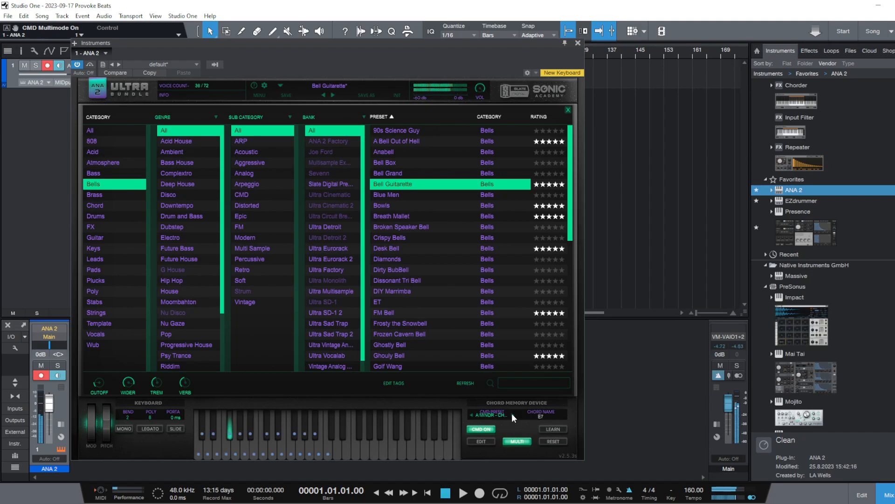
Close the preset browser, open the CMD chord editor with Preset Lock on, and reposition the instrument window
left_click(568, 110)
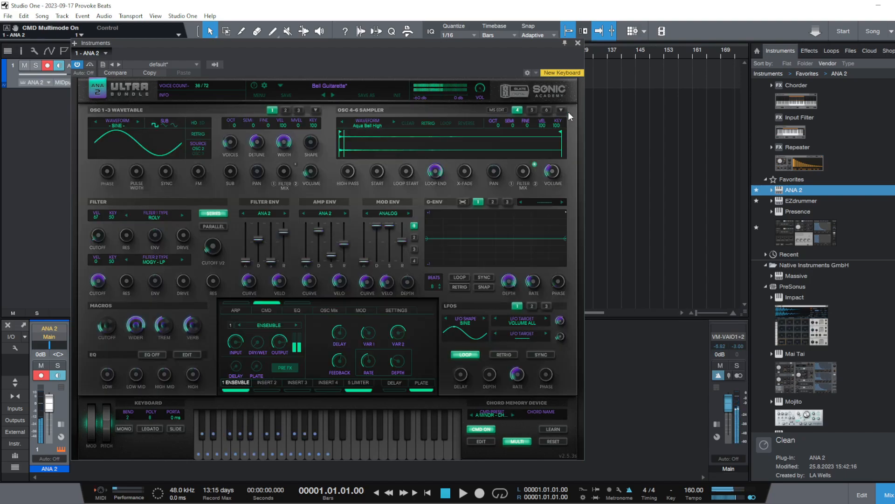
left_click(276, 310)
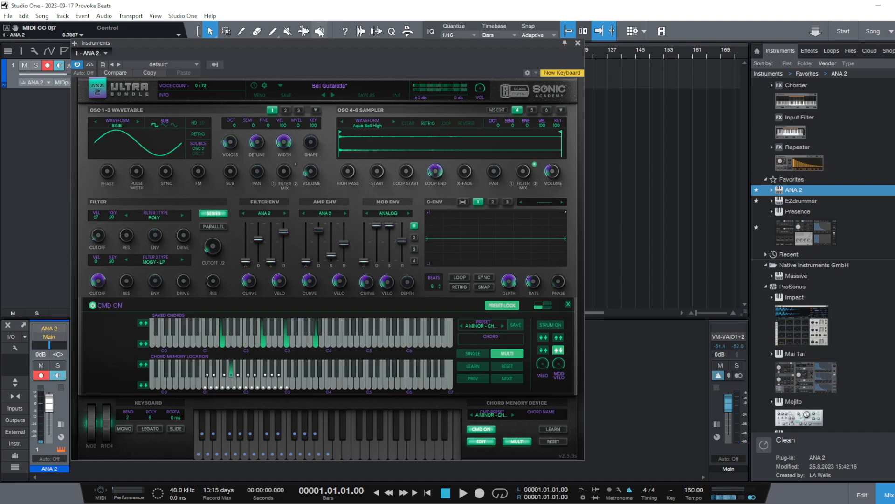
left_click_drag(320, 42, 343, 57)
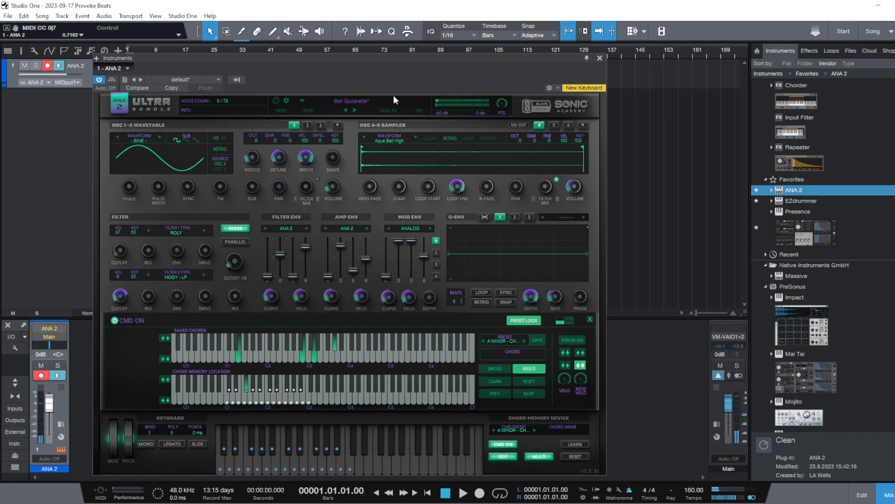
left_click_drag(313, 60, 314, 76)
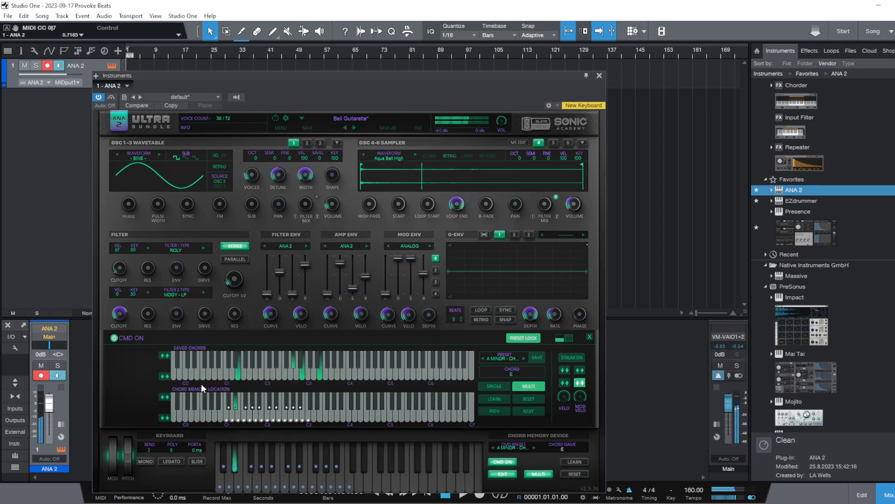
left_click_drag(292, 77, 315, 39)
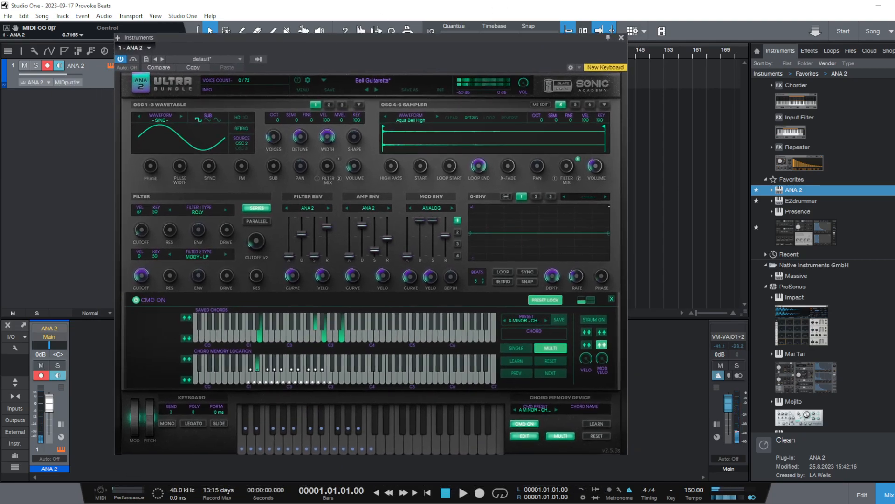
Audition the Blue Men bell preset and load Breath Mallet in ANA 2
left_click(379, 78)
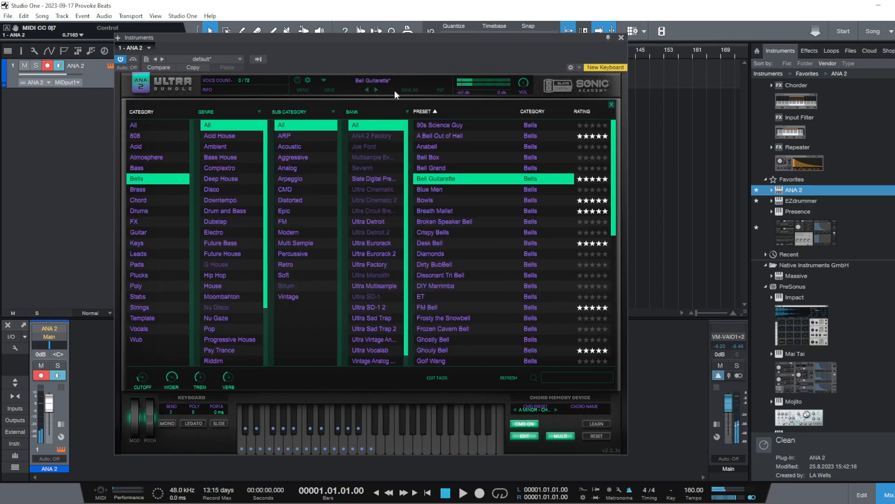
left_click(460, 188)
left_click(457, 211)
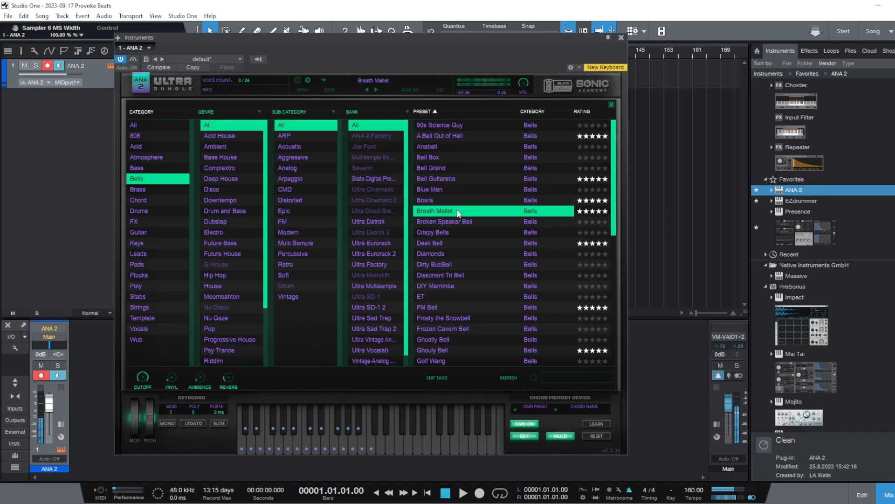
Compare the Broken Speaker Bell preset with Breath Mallet and play Breath Mallet against the metronome
left_click(459, 225)
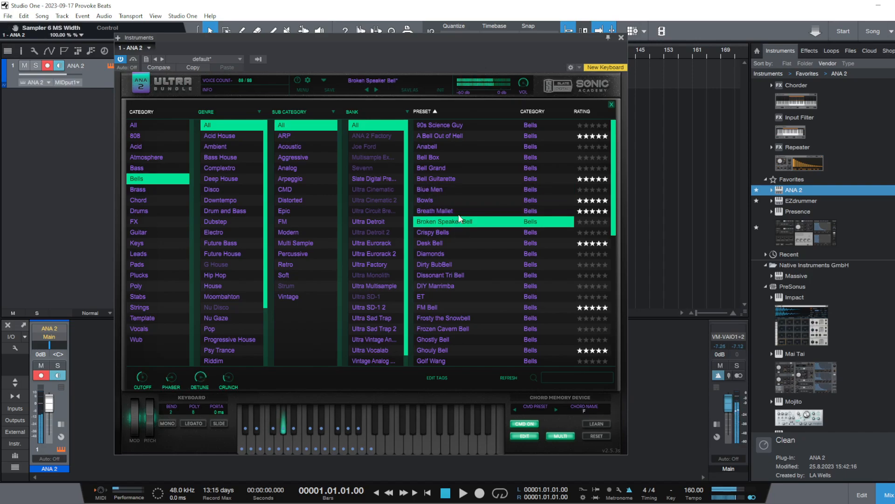
left_click(457, 216)
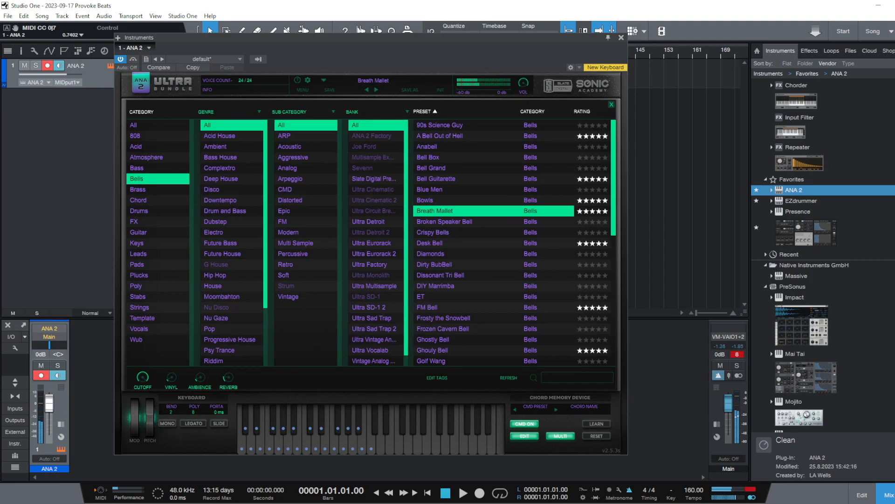
left_click(461, 493)
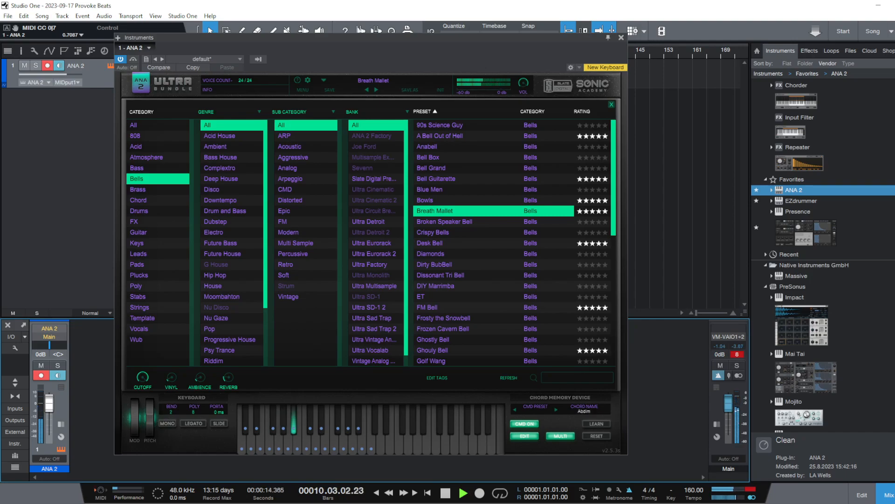
left_click(445, 493)
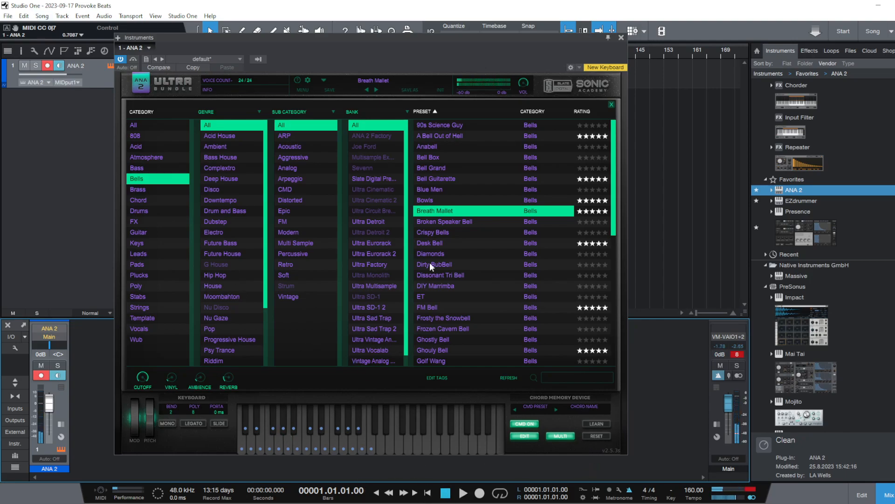
Move the instrument window off the start of the arrangement and run the song from bar 5
left_click_drag(367, 49, 449, 51)
left_click(141, 49)
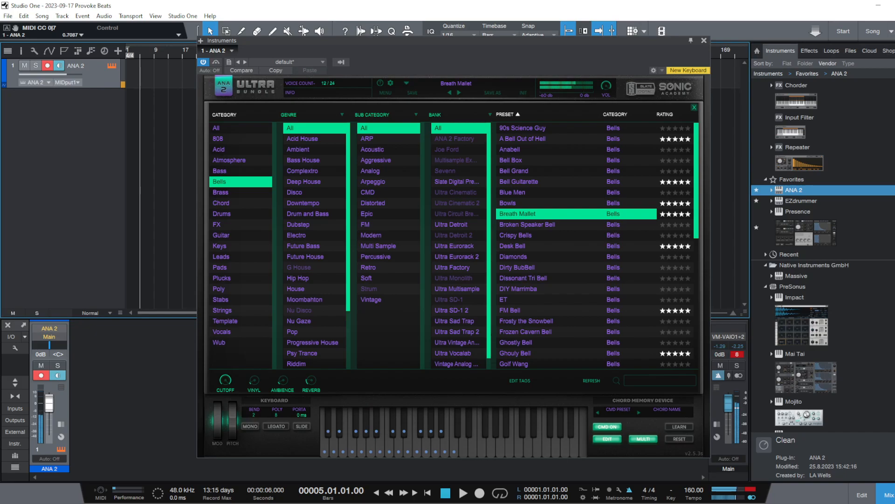
left_click(461, 494)
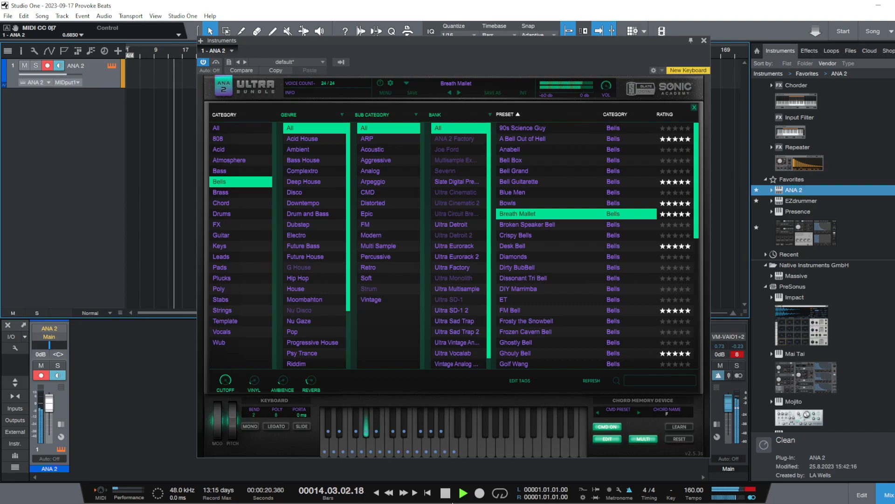
Audition the Crispy Bells, Broken Speaker Bell, Desk Bell, Dirty BubBell, Frosty the Snowbell and FM Bell presets against the metronome
left_click(541, 235)
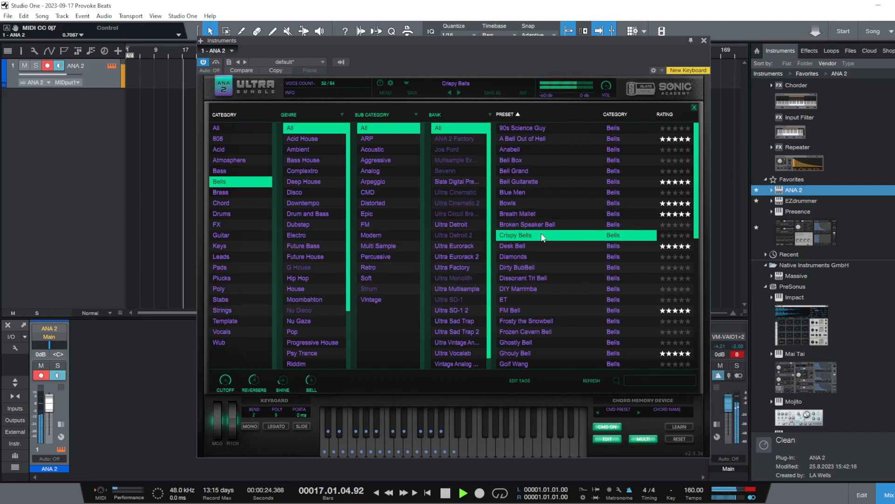
left_click(543, 225)
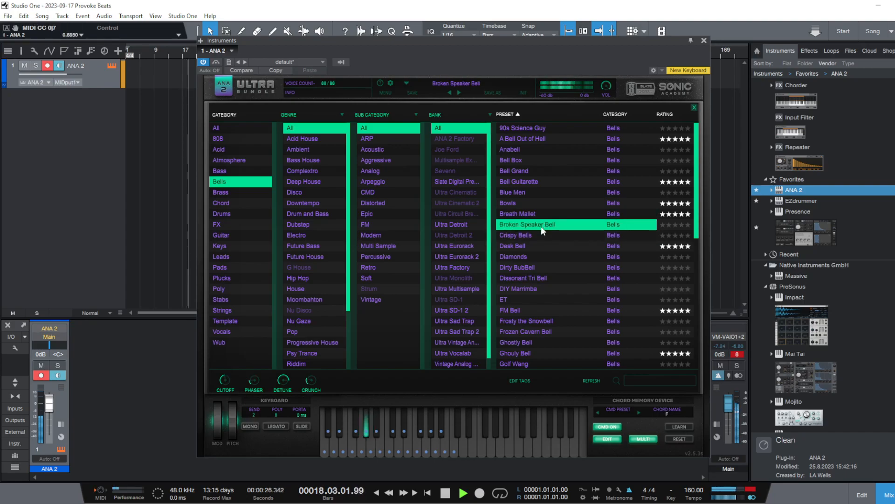
left_click(536, 246)
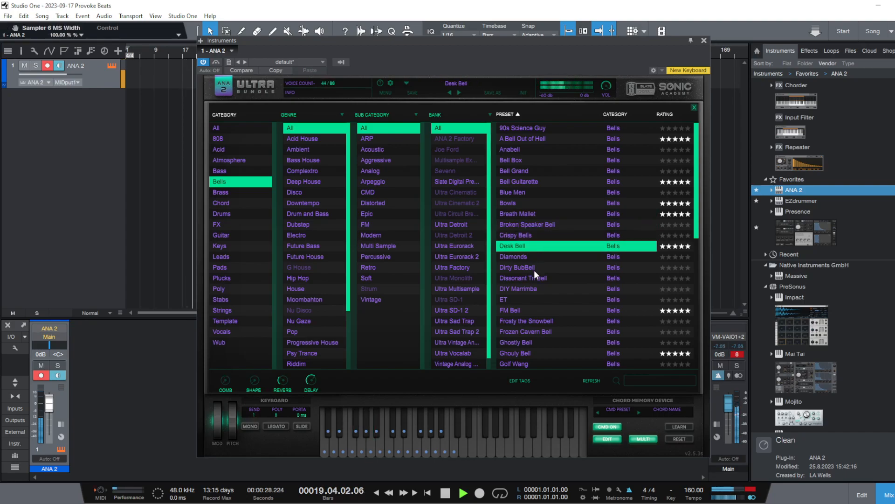
left_click(533, 269)
left_click(541, 320)
left_click(545, 310)
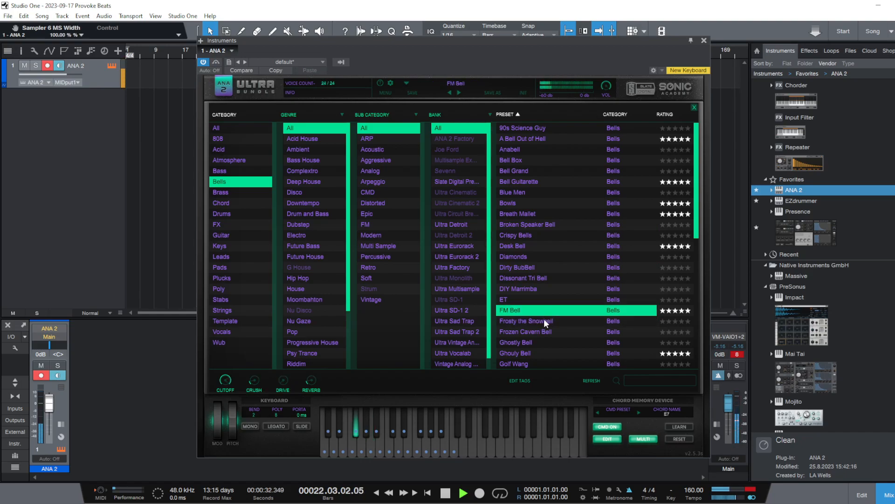
Audition the Ghostly Bell, Ghouly Bell, Poke A Monster Diamond, Serpico Bell and Shiny Bell presets
left_click(553, 343)
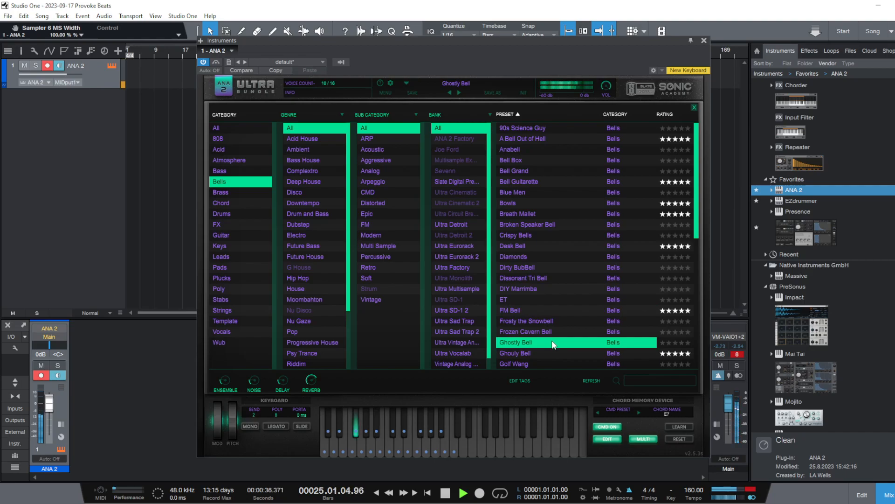
left_click(550, 354)
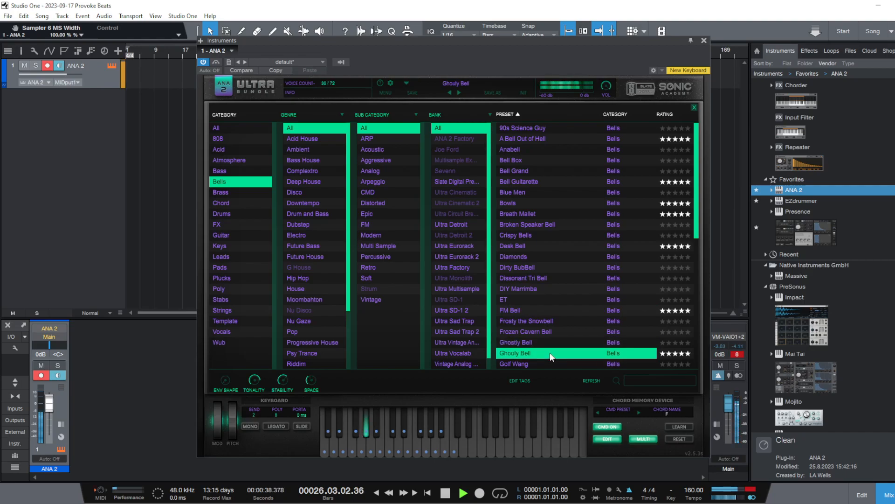
scroll(552, 331, "down", 5)
left_click(592, 291)
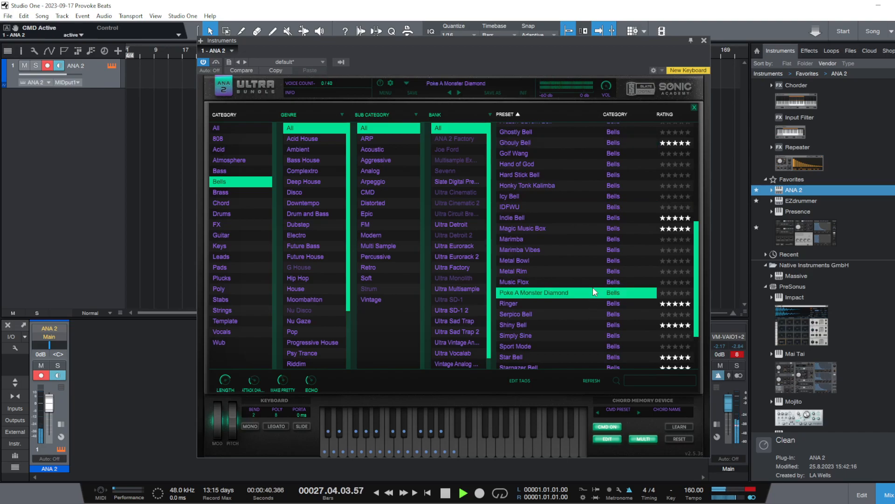
left_click(583, 316)
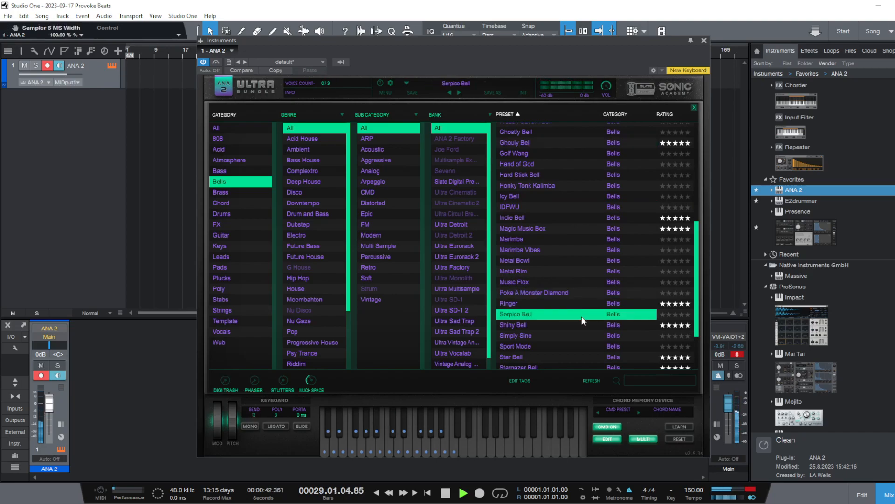
left_click(578, 325)
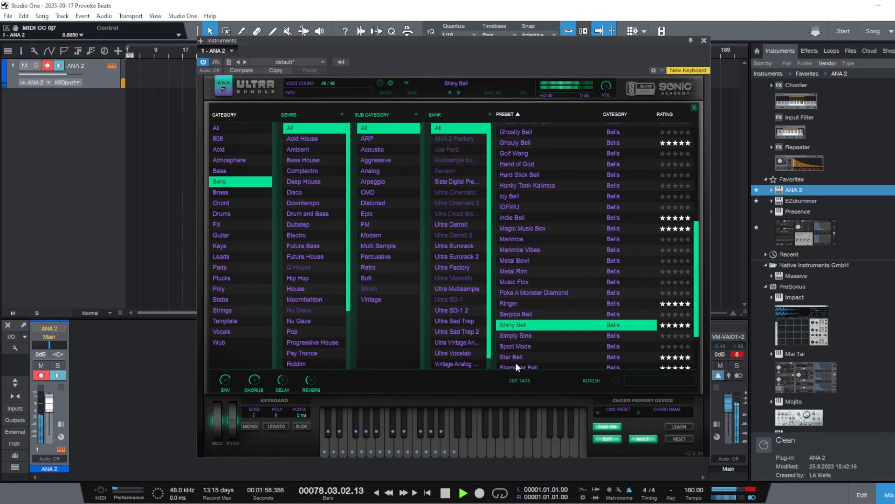
Try the Simply Sine and Sport Mode presets and load Star Bell as the sound
left_click(560, 336)
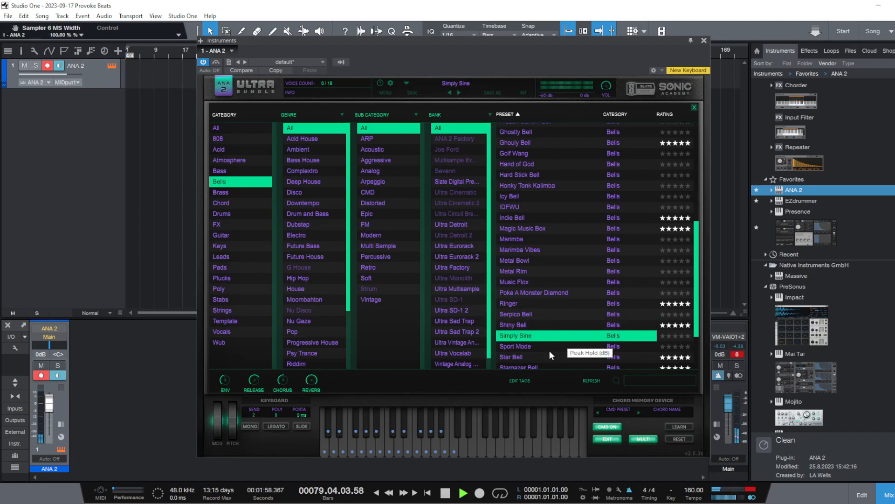
double_click(549, 349)
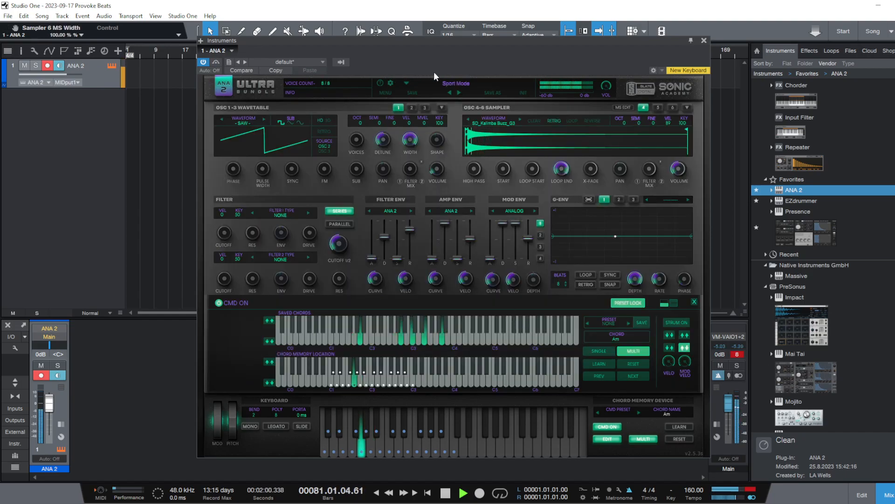
left_click(451, 83)
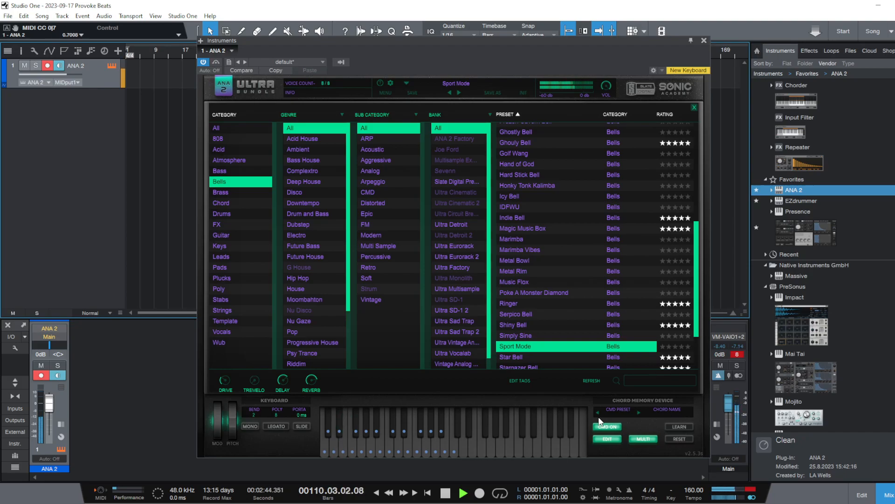
left_click(554, 357)
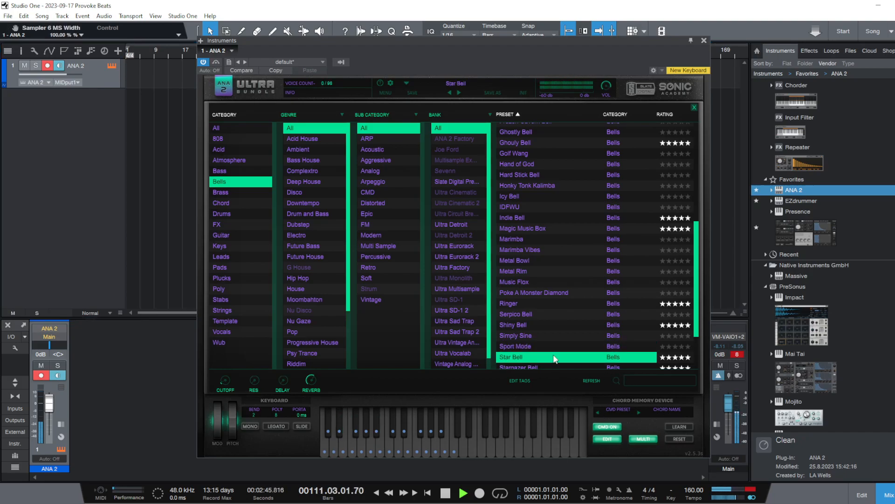
Record a chord performance with Star Bell on the ANA 2 track, starting from the beginning of the song
left_click(430, 493)
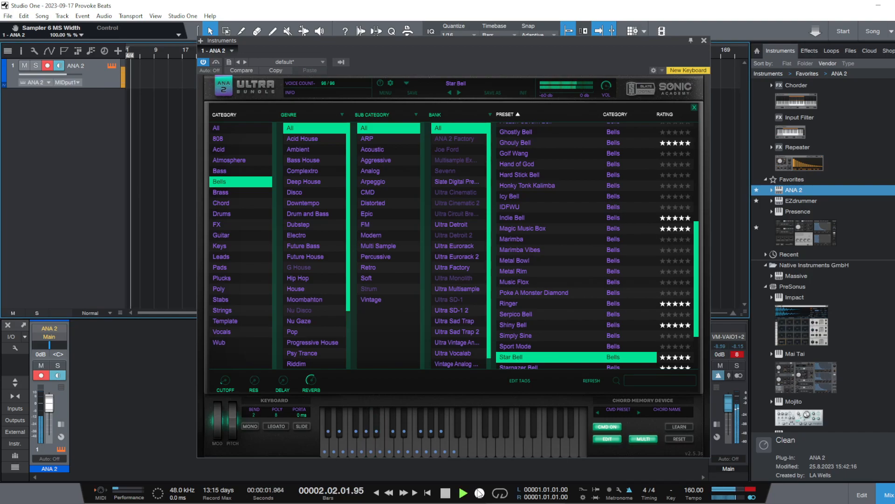
left_click(480, 493)
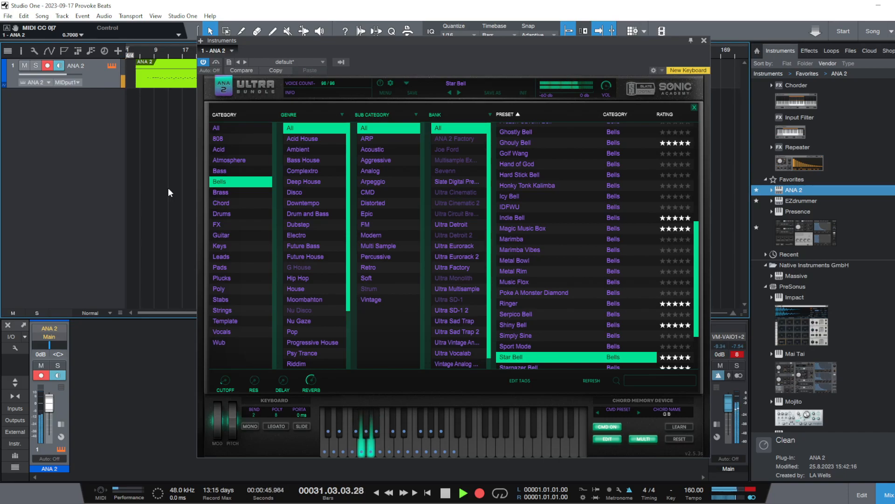
key("space")
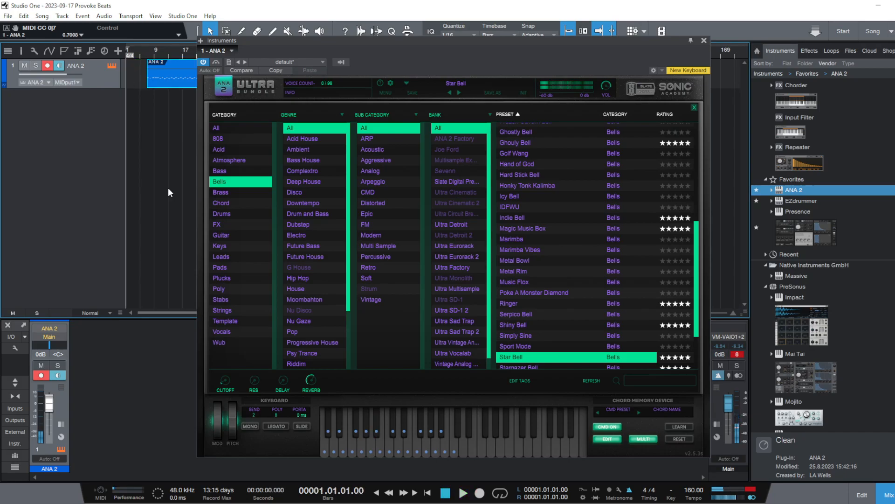
Close the instrument window and play back the recorded ANA 2 part from bar 7, beat 2
left_click(705, 42)
left_click(179, 162)
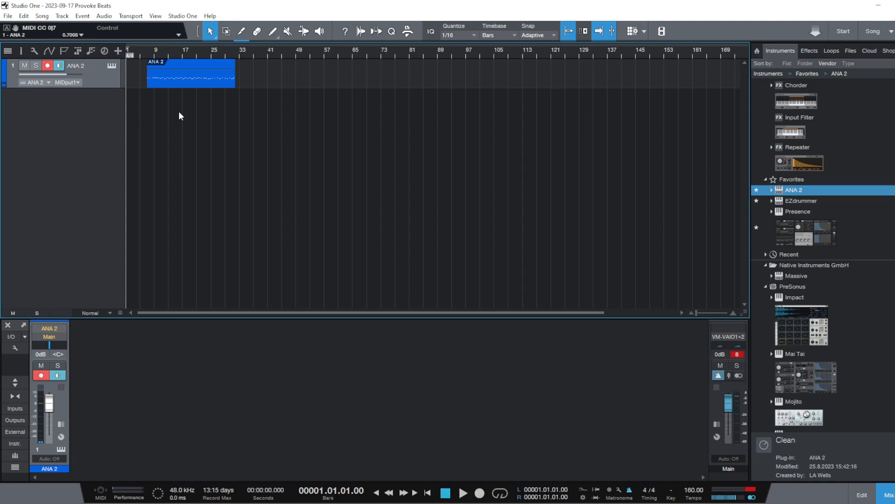
scroll(154, 50, "up", 5)
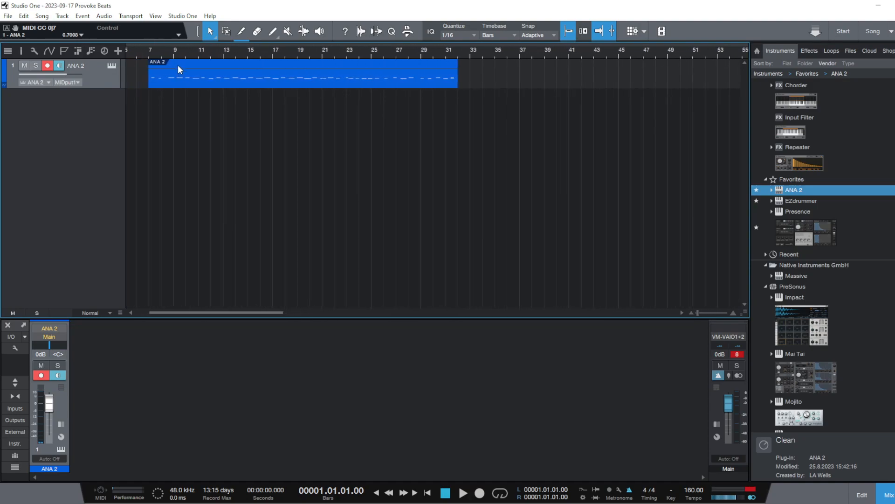
left_click(166, 50)
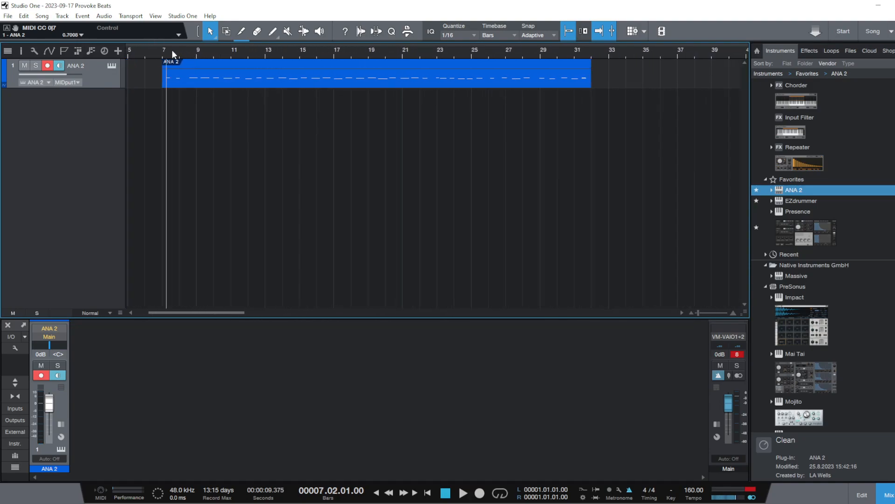
key("space")
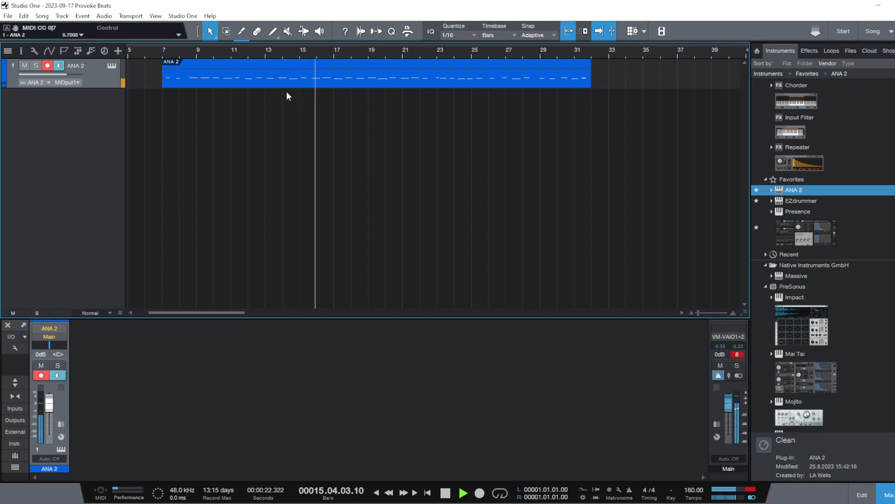
key("space")
Open the recorded ANA 2 part in the note editor with about 18 bars of notes in view
left_click(265, 51)
double_click(278, 79)
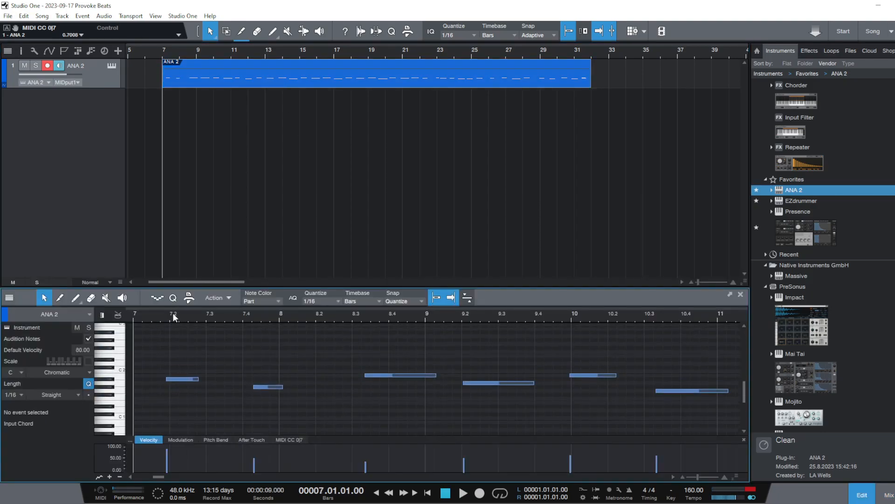
left_click_drag(171, 316, 170, 298)
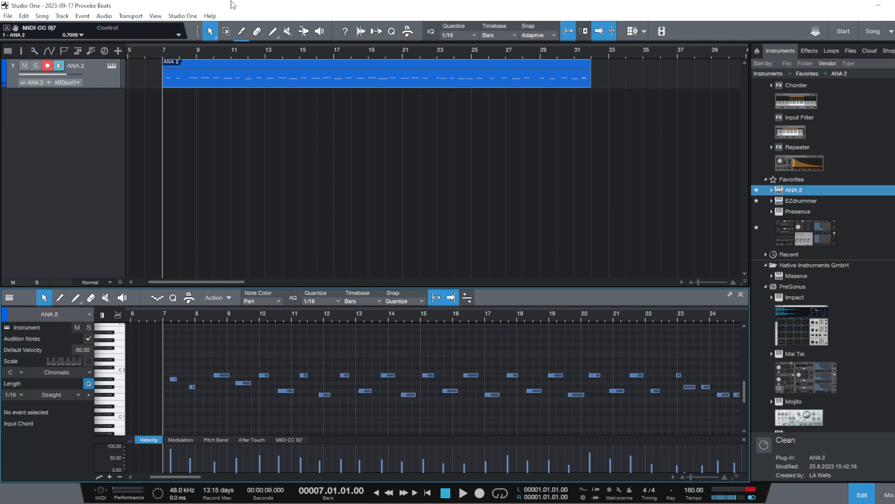
Play back the recorded ANA 2 part from bar 11, beat 2, and again from around bar 12
left_click(195, 56)
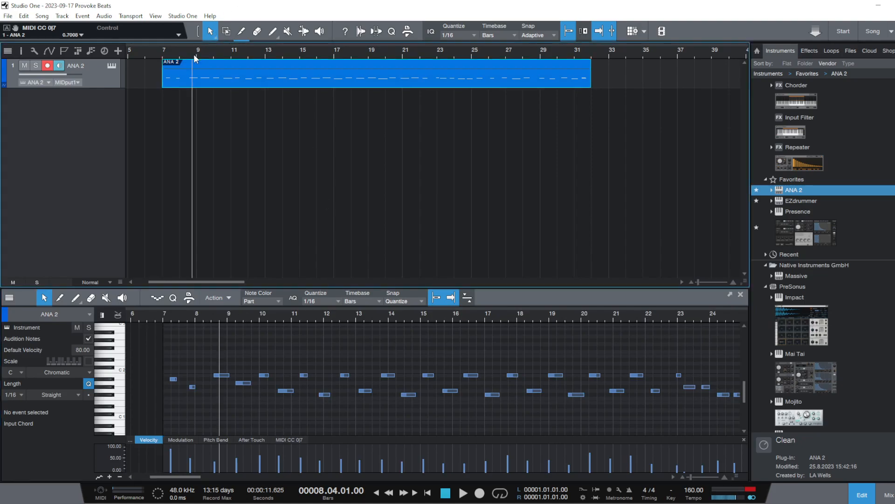
left_click(235, 54)
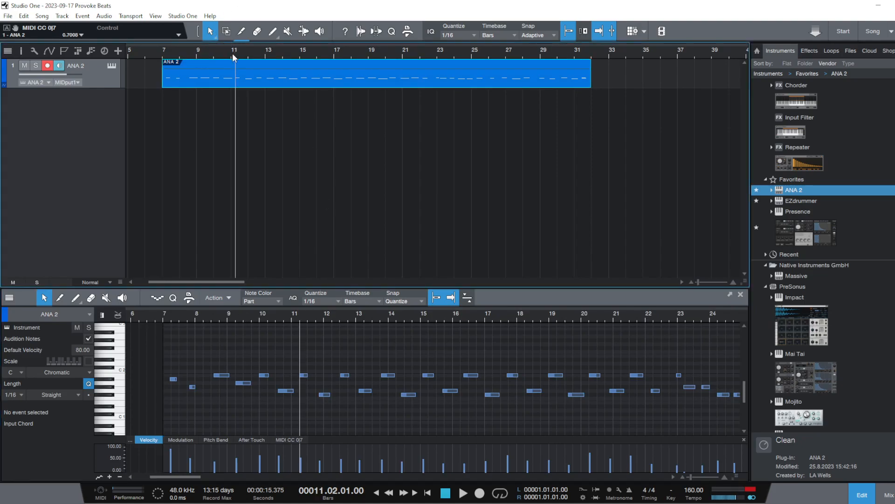
key("space")
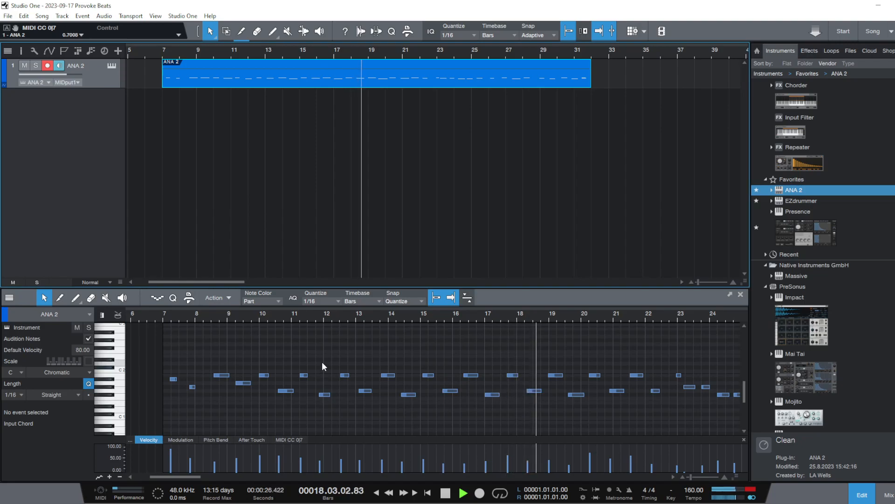
key("space")
left_click(326, 316)
key("space")
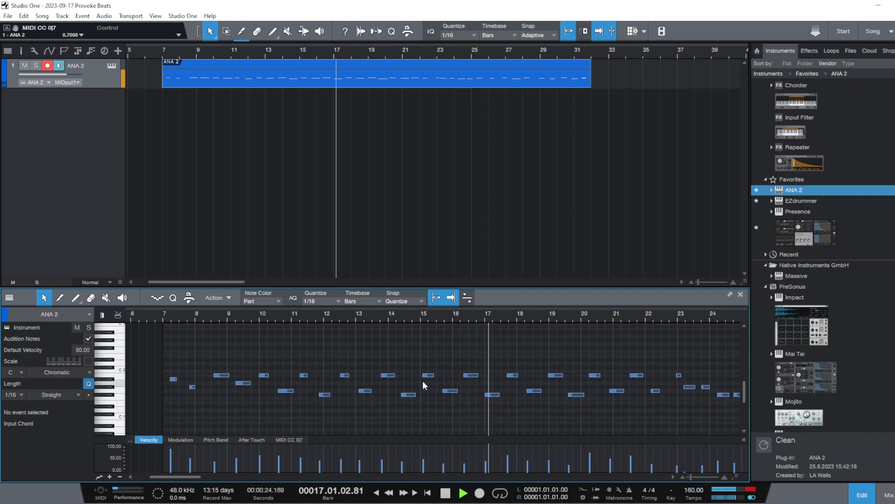
key("space")
Audition the chord sequence in the recorded part from bar 12, beat 3
left_click(376, 317)
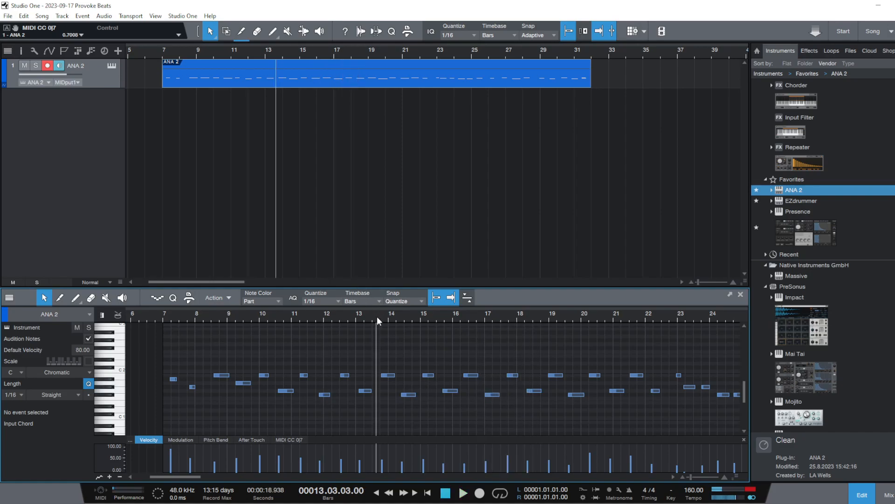
left_click(382, 316)
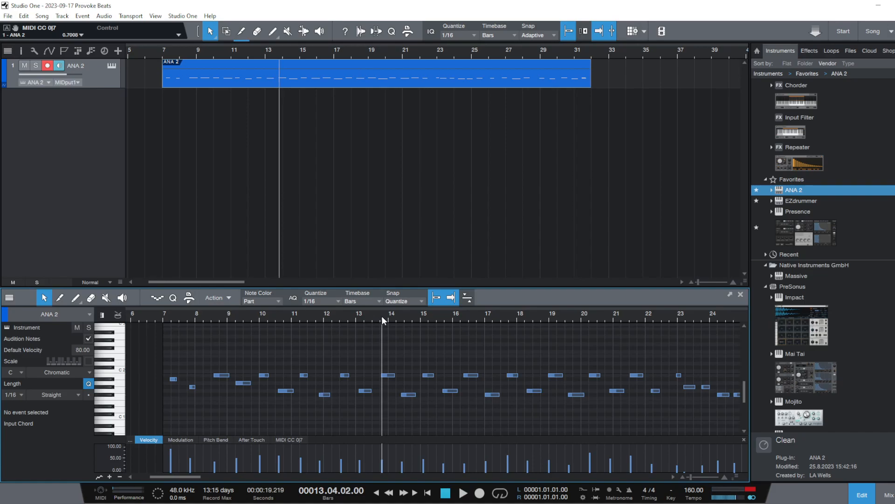
left_click(339, 318)
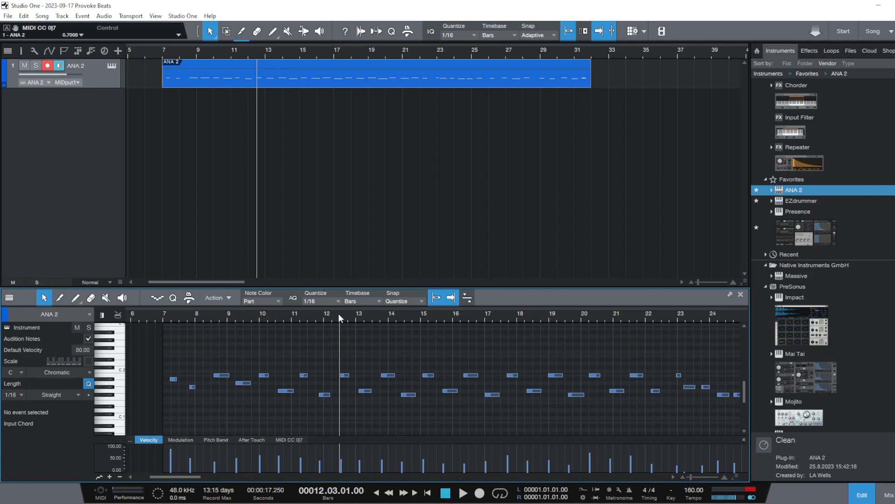
key("space")
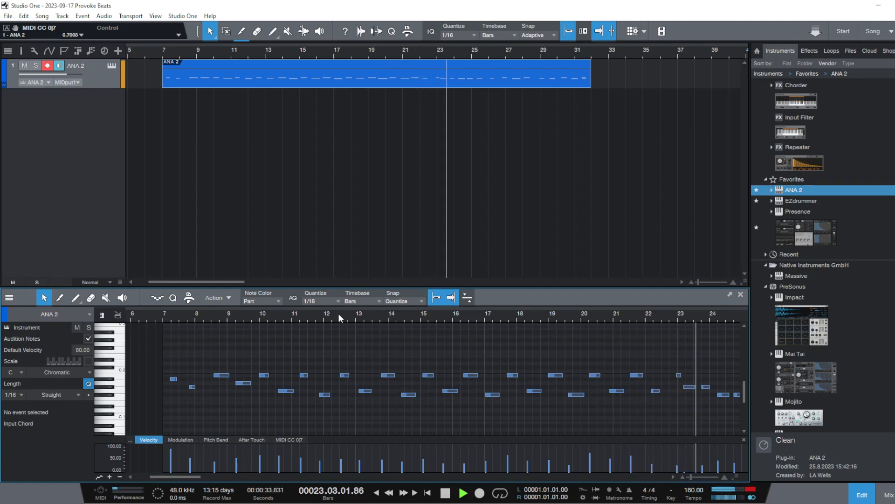
key("space")
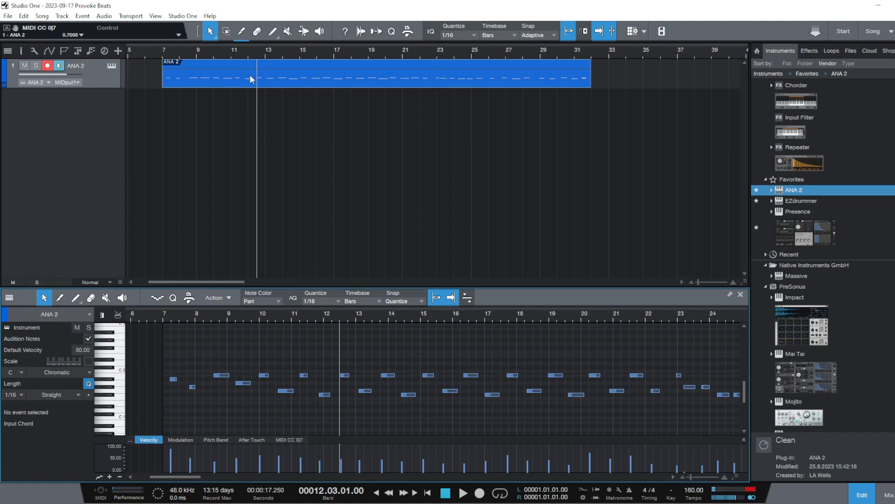
Replay the part from around bar 9 and from bar 11, beat 4, to find where the progression starts
left_click(227, 55)
left_click(198, 58)
key("space")
left_click(315, 318)
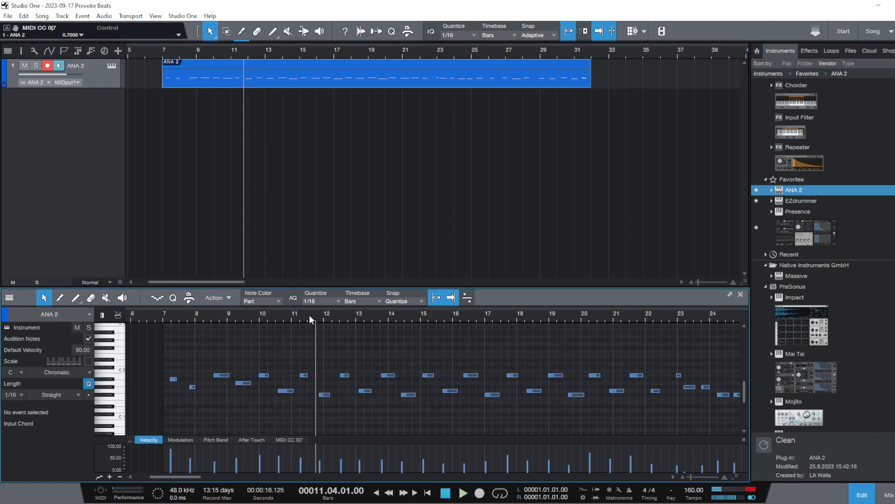
key("space")
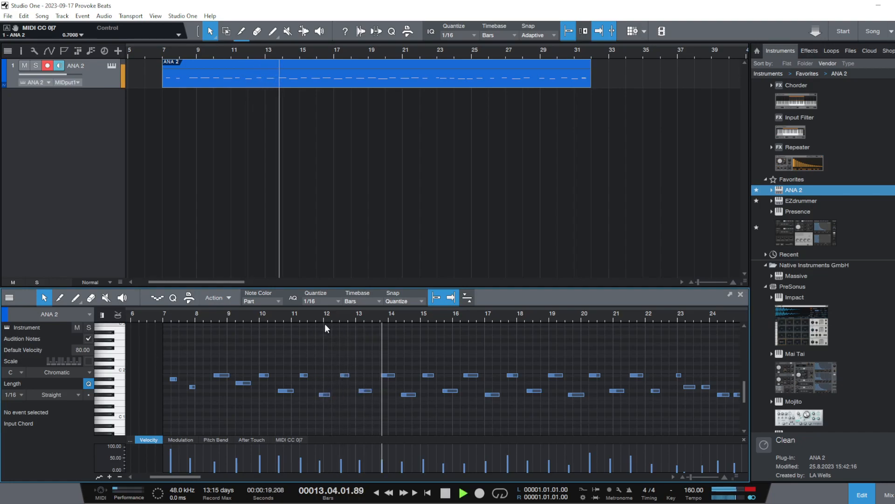
key("space")
Set the playhead to bar 13, beat 4, and extend the start of the nearby B1 note back to it
left_click(377, 319)
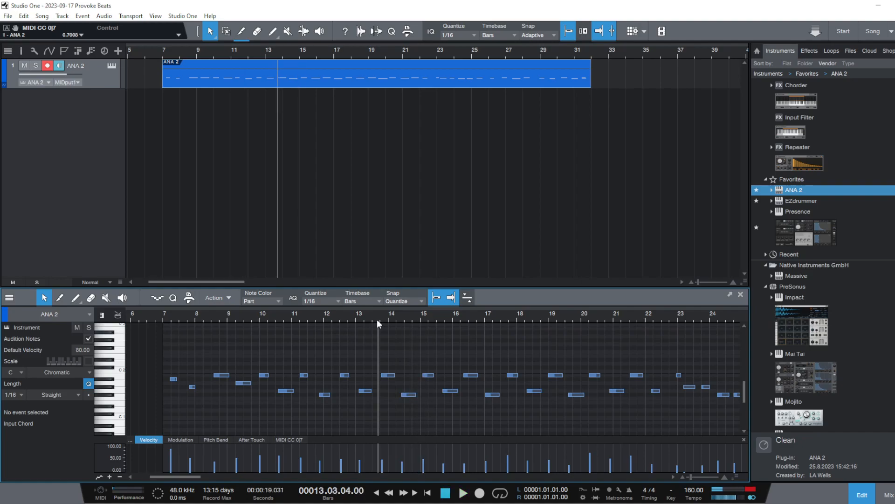
left_click(380, 316)
scroll(368, 334, "up", 3)
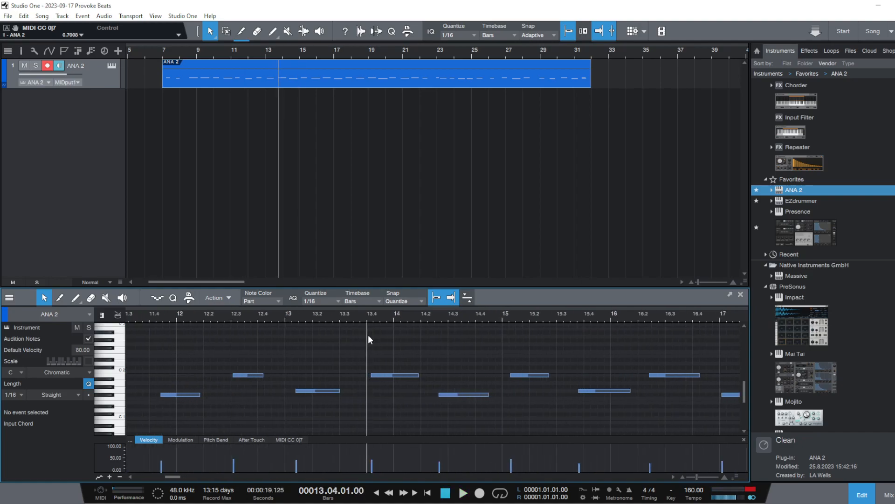
left_click(369, 375)
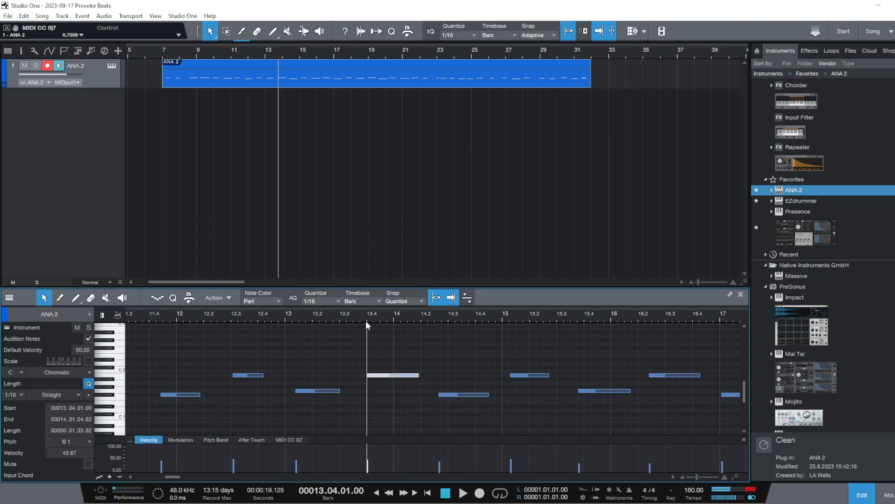
Split the ANA 2 part at bar 13, beat 4, and select the section before the split
scroll(366, 320, "down", 3)
scroll(369, 312, "down", 1)
left_click(241, 31)
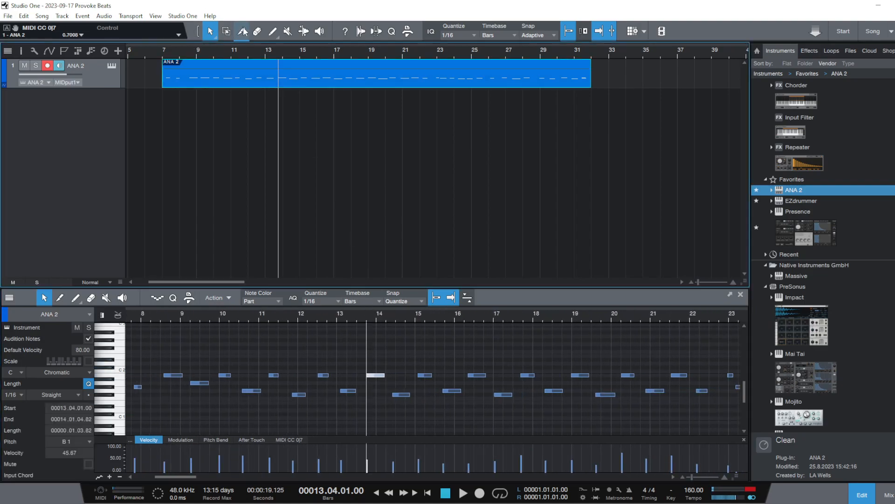
key("alt+x")
left_click(214, 38)
left_click(245, 77)
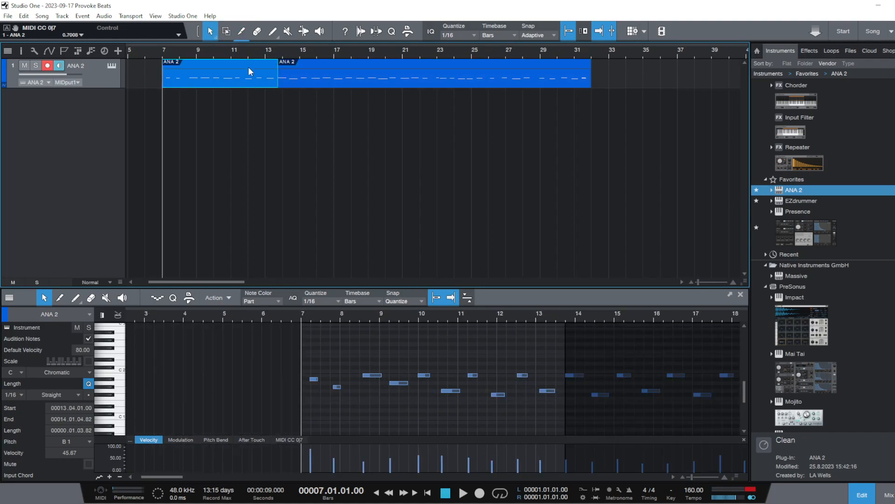
Delete the section before the split and move the remaining ANA 2 part to start at bar 5
right_click(246, 68)
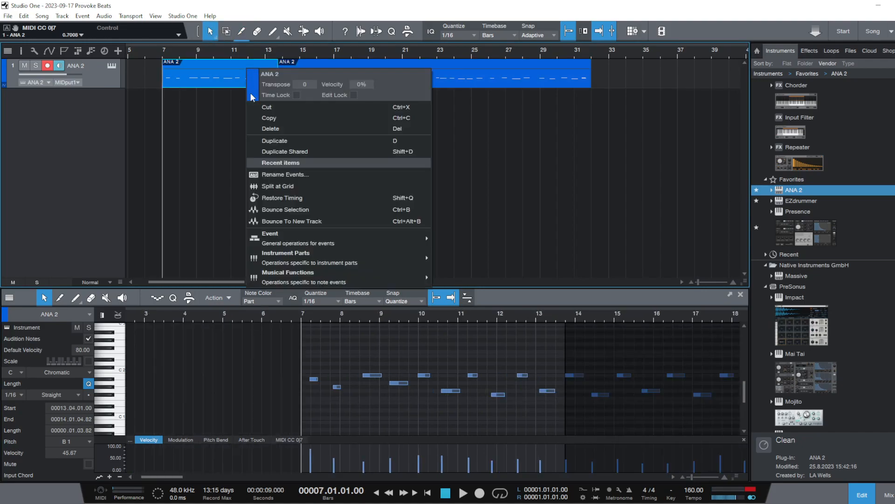
left_click(285, 128)
left_click_drag(297, 75, 213, 46)
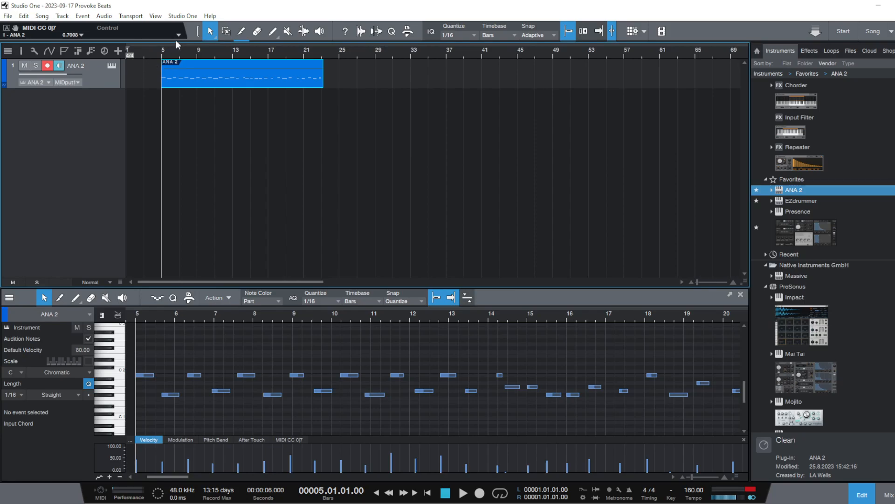
Trim the start of the first F#1 note to bar 5, beat 4, and play back the opening chords
left_click(135, 312)
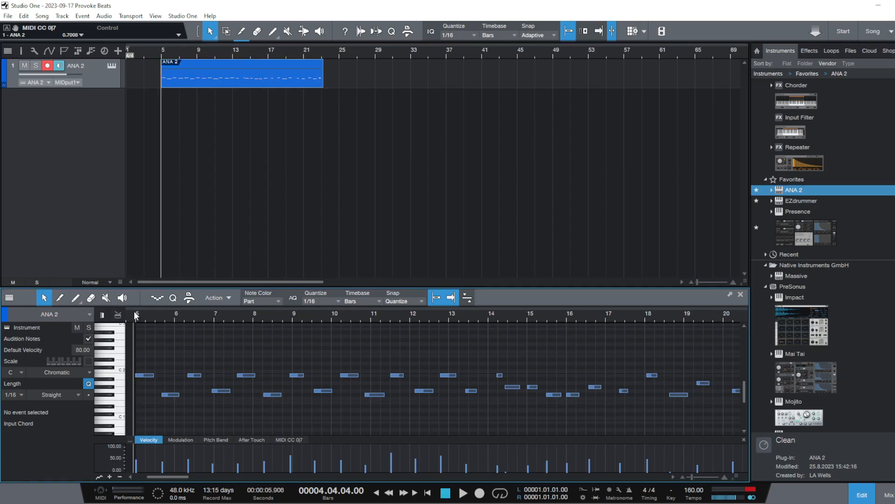
left_click(161, 395)
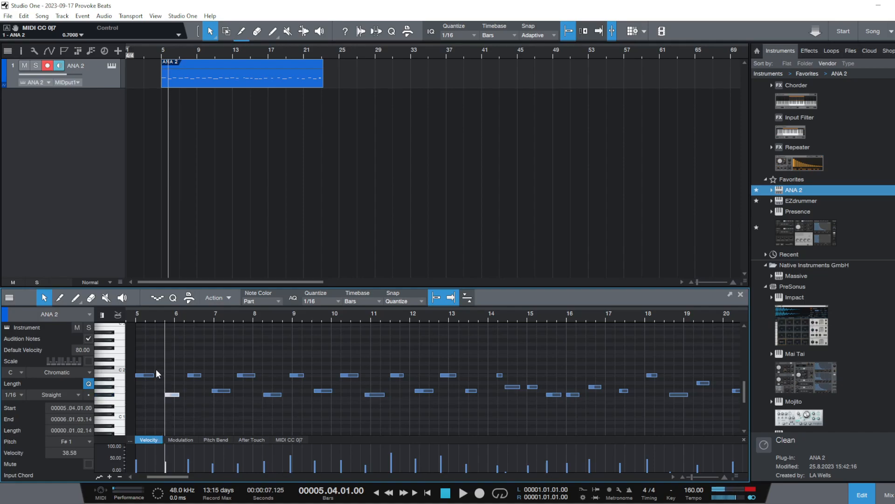
left_click(132, 312)
key("space")
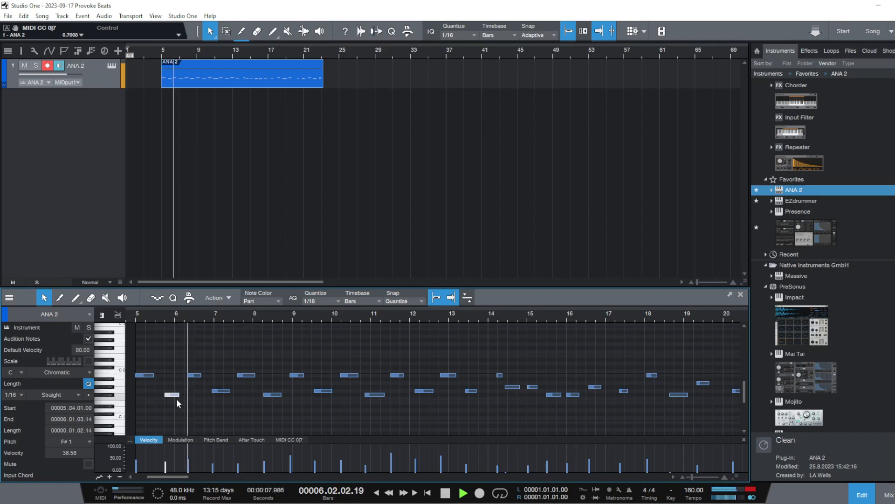
key("space")
Try the first F#1 note at bar 5, beat 3, and play back the opening
mouse_move(172, 393)
left_mouse_down()
mouse_move(185, 395)
mouse_move(161, 396)
left_mouse_up()
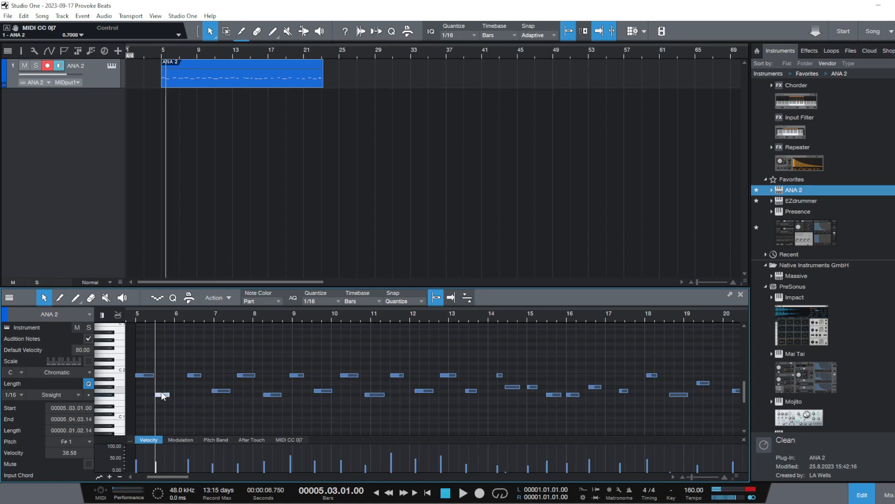
left_click(135, 319)
key("space")
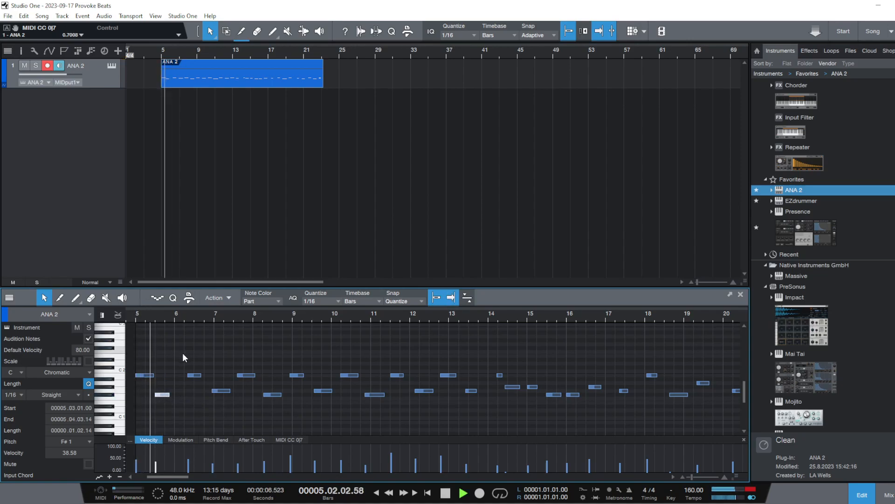
key("space")
Try the first F#1 note at bar 6, beat 1, and play back the opening twice
mouse_move(164, 397)
left_mouse_down()
mouse_move(192, 397)
mouse_move(182, 396)
left_mouse_up()
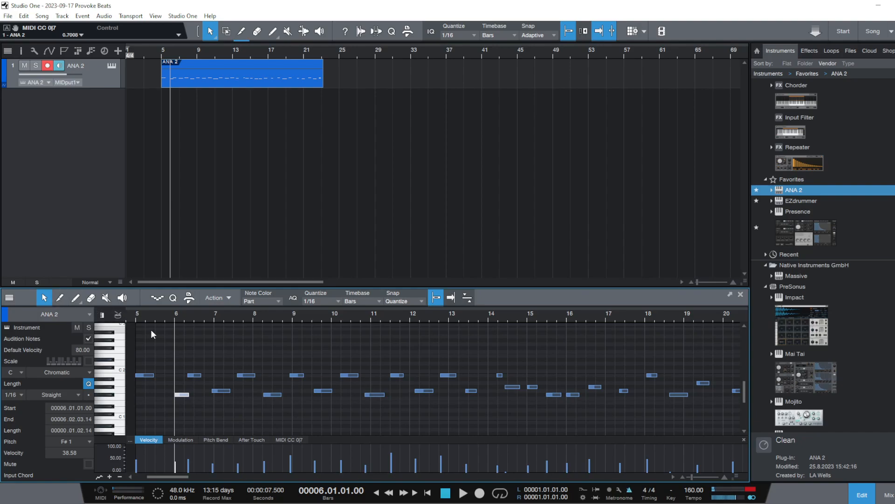
left_click(133, 317)
key("space")
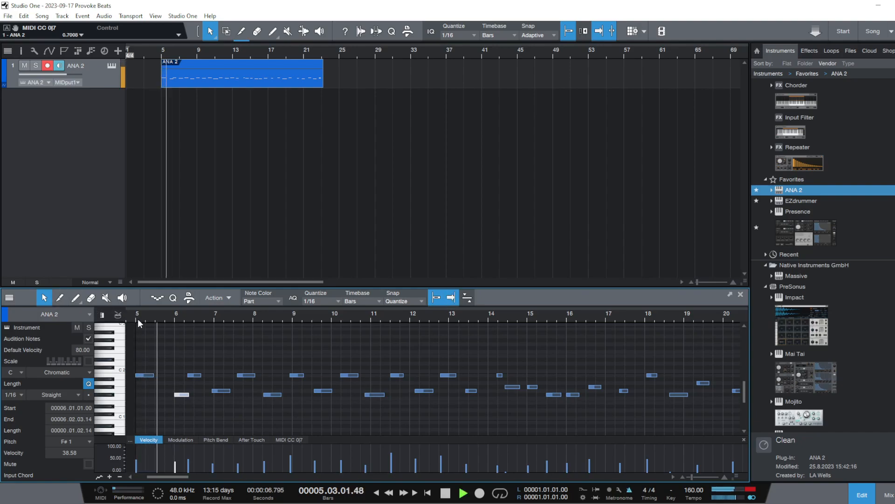
key("space")
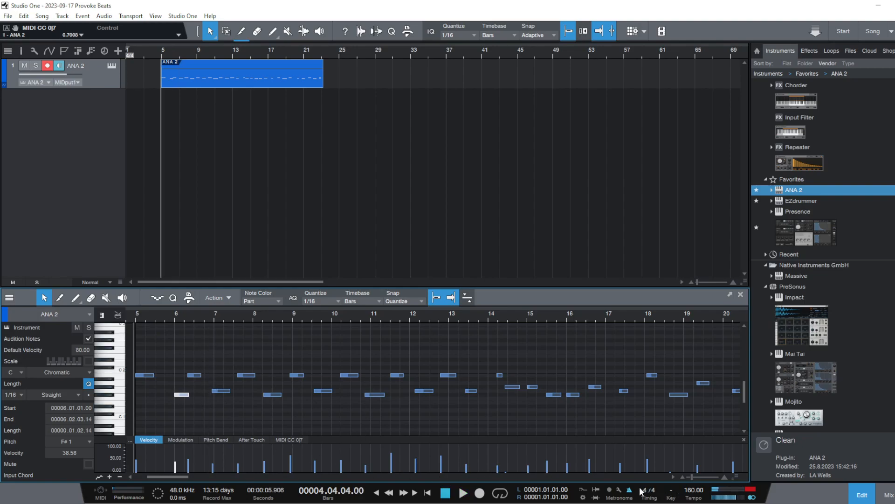
key("space")
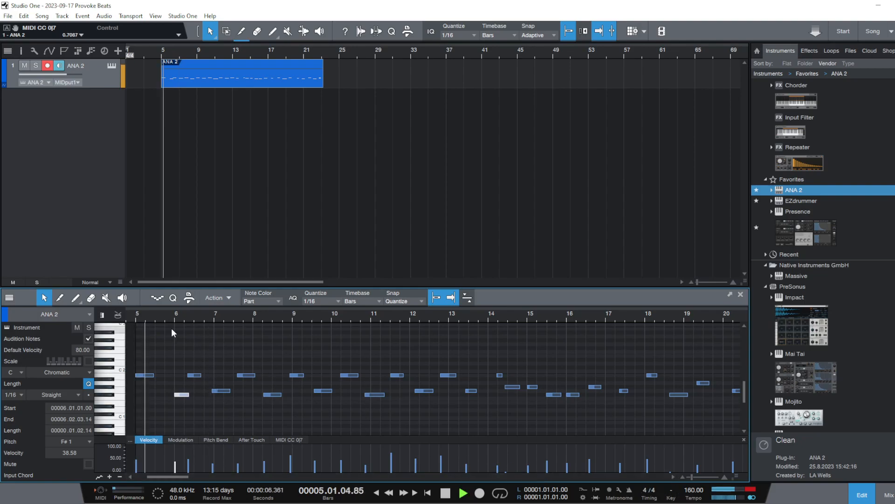
key("space")
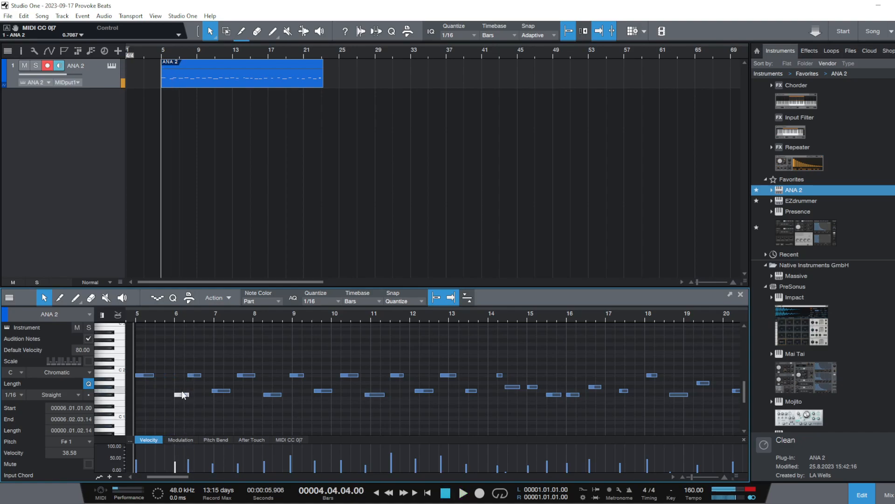
Move the first F#1 note back to bar 5, beat 4, keeping its pitch, and play back the opening bars
left_click_drag(182, 399, 175, 402)
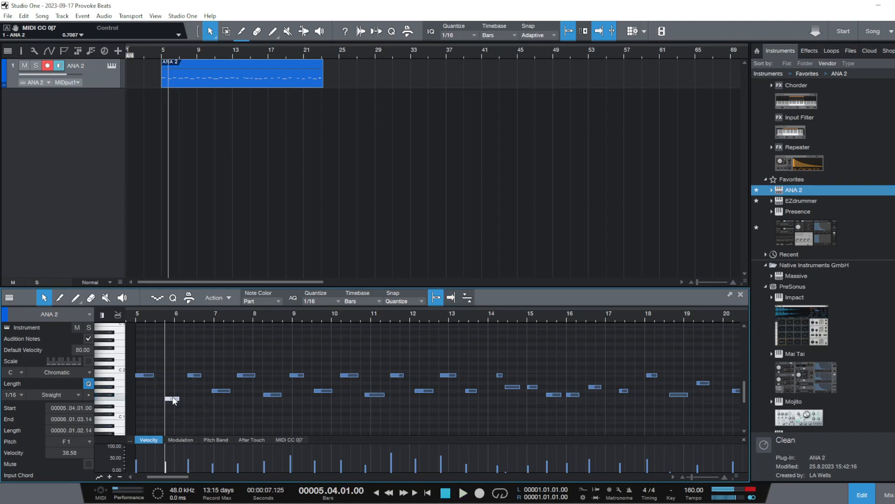
left_click(134, 317)
key("space")
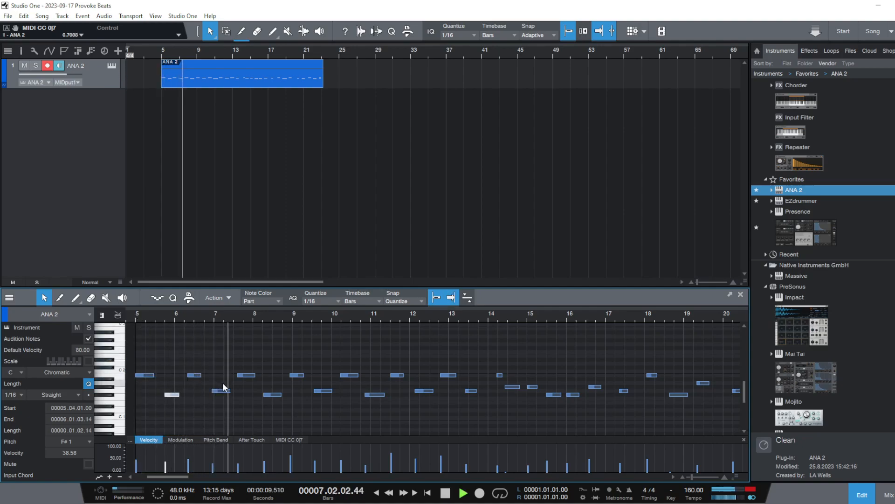
key("space")
Try the second B1 note at bar 6, beat 3, and play back the opening bars
mouse_move(195, 375)
left_mouse_down()
mouse_move(202, 380)
mouse_move(192, 380)
left_mouse_up()
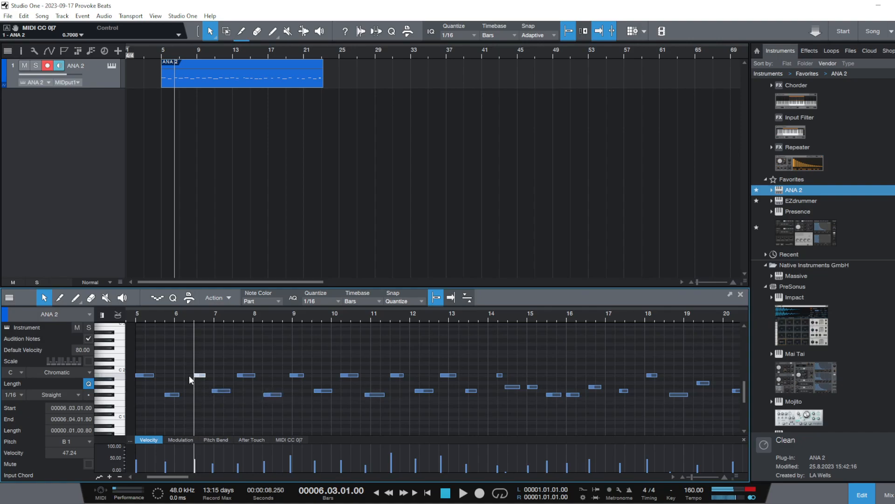
left_click(134, 315)
key("space")
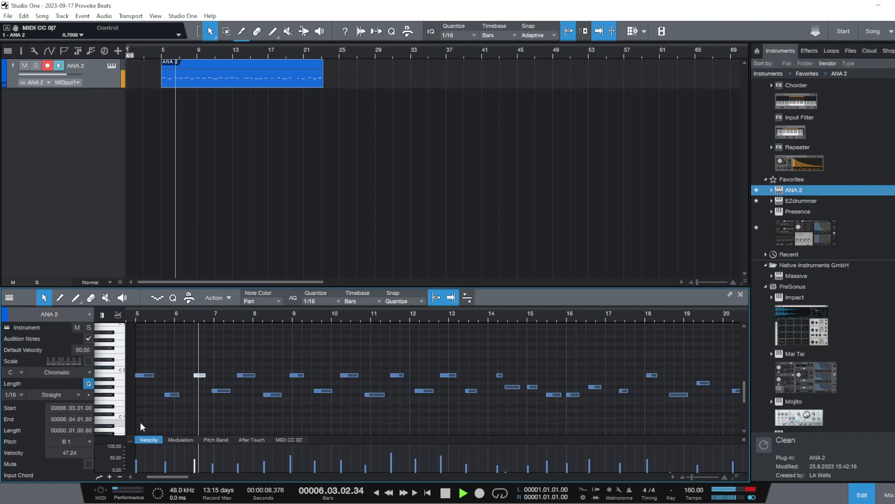
key("space")
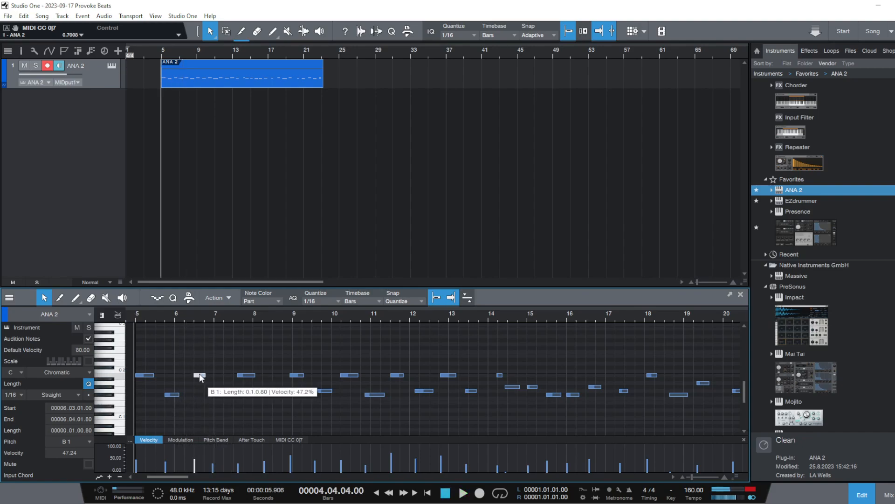
Move the second B1 note to bar 6, beat 2, and shorten the preceding F#1 note to end at bar 6
left_click_drag(200, 376, 191, 376)
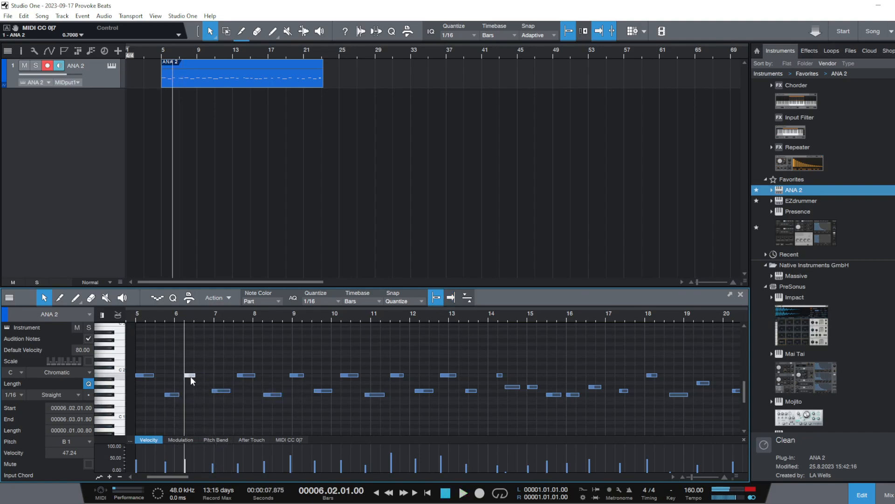
left_click(176, 396)
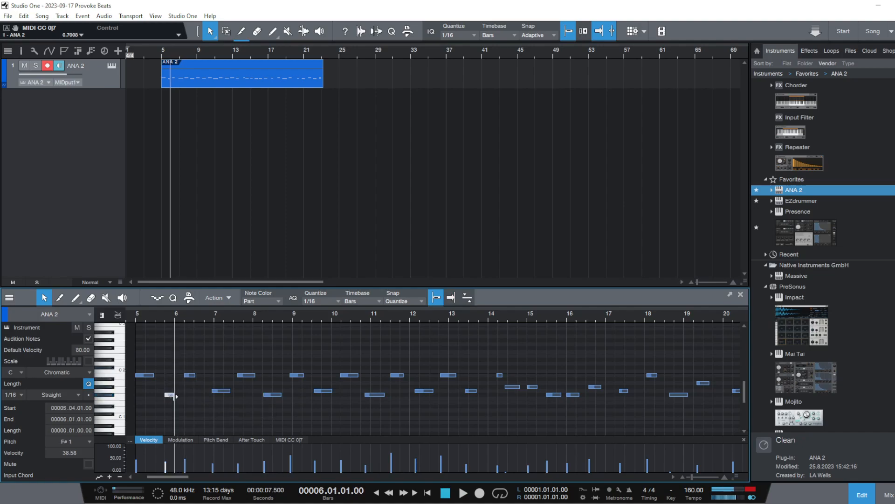
Play back the opening bars with the first F#1 note on bar 5, beat 4
left_click_drag(177, 396, 178, 396)
left_click(134, 313)
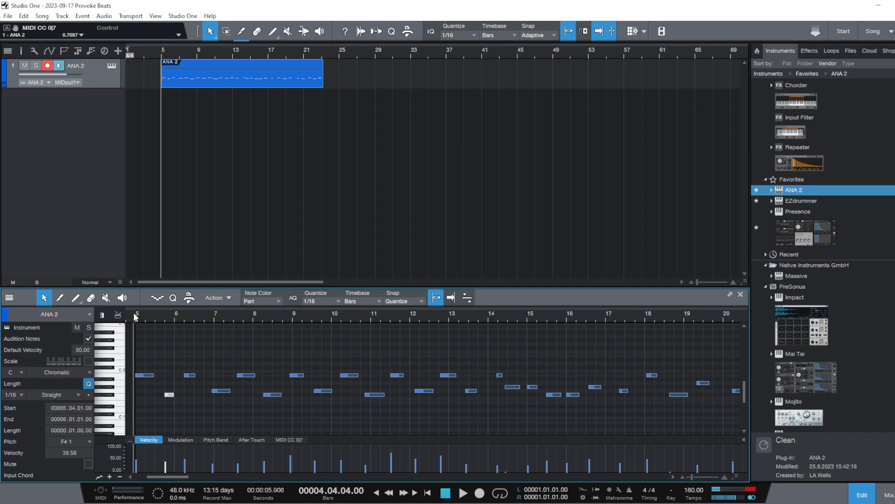
key("space")
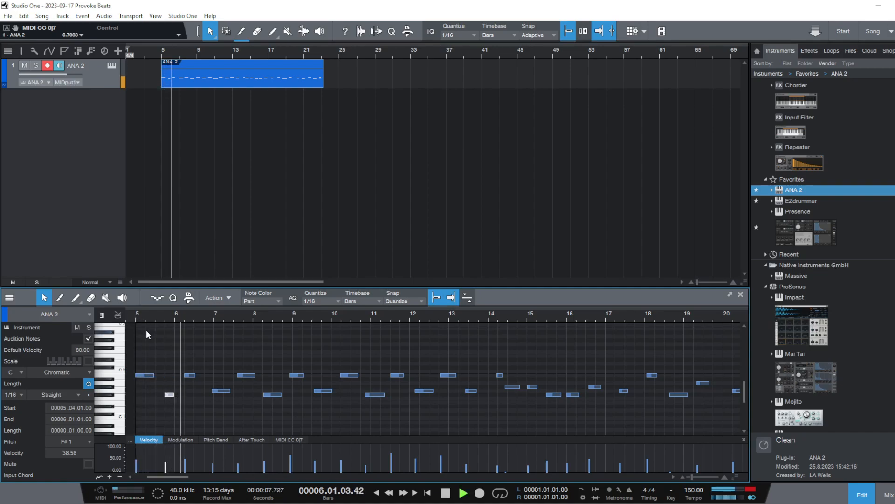
key("space")
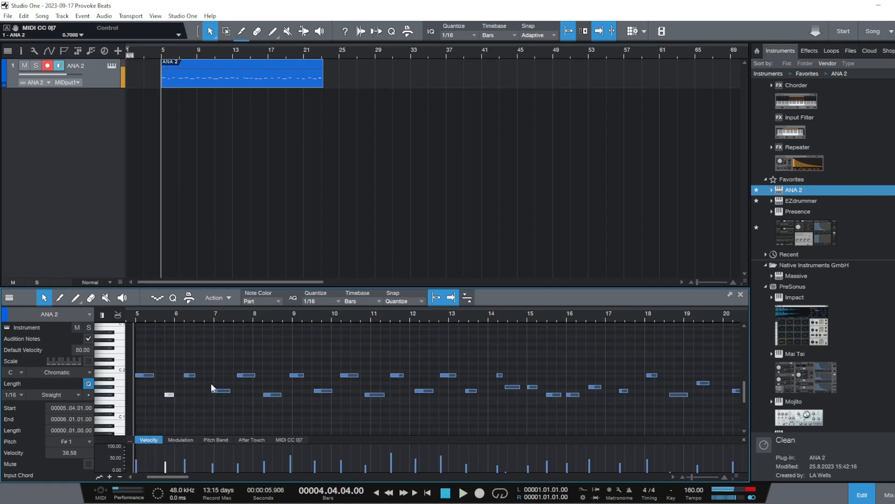
Try the first F#1 note at bar 6, beat 1 and the second B1 note at bar 6, beat 3, with playback
left_click_drag(193, 314, 248, 330)
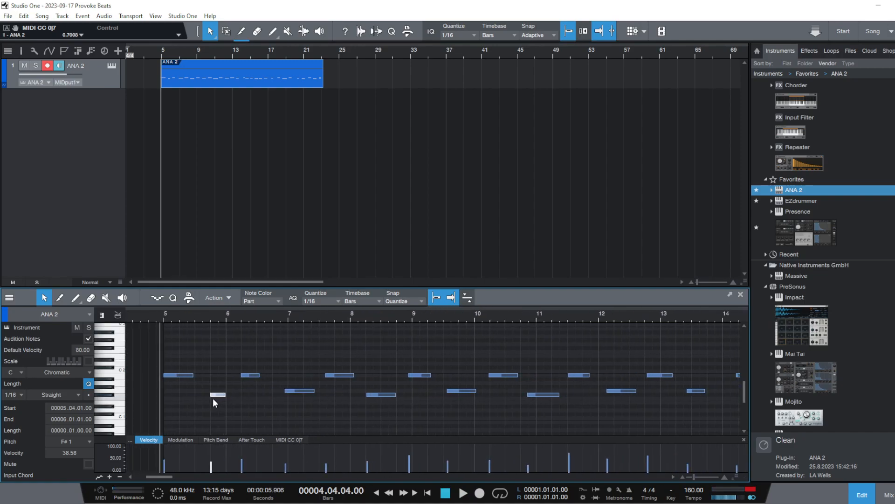
left_click_drag(217, 396, 264, 375)
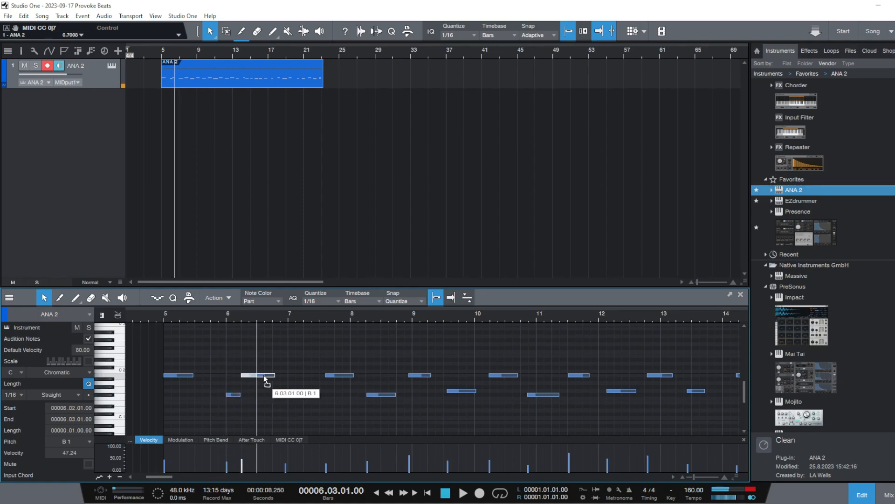
left_click(163, 313)
key("space")
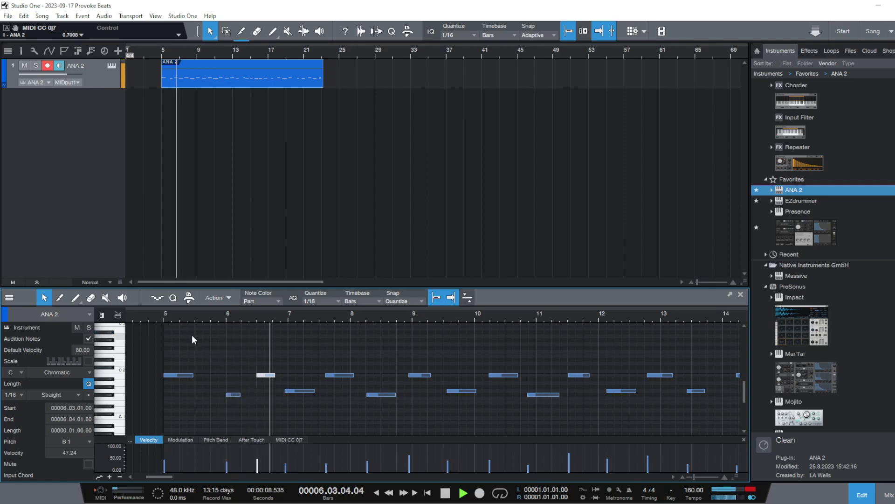
key("space")
Extend the third B1 note's start back to bar 7, beat 3, trim the first G1 note's start to bar 7, and play back
left_click(325, 376)
left_click_drag(323, 377, 316, 377)
left_click_drag(287, 392, 288, 392)
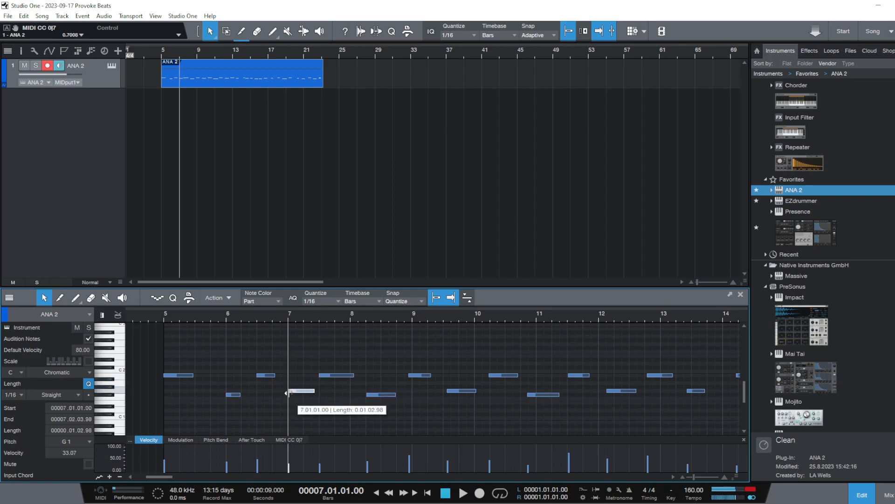
key("space")
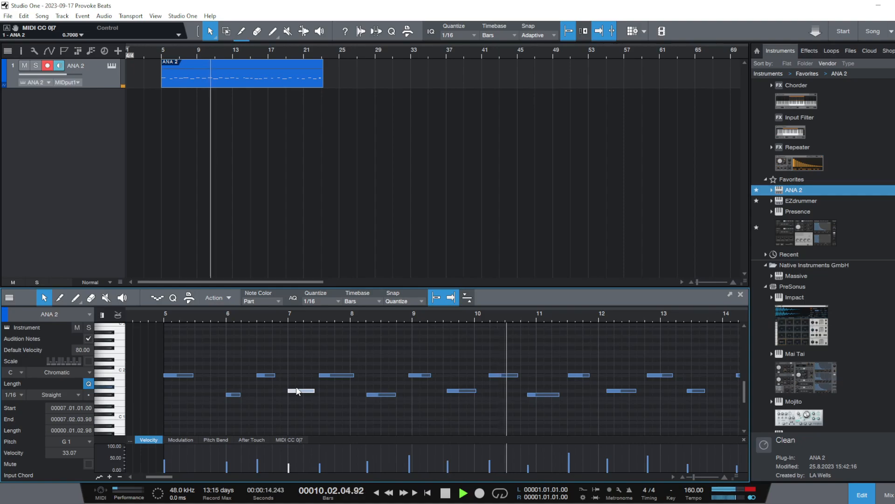
key("space")
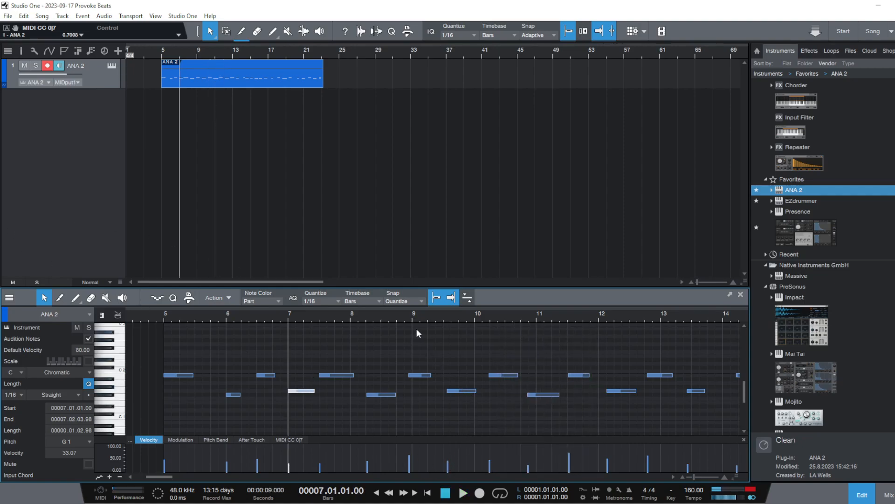
Replace the recorded ANA 2 part with an empty part spanning bars 5 to 9
right_click(247, 82)
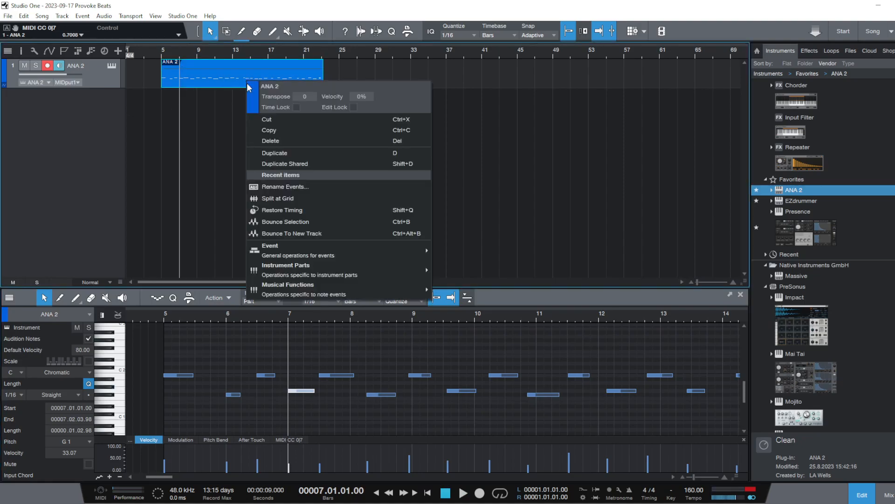
left_click(315, 141)
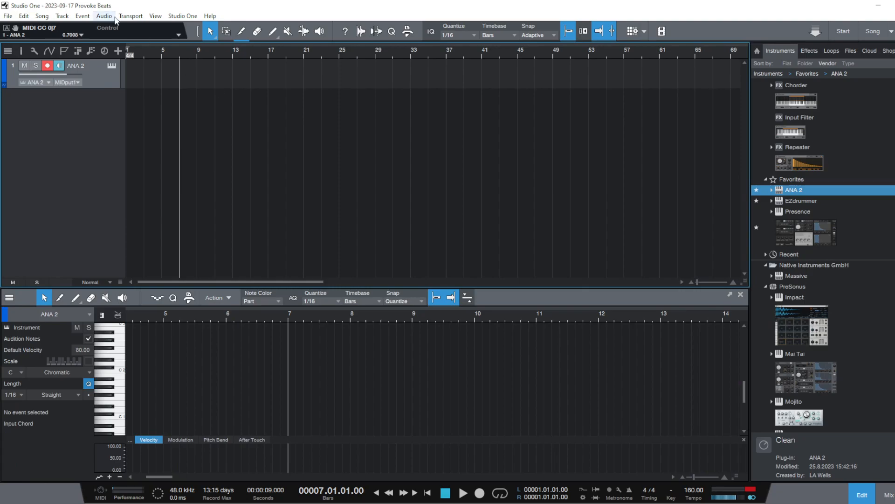
left_click(162, 54)
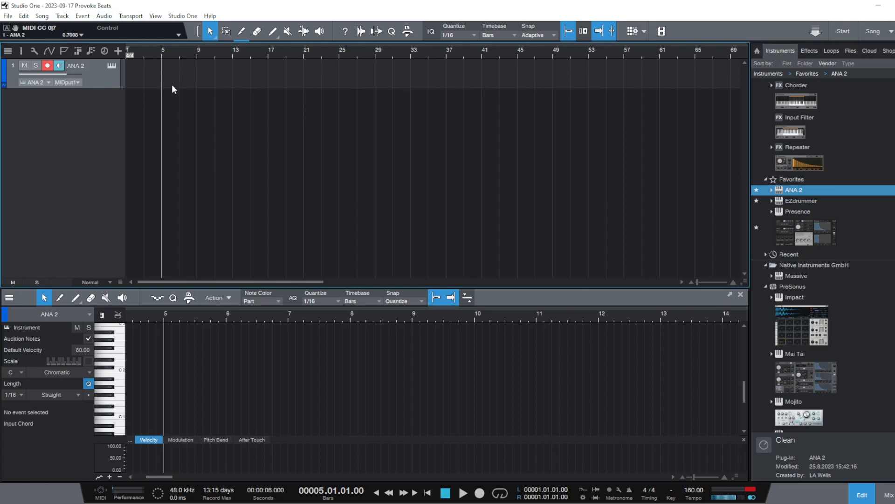
double_click(163, 72)
left_click_drag(170, 77, 197, 82)
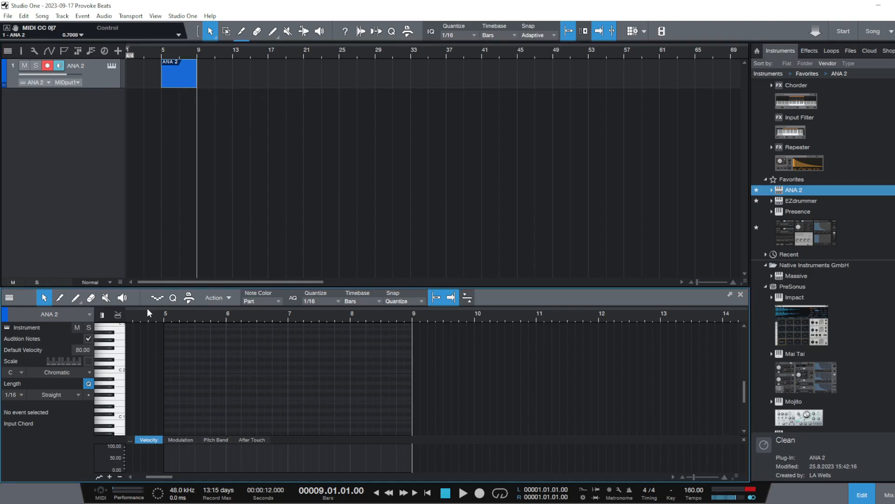
Audition several low notes on the piano roll keyboard around octave 1
left_click(122, 388)
left_click(115, 423)
left_click(110, 405)
left_click(112, 405)
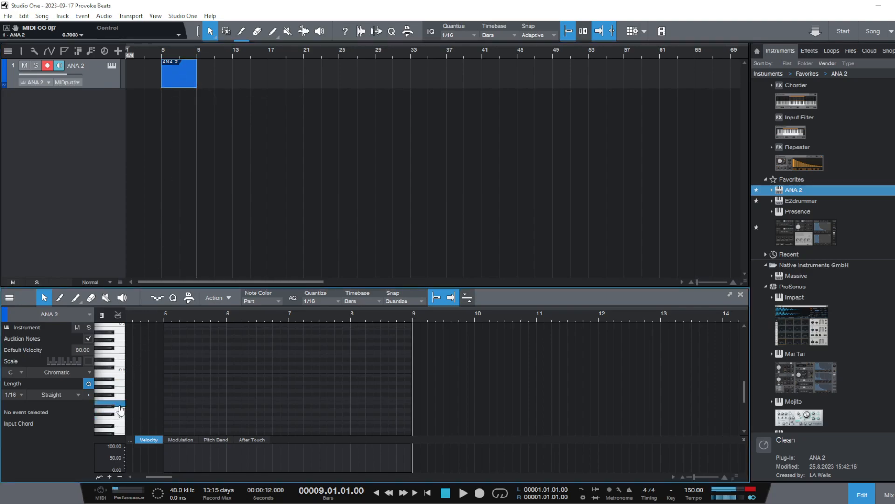
left_click(123, 413)
Add 1/16 notes D1 on bar 5, beat 1 and E1 on beat 2, and play back the part
double_click(165, 411)
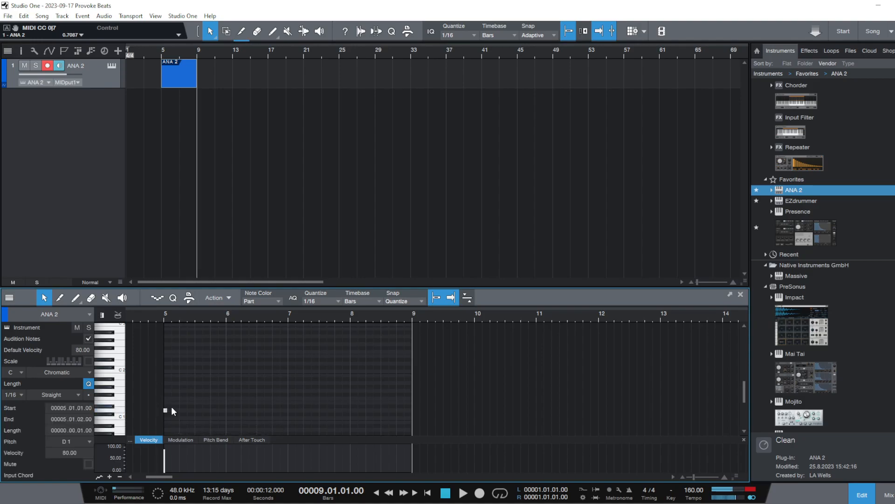
double_click(180, 402)
left_click(162, 312)
key("space")
key("space")
Try the first note at F1 on bar 5, beat 1, and play back the part
left_click(166, 411)
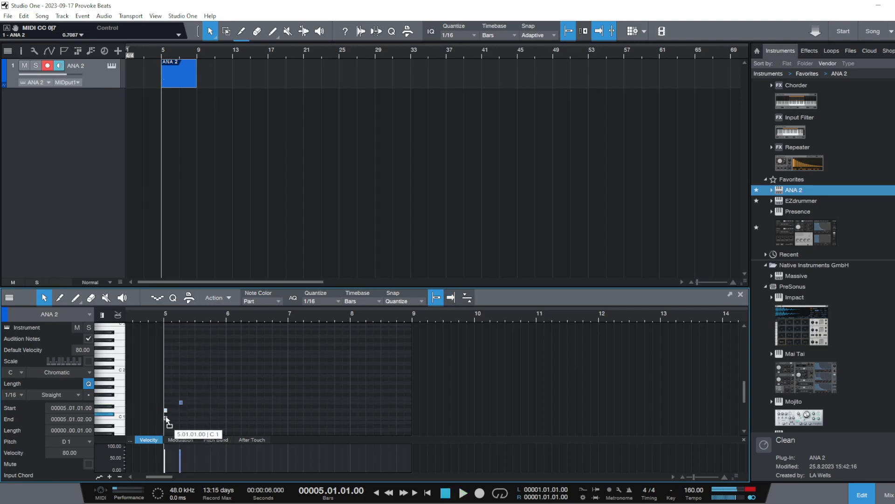
left_click_drag(167, 413, 165, 399)
key("space")
Add a 1/16 D#1 note on bar 5, beat 3, and play back the phrase
key("space")
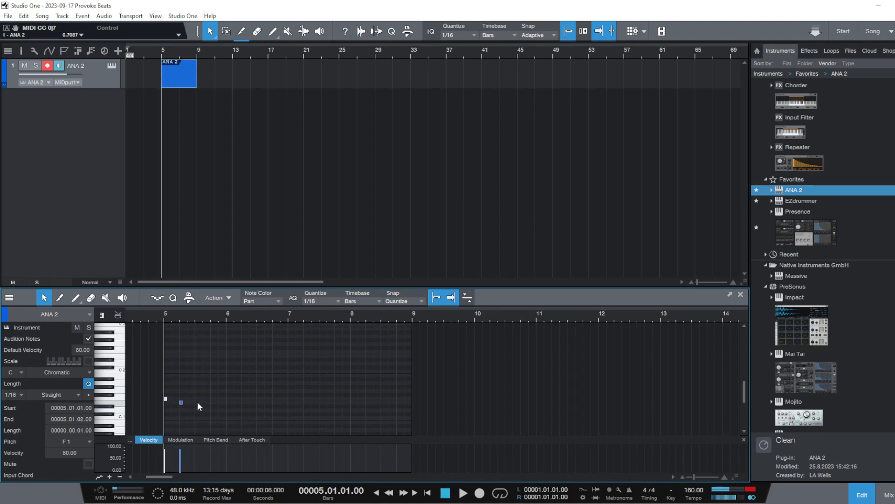
double_click(198, 406)
left_click_drag(202, 409, 195, 406)
left_click(161, 318)
key("space")
key("space")
Add a 1/16 D1 note on bar 5, beat 4, and play back the four-note phrase
double_click(216, 410)
left_click_drag(216, 410, 213, 412)
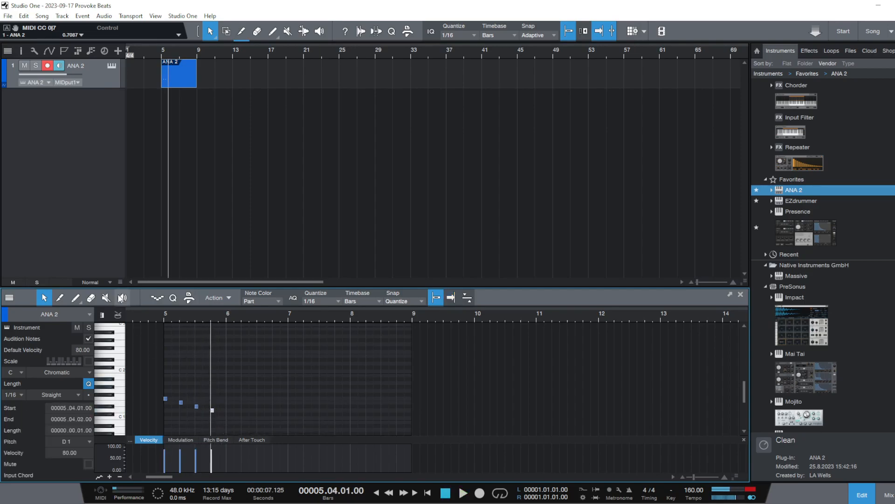
left_click(161, 310)
key("space")
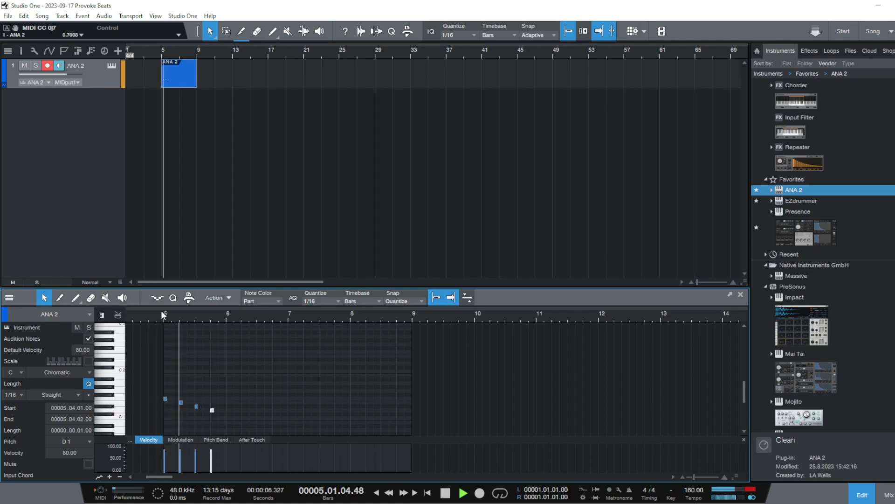
key("space")
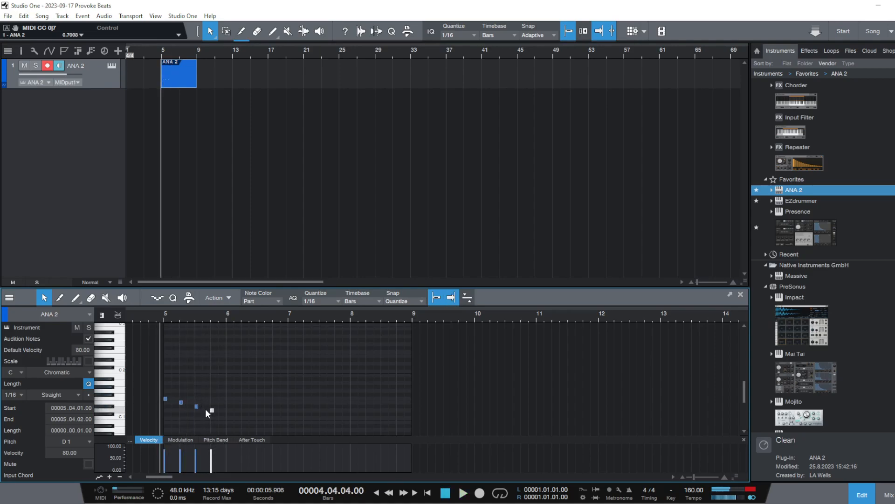
Try lowering the fourth note on bar 5, beat 4, and play back the phrase
left_click_drag(213, 411, 213, 415)
left_click(162, 312)
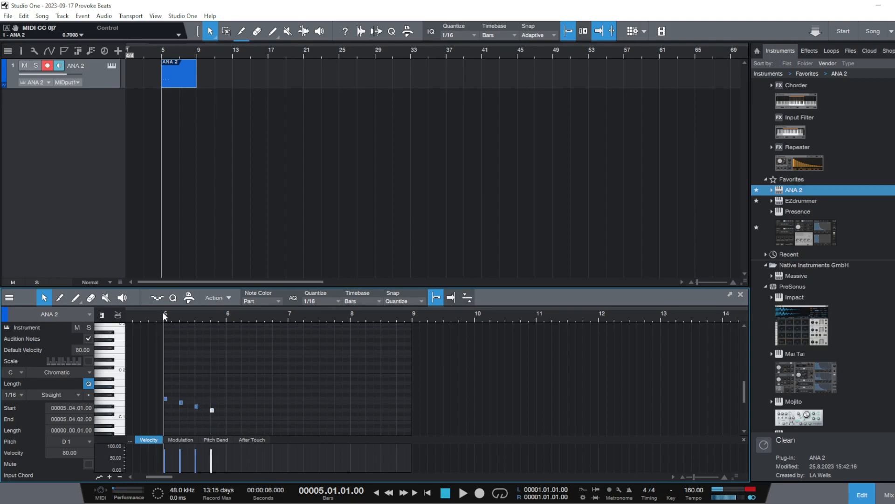
key("space")
Replace the F1 note on bar 5, beat 1 with a 1/16 D1 note and play back the phrase
key("space")
double_click(165, 411)
double_click(164, 401)
double_click(166, 399)
key("space")
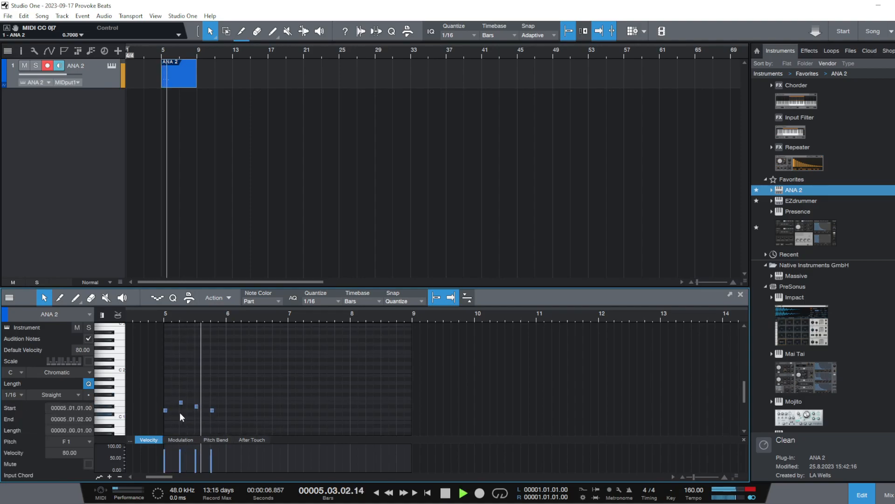
key("space")
Replace the E1 note on bar 5, beat 2 with a 1/16 C#1 note and play back the phrase repeatedly
double_click(181, 413)
double_click(182, 414)
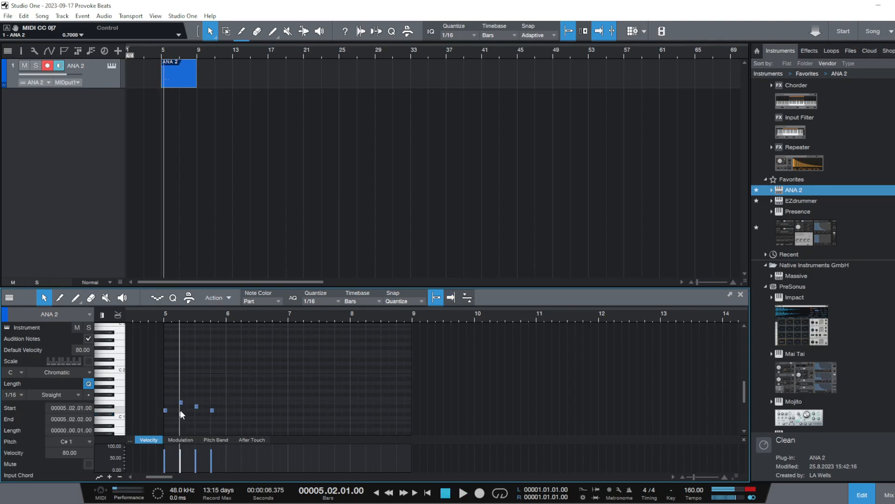
double_click(181, 402)
left_click(164, 319)
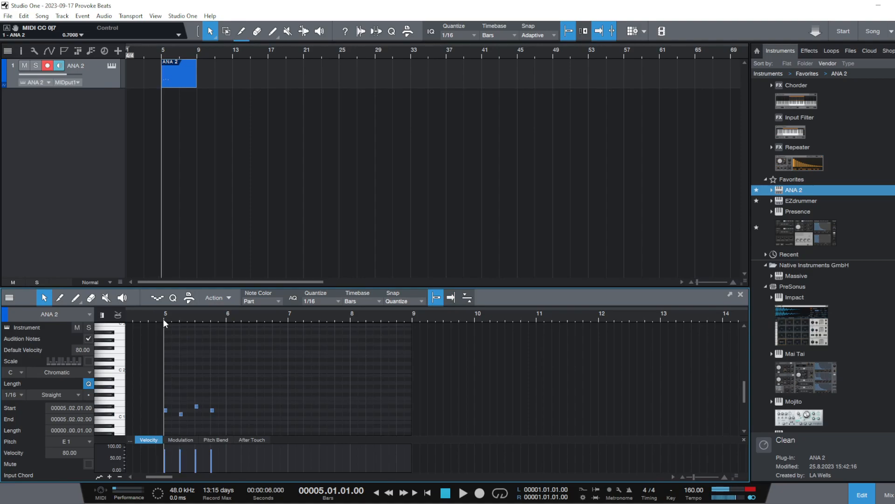
key("space")
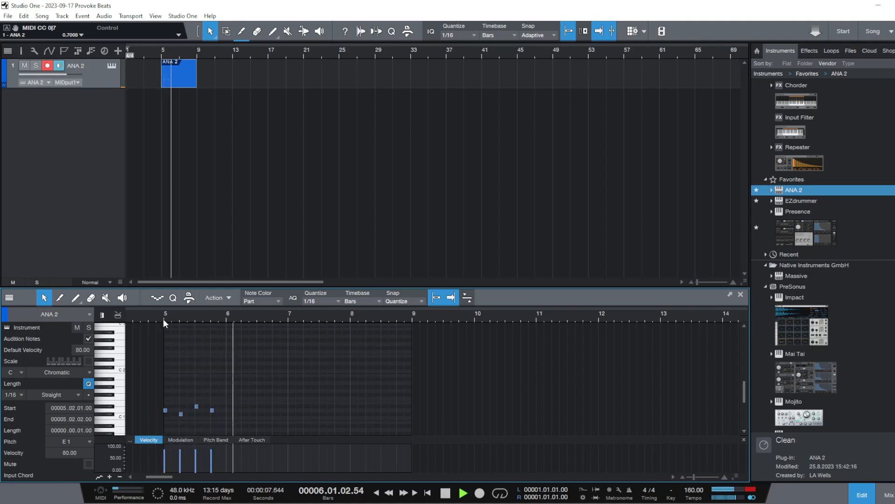
left_click(163, 318)
key("space")
key("space")
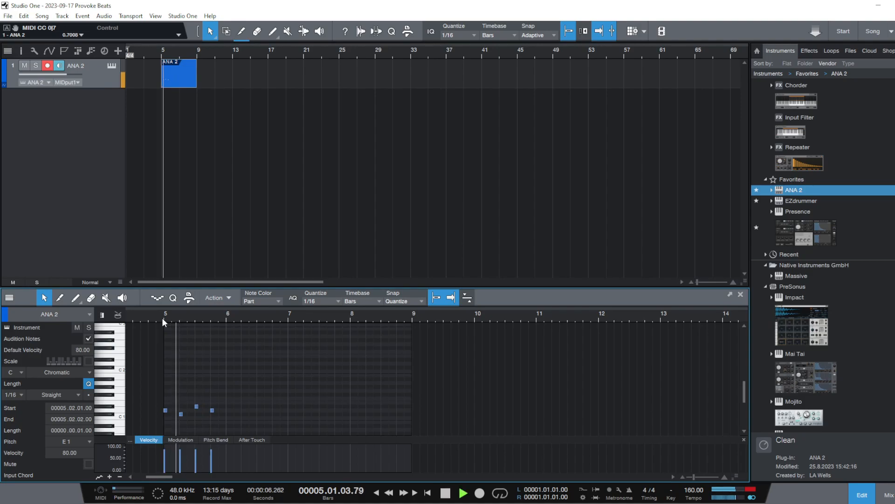
Lower the beat 1 note to C1 and raise the beat 2 note to D1, and play back the phrase
key("space")
mouse_move(166, 411)
left_mouse_down()
mouse_move(167, 418)
mouse_move(181, 415)
mouse_move(181, 425)
mouse_move(182, 410)
left_mouse_up()
key("space")
key("space")
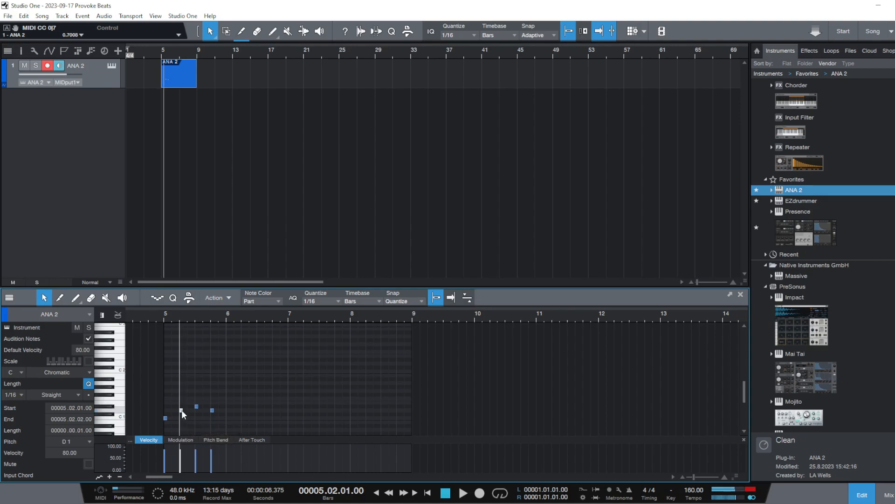
left_click(164, 319)
key("space")
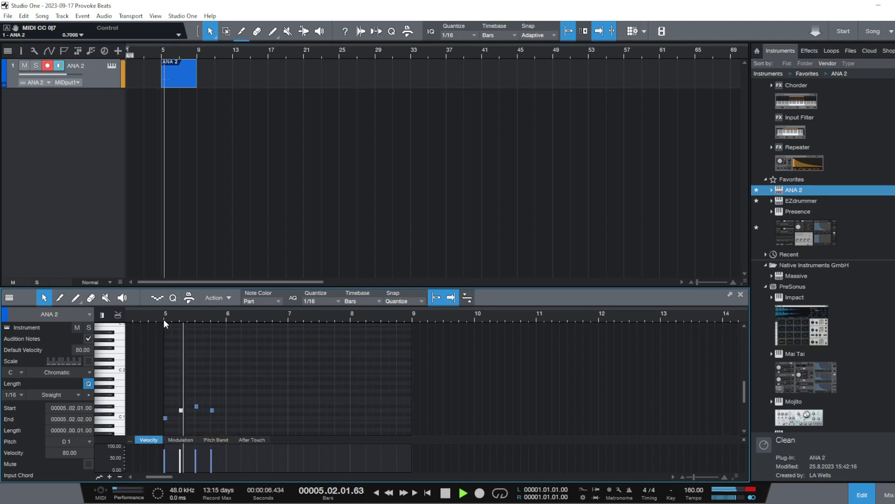
key("space")
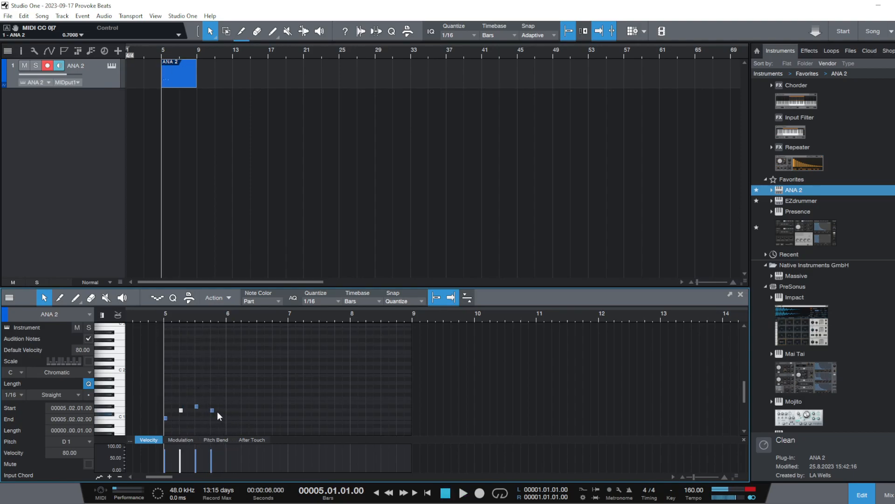
Try the fourth note on bar 5, beat 4 at D#1 and play back the phrase
left_click(211, 412)
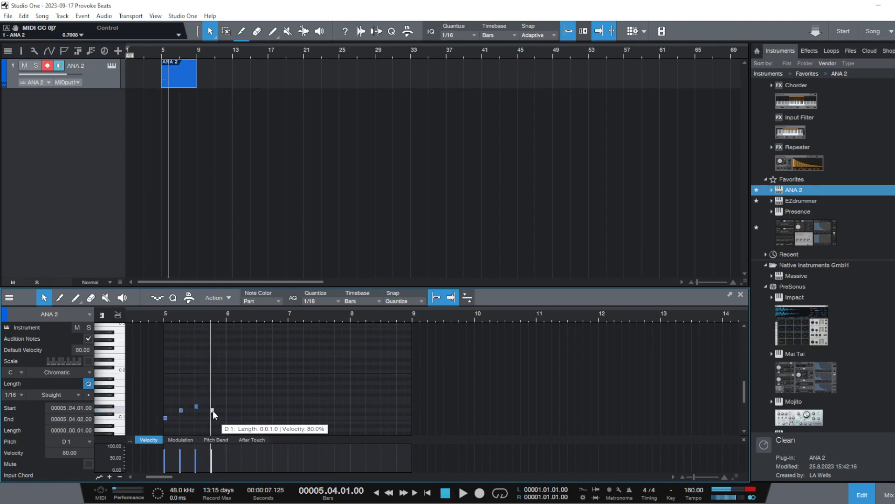
left_click_drag(214, 415, 215, 409)
left_click(157, 315)
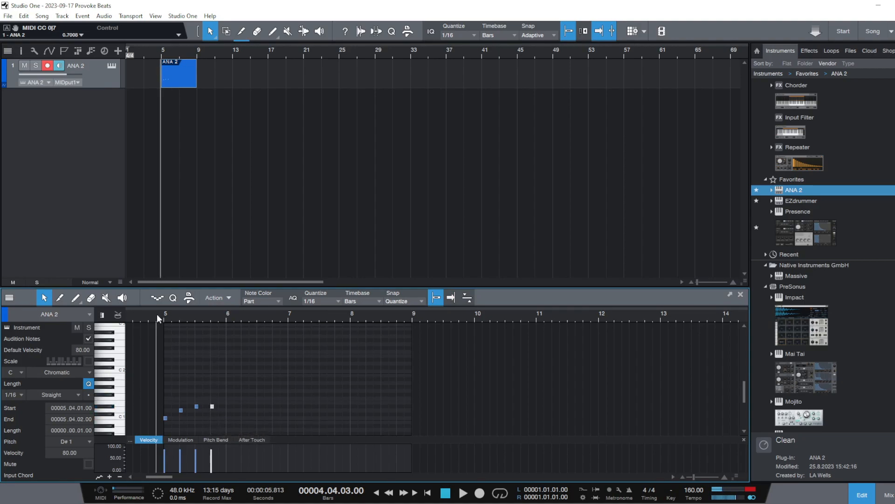
key("space")
key("space")
Try the fourth note on bar 5, beat 4 at E1 and play back the phrase
left_click(212, 404)
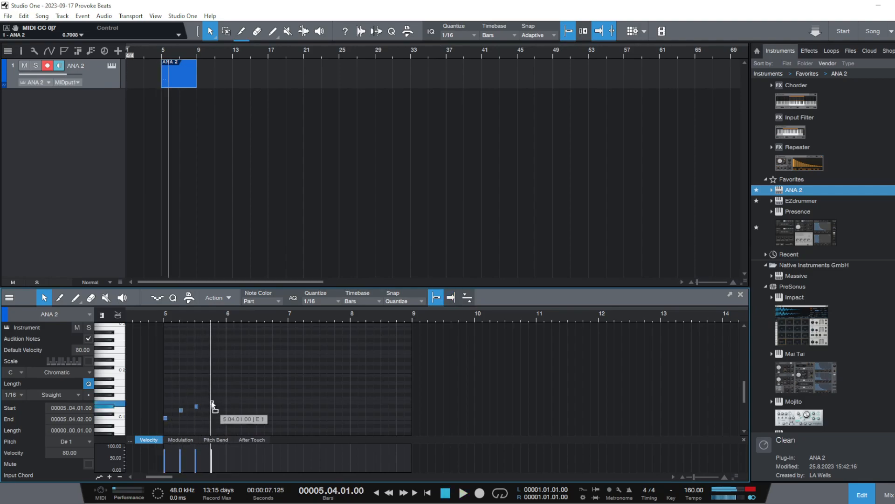
left_click(161, 317)
key("space")
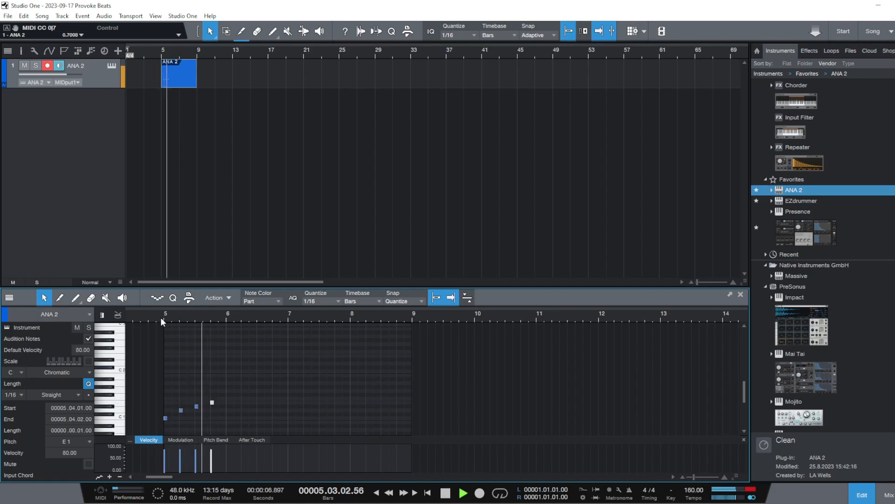
key("space")
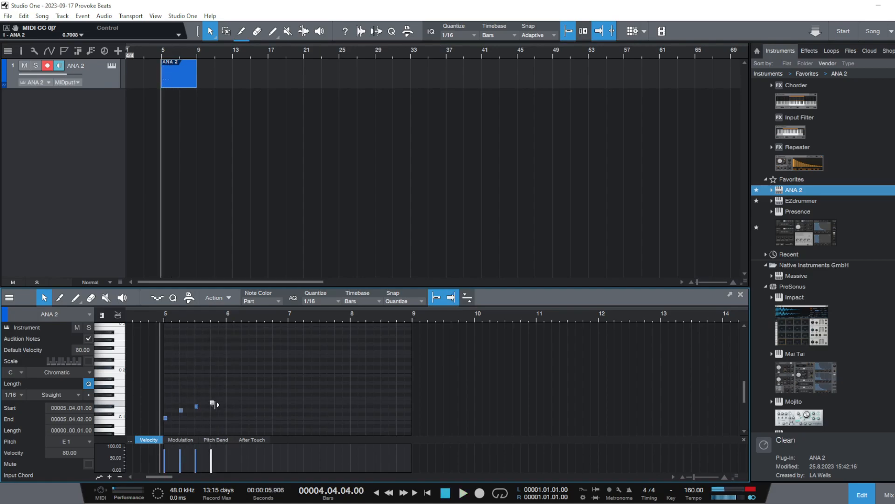
Try the fourth note on bar 5, beat 4 at F#1 and play back the phrase
left_click_drag(212, 403, 214, 396)
left_click(167, 317)
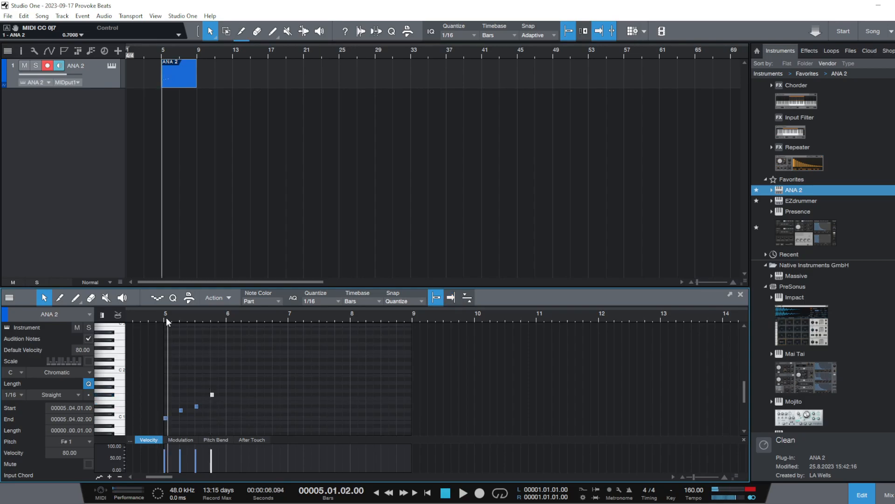
key("space")
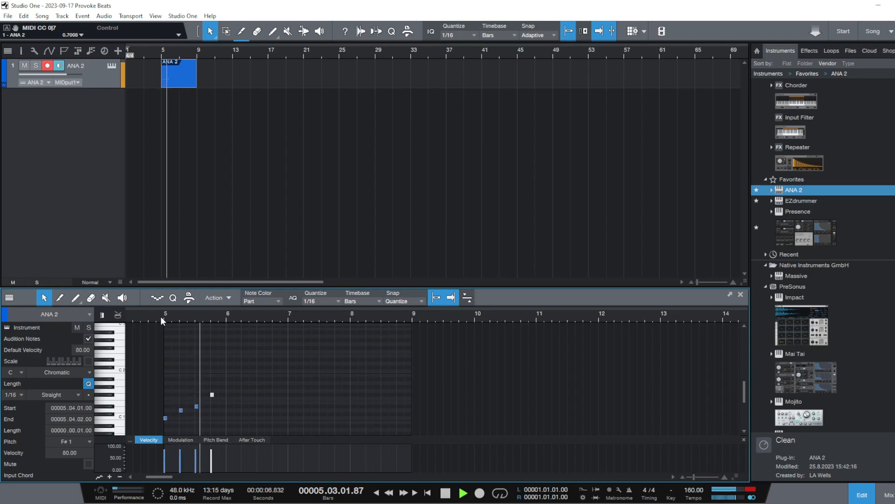
key("space")
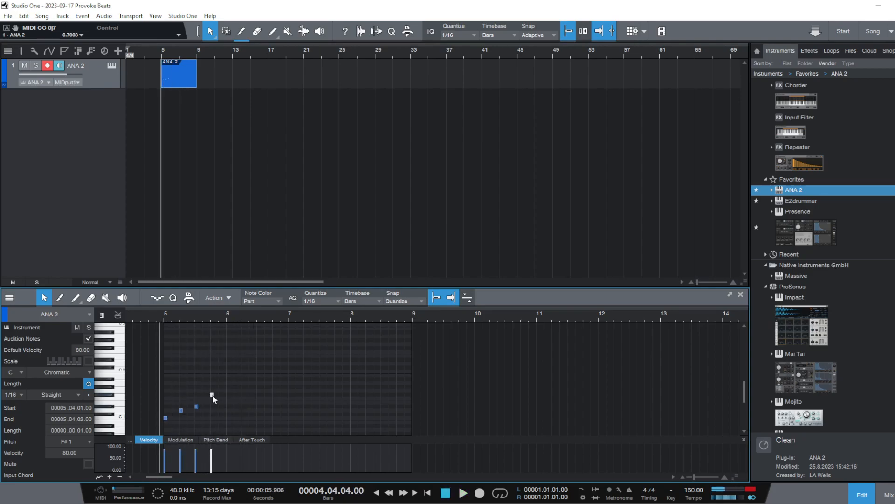
Try the fourth note on bar 5, beat 4 at D1 and play back the phrase
left_click_drag(213, 397, 214, 413)
left_click(161, 319)
key("space")
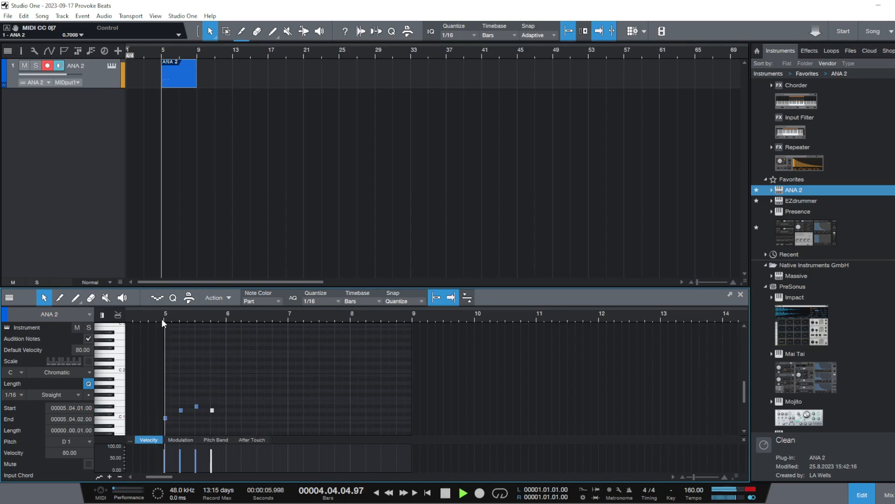
key("space")
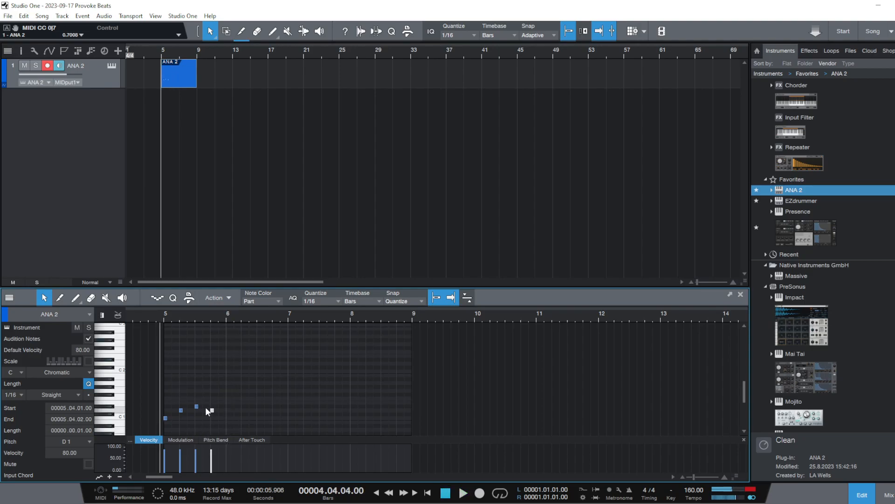
Delete the fourth note on bar 5, beat 4 and play back the remaining three-note phrase
double_click(212, 412)
key("space")
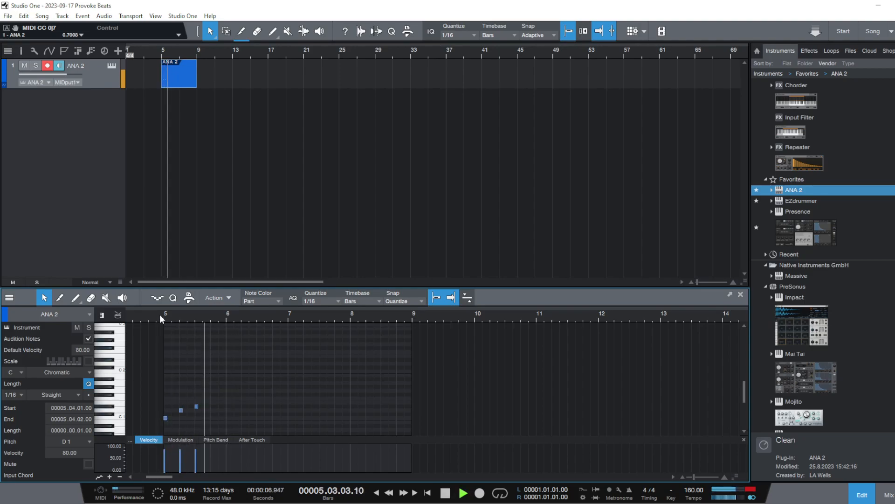
key("space")
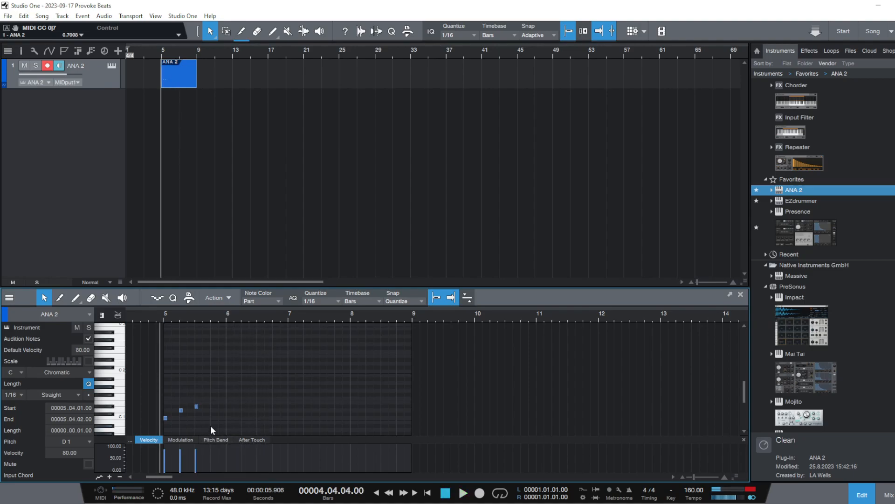
Duplicate the three-note phrase from bar 5 into bars 6, 7 and 8, and play back the four bars
left_click_drag(227, 423, 112, 386)
key("d")
key("d")
key("d")
left_click(159, 315)
key("space")
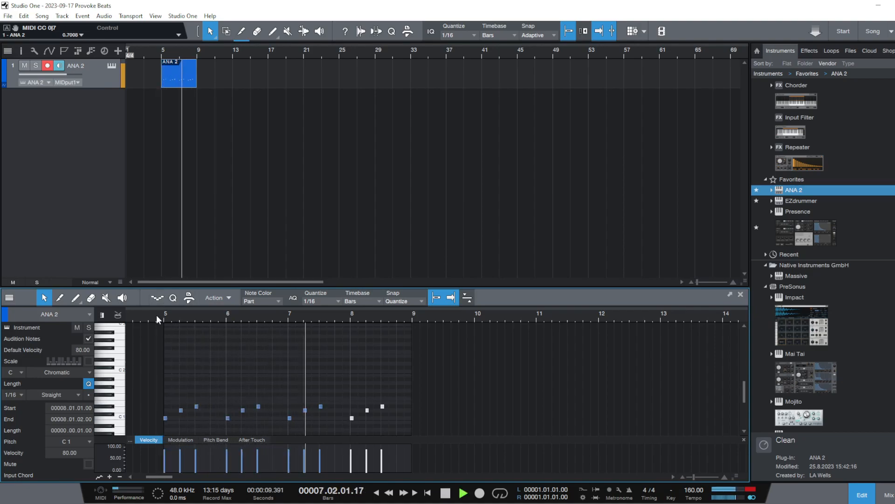
key("space")
Duplicate the four-bar ANA 2 event repeatedly until the copies reach bar 53, and play the track from bar 5
key("d")
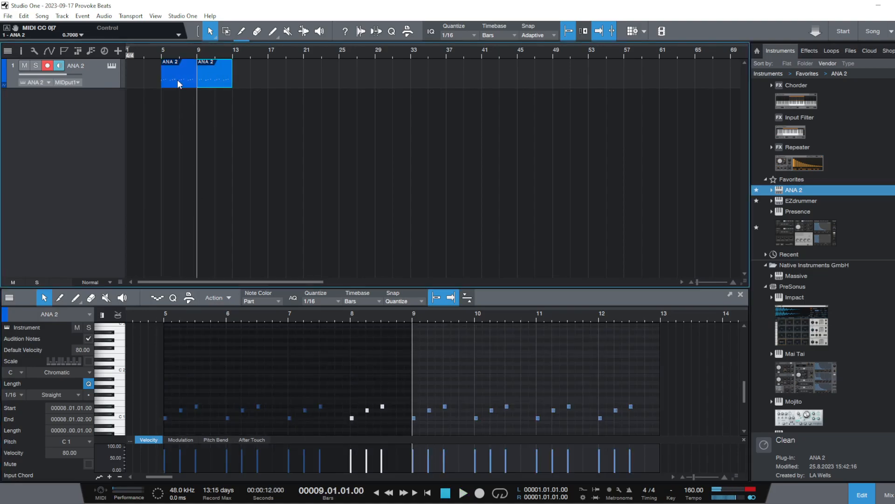
key("d")
key("d")
key("d")
key("d")
key("d")
key("d")
key("d")
key("d")
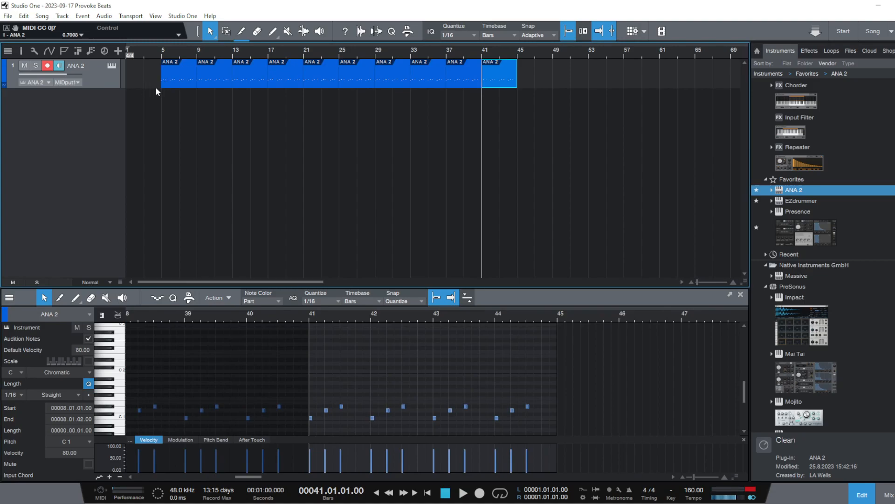
key("d")
key("d")
left_click(158, 55)
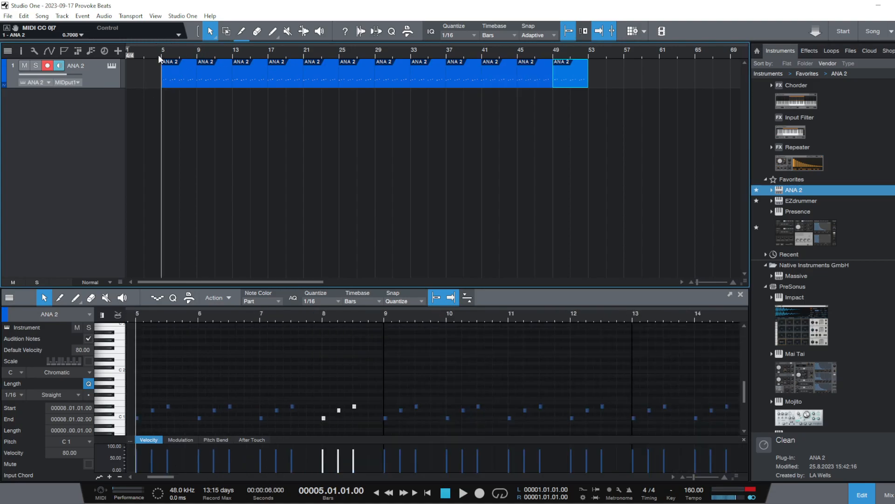
key("space")
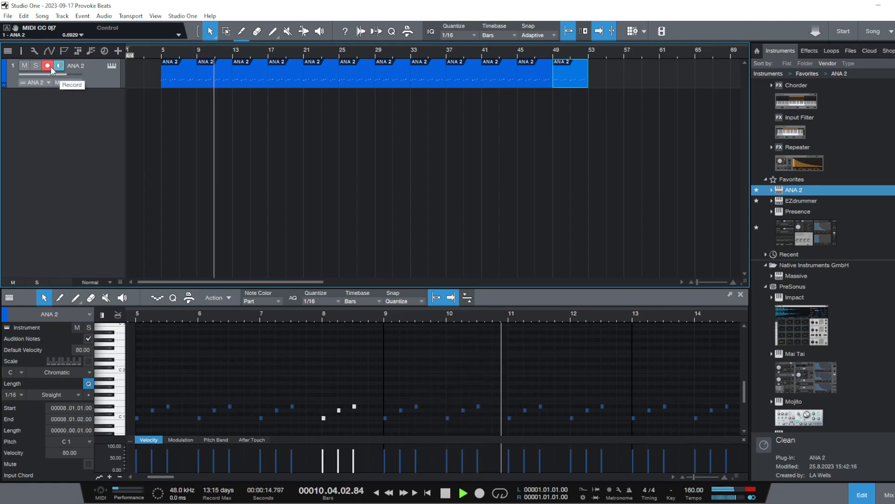
key("space")
Disarm the first track and add a second ANA 2 instrument track below it, keeping its plug-in window over the arrangement
left_click(227, 144)
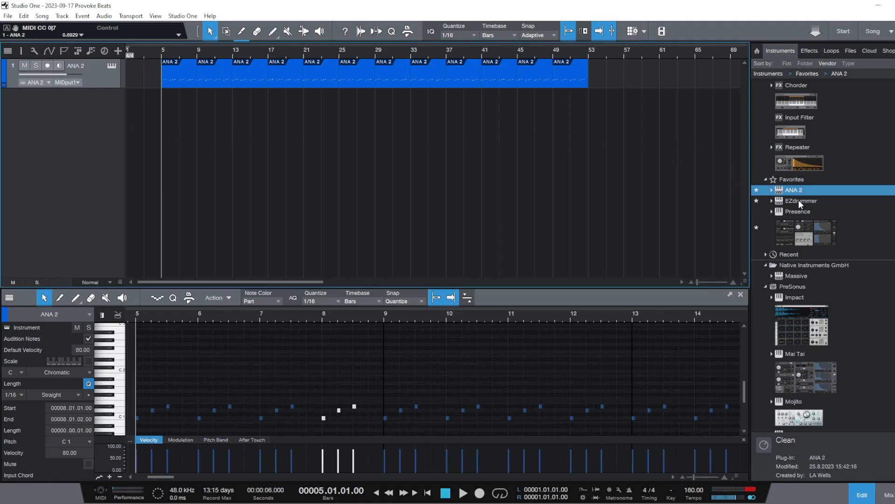
left_click_drag(784, 186, 40, 149)
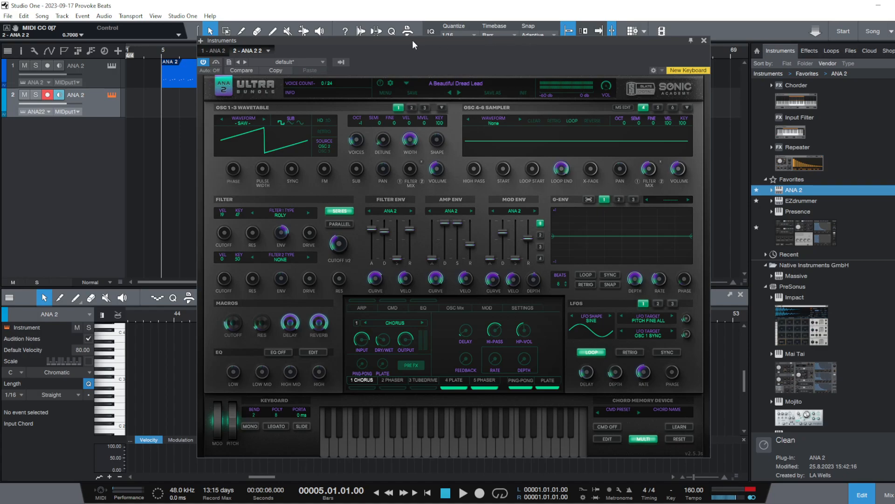
left_click_drag(412, 40, 894, 106)
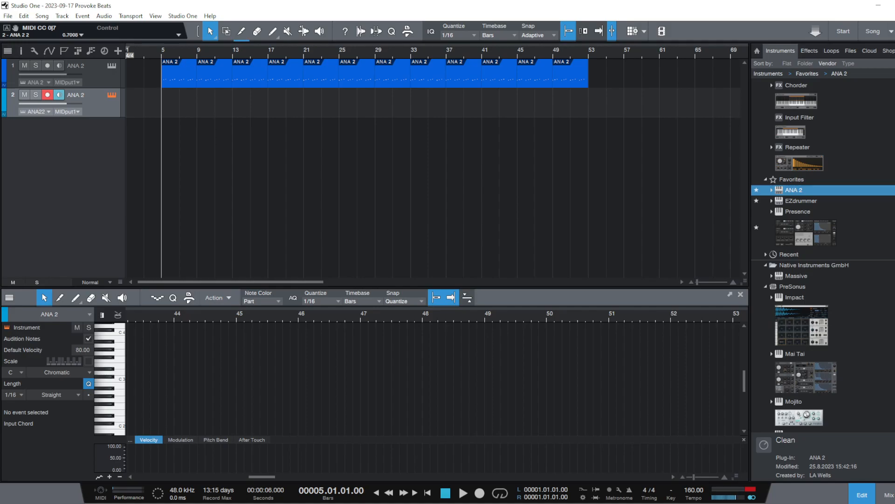
left_click_drag(894, 84, 483, 91)
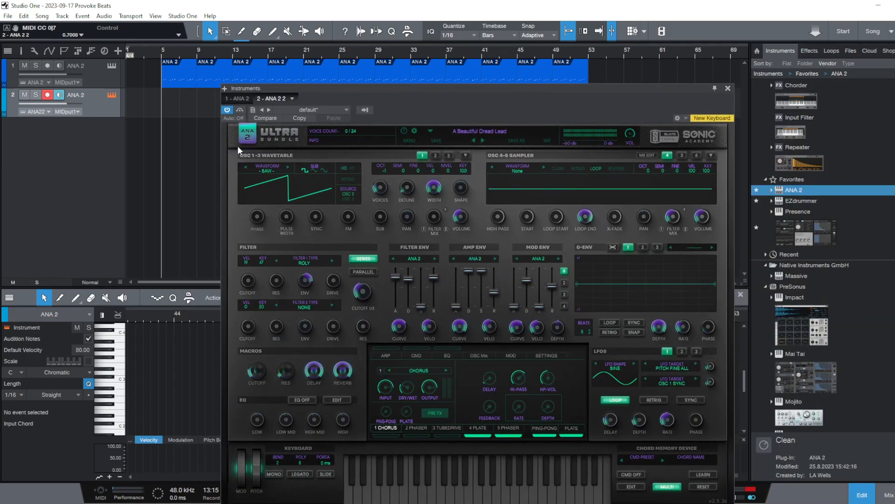
left_click(114, 107)
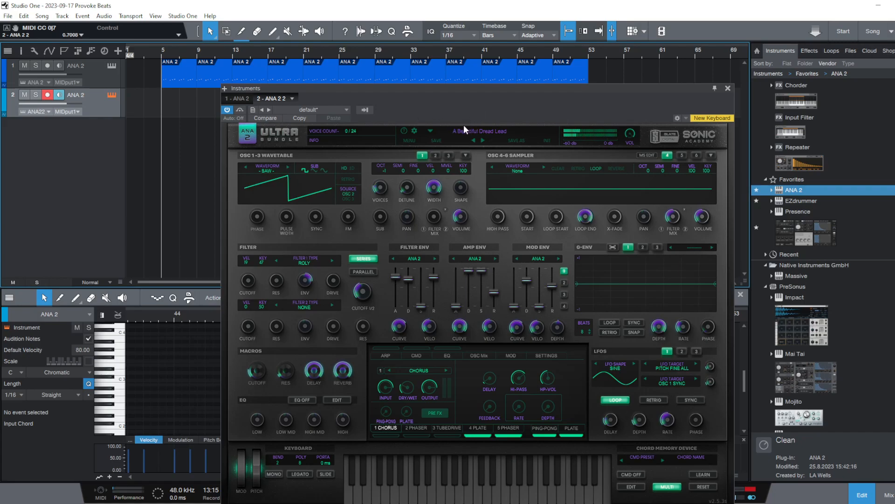
Filter the new ANA 2 instance's preset browser to the Leads category and load the A Leadie Square preset
left_click(477, 130)
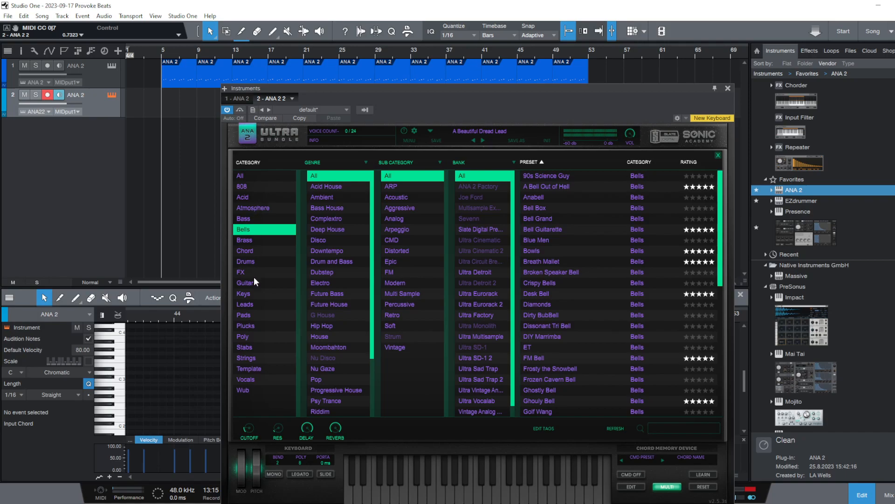
left_click(248, 304)
left_click(595, 218)
left_click(594, 218)
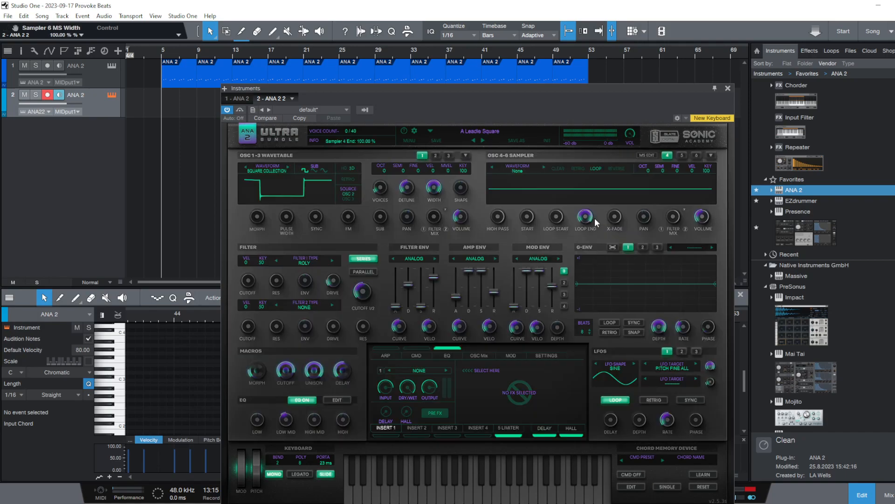
Lower the second track's volume and load the Access Granted lead preset
left_click(489, 133)
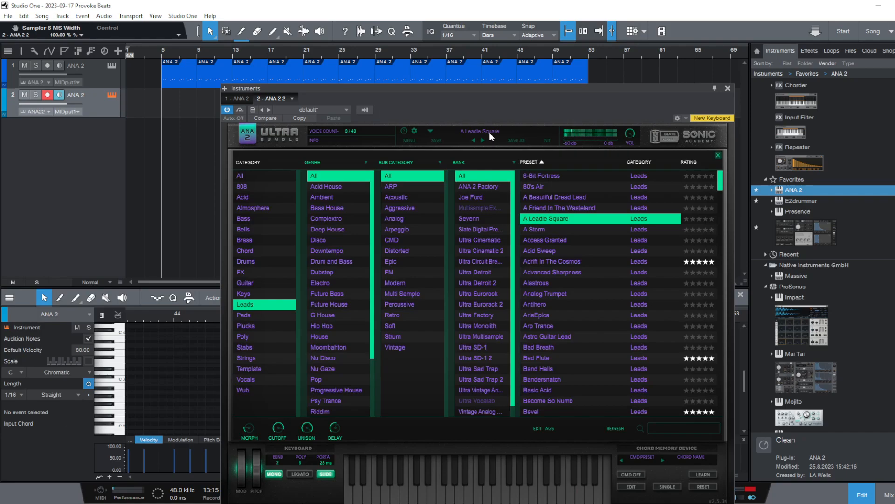
left_click_drag(54, 103, 41, 106)
double_click(563, 239)
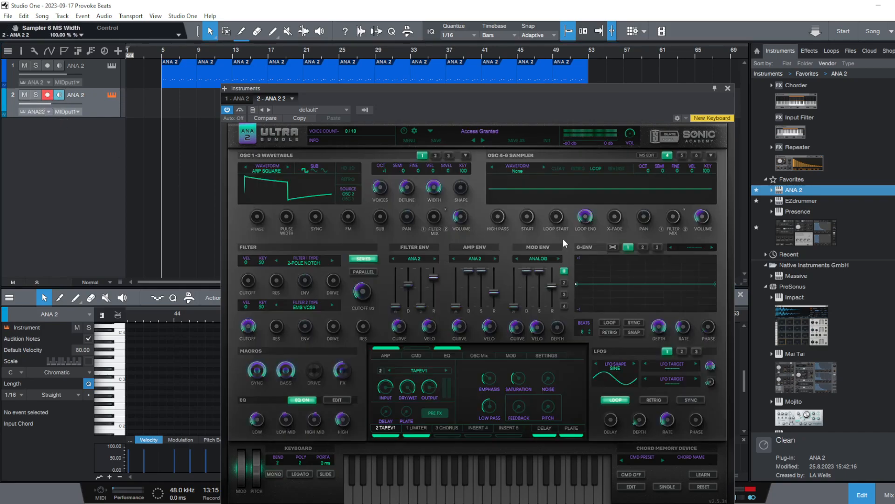
Audition the Adrift In The Cosmos, Analog Trumpet and Arp Trance lead presets
left_click(465, 126)
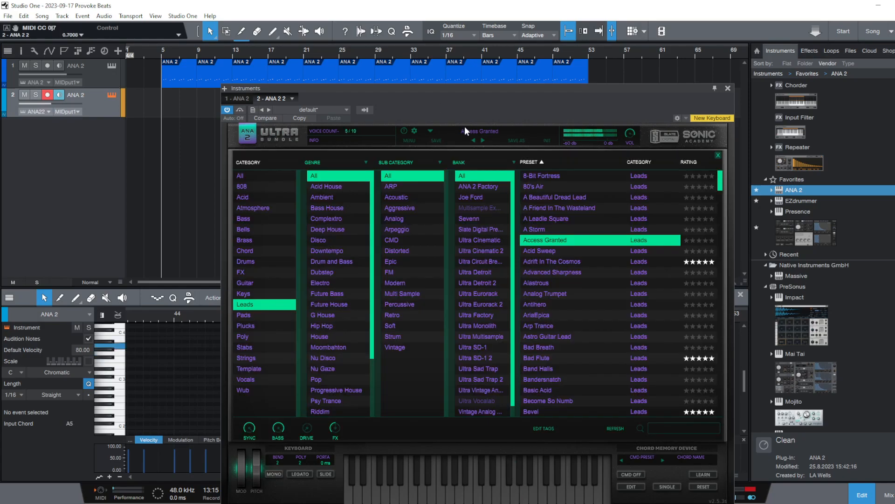
left_click(590, 260)
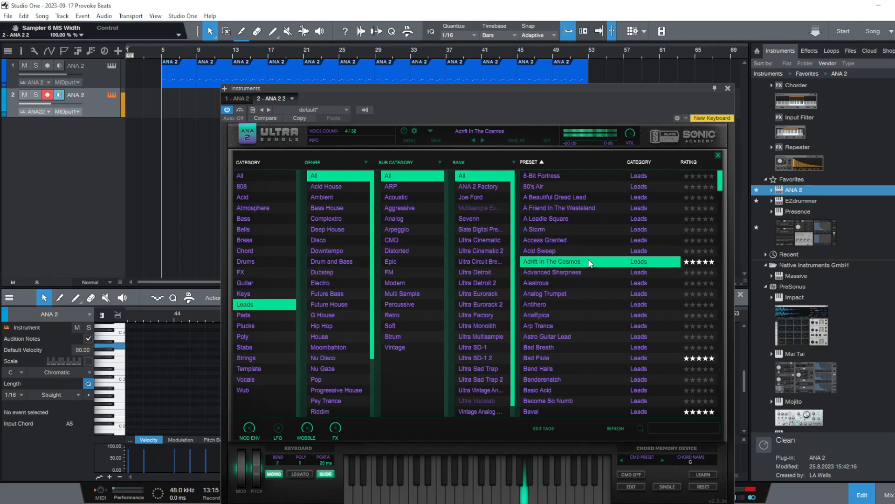
left_click(562, 290)
left_click(549, 326)
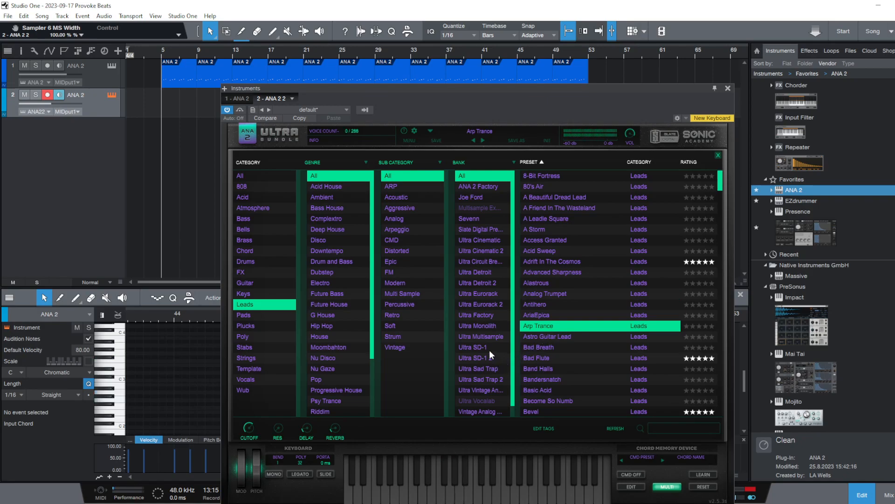
Audition the Astro Guitar Lead, Bad Breath, Bad Flute and Band Halls presets, and rate Band Halls five stars
left_click(572, 335)
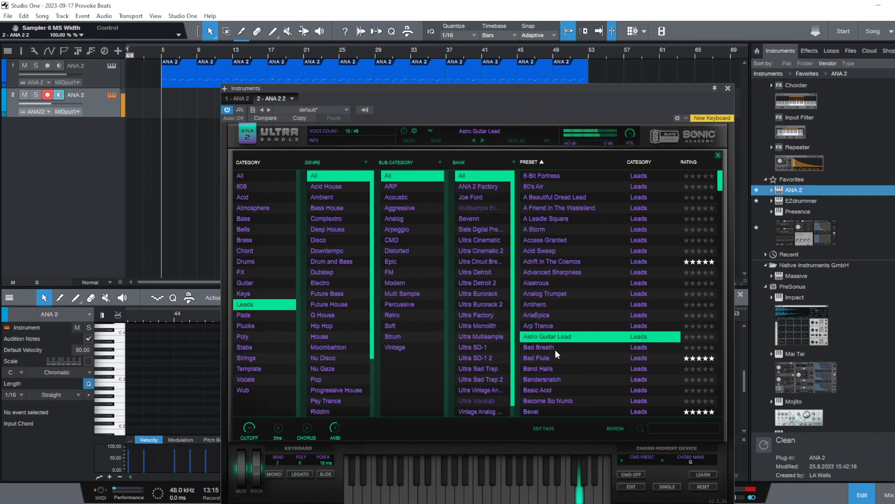
left_click(554, 348)
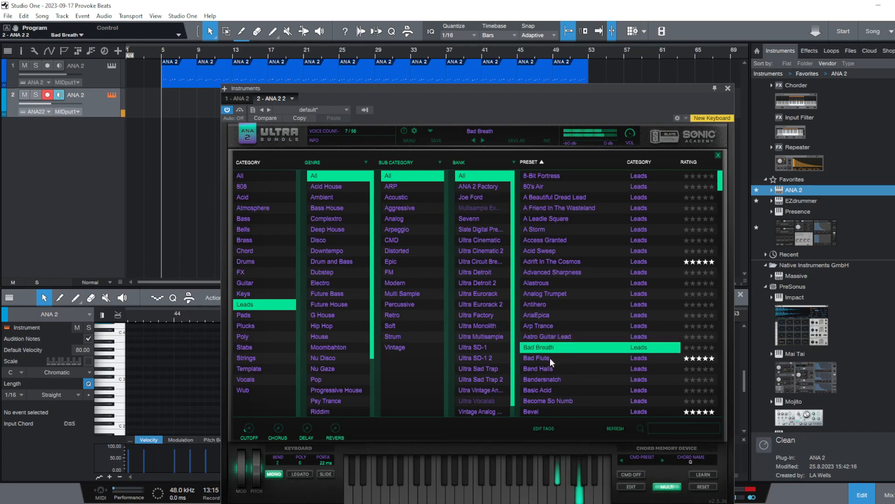
left_click(550, 358)
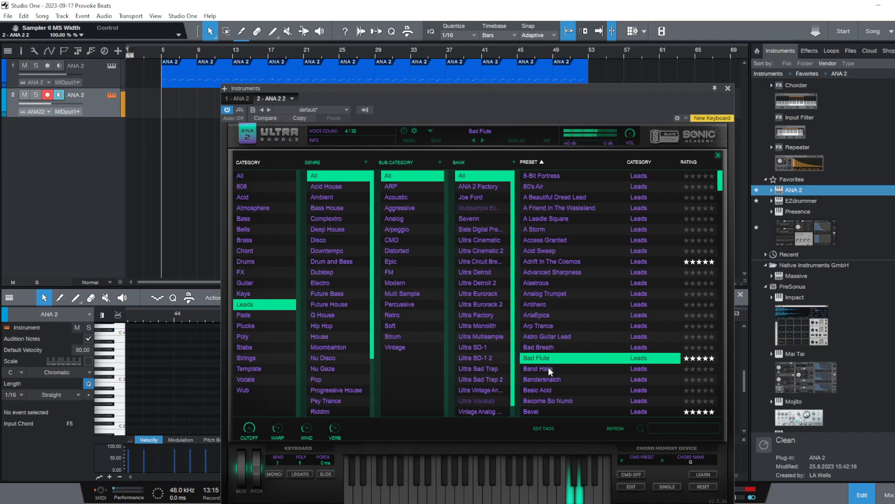
left_click(537, 368)
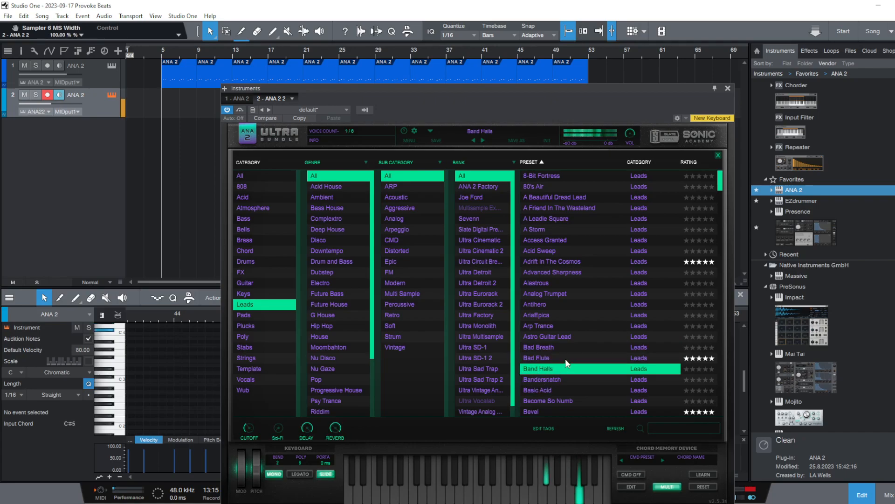
left_click(713, 369)
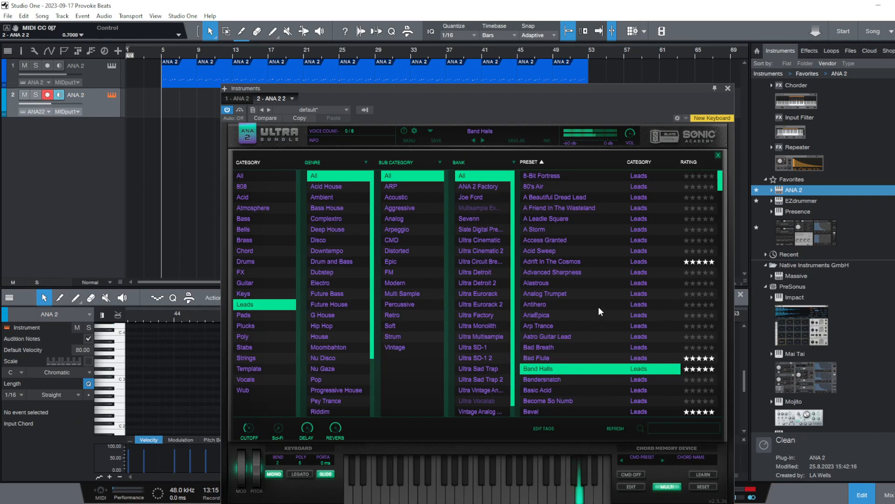
Audition the Chipeed Classics, Circular Motion and Clean Lead presets, playing Clean Lead against the beat, and select Cyborg Frontman
scroll(598, 308, "down", 8)
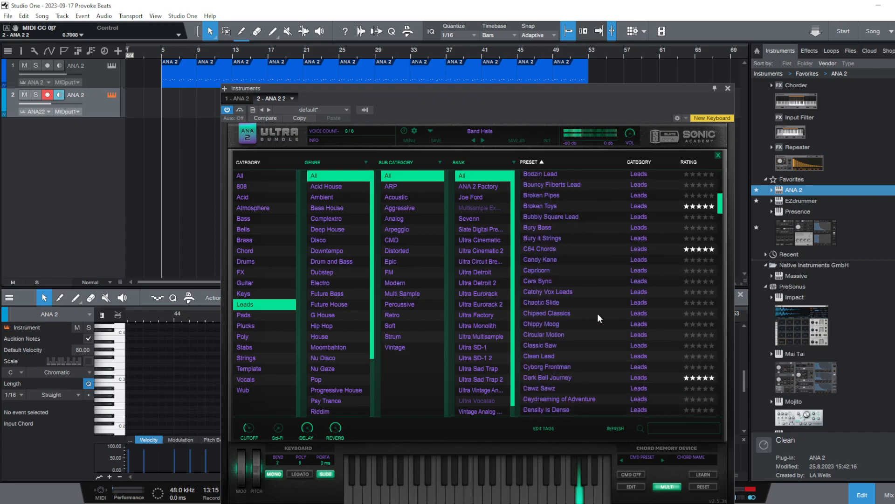
left_click(597, 313)
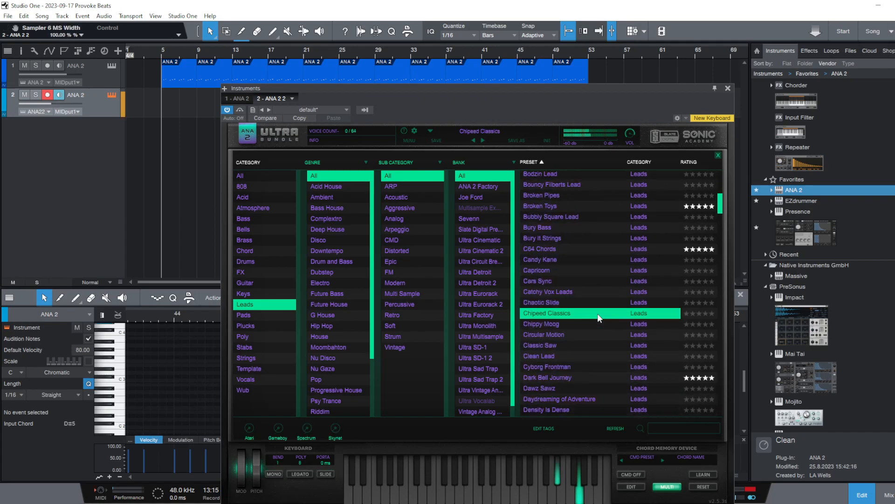
left_click(576, 334)
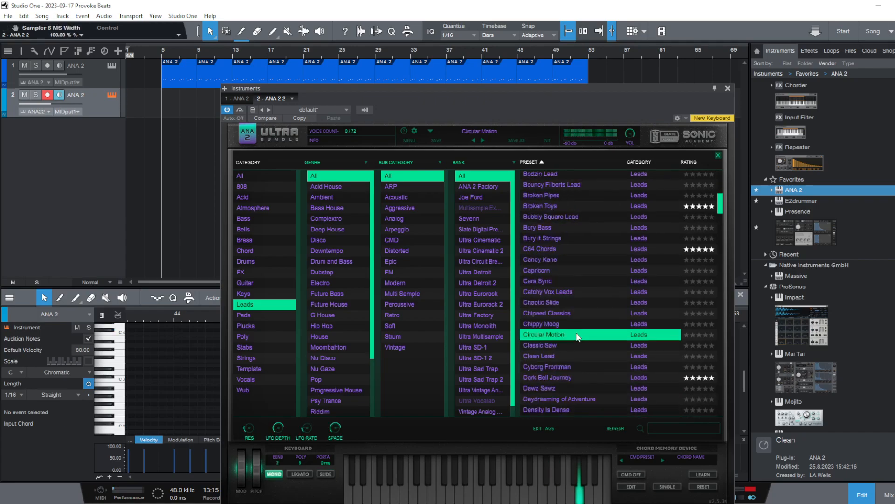
left_click(557, 358)
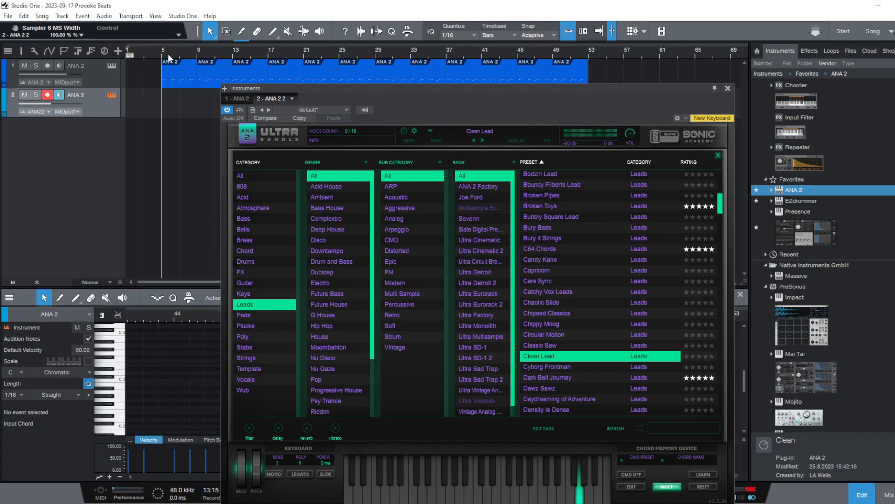
key("space")
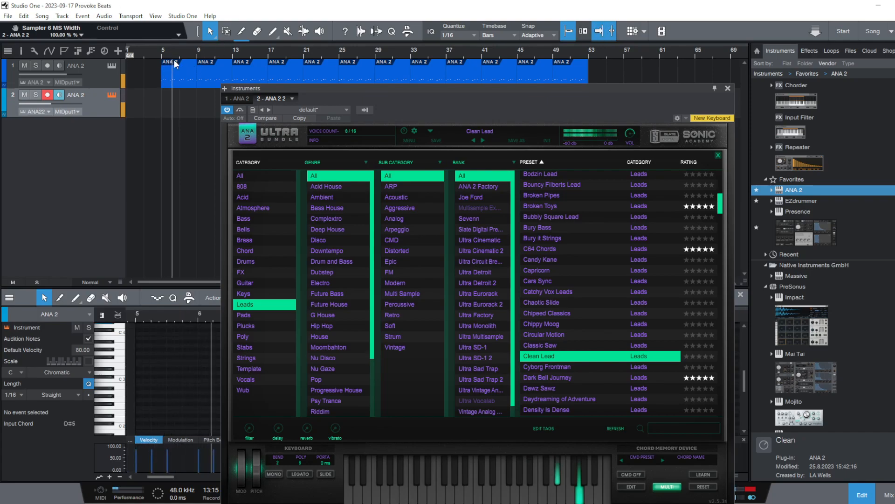
left_click(564, 368)
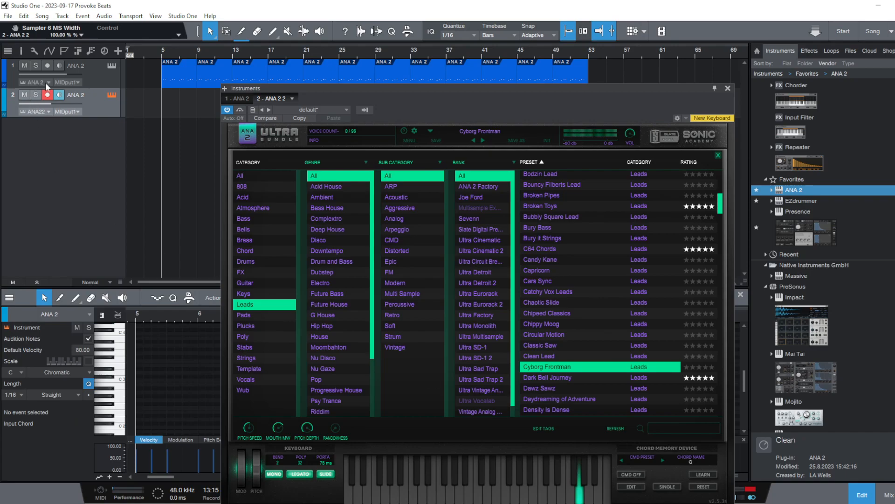
Move the instrument window clear of the arrangement, play the beat from bar 5, stop it, and bring the window back
left_click_drag(437, 95, 749, 83)
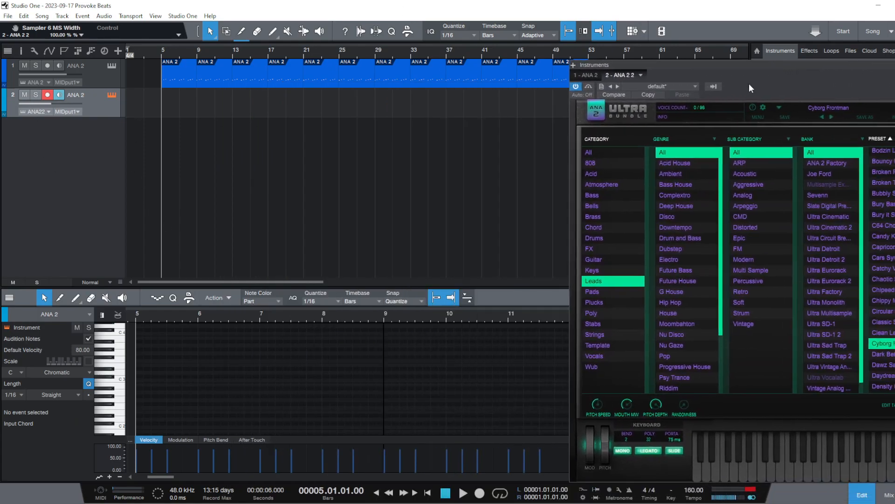
left_click(463, 494)
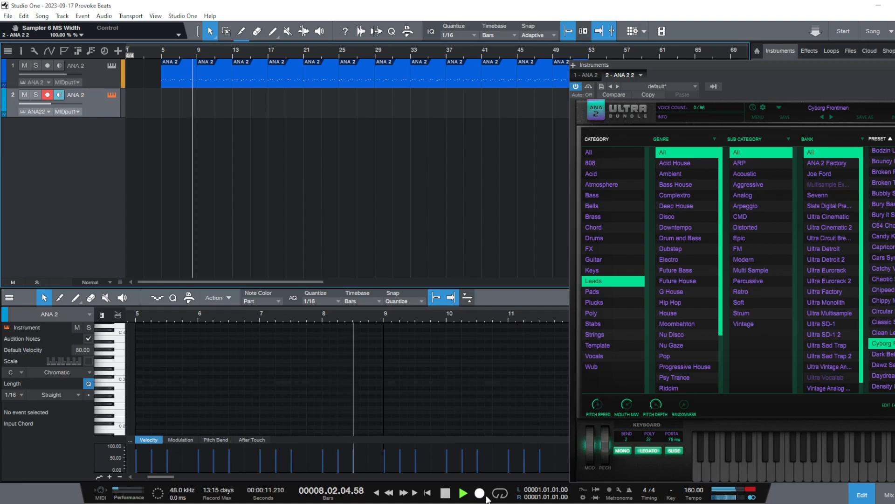
key("space")
left_click_drag(787, 70, 435, 39)
Audition the Dark Bell Journey, Dawz Sawz, Daydreaming of Adventure and Density Is Dense lead presets
left_click(535, 324)
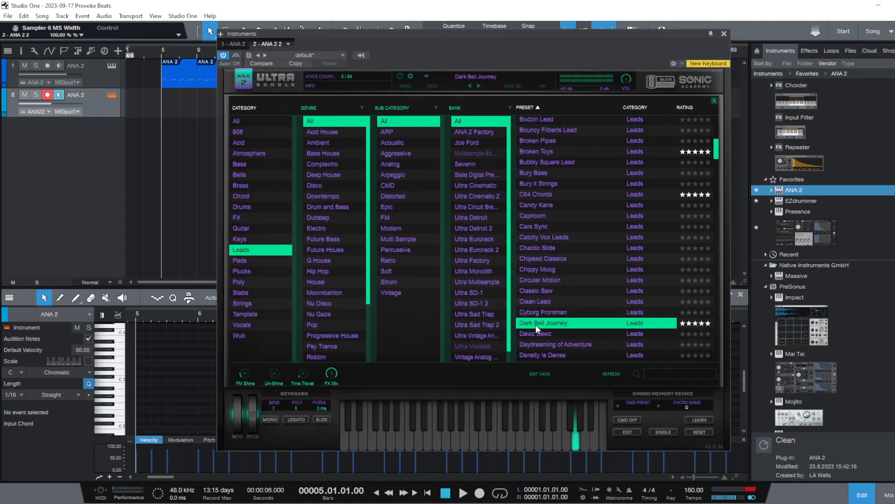
left_click(536, 323)
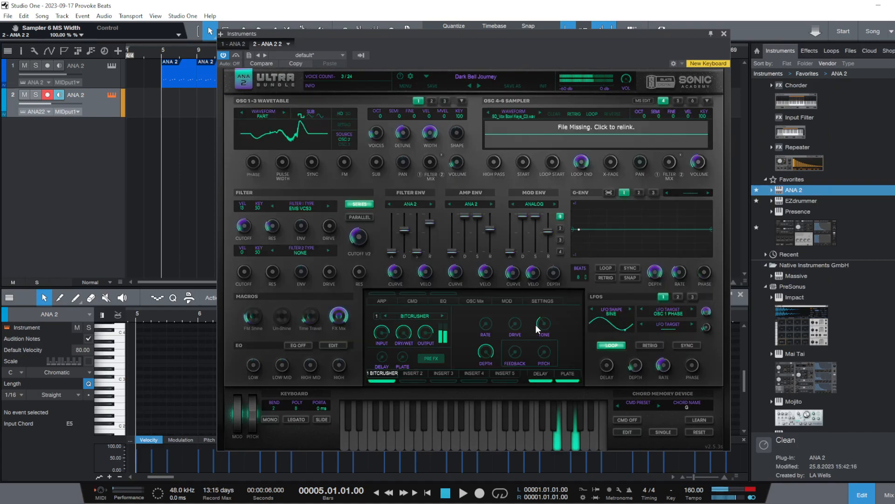
left_click(492, 75)
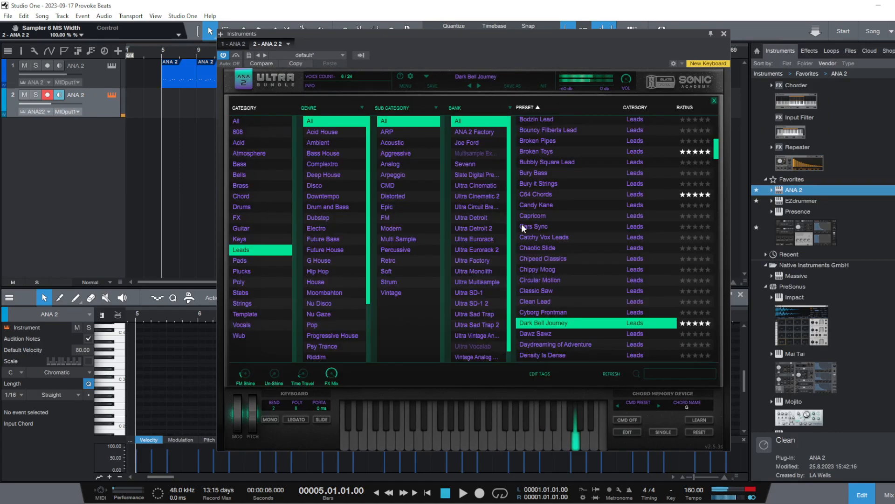
left_click(578, 335)
left_click(547, 347)
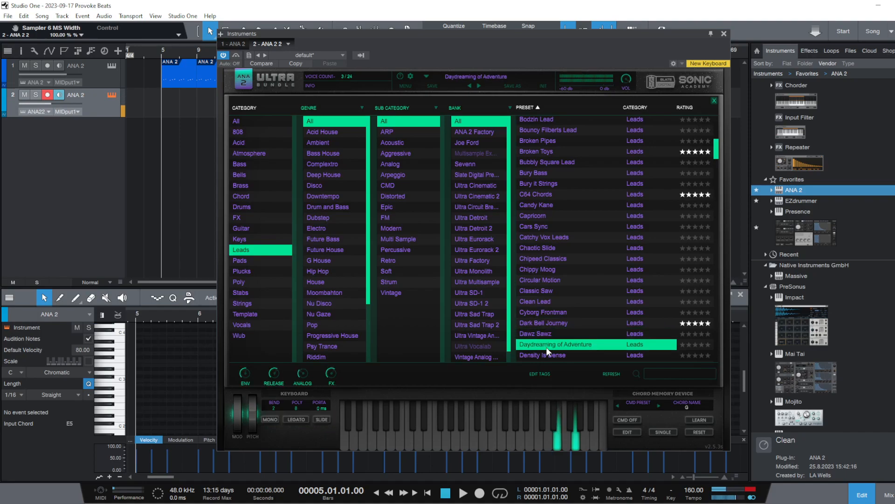
left_click(546, 355)
Audition the Destiny, Digital Stepper, Digi Bottle and Dirt Lead presets among the leads
scroll(562, 266, "down", 4)
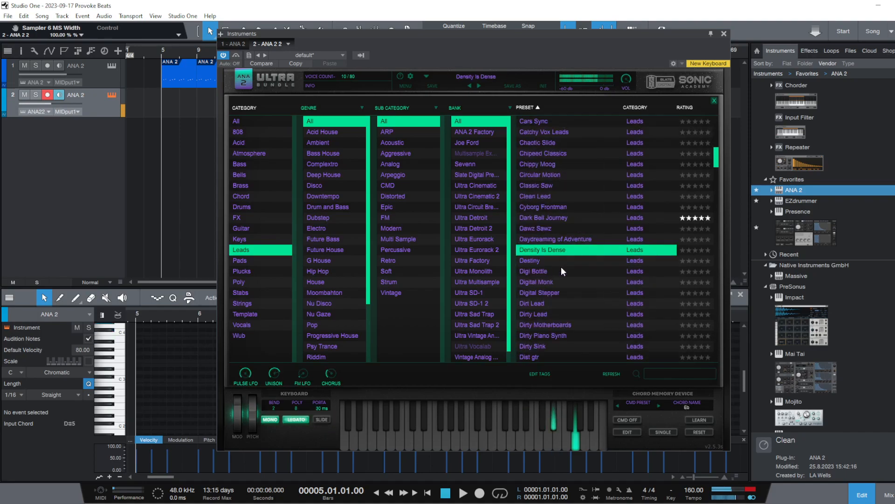
left_click(575, 227)
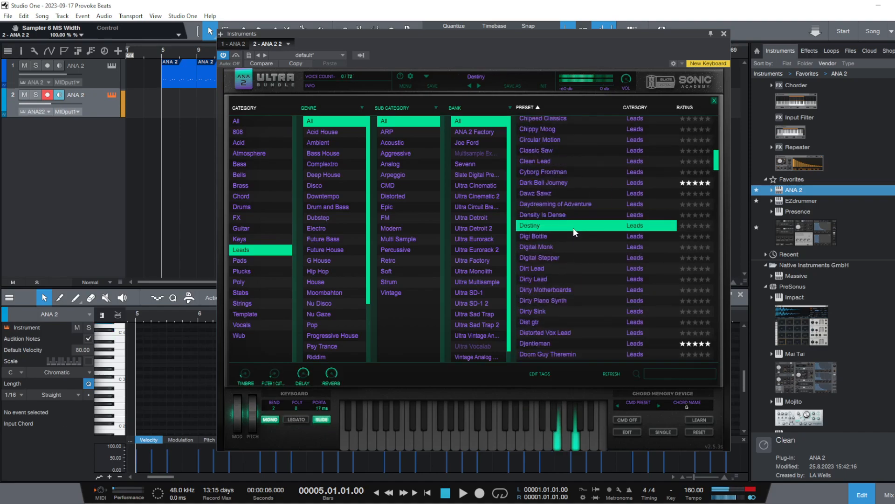
left_click(575, 259)
left_click(566, 234)
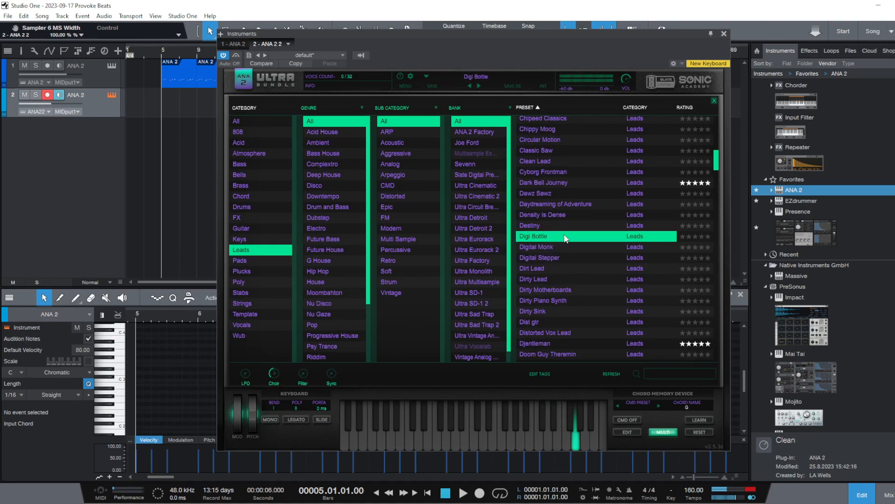
left_click(552, 268)
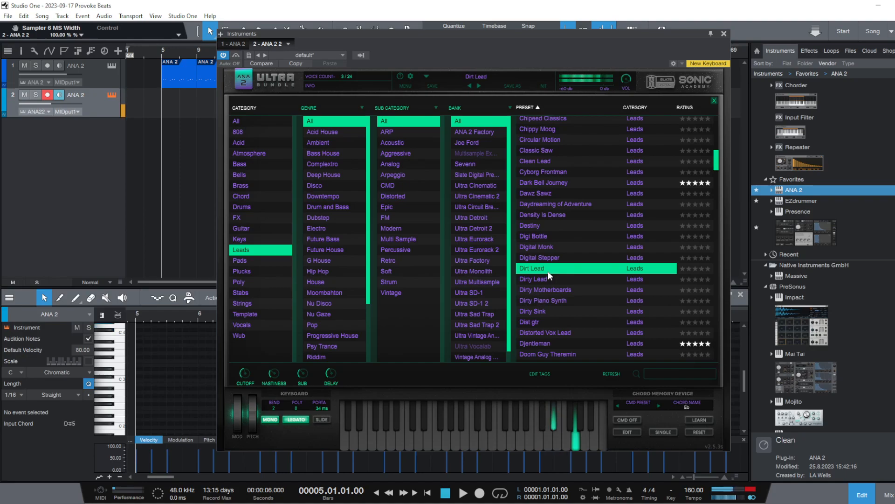
Audition the Dirty Lead, Dirty Motherboards, Dirty Piano Synth, Dirty Sink, Dist gtr and Distorted Vox Lead presets
left_click(541, 279)
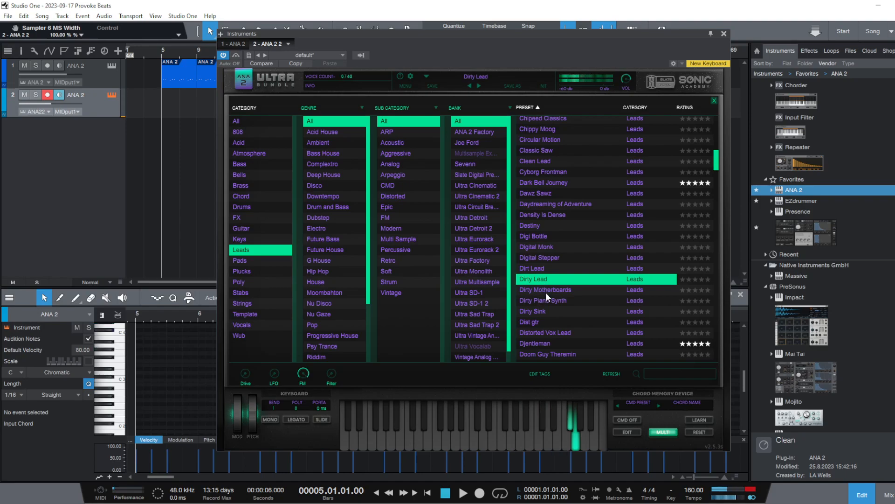
left_click(545, 291)
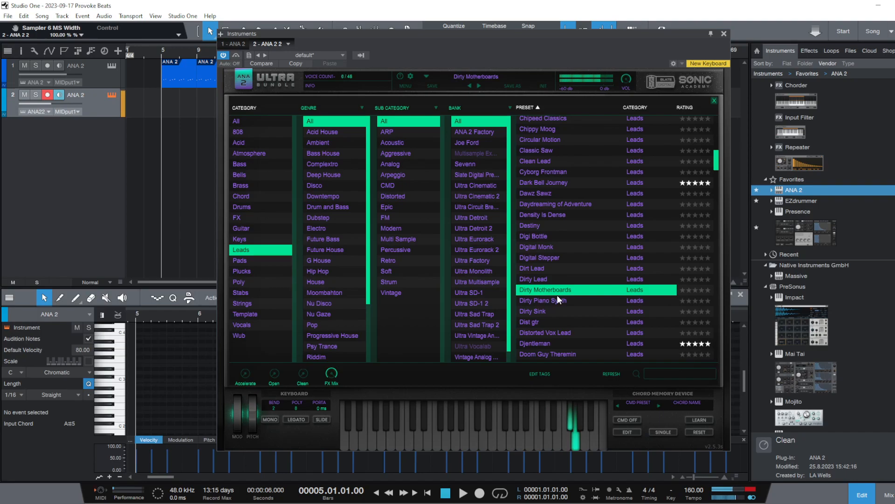
left_click(573, 301)
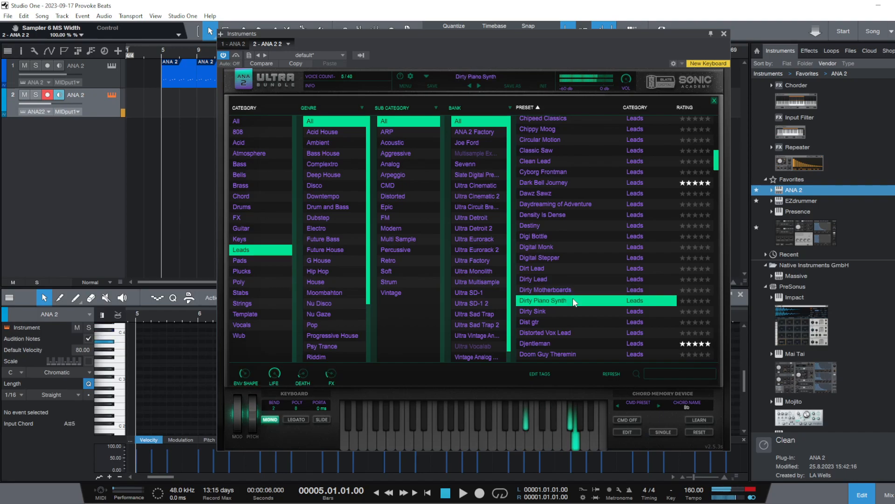
left_click(567, 312)
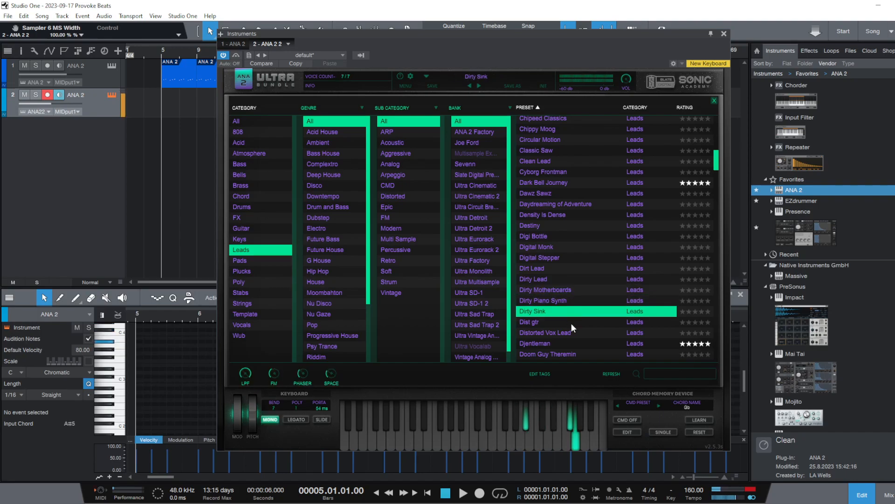
left_click(572, 323)
left_click(566, 334)
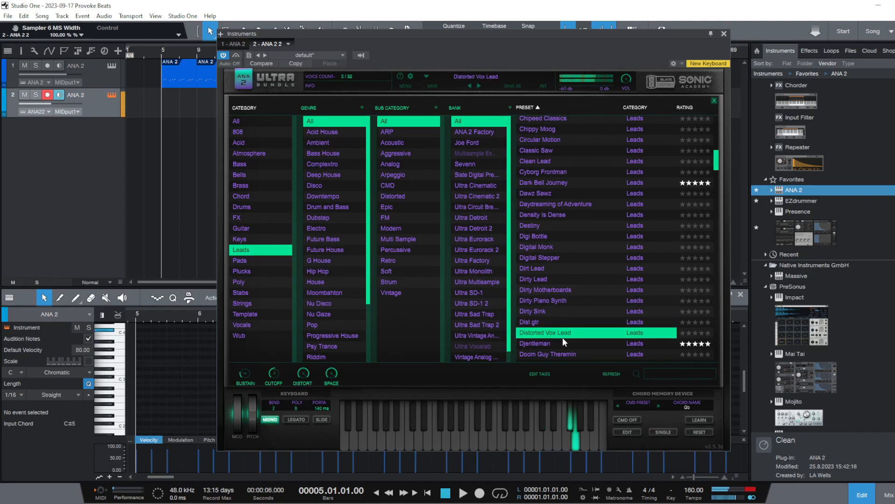
Filter the presets to Plucks and audition Absolute Arp, Altered States, Alto Xylo Sticks, Analog Guitar and An Organish Thing
left_click(262, 271)
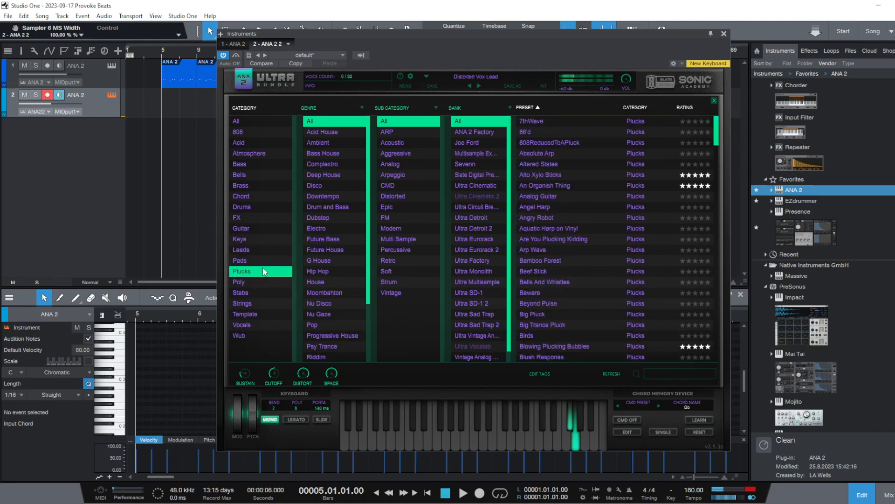
left_click(574, 142)
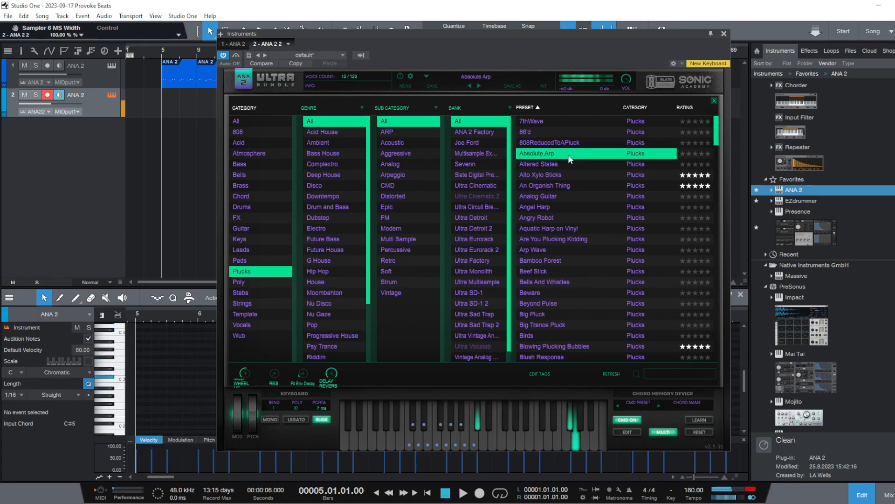
left_click(586, 166)
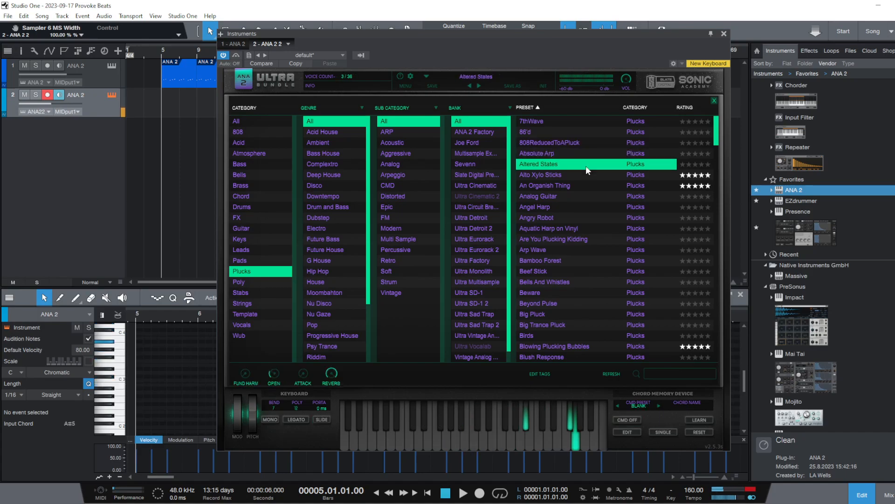
left_click(585, 177)
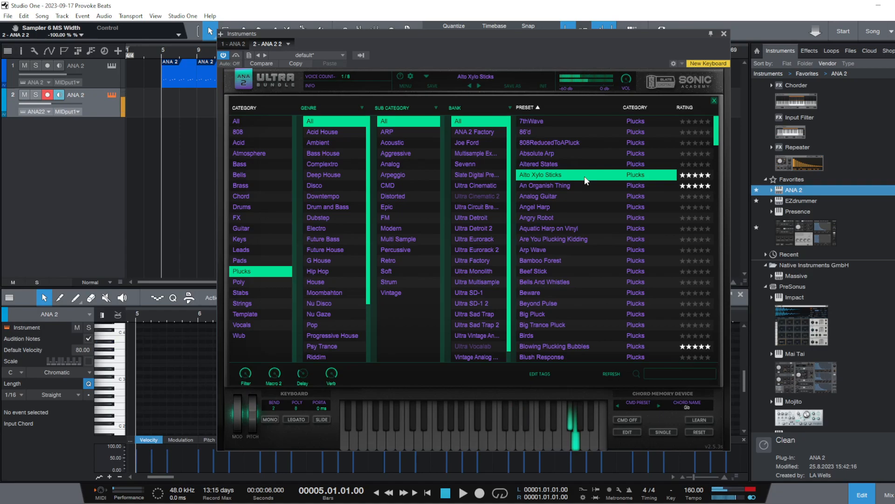
left_click(595, 197)
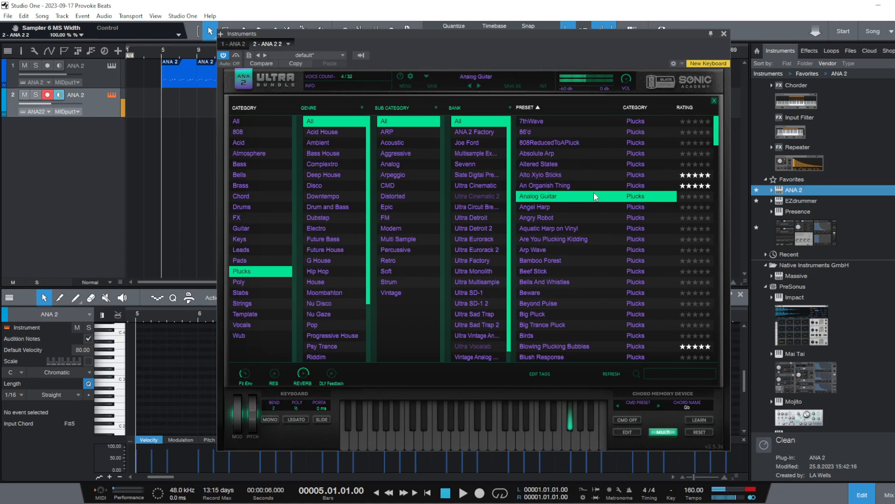
left_click(594, 186)
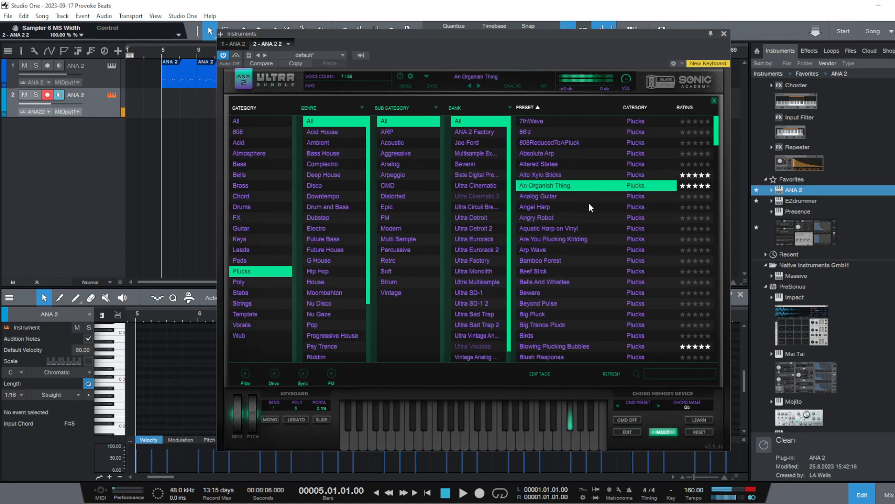
Audition the Angry Robot, Are You Plucking Kidding, Beef Stick, Beyond Pulse, Big Trance Pluck and Birds pluck presets
left_click(585, 219)
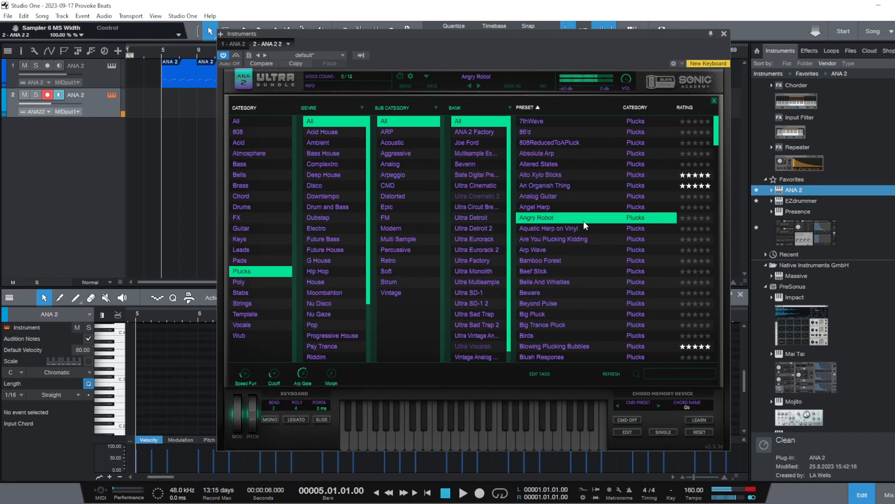
left_click(583, 240)
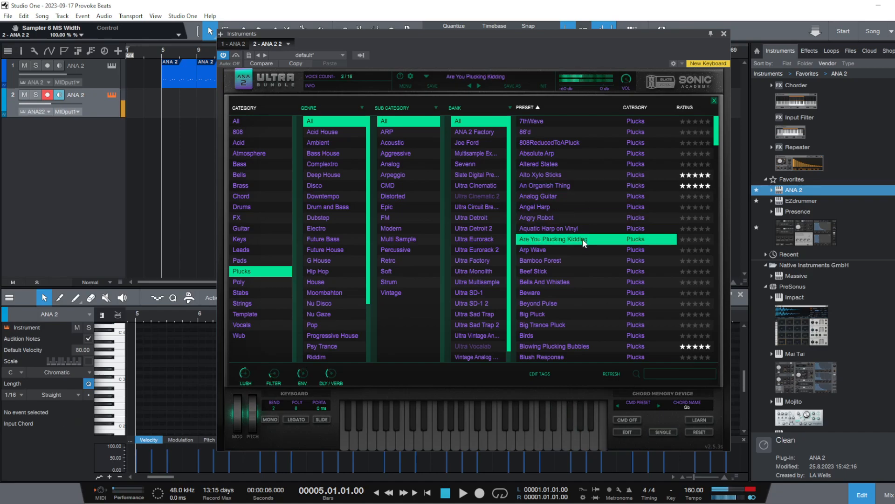
left_click(583, 271)
left_click(583, 304)
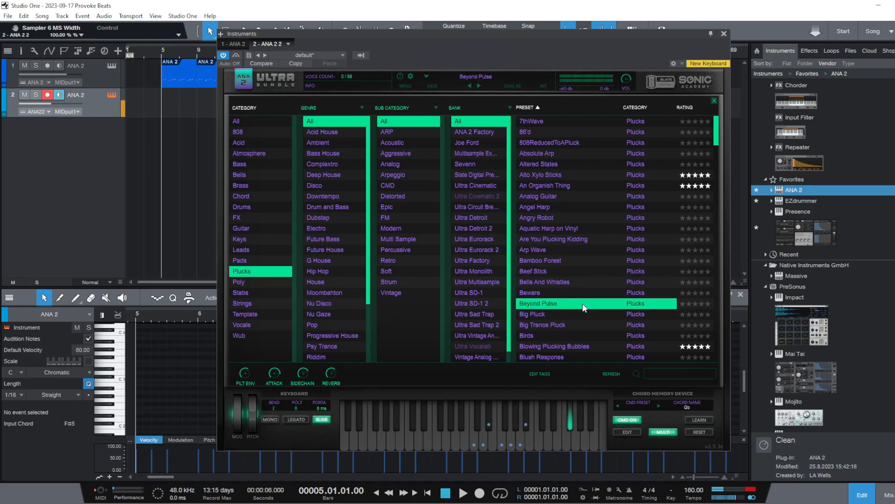
left_click(563, 322)
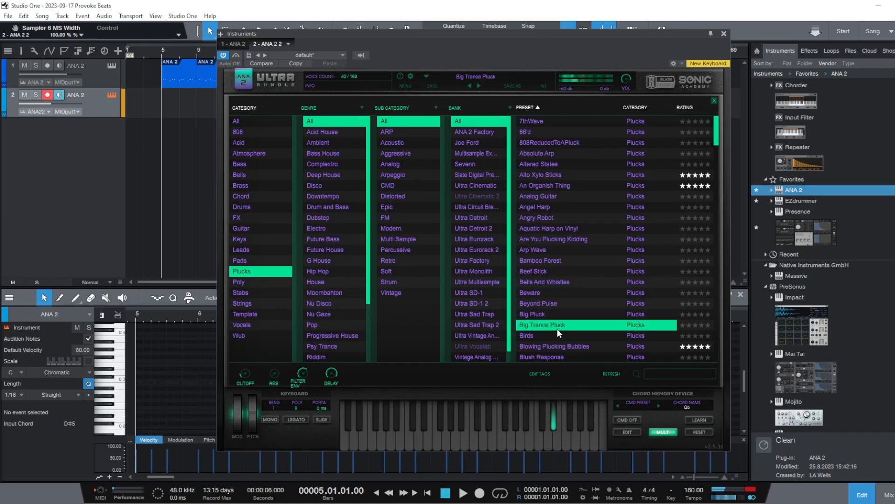
left_click(559, 336)
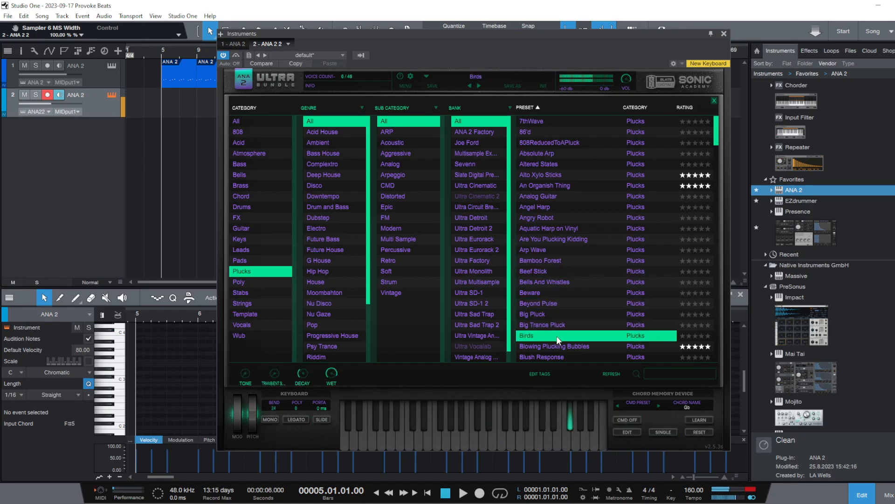
Play the beat and audition Blowing Plucking Bubbles, Absolute Arp, Alto Xylo Sticks, An Organish Thing, Bamboo Forest and Aquatic Harp on Vinyl over it
left_click(464, 495)
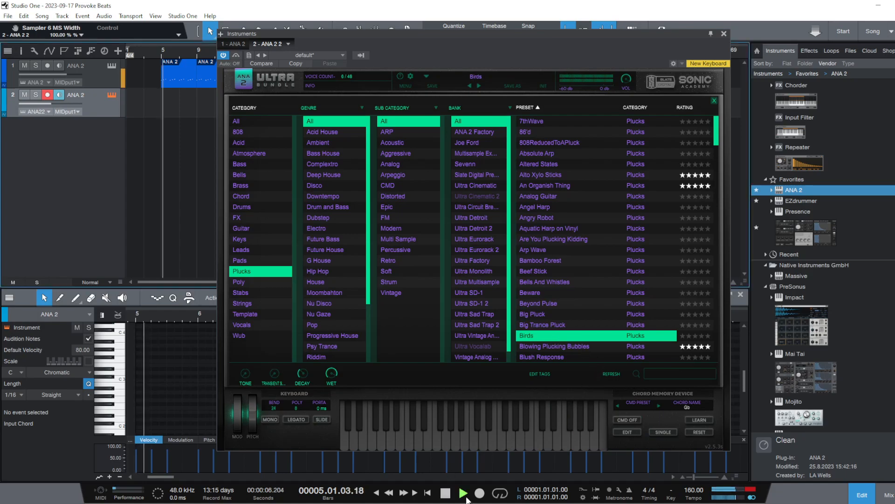
left_click(568, 349)
left_click(593, 156)
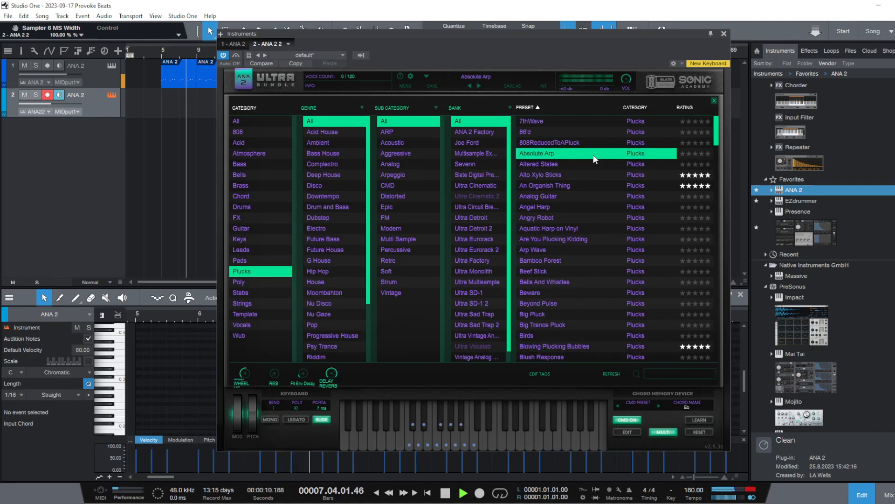
left_click(584, 177)
left_click(583, 187)
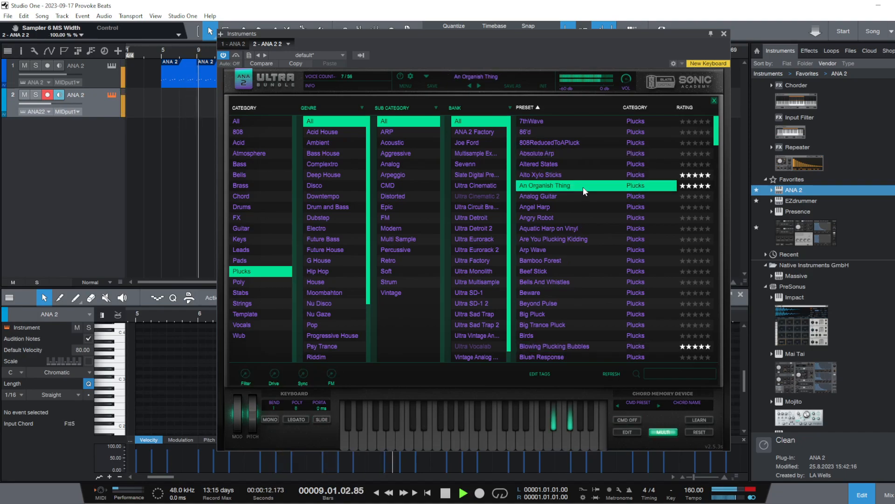
left_click(550, 259)
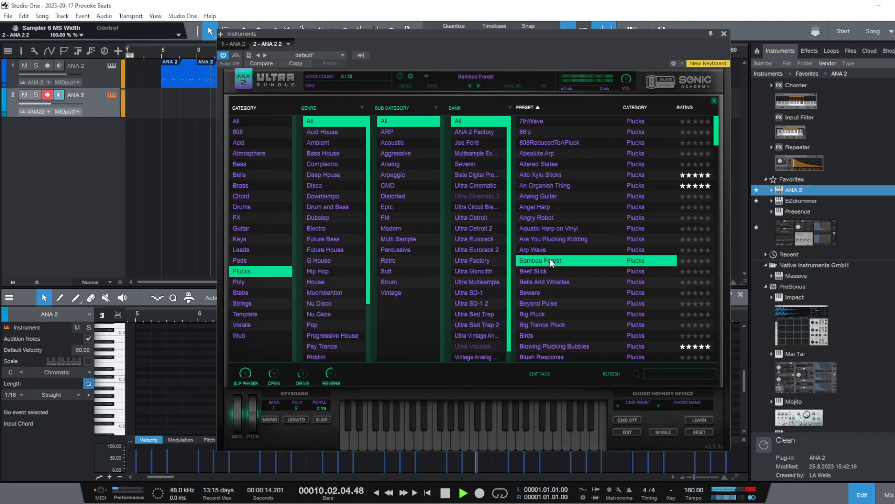
left_click(569, 227)
Audition the Dirty Runner and Dream Pluck 2 pluck presets over the playing beat
scroll(555, 256, "down", 10)
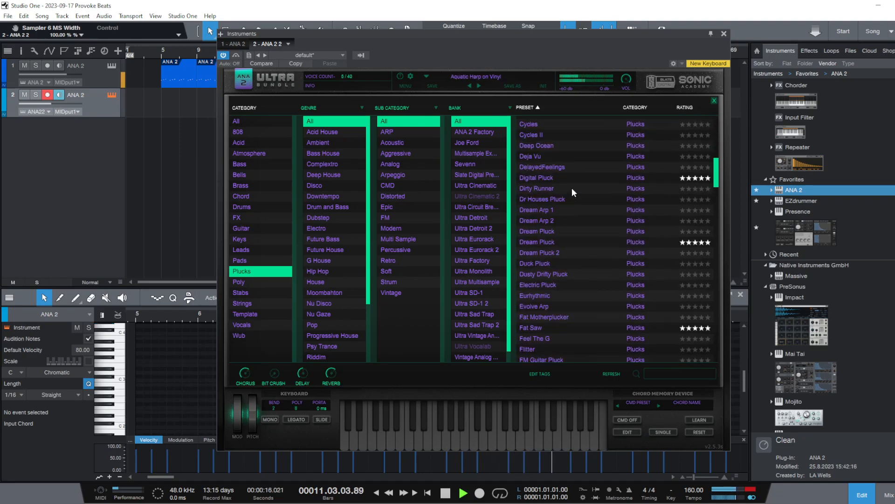
left_click(572, 188)
left_click(568, 250)
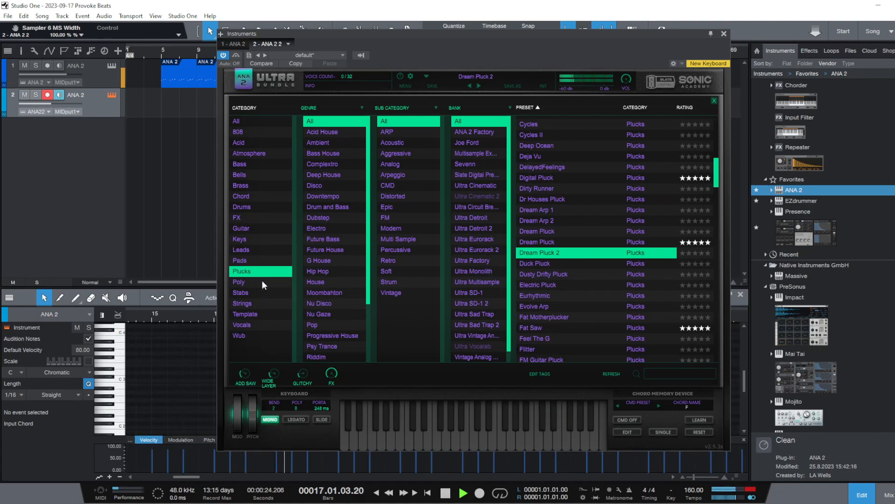
Filter the presets to Pads and audition several over the beat, including 1985Tape, 9 Choirs Pad and 80s Love Scene
left_click(268, 261)
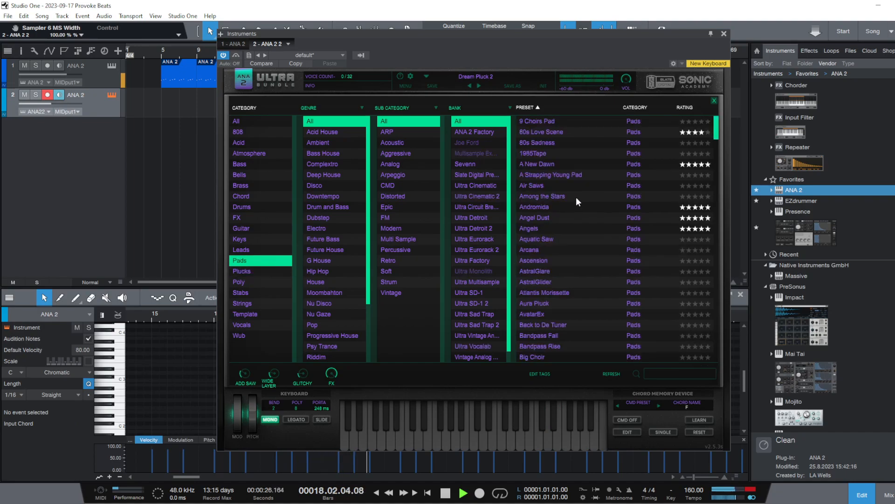
left_click(580, 181)
left_click(577, 153)
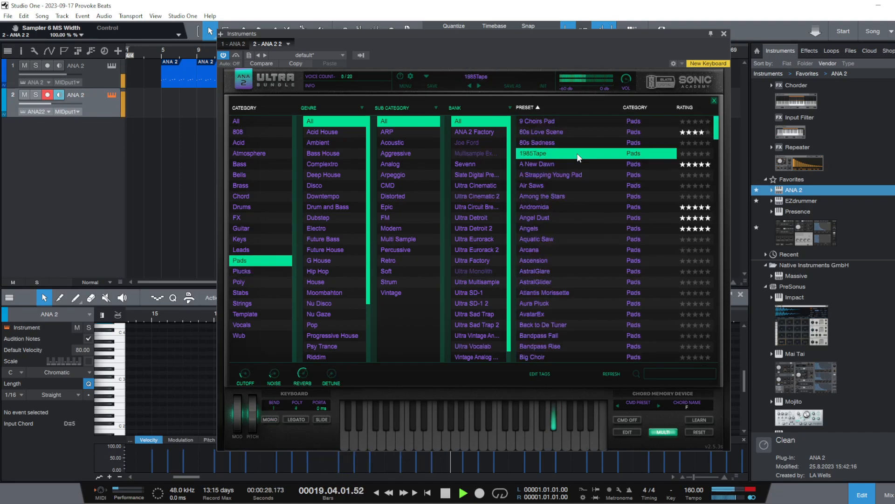
left_click(558, 120)
left_click(550, 134)
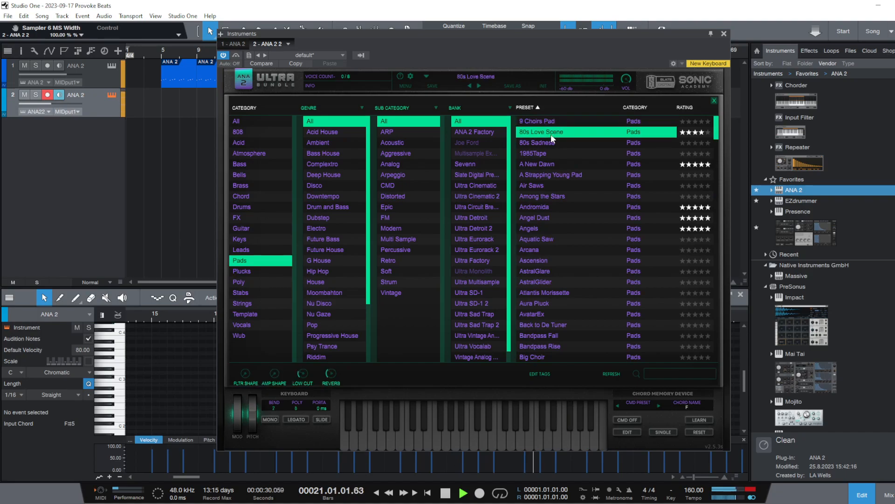
Audition the Angel Dust, Andromida, Angels, Aquatic Saw, Arcana and Ascension pad presets over the playing beat
left_click(559, 217)
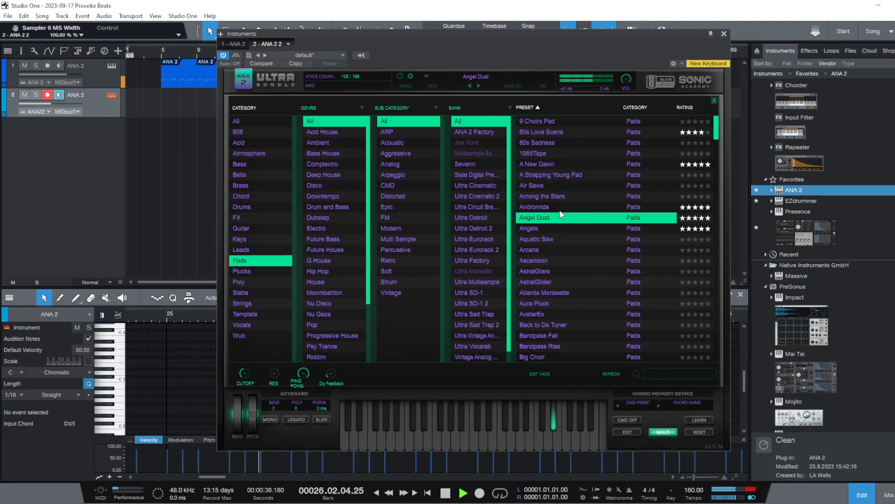
left_click(561, 210)
left_click(556, 216)
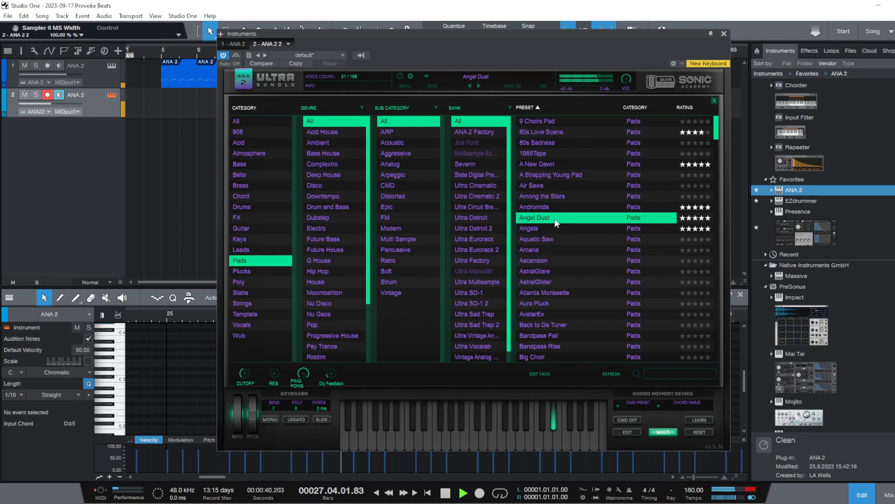
left_click(552, 228)
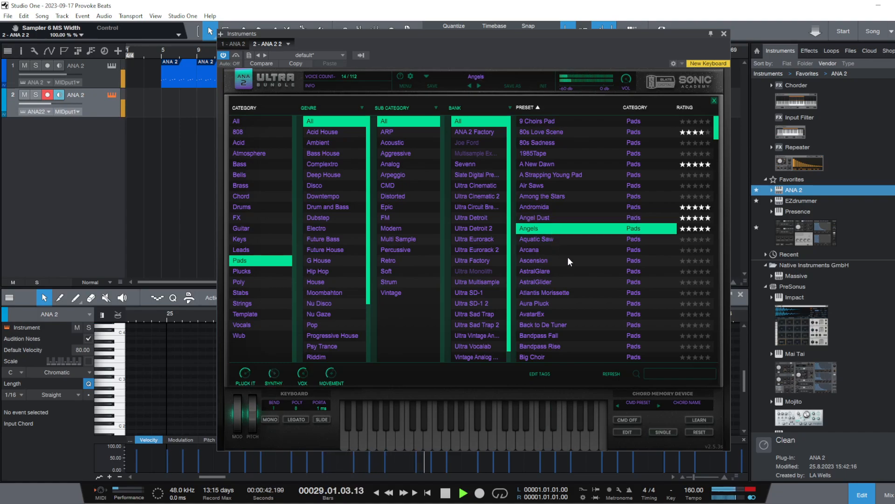
left_click(578, 239)
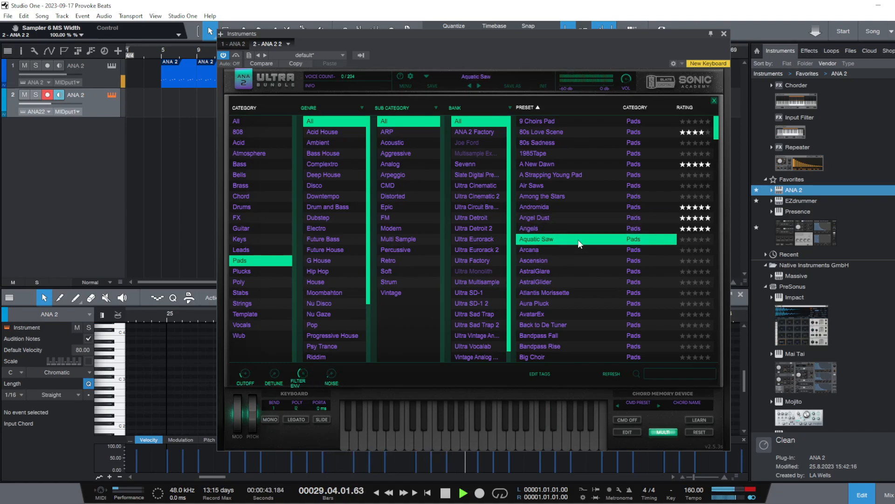
left_click(556, 251)
left_click(550, 260)
Audition the Back to De Tuner pad and rate it five stars, plus try Bandpass Fall and Big Choir
scroll(537, 248, "down", 5)
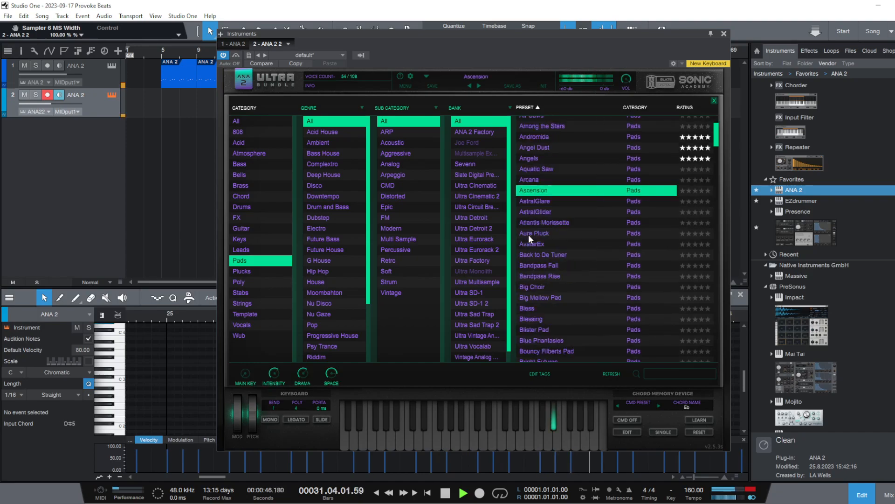
left_click(555, 151)
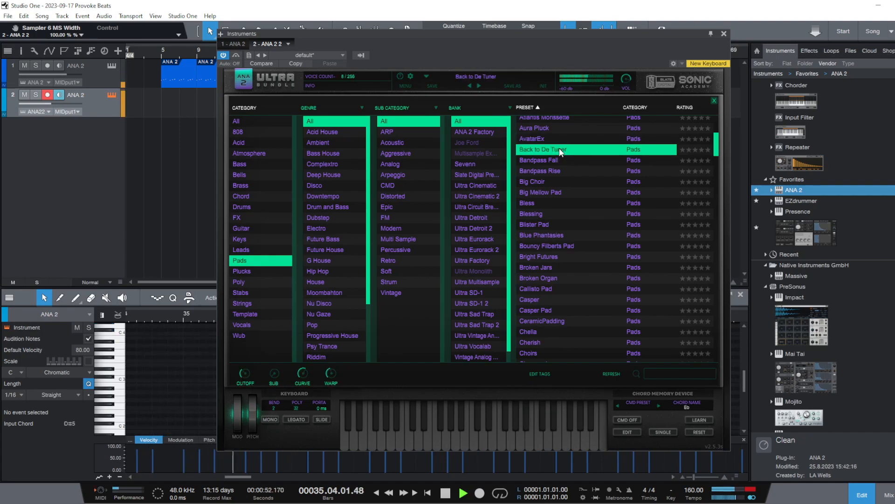
left_click(704, 150)
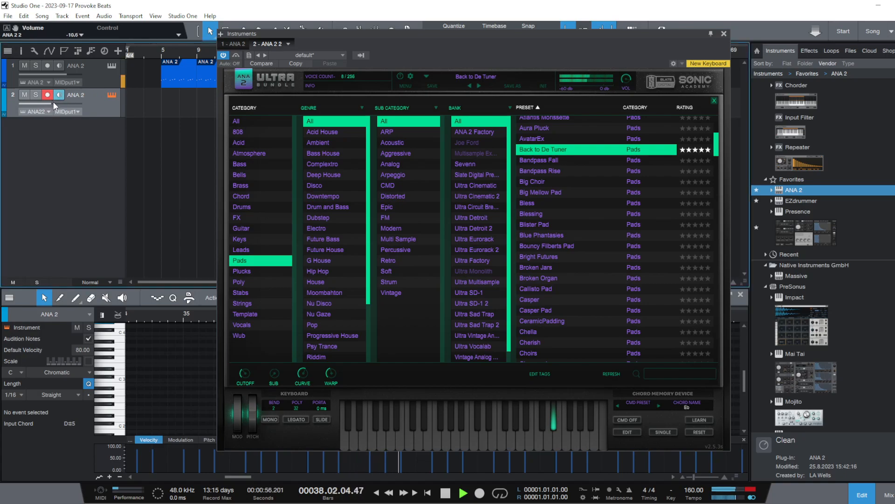
left_click(551, 161)
left_click(562, 182)
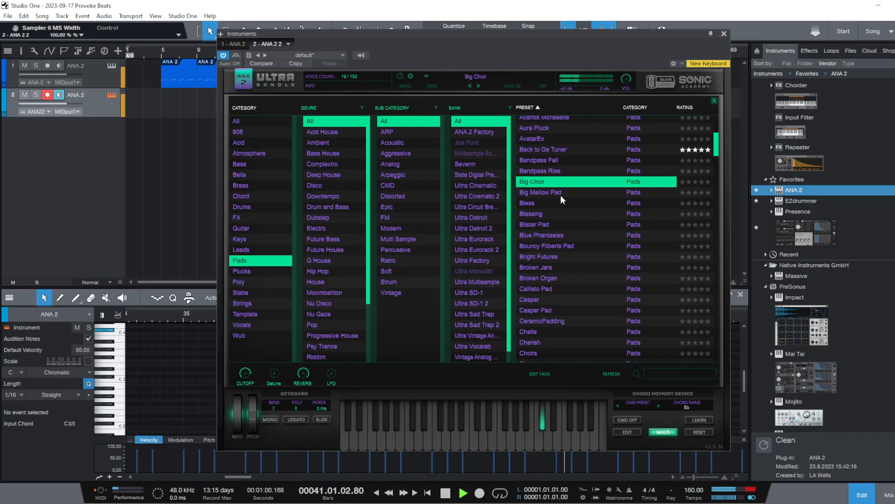
Filter the presets to Leads and audition A Storm, Acid Sweep, Alastrous and Astro Guitar Lead over the beat
left_click(250, 251)
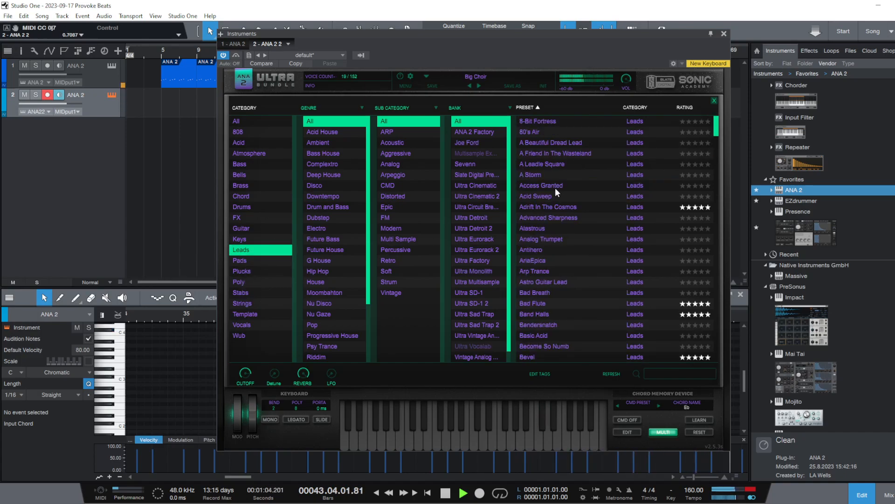
left_click(570, 176)
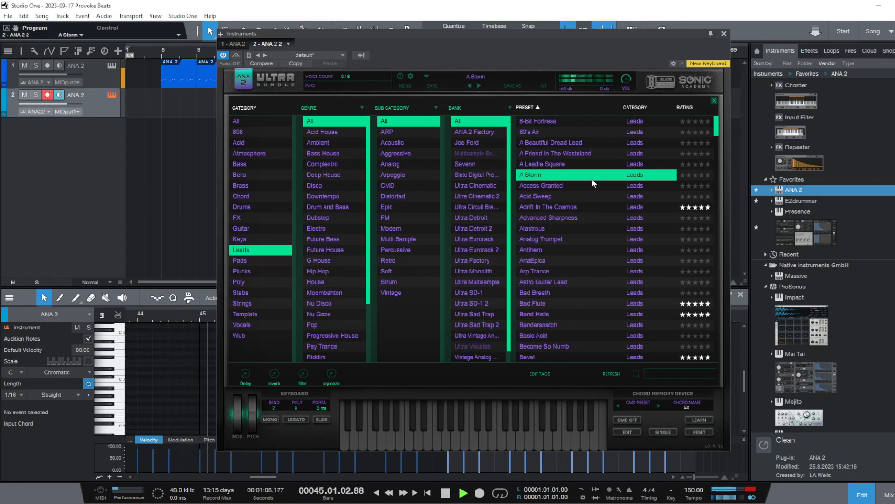
left_click(577, 196)
left_click(558, 228)
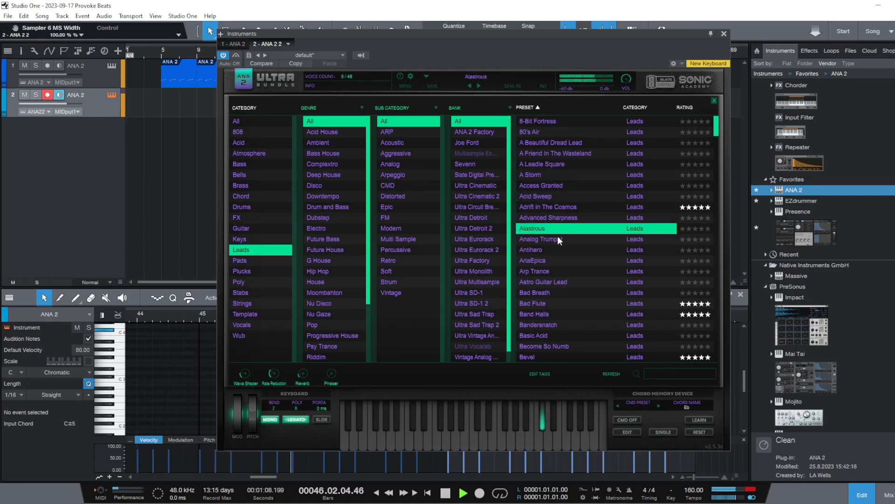
left_click(575, 283)
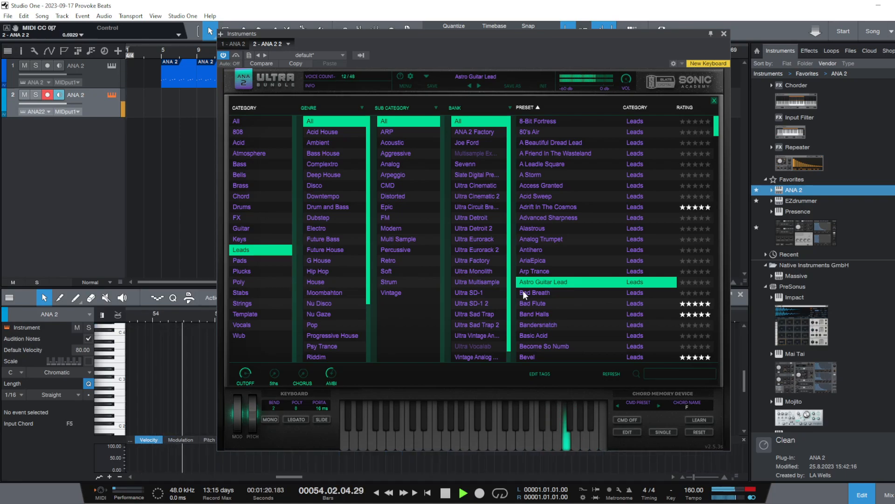
Restart playback from bar 5 and audition Bad Flute, Basic Acid, Bodzin Lead, Broken Pipes and Bubbly Square Lead
left_click(160, 51)
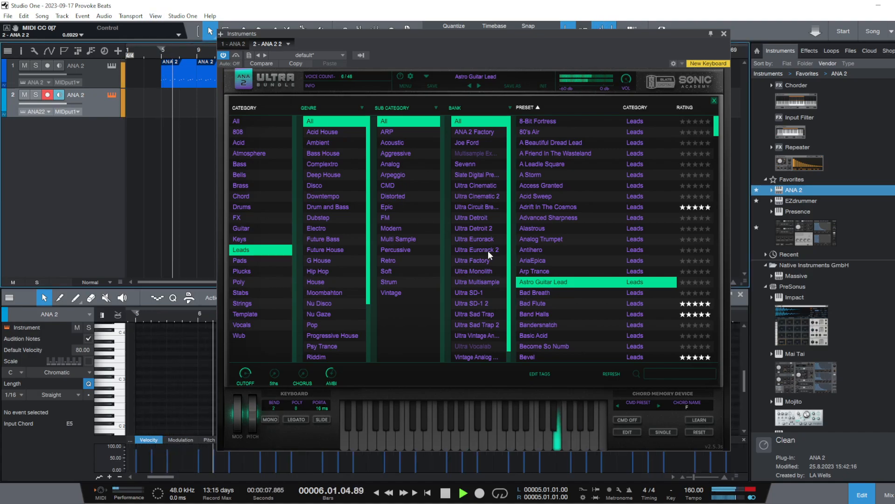
left_click(534, 306)
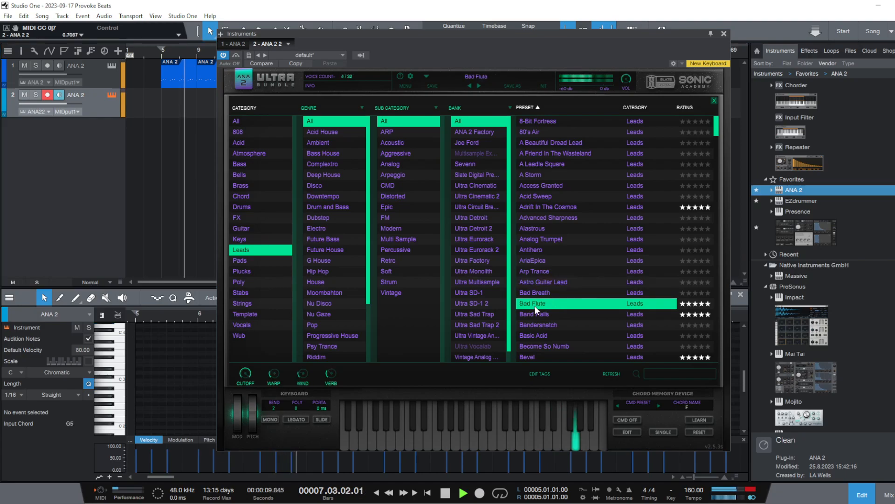
left_click(552, 335)
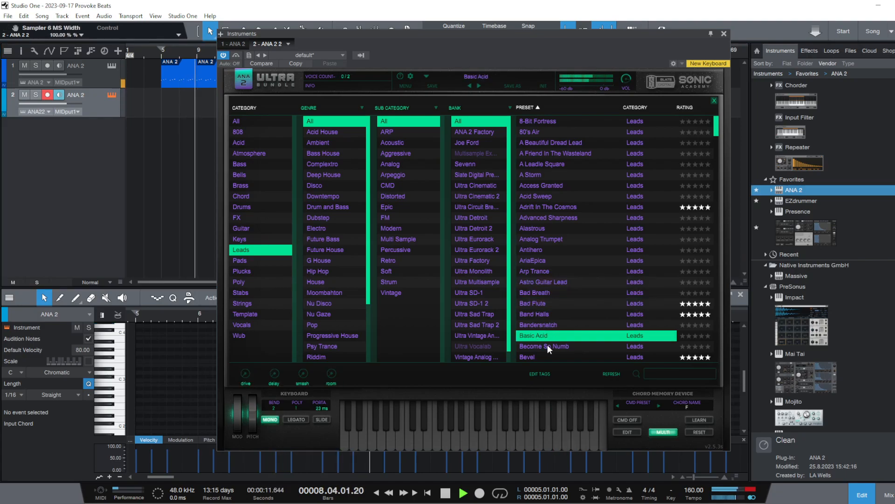
scroll(559, 308, "down", 3)
left_click(576, 296)
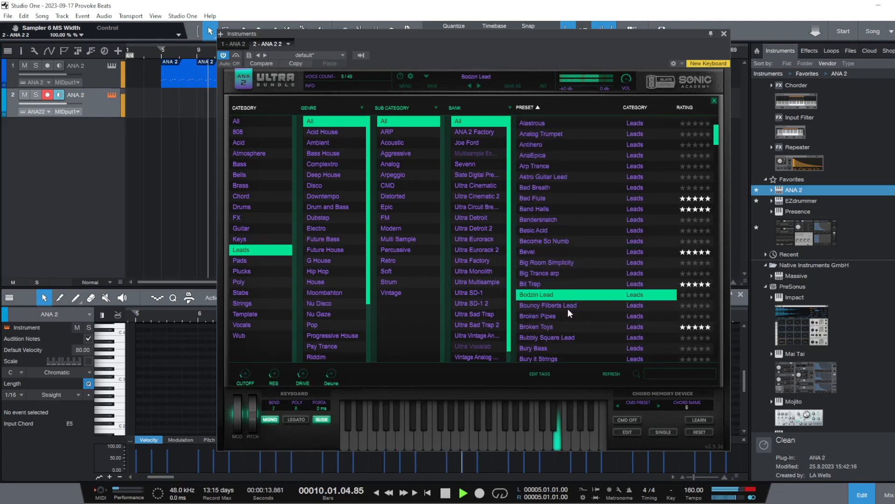
left_click(563, 315)
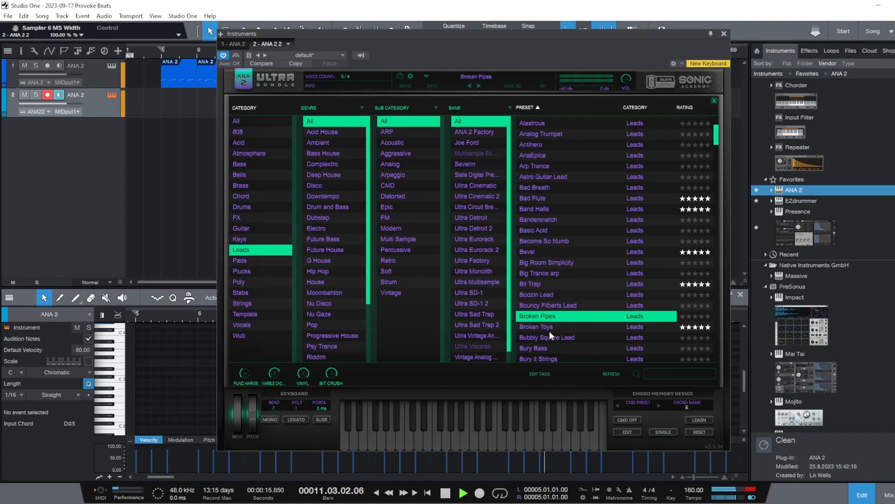
left_click(544, 338)
Audition Bury it Strings, C64 Chords, Candy Kane and Catchy Vox Leads, and rate Catchy Vox Leads five stars
scroll(544, 337, "down", 1)
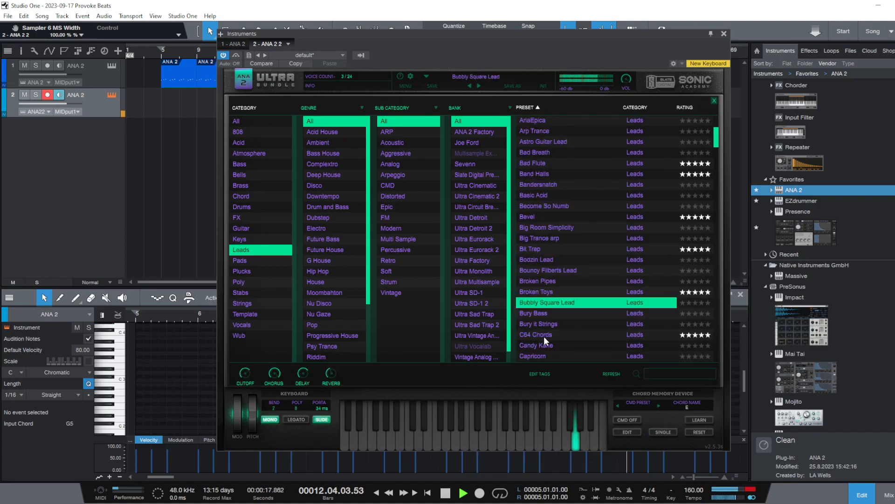
left_click(578, 326)
left_click(577, 333)
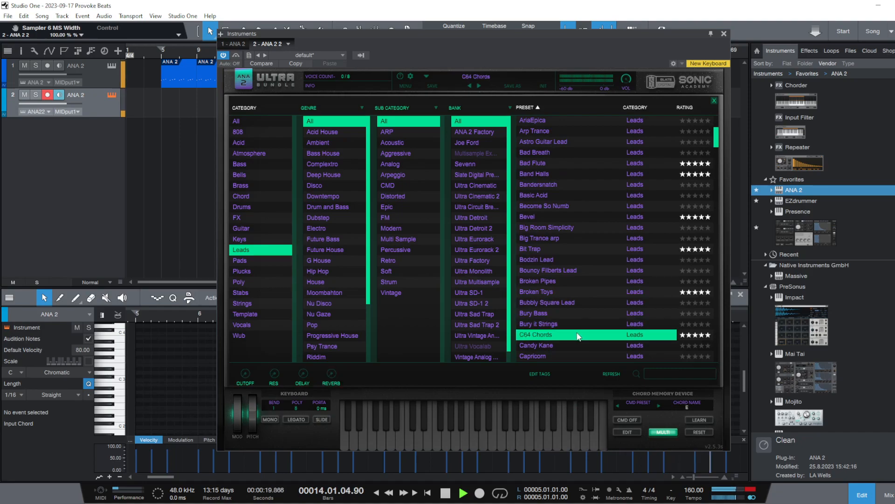
scroll(565, 318, "down", 2)
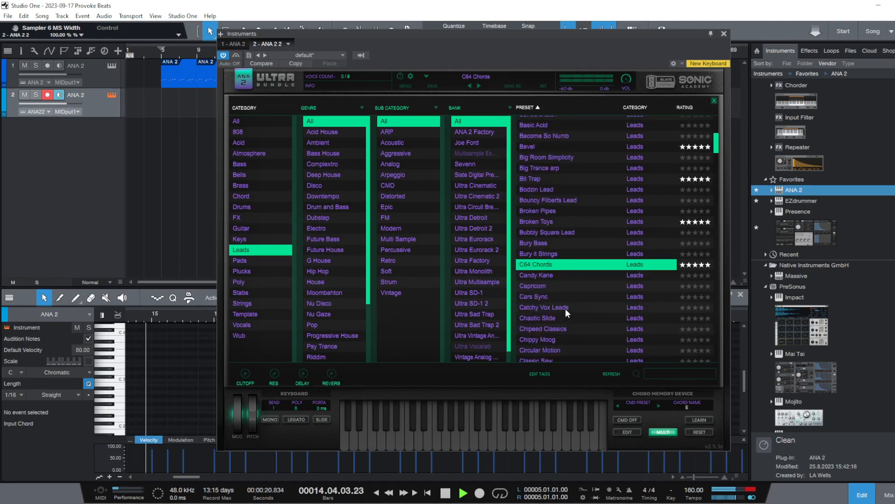
left_click(564, 279)
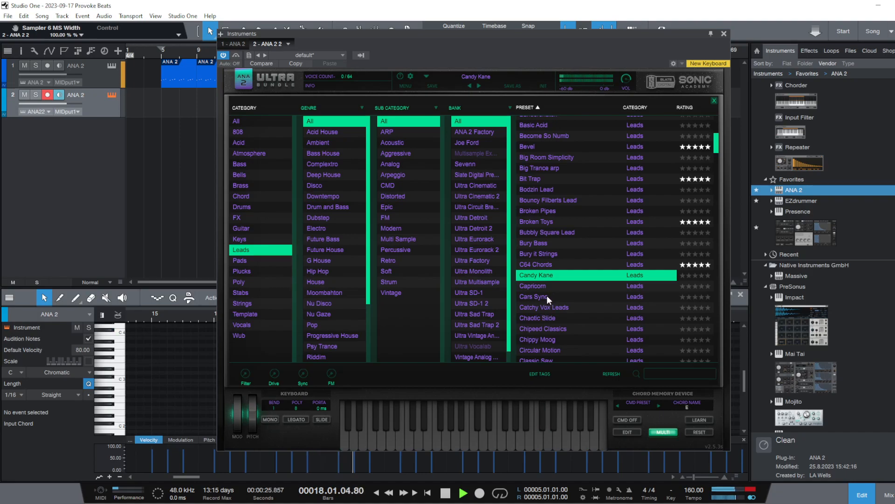
left_click(573, 307)
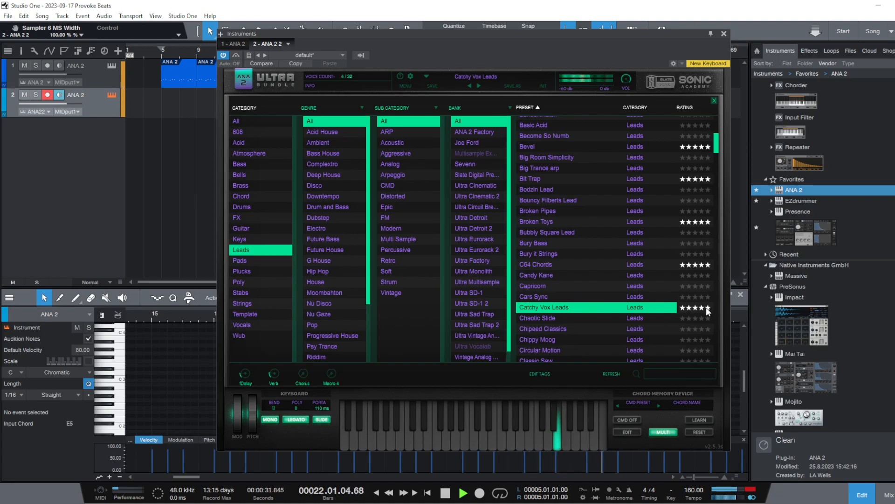
Audition Chipeed Classics, Chippy Moog, Circular Motion, Clean Lead, Dark Bell Journey, Dawz Sawz and Daydreaming of Adventure over the beat
left_click(567, 329)
left_click(565, 340)
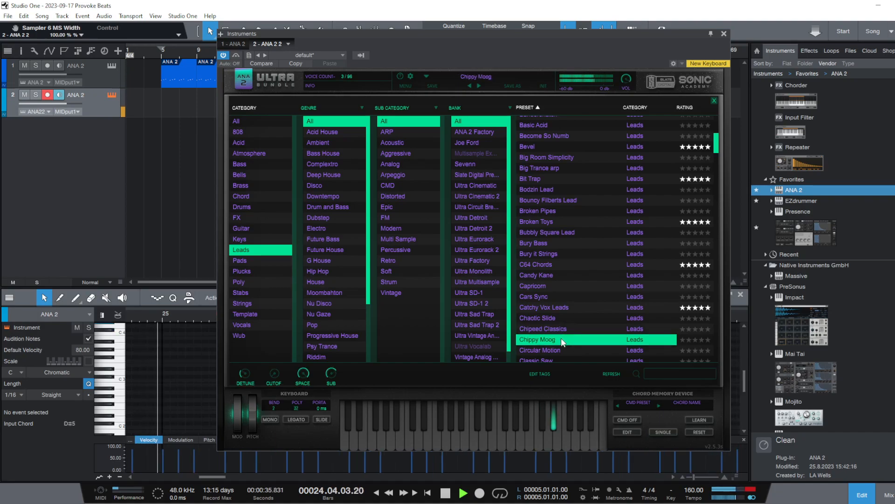
left_click(562, 351)
scroll(539, 270, "down", 2)
left_click(588, 301)
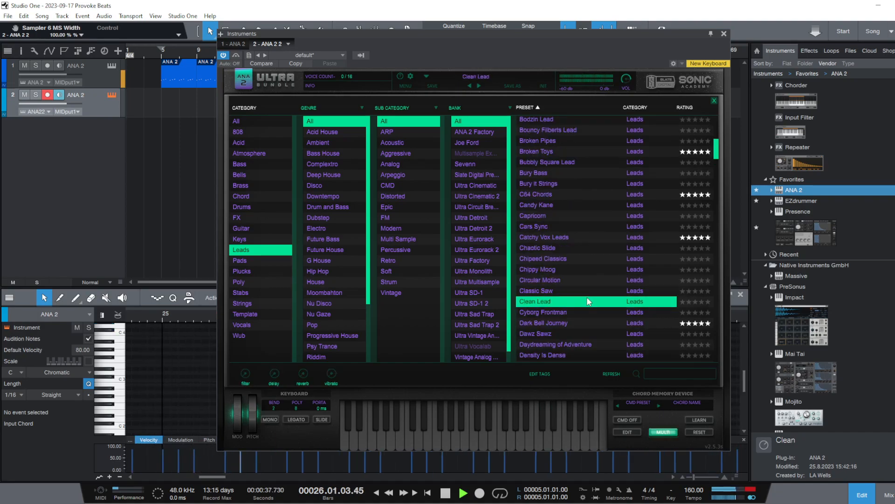
left_click(568, 323)
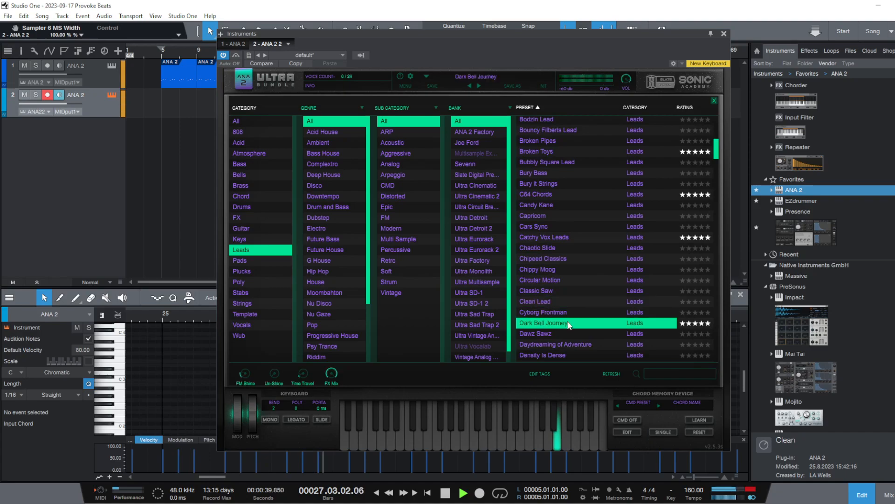
left_click(562, 333)
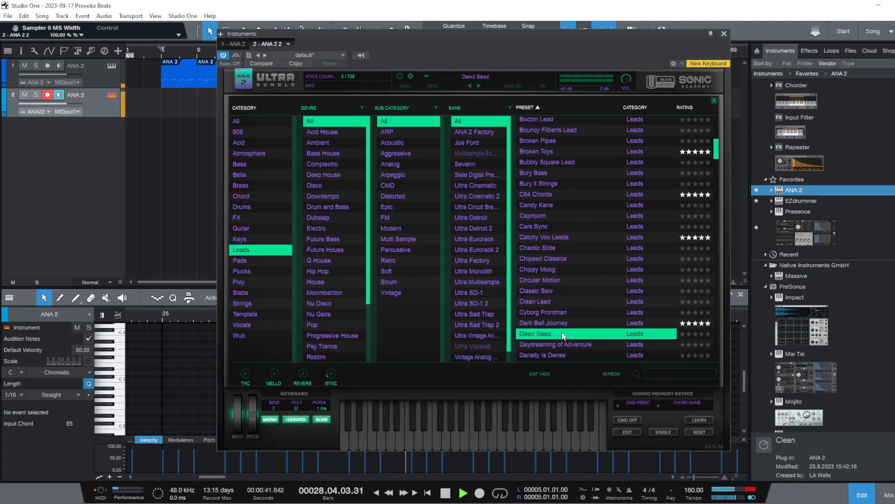
left_click(563, 344)
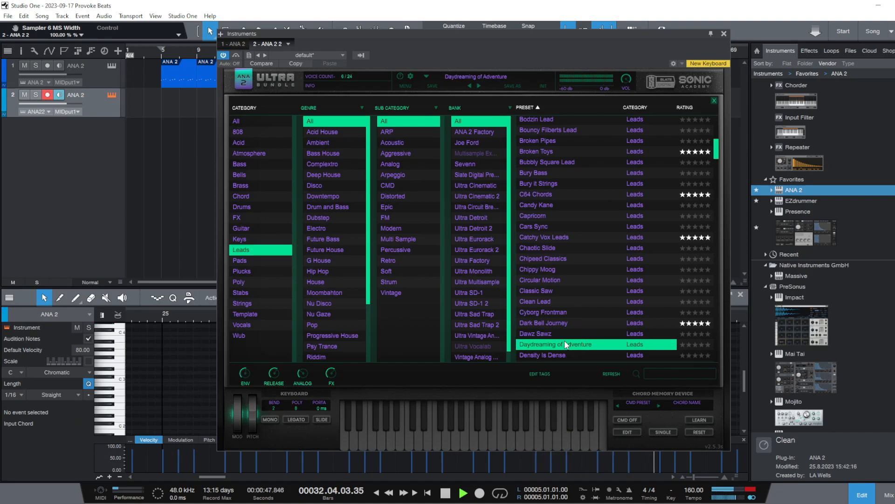
Stop playback and audition the Density Is Dense lead preset on its own
left_click(446, 493)
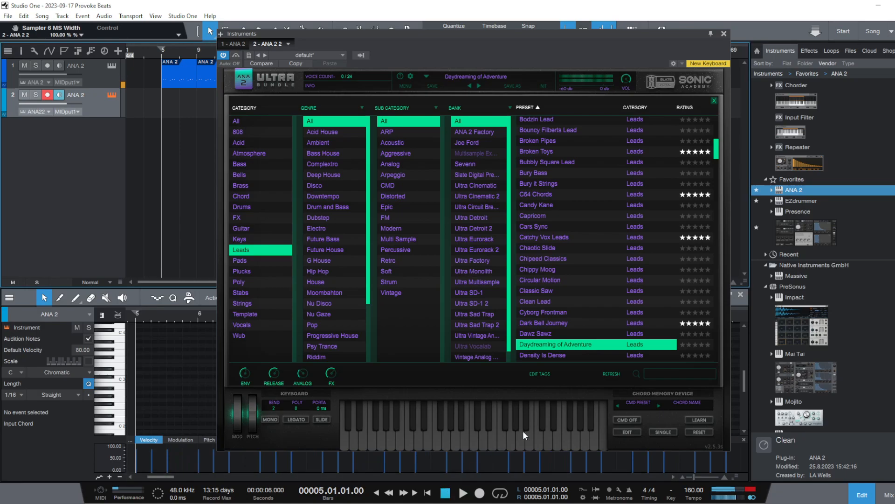
left_click(591, 356)
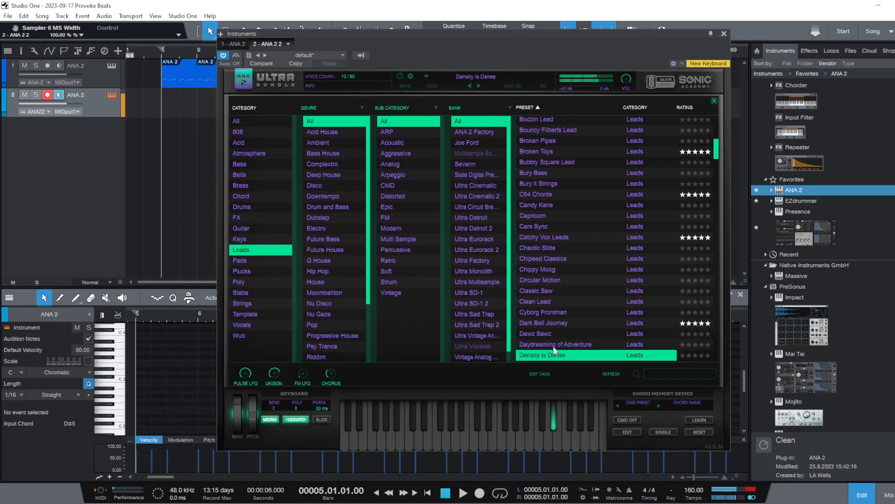
scroll(575, 297, "down", 5)
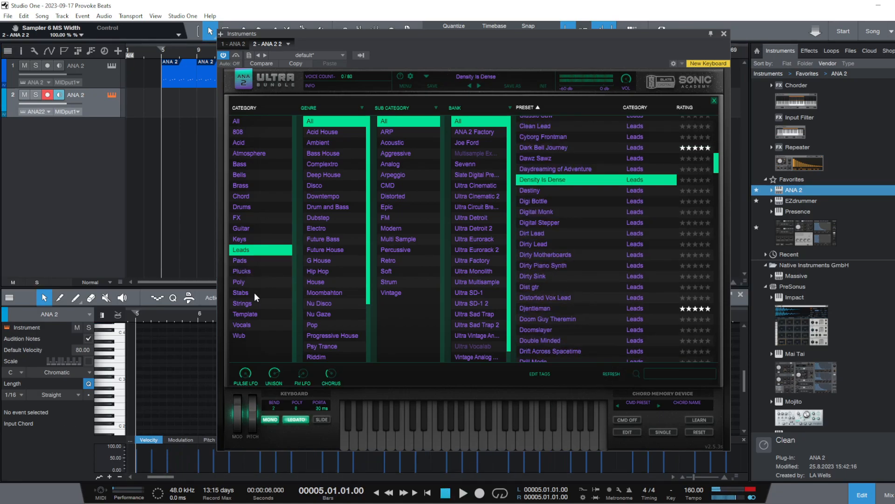
Filter the presets to Strings, try Ancient Staccato over the playing beat and load Big Strings
left_click(247, 303)
left_click(574, 147)
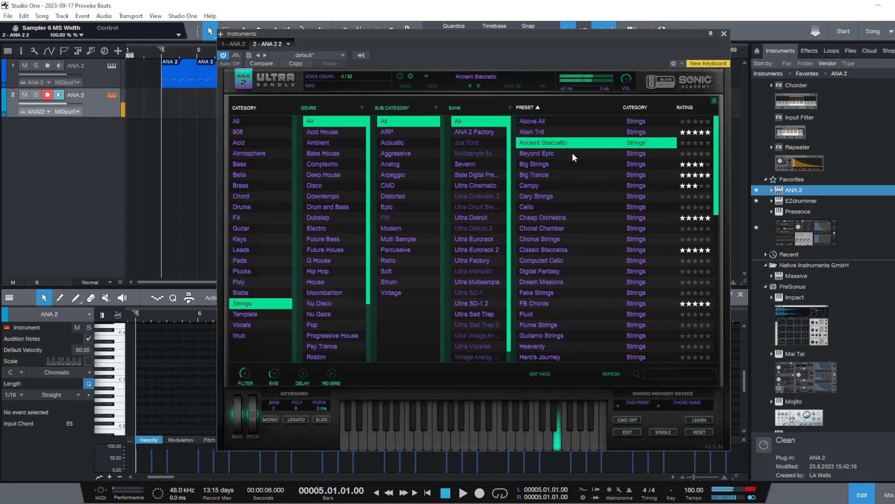
left_click(464, 492)
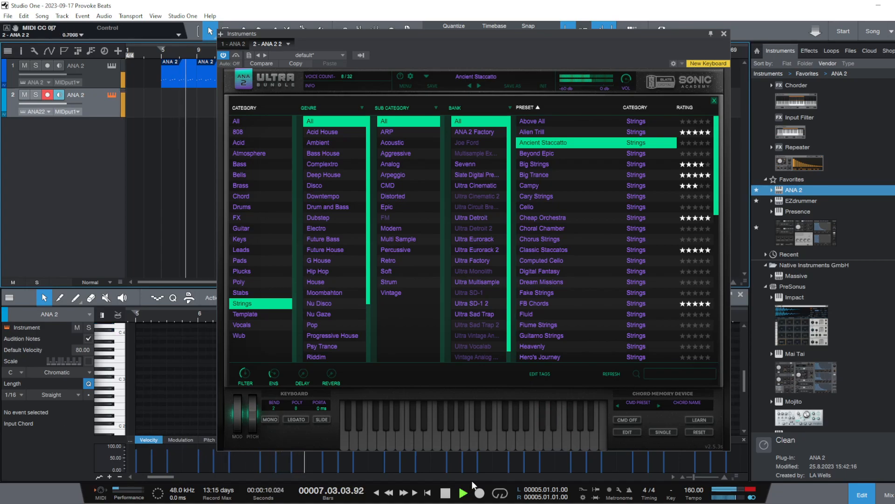
left_click(555, 166)
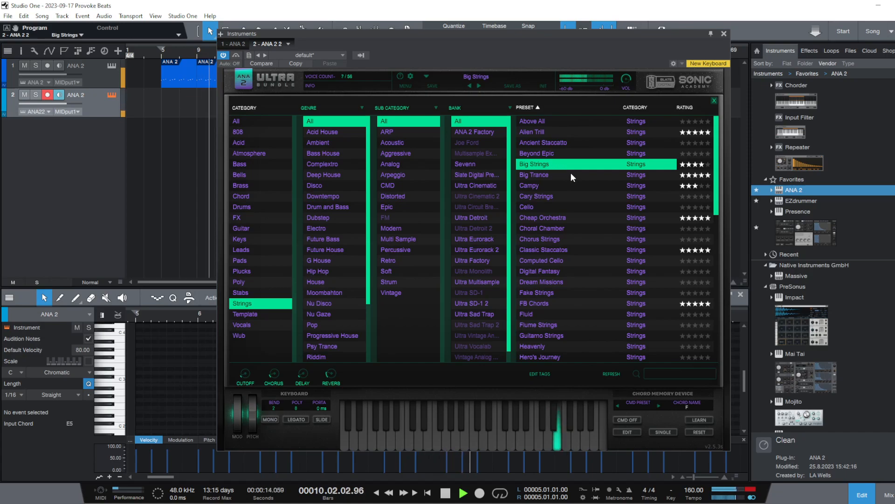
Turn on the Chord Memory Device for Big Strings and load an A minor chord preset
left_click(628, 418)
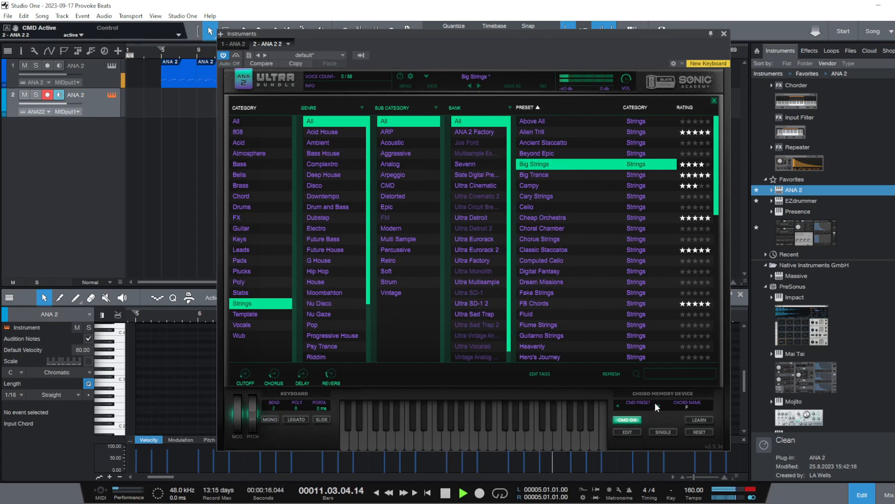
left_click(656, 402)
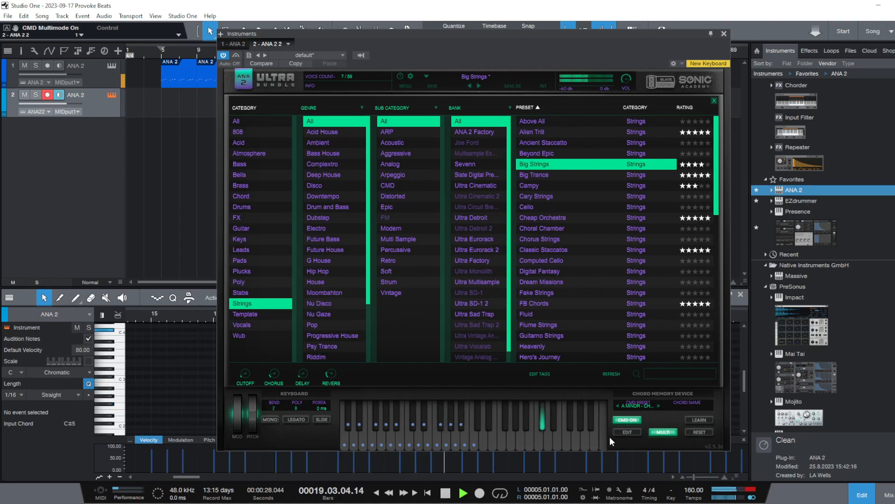
Close the preset browser, stop playback and open the Chord Memory Device editor for Big Strings
left_click(714, 101)
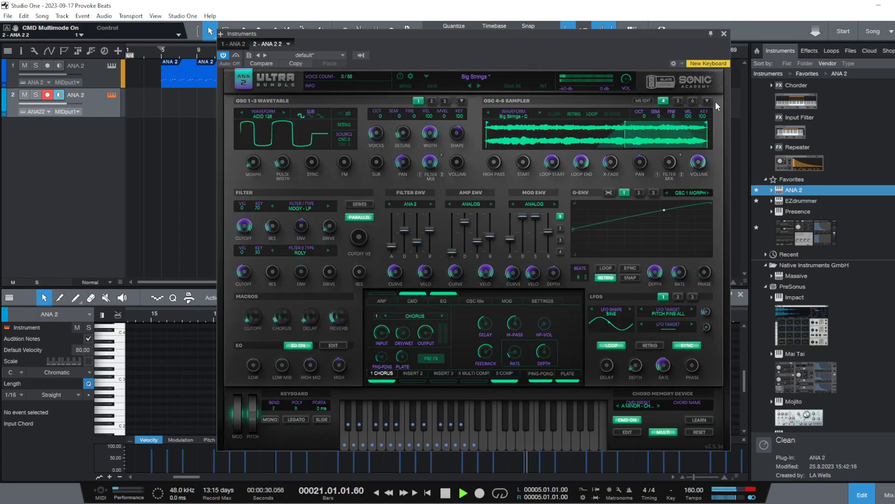
key("space")
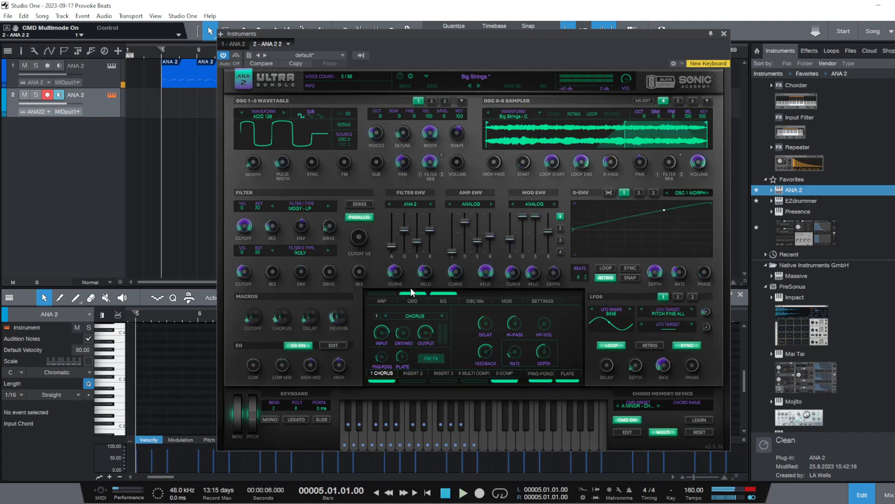
left_click(421, 300)
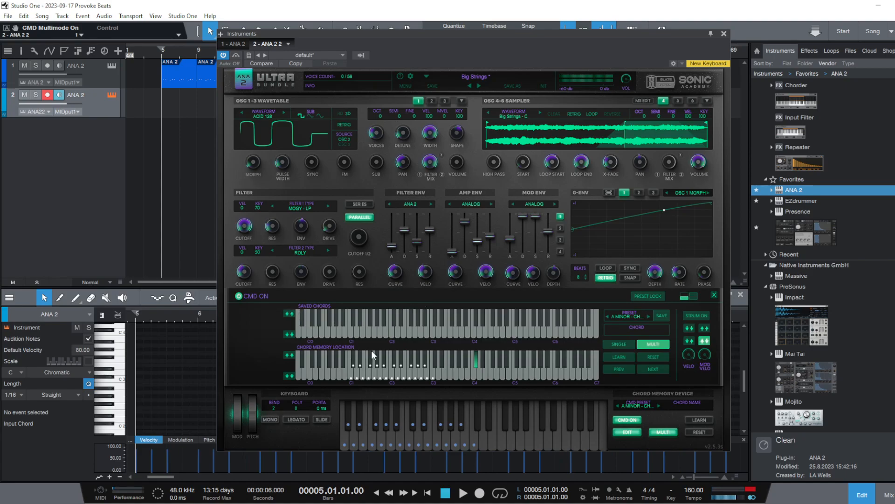
Try shifting the saved chords of the A minor preset upward, checking the chords stored on individual memory keys
left_click(376, 362)
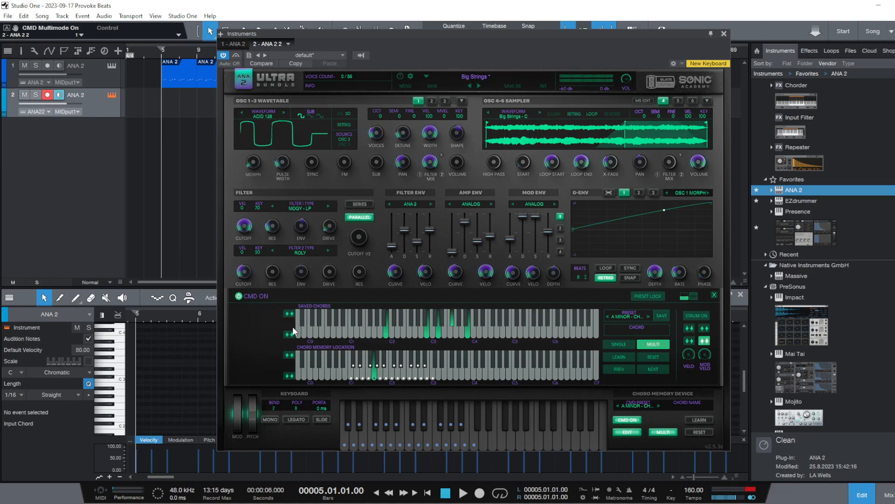
left_click(291, 315)
left_click(292, 314)
left_click(291, 315)
left_click(292, 315)
left_click(291, 315)
left_click(292, 314)
left_click(292, 314)
left_click(292, 314)
left_click(293, 315)
left_click(293, 314)
left_click(292, 315)
left_click(293, 314)
left_click(293, 314)
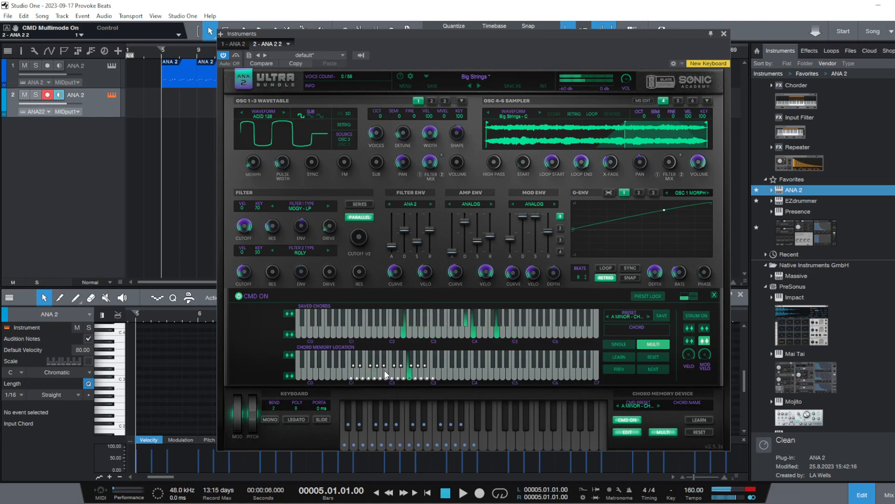
left_click(368, 372)
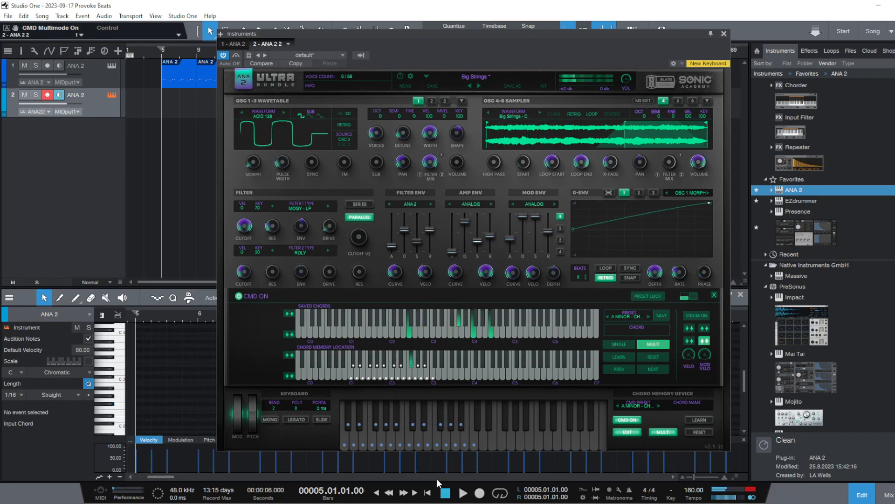
Audition the Big Strings chords over the playing beat from bar 5
left_click(463, 493)
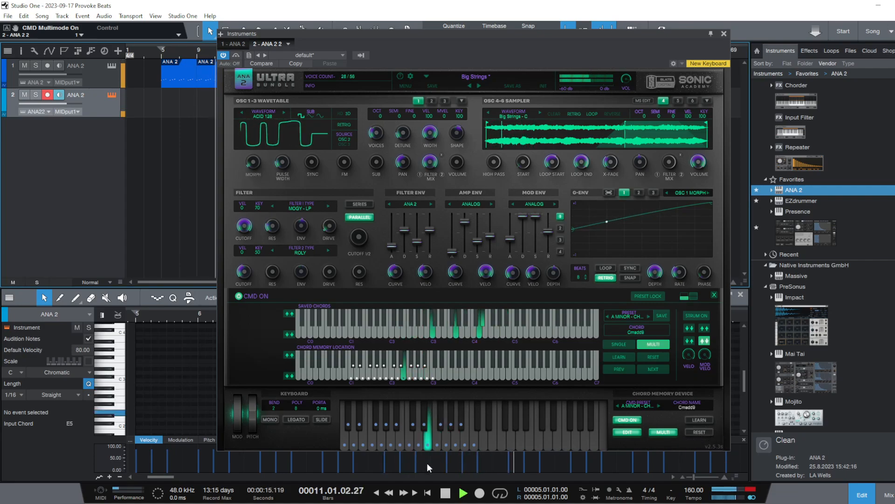
left_click(446, 493)
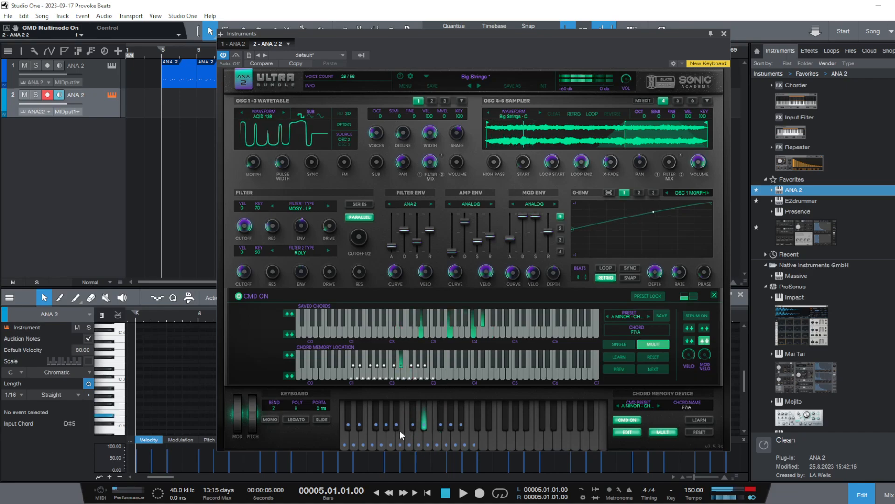
left_click(465, 495)
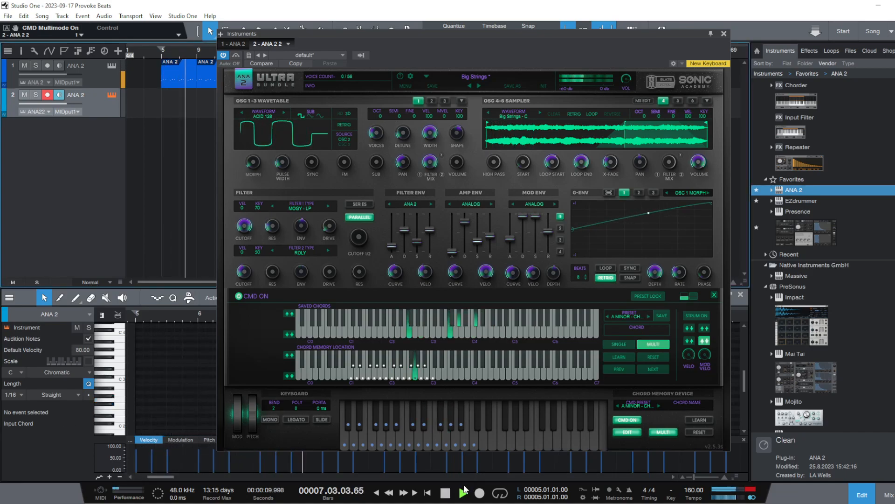
key("space")
Turn on the chord memory preset lock and reload the A minor chord preset
left_click(496, 77)
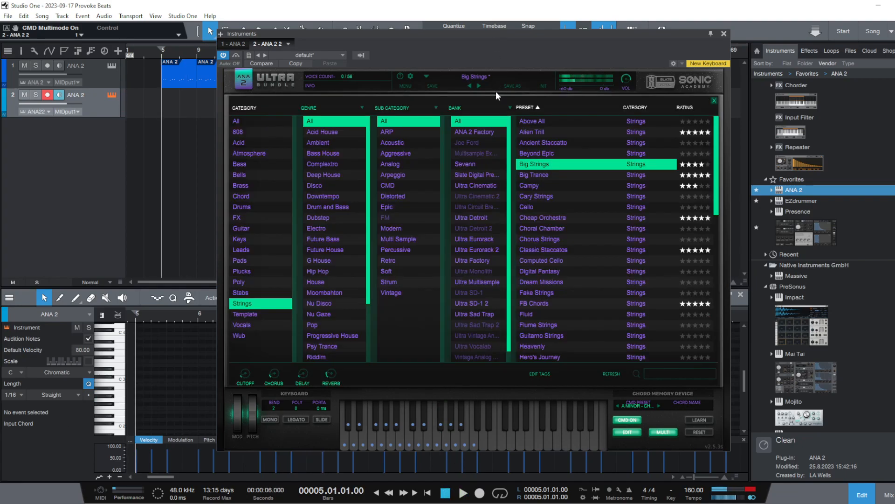
left_click(714, 101)
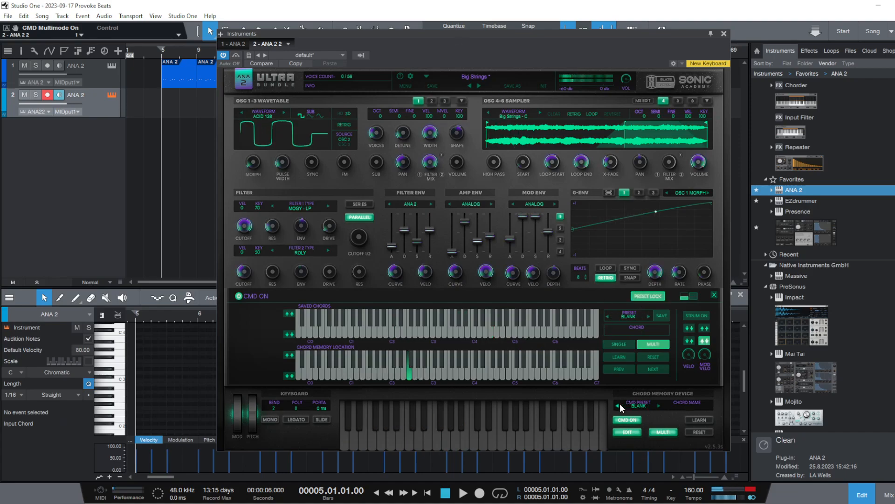
left_click(656, 406)
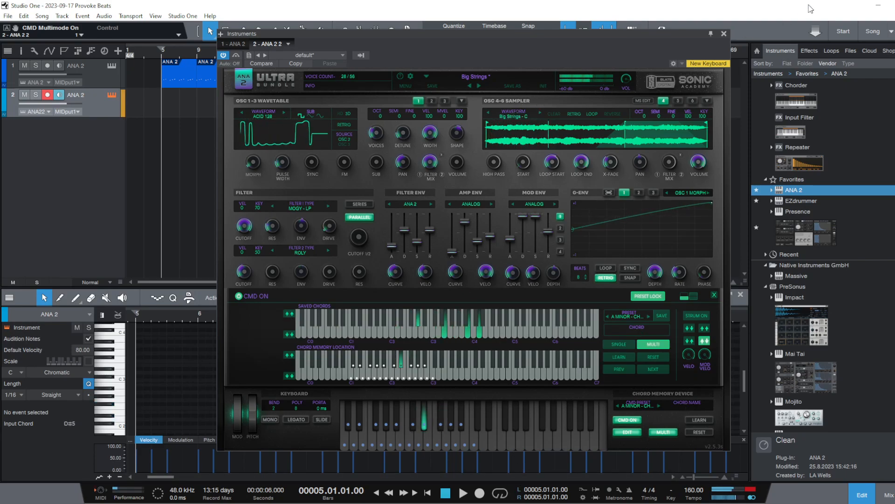
Close the instrument window, play the beat from bar 5 and mute the first ANA 2 track
left_click(724, 35)
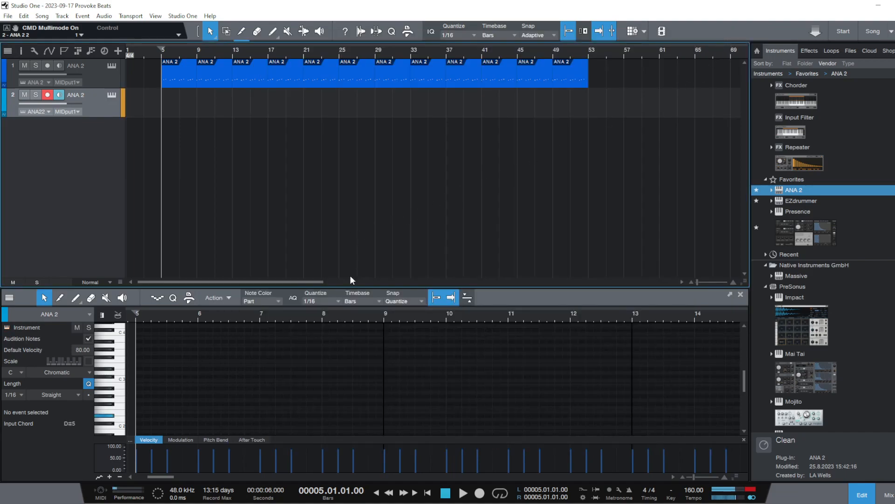
left_click(464, 493)
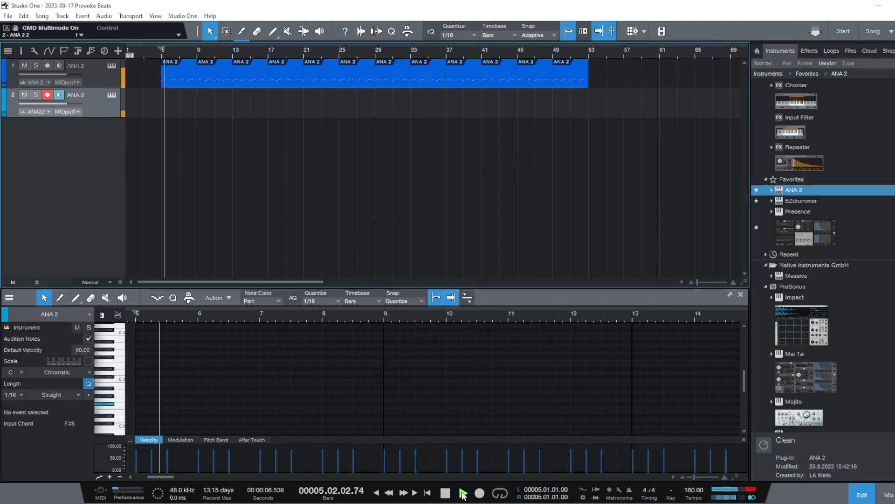
left_click(24, 66)
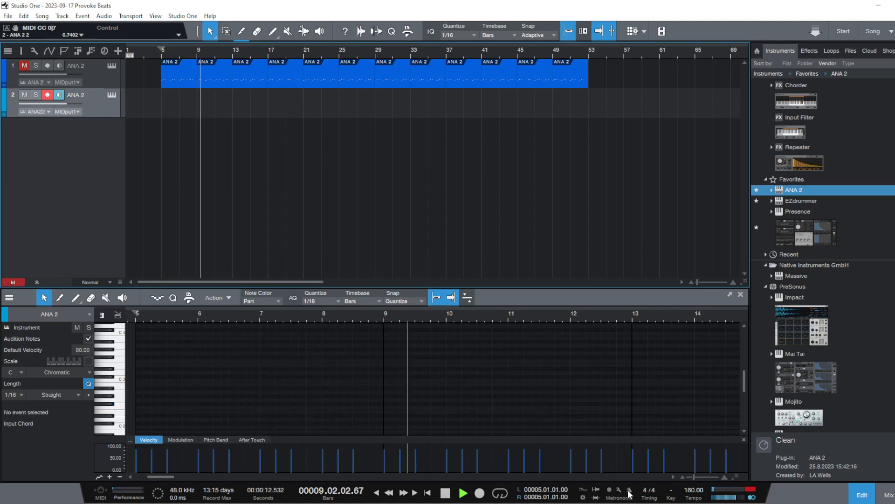
Return the playhead to bar 5 and record Big Strings chords on the second ANA 2 track with the metronome on and its instrument open
left_click_drag(171, 55, 250, 39)
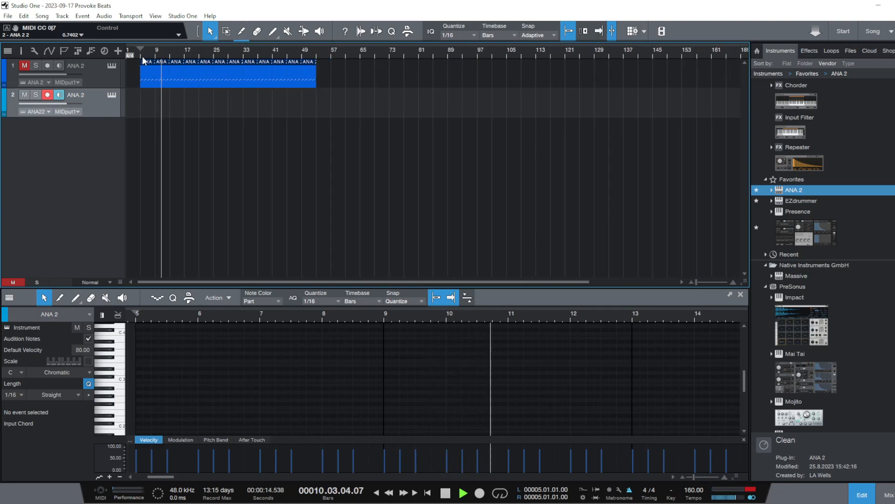
left_click(140, 55)
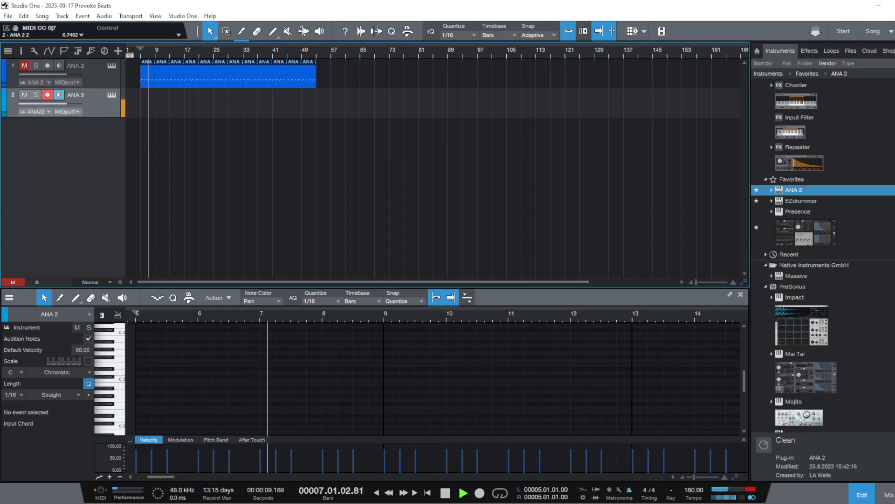
left_click(480, 493)
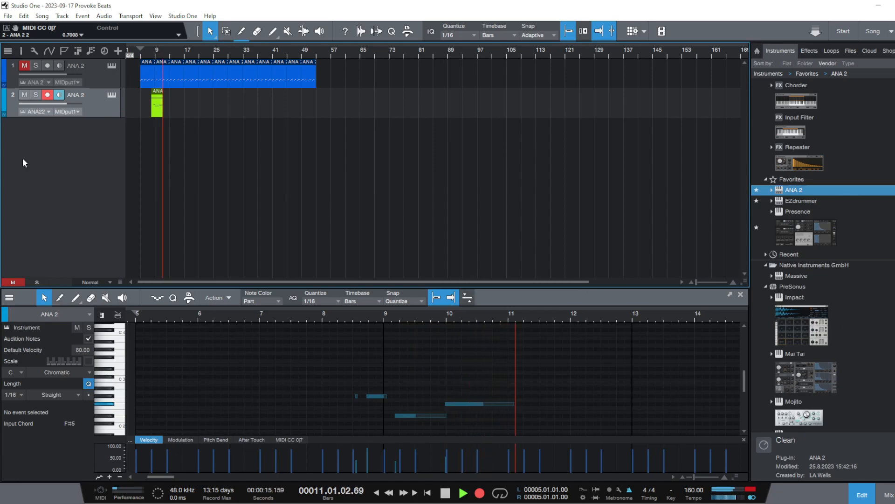
left_click(113, 96)
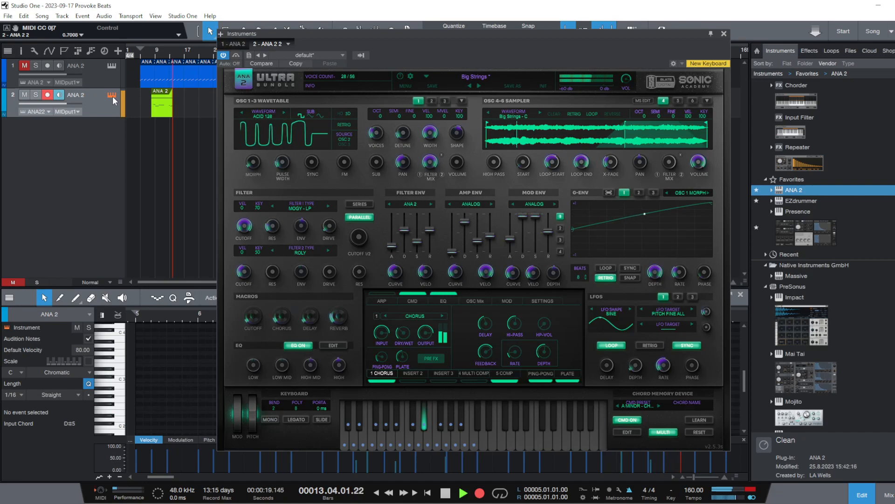
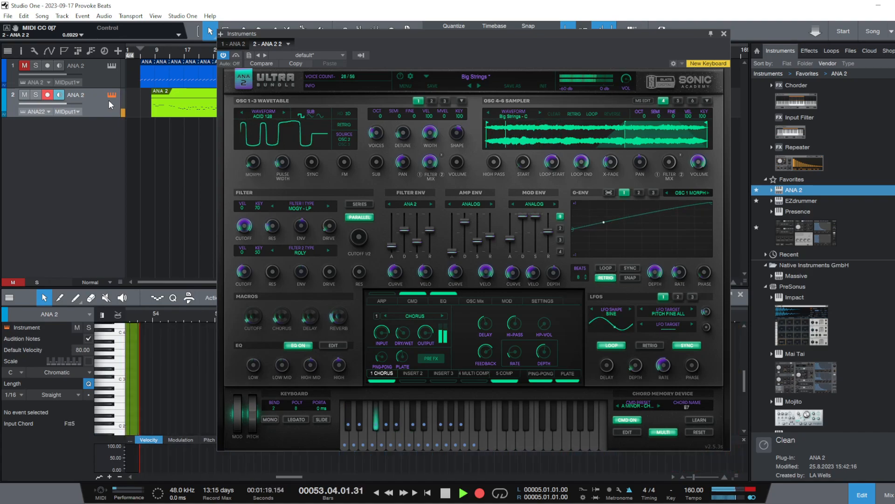
Stop recording the chord take and close the instrument window
key("space")
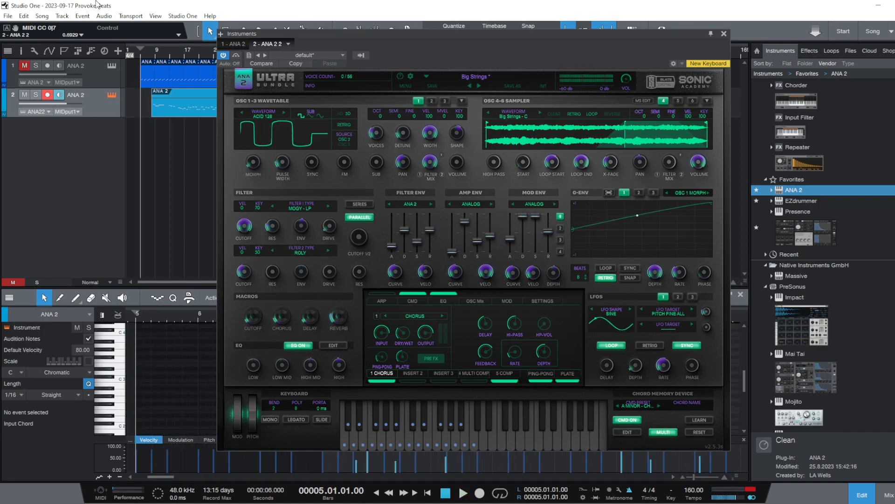
left_click(724, 34)
Audition the recorded notes on the second ANA 2 track from around bar 41 onwards in the note editor
left_click(273, 52)
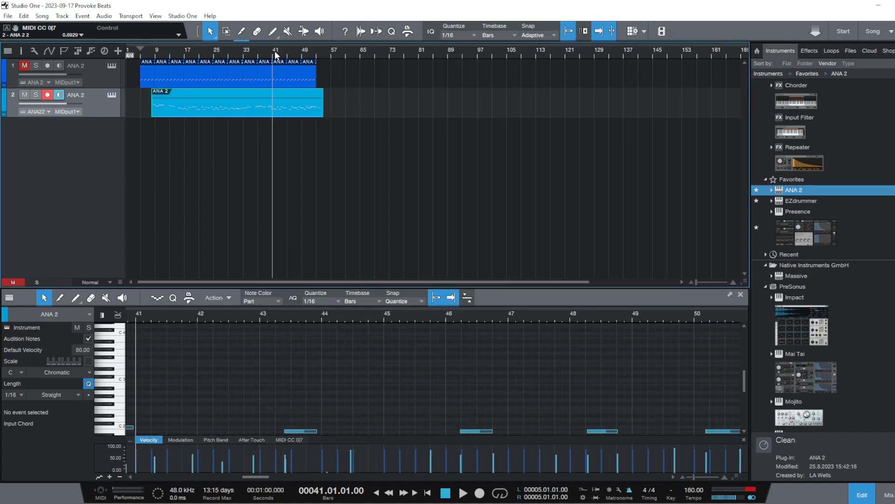
scroll(457, 376, "down", 3)
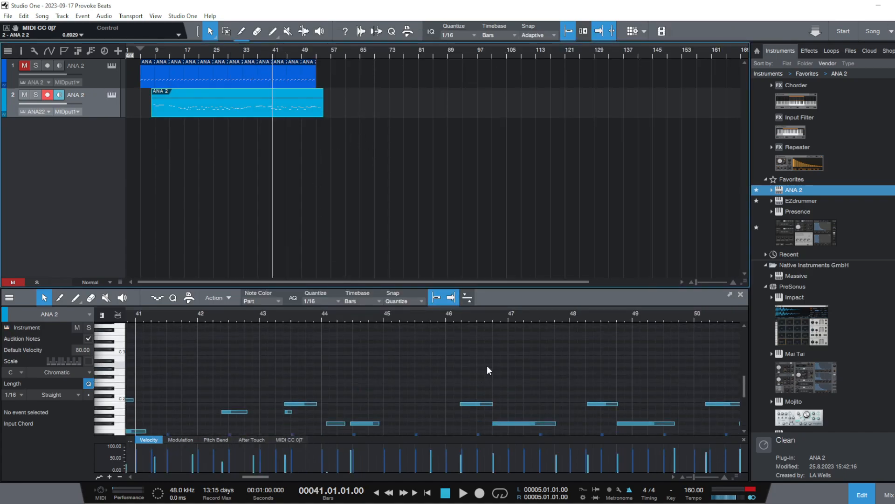
left_click_drag(456, 315, 340, 289)
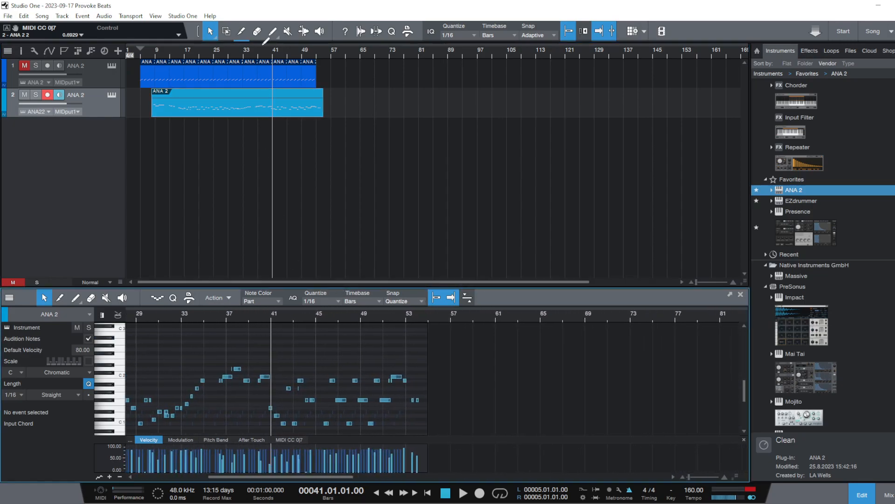
double_click(286, 109)
left_click(533, 318)
key("space")
left_click_drag(557, 319, 278, 326)
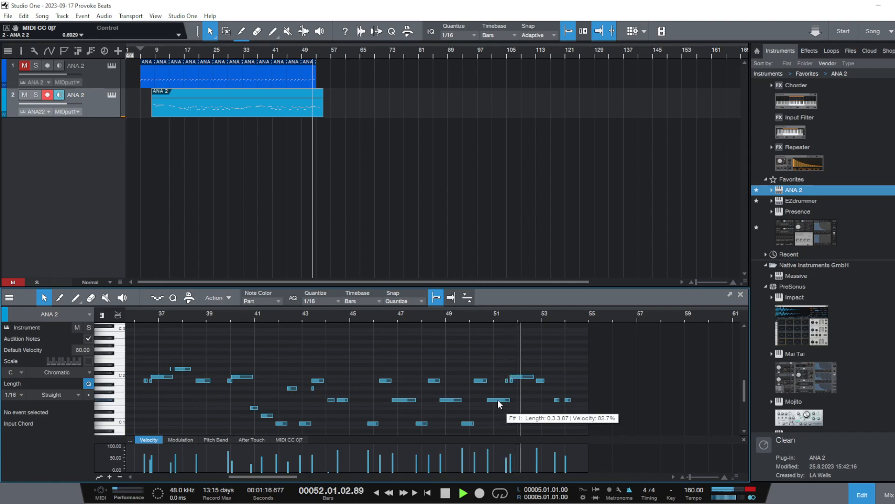
key("space")
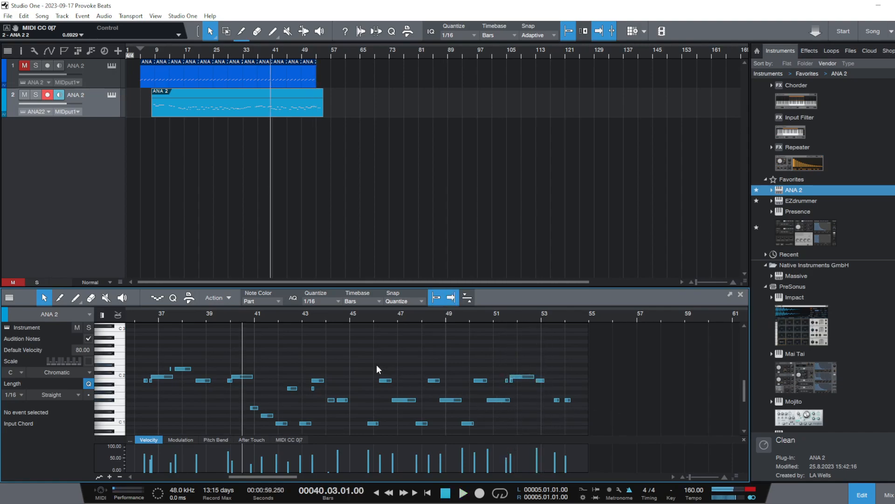
Shift the final group of recorded notes earlier so that its first C 1 note starts at bar 45
left_click_drag(365, 322, 331, 323)
left_click_drag(374, 377, 642, 440)
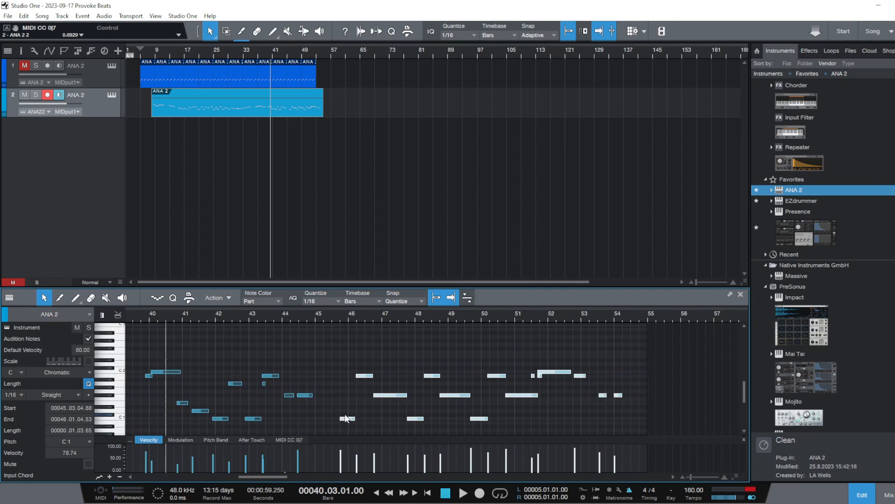
left_click_drag(345, 422, 321, 422)
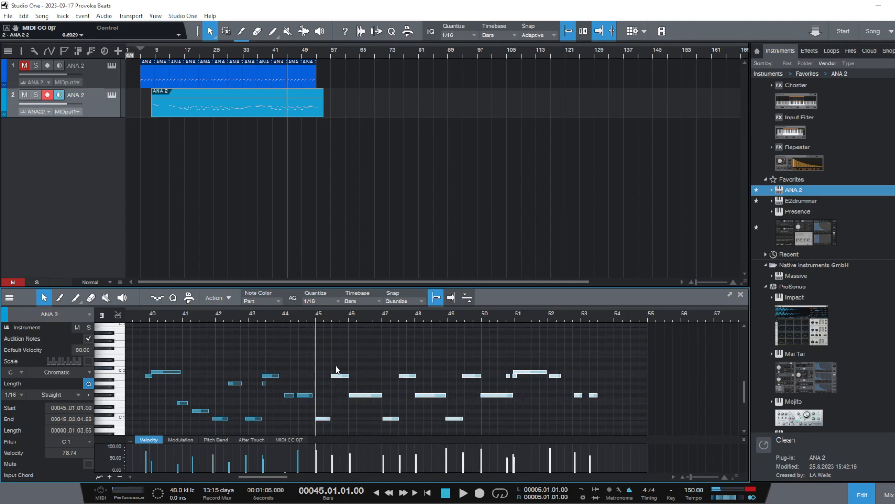
left_click(322, 368)
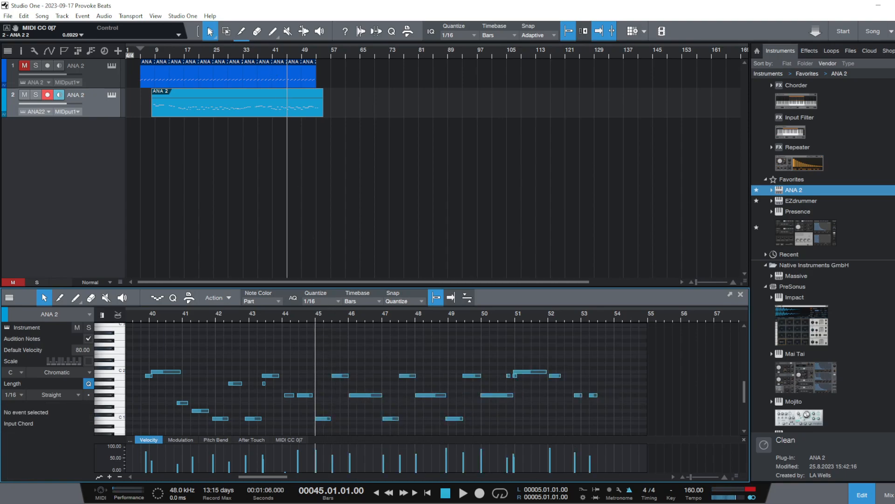
Split the second track's part at bar 45 and delete the section before the split
left_click(241, 33)
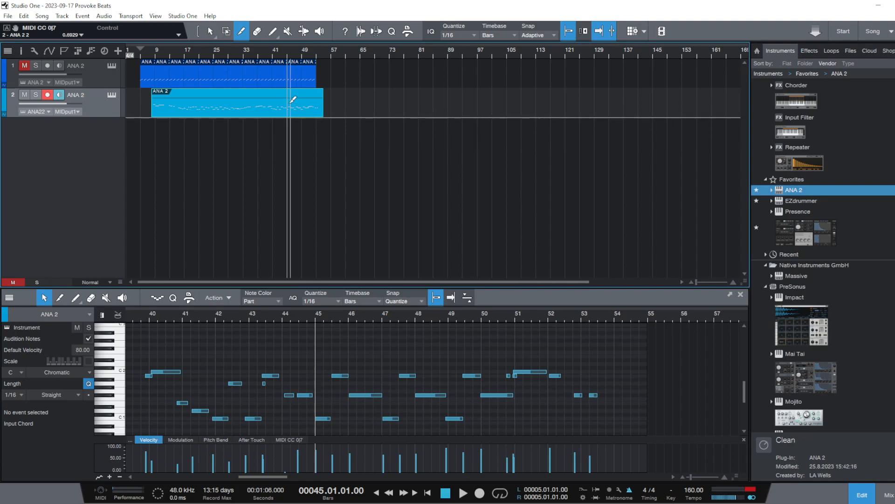
key("alt+x")
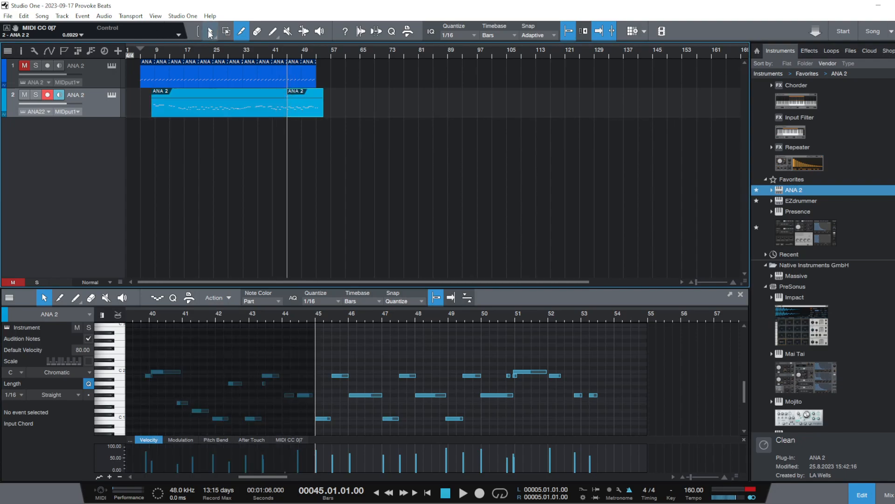
left_click(204, 102)
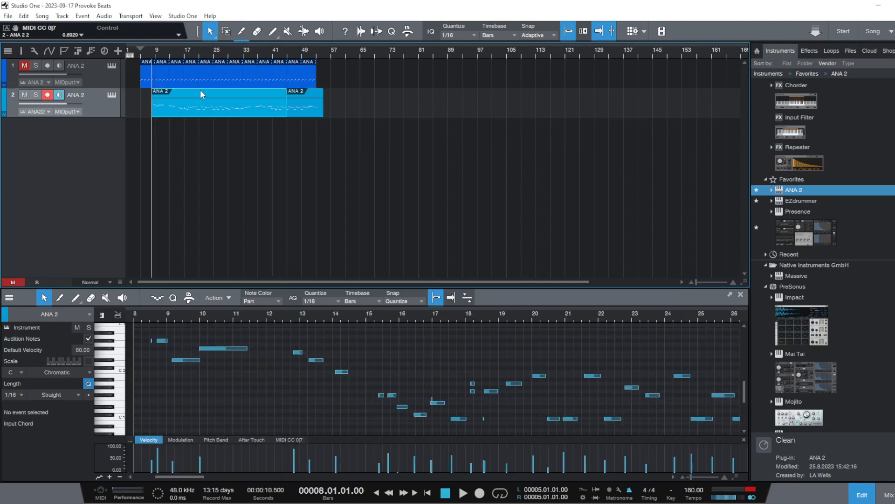
right_click(231, 105)
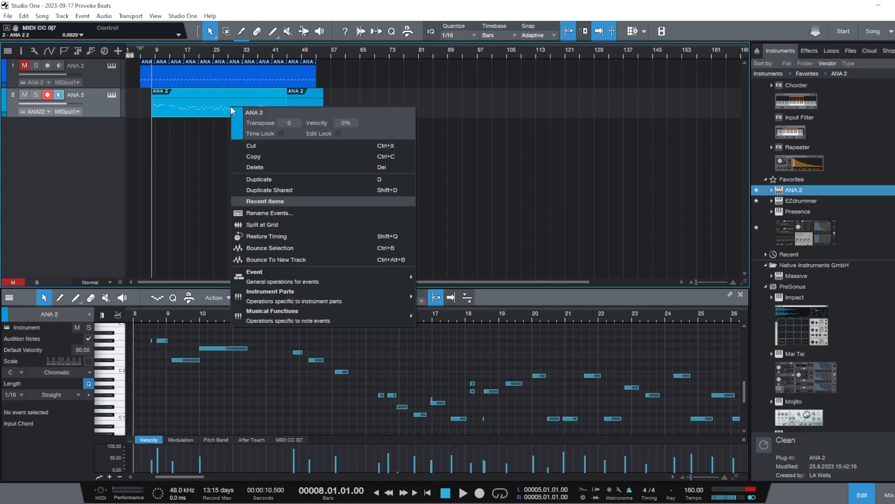
left_click(276, 168)
Move the remaining part on the second track to start at bar 5 and play it back
left_click_drag(307, 107, 170, 106)
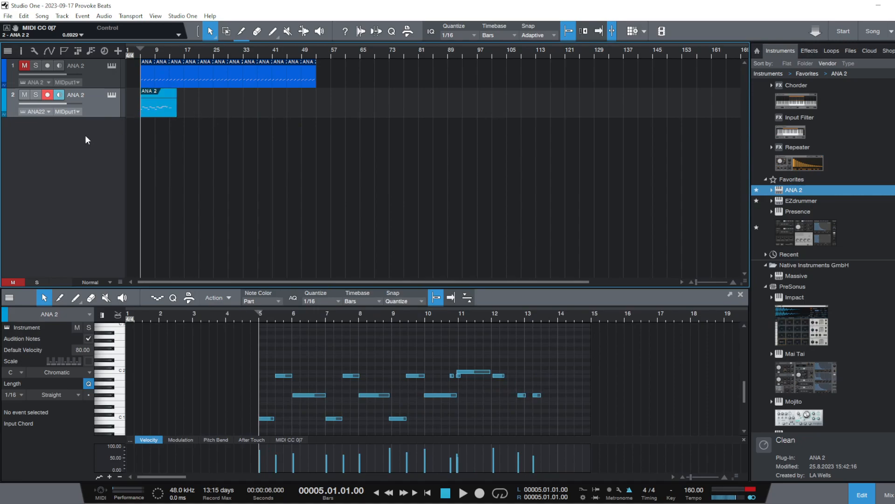
left_click(461, 493)
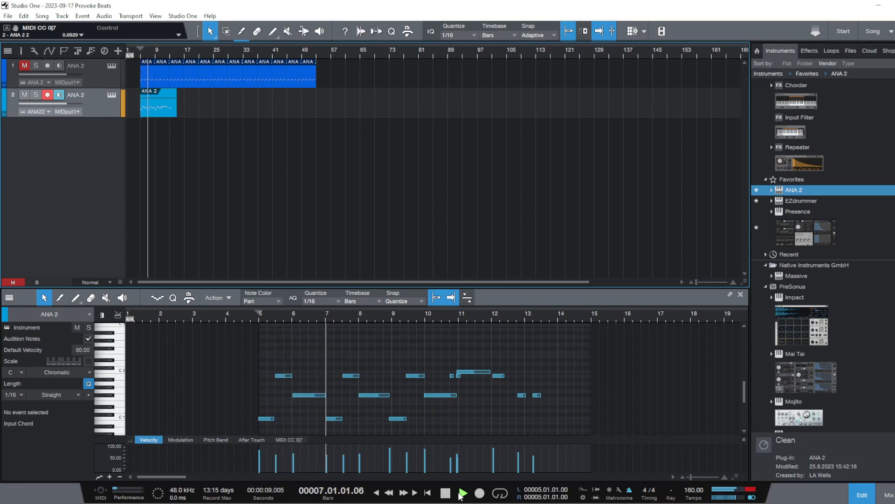
left_click(446, 493)
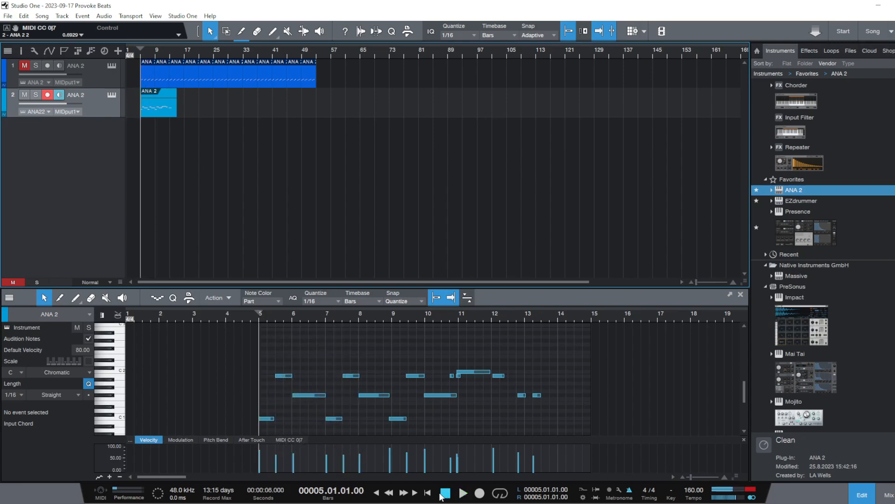
Tighten the first three notes to the grid: C 1 from 5.1 to 5.3, B 1 to bar 6, and F# 1 to bar 7
left_click_drag(264, 322, 250, 361)
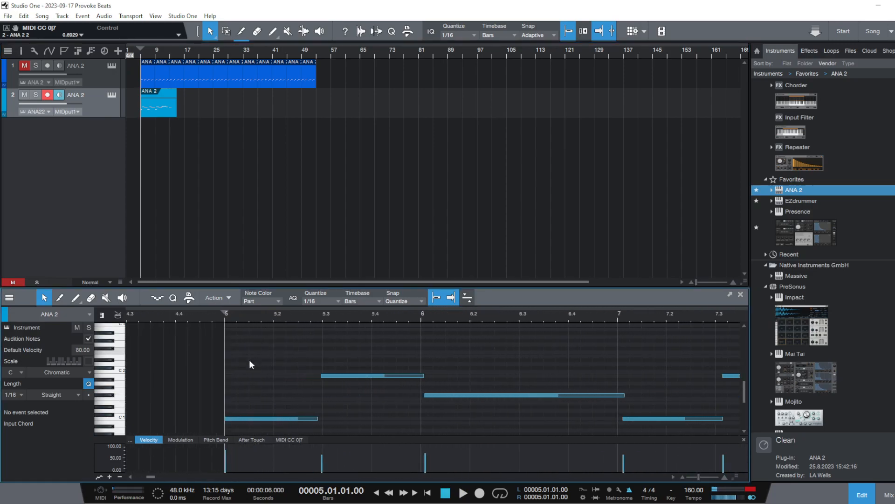
left_click(223, 419)
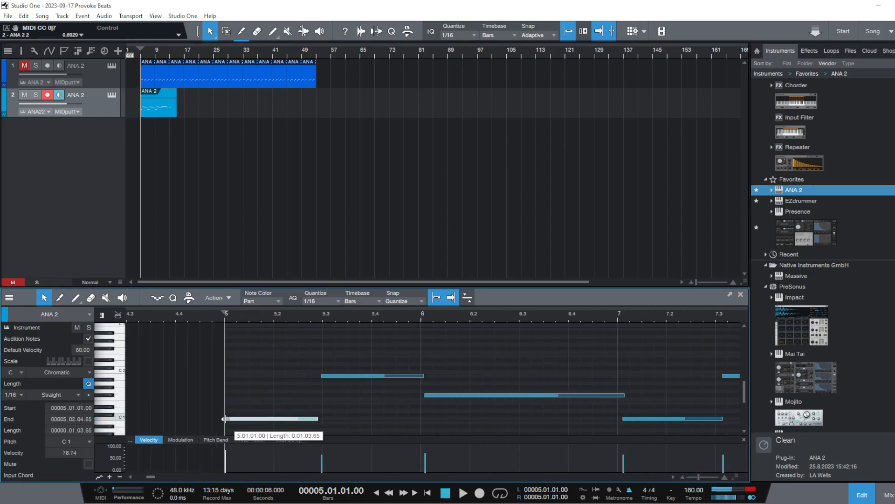
left_click_drag(319, 419, 322, 419)
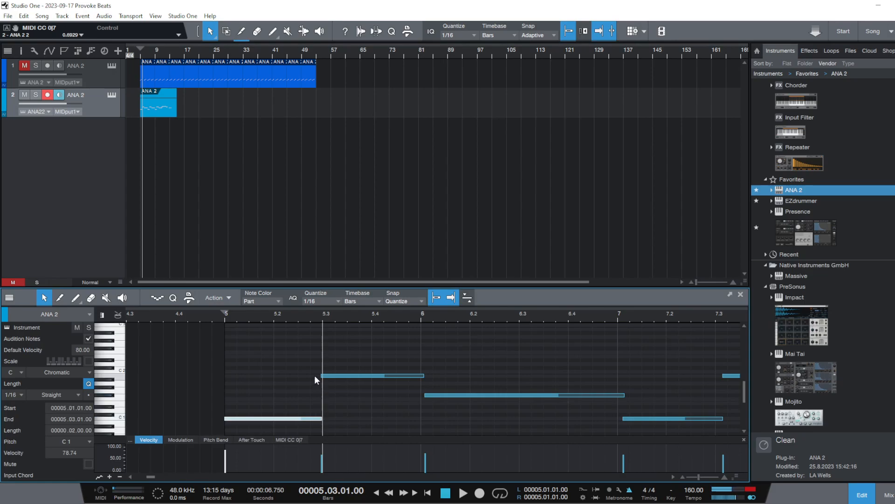
left_click(320, 376)
left_click_drag(318, 376, 322, 376)
left_click_drag(424, 375, 422, 396)
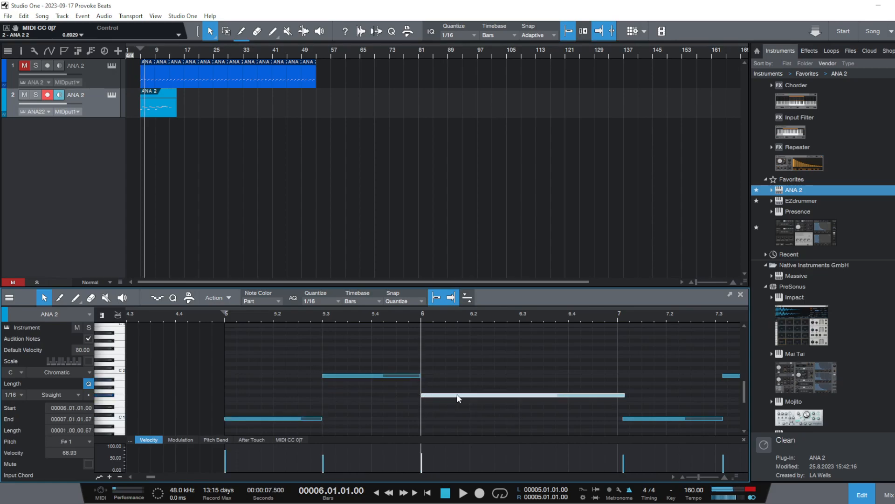
left_click_drag(625, 396, 617, 395)
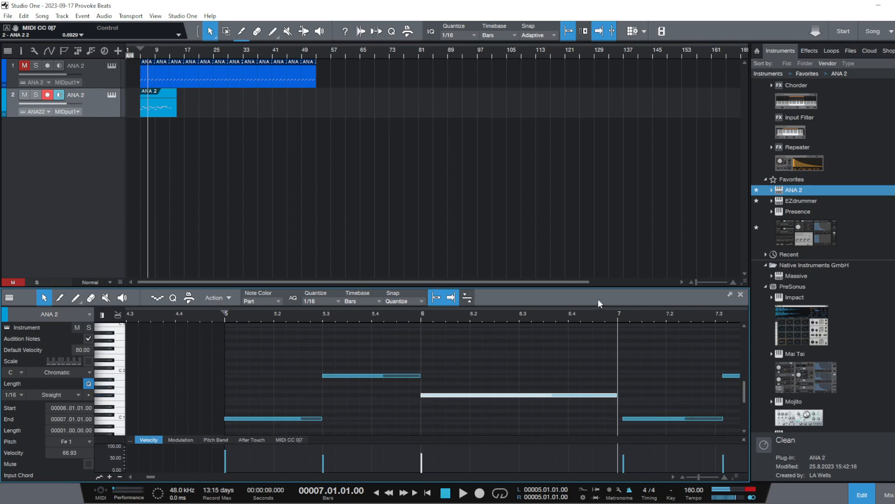
Align the repeated phrase to the grid: C 1 from bar 7 to 7.3, B 1 to bar 8, and F# 1 to bar 9
left_click_drag(584, 319, 462, 315)
left_click_drag(488, 419, 484, 419)
left_click_drag(552, 419, 551, 419)
left_click_drag(554, 378, 548, 378)
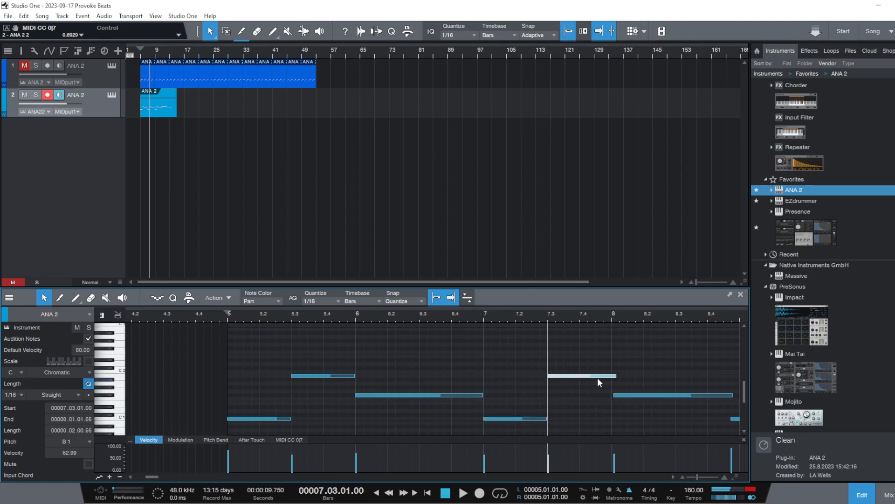
left_click_drag(616, 377, 611, 394)
left_click_drag(619, 318, 396, 317)
left_click_drag(477, 399, 485, 404)
left_click_drag(454, 317, 457, 305)
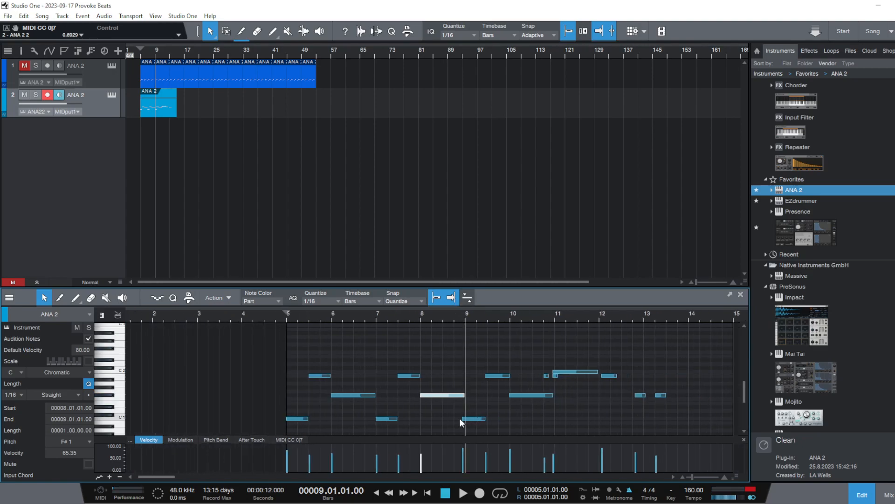
Align the third phrase to the grid: C 1 from bar 9 to 9.3, B 1 to bar 10, and F# 1 starting at bar 10
left_click_drag(470, 417, 473, 418)
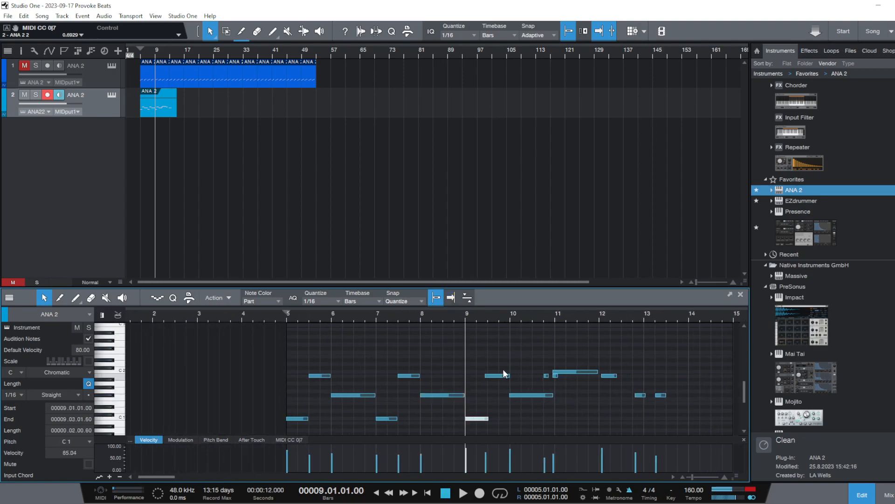
left_click(488, 415)
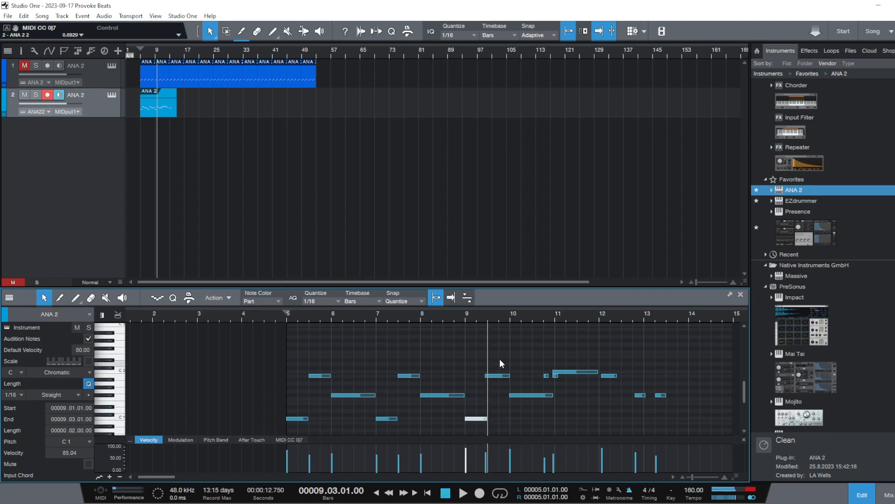
left_click(486, 375)
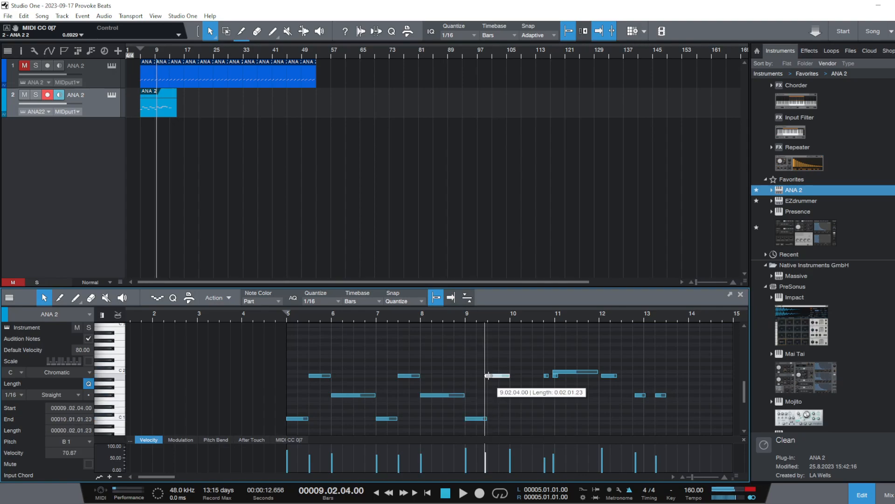
left_click(512, 395)
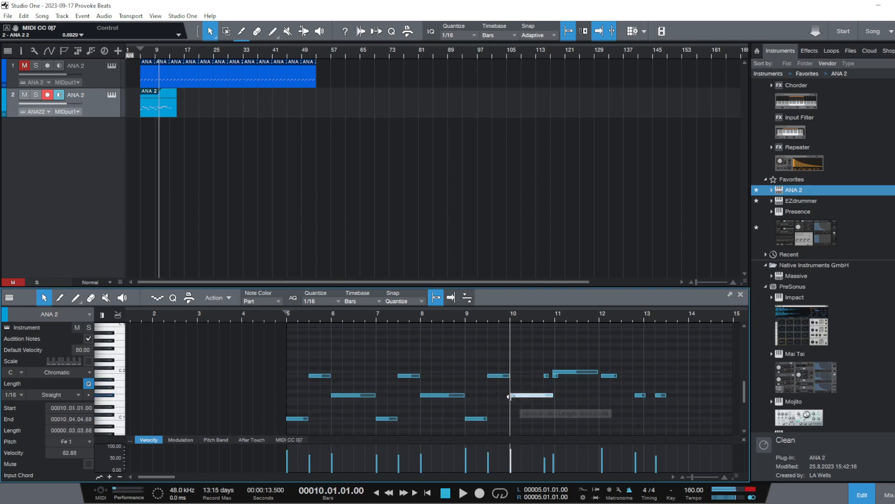
left_click(509, 376)
left_click(512, 396)
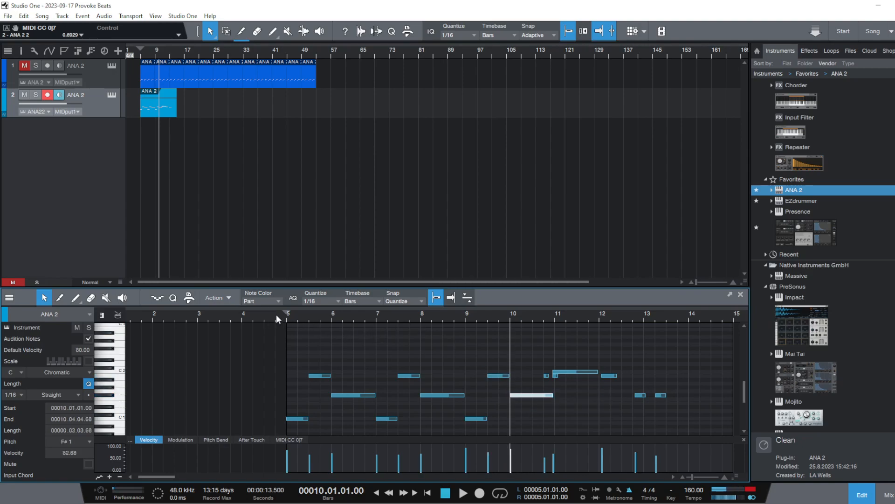
Play the aligned chord part from bar 5 to check its timing
key("space")
left_click(288, 314)
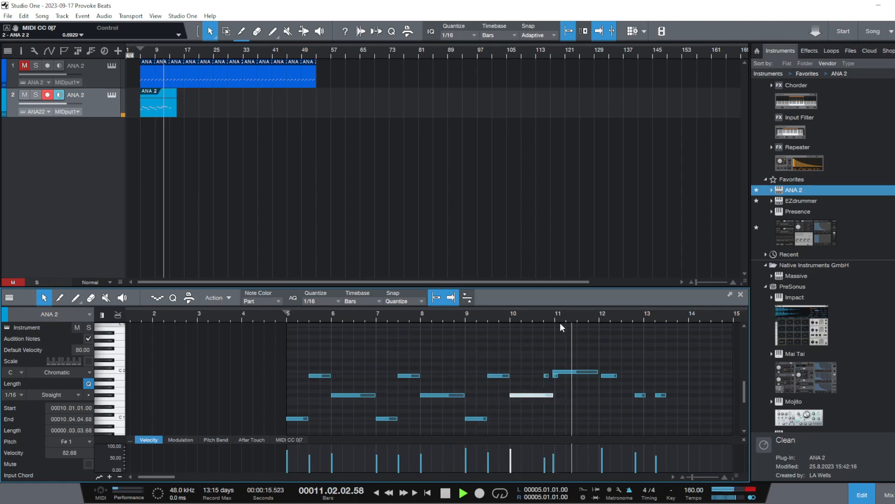
key("space")
Remove the two short stray notes around bar 11, and align the F# 1 note's end and C 2 note's start to bar 11
left_click_drag(583, 321, 439, 373)
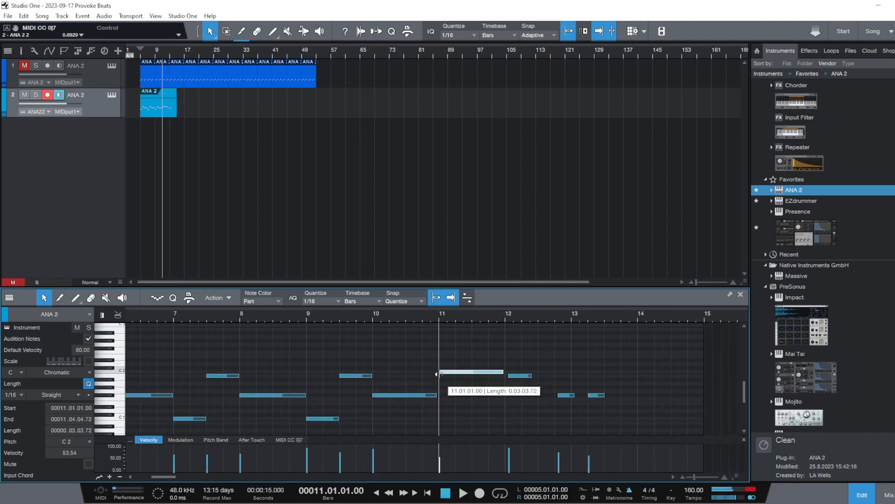
key("space")
key("space")
left_click(435, 395)
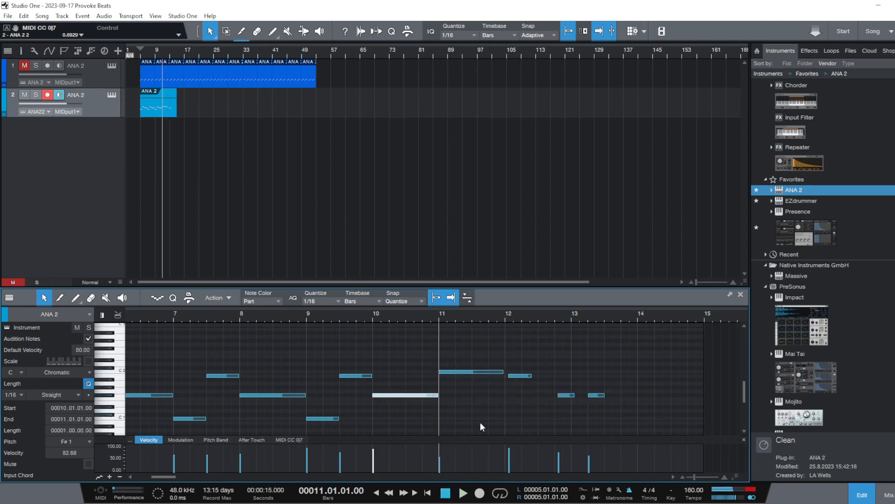
Align the C 2 note's end and the following B 1 note's start to bar 12, and play from bar 11
left_click_drag(510, 460, 511, 465)
left_click(506, 378)
left_click(504, 371)
left_click(444, 321)
key("space")
key("space")
Move the B 1 note near bar 12 to D 2 starting at 11.4, and play the passage back
mouse_move(506, 375)
left_mouse_down()
mouse_move(494, 379)
mouse_move(496, 389)
mouse_move(495, 368)
left_mouse_up()
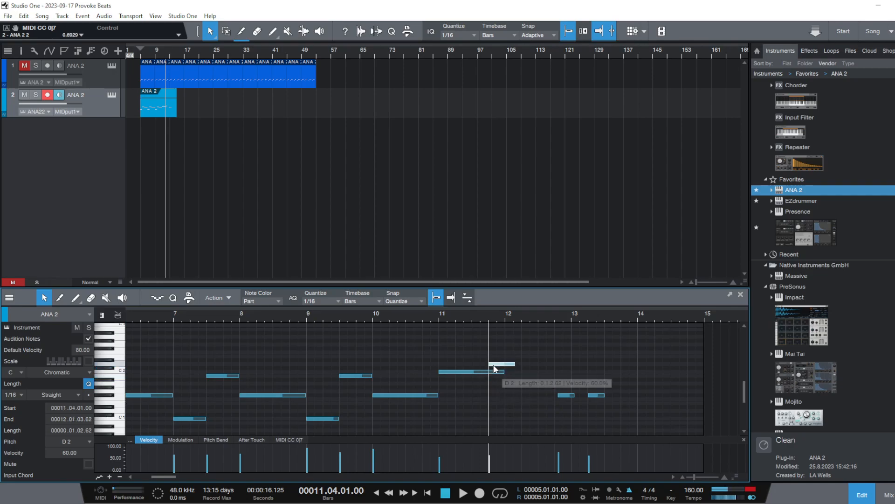
left_click(430, 311)
key("space")
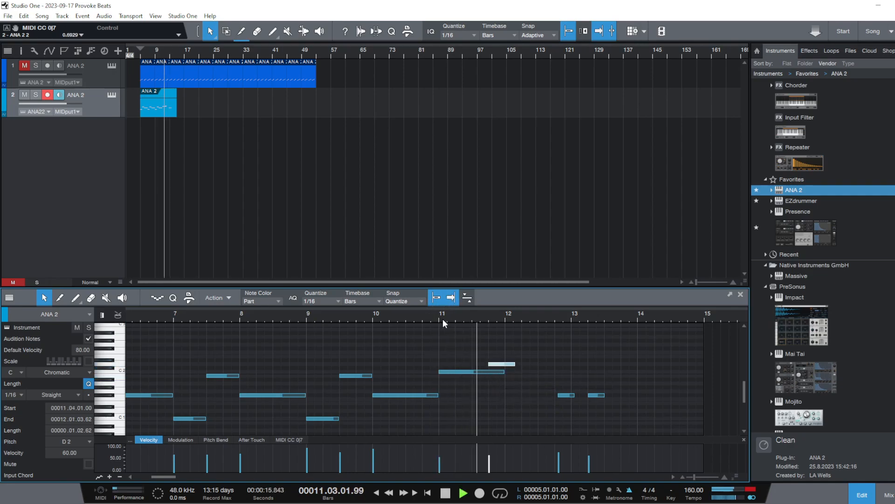
key("space")
Add a one-beat C# 2 note at 12.2 on the second ANA 2 track
double_click(519, 374)
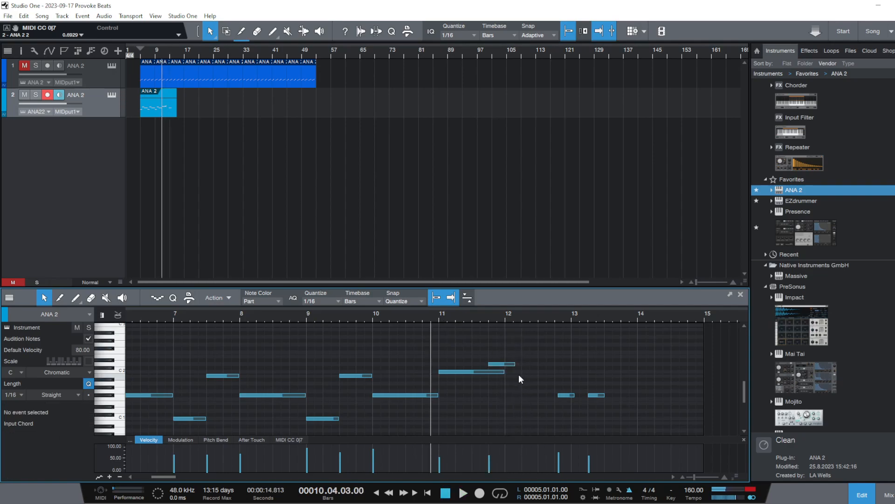
left_click_drag(522, 375, 533, 371)
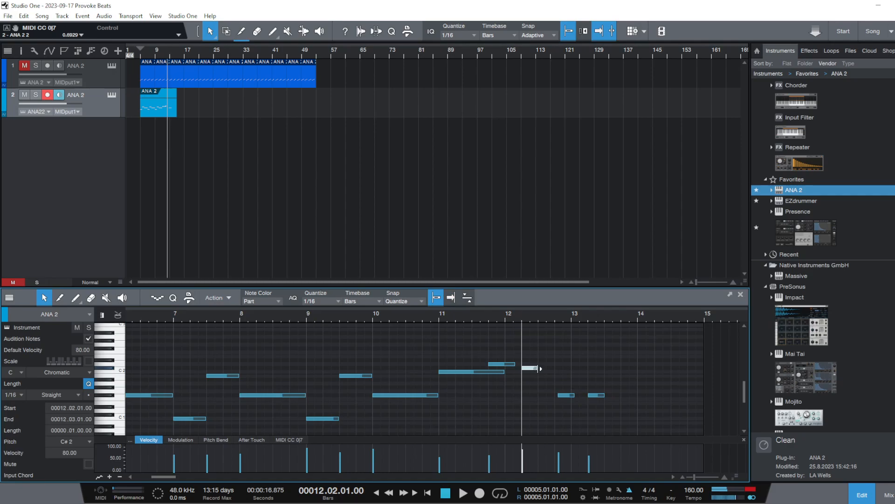
Shorten the C 2 note at bar 11 to end at 11.4.2, extend the D 2 note to 12.2, and play from bar 11
key("space")
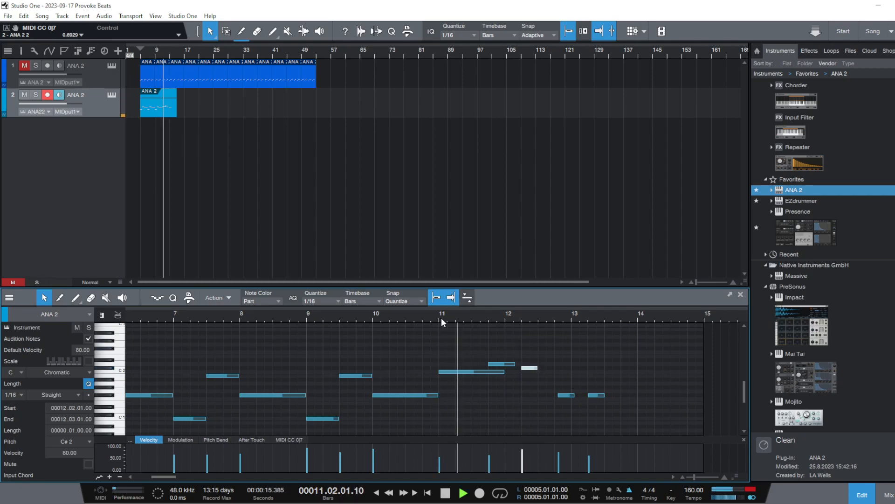
key("space")
left_click_drag(515, 364, 492, 372)
key("space")
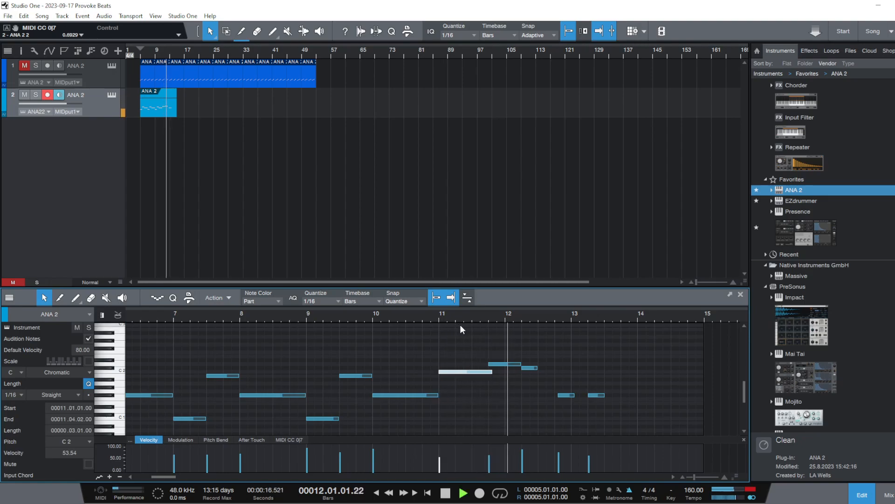
Place the one-beat C# 2 note at 11.4 and make the D 2 note run from bar 12 to bar 13, playing the passage back
key("space")
mouse_move(520, 364)
left_mouse_down()
mouse_move(505, 364)
mouse_move(518, 370)
left_mouse_up()
key("space")
key("space")
left_click_drag(512, 369, 497, 369)
double_click(438, 320)
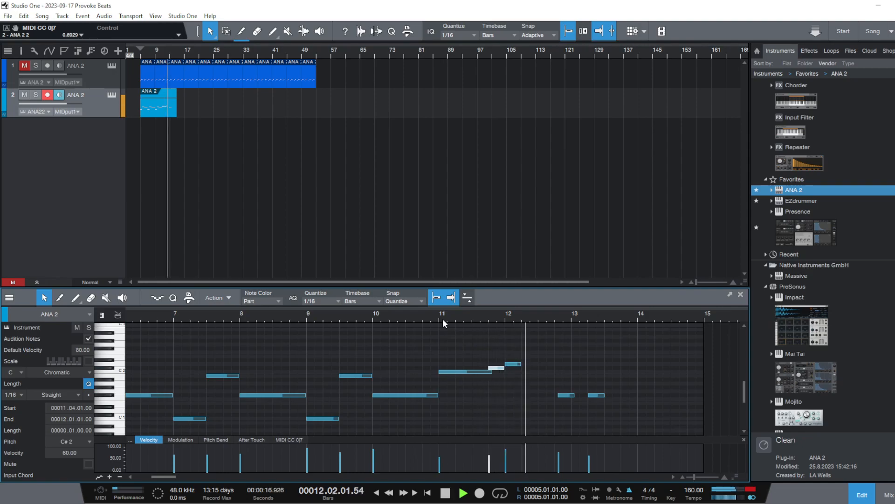
key("space")
left_click_drag(522, 364, 572, 371)
Try deleting the two short F# 1 notes around bar 13, play from bar 5, and undo the deletions
key("Delete")
left_click(597, 396)
key("Delete")
scroll(429, 309, "down", 6)
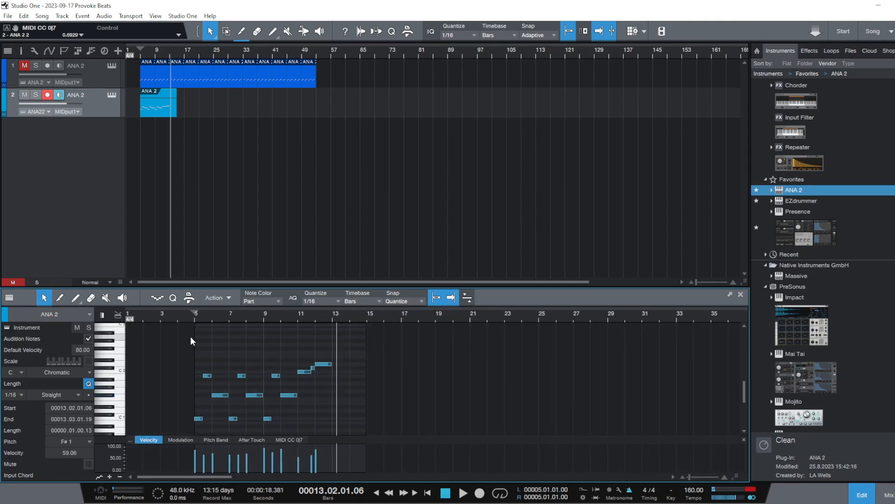
left_click(193, 319)
key("space")
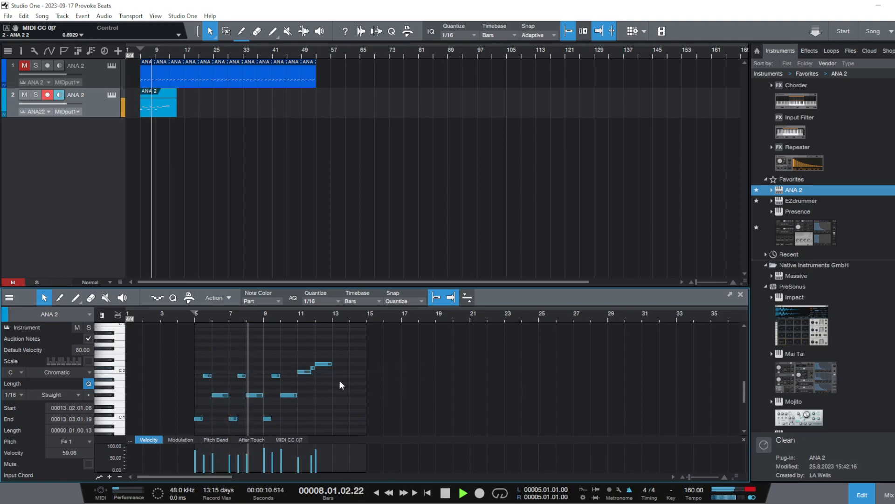
key("ctrl+z")
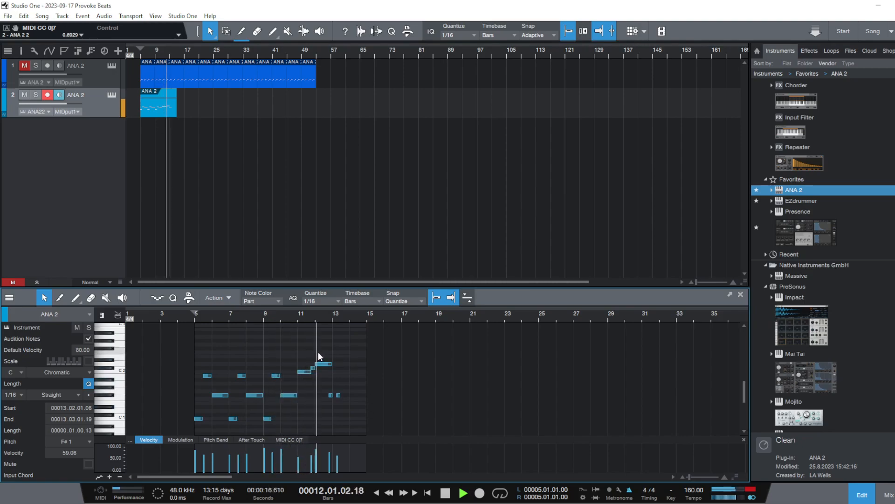
Lower the C# 2 note at 11.4 to B 1 and the D 2 note at bar 12 to G# 1, and play from 10.4
key("space")
left_click_drag(329, 318, 354, 332)
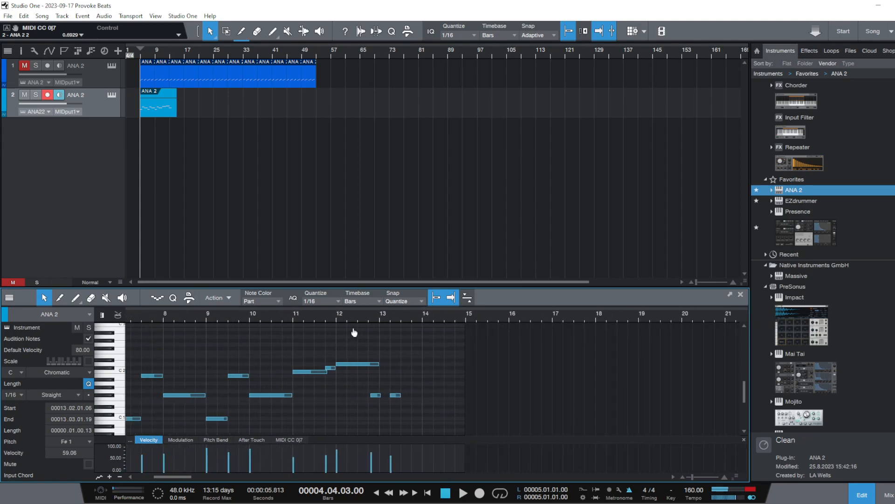
left_click(332, 348)
left_click(285, 313)
key("space")
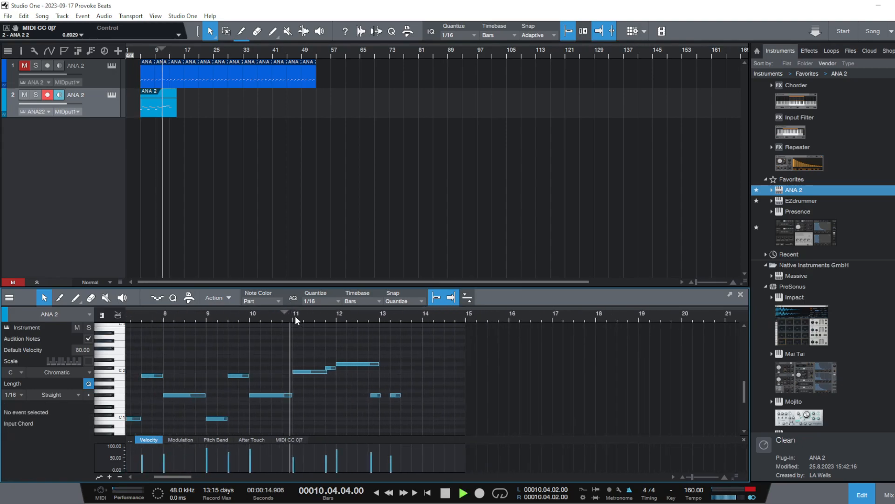
key("space")
left_click(331, 369)
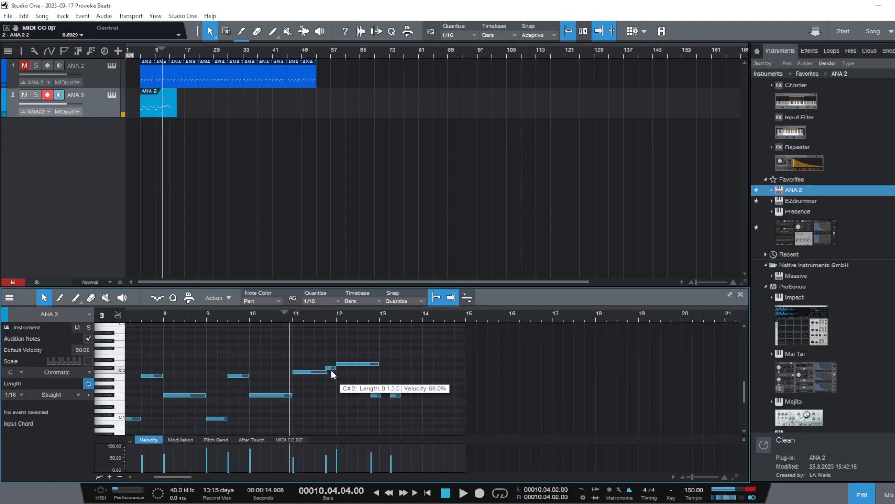
left_click_drag(330, 372, 344, 391)
key("space")
key("space")
left_click(289, 315)
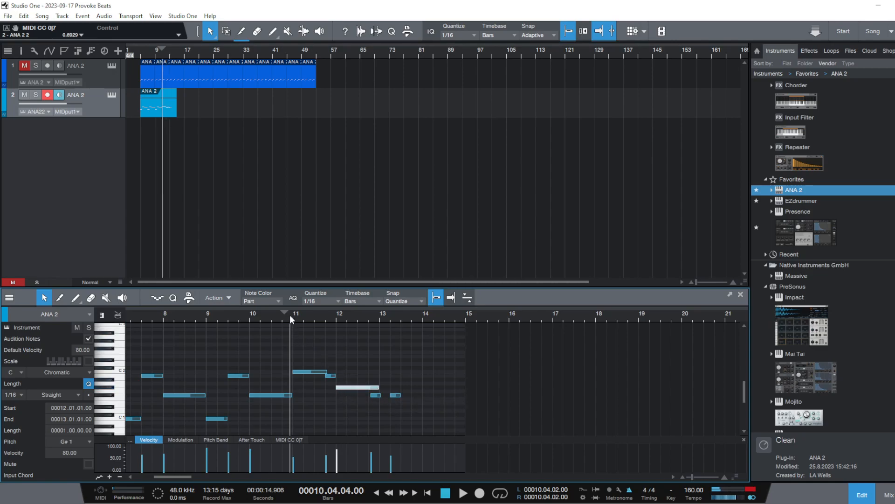
key("space")
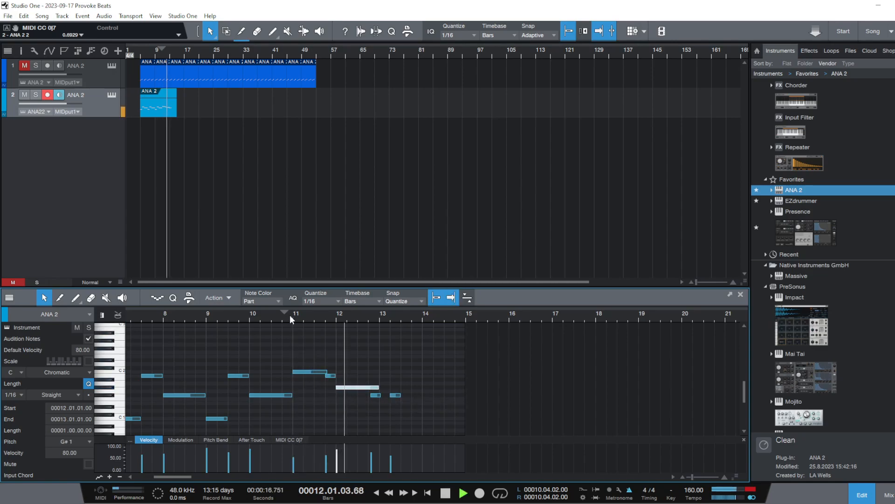
Lower the G# 1 note at bar 12 to F# 1, delete the short F# 1 note overlapping its end, and replay the passage
key("space")
left_click_drag(355, 388, 386, 396)
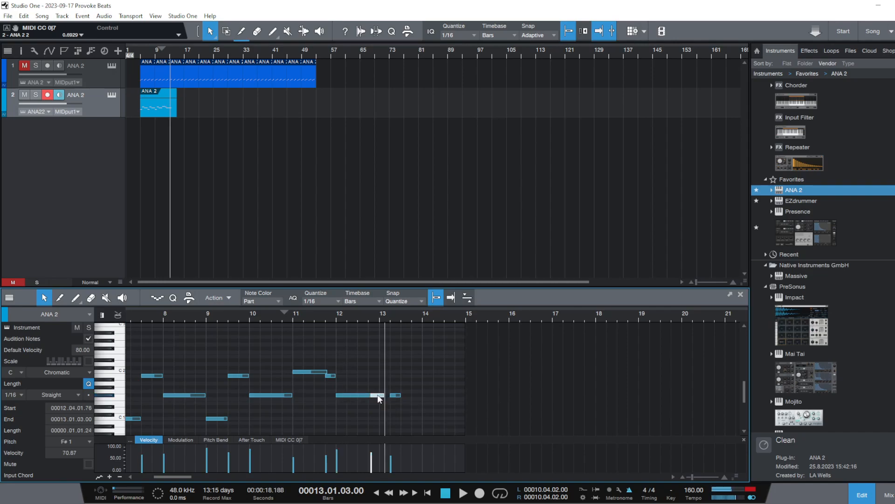
left_click(288, 315)
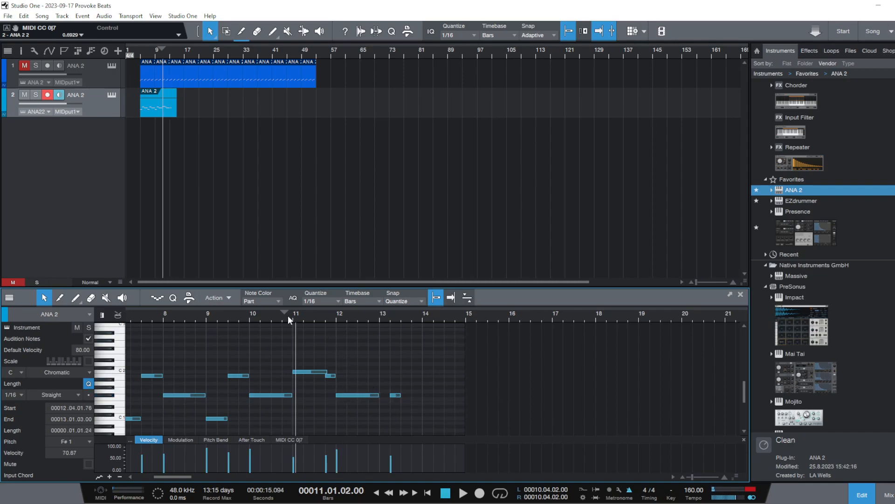
key("space")
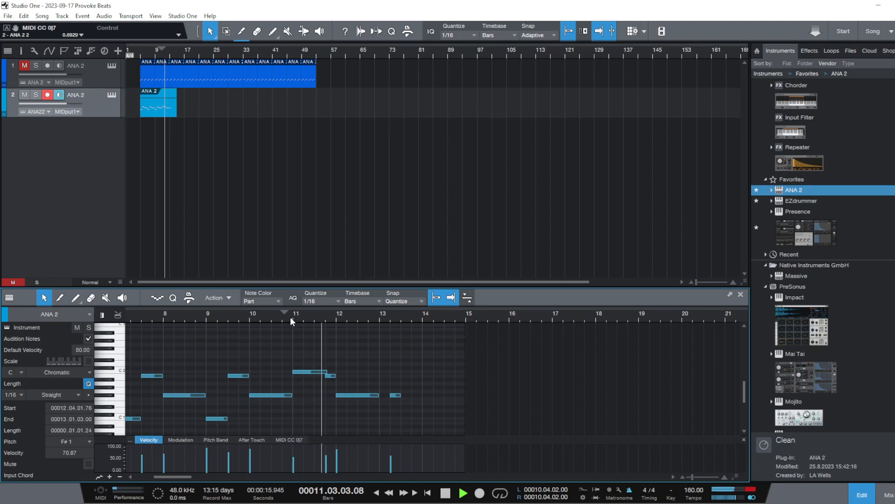
Lower the one-beat B 1 note at 11.4 to A# 1 and play from 10.4
key("space")
left_click_drag(329, 375, 335, 381)
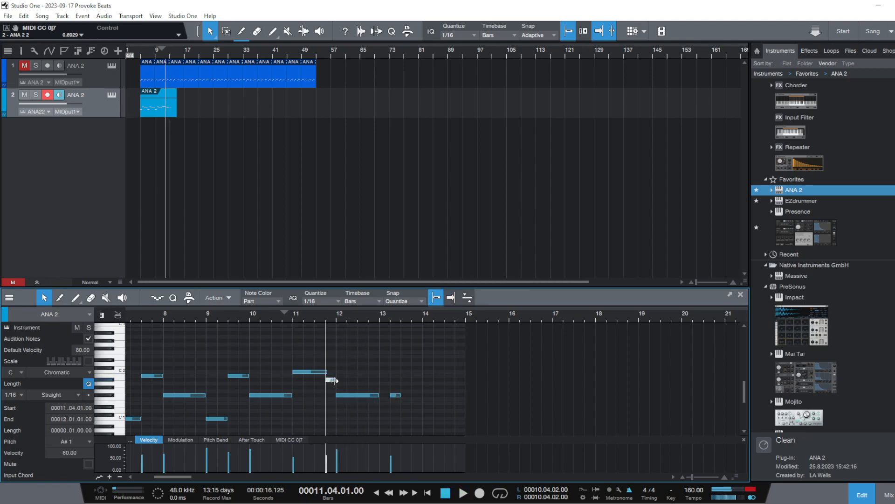
left_click(290, 317)
key("space")
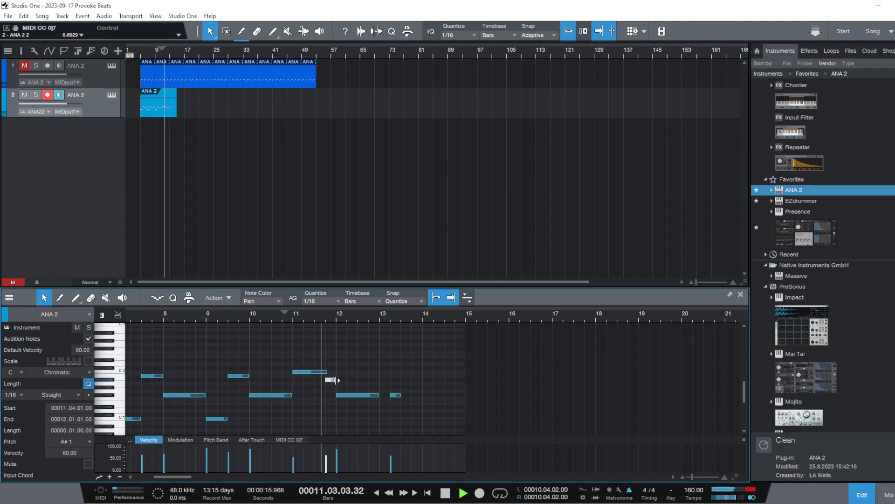
key("space")
Play the whole second ANA 2 phrase from bar 5
scroll(304, 320, "left", 2)
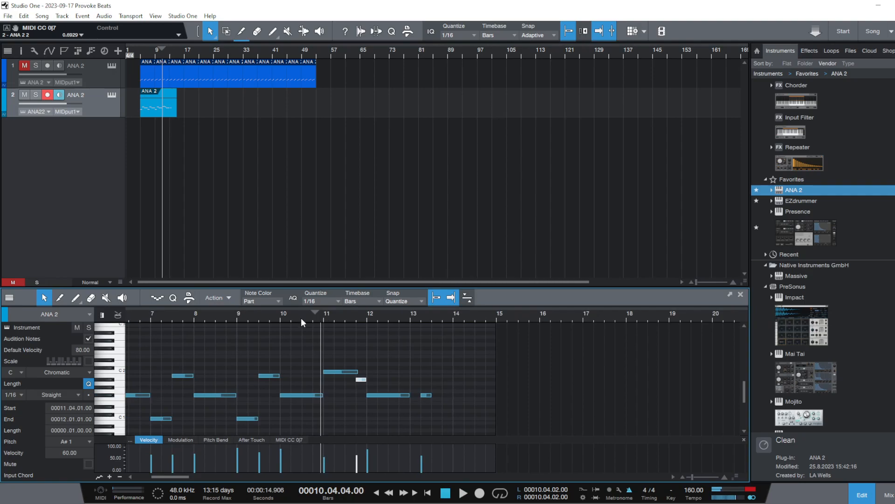
scroll(286, 321, "down", 3)
left_click(211, 317)
key("space")
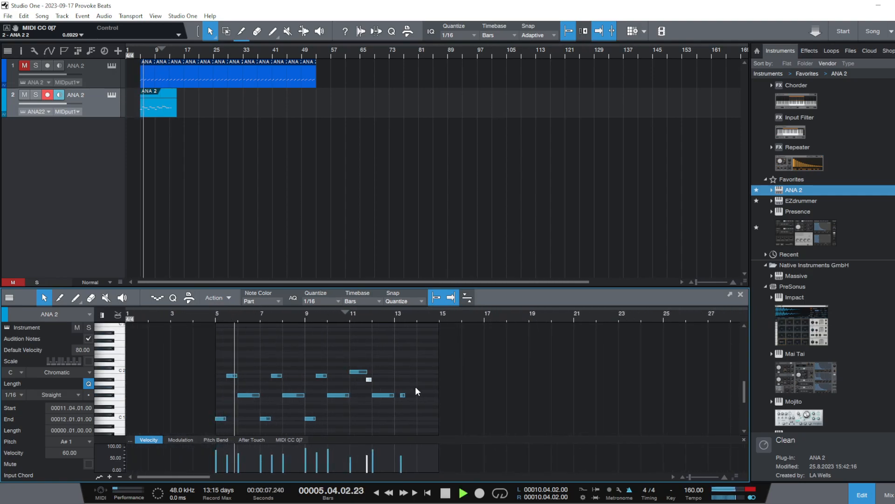
double_click(156, 99)
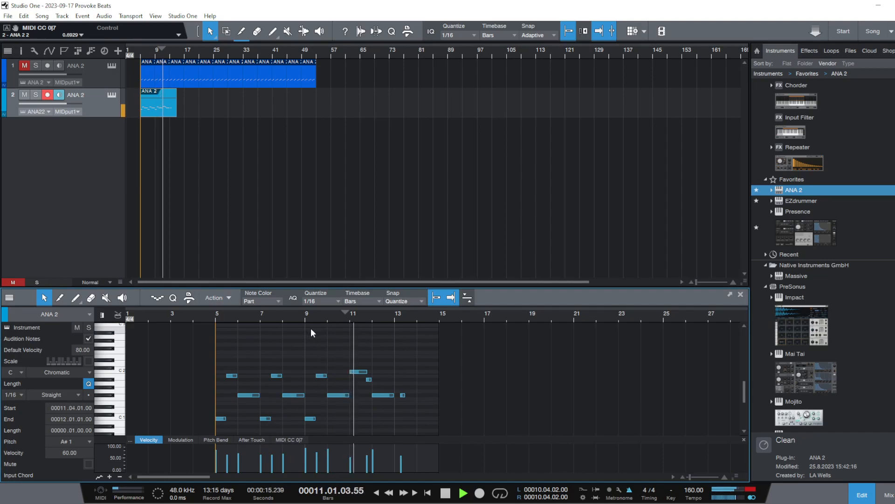
key("space")
Delete the remaining short F# 1 note at 13.2 and trim the second ANA 2 track's event to end at bar 13
left_click_drag(427, 415, 408, 402)
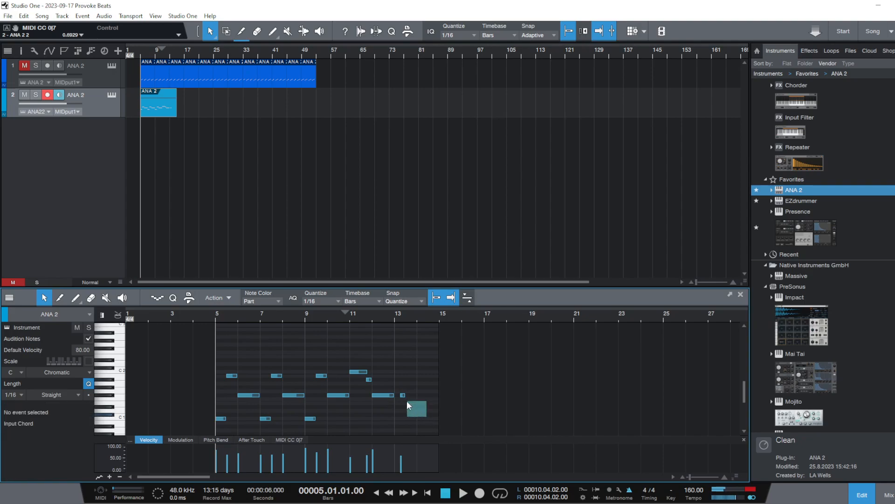
left_click_drag(358, 368, 359, 369)
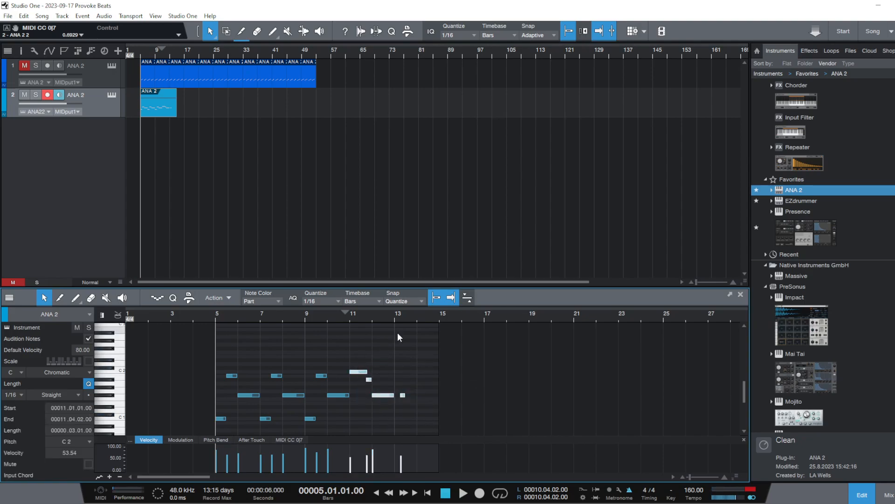
left_click(407, 400)
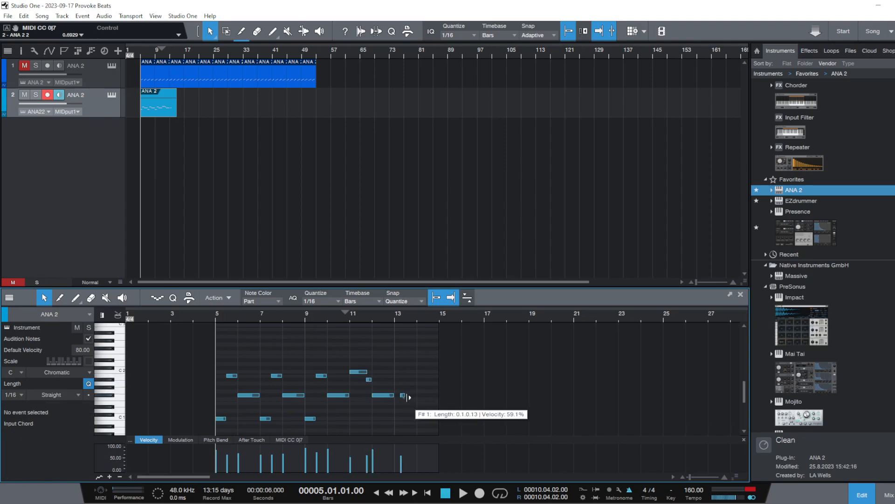
left_click(404, 396)
key("Delete")
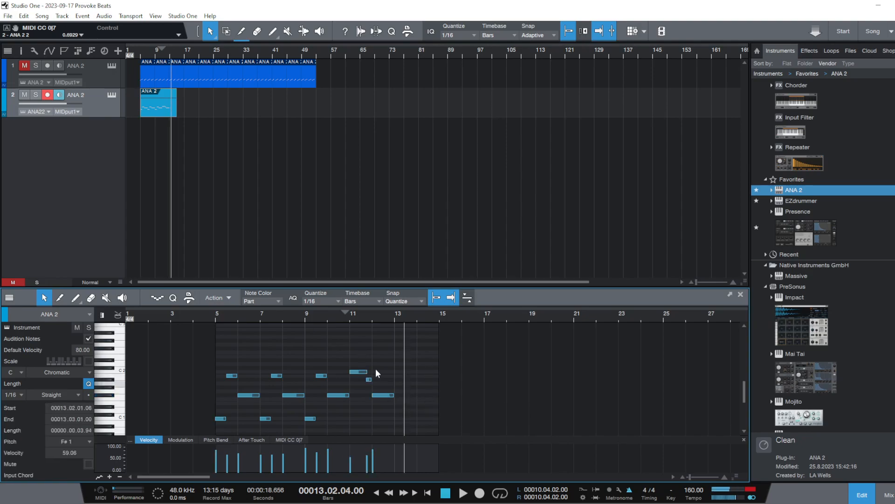
left_click_drag(170, 48, 176, 101)
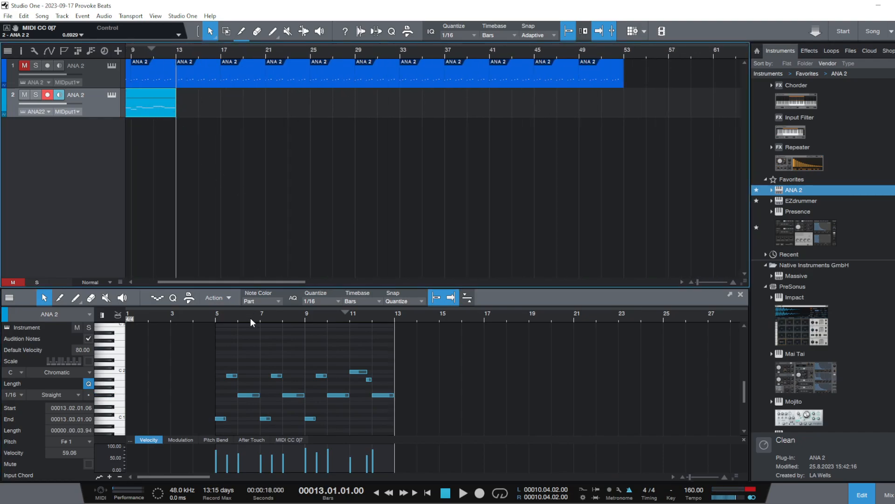
Play both tracks from bar 5 to check the trimmed phrase
left_click_drag(251, 319, 277, 298)
left_click_drag(151, 50, 198, 36)
left_click(157, 51)
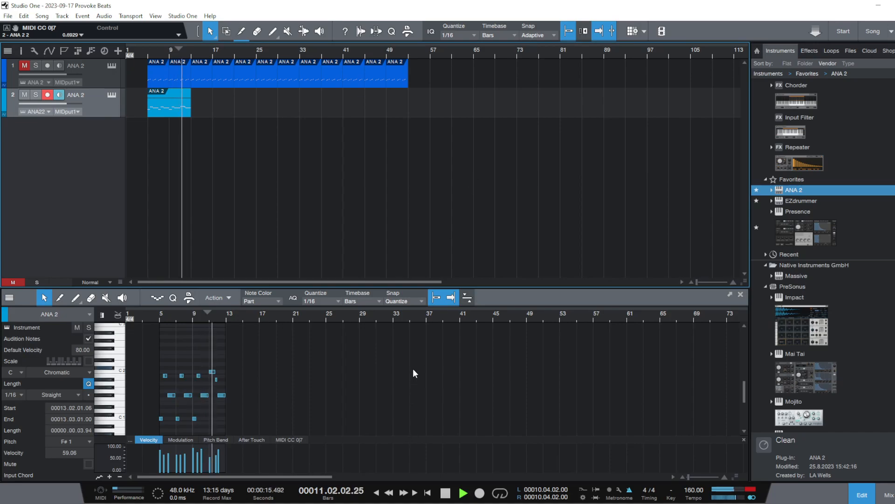
key("space")
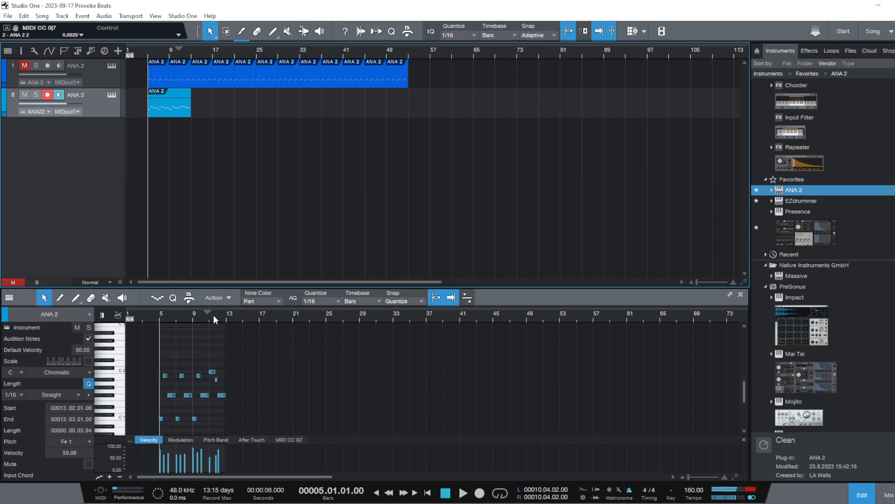
Try lowering the one-beat A# 1 note at 11.4 to G 1, and play the phrase from bar 5
left_click_drag(214, 316, 268, 348)
left_click(208, 312)
key("space")
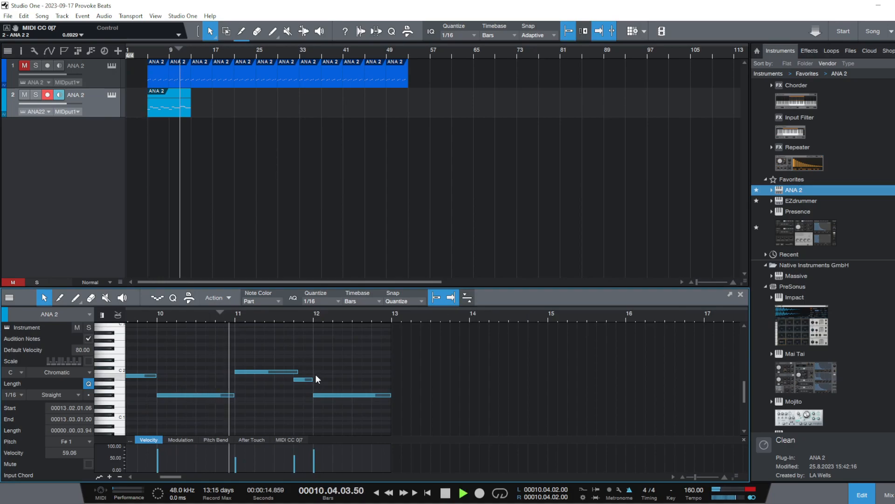
key("space")
mouse_move(304, 380)
left_mouse_down()
mouse_move(308, 394)
mouse_move(315, 391)
left_mouse_up()
left_click_drag(279, 321, 355, 298)
left_click(409, 374)
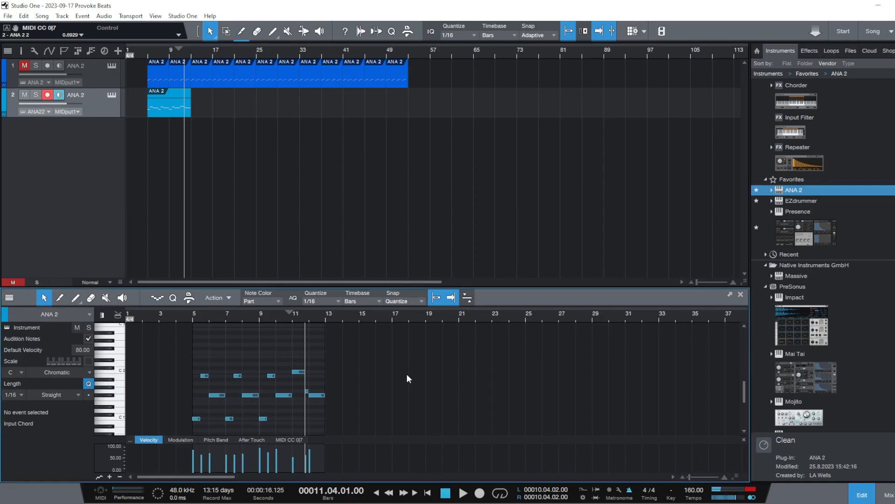
left_click(183, 314)
key("space")
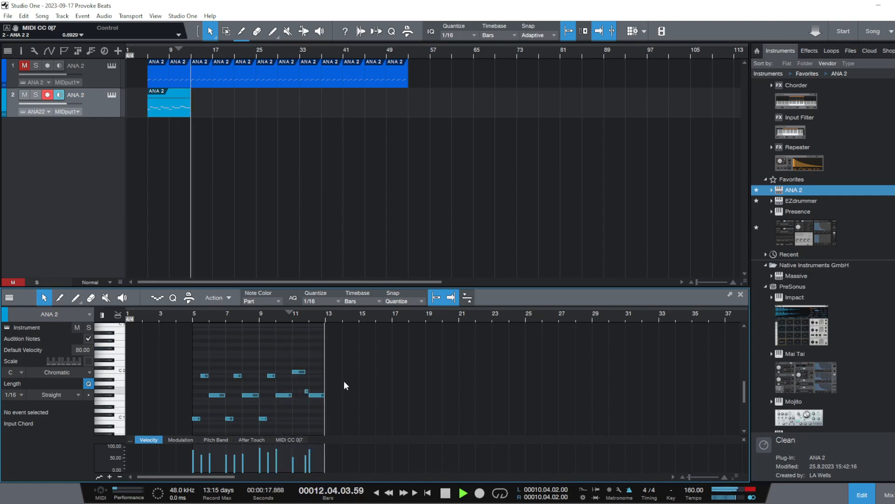
Move the one-beat G 1 note at 11.4 back up to A# 1, and play from 10.4
key("space")
left_click_drag(300, 316, 286, 341)
left_click(256, 310)
left_click_drag(306, 390, 310, 383)
key("space")
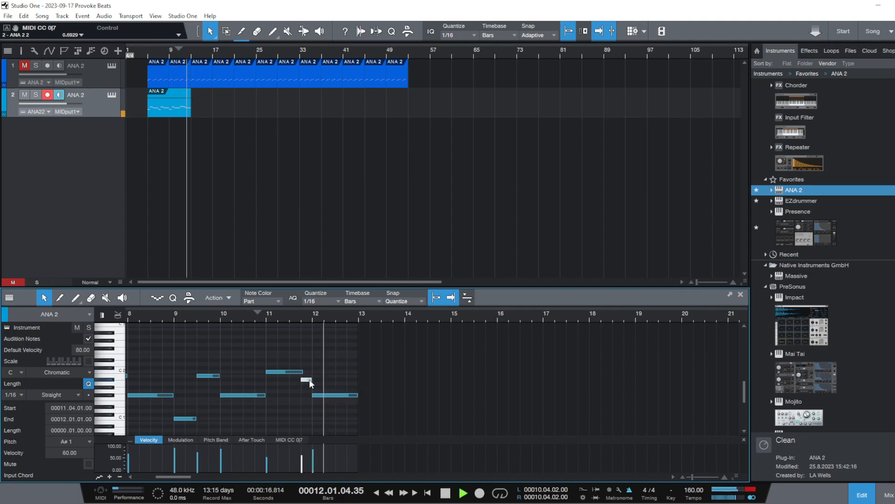
key("space")
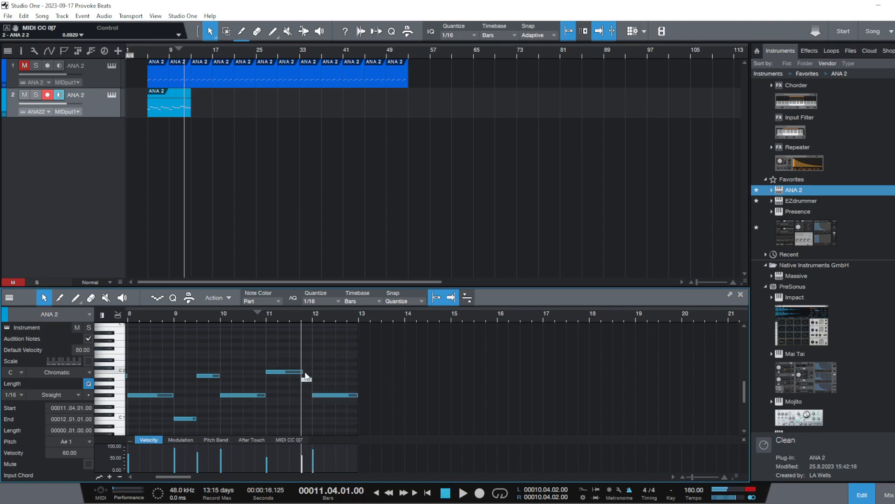
Lower the velocities of the louder notes between bars 9 and 12 to a more even level
left_click_drag(315, 454, 316, 459)
left_click(223, 463)
left_click_drag(221, 460, 177, 472)
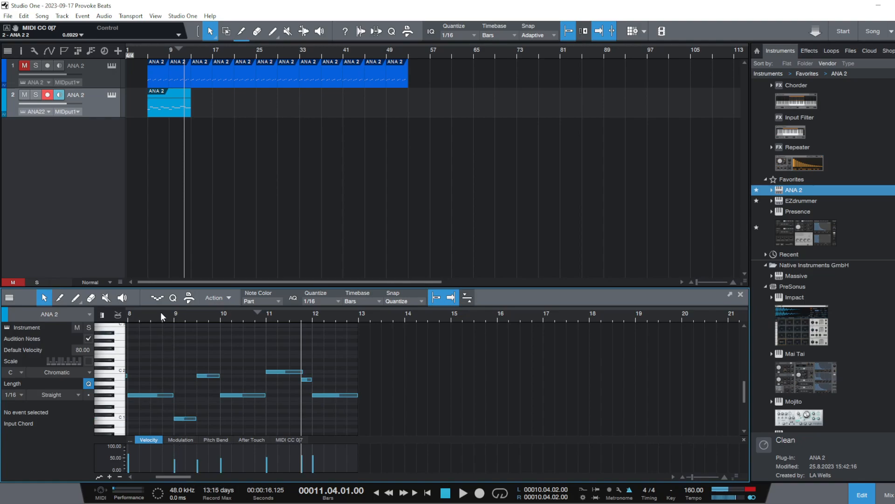
Reduce the velocities of the opening notes from bar 5 to bar 7, and play the phrase from bar 5
scroll(161, 311, "left", 3)
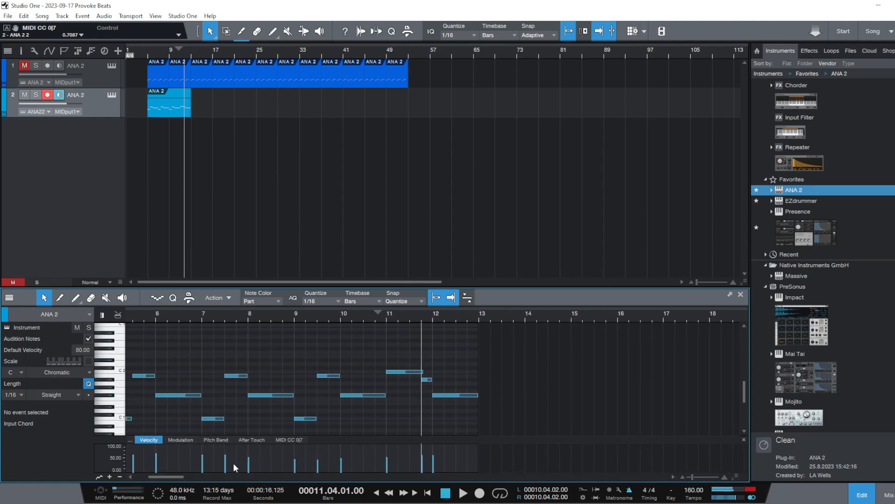
left_click_drag(147, 314, 264, 415)
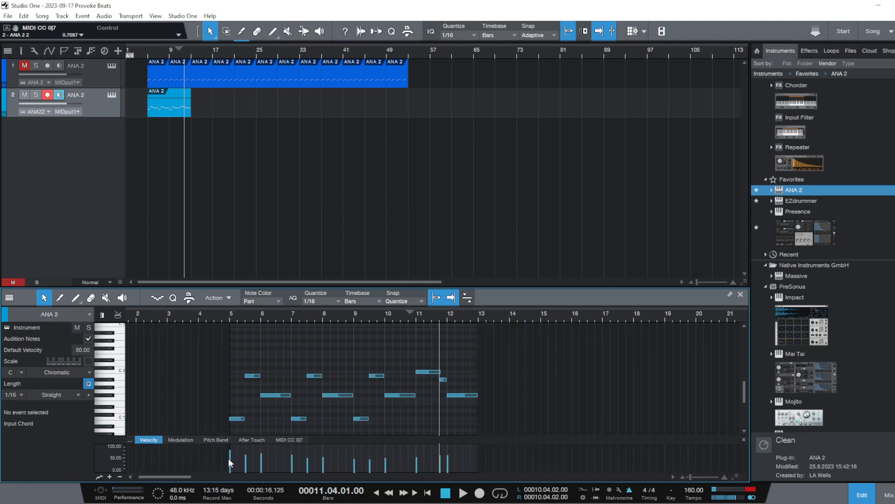
left_click_drag(228, 462, 291, 468)
left_click(227, 316)
key("space")
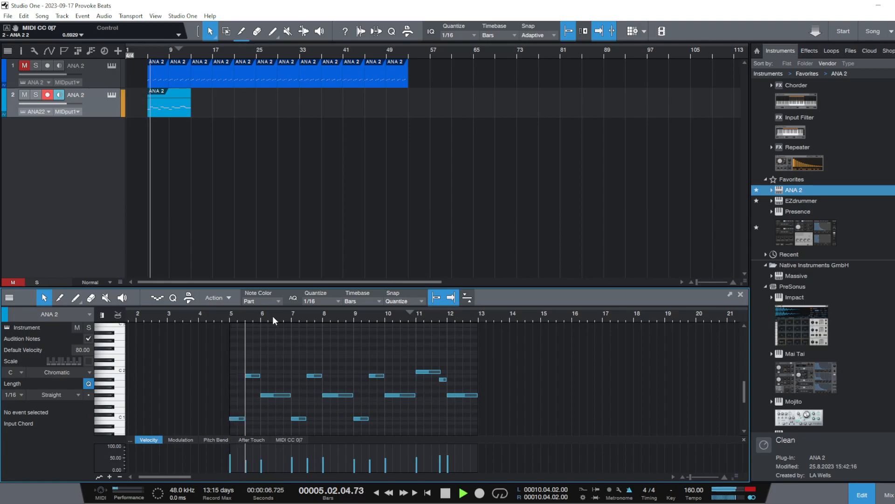
Level out the velocities of the opening notes in bars 5 and 6, and play the phrase from bar 5
key("space")
mouse_move(230, 472)
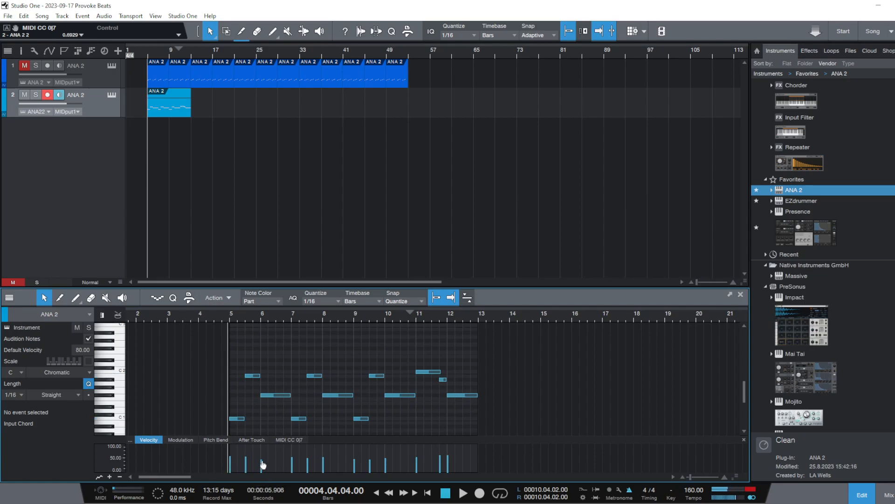
mouse_move(307, 465)
left_click(283, 315)
key("space")
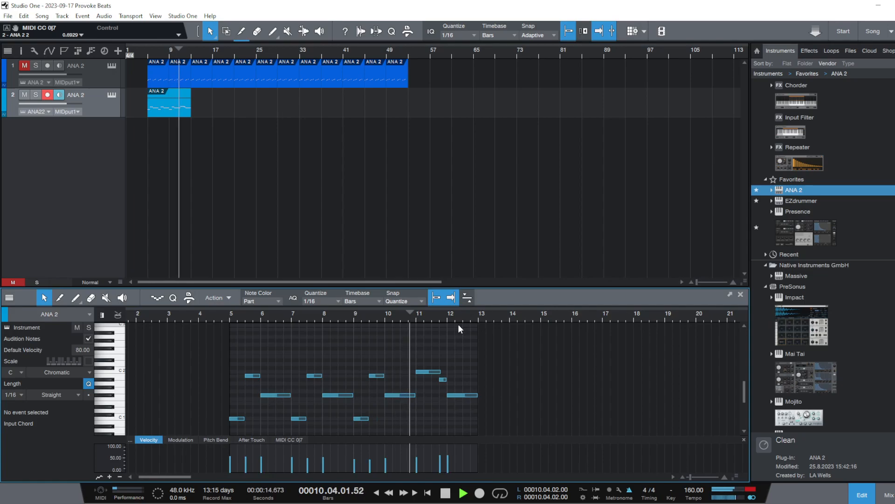
key("space")
left_click(228, 317)
key("space")
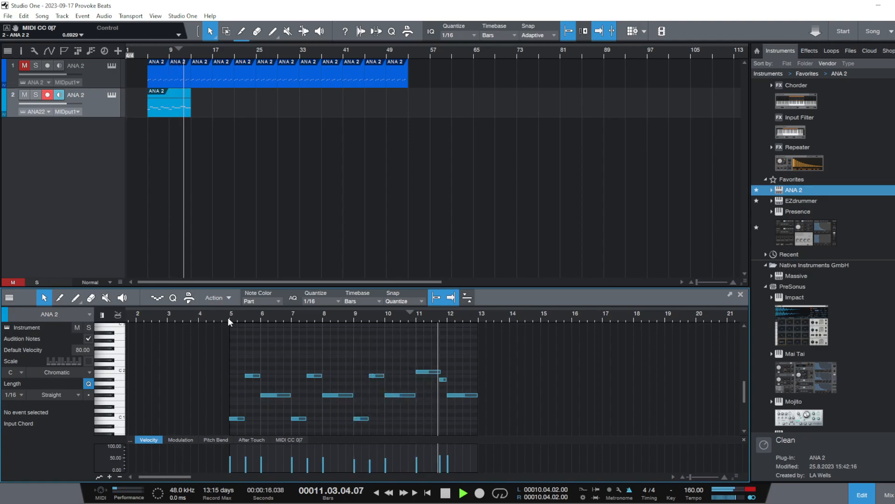
key("space")
Raise the one-beat A# 1 note at 11.4 to B 1, and play the passage around it
left_click_drag(454, 328, 433, 345)
left_click(259, 312)
key("space")
key("space")
left_click(400, 378)
left_click_drag(400, 378, 400, 374)
key("space")
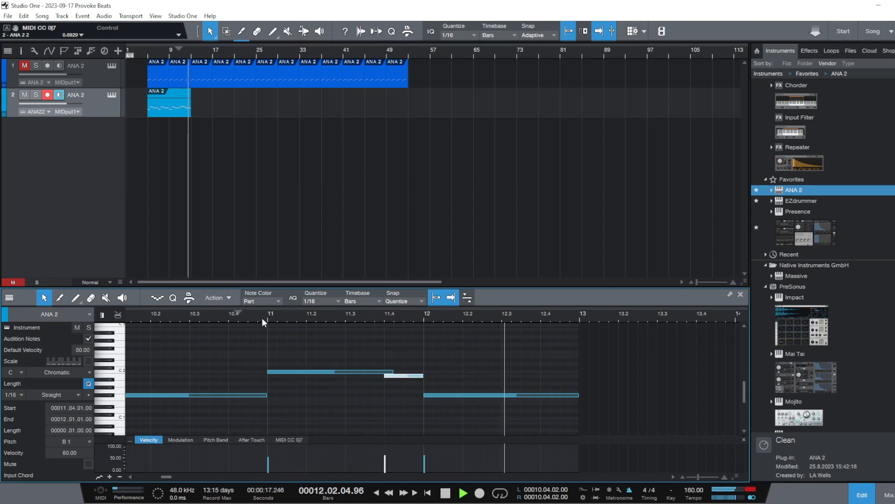
key("space")
Play the second track's whole phrase from bar 5 with the raised note
left_click_drag(362, 317, 487, 288)
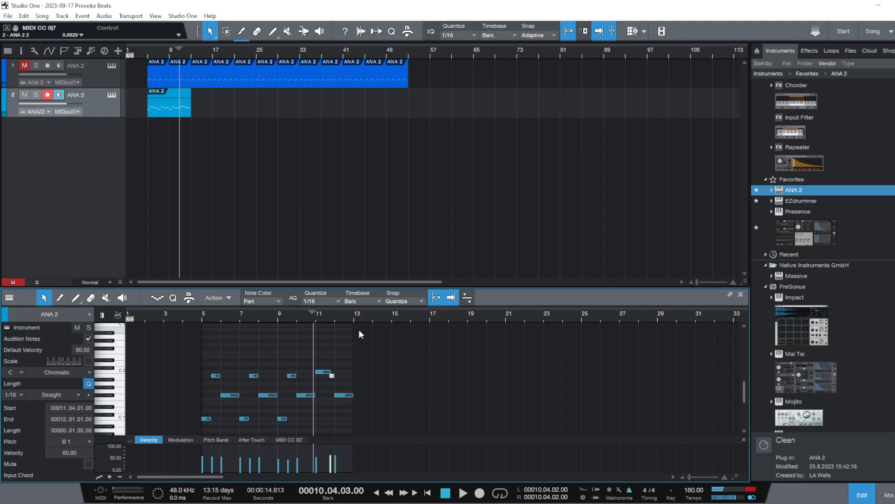
left_click_drag(294, 318, 335, 303)
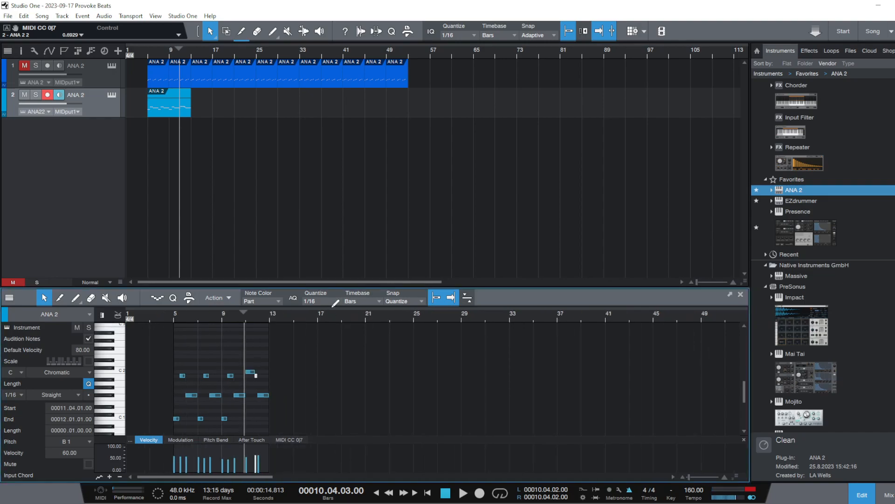
left_click(147, 51)
key("space")
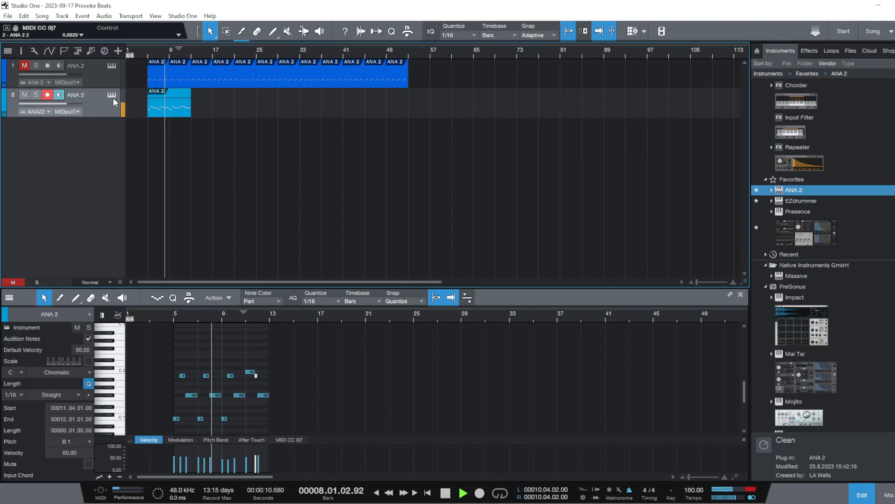
key("space")
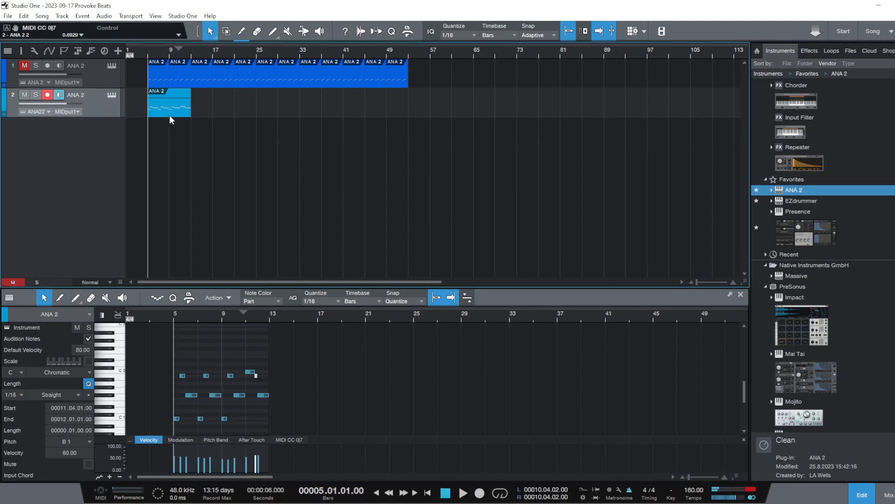
Duplicate the second track's eight-bar phrase repeatedly until it fills the arrangement up to bar 53
key("d")
key("d")
key("d")
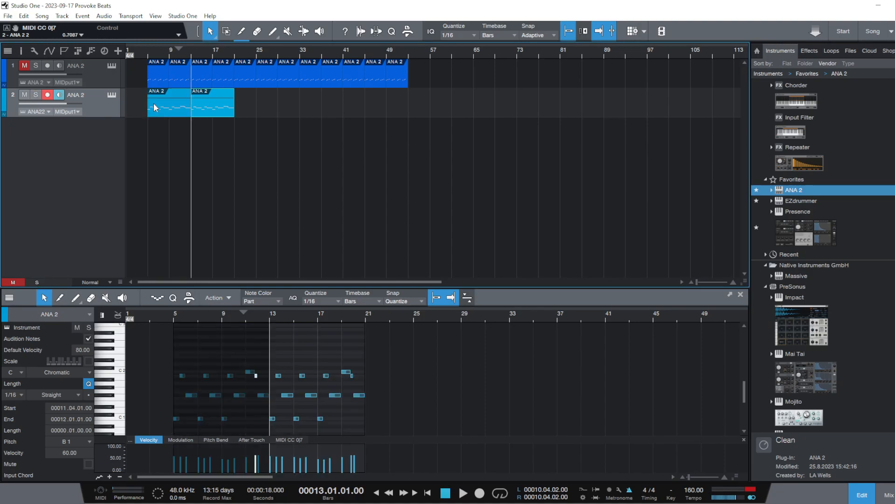
key("d")
key("d")
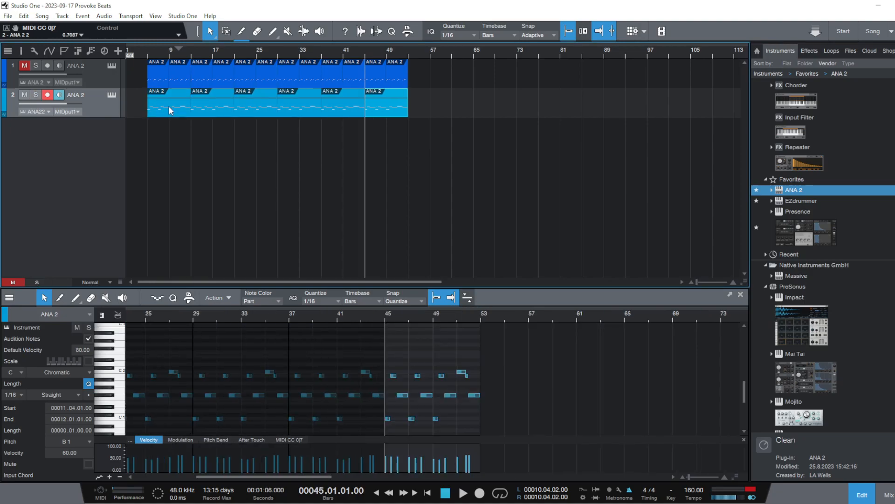
Unmute the first track and play both tracks together from bar 5
double_click(18, 68)
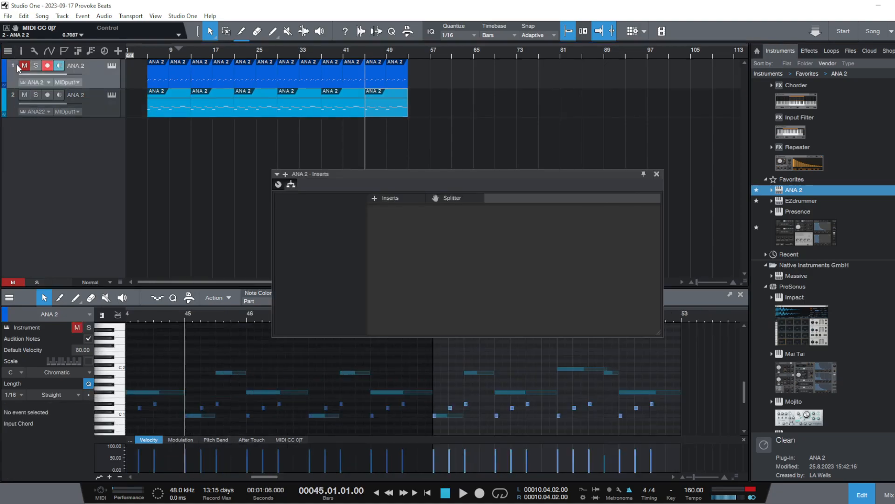
left_click(657, 174)
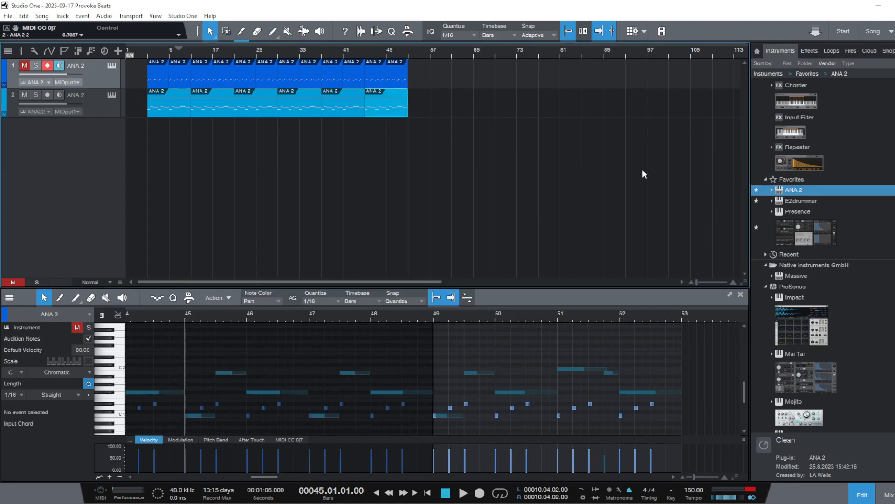
left_click(145, 50)
key("space")
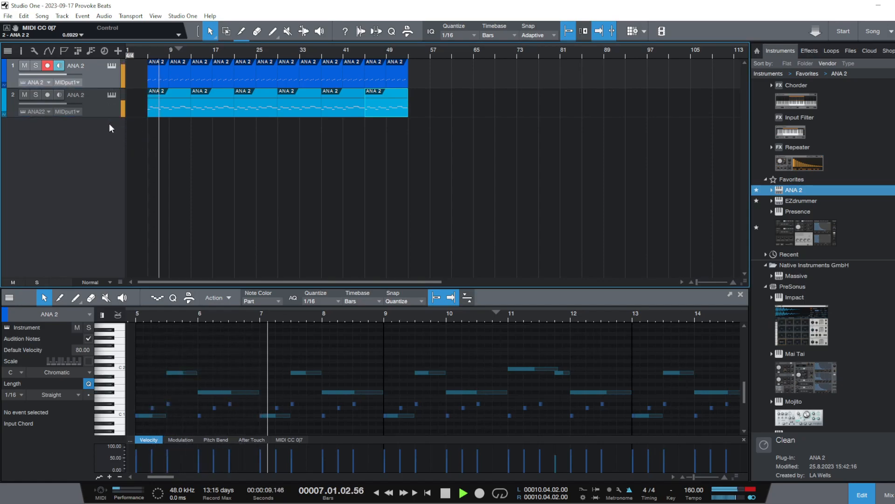
Stop playback and reorder the tracks so the one with the eight-bar phrase sits above the short-note track
left_click_drag(109, 124, 109, 122)
key("space")
left_click_drag(141, 48, 152, 85)
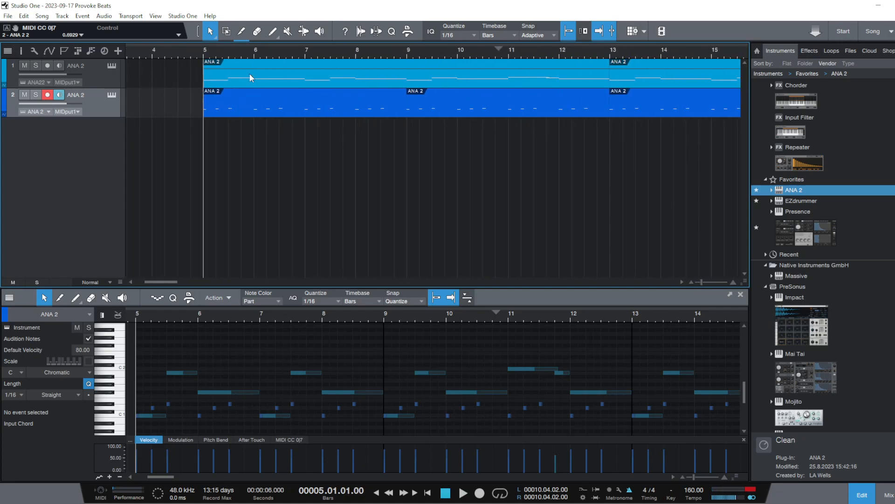
left_click(214, 74)
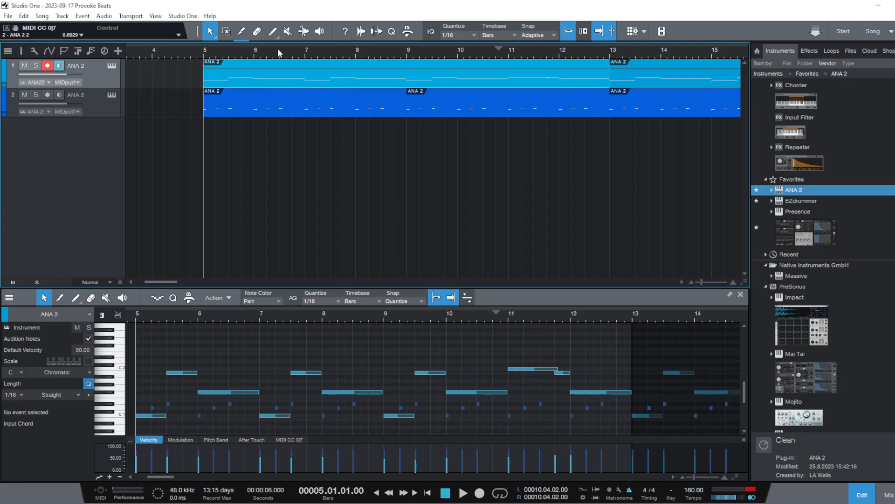
left_click_drag(278, 50, 338, 27)
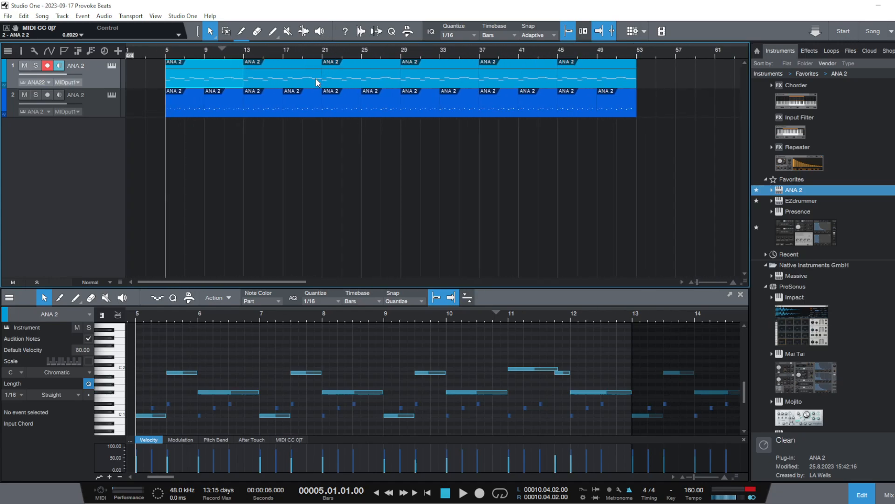
Replace the lower track's events between bars 5 and 13 with a duplicate of the upper track's eight-bar phrase
left_click(616, 82)
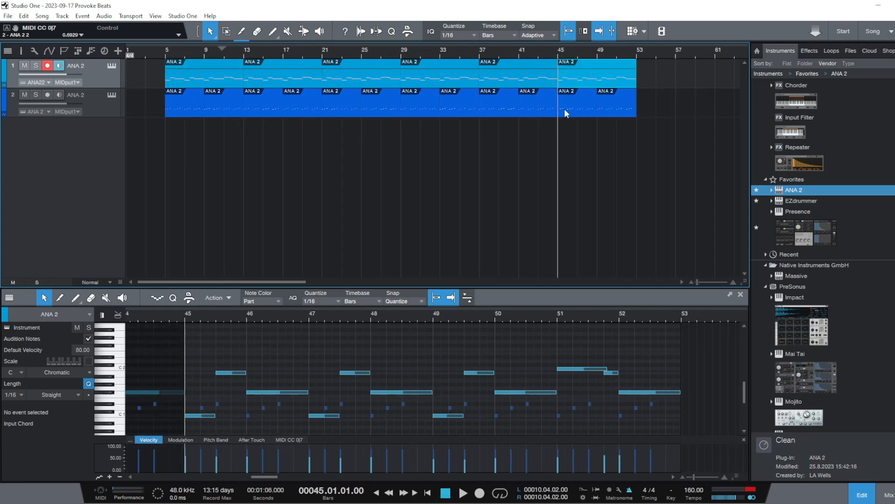
key("d")
left_click(203, 110)
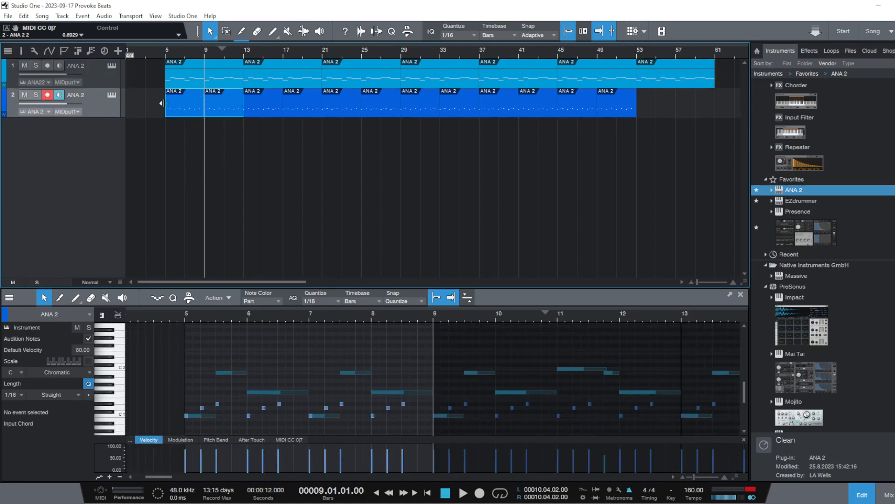
right_click(197, 100)
left_click(260, 156)
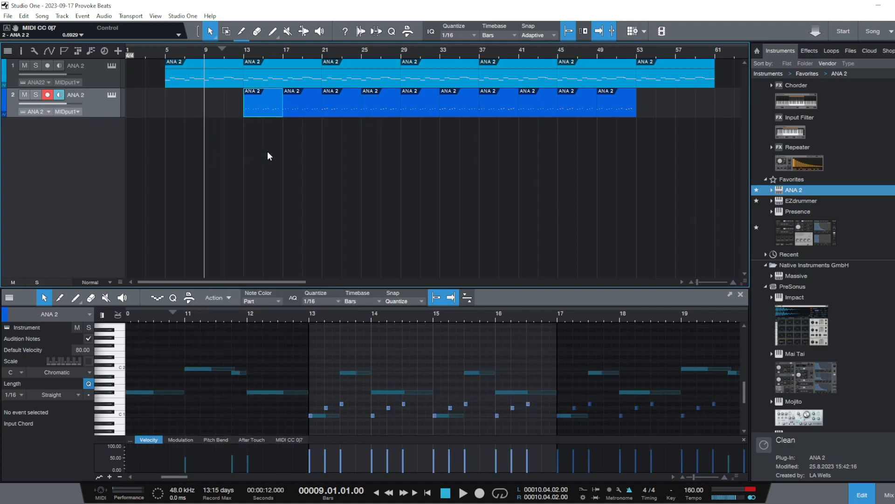
left_click_drag(663, 70, 194, 110)
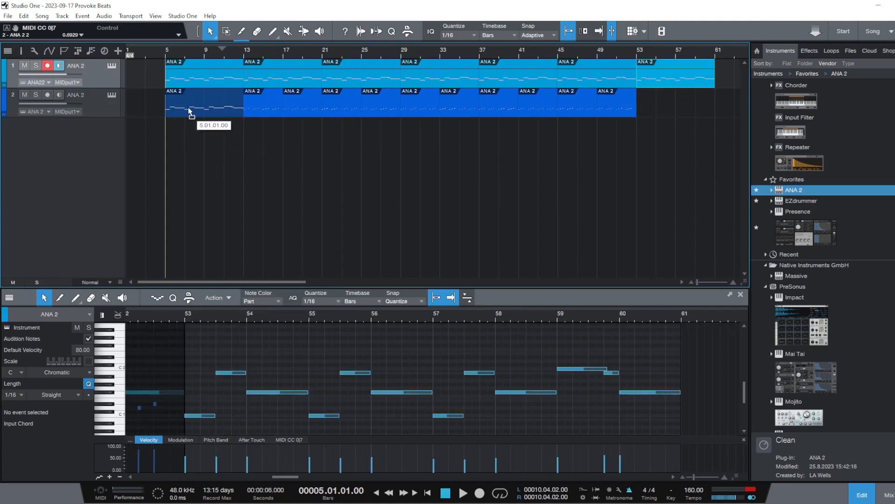
Shorten all notes in the copied event, bringing the C 1 notes to two sixteenths, and set the B 1 note at 11.4 to two sixteenths
left_click_drag(615, 427, 140, 353)
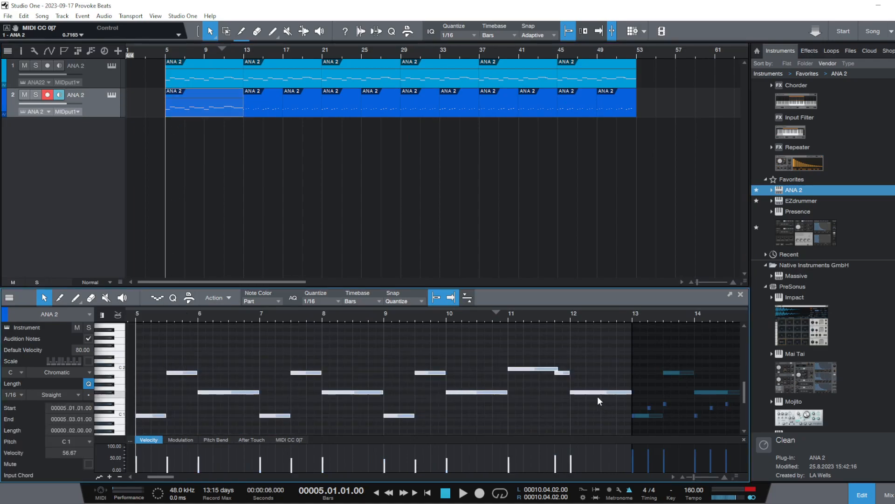
left_click_drag(561, 370, 537, 374)
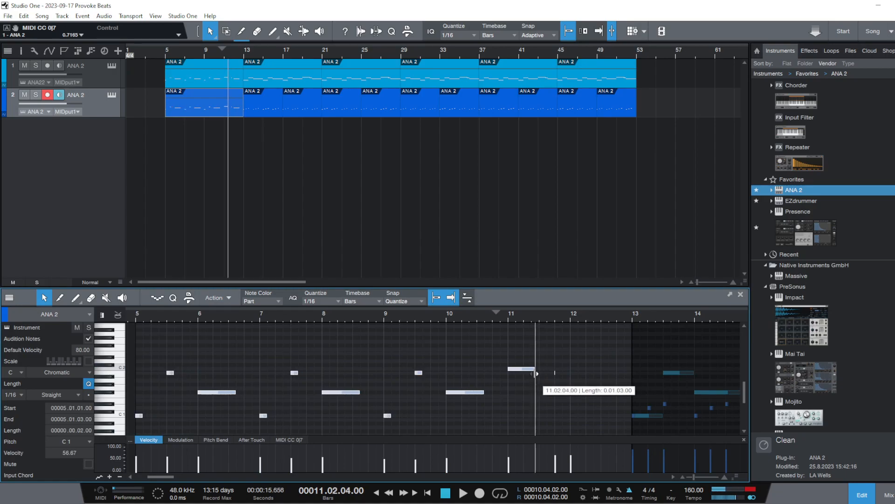
left_click(531, 399)
left_click(556, 373)
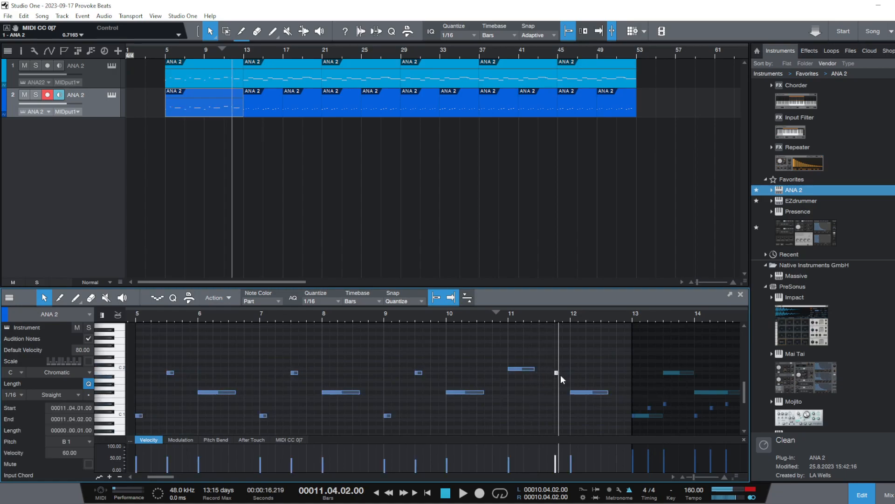
left_click_drag(557, 372, 562, 372)
Play both tracks from bar 5 to hear the shortened notes, and stop playback
left_click(135, 313)
key("space")
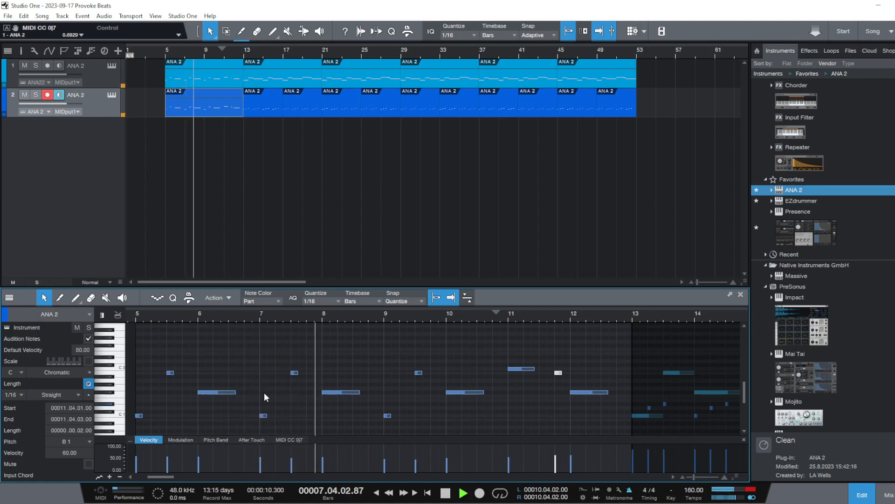
left_click(247, 353)
scroll(304, 312, "down", 4)
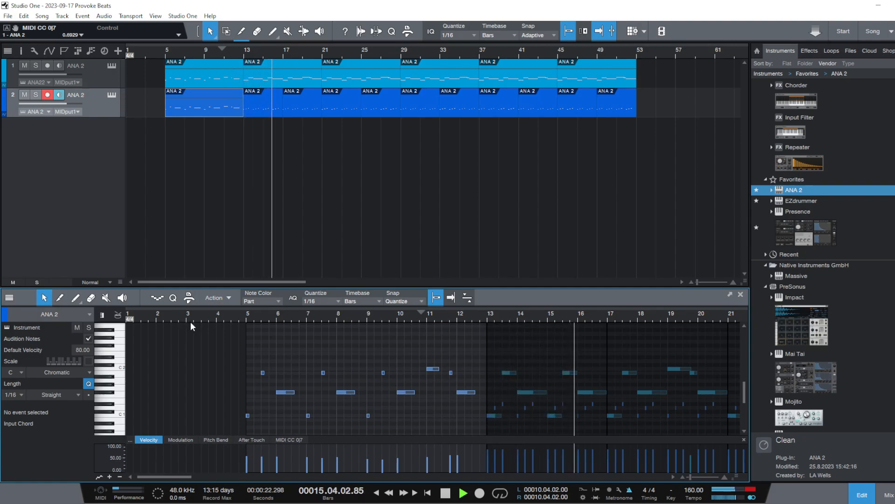
left_click(446, 496)
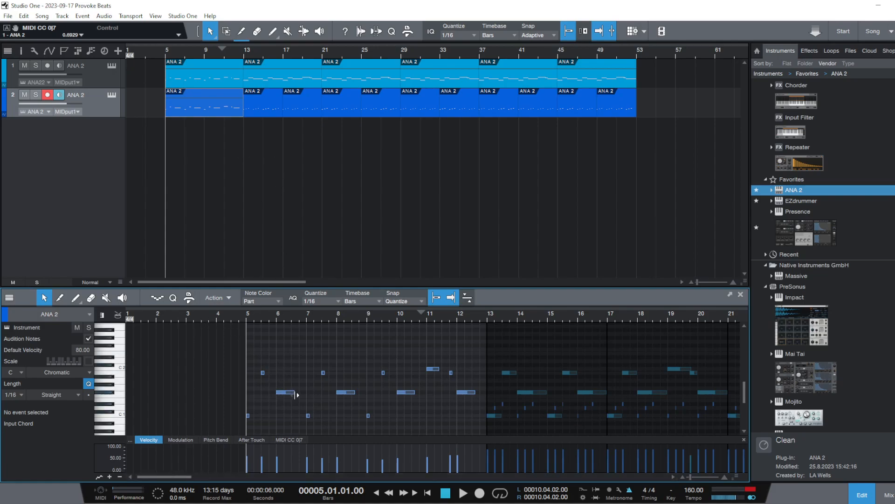
Shorten the F# 1 notes at bars 6, 8, 10 and 12 to two sixteenths, and play from bar 5
left_click_drag(479, 400, 284, 396)
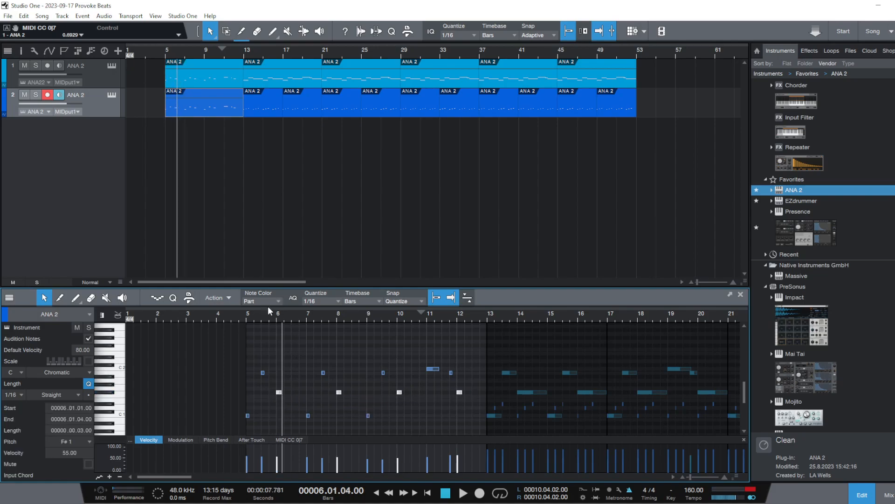
scroll(270, 324, "up", 4)
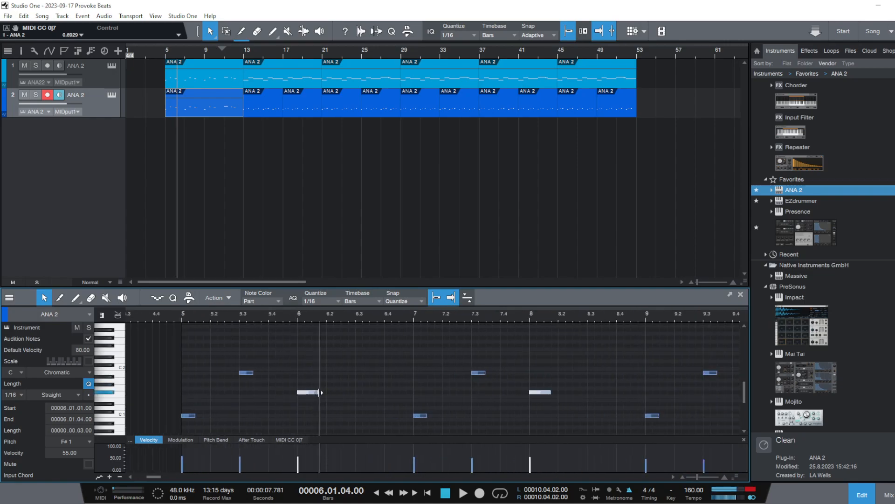
mouse_move(322, 393)
left_mouse_down()
mouse_move(329, 395)
mouse_move(314, 399)
left_mouse_up()
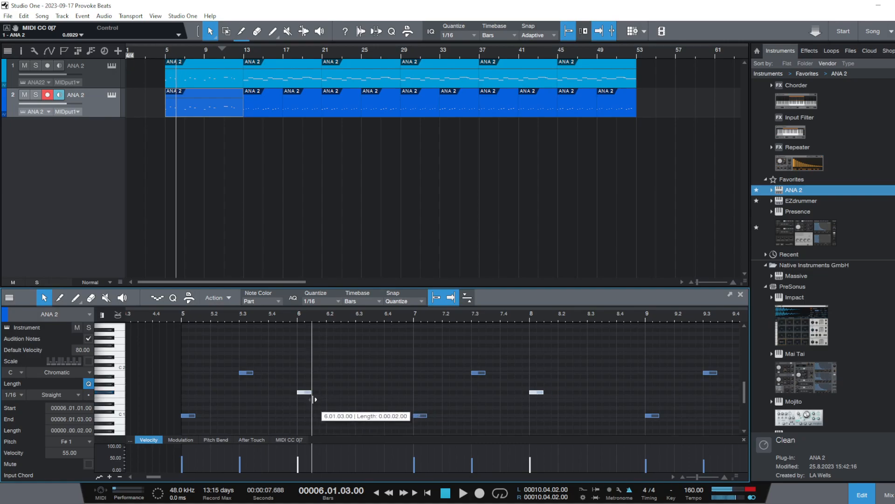
scroll(265, 323, "down", 4)
left_click(233, 315)
key("space")
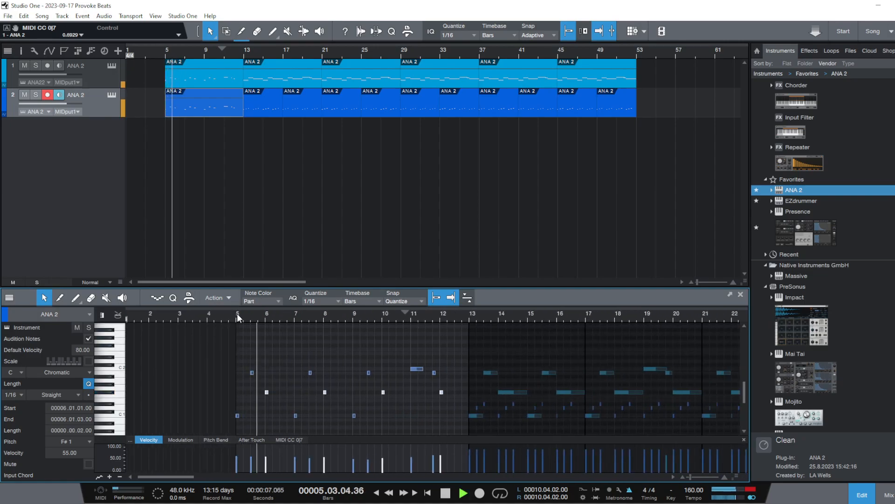
Compare the two tracks during playback by muting each in turn, ending with only the lower track muted
left_click(24, 95)
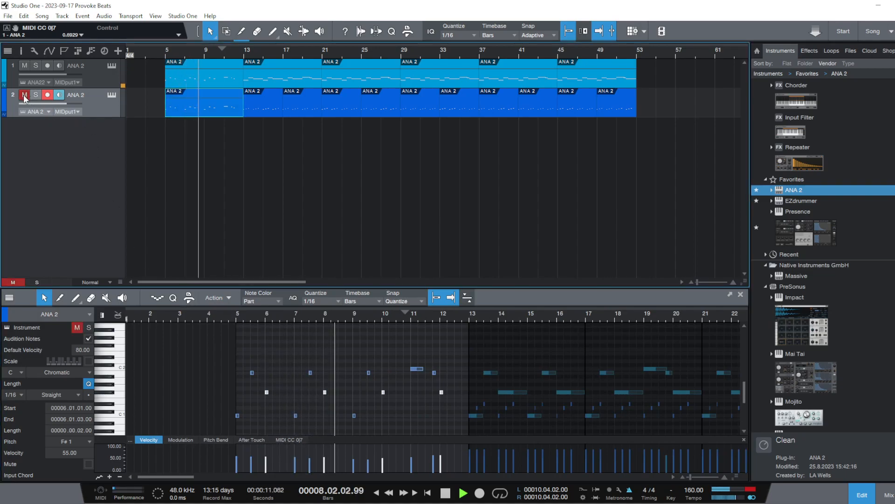
left_click(24, 96)
left_click(25, 66)
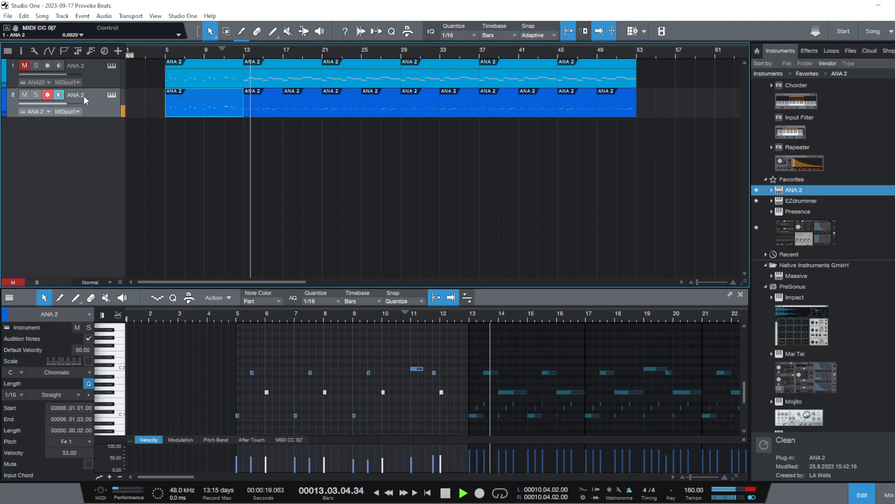
left_click(169, 50)
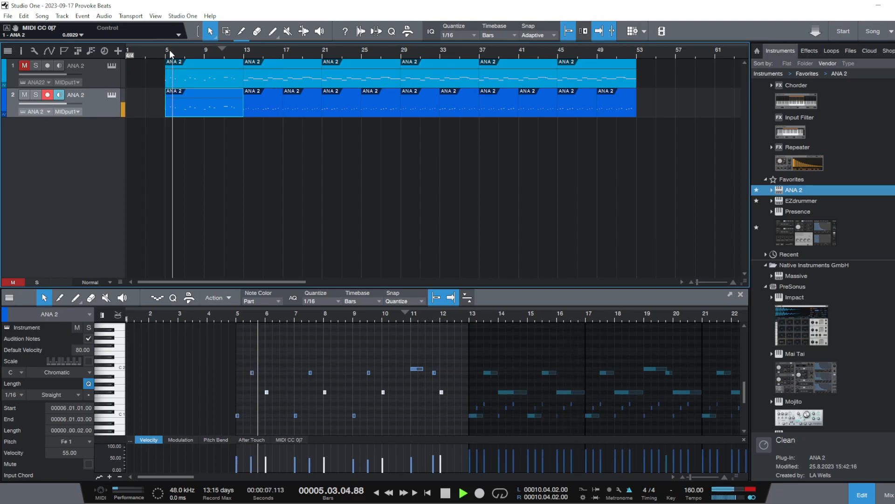
left_click(25, 96)
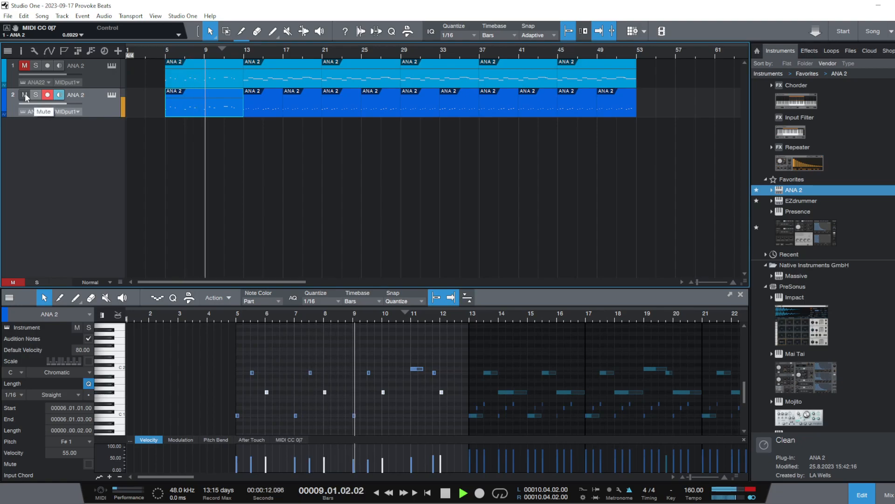
left_click(25, 65)
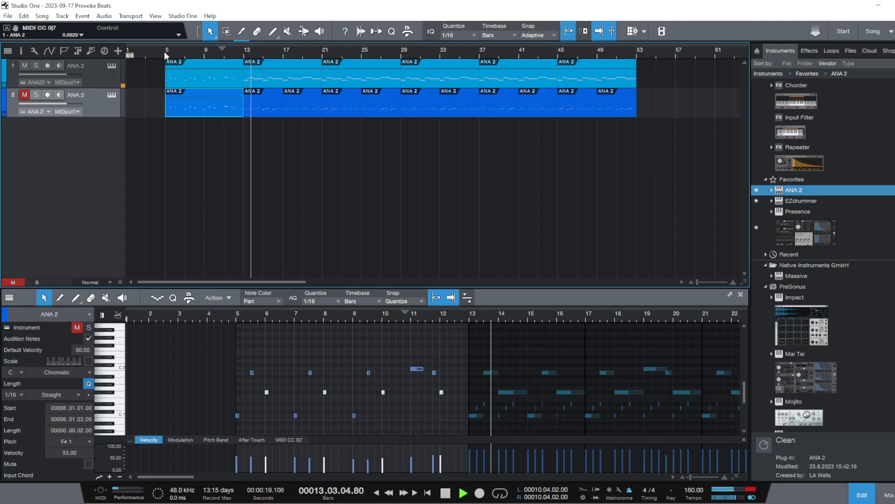
Unmute the lower track, mute the upper track to hear the lower one alone, and stop playback
left_click(25, 94)
left_click(24, 66)
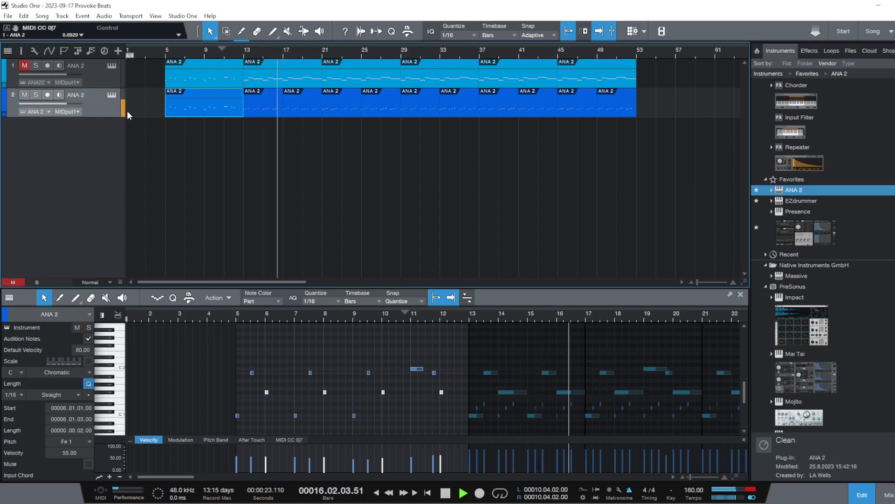
key("space")
In the lower track's event at bar 13, raise the D 1 note at 13.2 to B 1 and play from bar 13
left_click(245, 102)
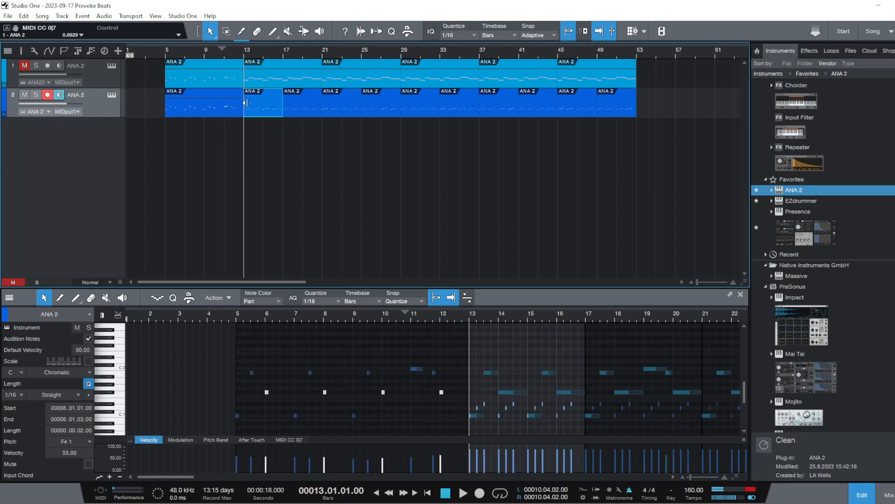
double_click(264, 104)
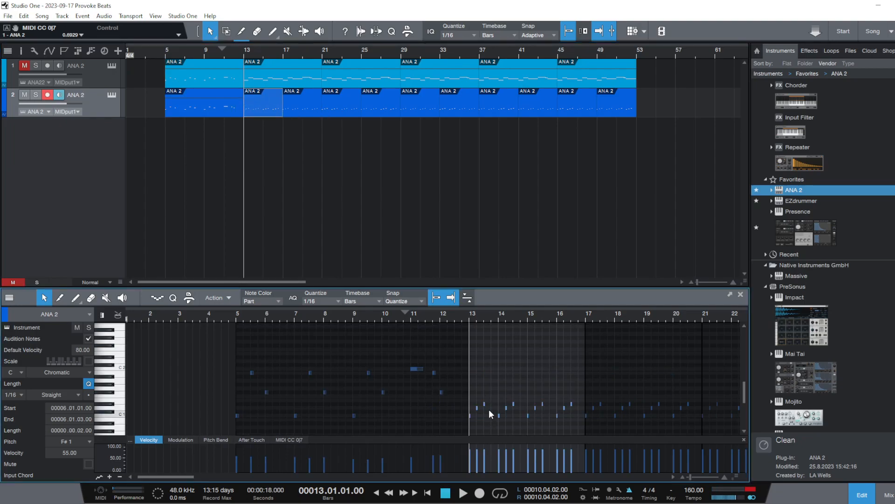
mouse_move(472, 316)
left_mouse_down()
mouse_move(424, 331)
mouse_move(478, 323)
left_mouse_up()
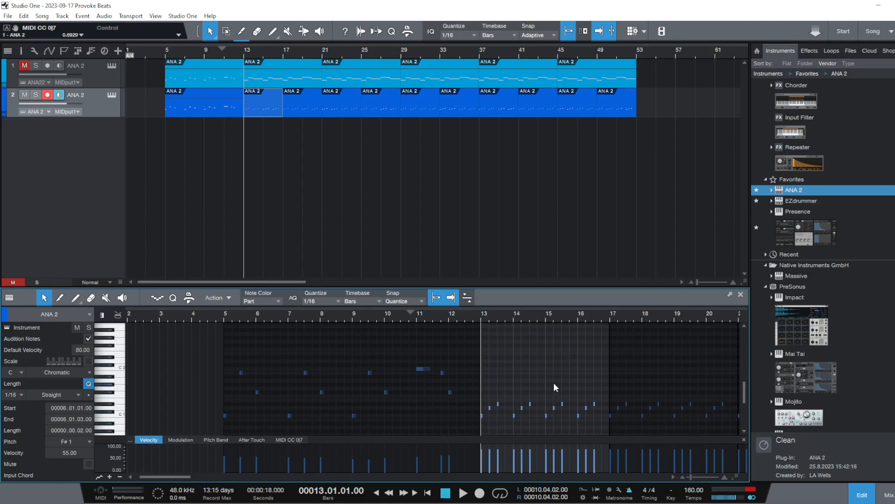
left_click(490, 406)
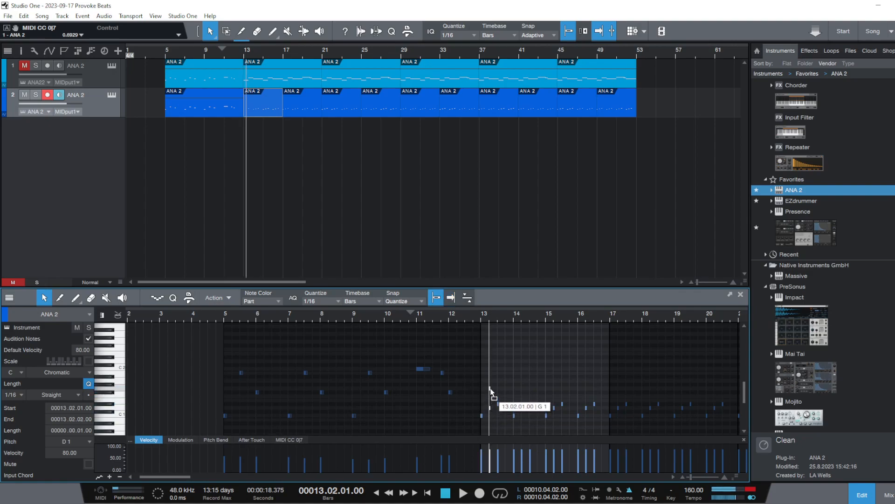
left_click_drag(490, 391, 490, 378)
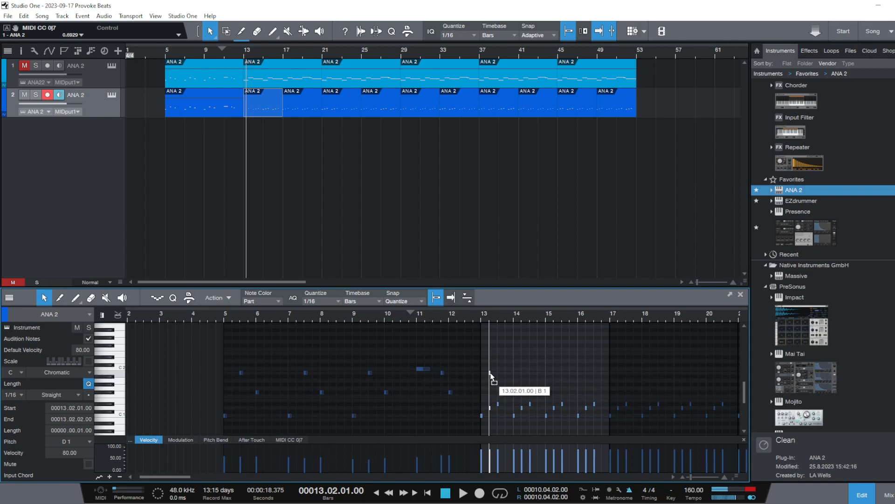
left_click_drag(491, 376, 491, 373)
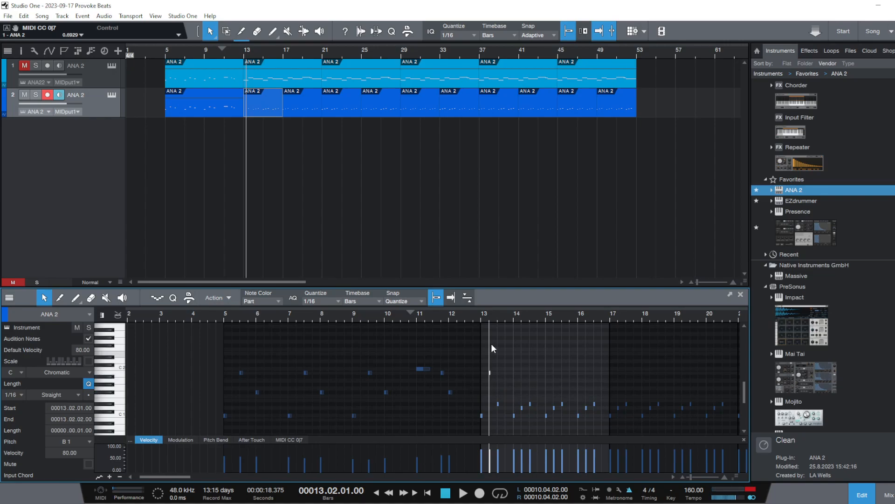
left_click(479, 315)
key("space")
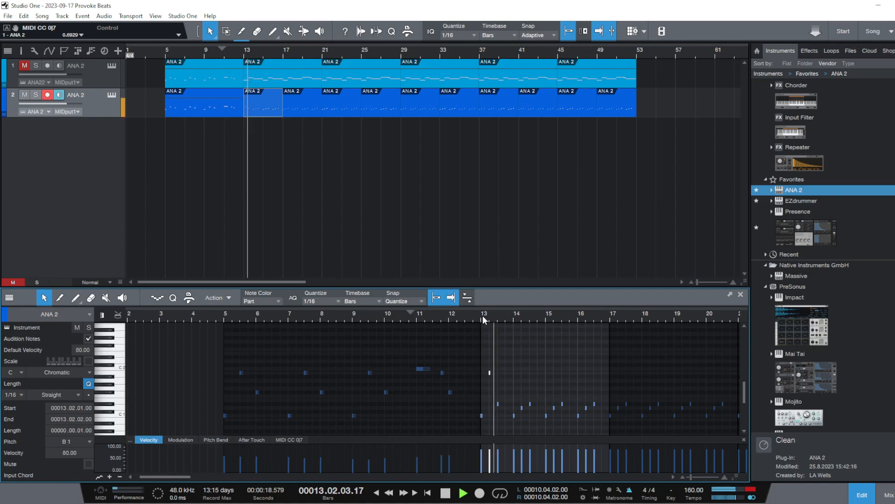
key("space")
Lower the pitch gap to the first phrase by moving the note at 13.3 to F# 1, and play bar 13 twice
left_click_drag(500, 317, 515, 329)
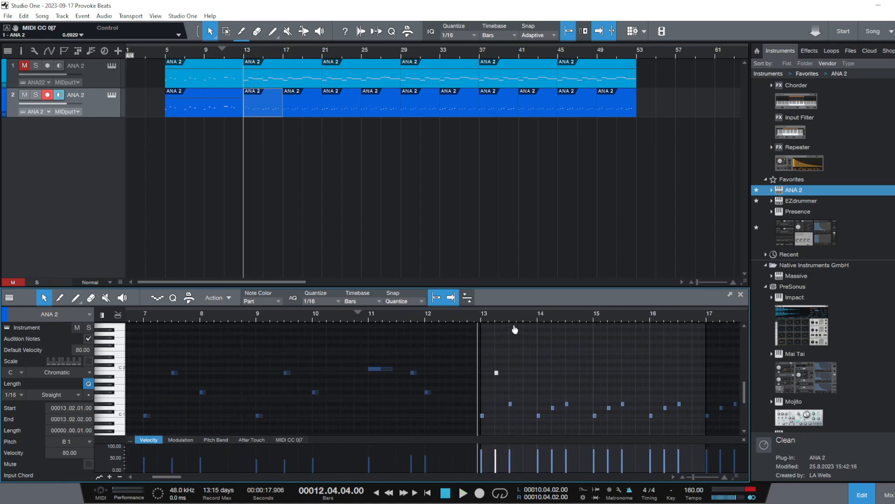
left_click_drag(510, 403, 511, 395)
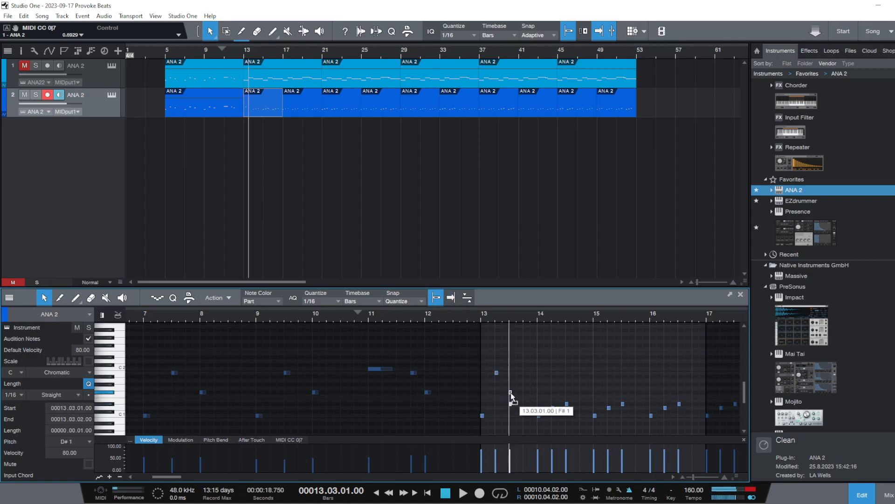
left_click(479, 315)
key("space")
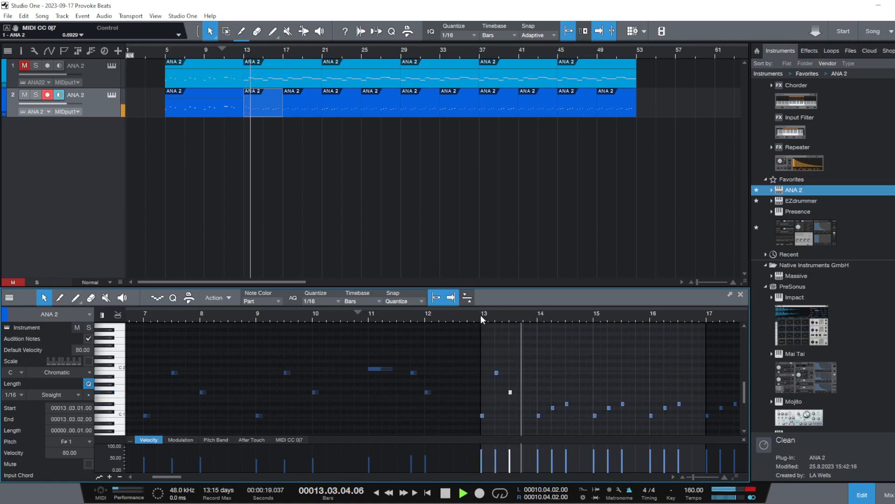
key("space")
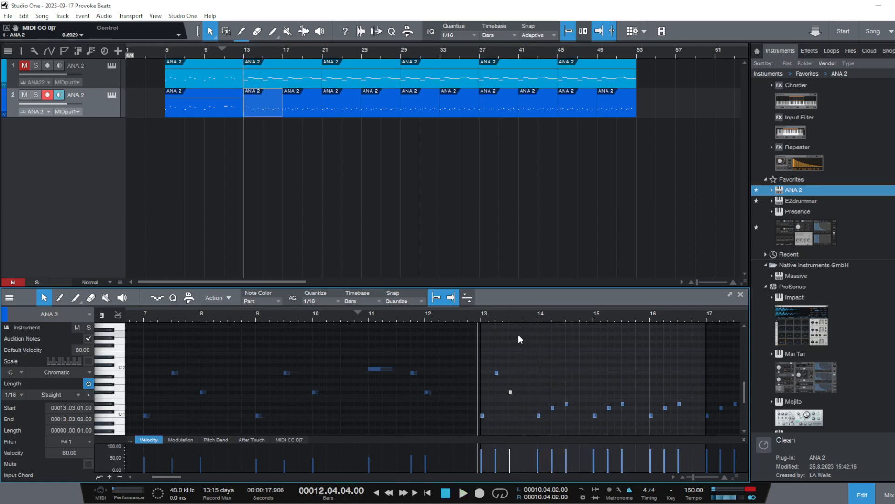
key("space")
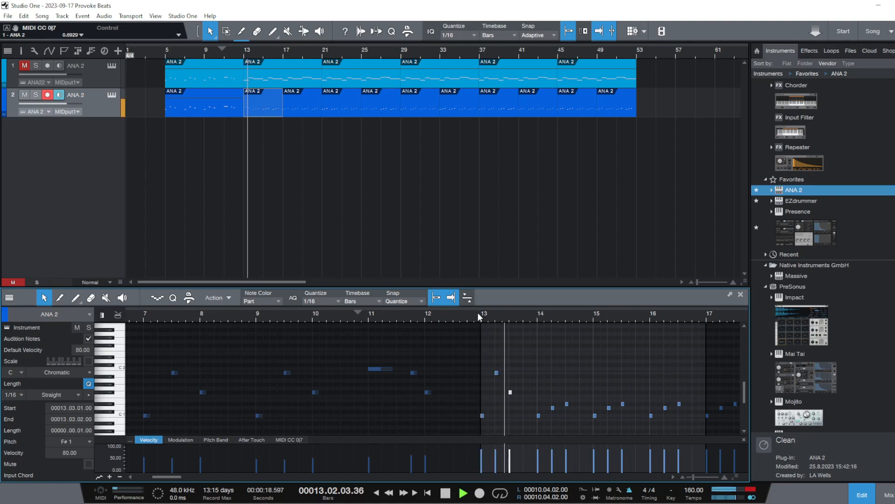
key("space")
Delete all the notes in bars 14 to 16 of the lower track's event
left_click_drag(536, 400, 690, 433)
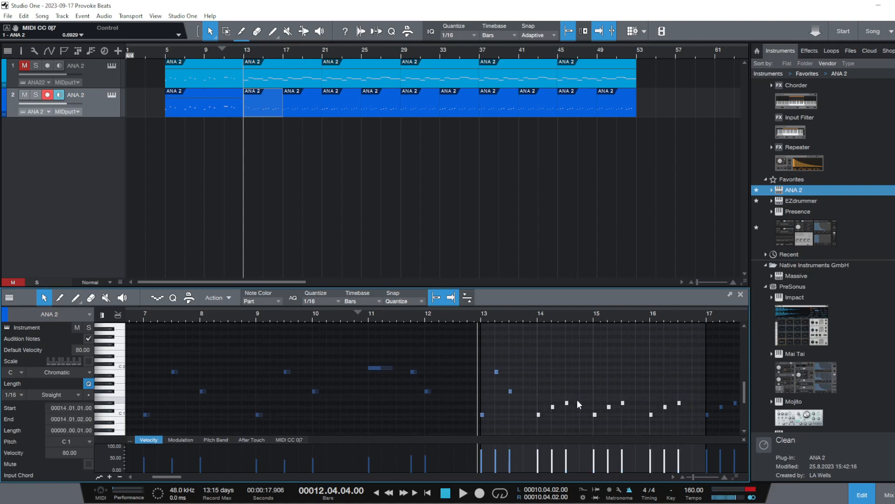
right_click(566, 403)
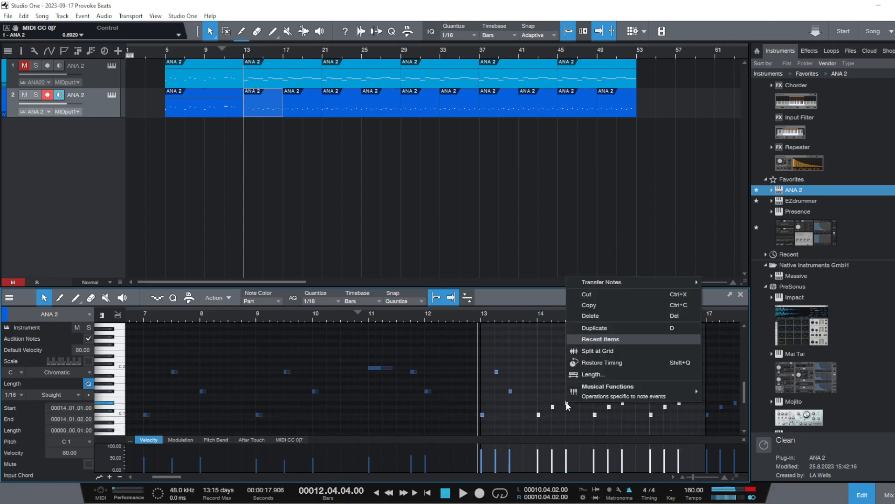
left_click(585, 318)
Duplicate bar 13's three notes into bar 14, and duplicate the notes of both bars into bars 15 and 16
left_click_drag(525, 435, 481, 364)
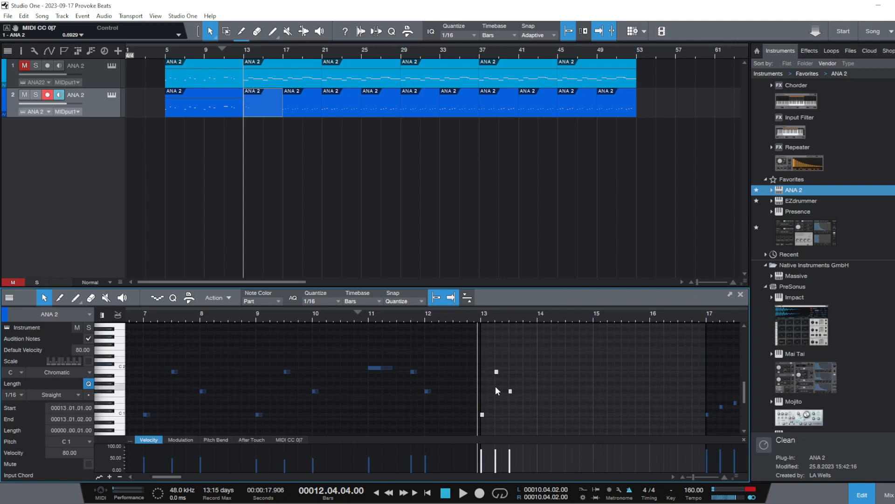
right_click(496, 372)
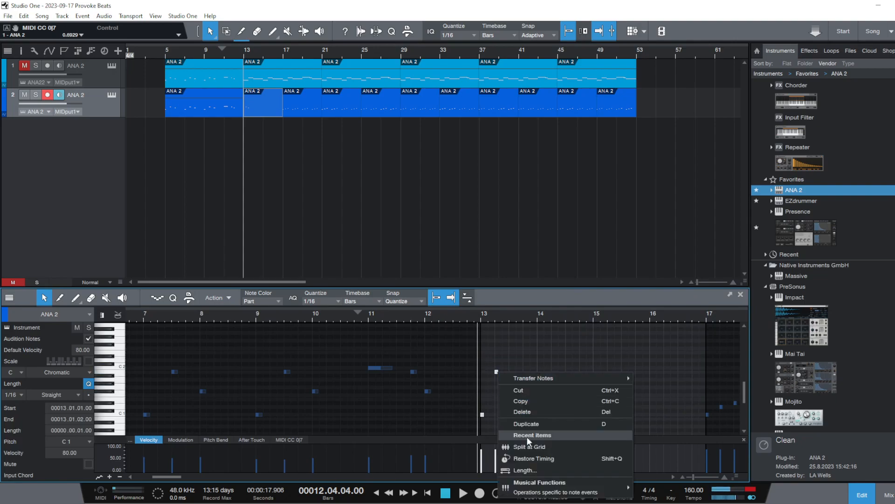
left_click(539, 423)
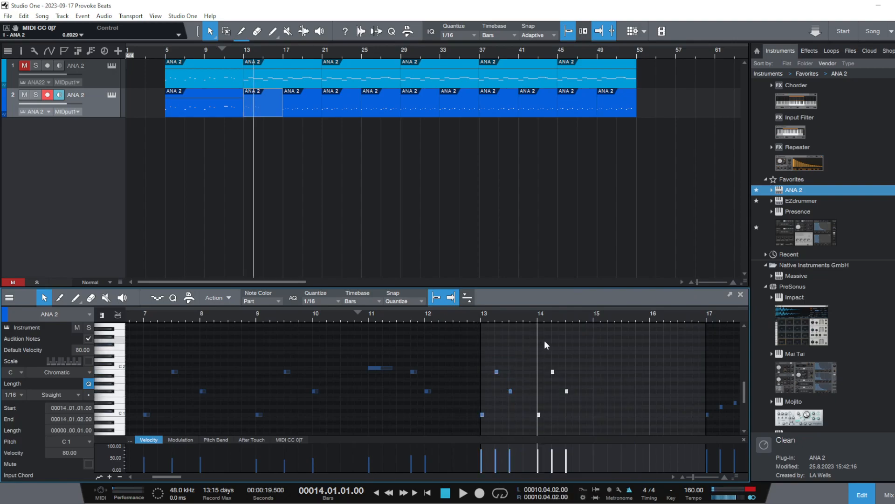
left_click_drag(587, 432, 472, 355)
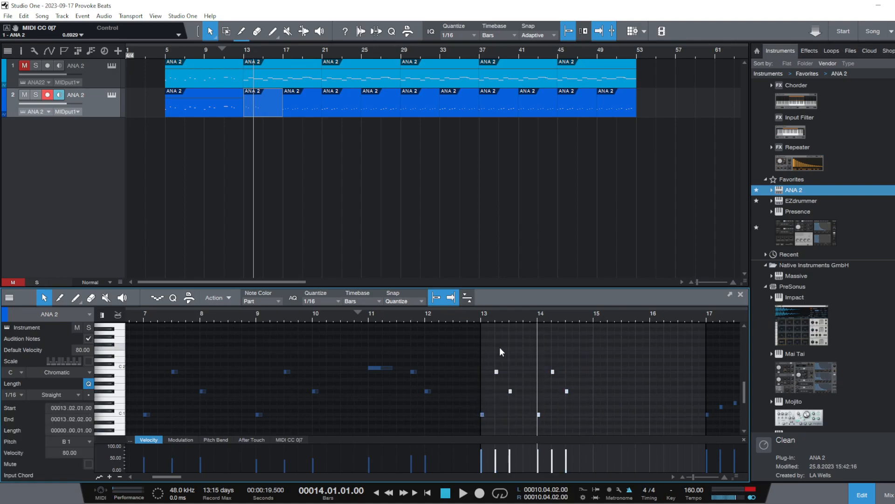
left_click_drag(609, 432, 475, 345)
key("d")
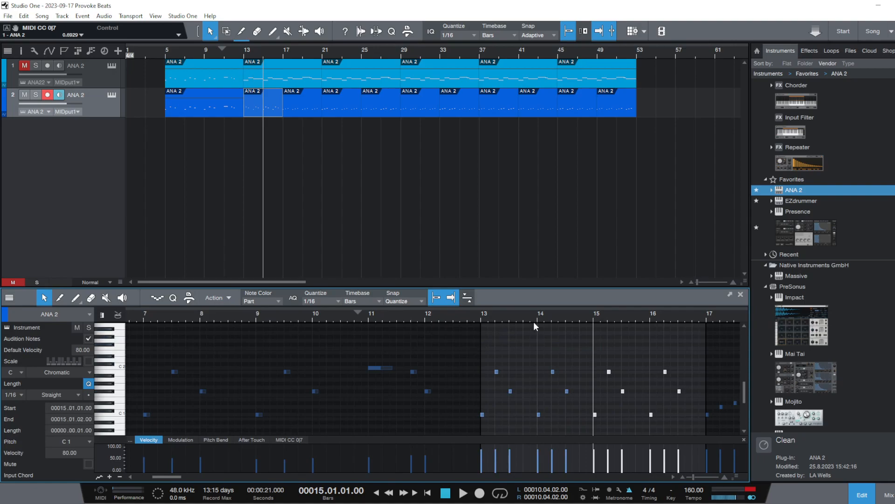
Delete the lower track's old events from bar 17 up to bar 37
left_click(304, 110)
right_click(305, 109)
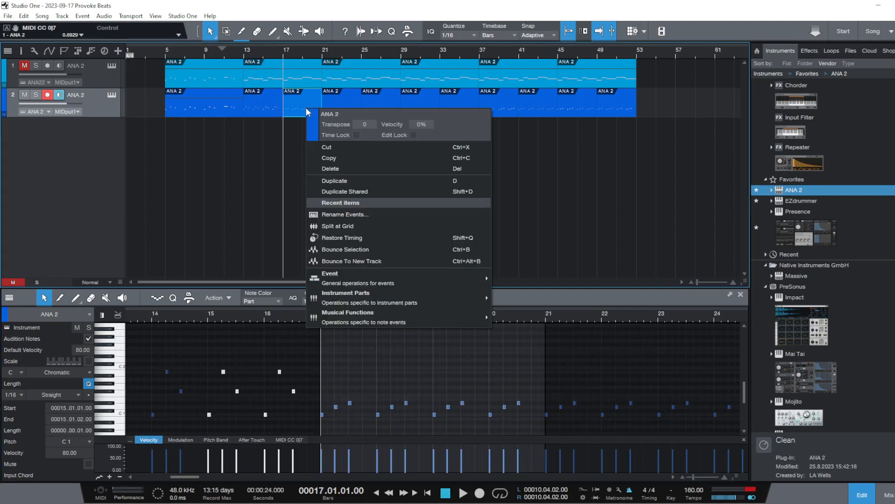
left_click(347, 168)
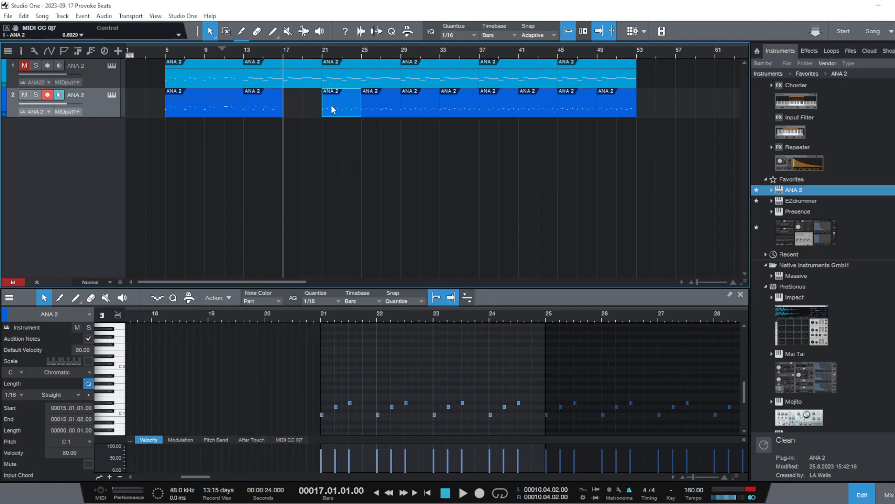
left_click_drag(411, 105, 446, 100)
right_click(446, 100)
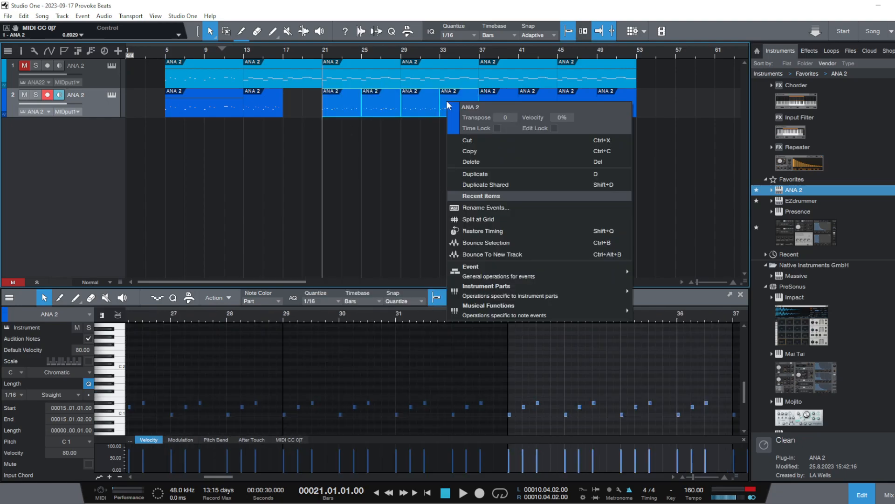
left_click(486, 160)
left_click(379, 163)
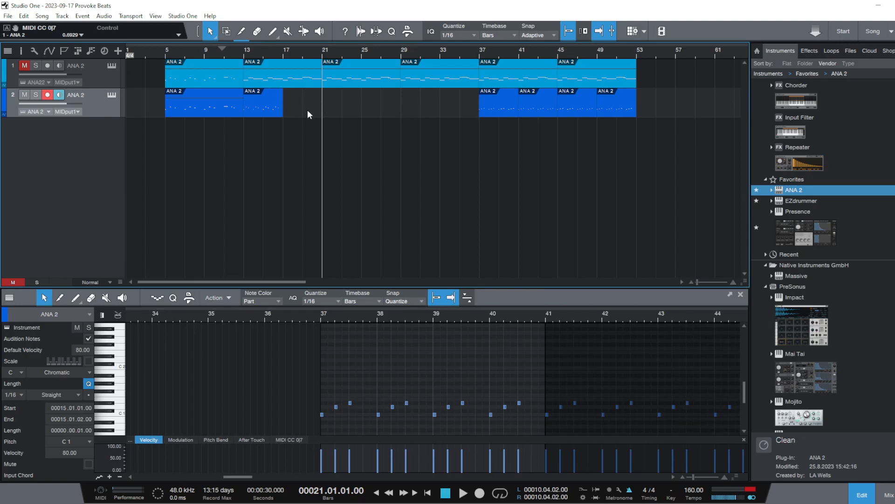
Duplicate the lower track's edited event at bar 13 three times, filling the track up to bar 29
left_click(264, 107)
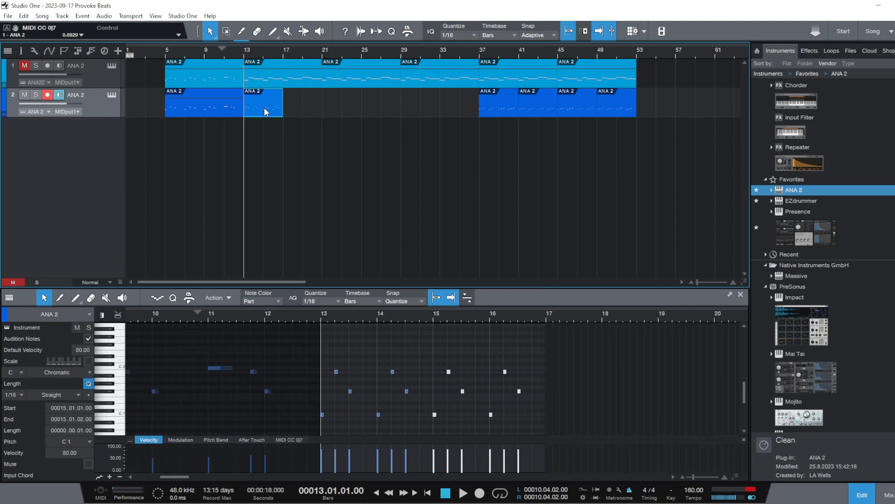
key("d")
key("d")
key("d")
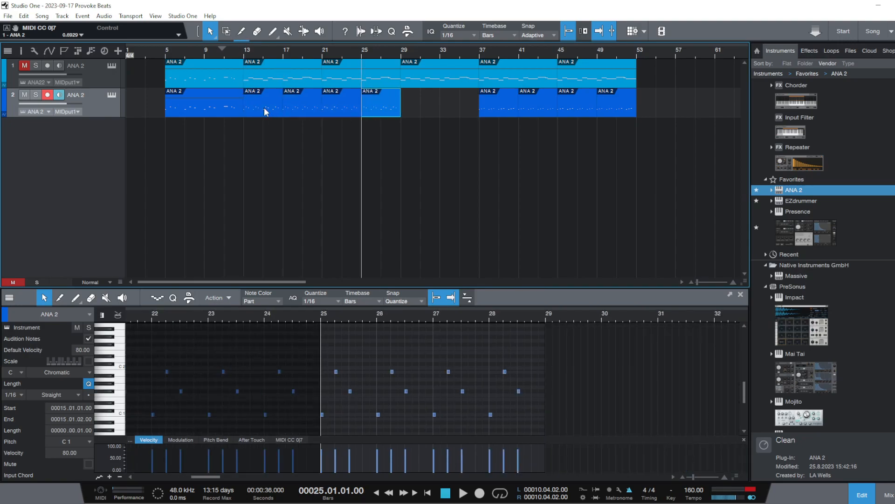
Play the lower track from bar 5 into the edited section, and stop playback
left_click(222, 52)
left_click(165, 53)
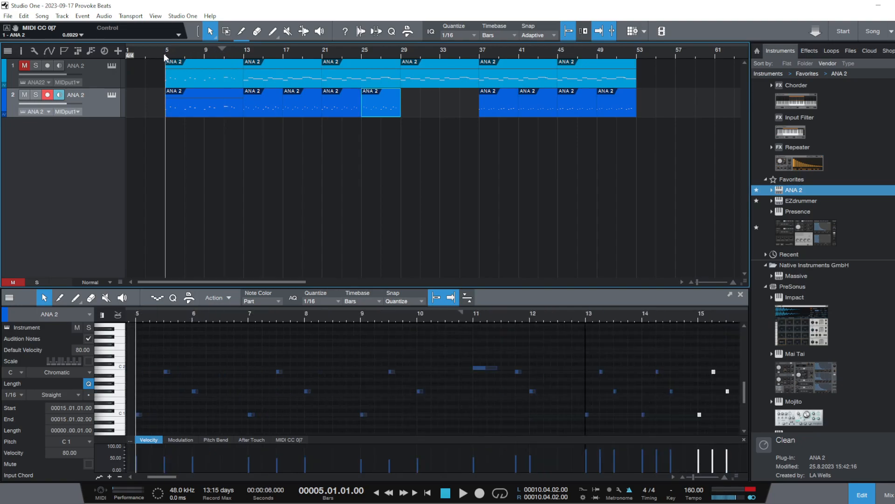
key("space")
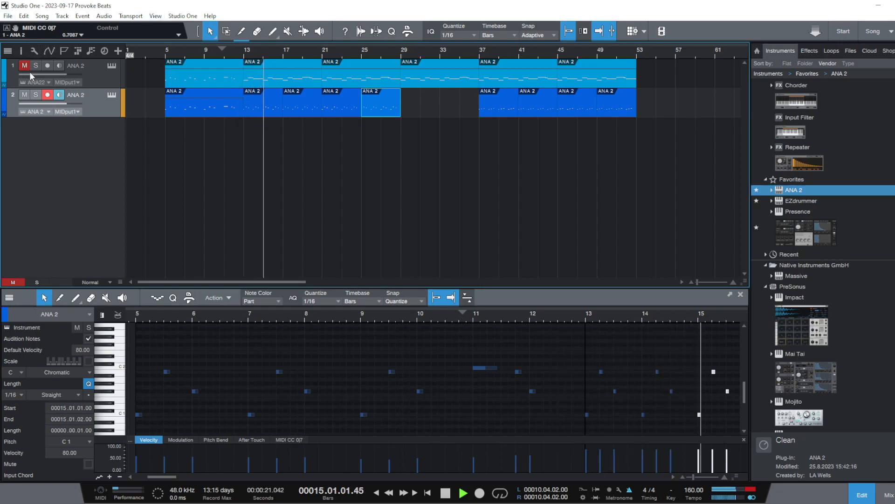
key("space")
left_click(208, 172)
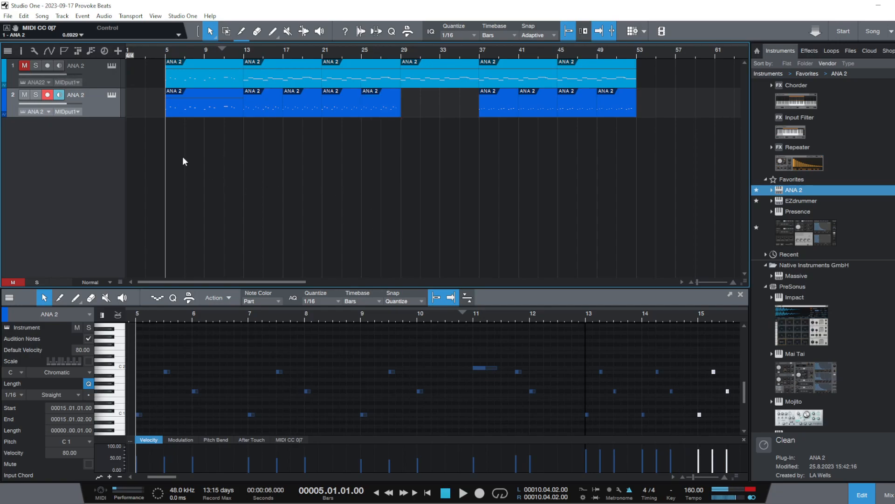
Open the lower track's instrument to check its preset, and rename the track star bell strings
left_click(111, 94)
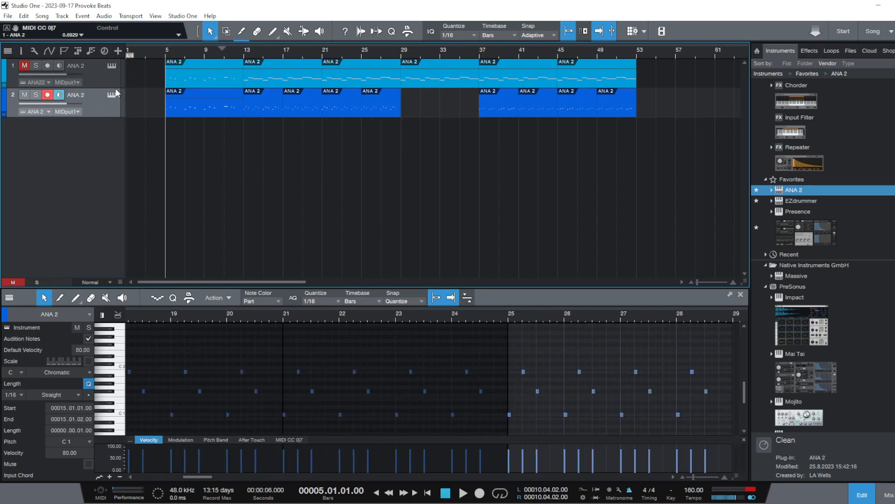
left_click(111, 95)
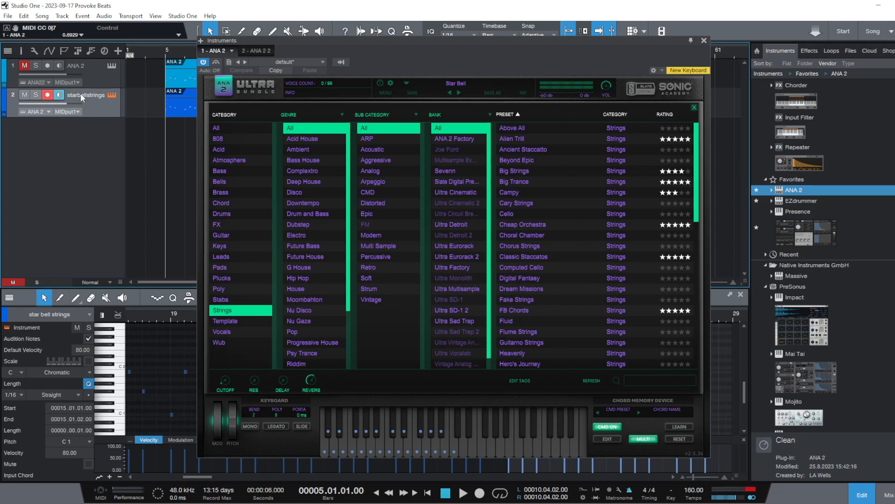
Check the upper track's instrument preset, rename the track big string strings, and close the instrument window
left_click(79, 68)
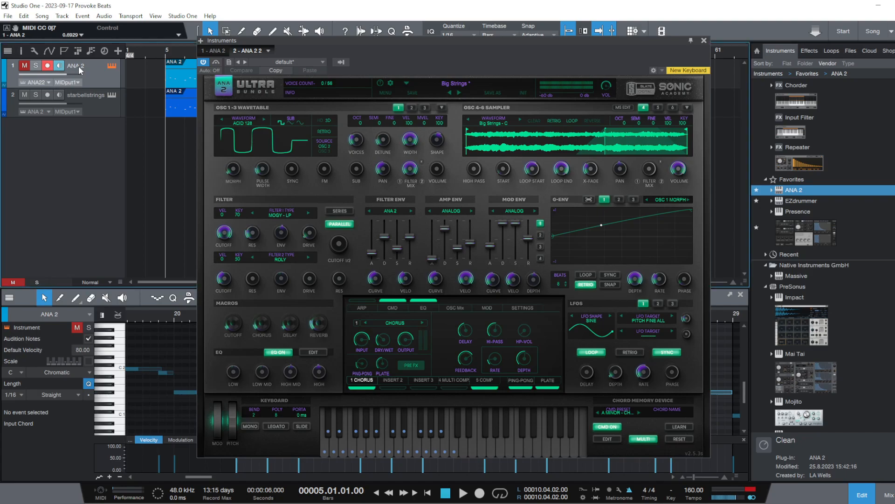
left_click(113, 66)
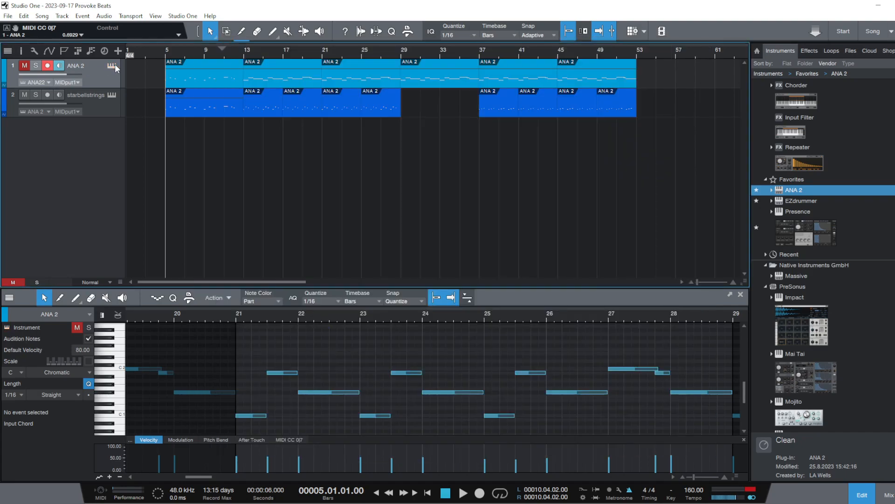
left_click(113, 65)
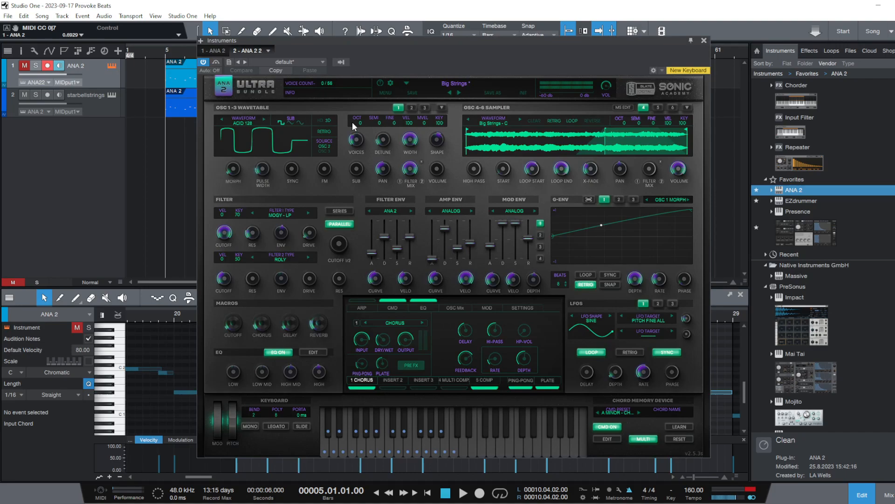
double_click(75, 66)
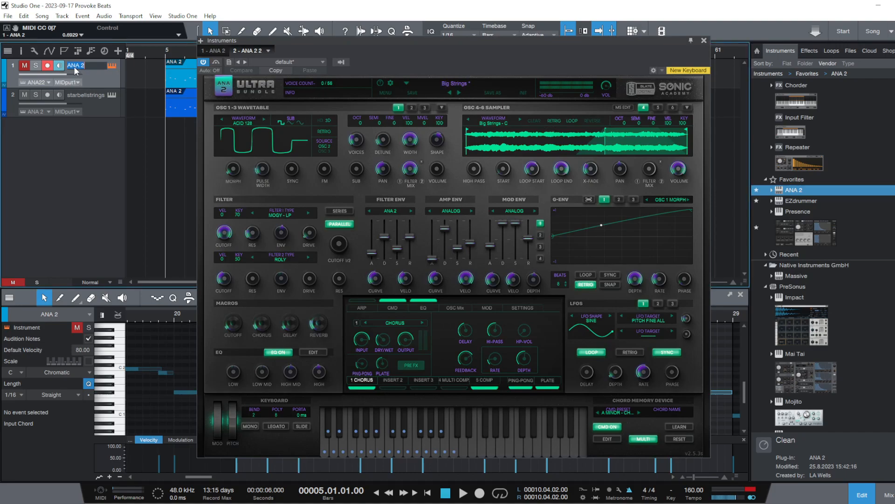
left_click(447, 82)
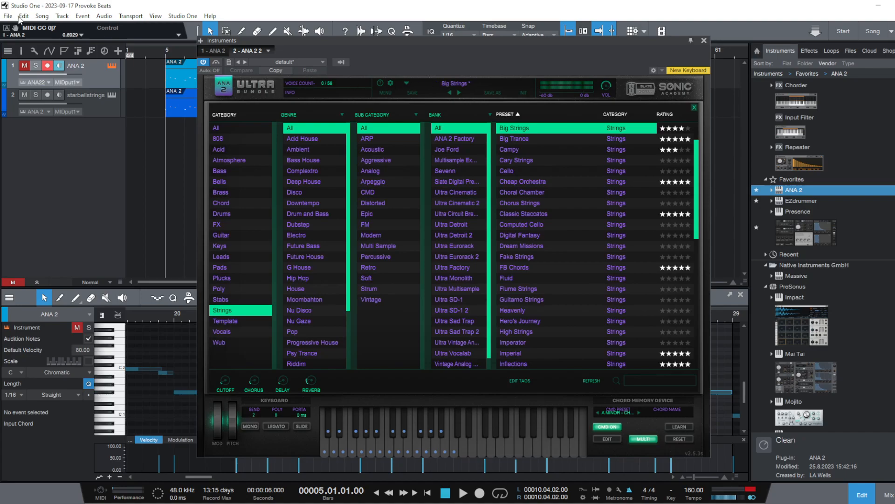
double_click(77, 66)
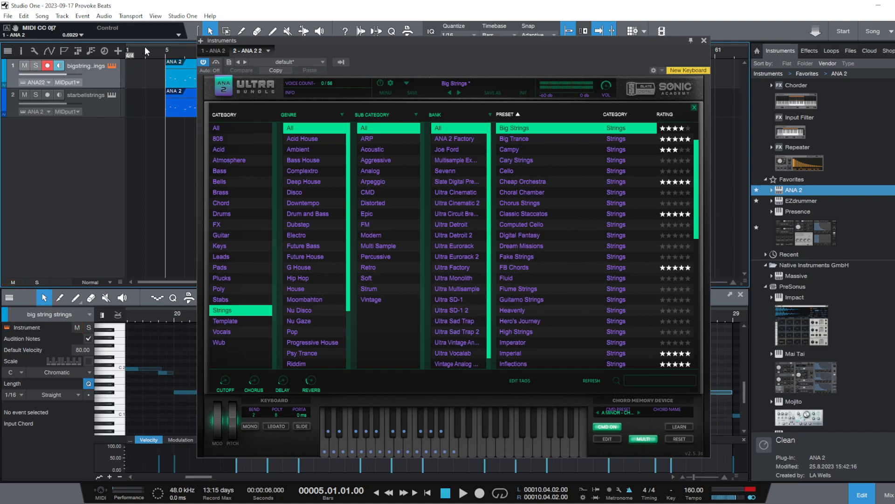
left_click(168, 45)
left_click(705, 40)
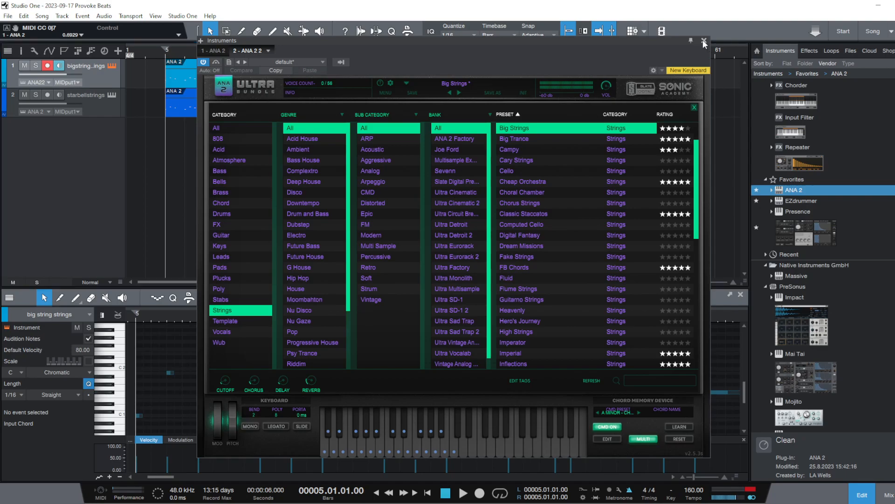
Play from bar 5 with the upper track briefly soloed, and lower the star bell strings track's volume
left_click(35, 67)
key("space")
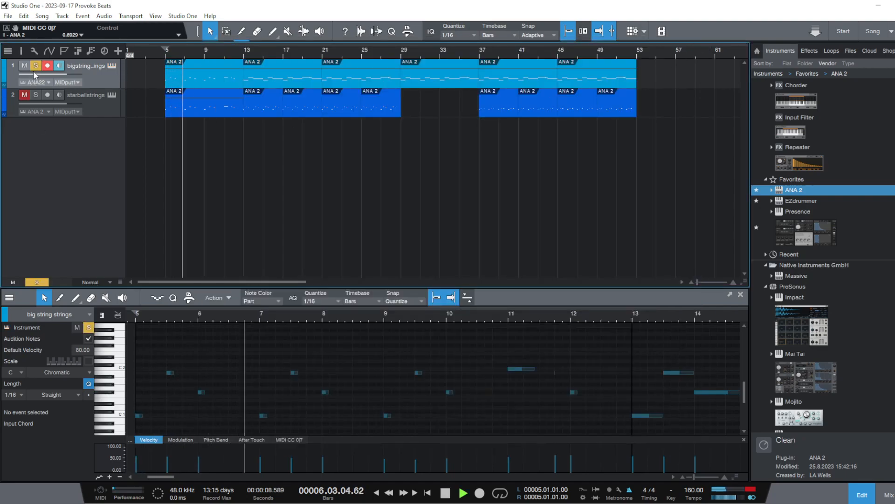
left_click(35, 67)
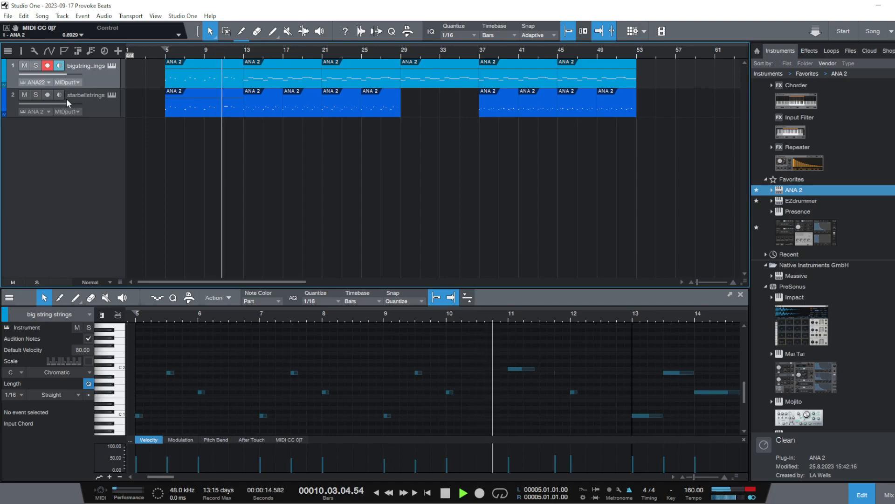
left_click_drag(65, 100, 50, 104)
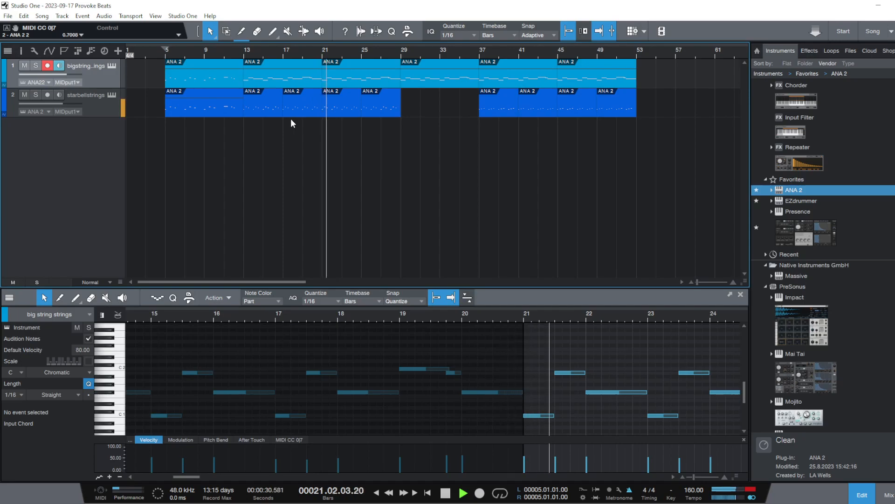
key("space")
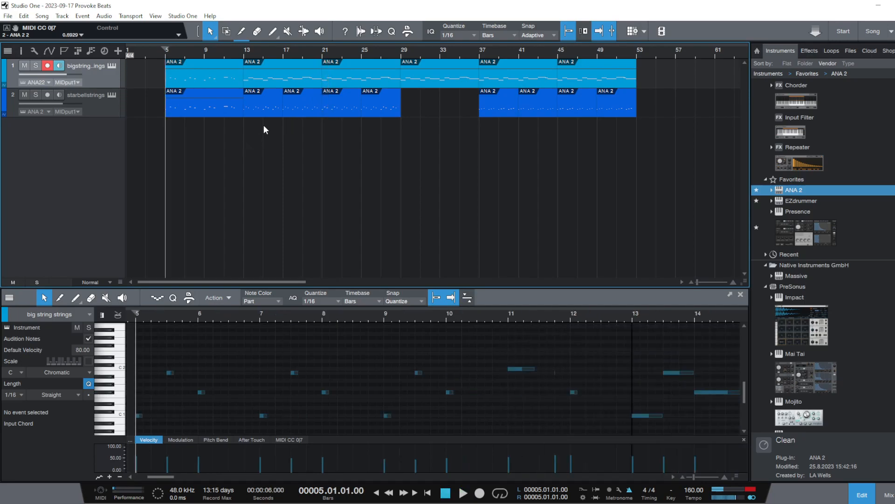
Move the lower track's edited events from bars 13–29 to bar 58 and rename them 1.1
left_click_drag(268, 121, 415, 108)
left_click_drag(459, 146, 695, 104)
right_click(695, 105)
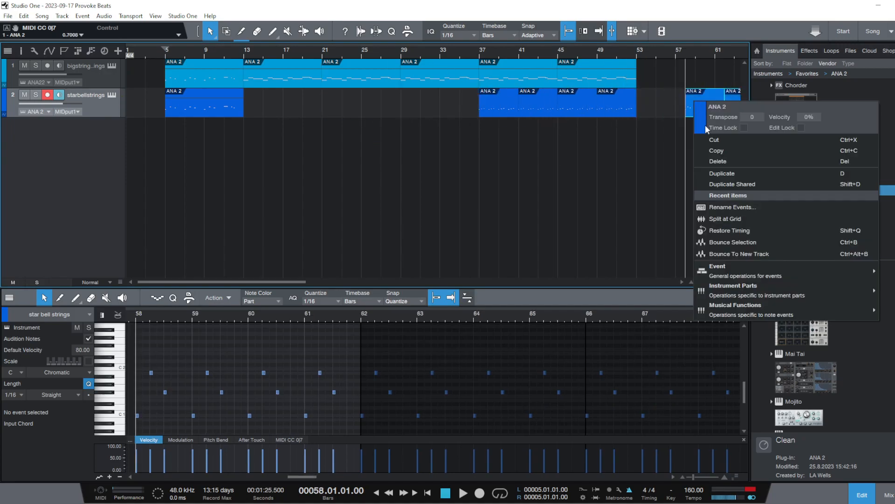
left_click(720, 203)
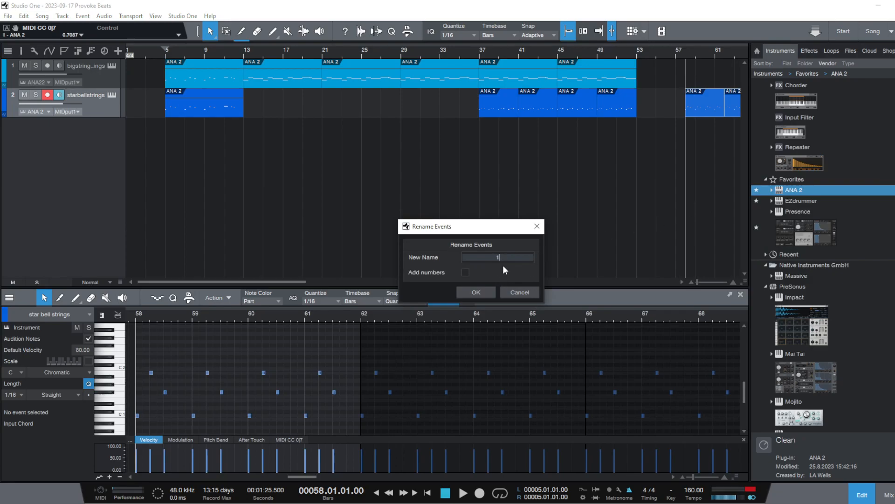
left_click(472, 291)
Rename the lower track's four events between bars 37 and 53 as 1
left_click_drag(446, 100, 640, 110)
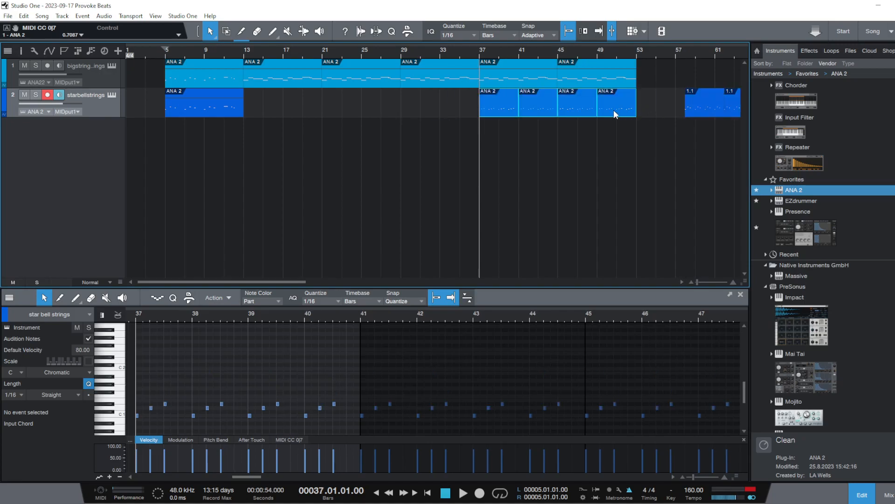
right_click(615, 112)
left_click(645, 218)
type("1")
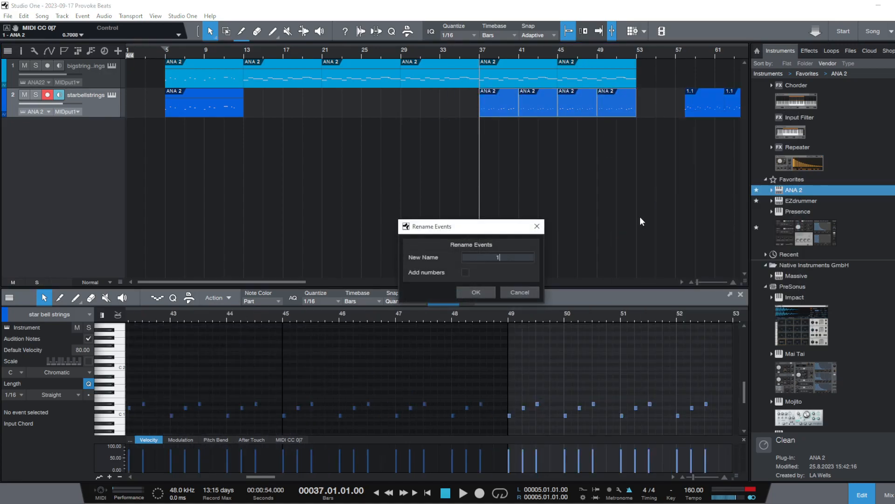
left_click(464, 292)
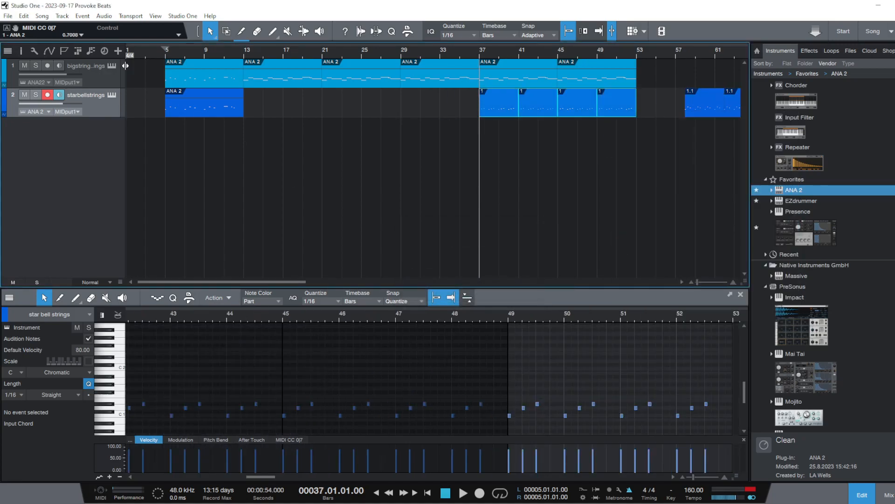
Rename the lower track's event at bar 5 as 2
right_click(183, 97)
left_click(256, 215)
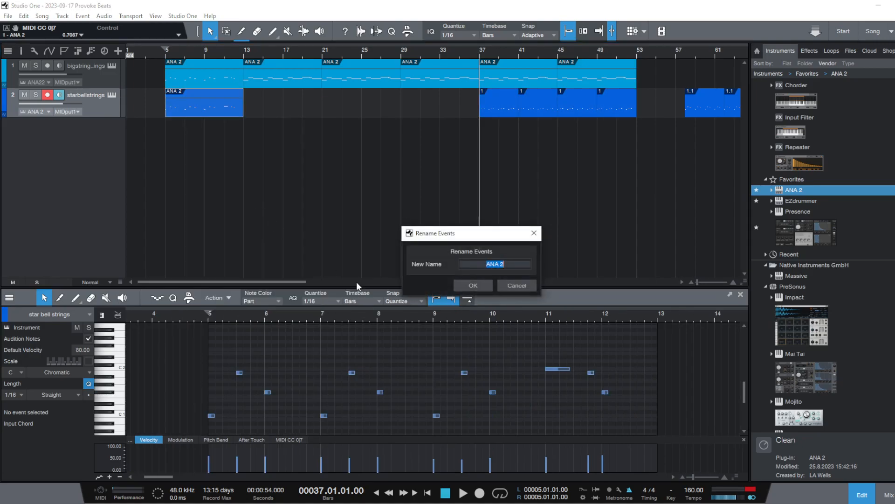
type("20")
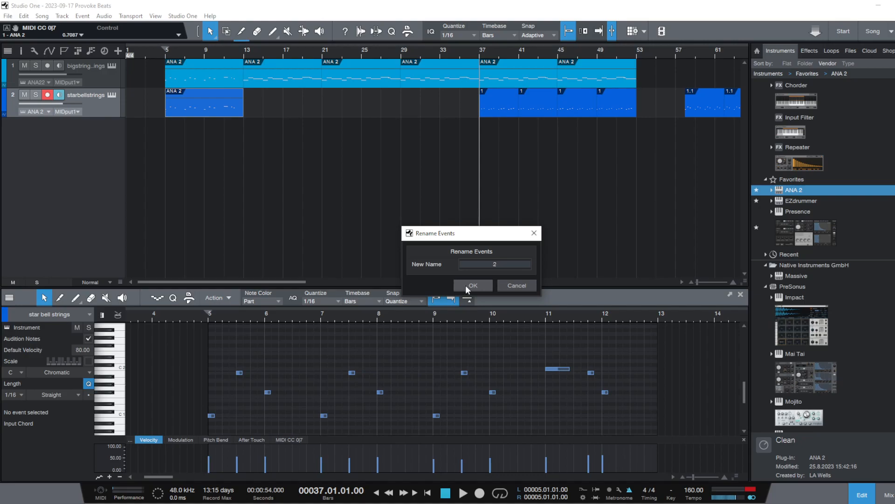
left_click(466, 286)
left_click(310, 181)
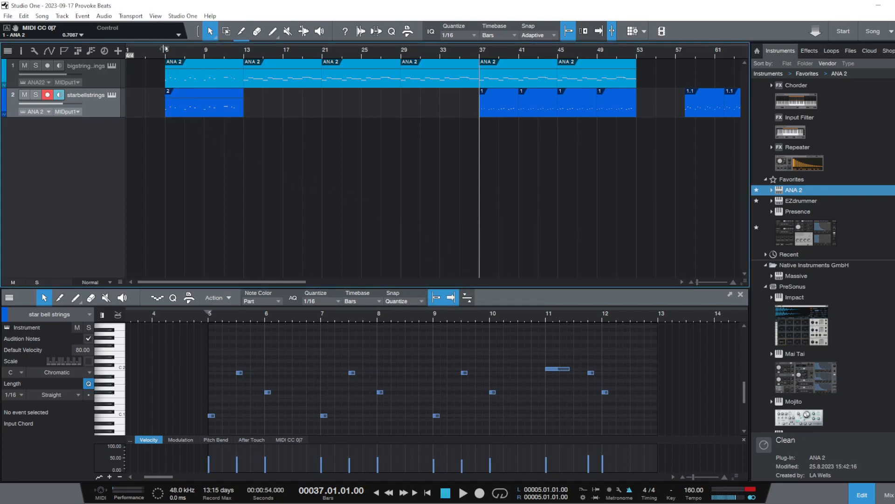
Play the arrangement from bar 5, replay it from the same point, and stop playback
key("f")
key("space")
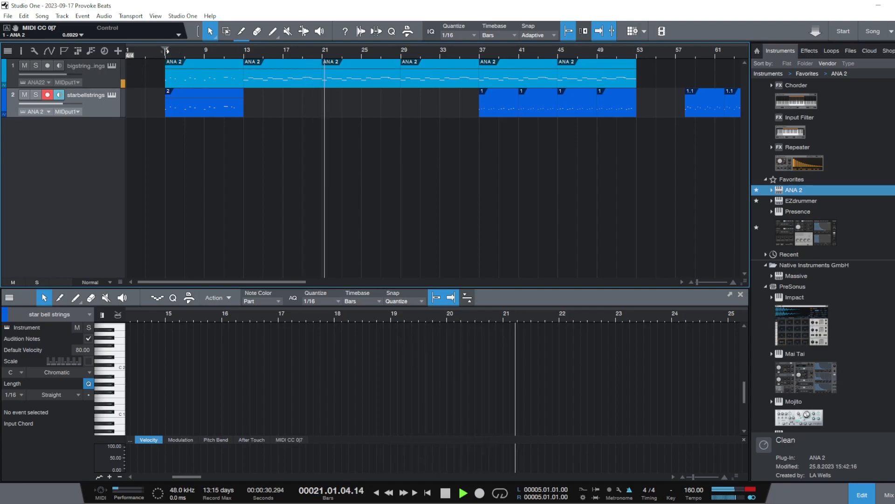
left_click(164, 51)
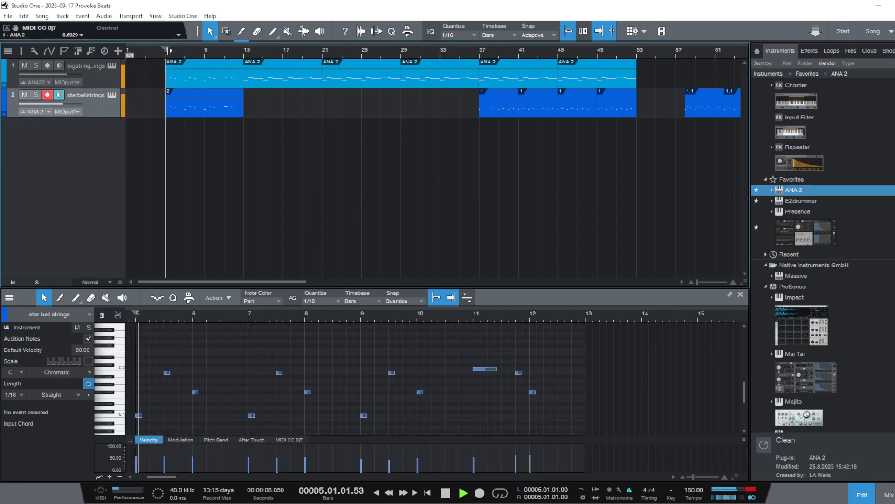
double_click(232, 53)
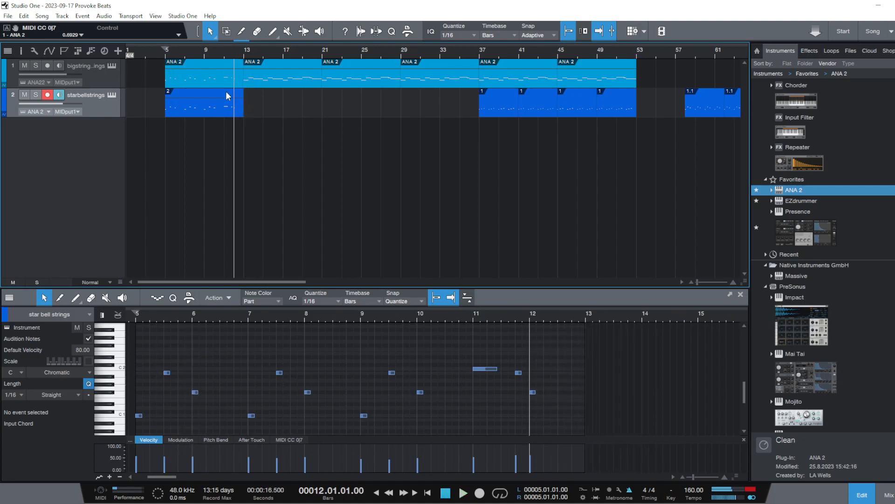
Duplicate the lower track's event 2 at bar 5 twice, filling the track up to bar 29
left_click(217, 108)
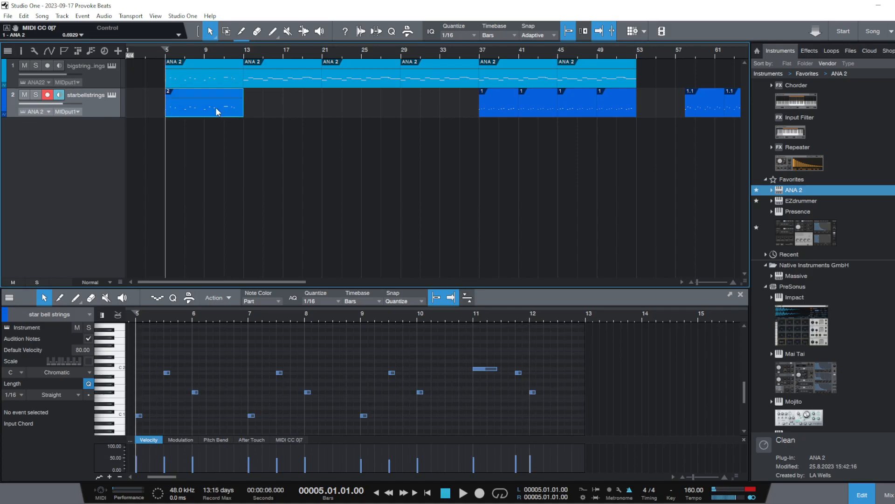
key("d")
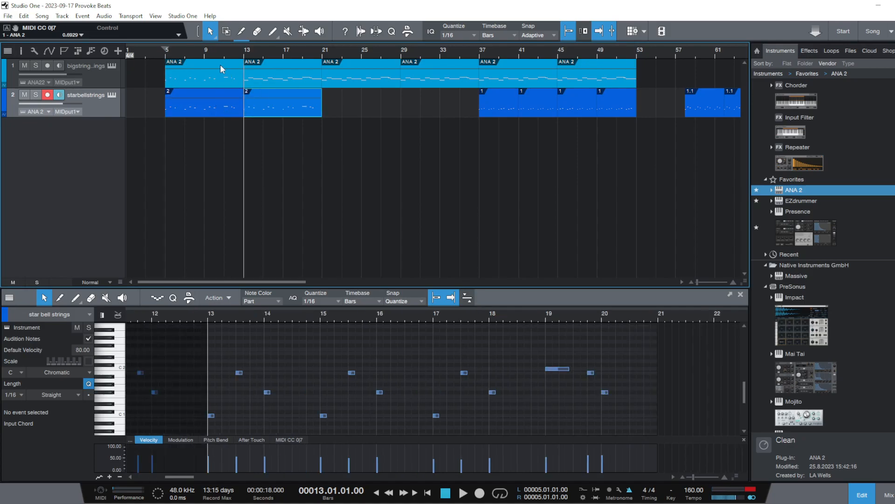
key("d")
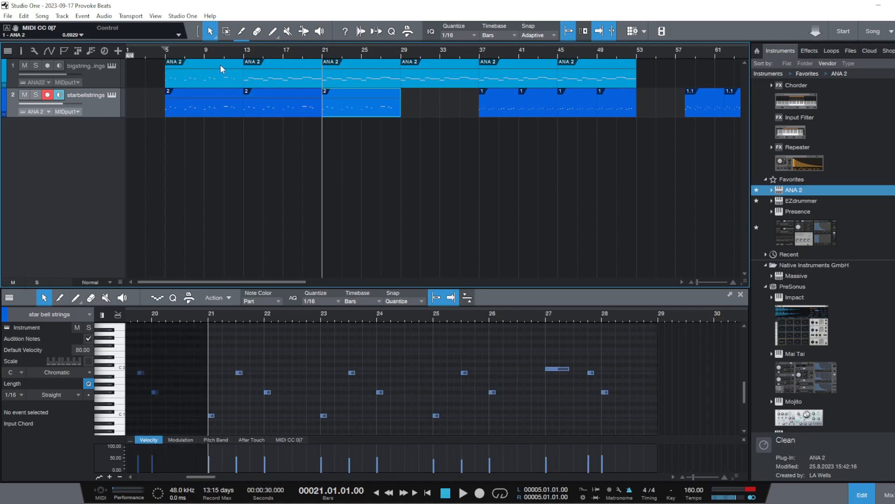
Play both tracks from bar 13, from bar 5 and from bar 37 to compare the sections
left_click(246, 52)
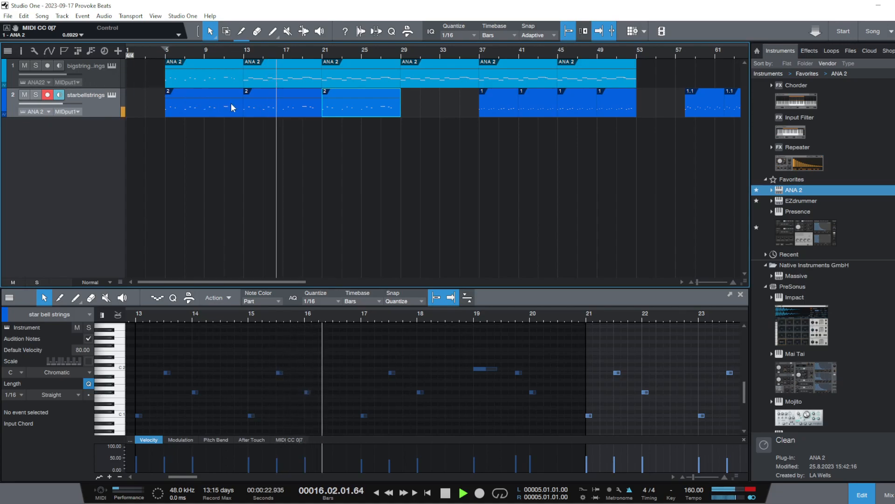
left_click(165, 52)
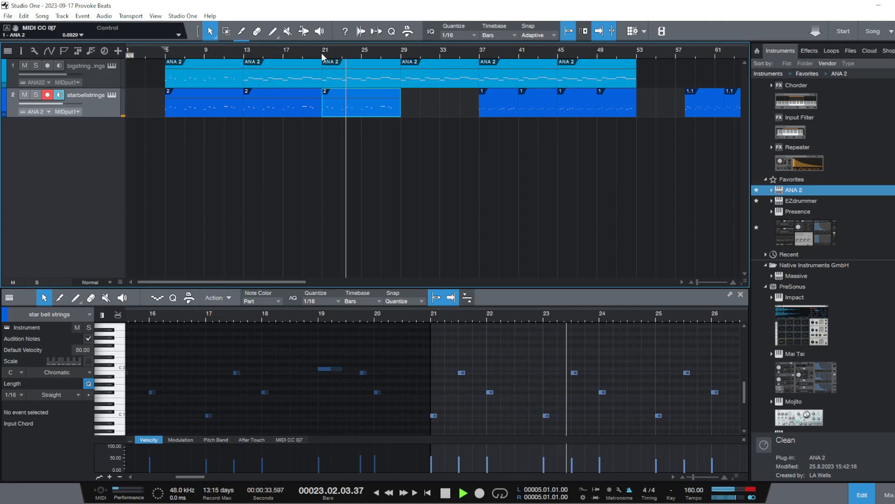
left_click(463, 163)
key("space")
left_click(482, 52)
key("space")
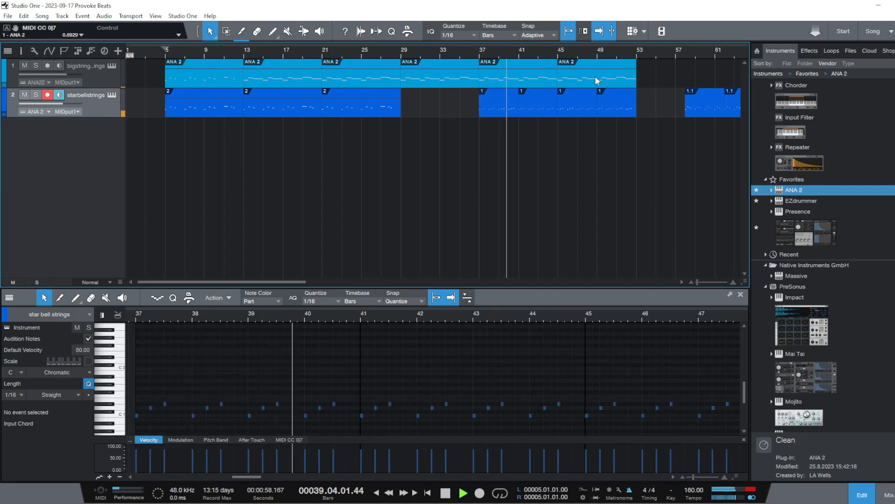
key("space")
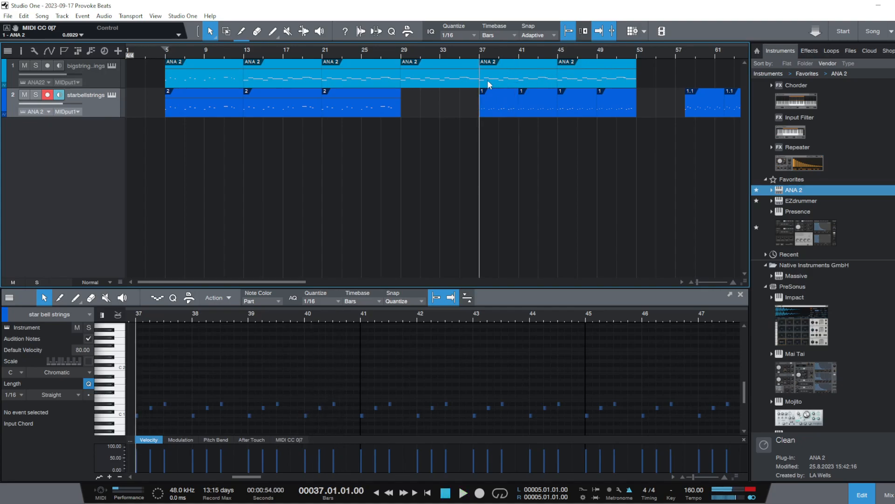
Delete the upper track's ANA 2 event at bar 37
left_click(511, 76)
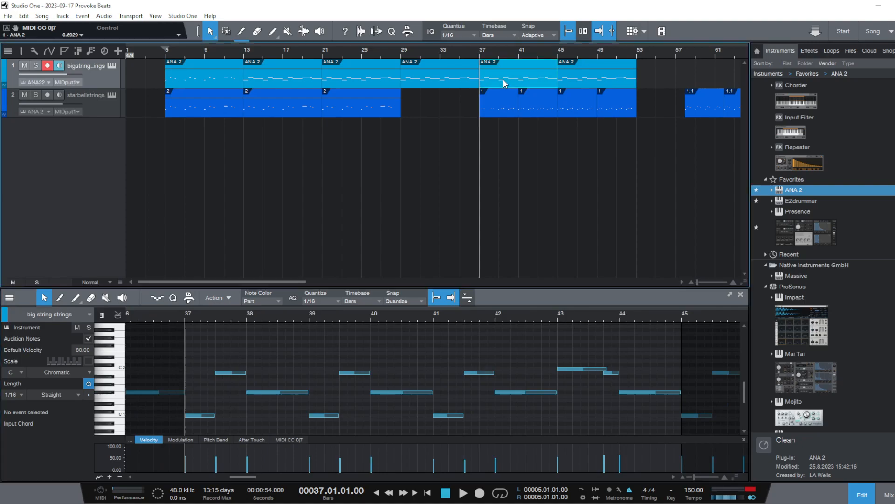
right_click(509, 79)
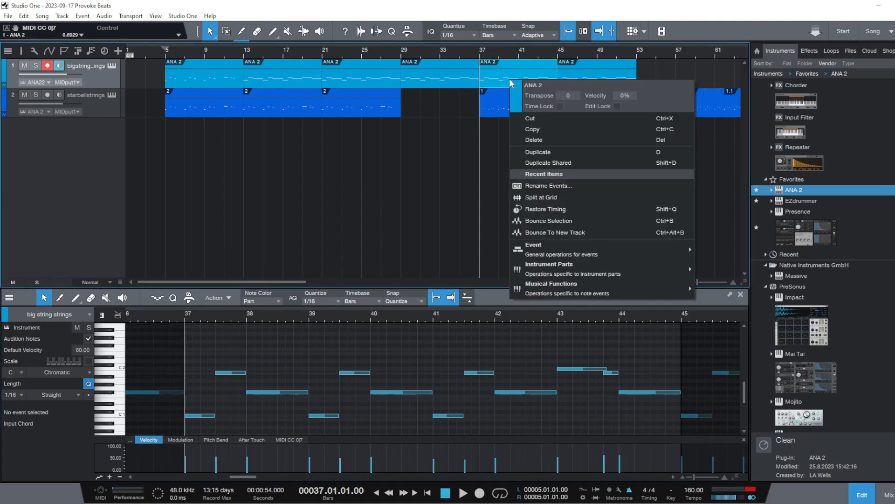
left_click(531, 140)
Move the lower track's bar 37 event onto the upper track and its bar 41 event to bar 37, and duplicate both to bar 41
left_click_drag(499, 97, 499, 72)
left_click_drag(544, 112, 504, 107)
key("space")
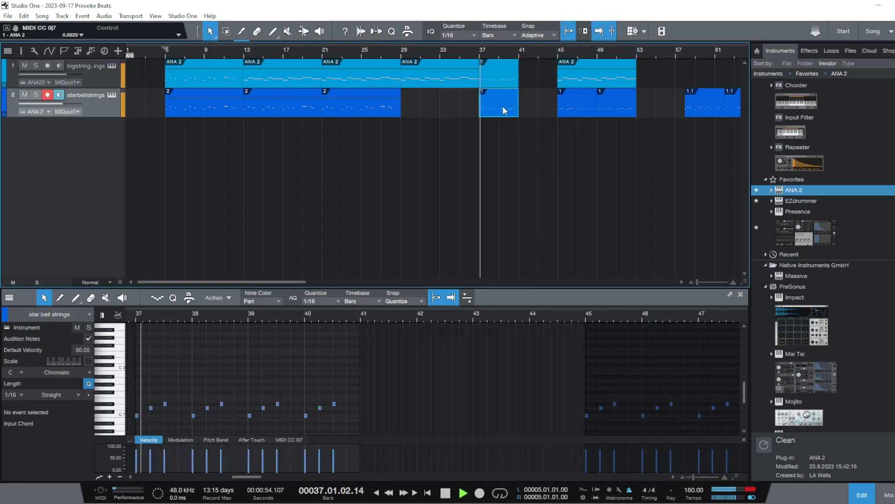
key("space")
left_click(494, 74)
key("d")
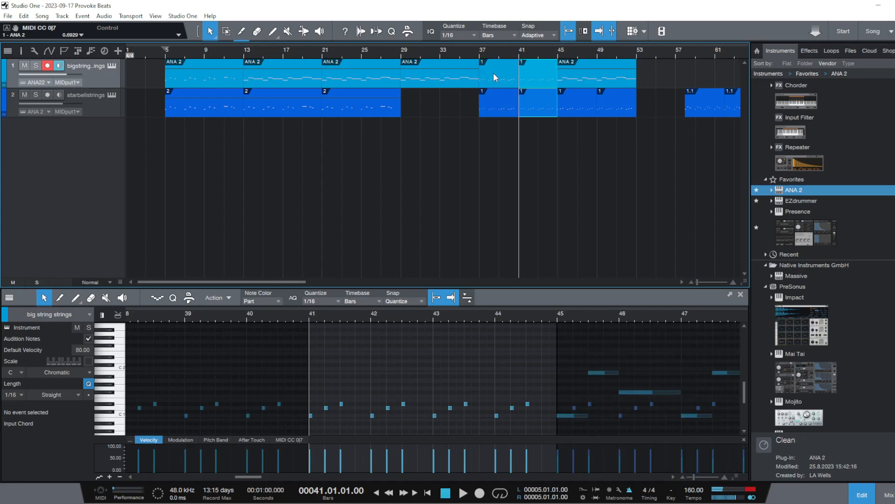
Place a copy of the upper track's bar 45 ANA 2 event near bar 60 and remove the event at bar 45
left_click(612, 71)
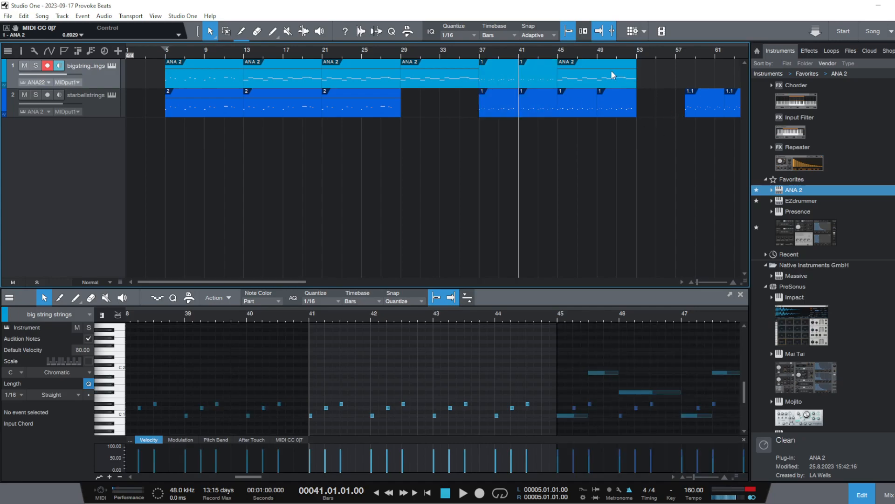
right_click(595, 71)
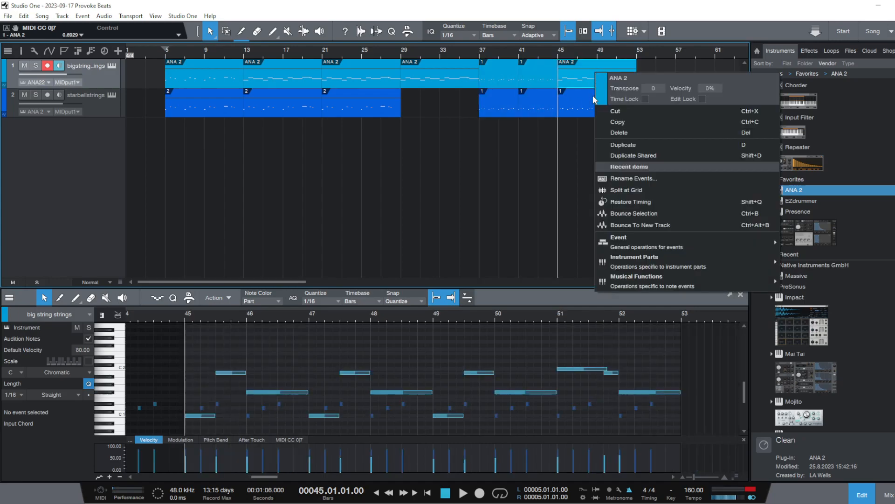
left_click(619, 147)
right_click(666, 66)
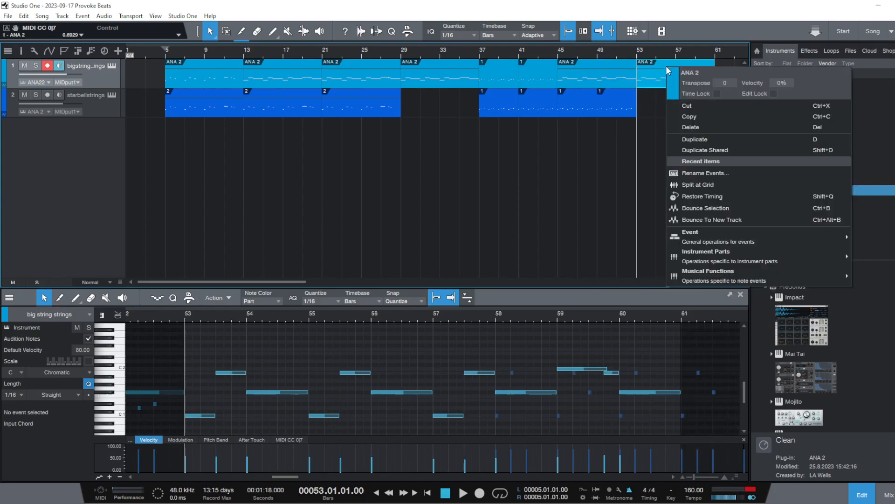
left_click(674, 129)
right_click(612, 74)
left_click(619, 137)
Duplicate the upper track's two events named 1 at bars 37 and 41 to fill bars 45 to 53
left_click(530, 68)
left_click(506, 70, "shift")
key("ctrl+d")
Play both tracks from bar 37 and from bar 5 to compare the sections
left_click(480, 49)
key("space")
key("f")
left_click(463, 49)
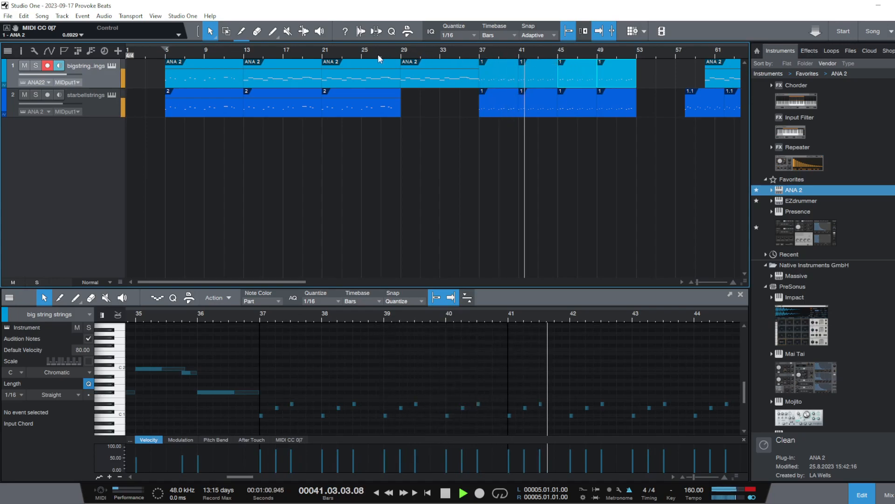
left_click(165, 55)
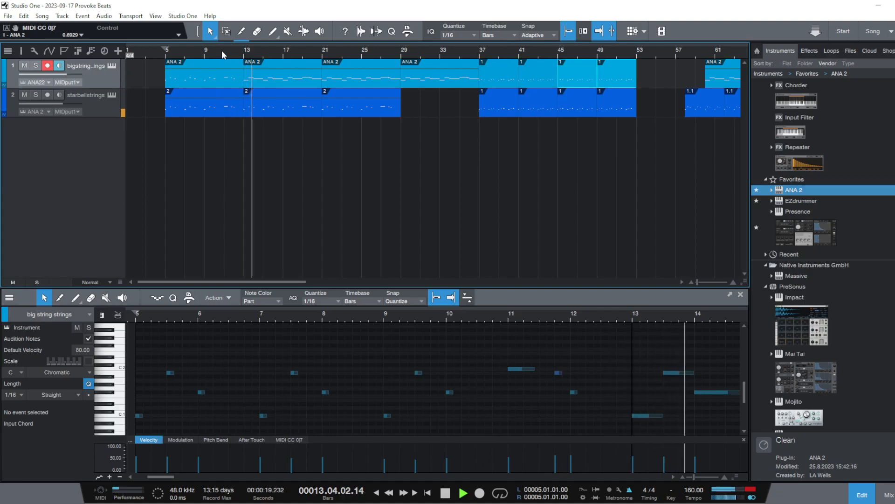
key("space")
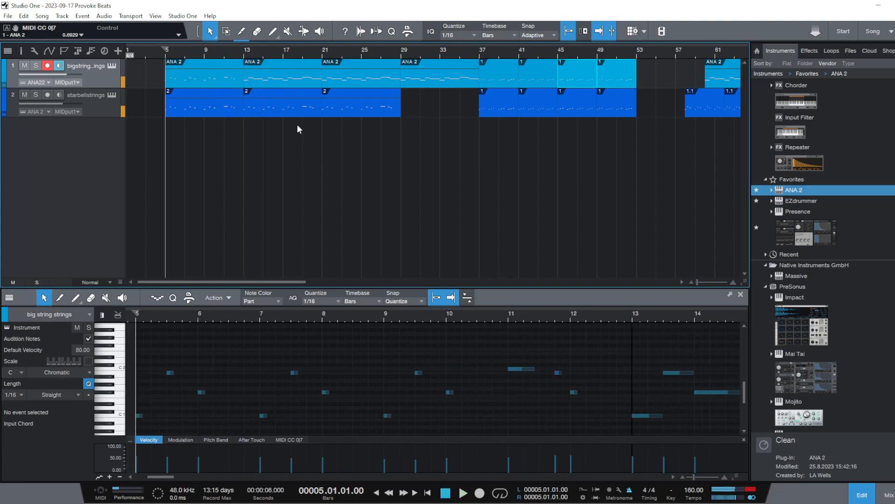
Rename the upper track's ANA 2 event at bar 5 as 2
left_click_drag(195, 134, 201, 84)
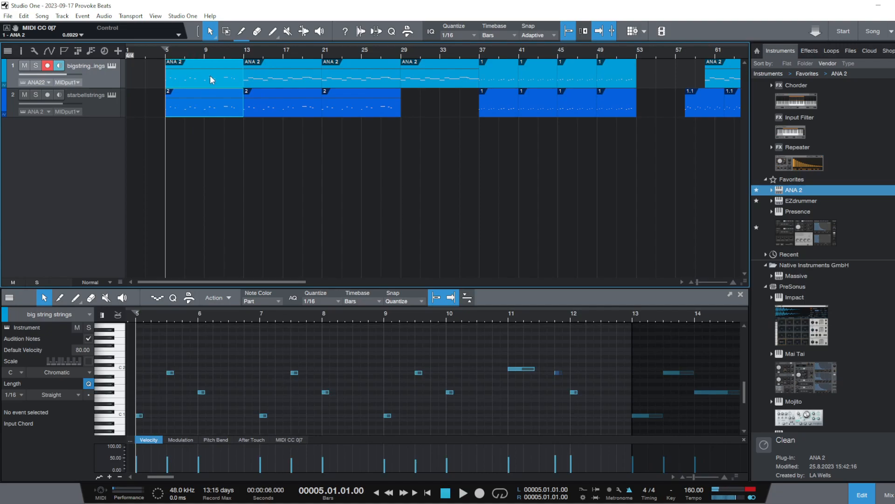
right_click(211, 80)
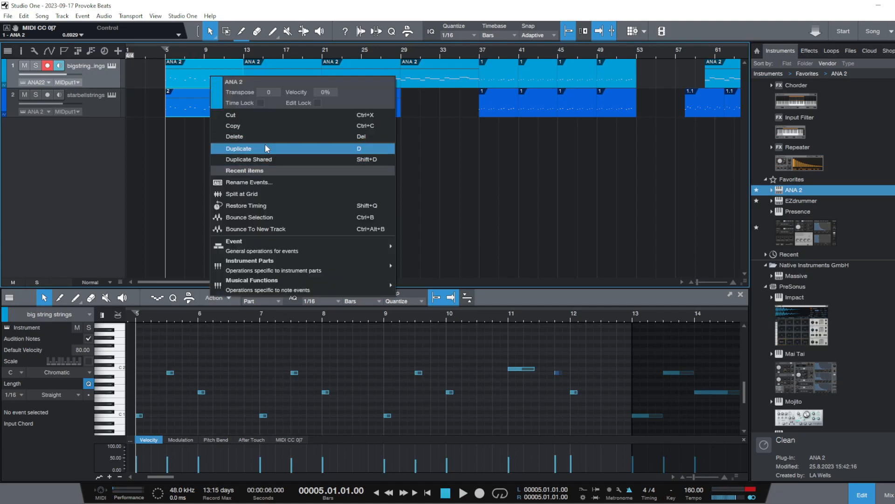
left_click(237, 125)
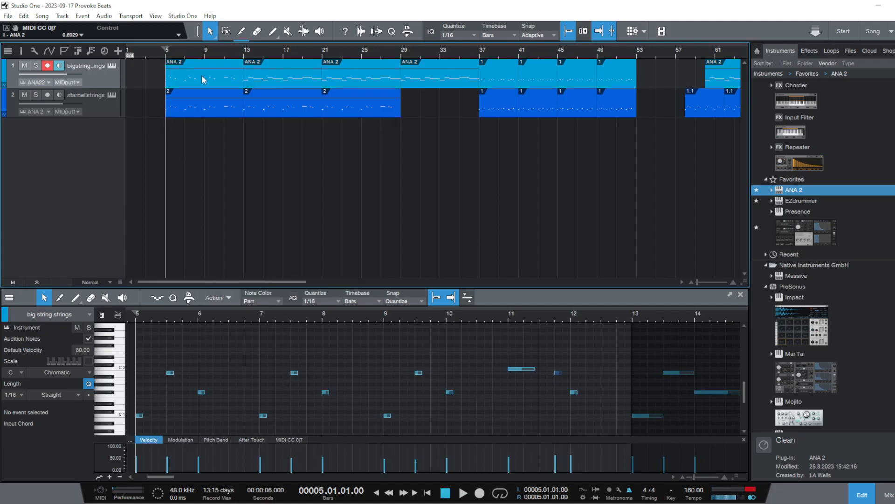
right_click(203, 77)
left_click(265, 184)
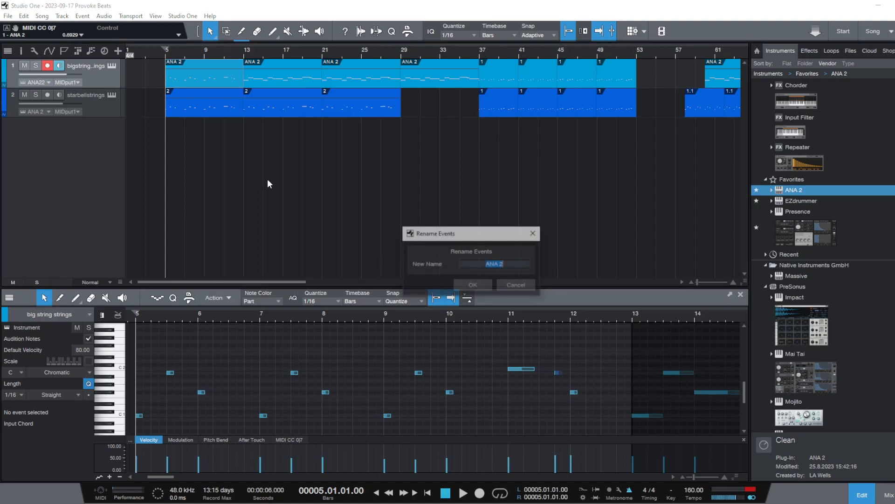
type("2")
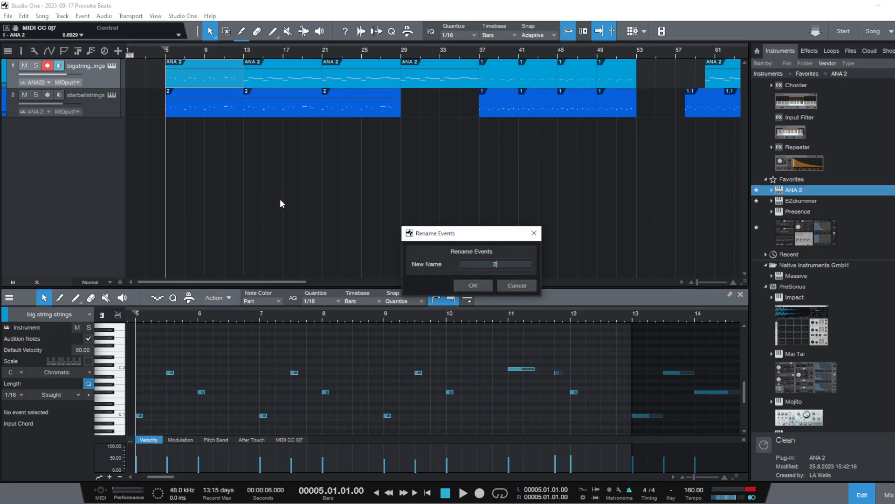
left_click(477, 288)
Rename the upper track's three ANA 2 events at bars 13, 21 and 29 as 3
left_click(436, 77)
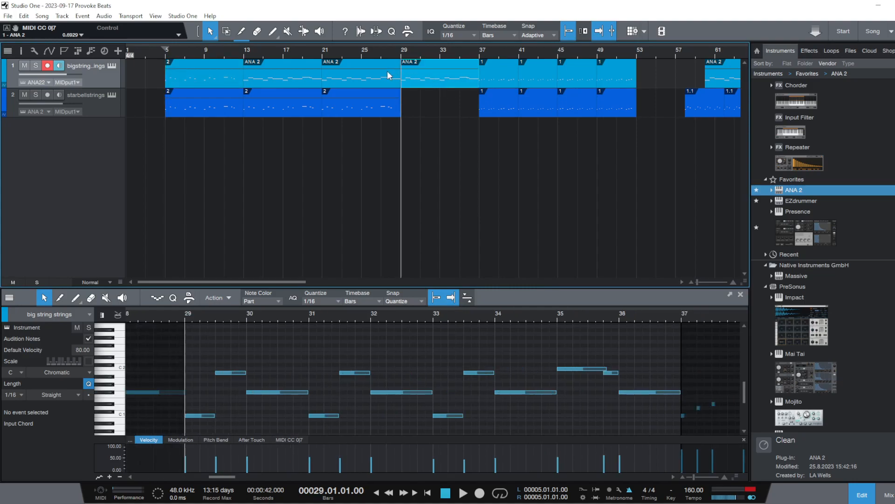
left_click(366, 75)
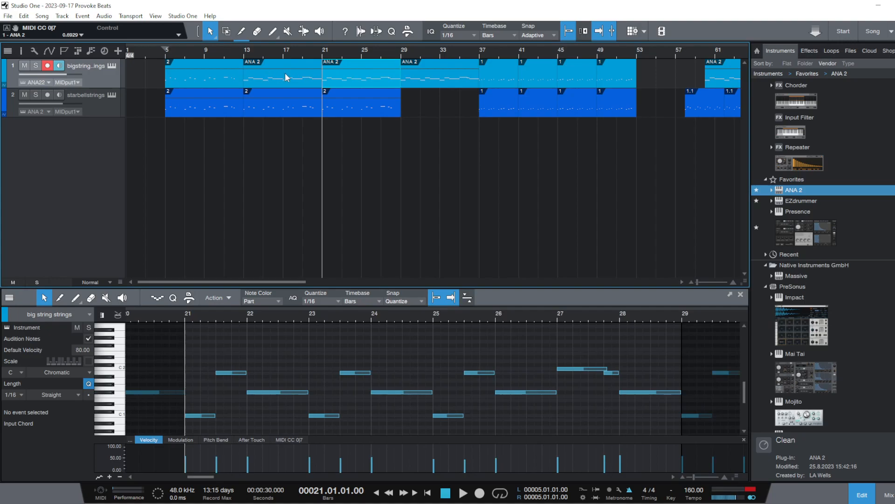
left_click(285, 74)
left_click(363, 69)
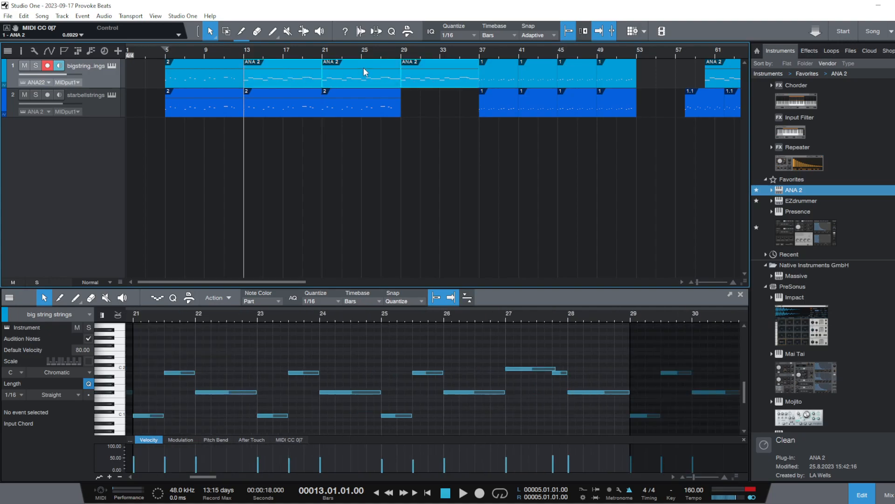
right_click(361, 70)
left_click(413, 178)
type("2")
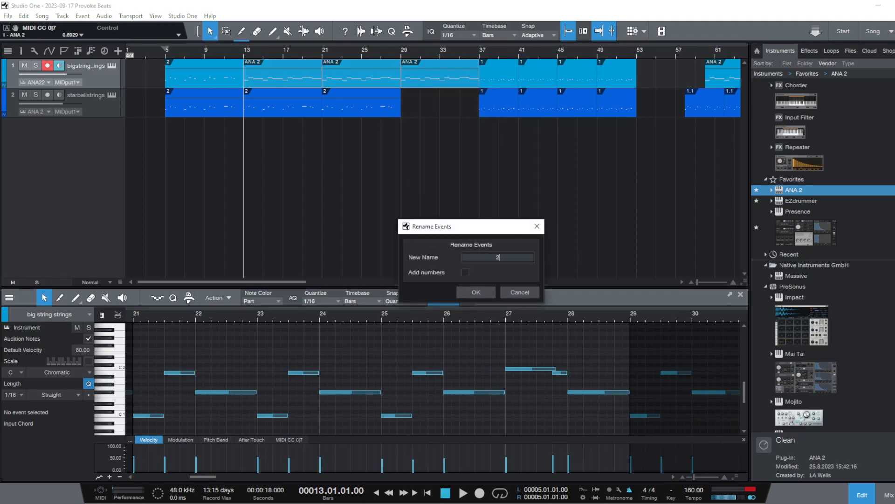
left_click(475, 292)
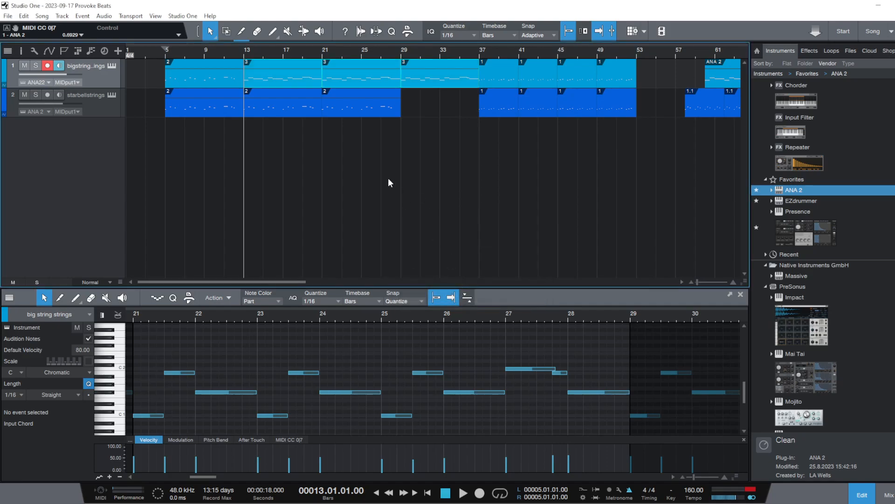
Play the renamed arrangement on both tracks from bar 5
left_click(162, 51)
key("space")
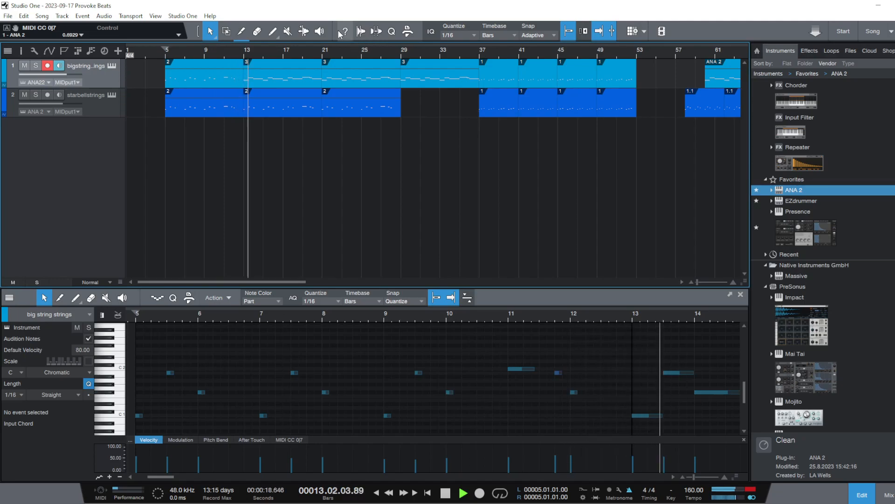
key("space")
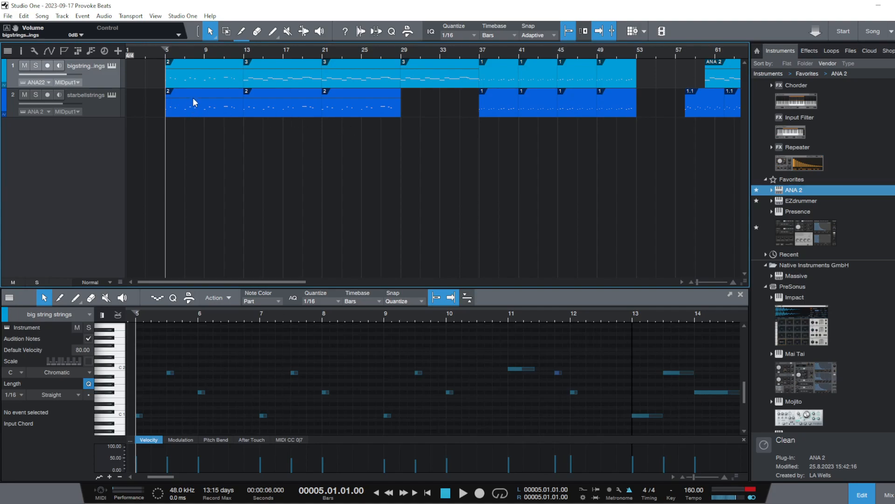
Add ANA 2 from the instrument favorites as a third track, moving its window clear of the track events
key("space")
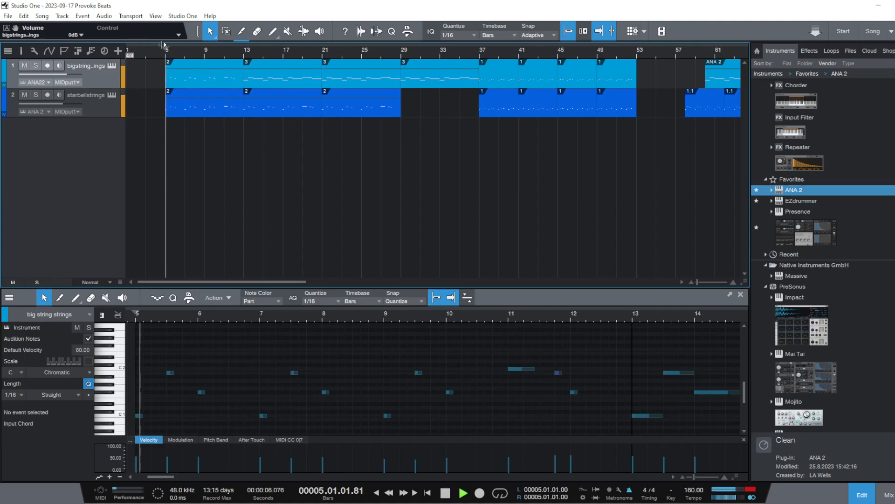
left_click(788, 191)
left_click_drag(788, 195, 31, 181)
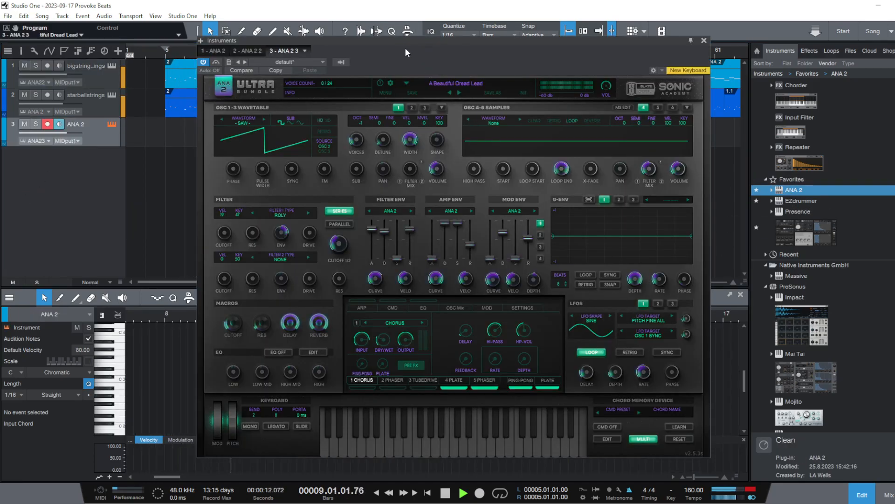
left_click_drag(410, 45, 304, 162)
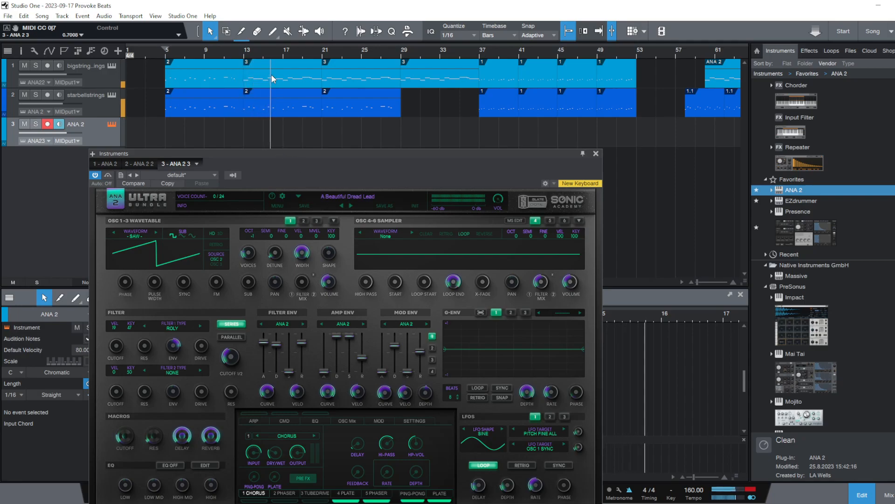
key("space")
Duplicate the lower track's bar 21 event to bar 29 and replace the upper track's bar 13 event with a copy of its event 2
left_click(360, 113)
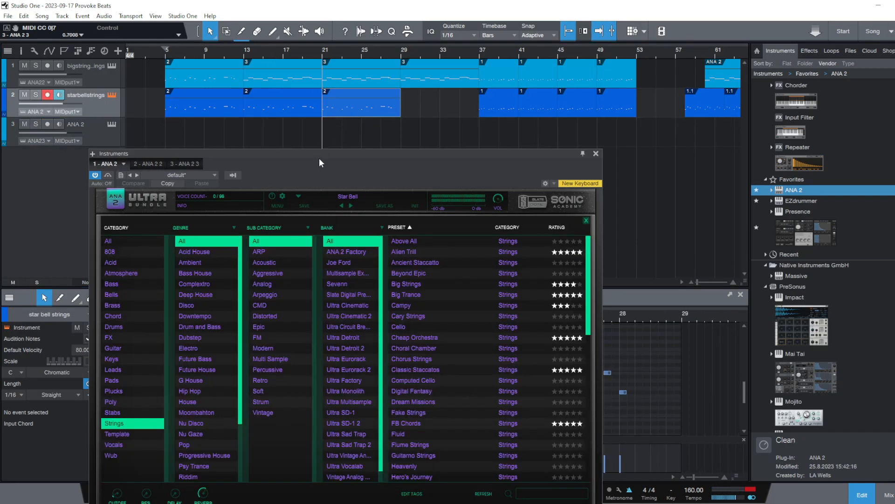
key("Right")
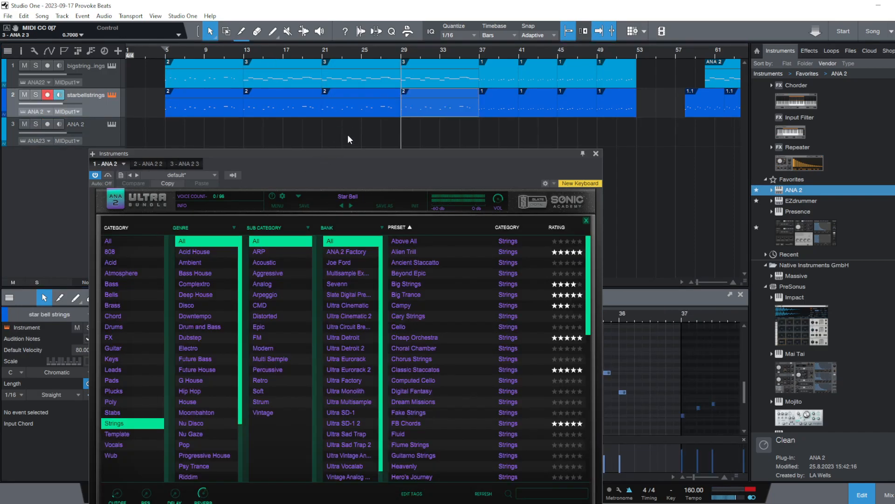
left_click(265, 68)
right_click(265, 68)
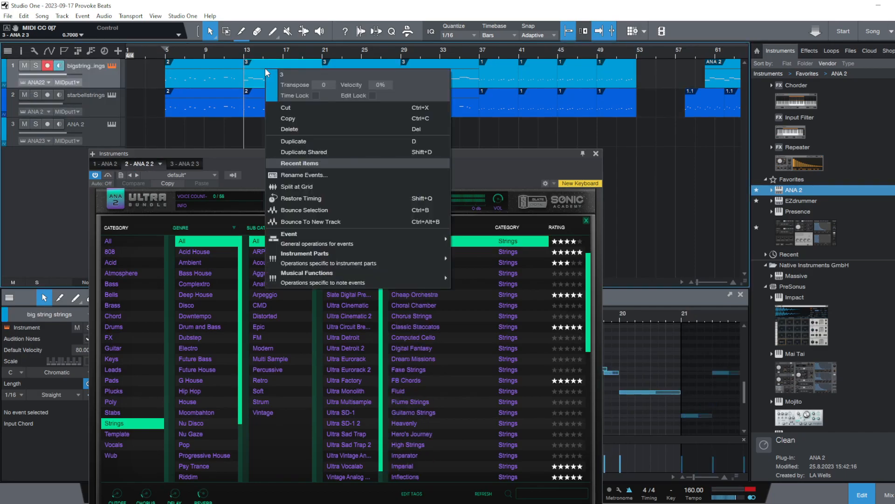
left_click(319, 127)
left_click(221, 80)
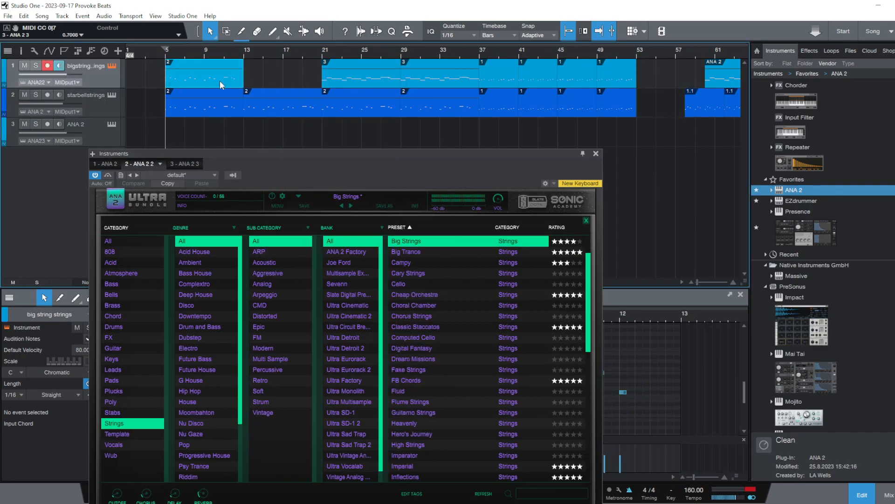
key("d")
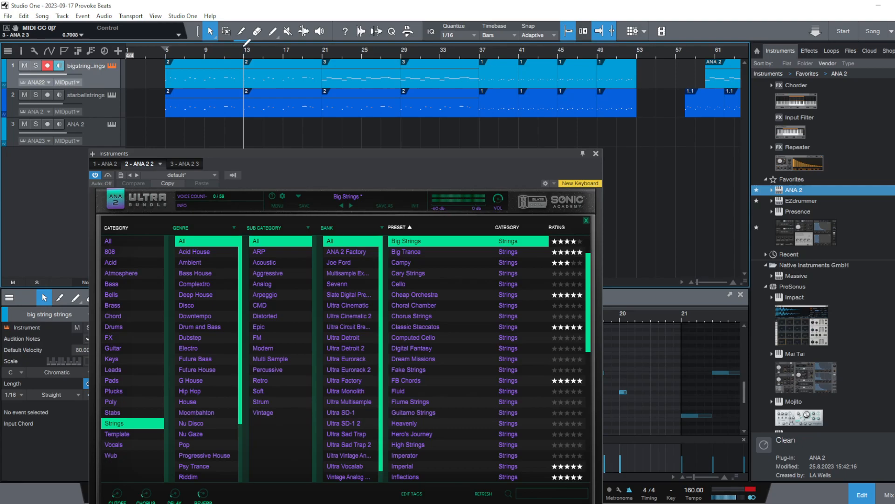
Play the arrangement from bar 21 and from bar 37 to check the section changes
left_click(322, 52)
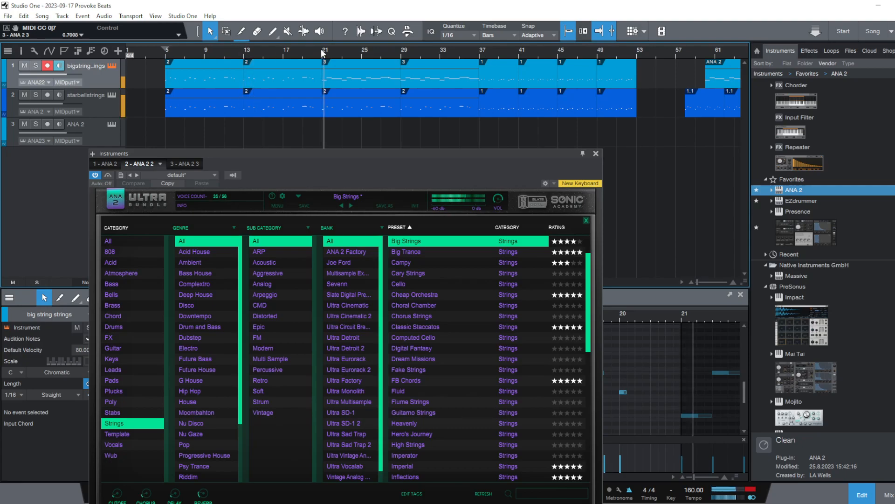
key("space")
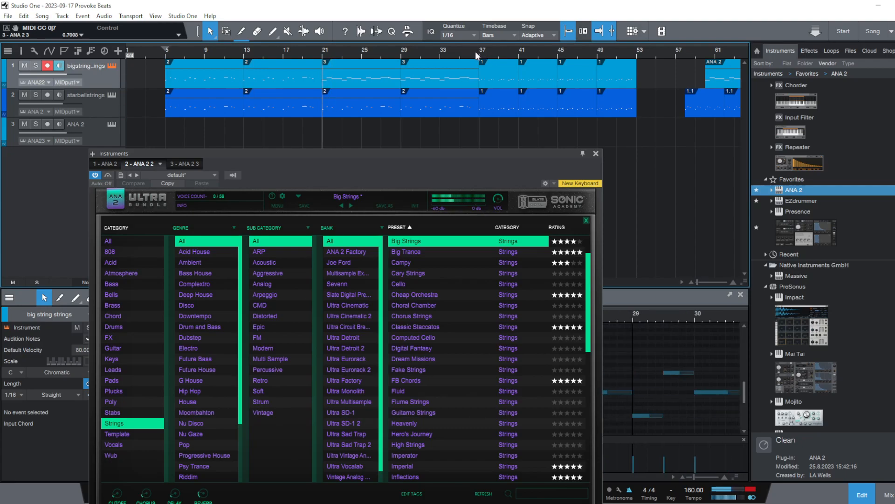
left_click(482, 48)
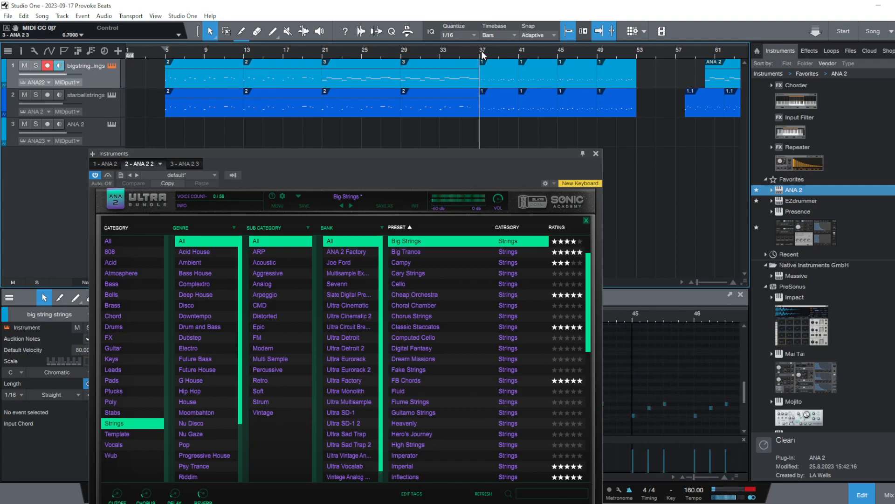
key("space")
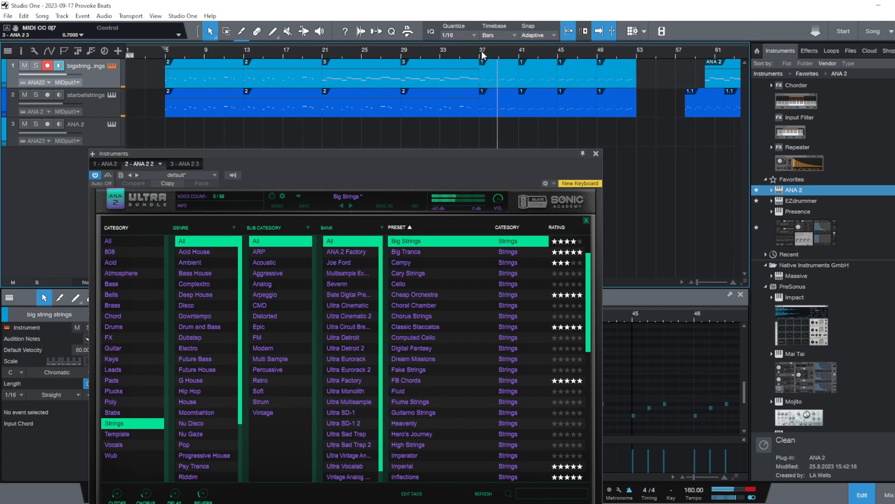
key("space")
Place the first 1.1 event of the lower track at bar 53 on both the upper and lower tracks
left_click(714, 102)
left_click_drag(714, 101, 666, 64)
left_click(665, 128)
left_click(659, 107)
key("ctrl+d")
left_click(668, 141)
Play the transition into the 1.1 events from bars 49 and 53, and return the playhead to bar 5
key("space")
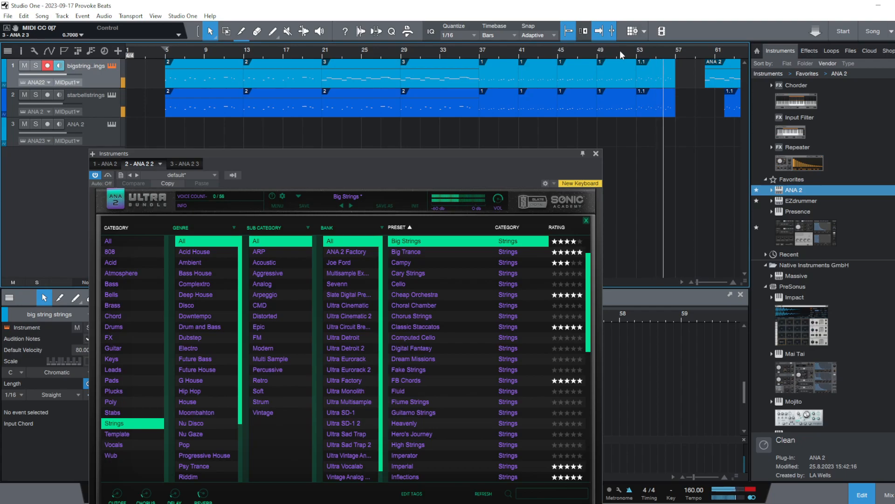
left_click(637, 50)
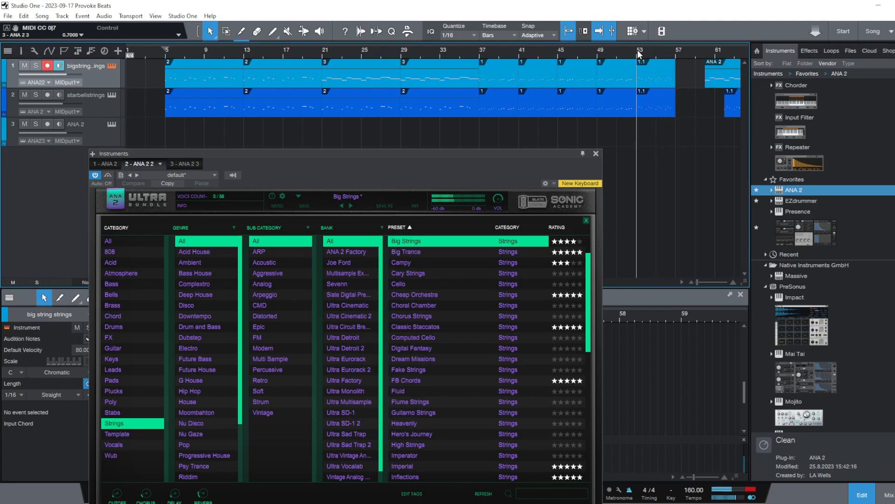
left_click(599, 50)
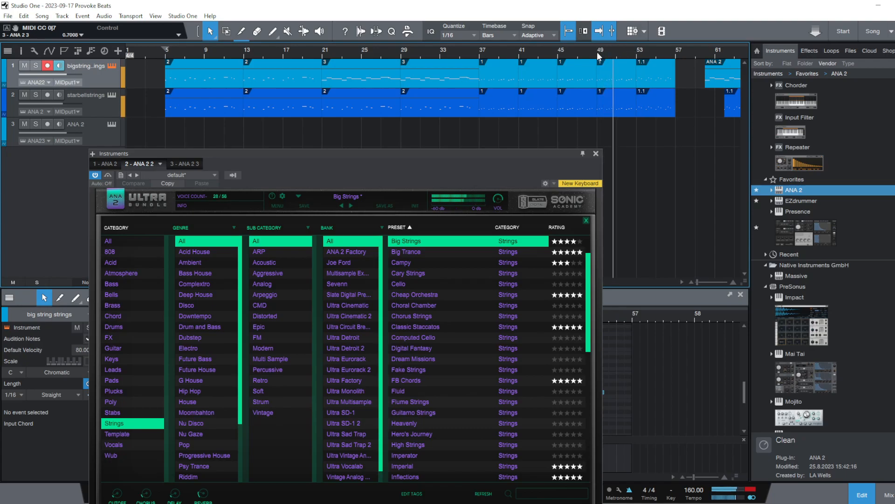
left_click(598, 52)
left_click(638, 55)
left_click(593, 56)
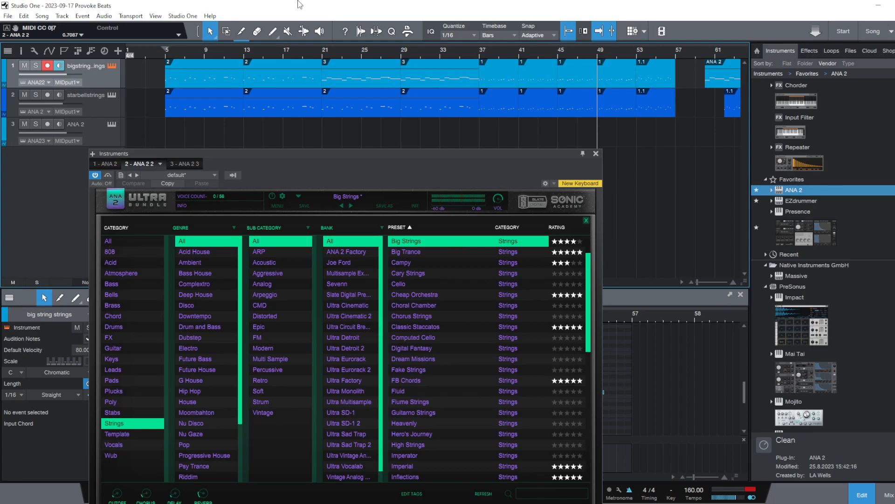
left_click(164, 52)
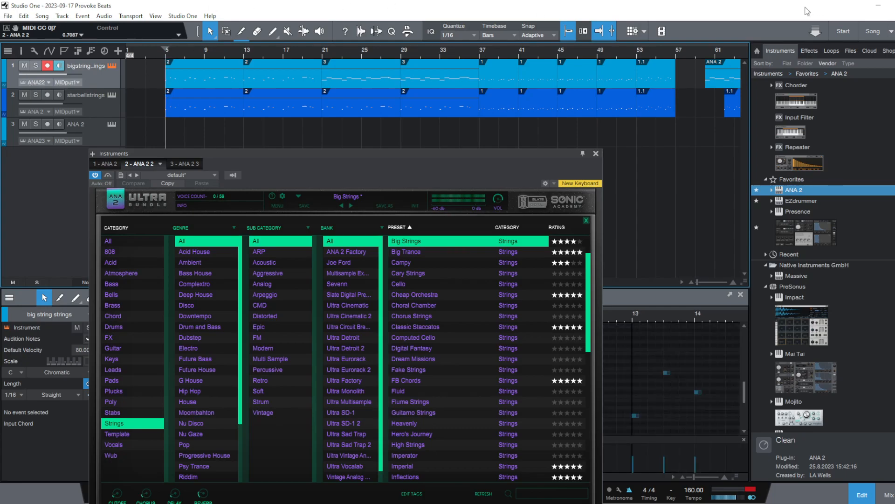
Play the arrangement from bars 53 and 37 to check the sections, and return the playhead to bar 5
left_click(635, 49)
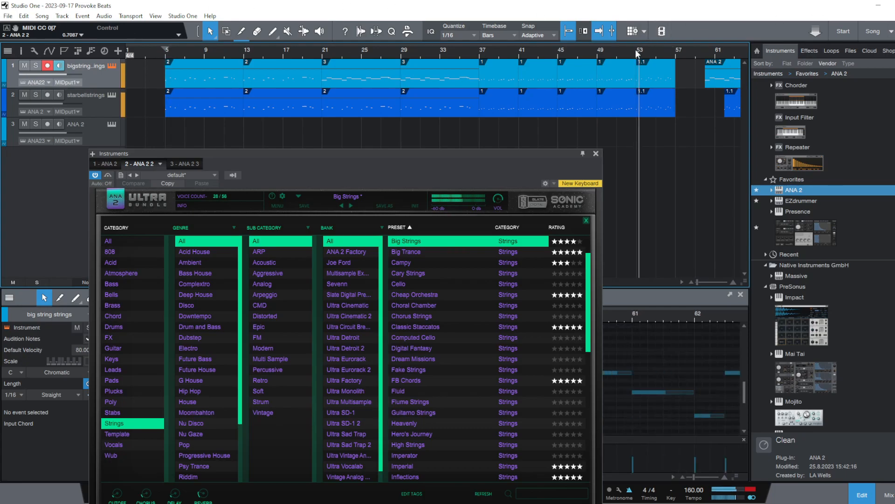
key("space")
left_click(482, 53)
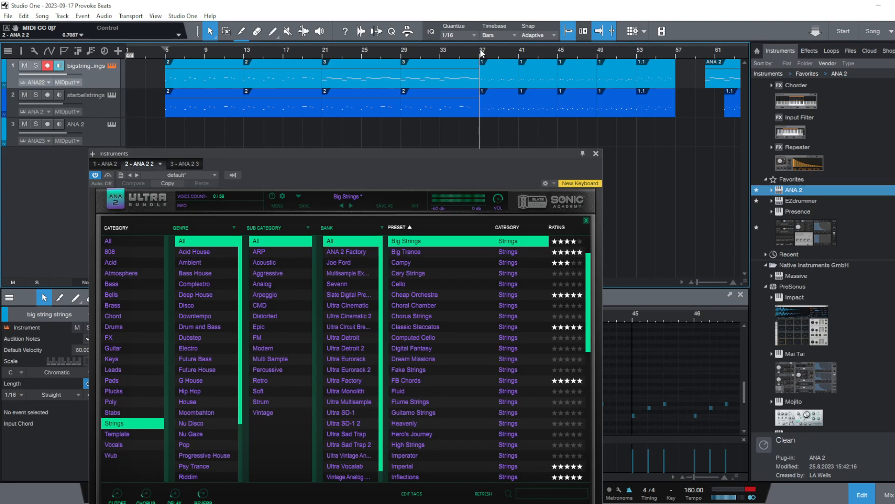
key("space")
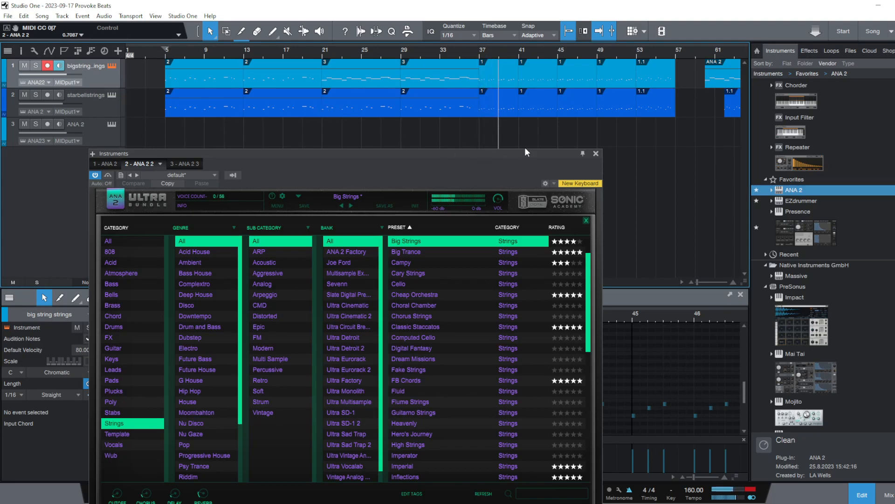
key("space")
left_click(166, 51)
Look through the Strings presets of the third track's ANA 2 and close the instrument window
left_click(100, 136)
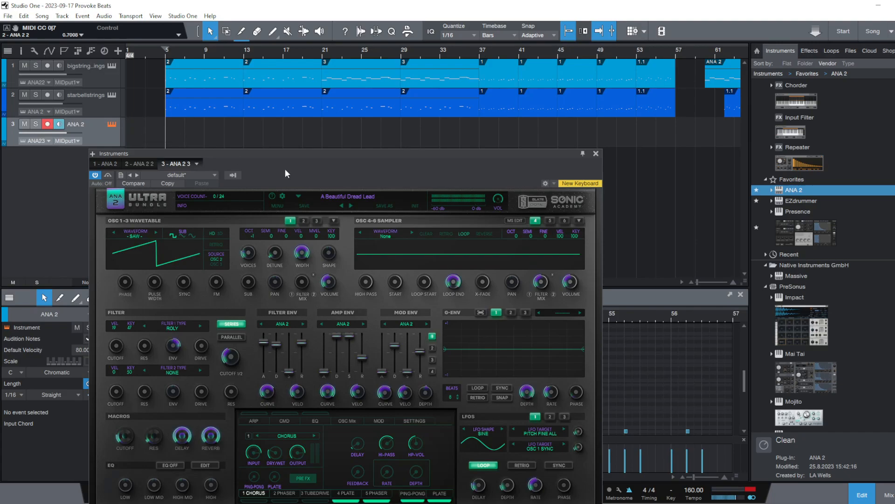
left_click(357, 192)
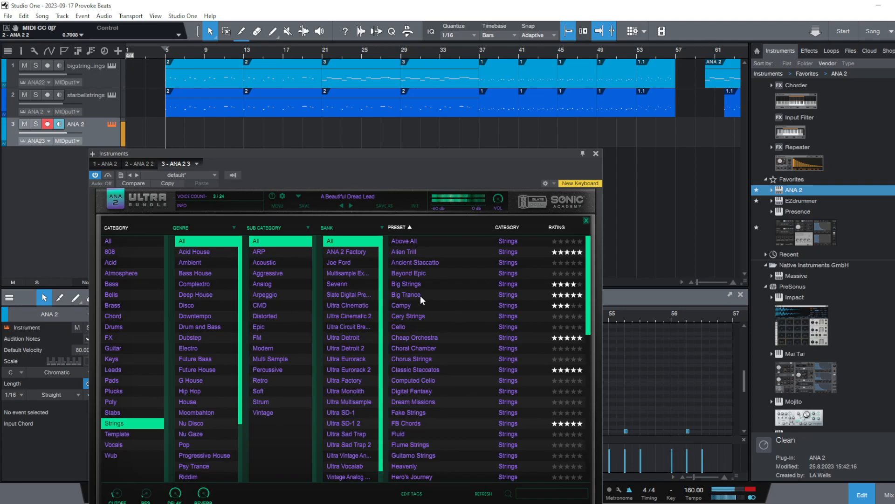
left_click(596, 153)
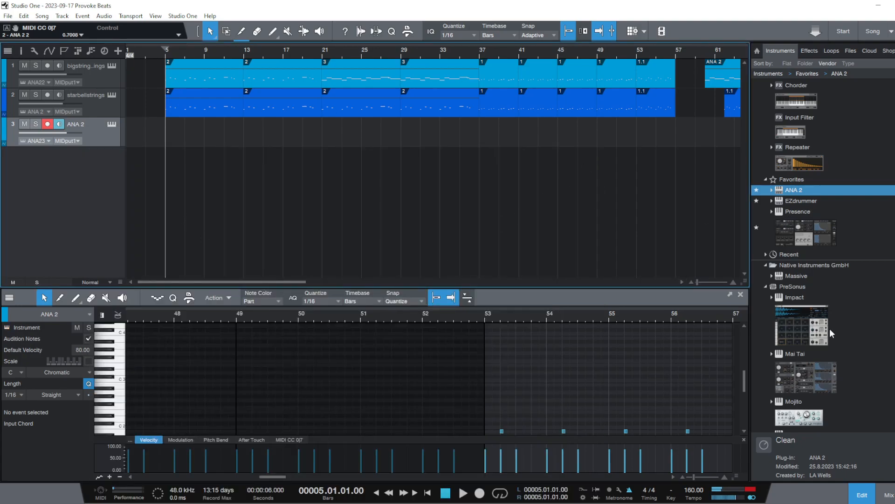
Add a Mai Tai instrument on a new track below the ANA 2 tracks and open its preset list
left_click_drag(803, 380, 183, 212)
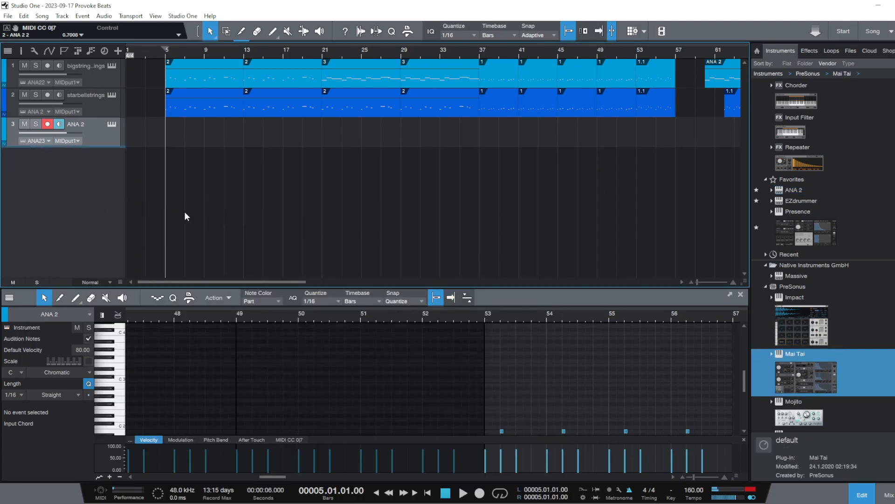
left_click_drag(319, 162, 347, 74)
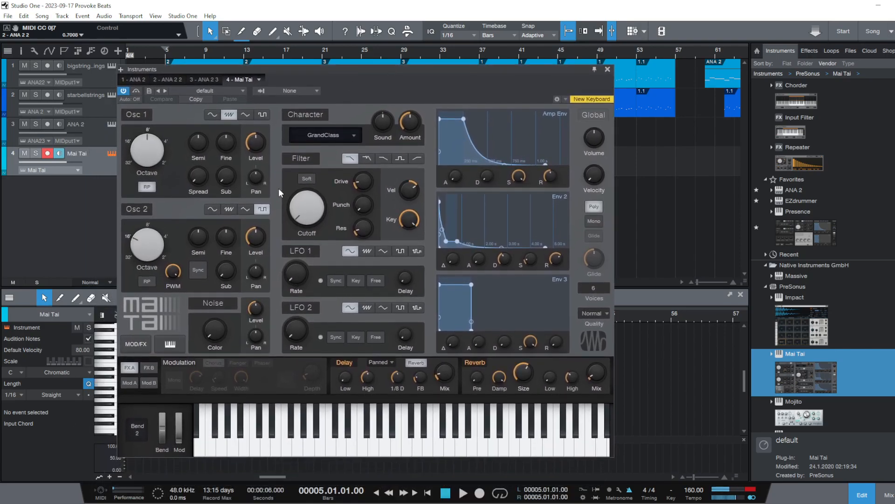
left_click(181, 91)
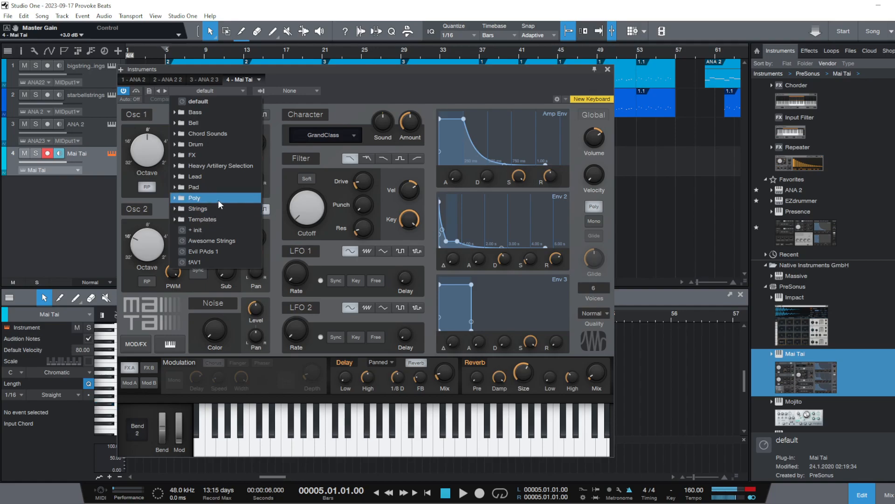
Audition the Mai Tai Poly presets Chaos Keys, Drum & Keys and Poly - 1984
left_click(219, 199)
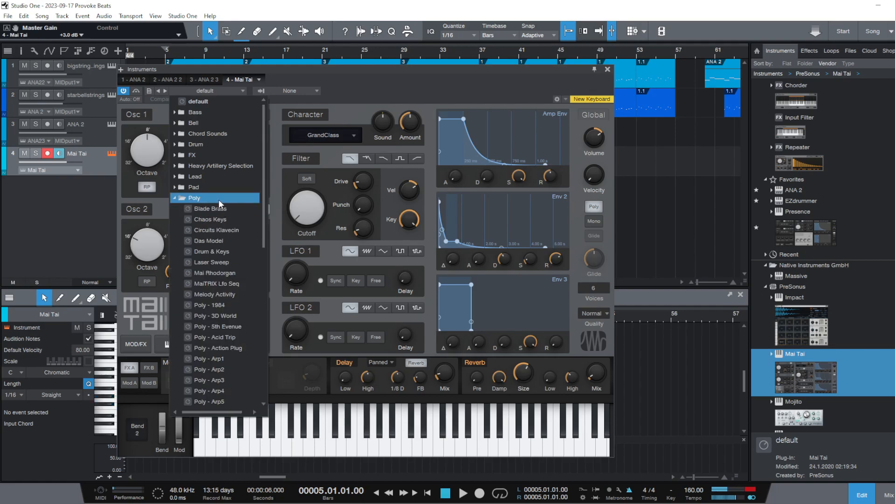
left_click(215, 223)
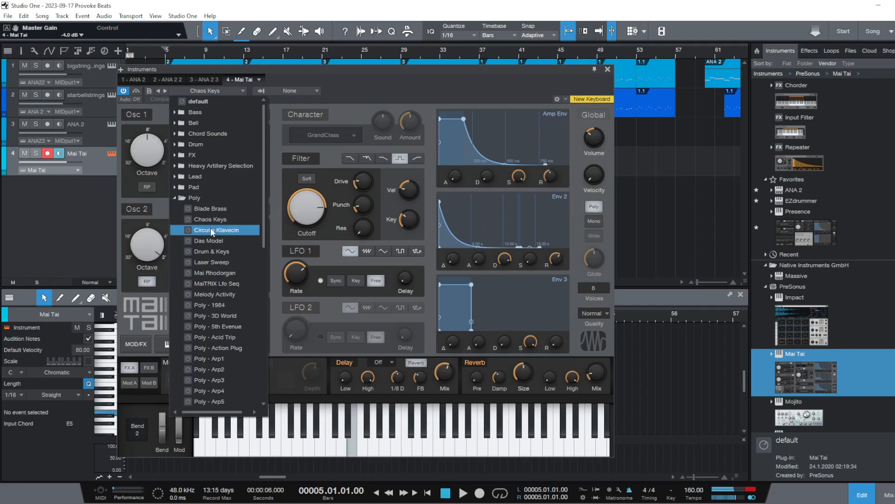
left_click(213, 252)
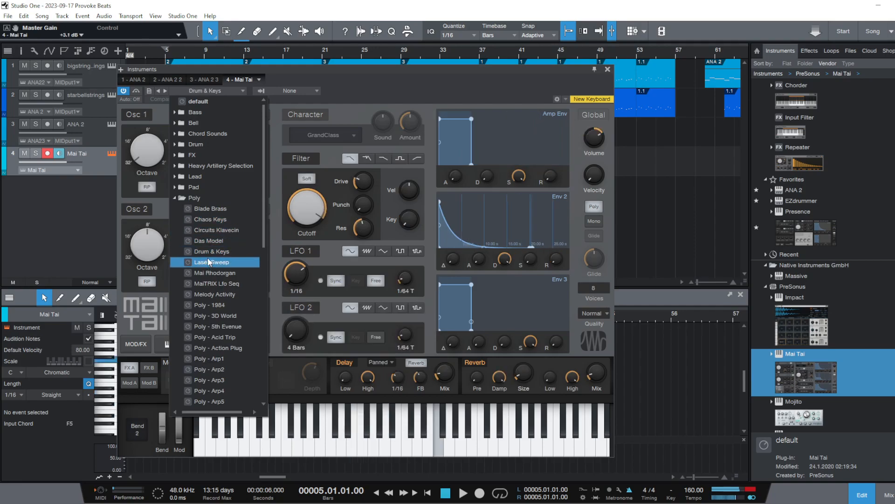
left_click(221, 304)
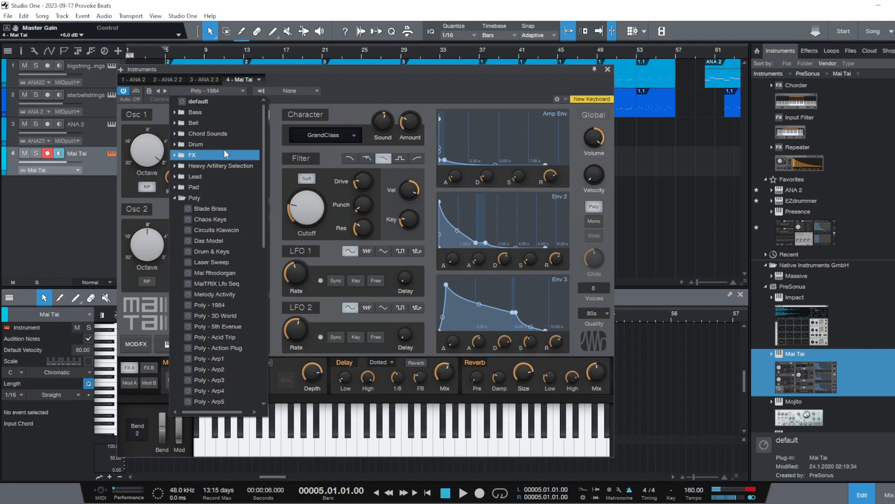
Audition the Mai Tai presets 80s Funk Bass, Bell - Dee Ex Seven and Bell - Stereotic
left_click(221, 116)
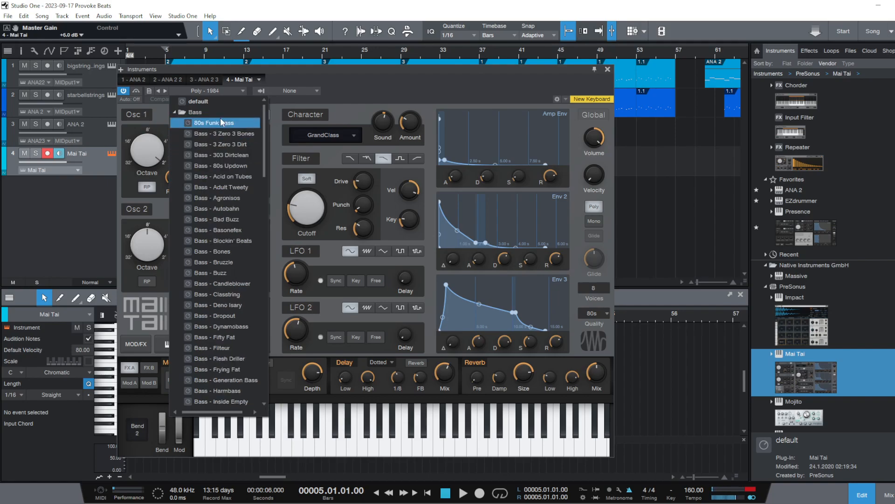
left_click(221, 122)
left_click(220, 113)
left_click(220, 123)
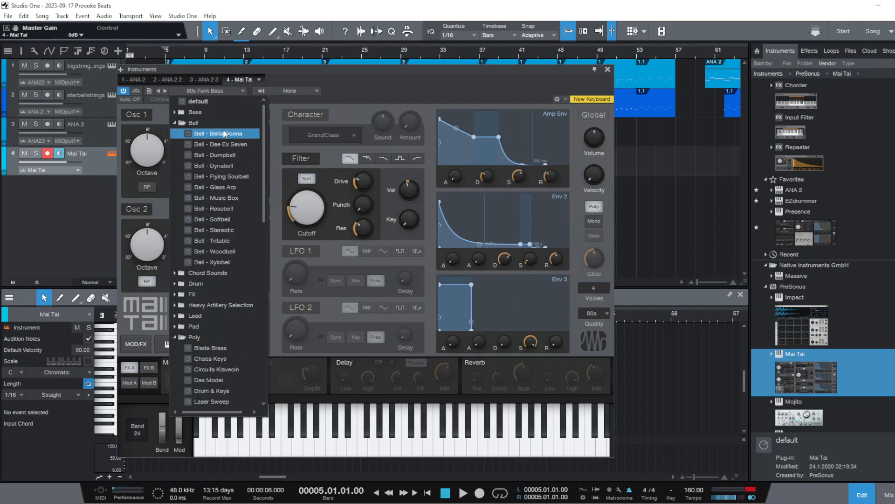
left_click(222, 144)
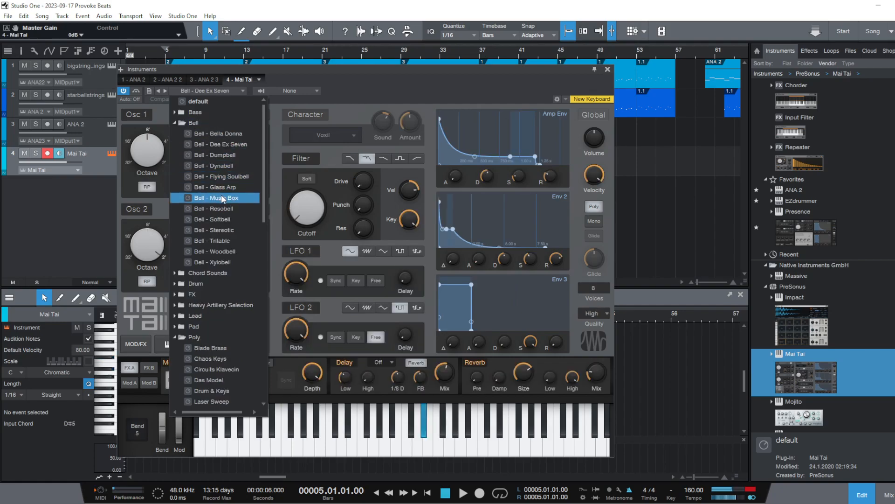
left_click(223, 230)
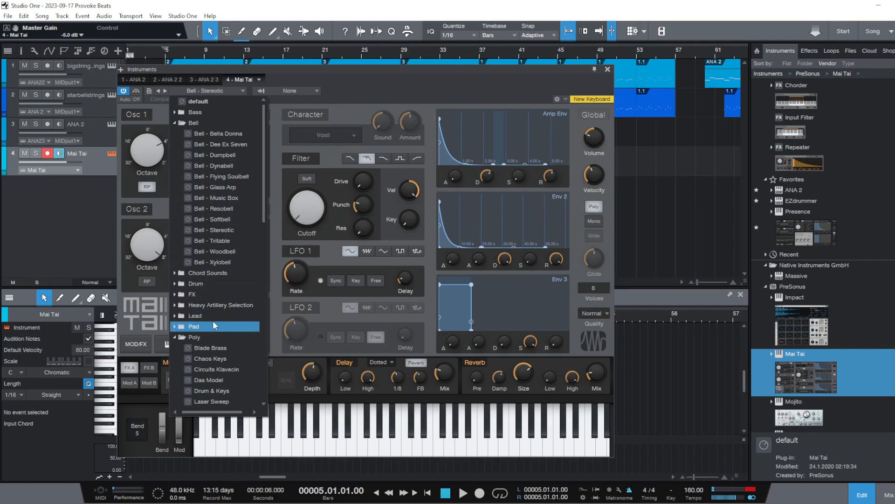
Audition Blade Brass and the Strings presets Keith's Strings and Strings - Downtown Funk in Mai Tai
scroll(200, 280, "down", 2)
left_click(188, 304)
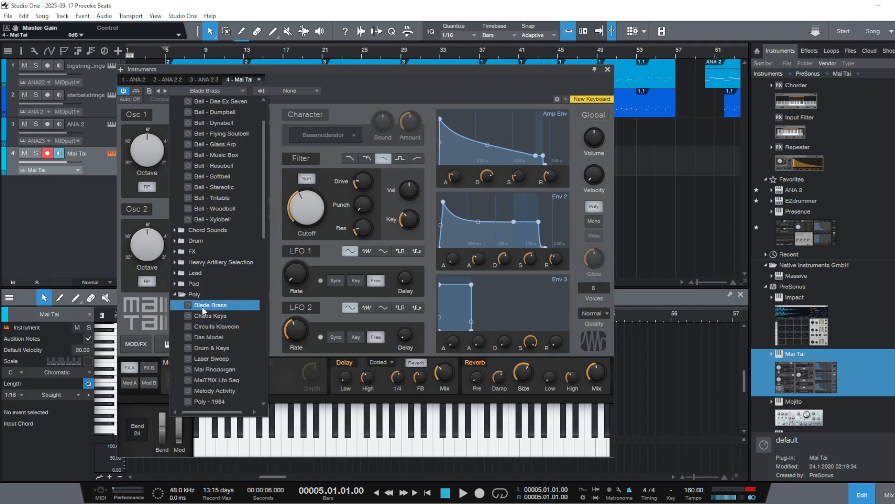
left_click(189, 294)
left_click(212, 306)
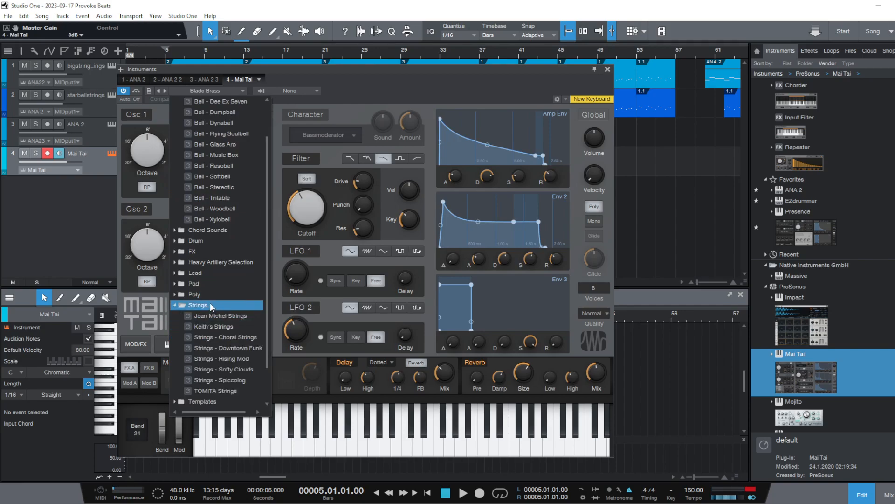
left_click(214, 327)
left_click(219, 347)
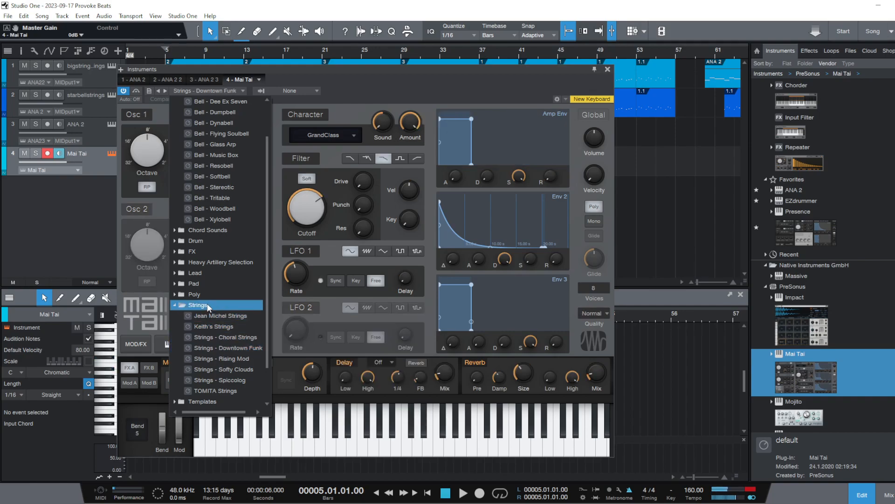
left_click(207, 307)
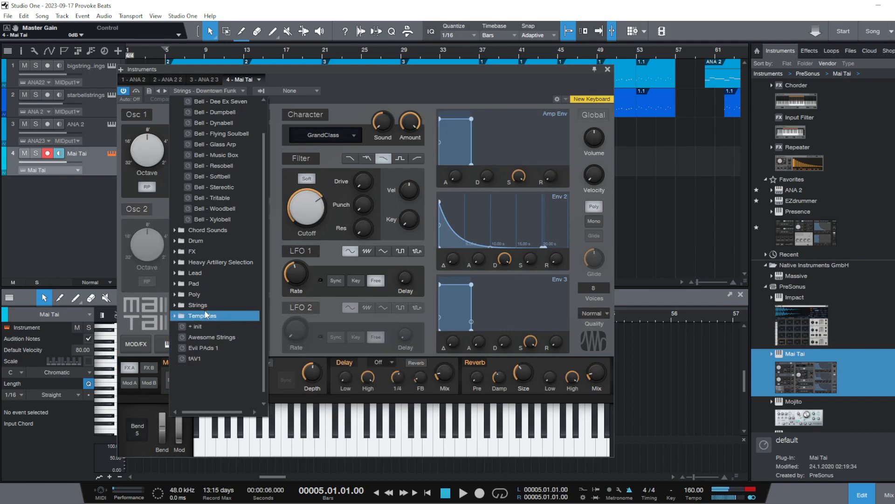
Compare the Mai Tai presets Awesome Strings and Evil PAds 1
left_click(216, 341)
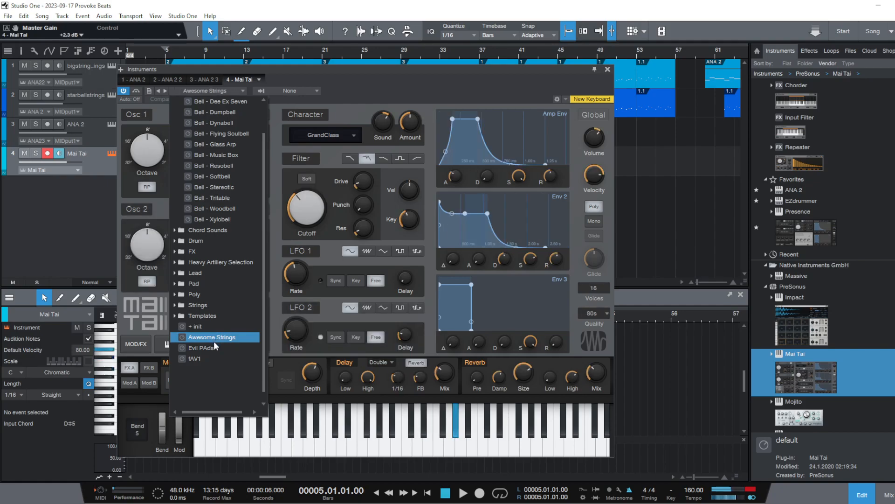
left_click(215, 347)
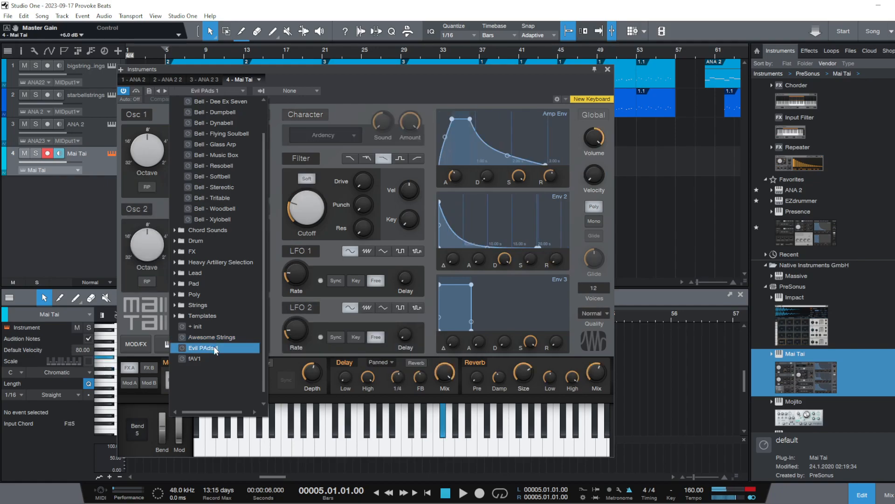
left_click(212, 338)
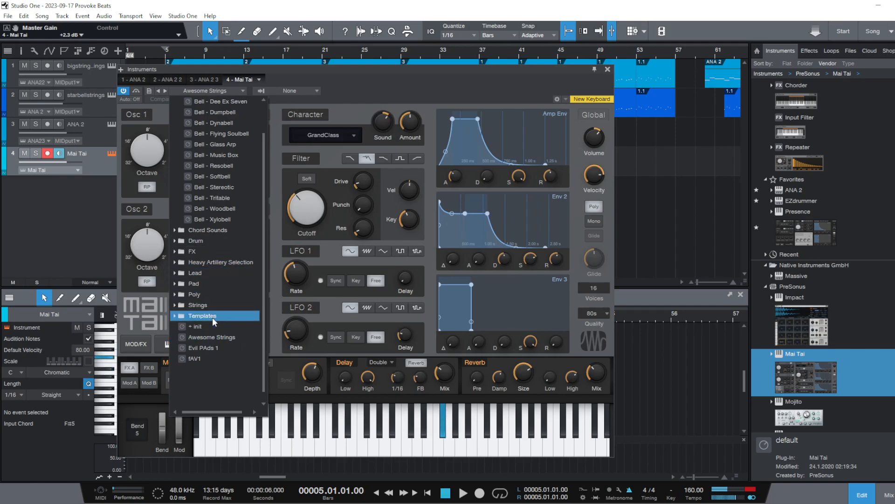
Load the Bell - Music Box preset in Mai Tai and close the preset list
scroll(219, 226, "up", 1)
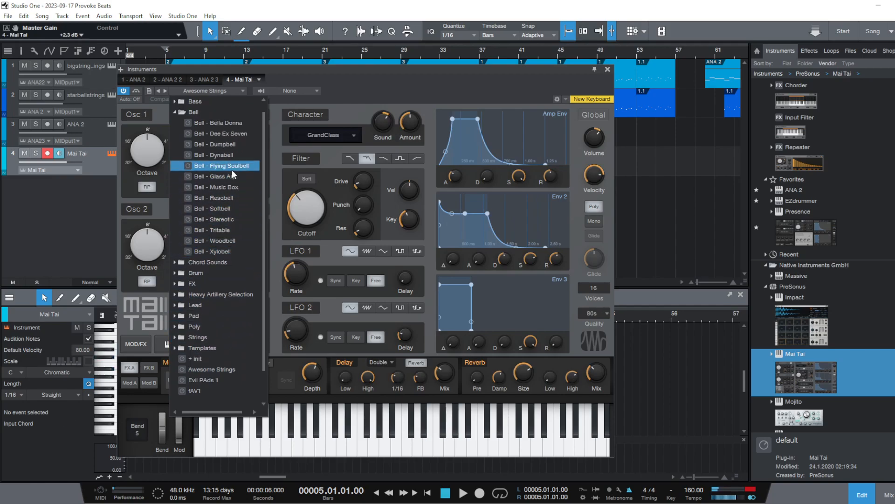
left_click(245, 188)
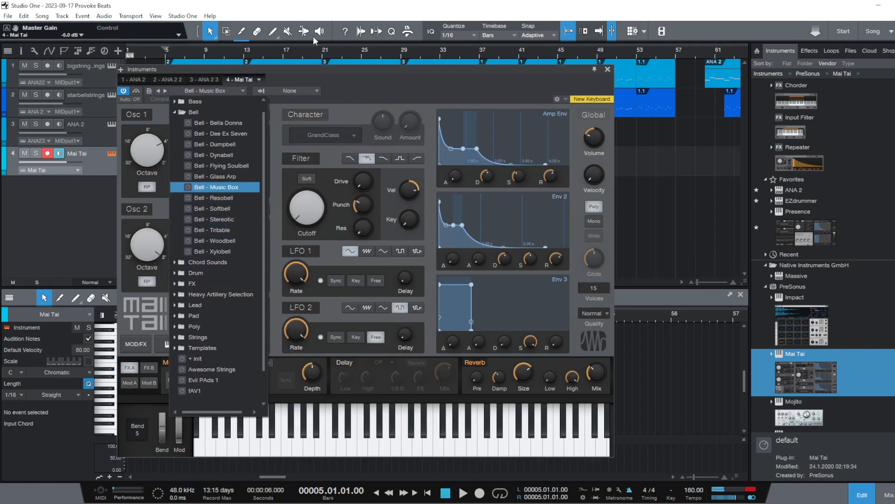
key("Down")
key("Down")
key("Down")
key("Escape")
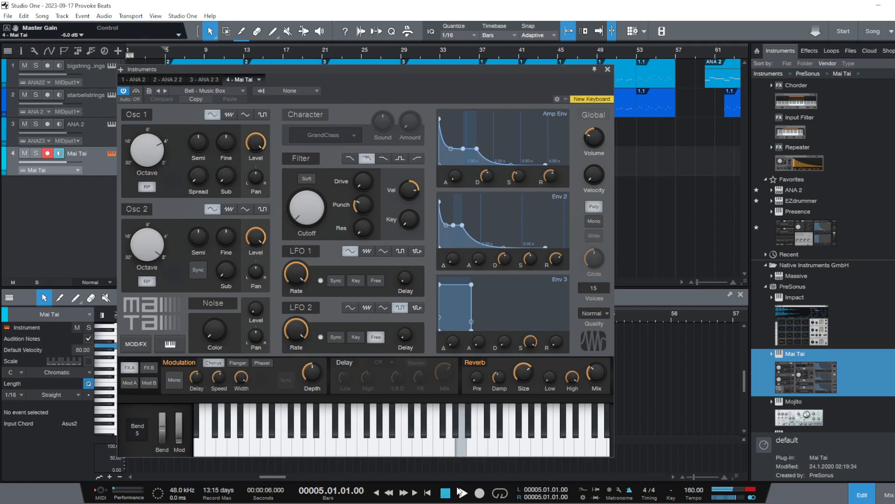
Rehearse over the arrangement from bar 5 and record a Mai Tai take from bar 4 to about bar 31
left_click(461, 492)
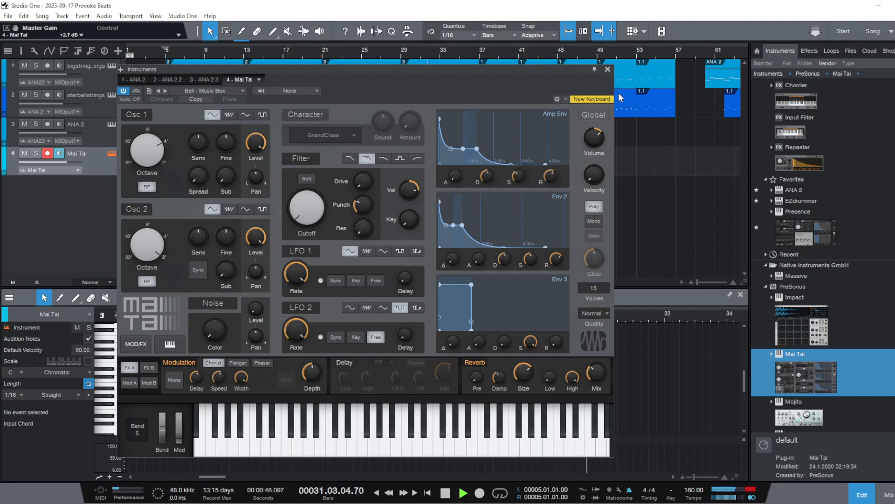
left_click(607, 69)
key("space")
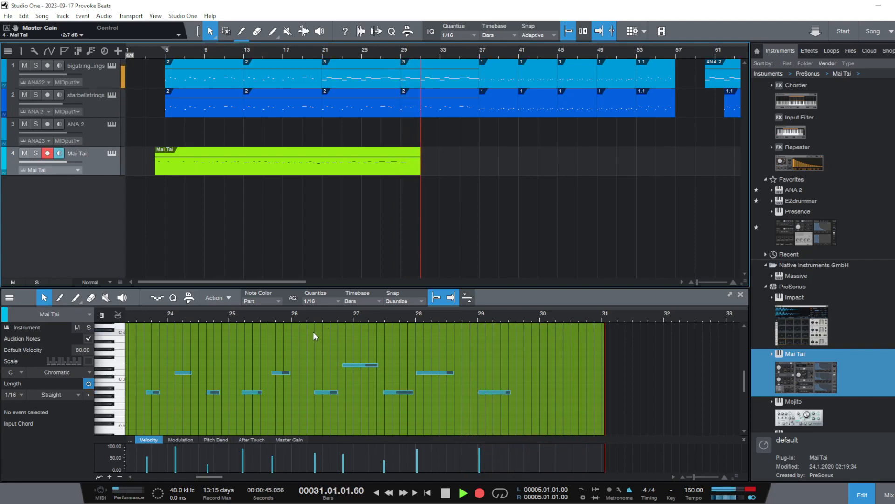
key("space")
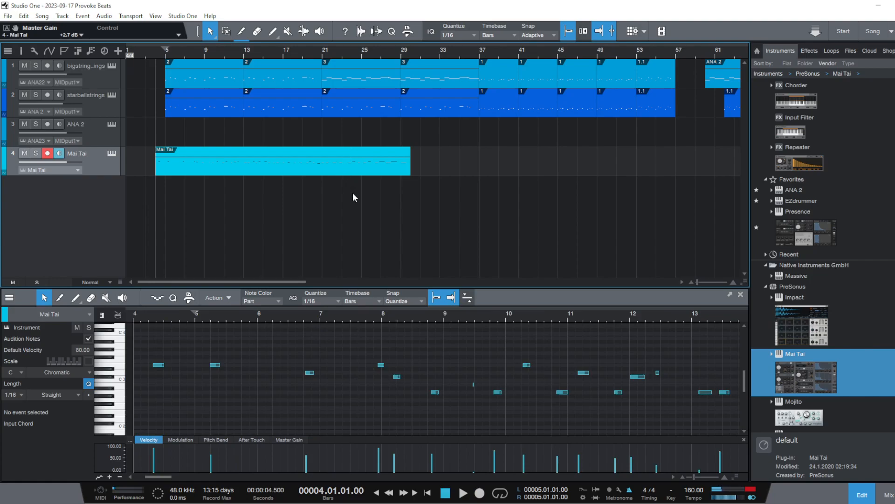
Delete the recorded Mai Tai event and start recording a new take on the track from bar 4
left_click_drag(439, 311, 313, 299)
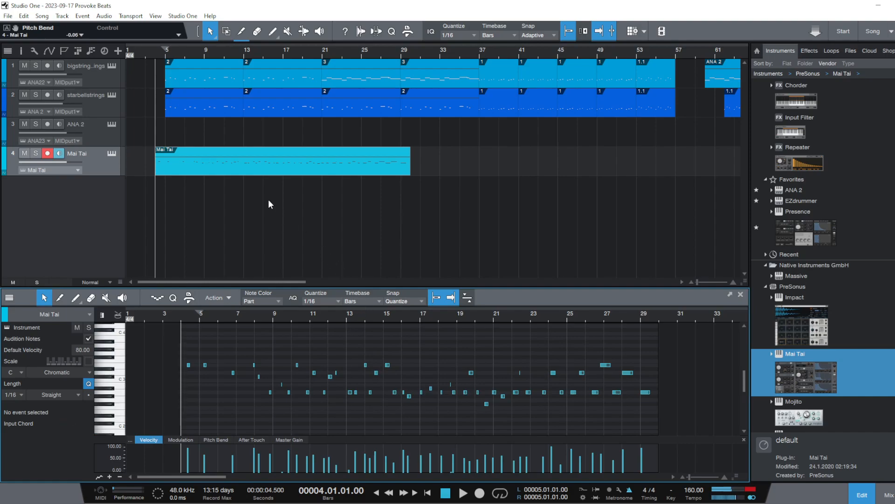
right_click(258, 165)
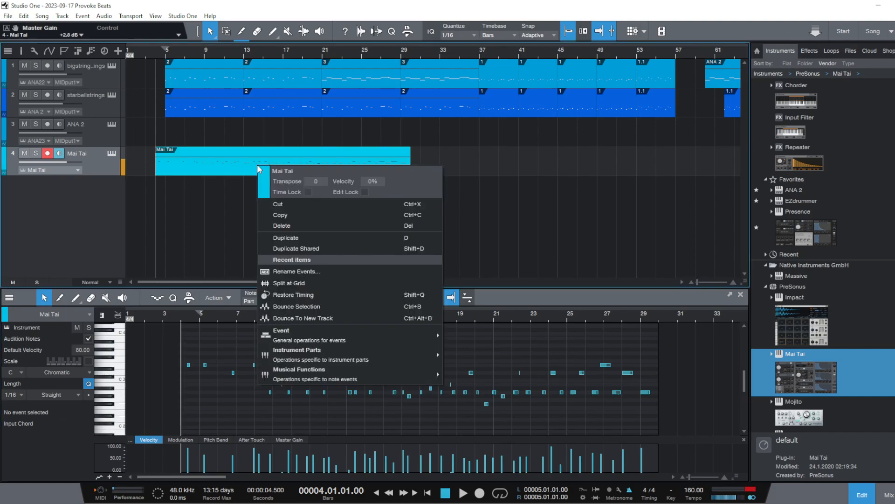
left_click(312, 228)
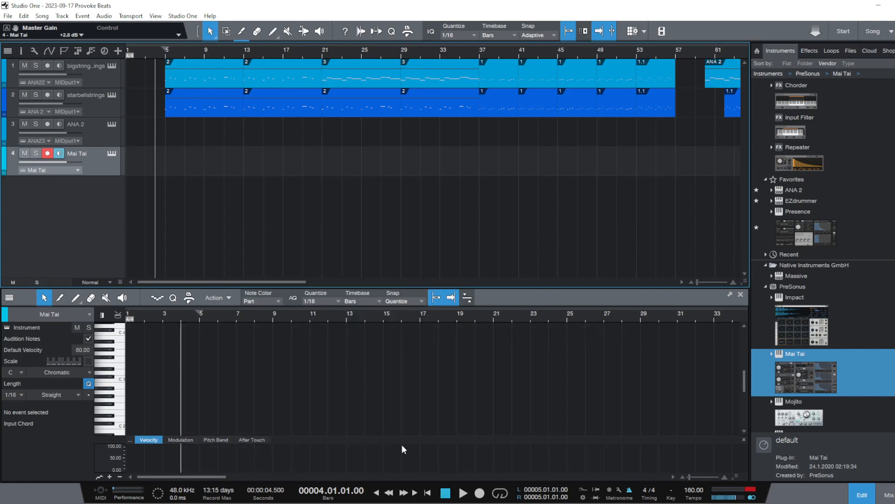
left_click(480, 493)
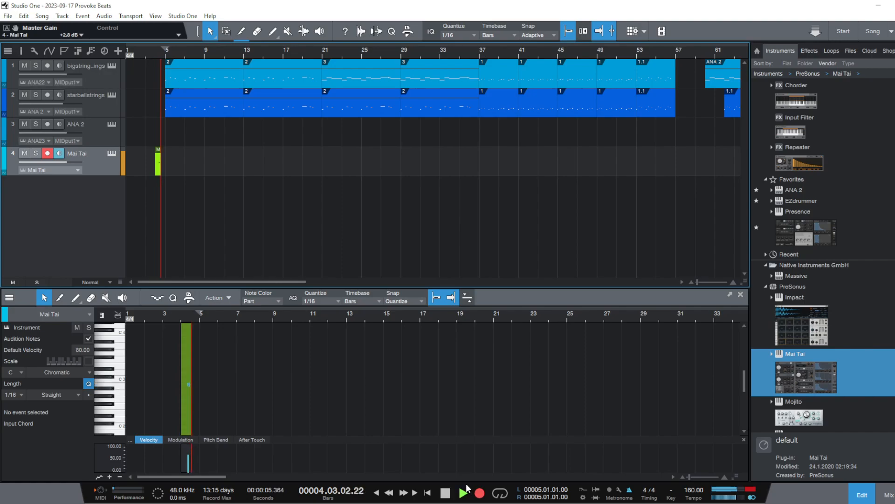
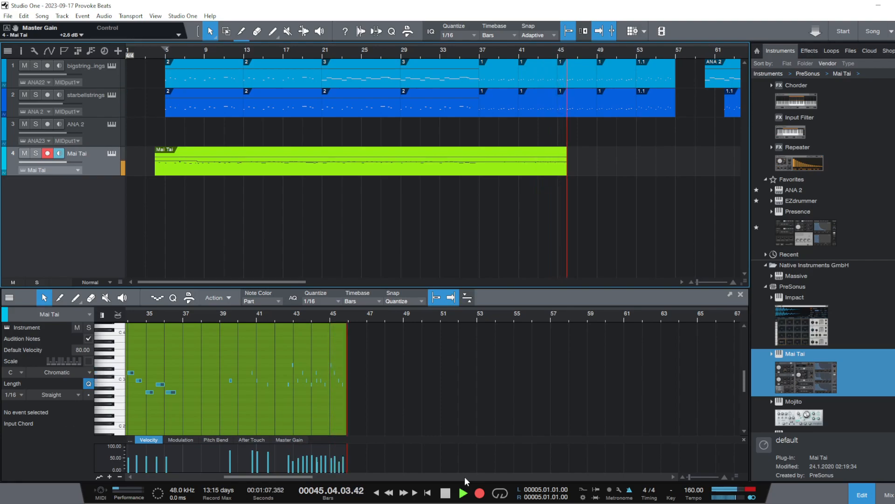
Stop the Mai Tai recording near bar 47, then play the take back from bars 5 and 13 with the track disarmed
key("space")
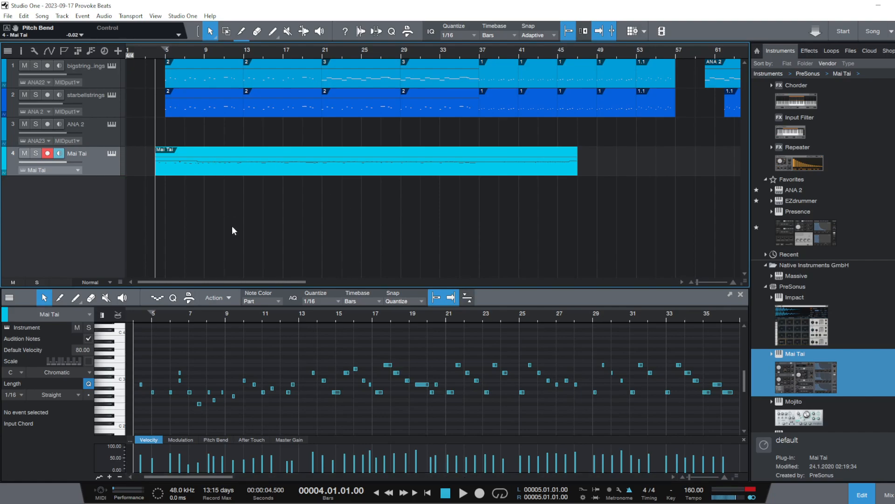
left_click(166, 53)
key("space")
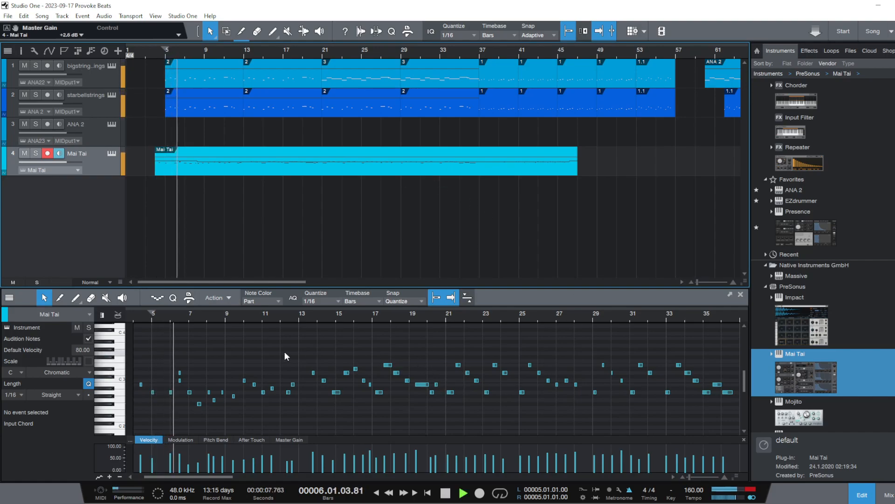
left_click(49, 153)
left_click(243, 51)
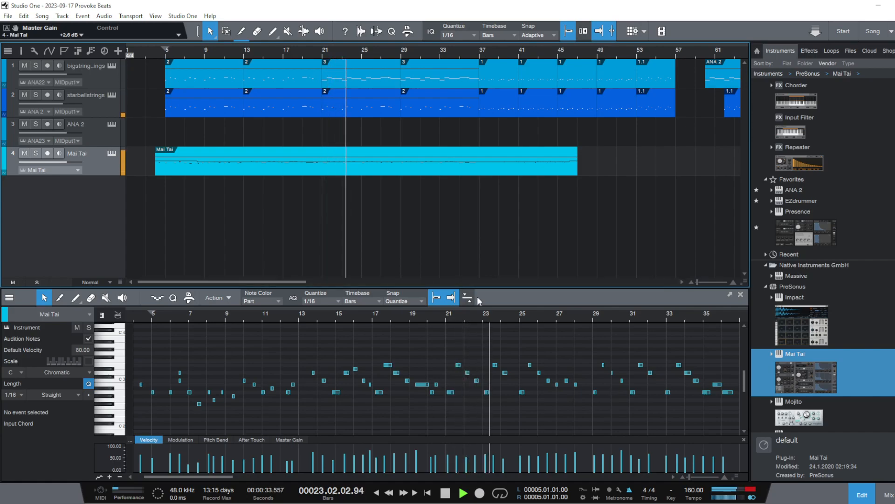
key("space")
Audition the Mai Tai phrase from bar 17 to about bar 21 several times
left_click(372, 315)
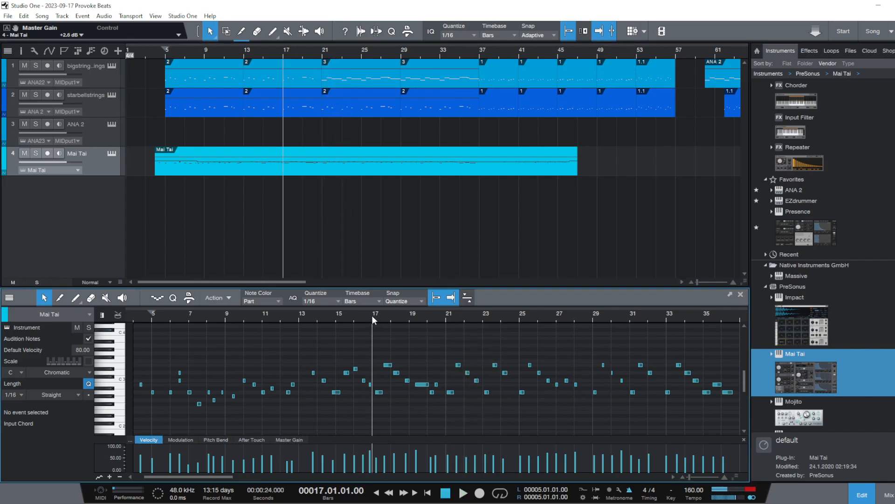
key("space")
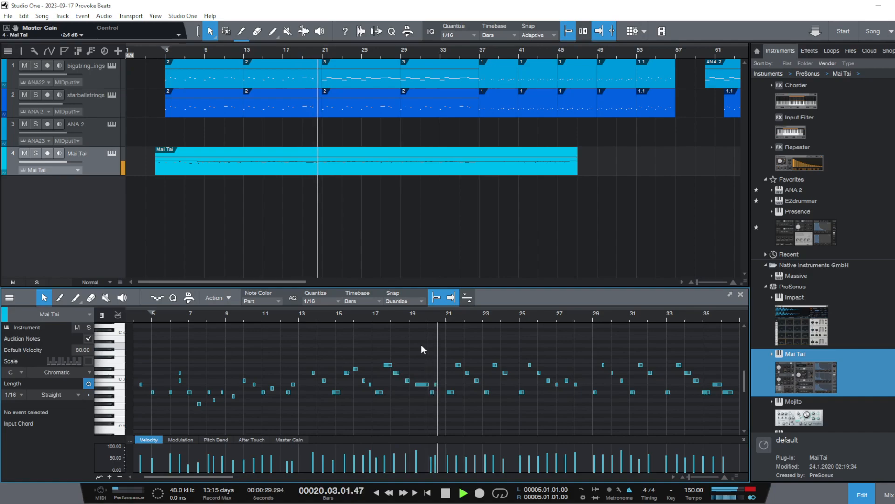
key("space")
left_click(382, 318)
left_click(384, 317)
key("space")
key("space")
left_click(382, 316)
key("space")
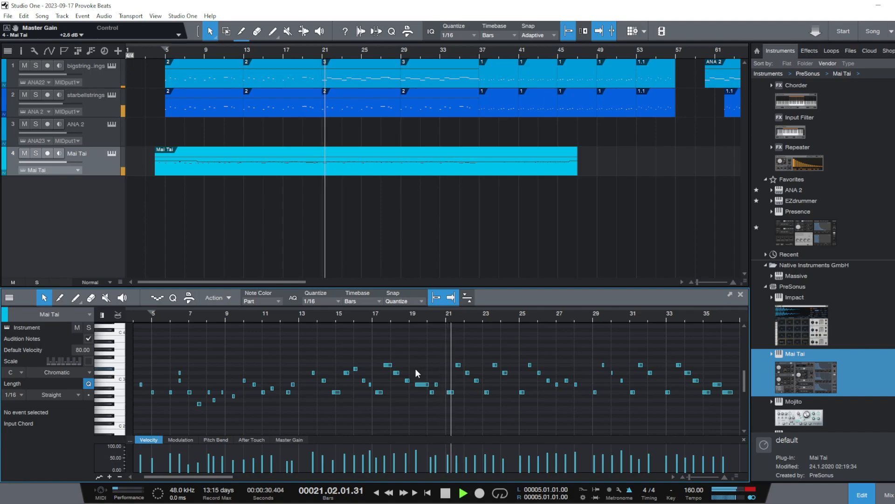
key("space")
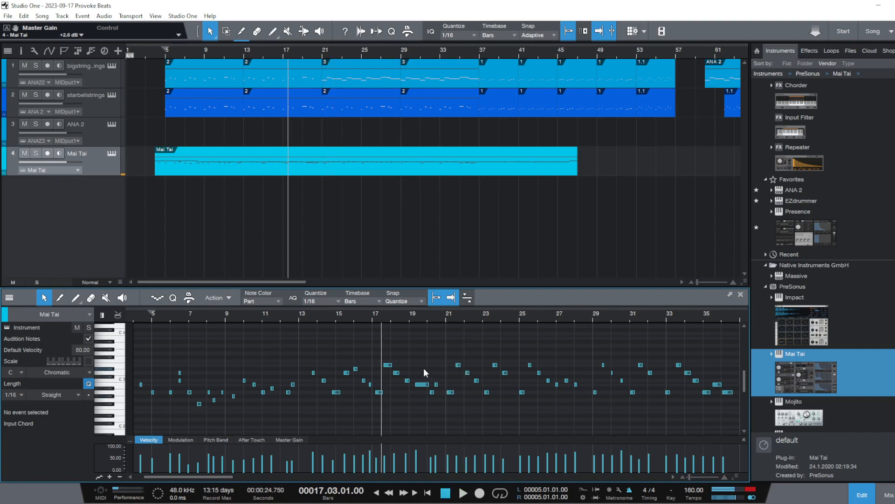
left_click(371, 316)
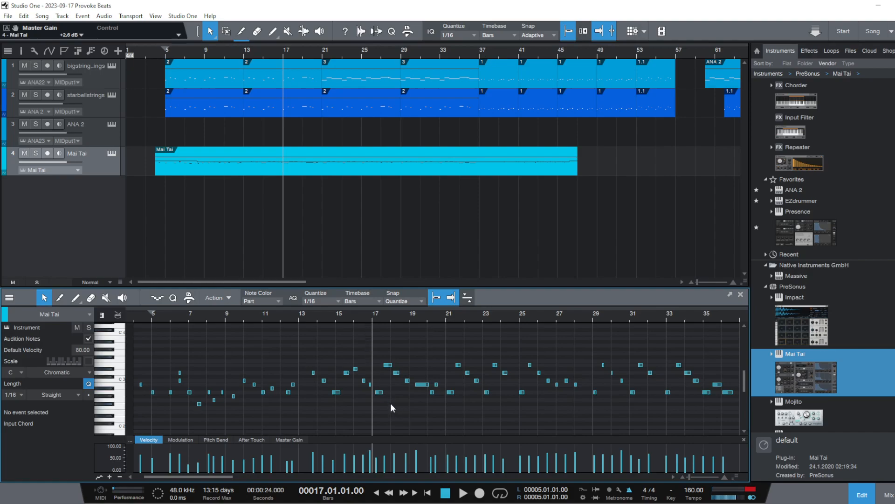
Play the Mai Tai take from bar 13 and delete the notes from late bar 12 up to bar 17
left_click(300, 317)
key("space")
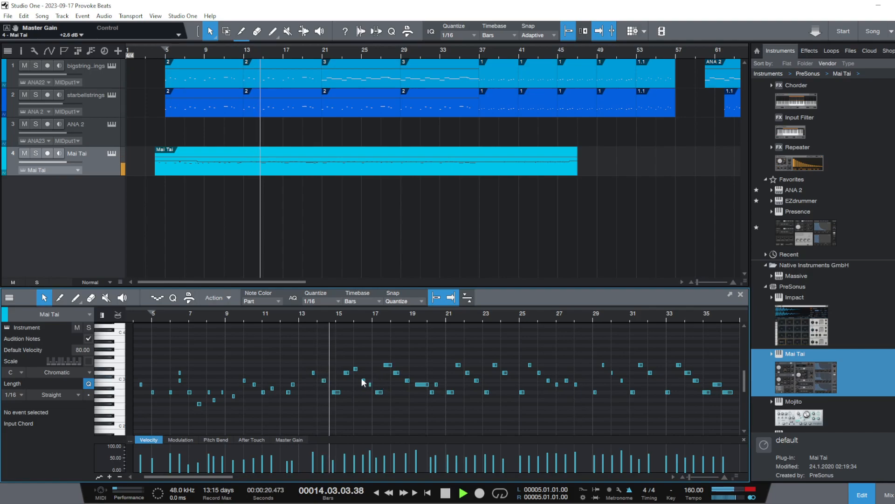
mouse_move(308, 352)
left_mouse_down()
mouse_move(380, 415)
mouse_move(296, 358)
left_mouse_up()
key("space")
left_click(366, 405)
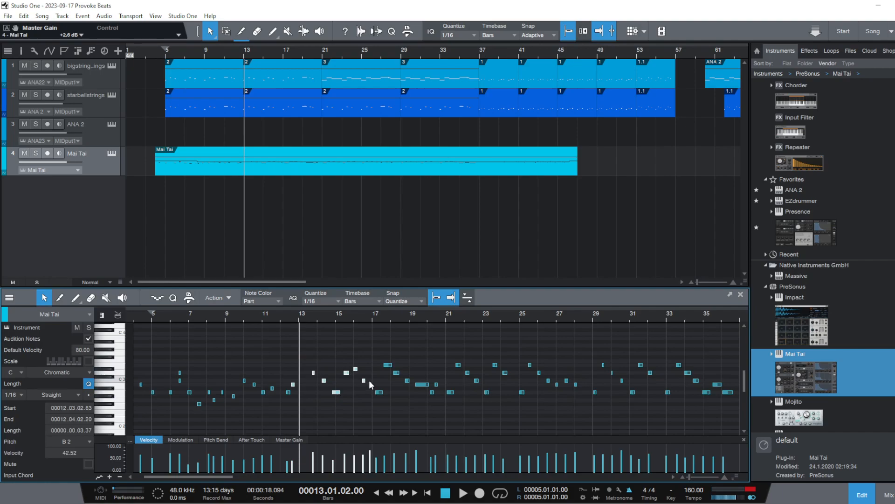
right_click(346, 373)
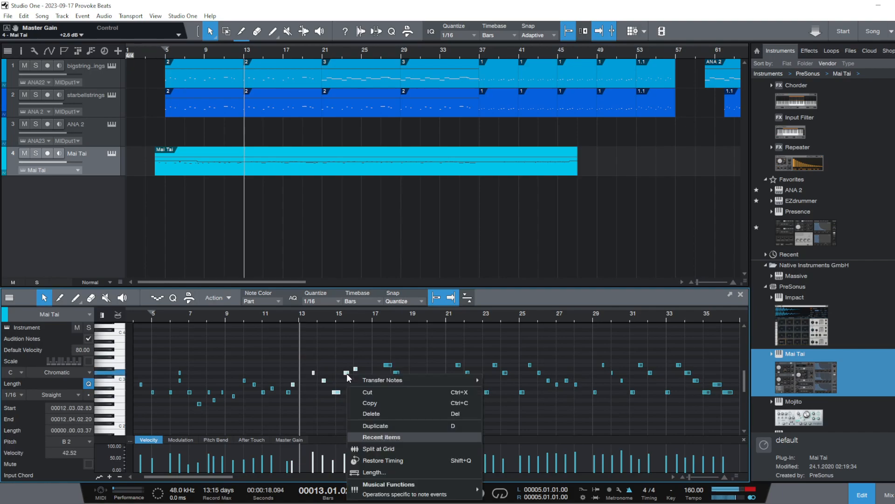
left_click(369, 410)
Split the Mai Tai event at bar 13 and delete the part before the split
left_click(298, 317)
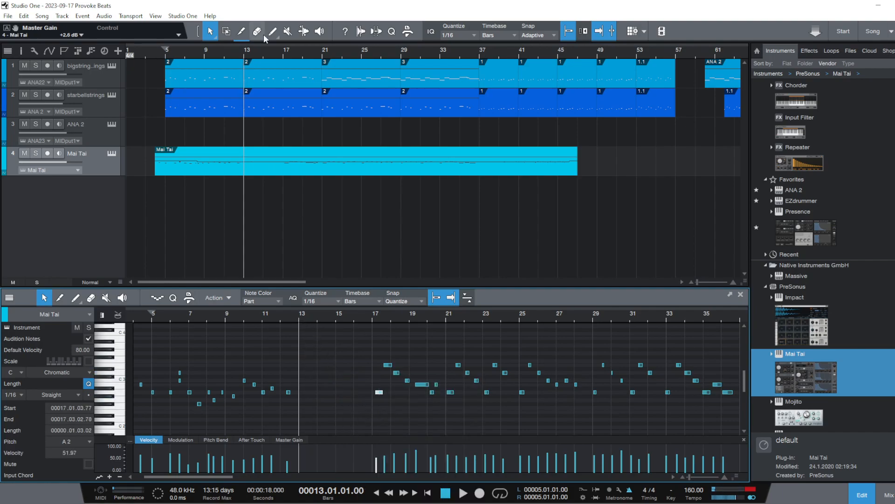
left_click(240, 33)
left_click(244, 152)
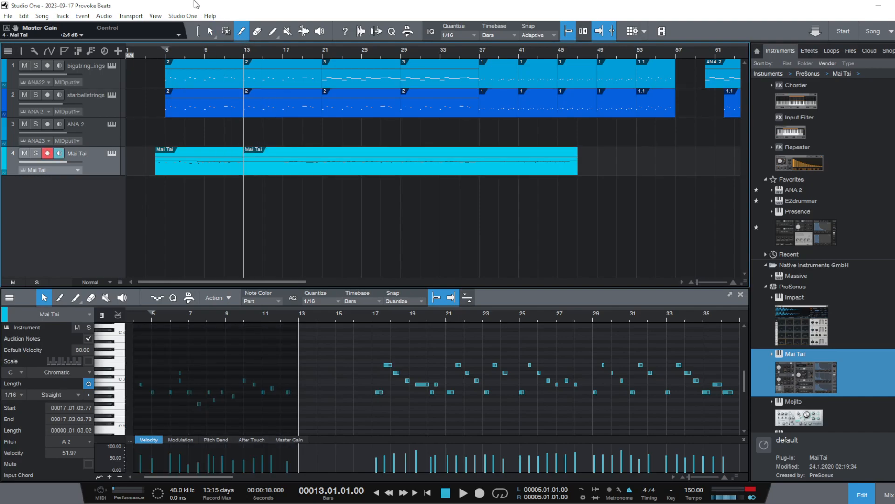
left_click(215, 30)
left_click(204, 153)
right_click(204, 153)
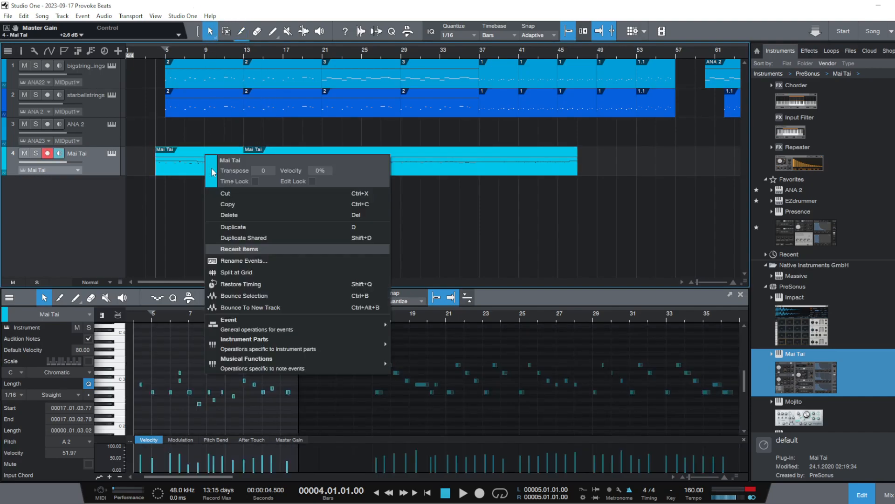
left_click(242, 215)
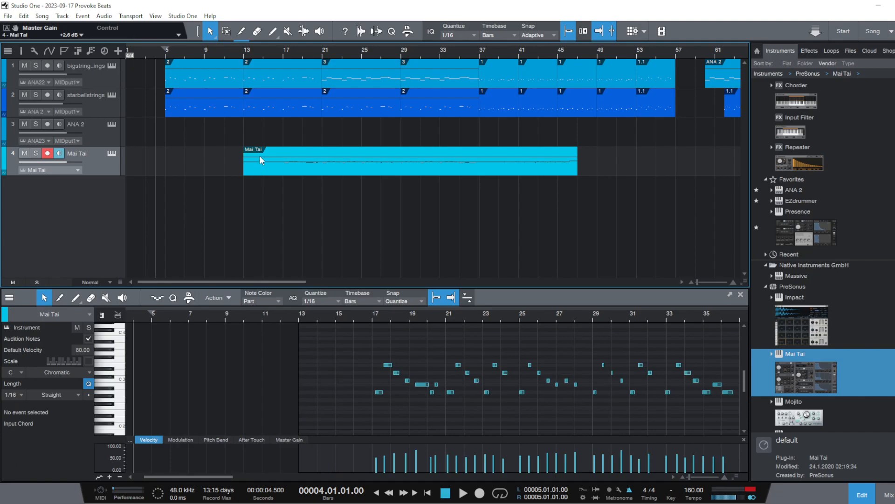
Move the remaining Mai Tai event to start at bar 5 and snap its first note, A2, to the start of bar 9
left_click_drag(273, 164, 198, 161)
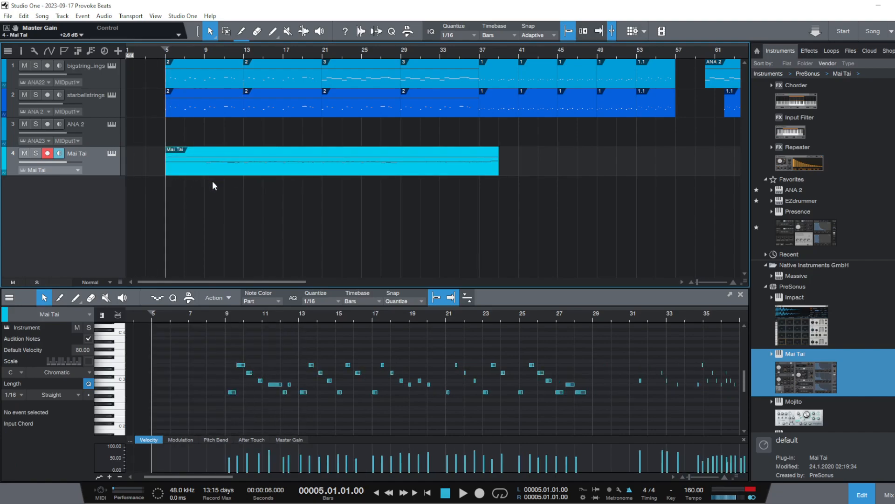
left_click_drag(240, 315, 344, 315)
left_click_drag(246, 347, 340, 418)
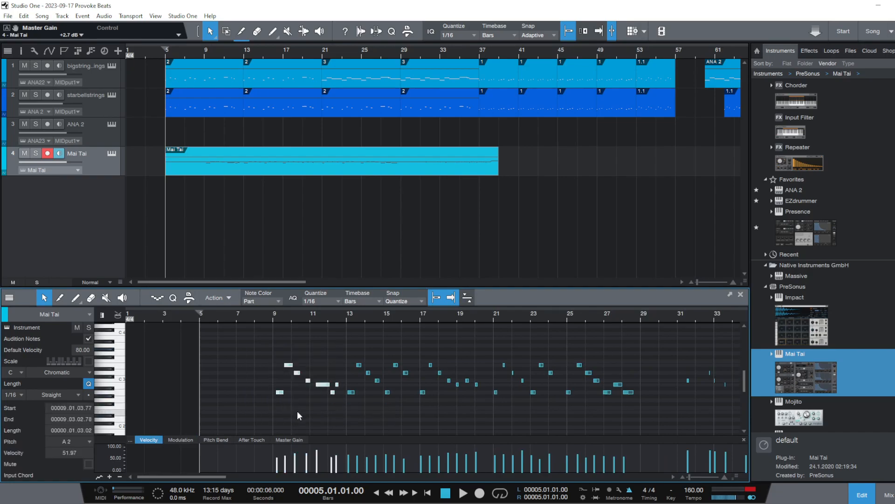
left_click(298, 412)
left_click_drag(279, 393, 276, 394)
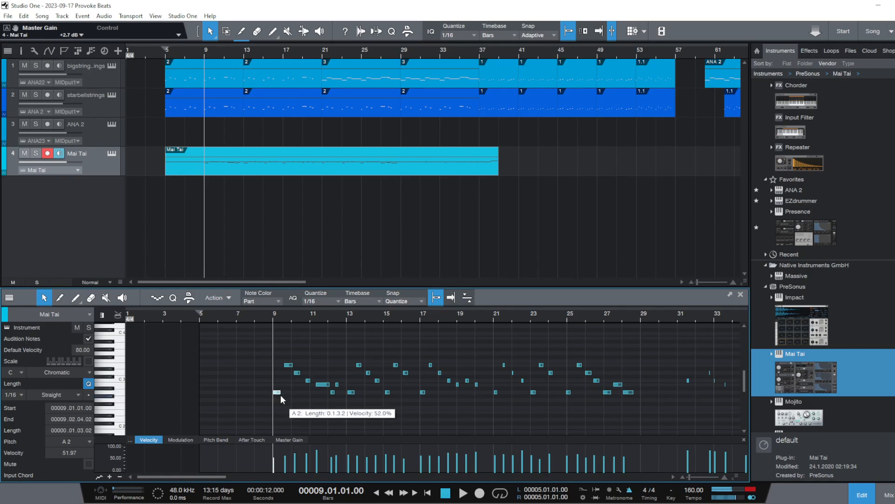
Move the whole seven-note phrase at bar 9 so it starts at bar 5
left_click(278, 399)
left_click_drag(259, 353, 340, 417)
left_click(276, 393)
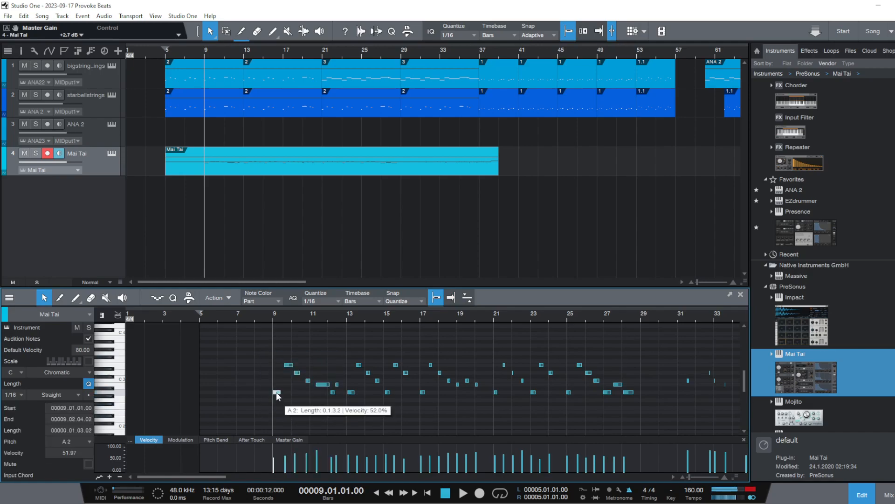
left_click_drag(339, 405, 279, 360)
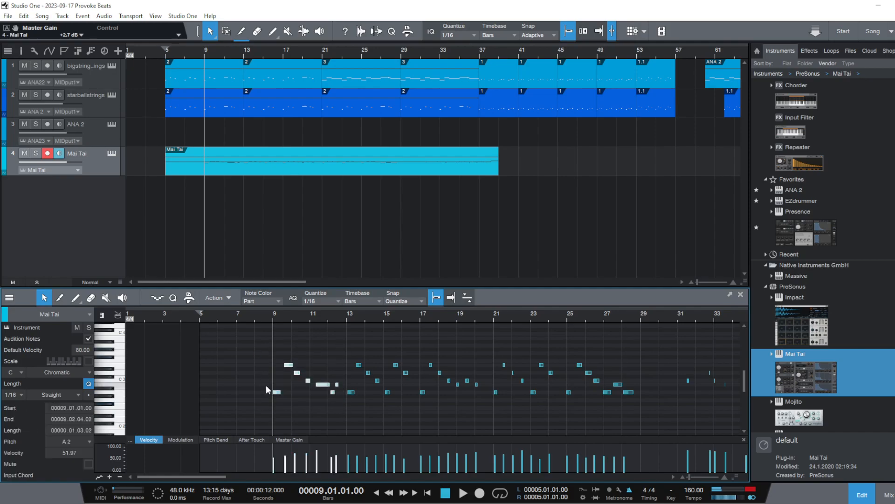
left_click_drag(275, 394, 201, 392)
Retime the bar 5 phrase: second note to the end of the first, D3 to bar 6 and C3 to beat 6.4
left_click(198, 318)
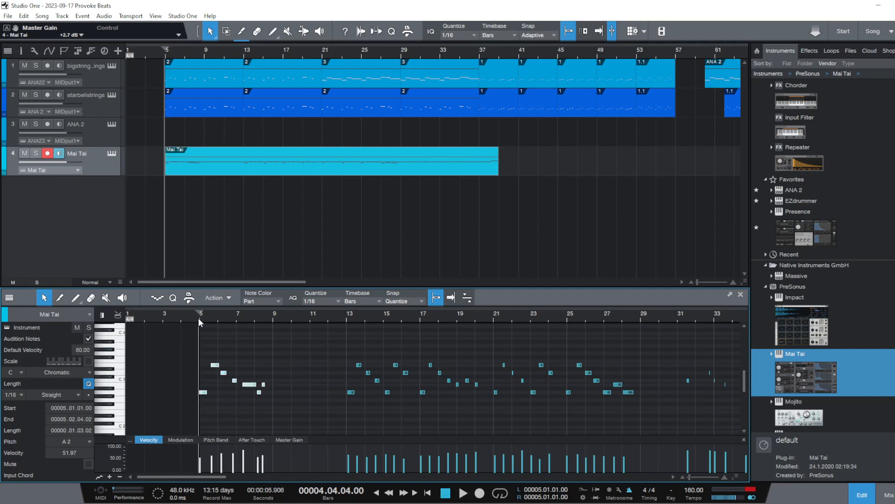
key("space")
left_click_drag(201, 318, 261, 343)
left_click(332, 409)
key("space")
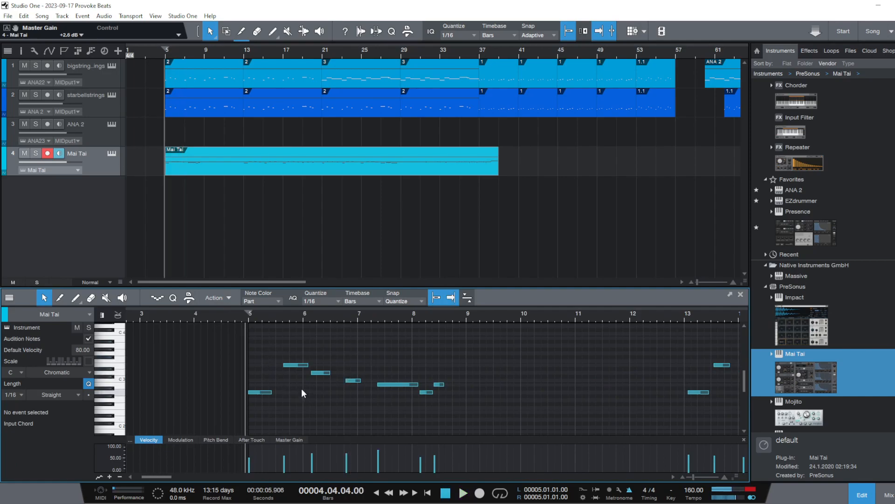
left_click_drag(245, 318, 272, 358)
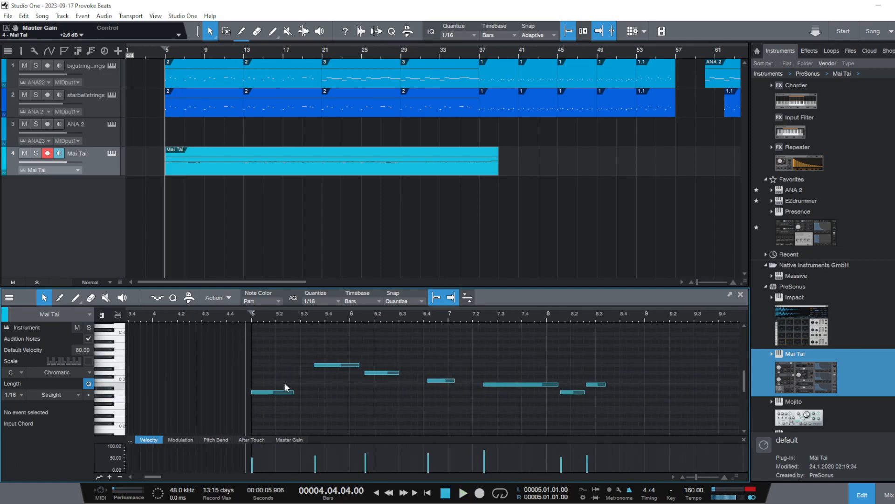
left_click_drag(326, 365, 306, 366)
left_click_drag(371, 374, 357, 373)
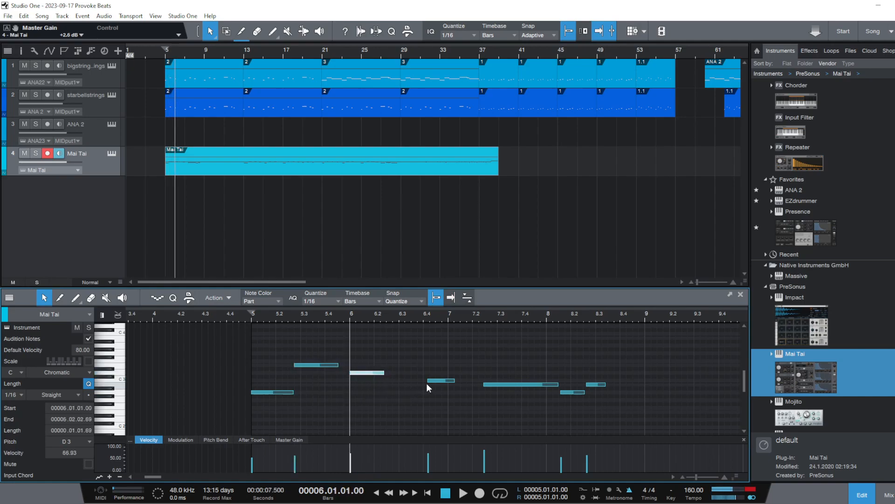
left_click_drag(438, 381, 434, 380)
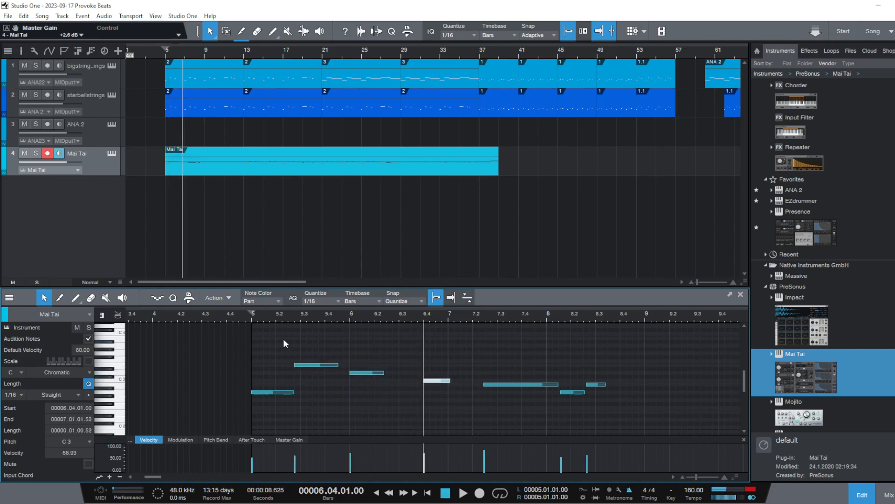
Play the phrase from bar 5 and move its second note, E3, to beat 5.3
key("space")
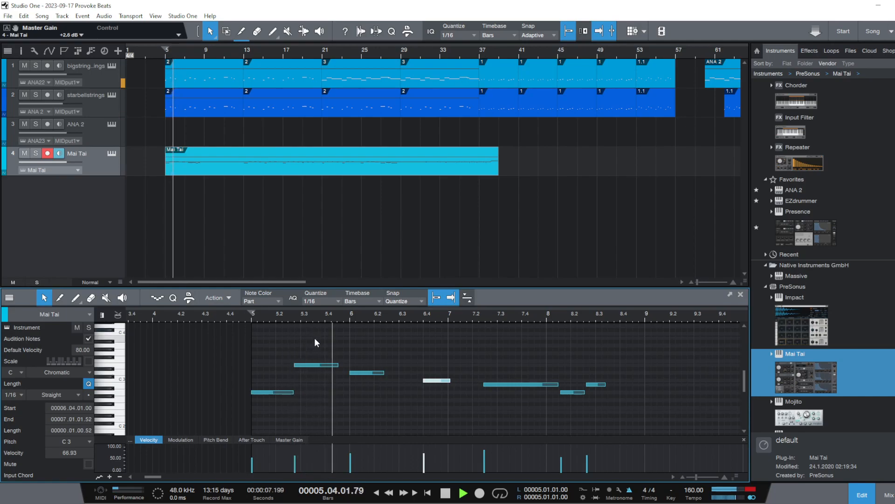
key("space")
left_click_drag(308, 363, 314, 363)
key("space")
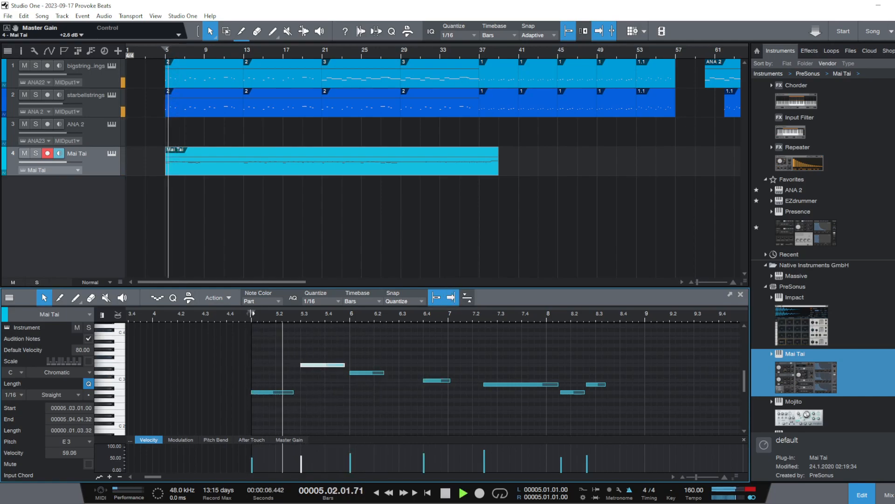
key("space")
Move the phrase's fourth note, C3, to beat 6.3 and shift the last three notes together to start at bar 7
mouse_move(434, 384)
left_mouse_down()
mouse_move(410, 384)
mouse_move(424, 383)
left_mouse_up()
left_click_drag(478, 366, 580, 407)
left_click_drag(513, 388, 473, 383)
left_click(441, 408)
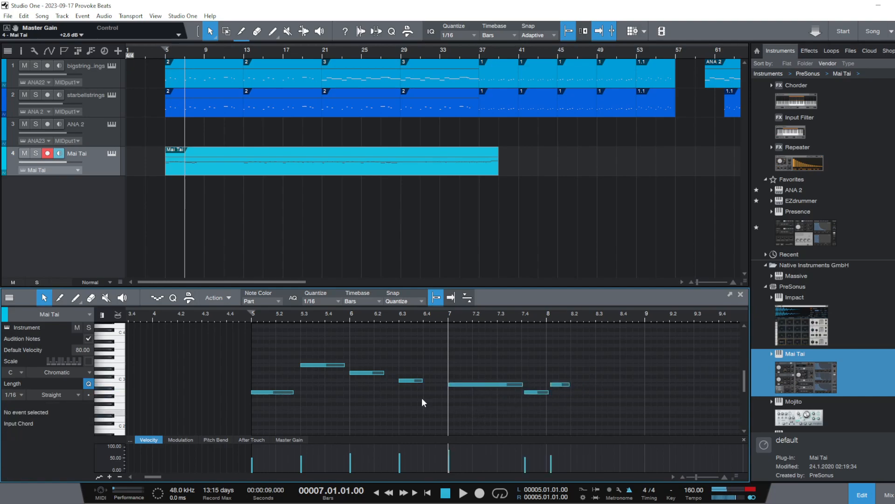
Play back the retimed phrase from bar 5 and compare it with the notes from bar 13 onward
left_click(248, 318)
key("space")
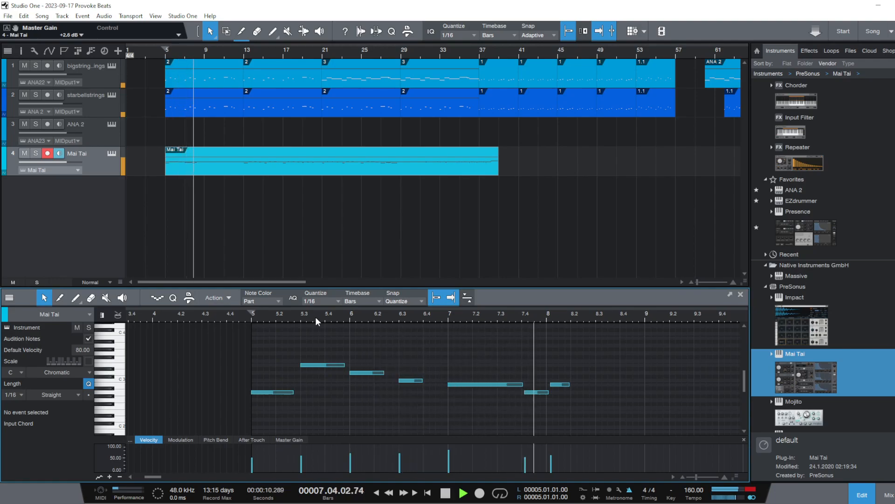
key("space")
left_click(462, 298)
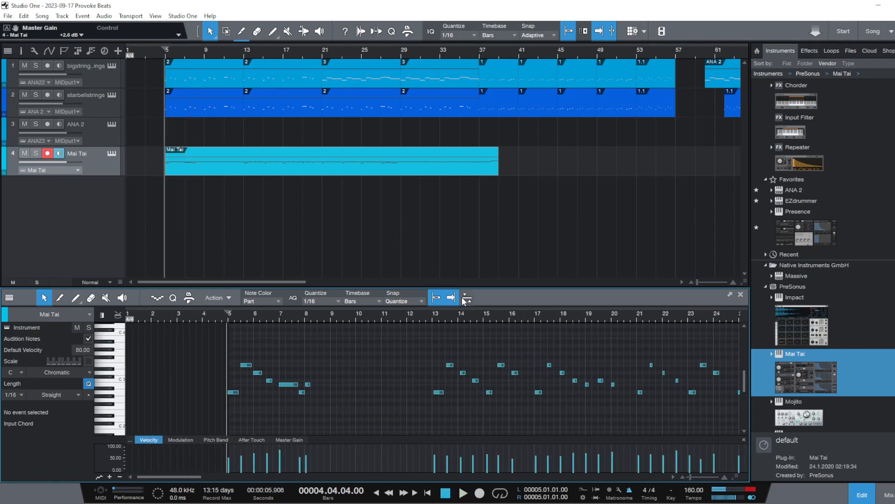
left_click(431, 317)
key("space")
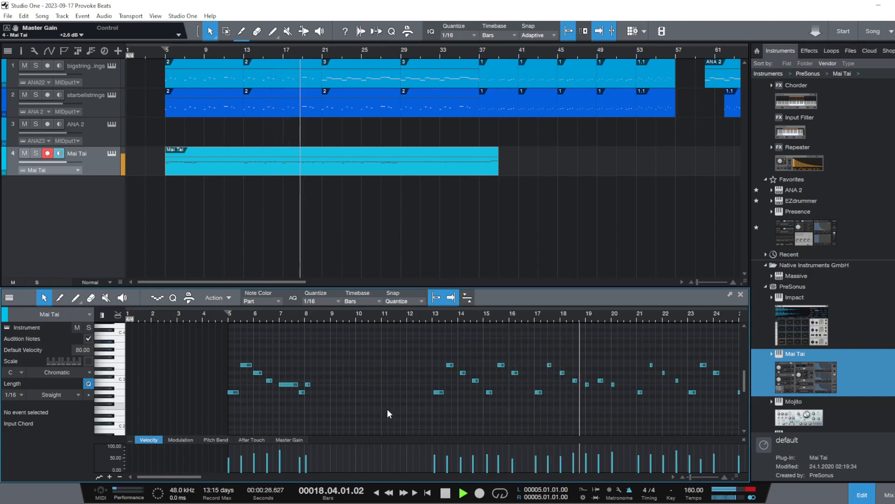
key("space")
Delete the seven-note phrase in bars 5 to 8 and move the notes from bars 13 to 21 to start at bar 5
left_click_drag(348, 410, 114, 308)
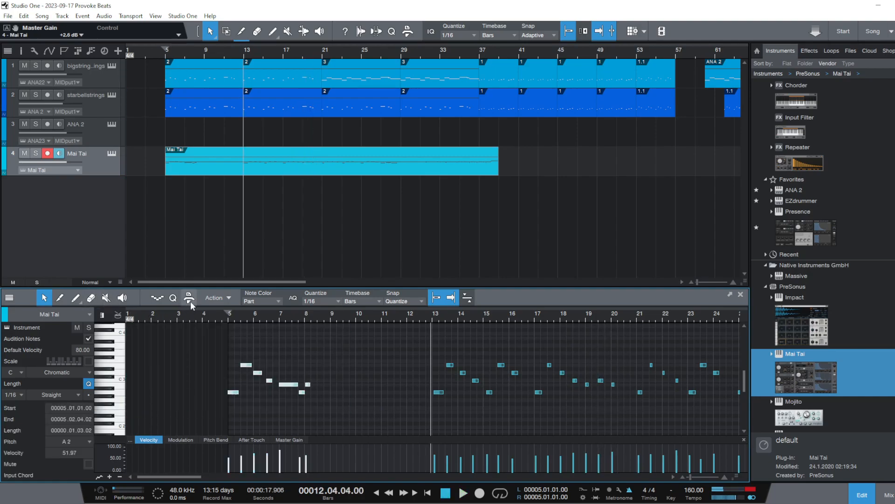
right_click(289, 385)
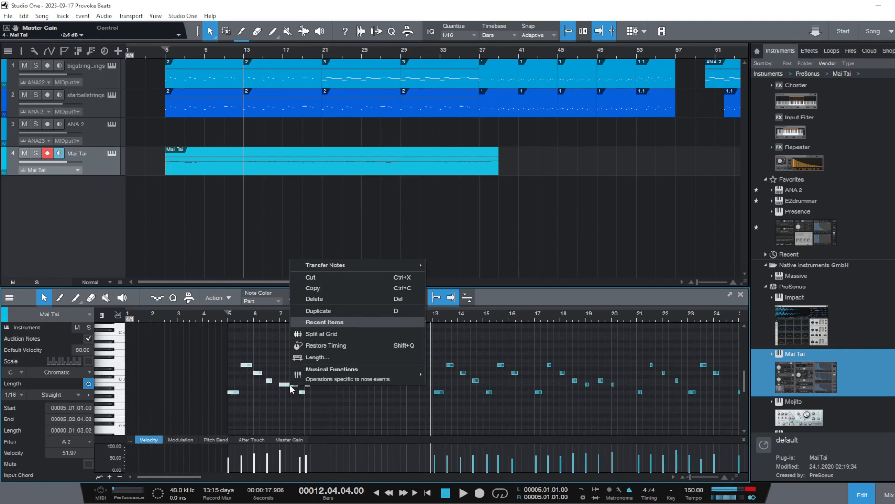
left_click(326, 298)
left_click_drag(412, 351, 630, 433)
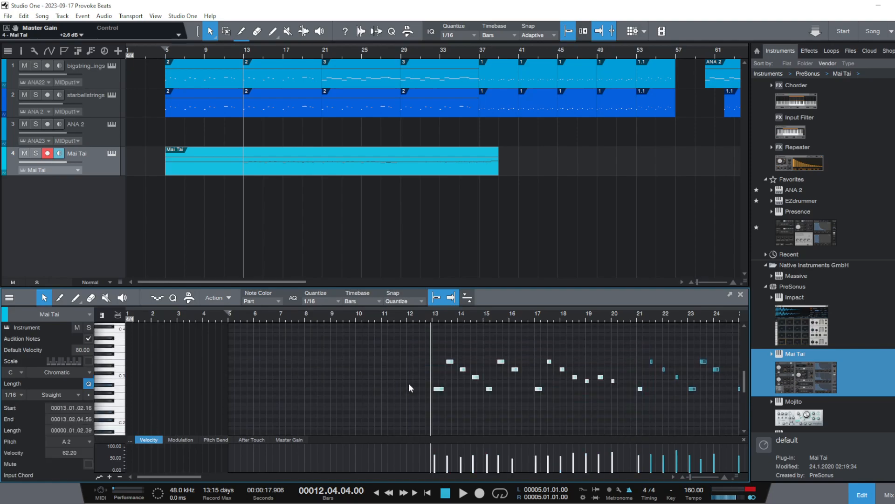
left_click_drag(439, 392, 233, 390)
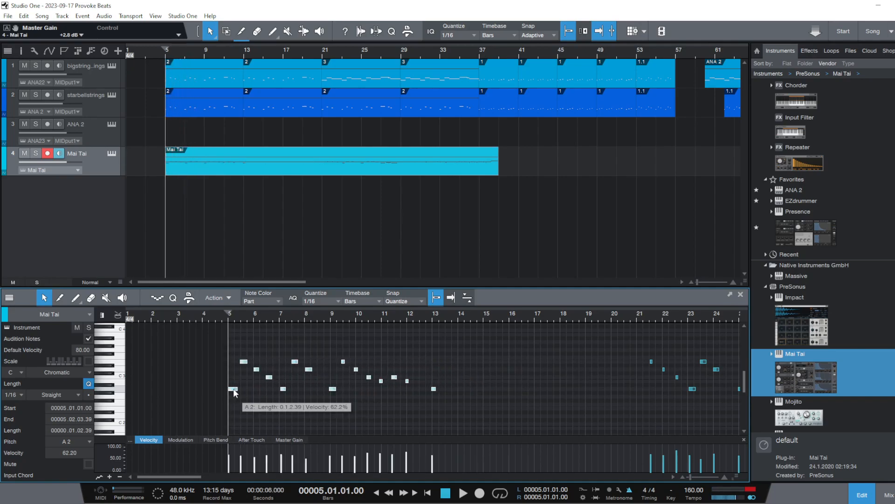
Play the phrase from bar 5 and align the starts of its second, third and fourth notes to beats 5.3, 6.1 and 6.3
left_click(220, 325)
left_click(225, 317)
key("space")
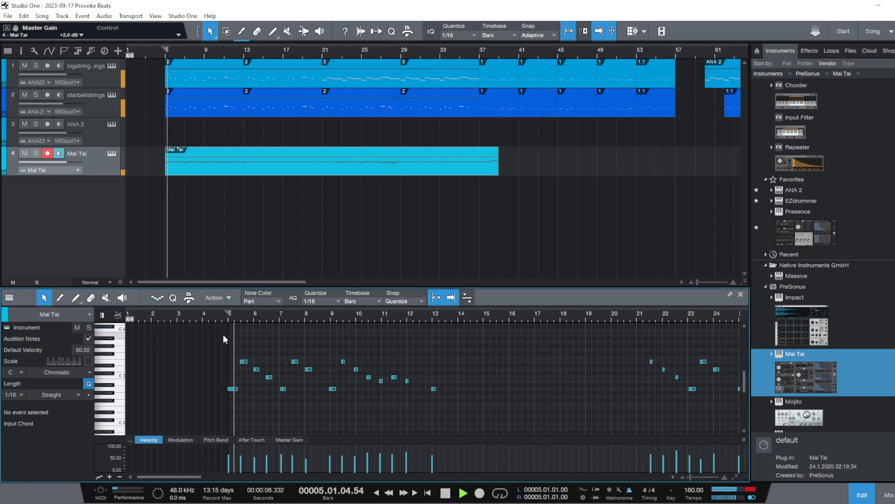
key("space")
left_click_drag(237, 318, 279, 364)
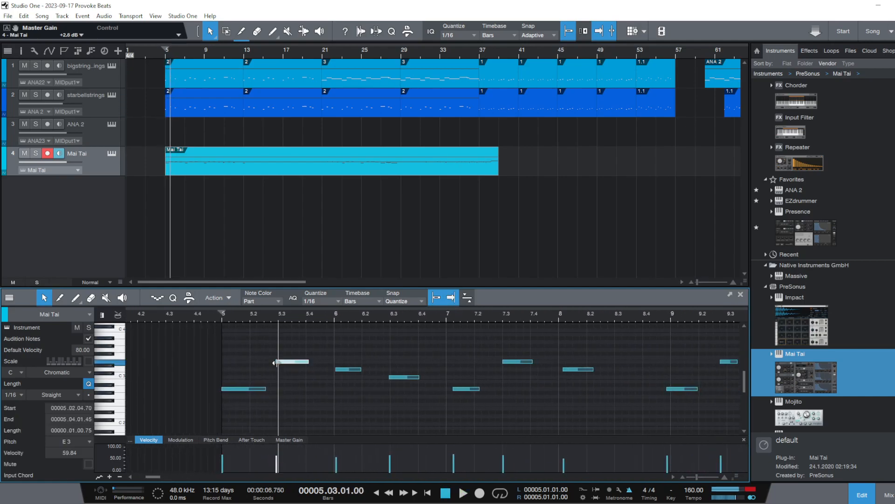
left_click_drag(334, 366, 331, 368)
left_click_drag(387, 380, 391, 379)
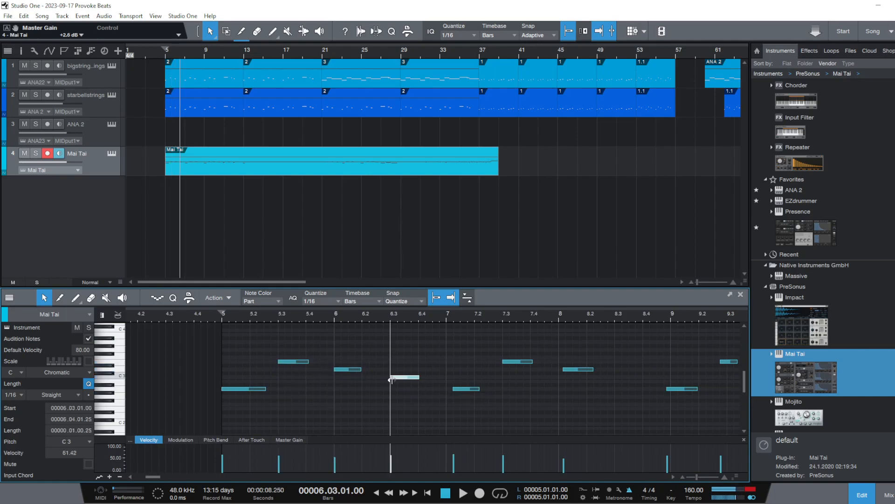
left_click(422, 378)
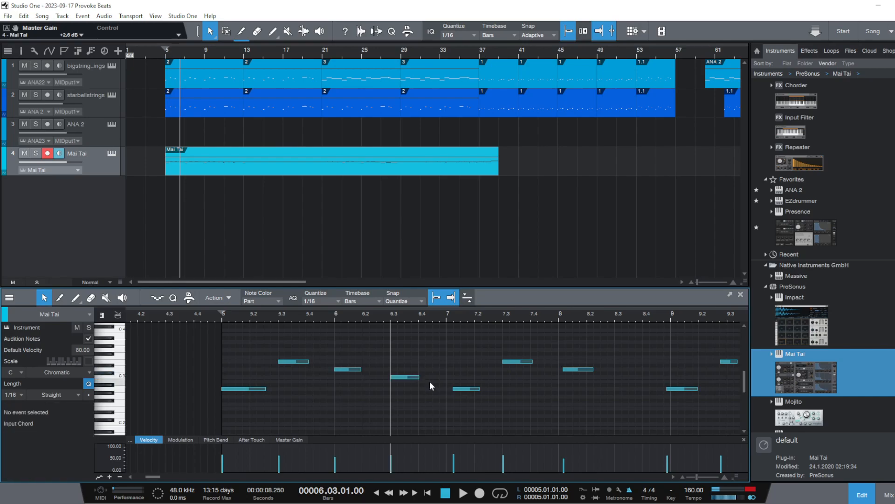
Align the starts of the phrase's next three notes, A2, E3 and D3, to beats 7.1, 7.3 and 8.1
left_click_drag(452, 390, 447, 391)
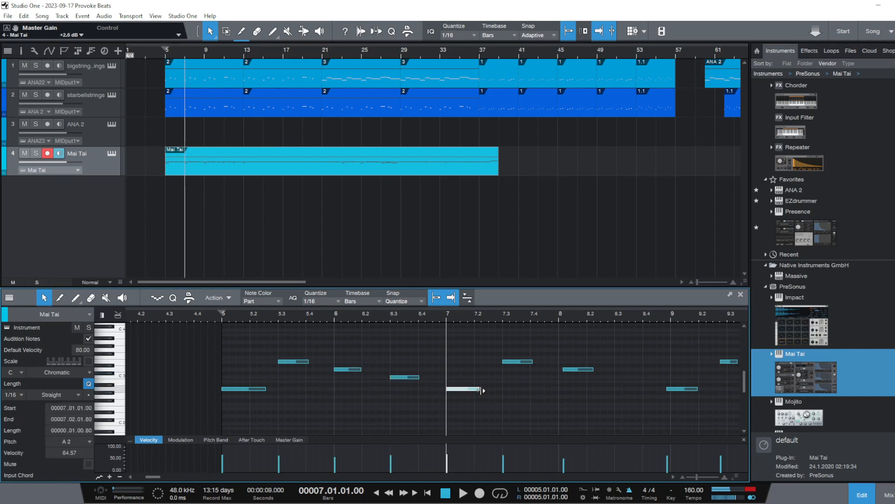
left_click(506, 363)
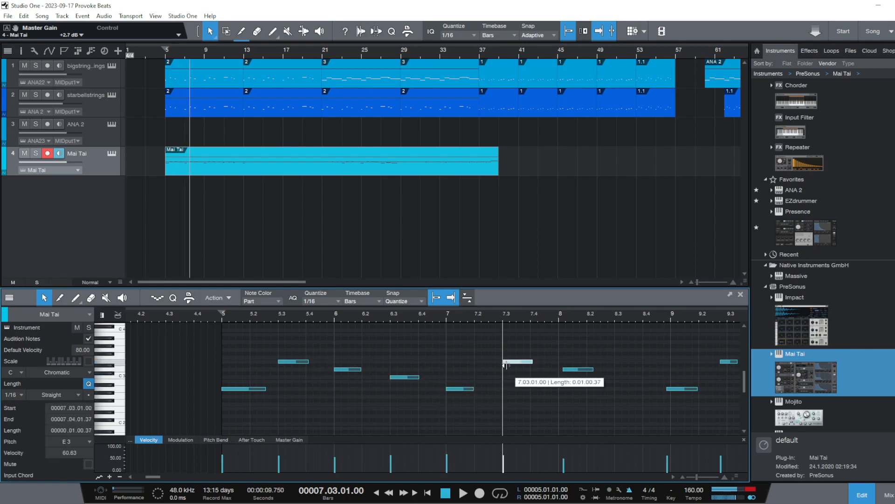
left_click_drag(532, 362, 558, 372)
Align the A2 note to bar 9 and the six notes after it to beats 9.3, 10.1, 10.3, 11.1, 11.3 and 12.1
left_click_drag(660, 318, 364, 349)
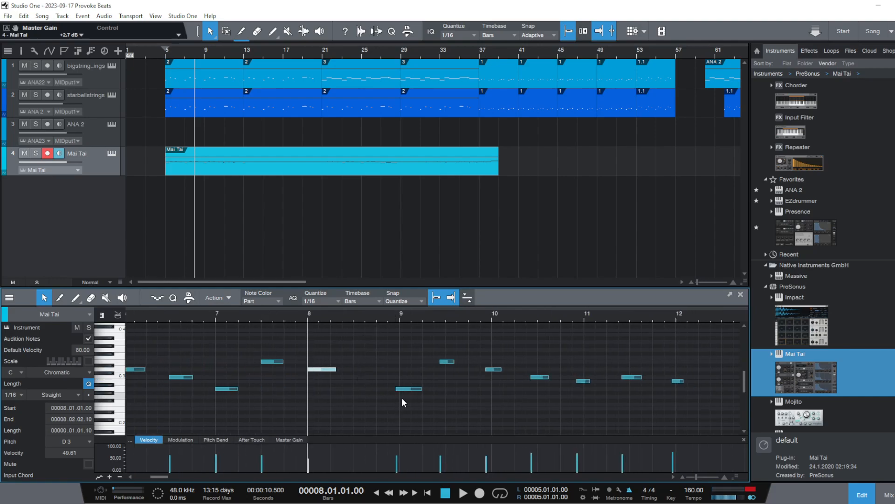
left_click_drag(400, 391, 400, 390)
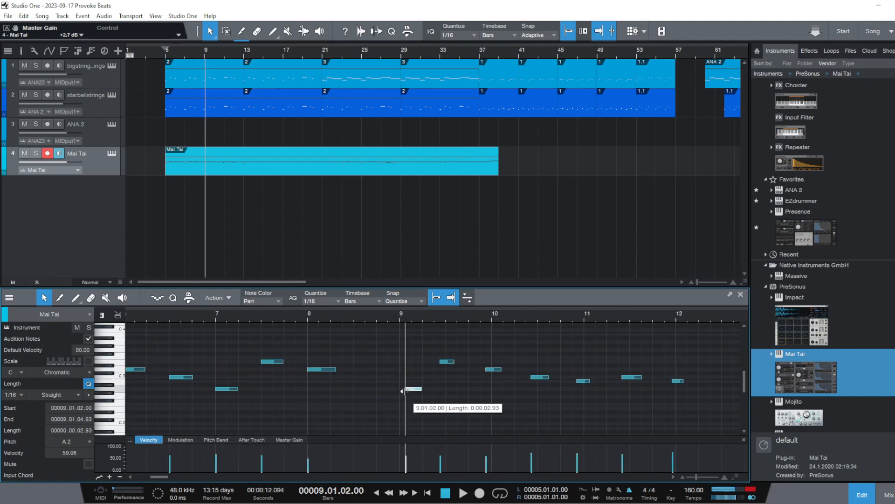
left_click_drag(444, 364, 682, 381)
left_click(539, 377)
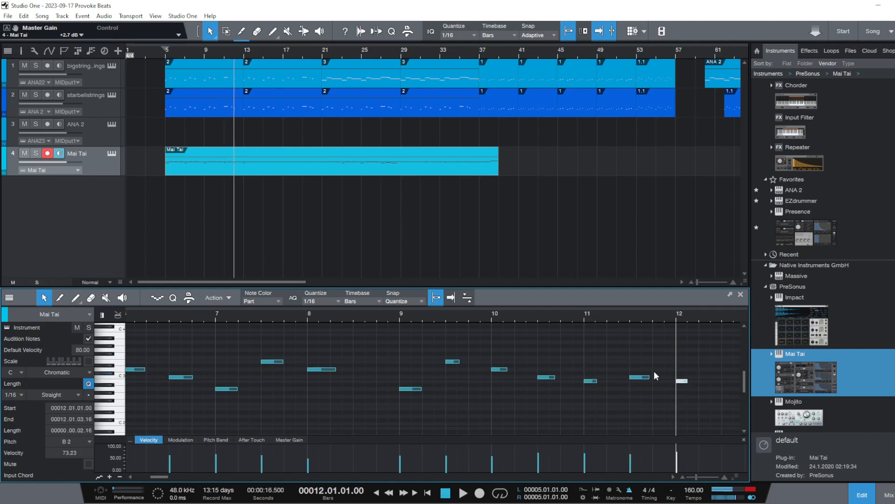
Play back the aligned bell phrase from bar 5
left_click_drag(332, 320, 387, 310)
left_click(212, 317)
left_click(219, 318)
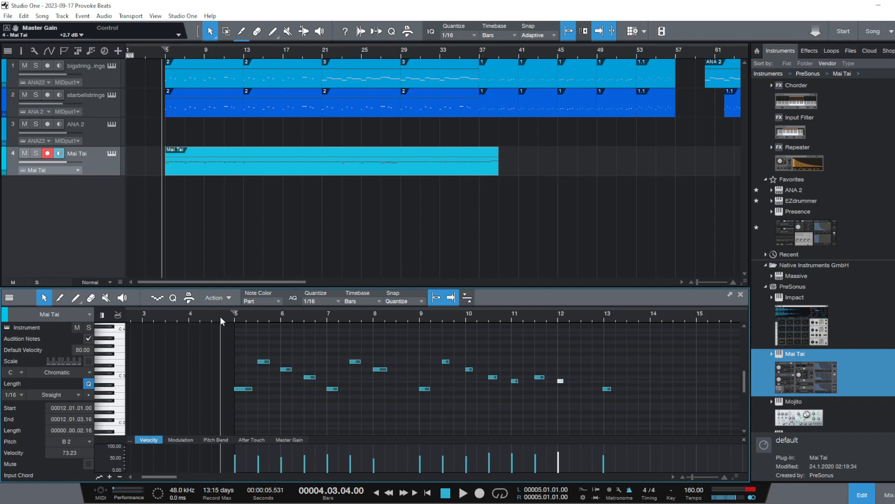
left_click(228, 316)
left_click(234, 316)
key("space")
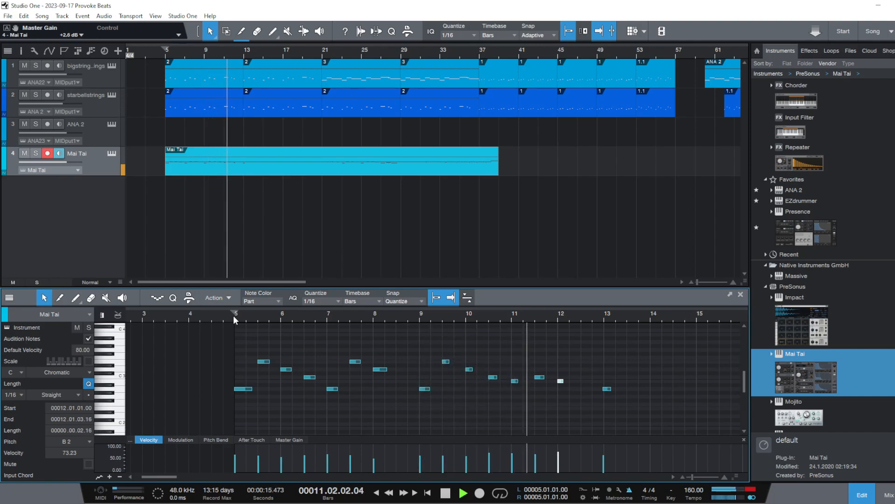
key("space")
Delete the A2 note at bar 13 from the end of the bell phrase
left_click(609, 389)
left_click(607, 389)
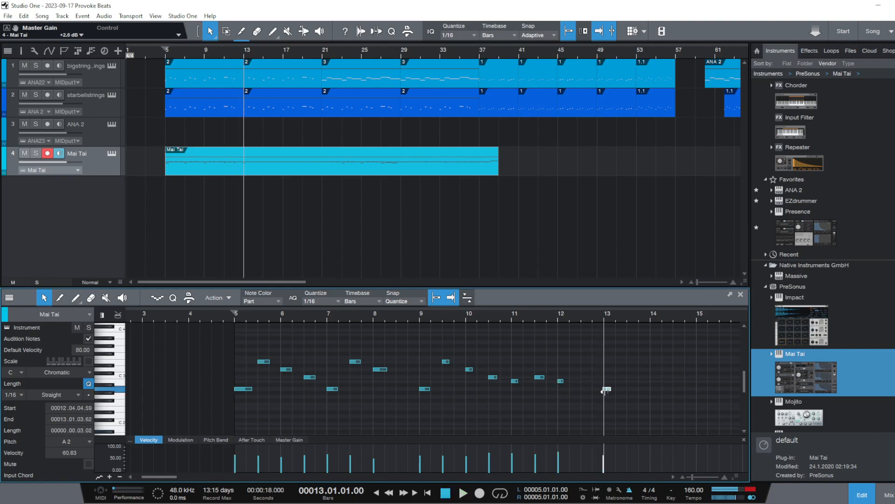
key("Delete")
Split the Mai Tai part at bar 13 and delete the portion after the split
key("3")
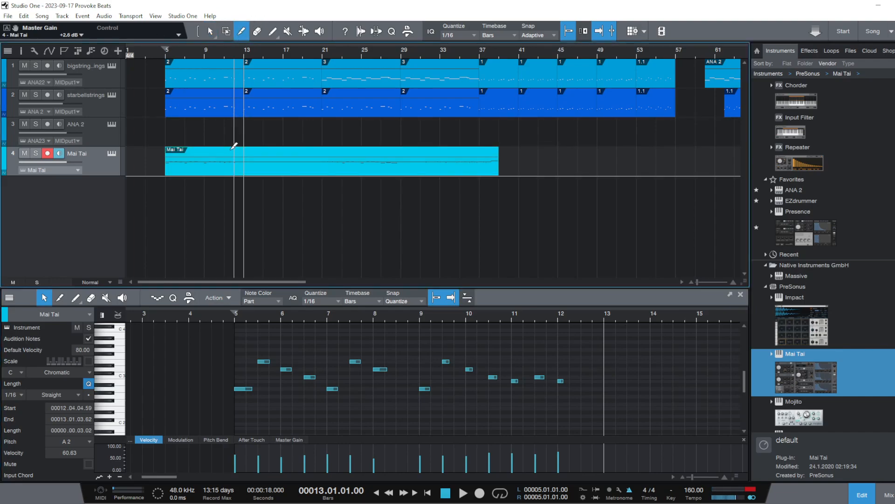
left_click(248, 151)
key("1")
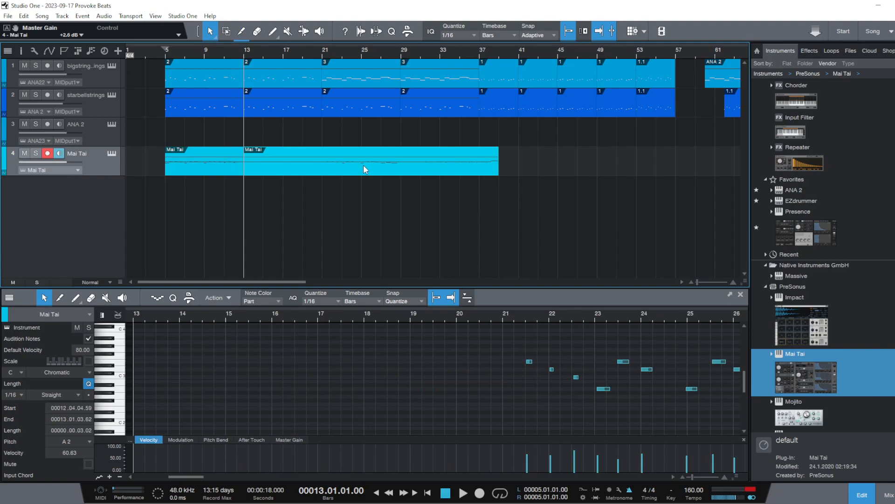
right_click(364, 166)
left_click(388, 226)
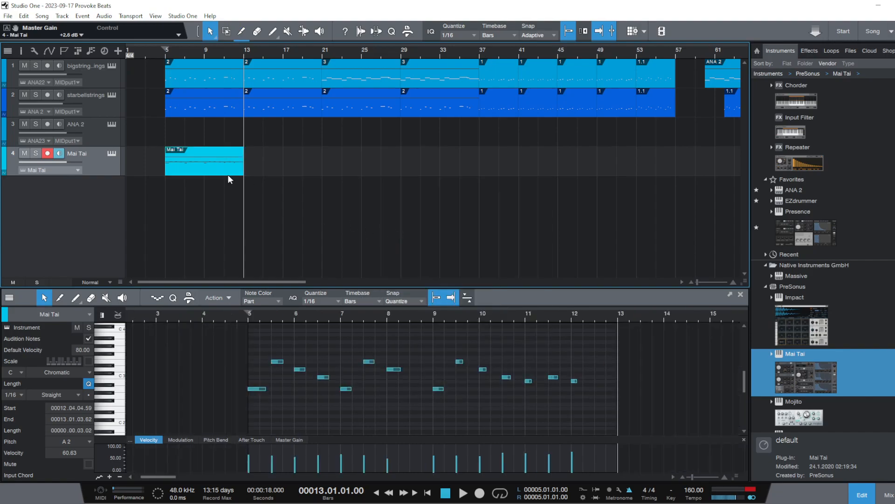
Duplicate the eight-bar Mai Tai part three times so the copies run from bar 13 to bar 37
key("d")
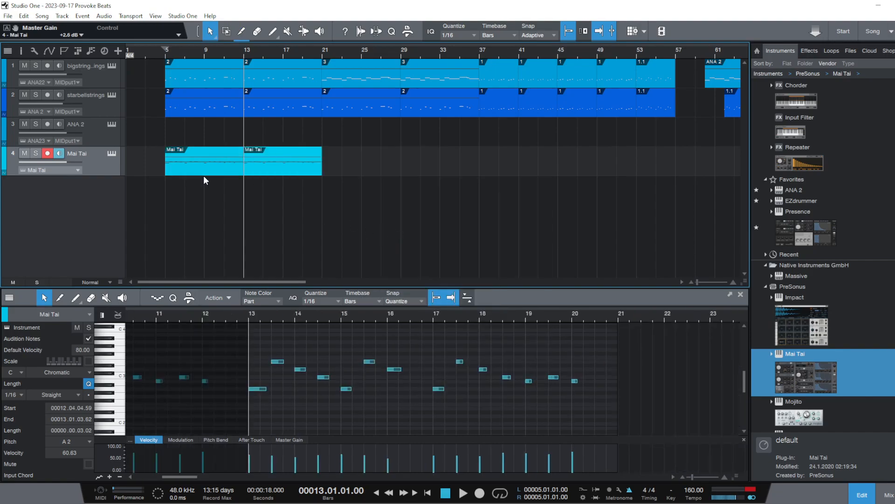
key("d")
key("d")
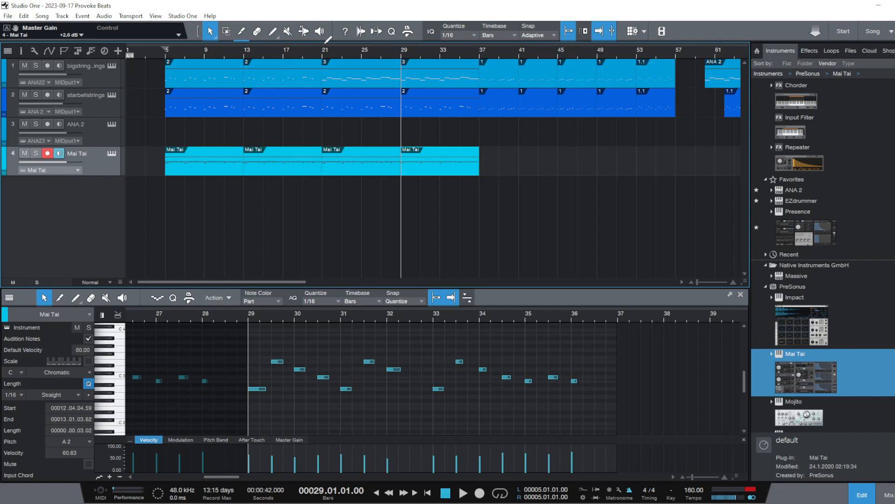
Play the section from bar 21 to hear the bell copies with the string tracks
left_click(325, 57)
key("space")
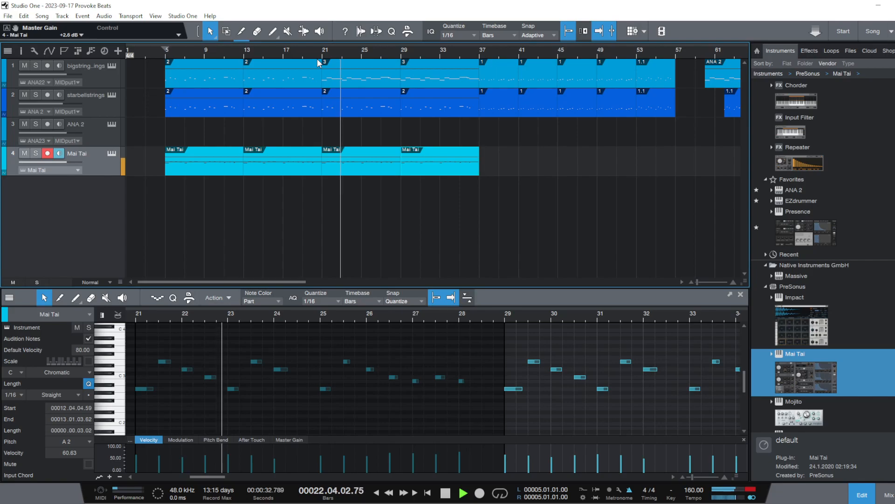
key("space")
left_click(362, 82)
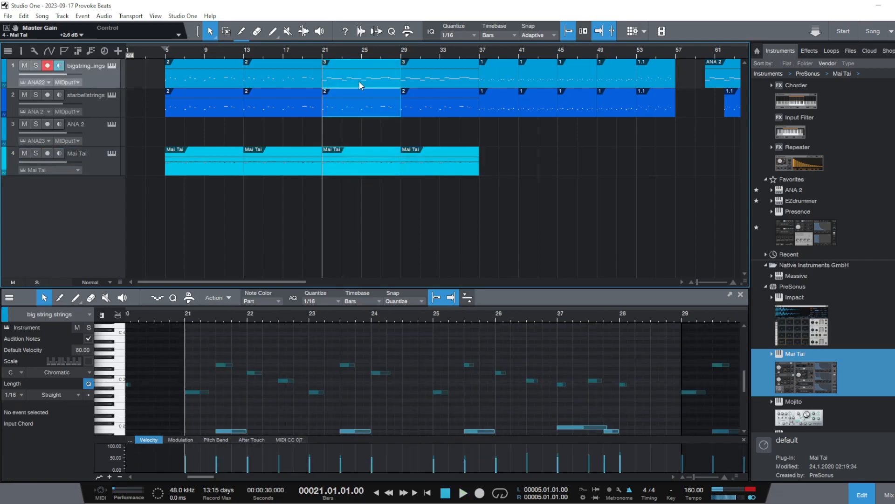
right_click(371, 71)
left_click(296, 240)
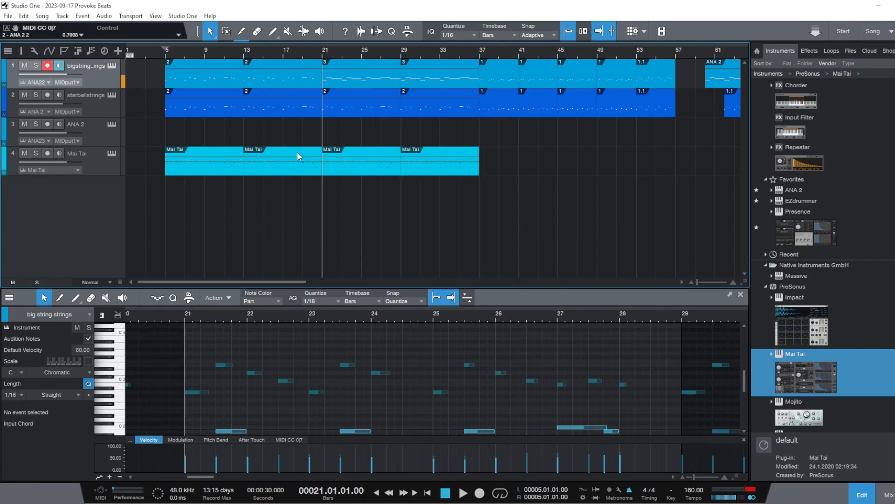
Delete the string and bell parts in bars 5 to 13 and move the block from bar 21 to bar 5
left_click_drag(185, 234, 193, 59)
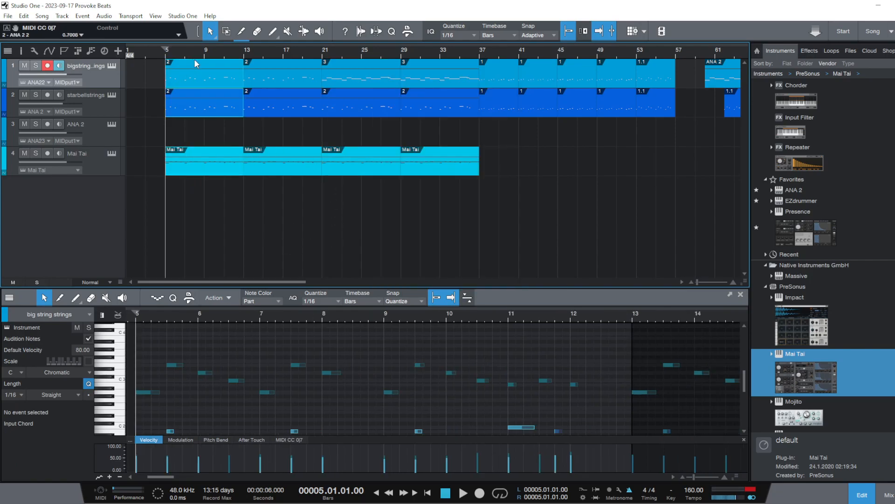
right_click(194, 70)
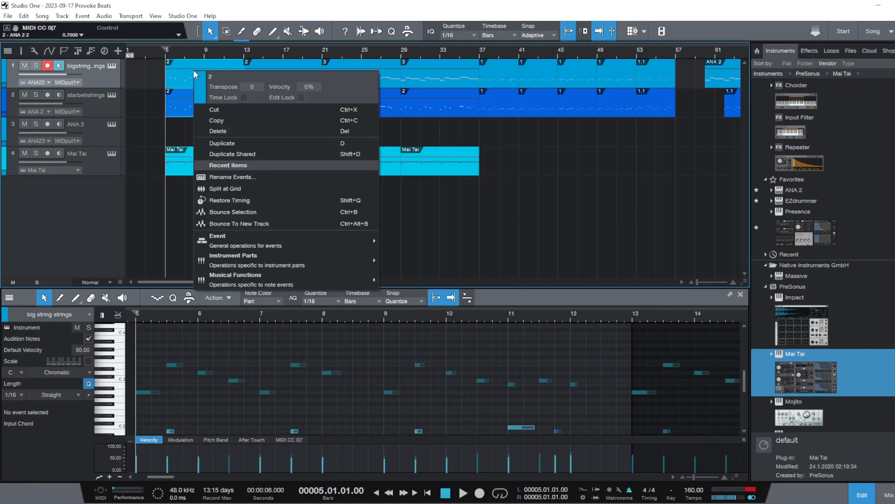
left_click(221, 132)
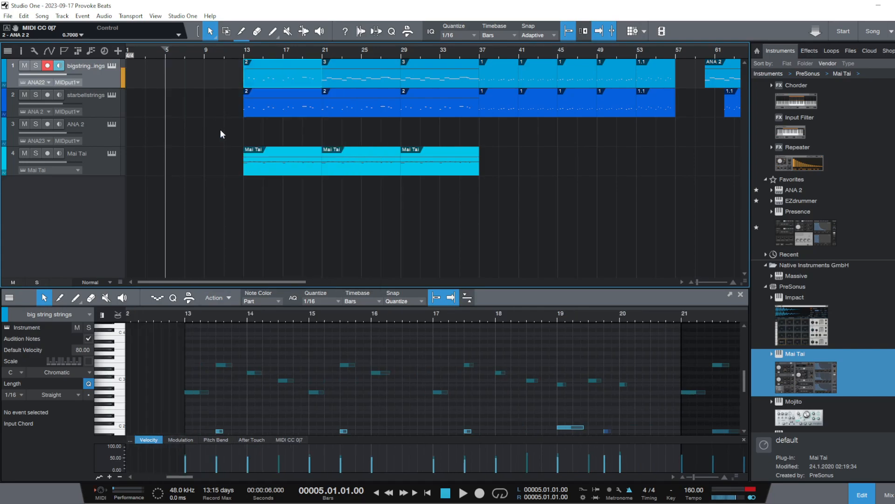
left_click_drag(389, 204, 195, 70)
Duplicate the block at bar 13 on both string tracks and Mai Tai to bar 21, and move the Mai Tai track above ANA 2
left_click(188, 230)
left_click_drag(303, 234, 289, 68)
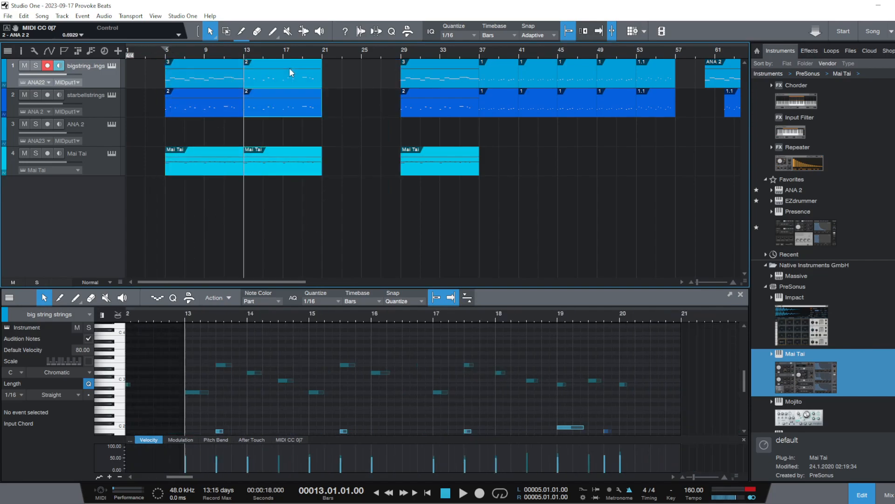
key("d")
left_click(383, 217)
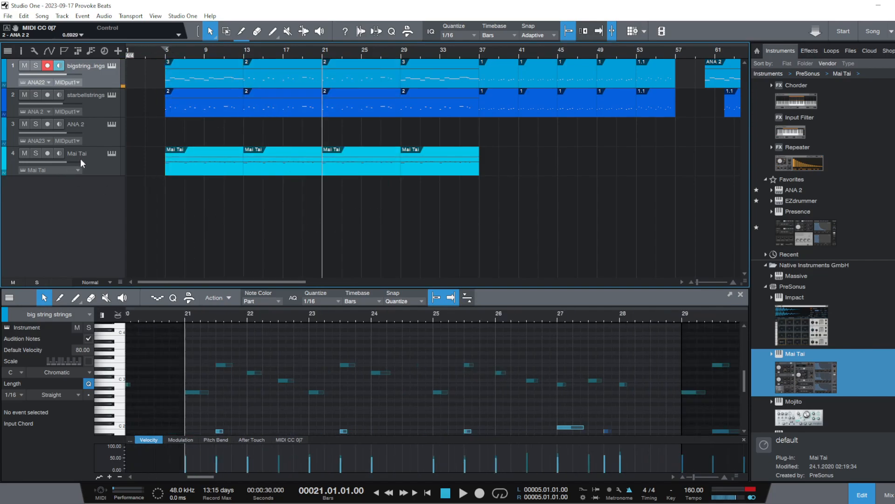
left_click_drag(88, 165, 88, 122)
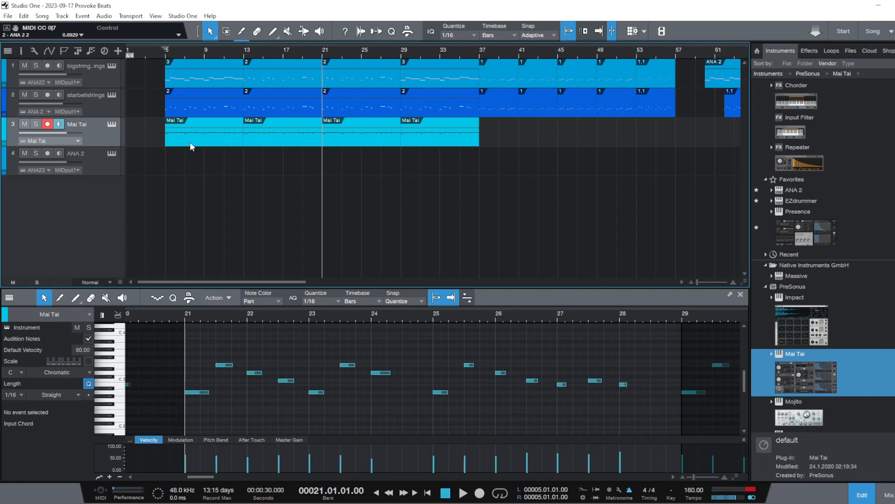
Delete the string and bell parts in bars 29 to 37 and replace them with a duplicate of the bar 21 block
left_click(164, 55)
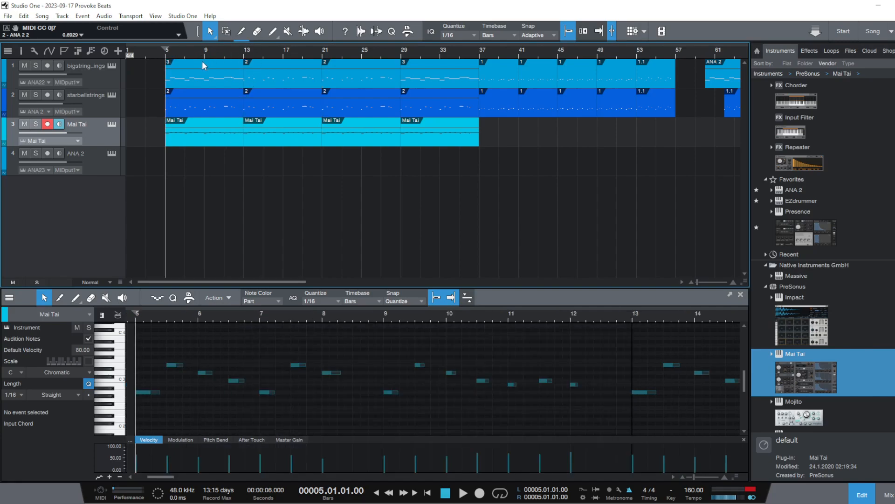
left_click(435, 70)
right_click(436, 71)
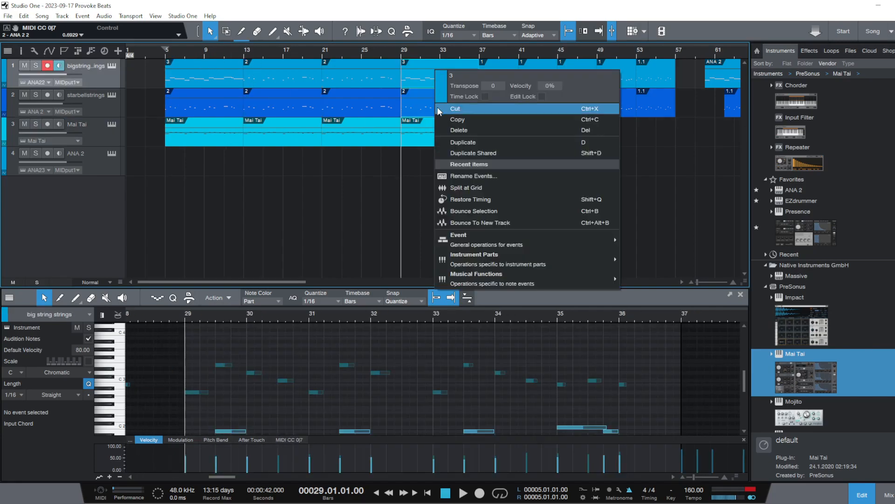
left_click(471, 130)
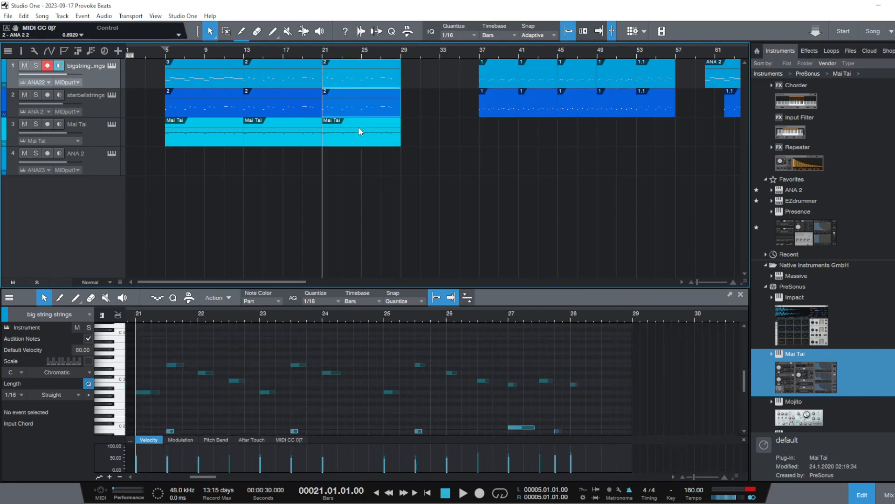
key("ctrl+z")
Disarm the bigstring track and play the rearranged sections from bar 5
mouse_move(411, 55)
left_mouse_down()
mouse_move(407, 35)
mouse_move(408, 44)
left_mouse_up()
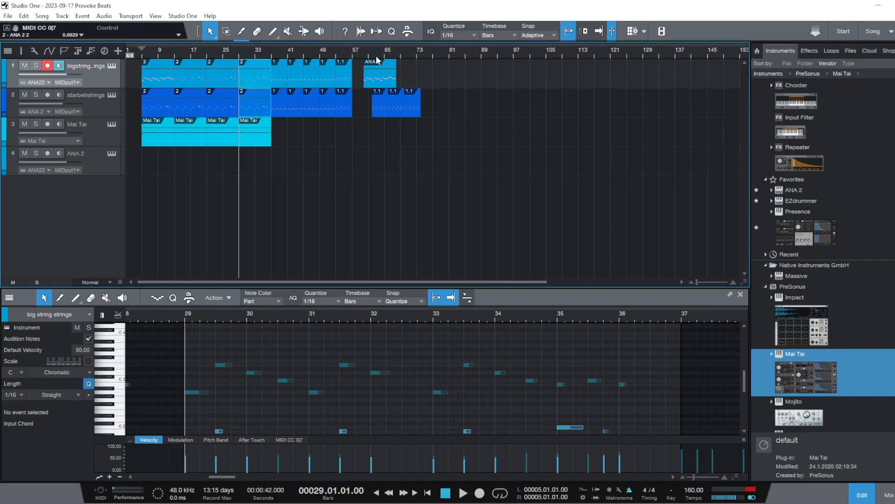
left_click(143, 54)
left_click(48, 65)
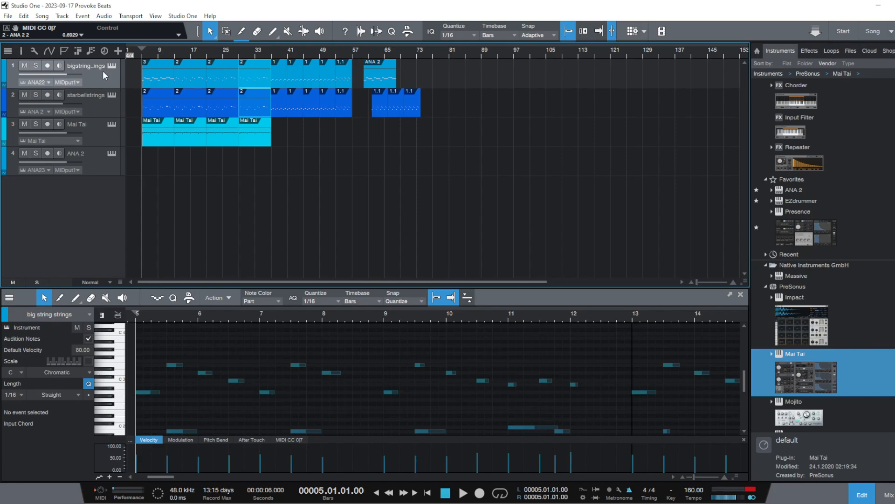
left_click(279, 186)
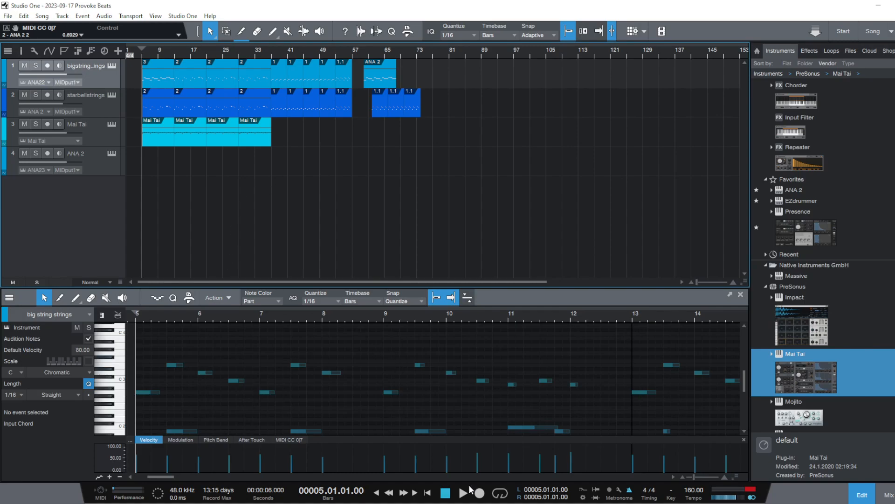
left_click(460, 499)
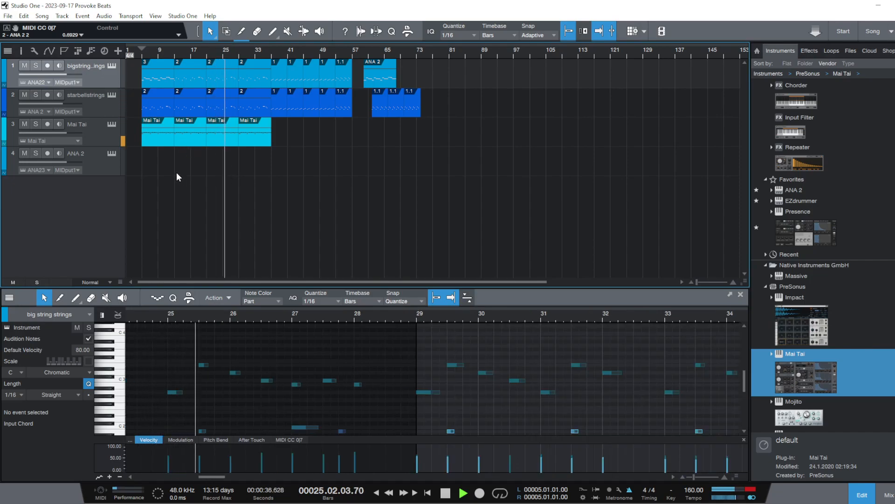
key("space")
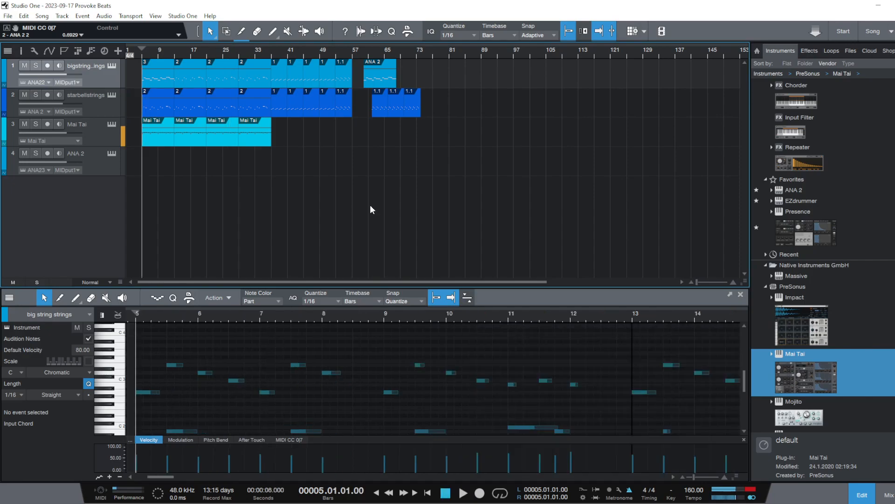
Shift all parts from bar 13 onward eight bars later and duplicate the bars 5 to 13 block into the gap
left_click_drag(497, 205, 219, 69)
left_click_drag(182, 136, 149, 72)
key("d")
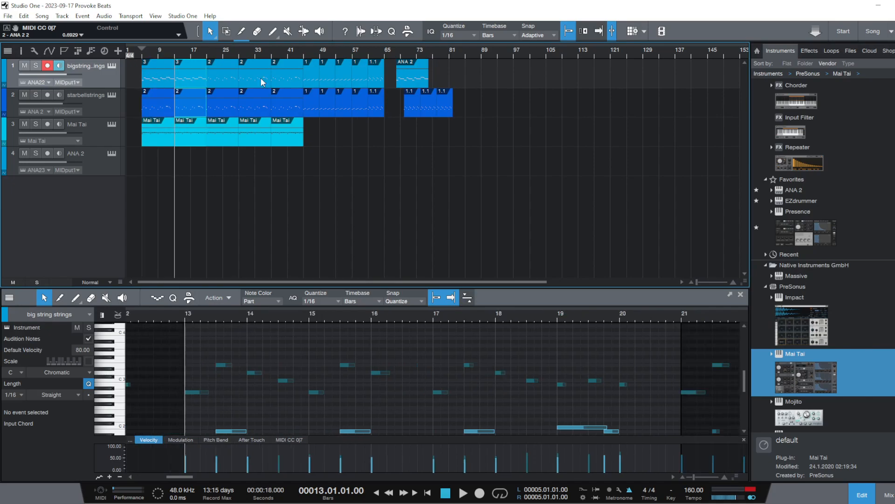
Shift all string parts from bar 45 onward eight bars later and duplicate the bars 37 to 45 block of all three tracks into the gap
left_click(438, 232)
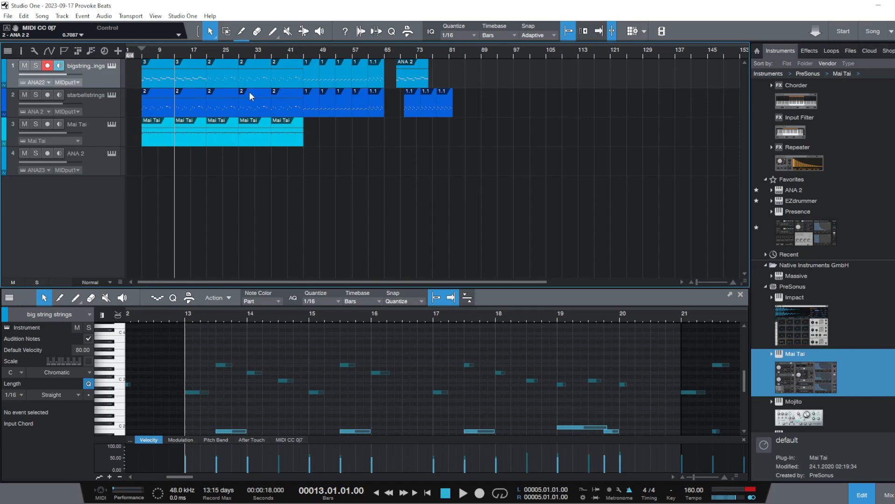
left_click_drag(554, 139, 329, 76)
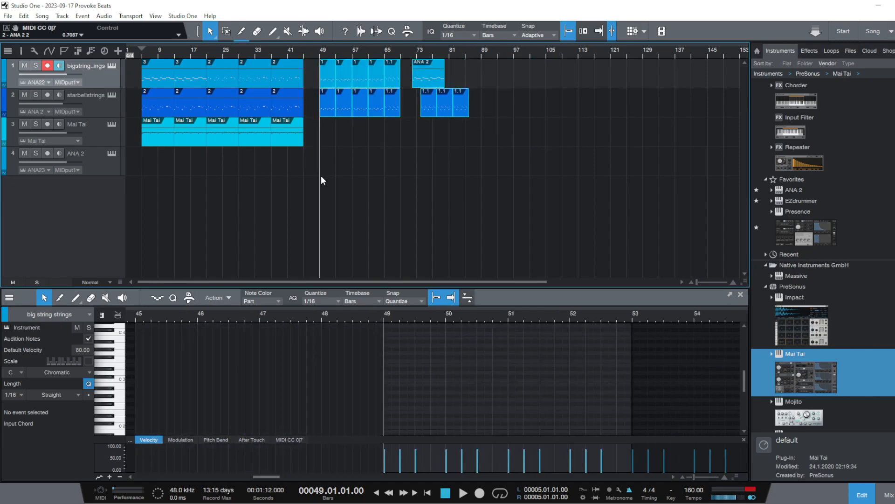
left_click_drag(554, 139, 354, 77)
left_click_drag(315, 152, 281, 71)
key("d")
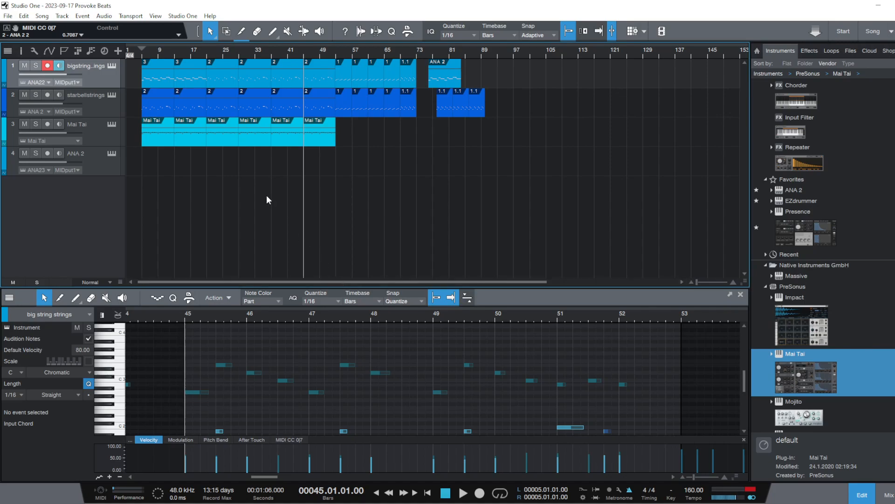
Delete the Mai Tai parts from bar 21 onward, keeping only the two parts from bar 5 to 21
left_click_drag(219, 158, 321, 146)
right_click(299, 130)
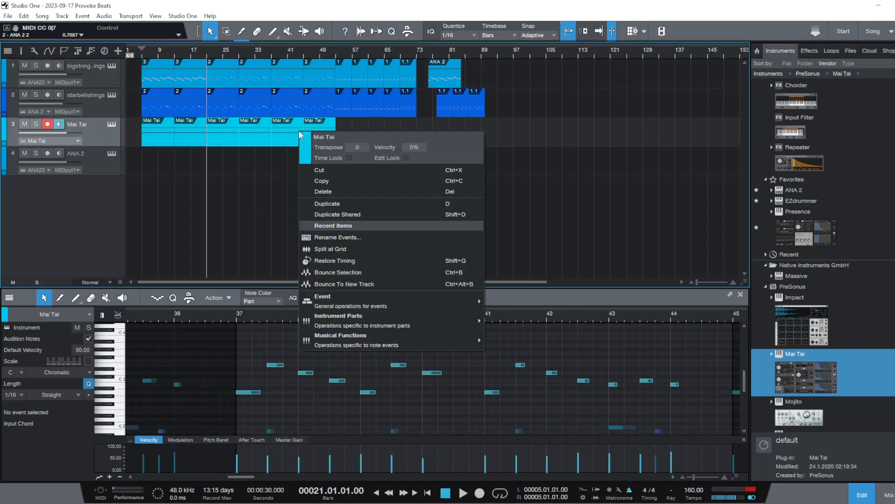
left_click(335, 190)
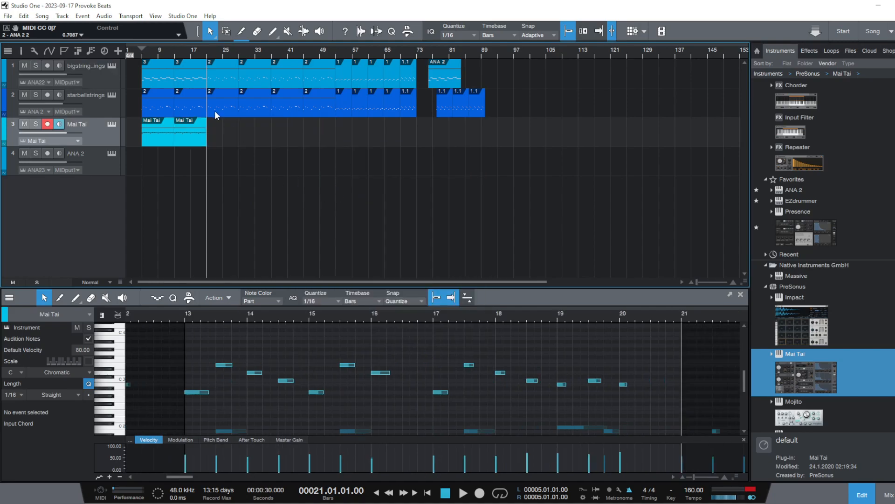
Play the arrangement while lowering the Mai Tai track's volume to -9.5 dB, and disarm the track
left_click(136, 51)
key("space")
left_click(175, 53)
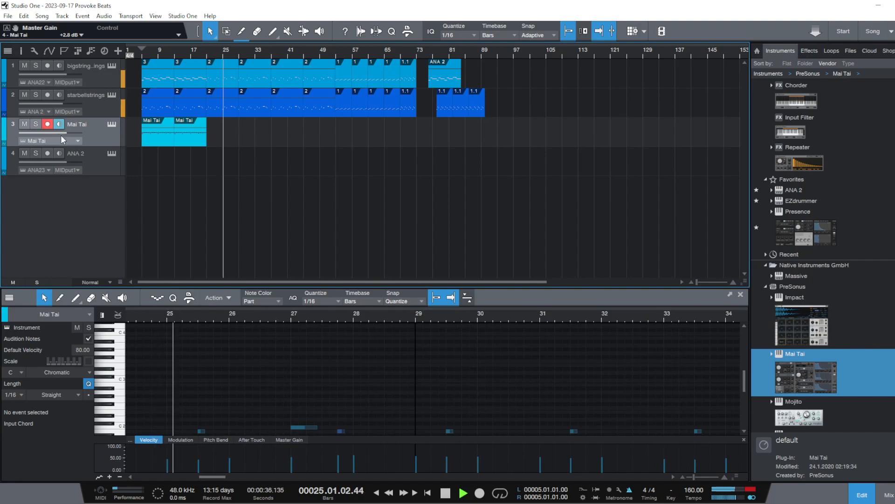
left_click_drag(61, 133, 52, 135)
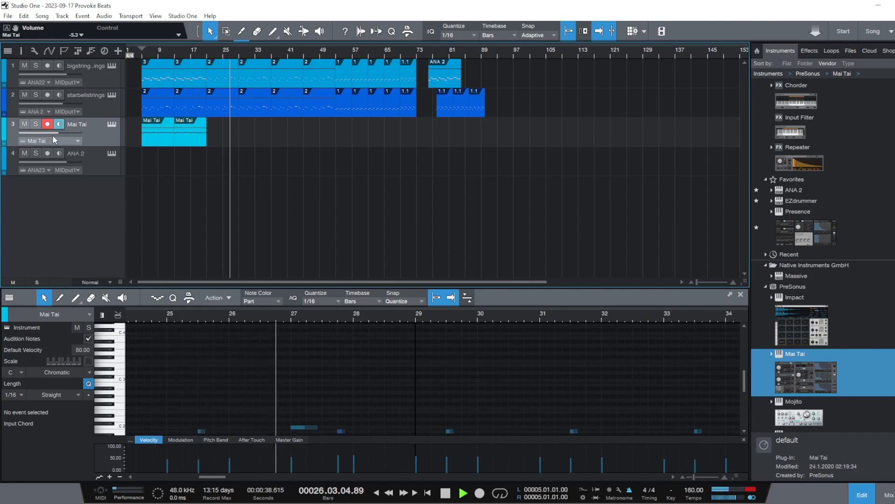
left_click(175, 54)
left_click_drag(53, 131, 45, 134)
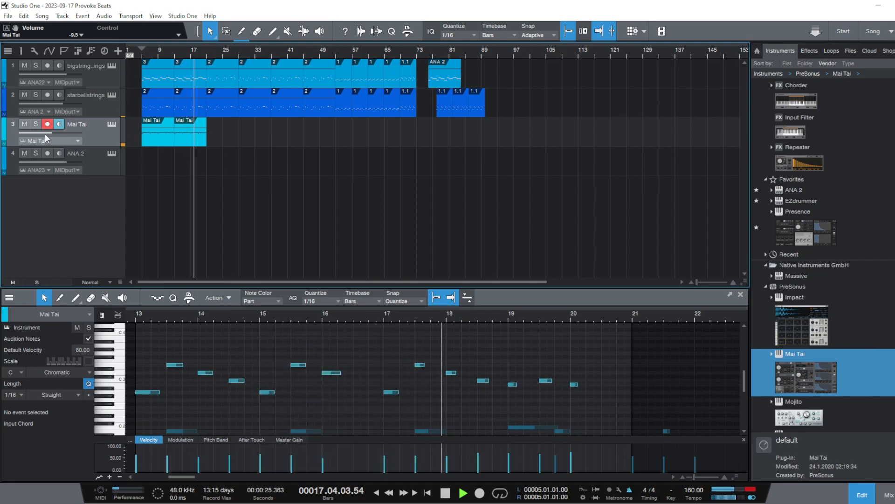
left_click(48, 125)
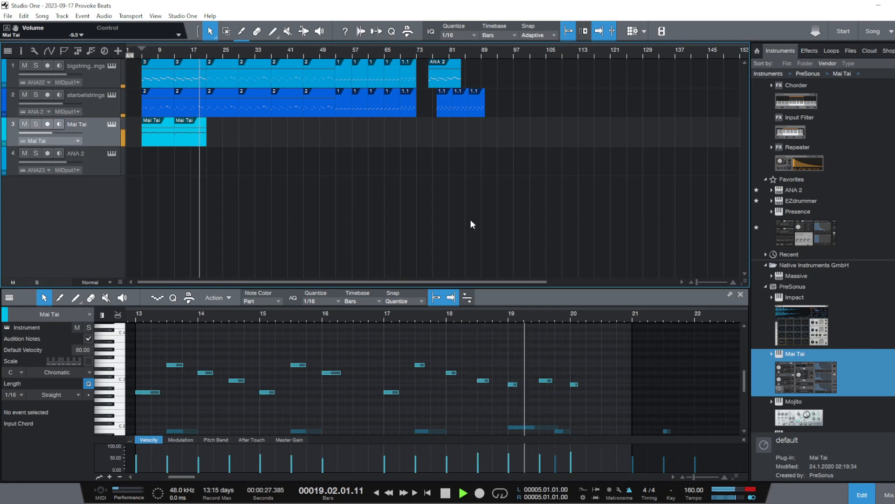
Show the mixer console and check the channel levels while playing the song, including from bar 5
left_click(886, 494)
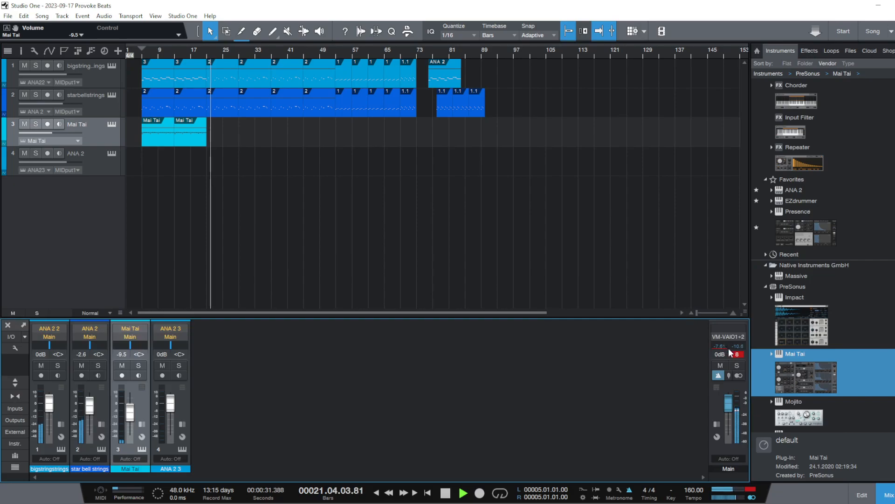
key("space")
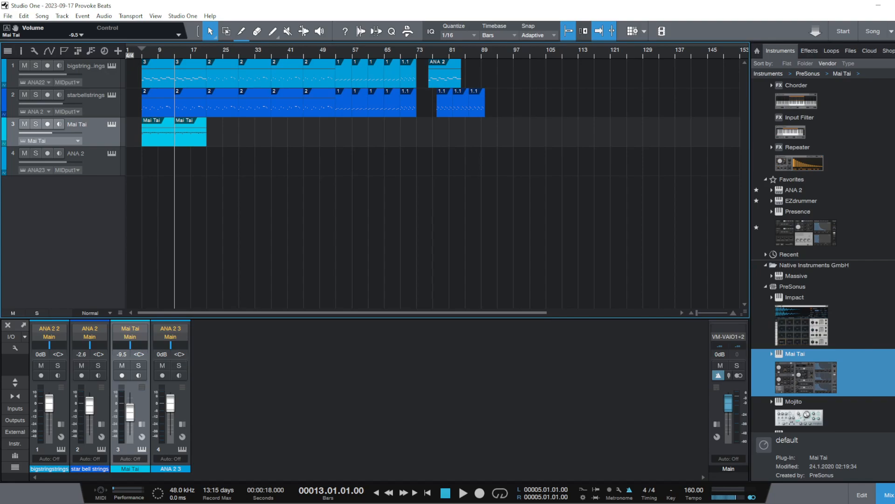
left_click(143, 51)
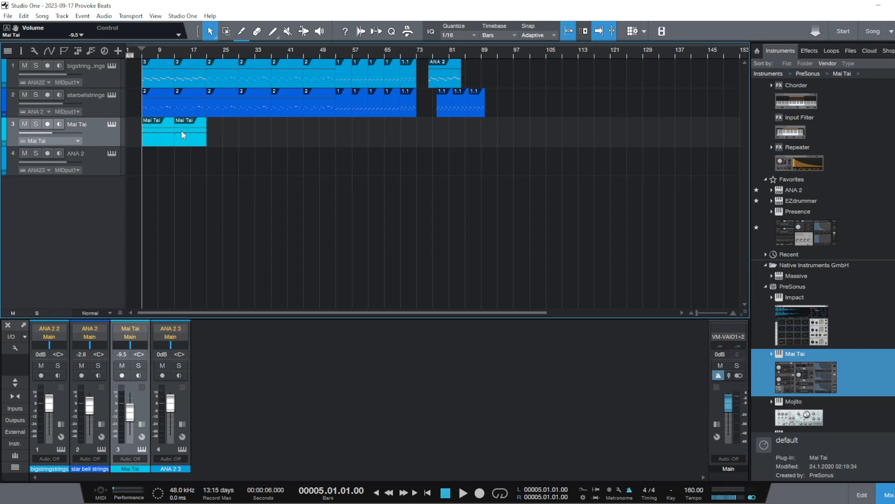
key("space")
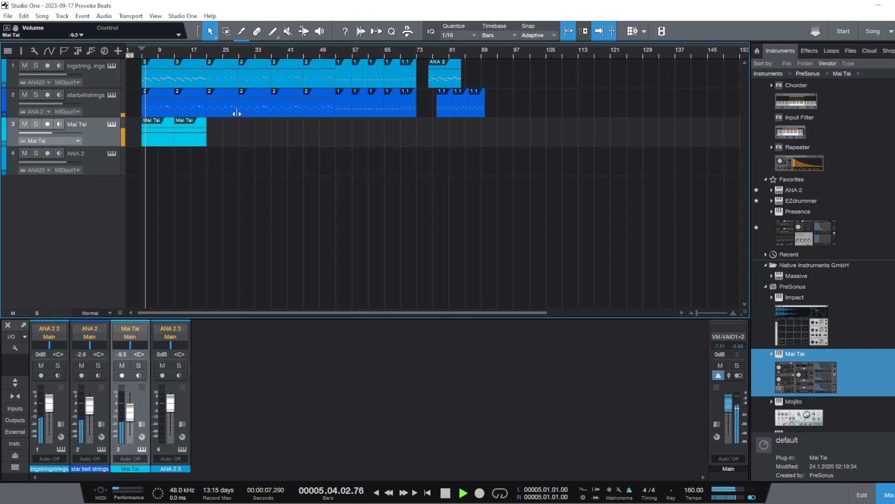
key("space")
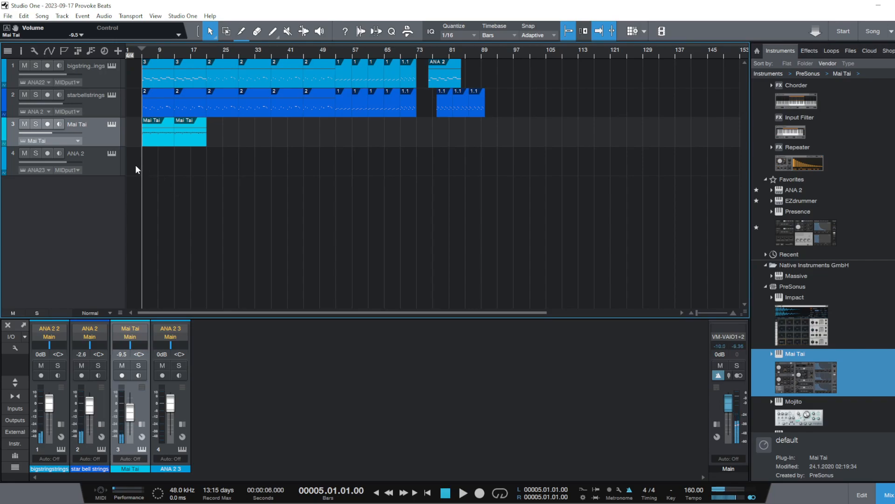
Remove the empty ANA 2 track together with its instrument, save the song and disarm Mai Tai
right_click(107, 173)
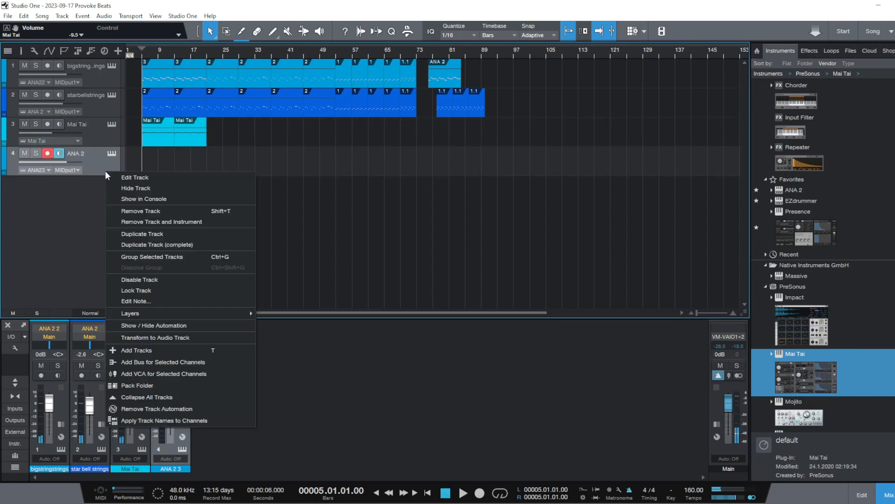
left_click(220, 223)
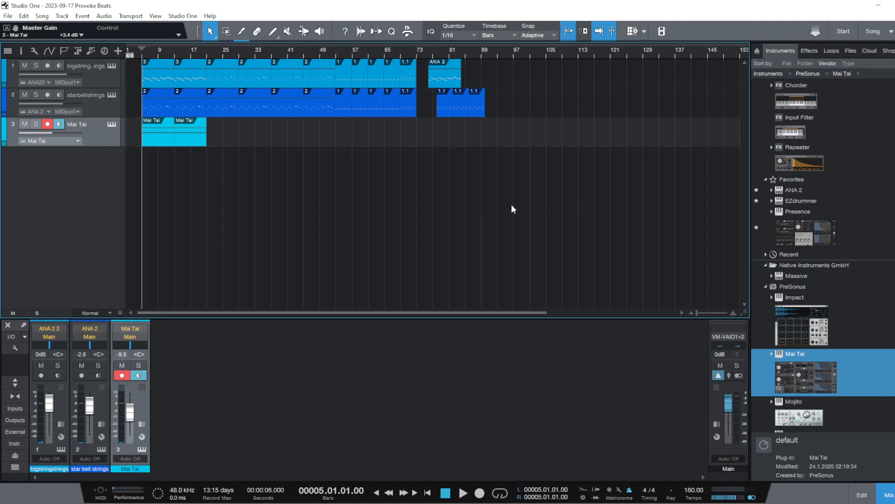
key("ctrl+s")
left_click(48, 125)
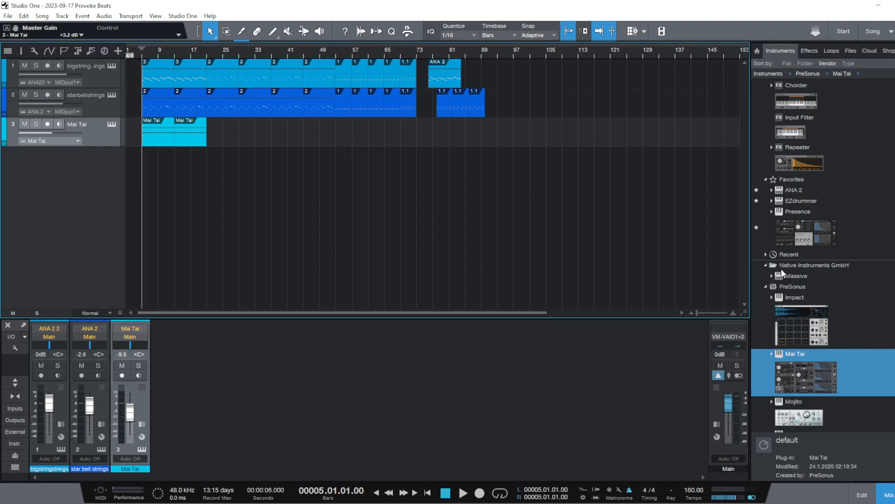
Add an Impact drum track above all the others and load the HIP HOP TRAP !!!! MVP (1) preset from the MVP folder
left_click_drag(790, 334, 39, 168)
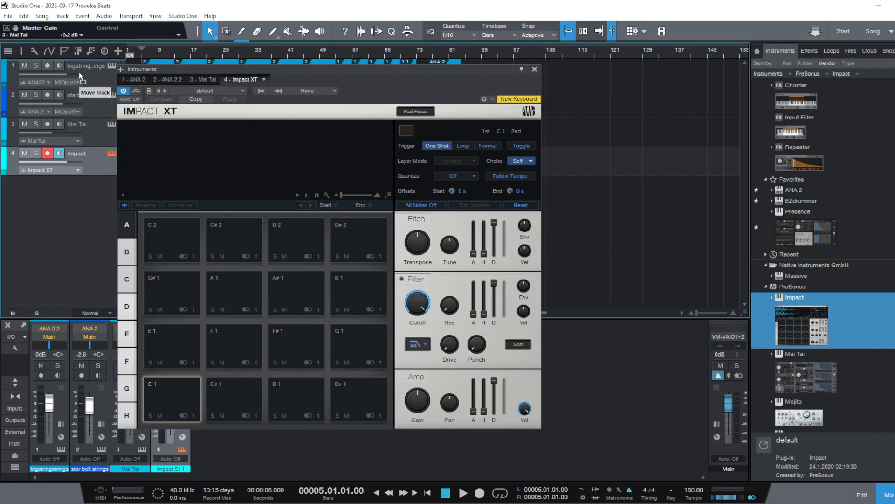
left_click_drag(80, 77, 81, 74)
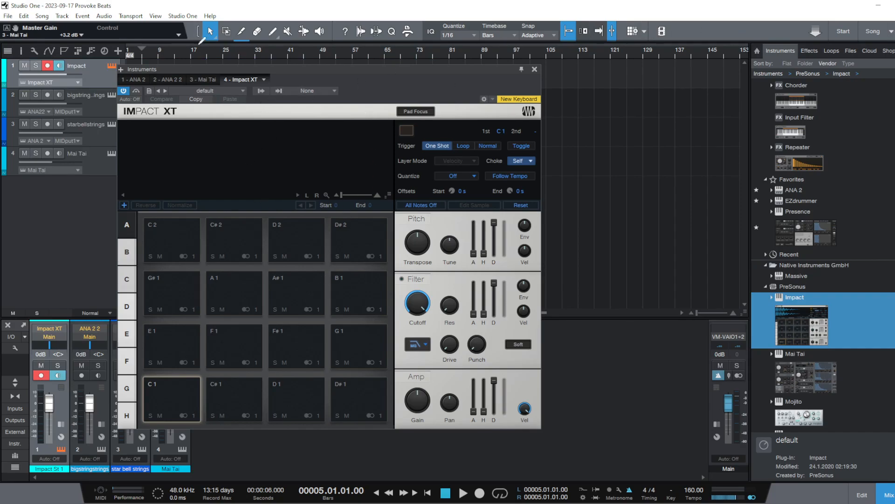
left_click(221, 92)
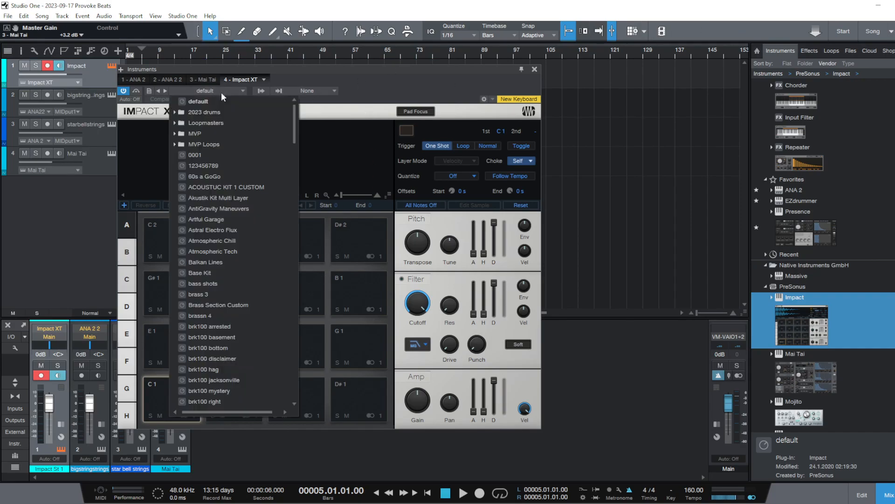
left_click(231, 135)
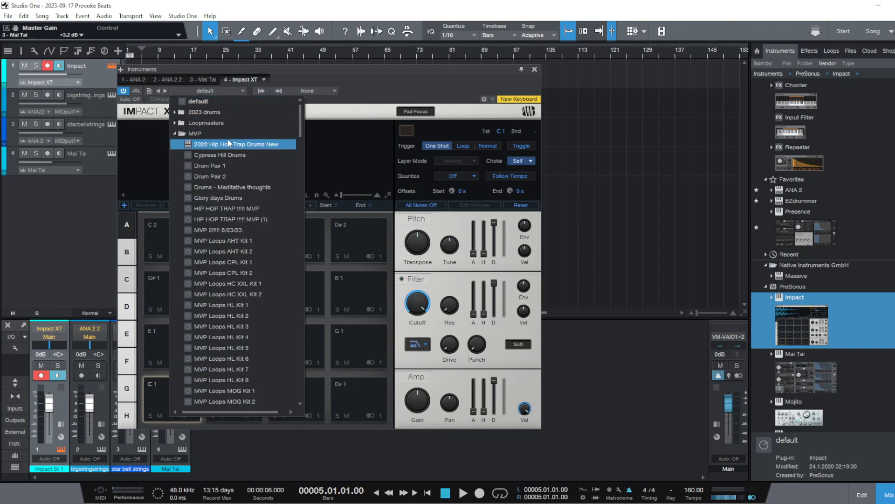
left_click(256, 220)
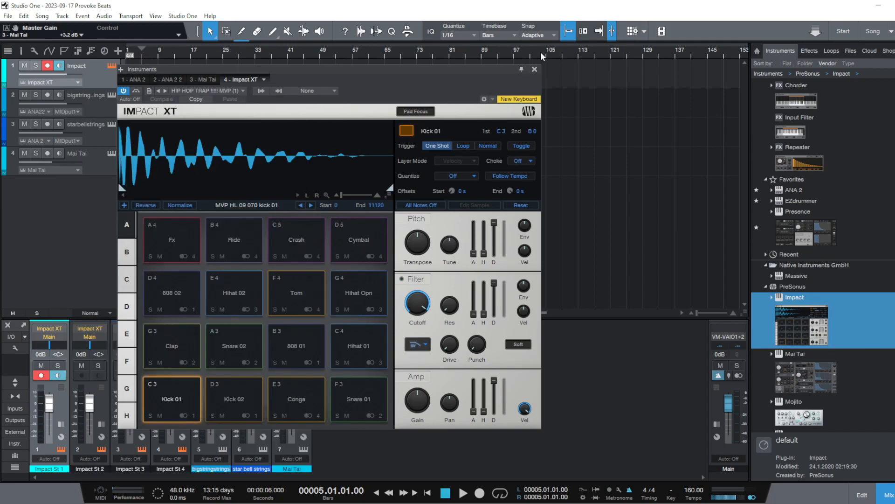
Move the Impact XT window clear of the tracks and audition its kick, snare, conga, 808 and hi-hat pads
left_click_drag(429, 73, 683, 28)
left_click(511, 371)
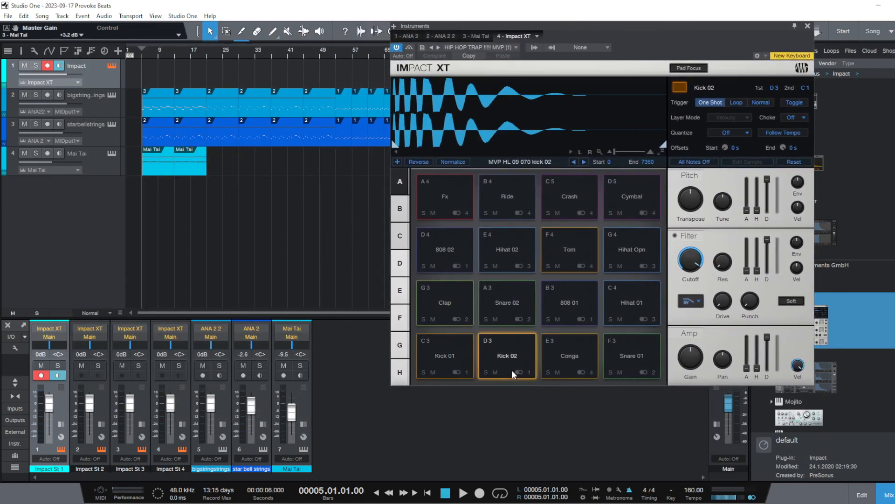
left_click(513, 361)
left_click(446, 355)
left_click(501, 295)
left_click(573, 346)
left_click(563, 308)
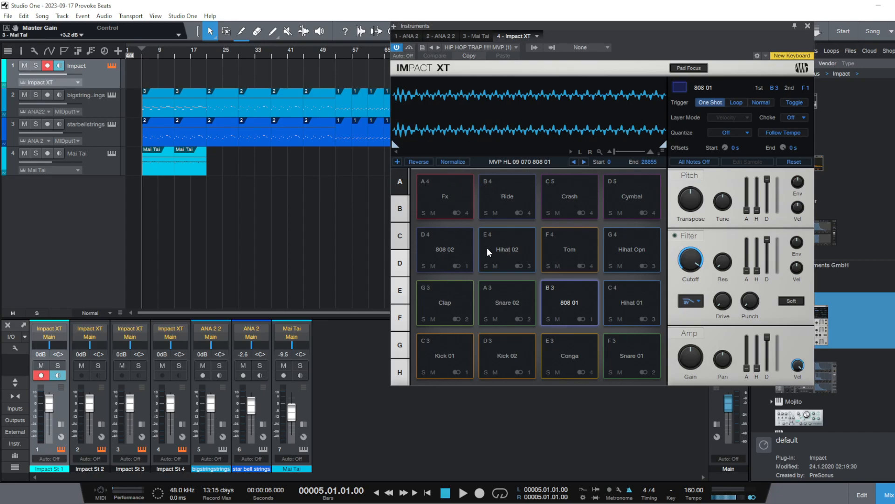
left_click(517, 300)
left_click(517, 345)
left_click(449, 353)
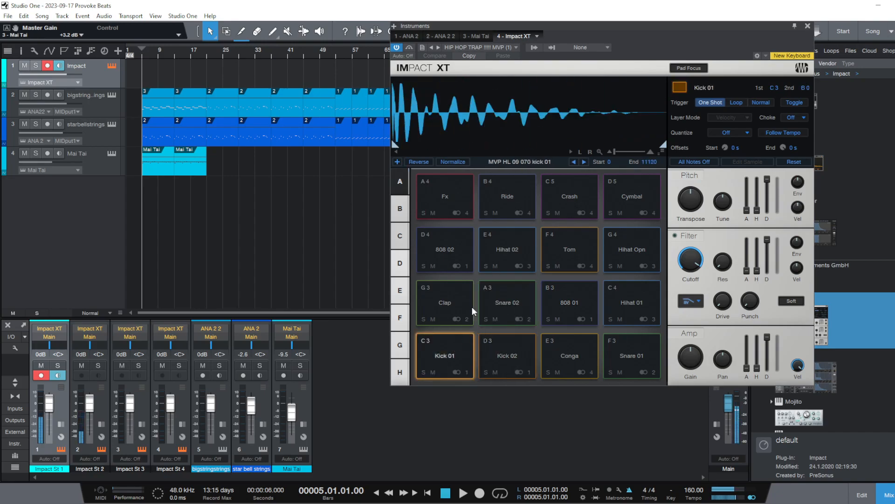
left_click(517, 291)
left_click(512, 244)
left_click(444, 243)
left_click(583, 303)
left_click(573, 343)
left_click(631, 292)
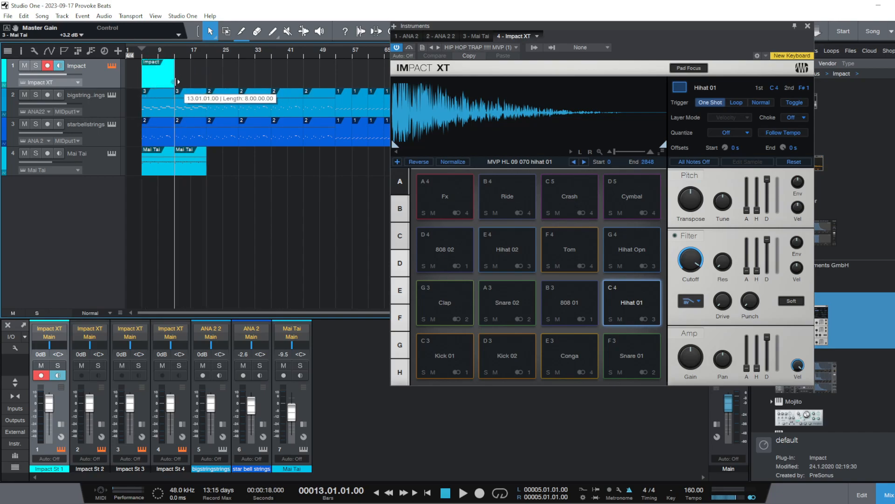
Create an eight-bar Impact part from bar 5 to 13 and open it in the note editor's piano view
double_click(155, 83)
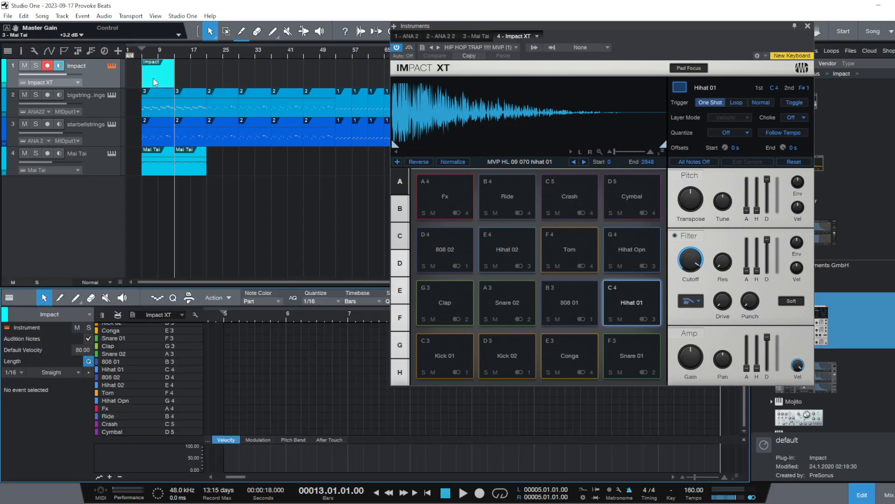
left_click(102, 314)
left_click(103, 315)
left_click(122, 431)
scroll(112, 396, "down", 3)
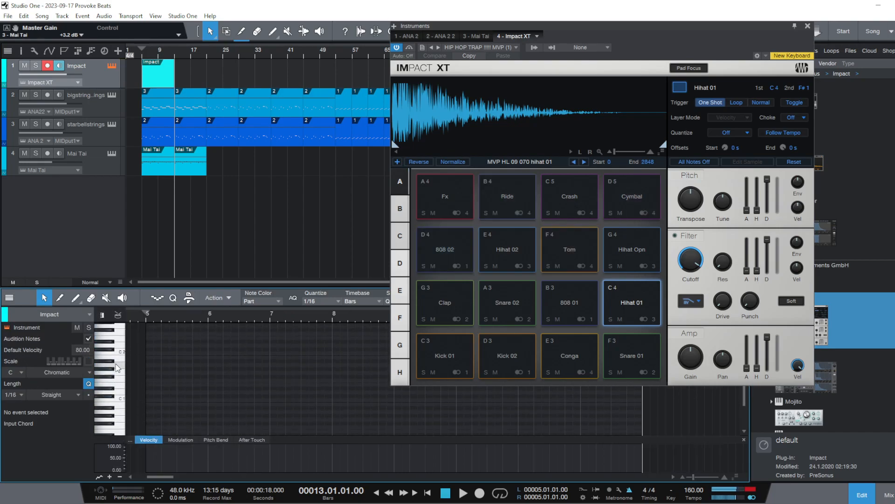
Audition the hi-hat key and draw a 1/16-long G#1 note on each of the four beats of bar 5
left_click(107, 374)
left_click(107, 371)
left_click(107, 371)
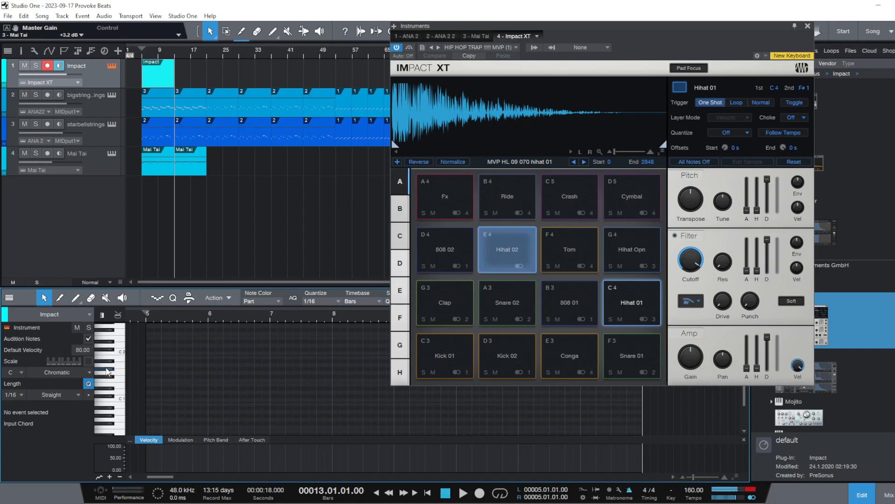
left_click(146, 369)
left_click_drag(153, 318, 151, 329)
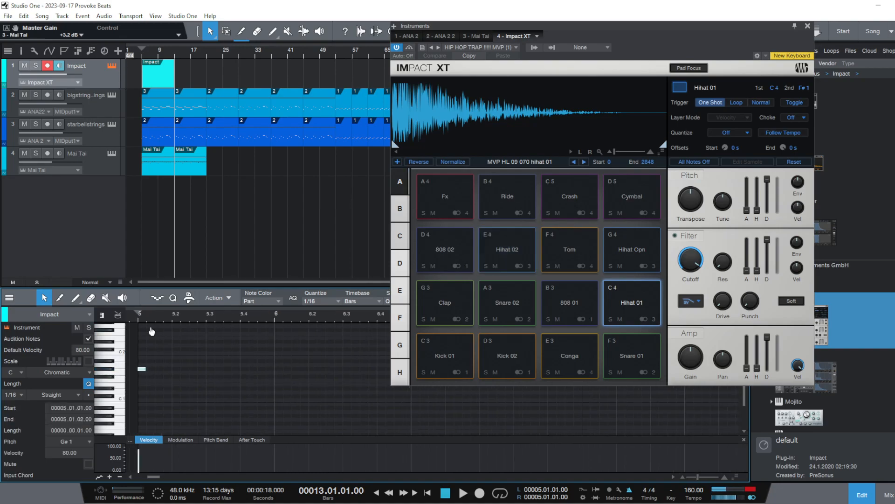
left_click(173, 367)
left_click(210, 368)
left_click(244, 369)
Duplicate the four G#1 hi-hat notes bar by bar until they fill the part through bar 12
left_click_drag(237, 319, 166, 301)
left_click_drag(205, 417, 136, 364)
key("d")
key("d")
key("d")
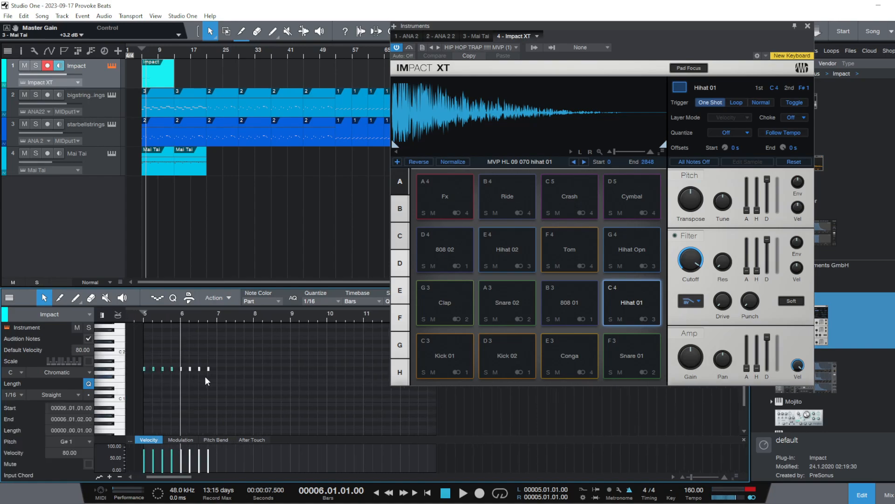
key("d")
key("d")
key("d")
key("d")
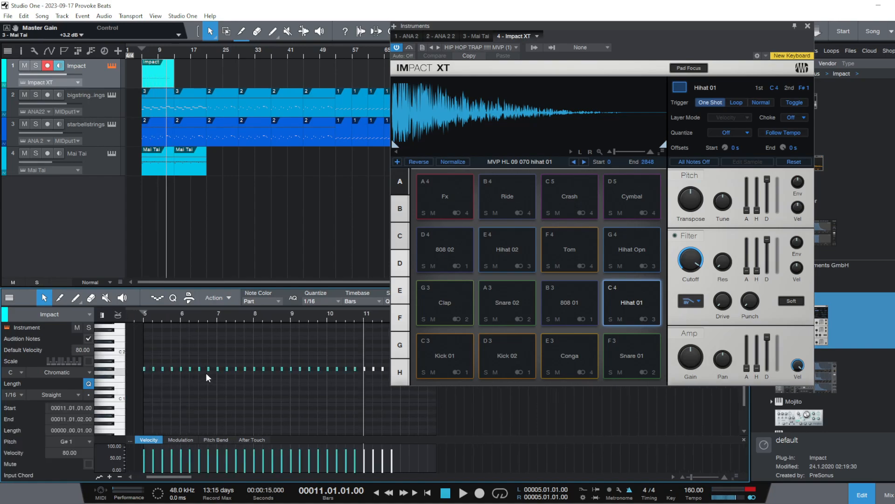
Play the hi-hat pattern with the strings and bells from bar 5
left_click(145, 317)
key("space")
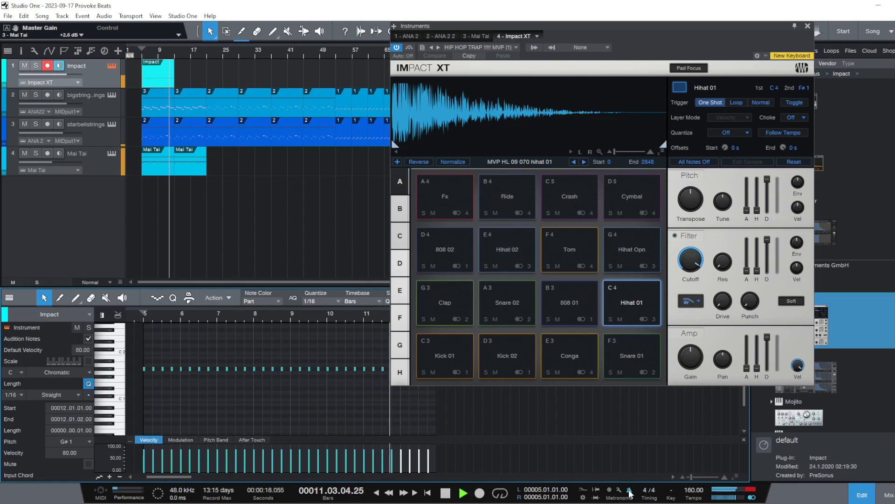
key("space")
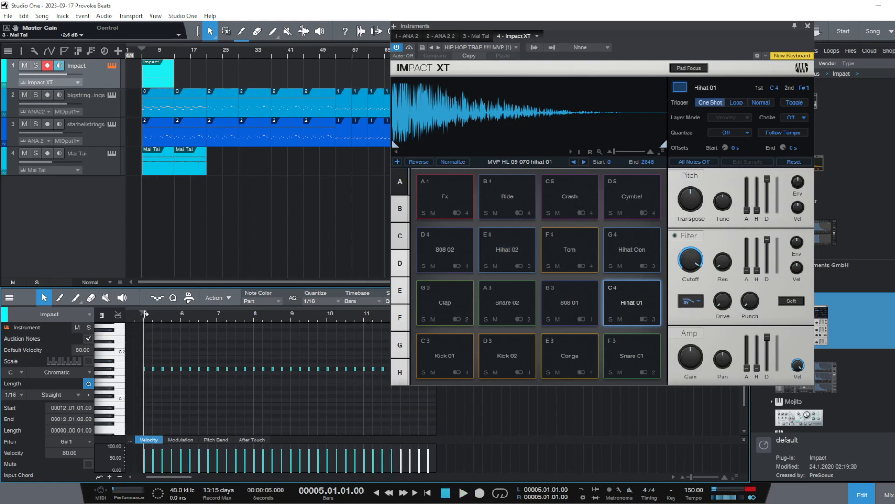
key("space")
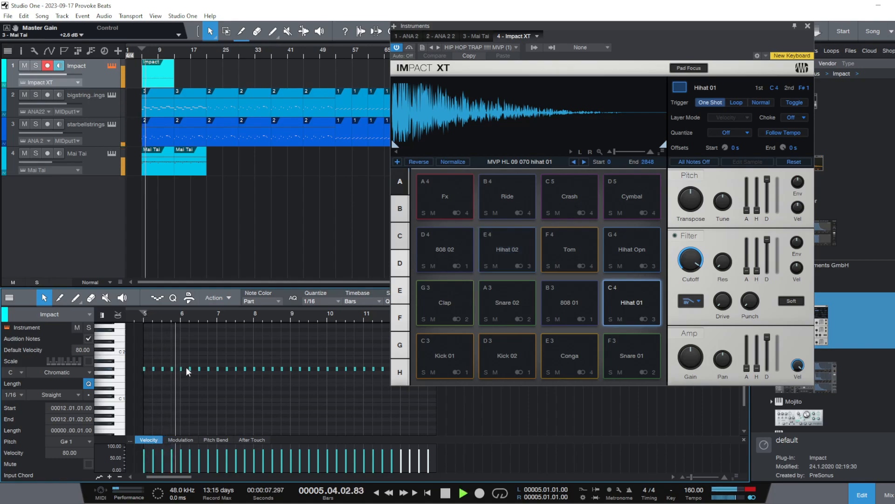
key("space")
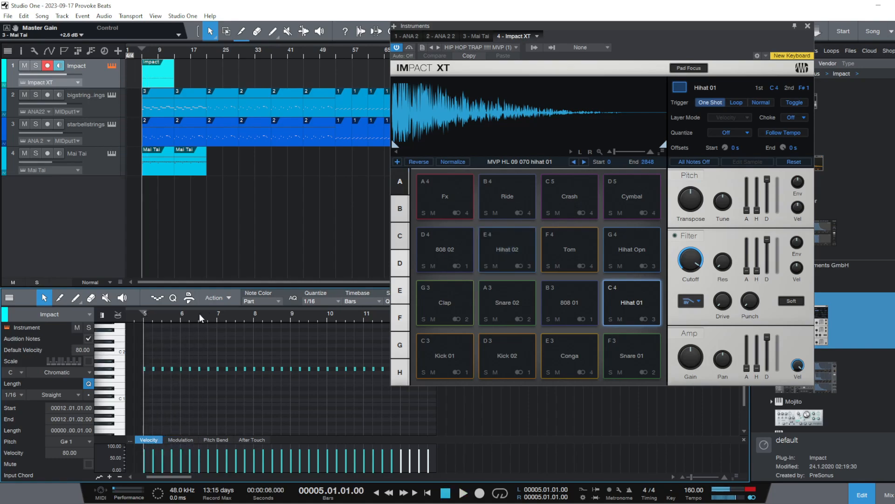
Lengthen the G#1 hi-hat note on beat 3 of bar 6 to 1/8 and split it at a 1/32 triplet grid
left_click_drag(200, 314, 205, 353)
left_click(200, 369)
left_click_drag(201, 368, 208, 369)
left_click(228, 346)
left_click(326, 303)
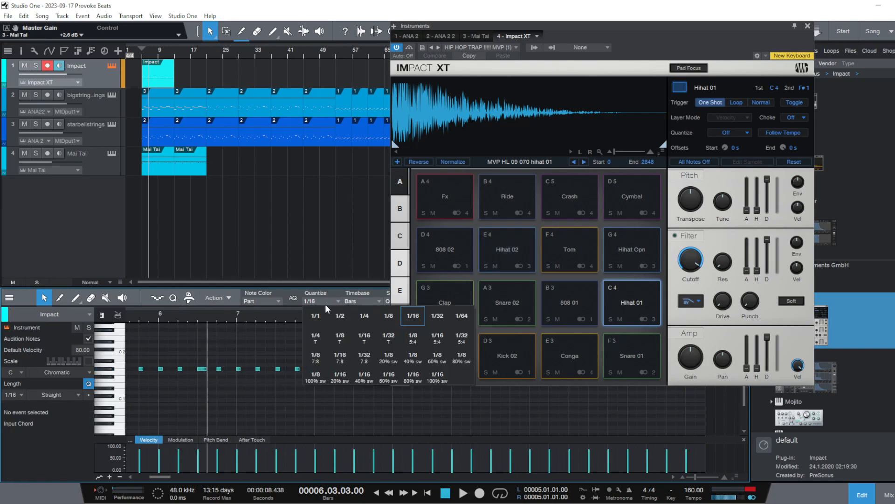
left_click(390, 338)
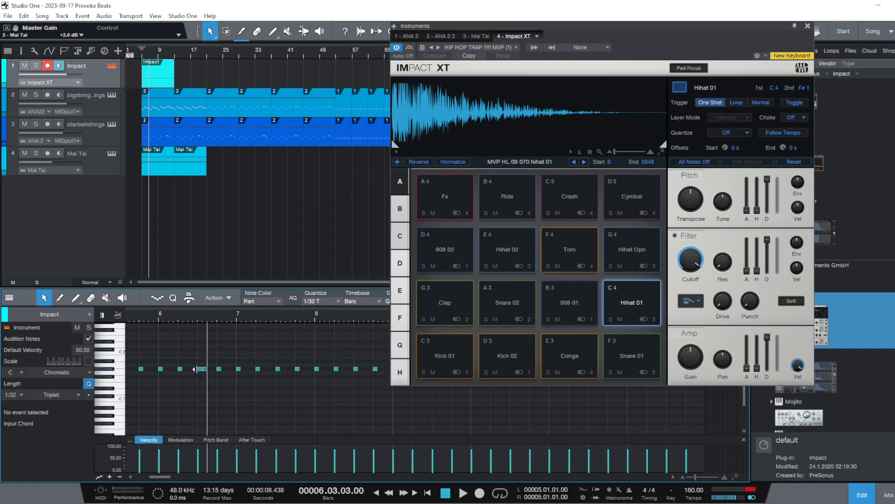
right_click(206, 370)
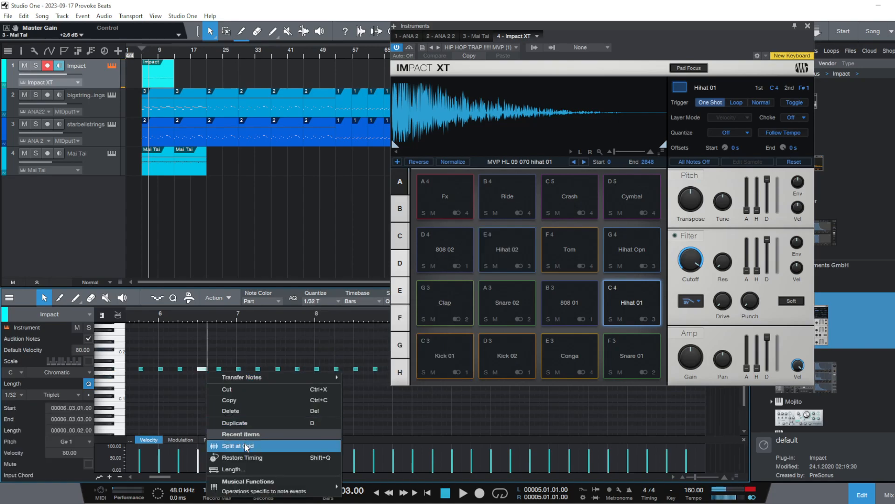
left_click(277, 443)
Play the beat from just before bar 5 to hear the hi-hat roll in bar 6
left_click_drag(188, 314, 235, 306)
key("space")
left_click(183, 317)
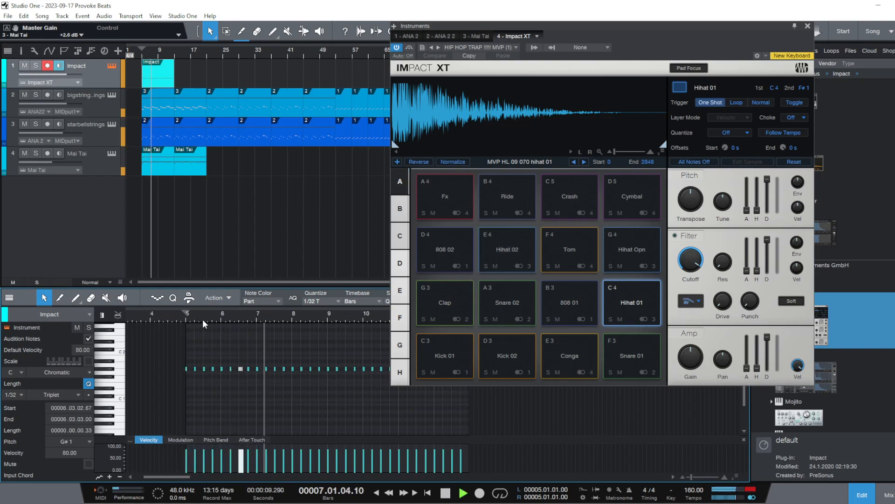
key("space")
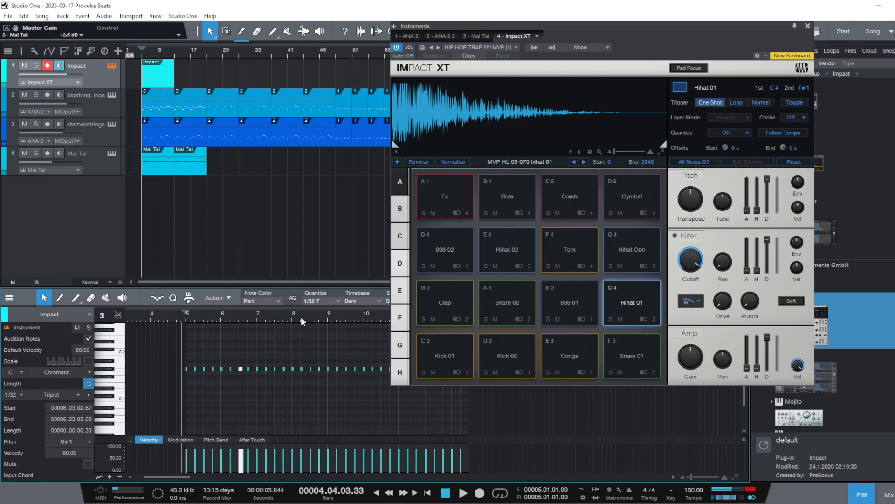
Lengthen the G#1 hi-hat notes on beats 1 and 2 of bar 8 to 1/8 each
scroll(301, 317, "up", 2)
scroll(271, 364, "up", 2)
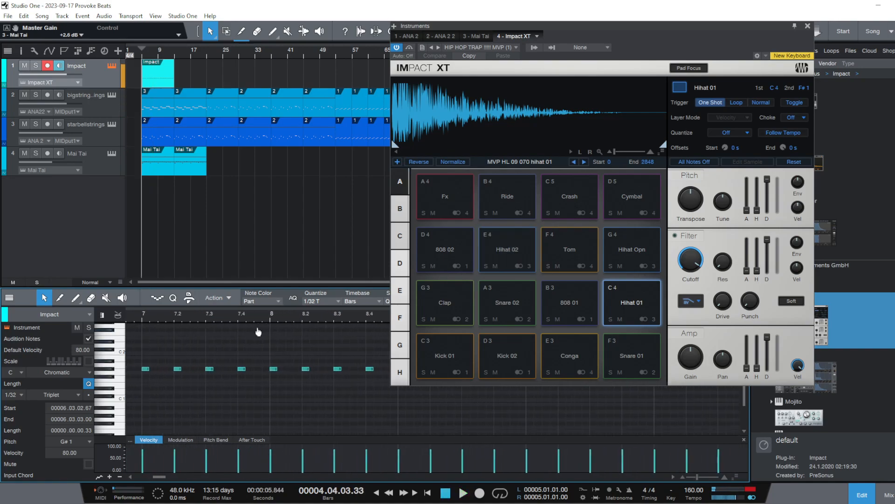
left_click_drag(278, 371, 319, 372)
left_click(292, 384)
Set quantize to 1/16 triplet and split the two lengthened bar 8 hi-hat notes at the grid
left_click(325, 300)
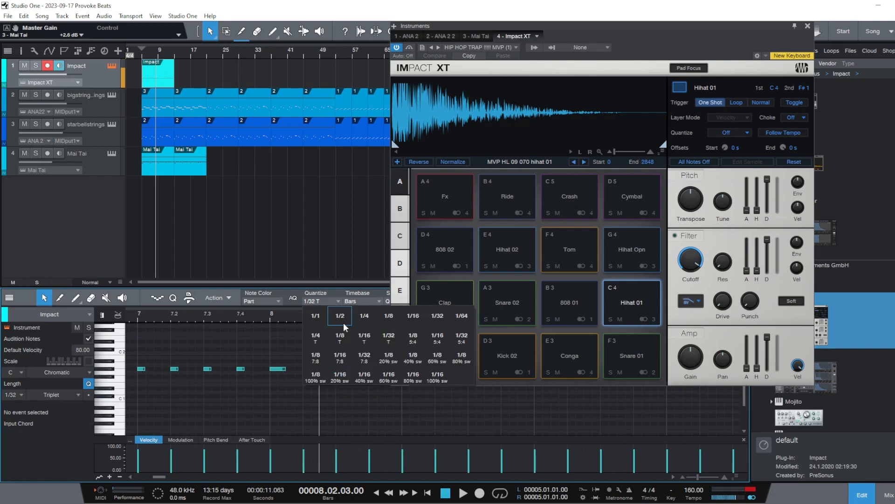
left_click(363, 336)
right_click(312, 366)
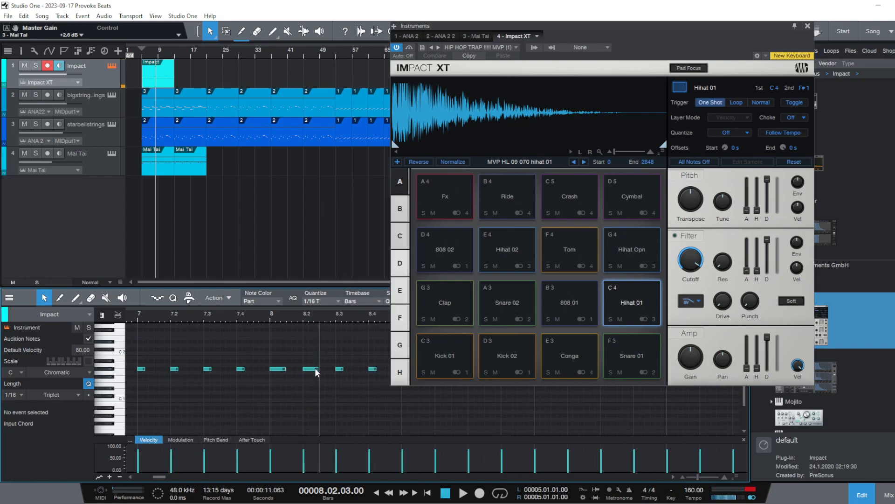
right_click(314, 368)
left_click(346, 443)
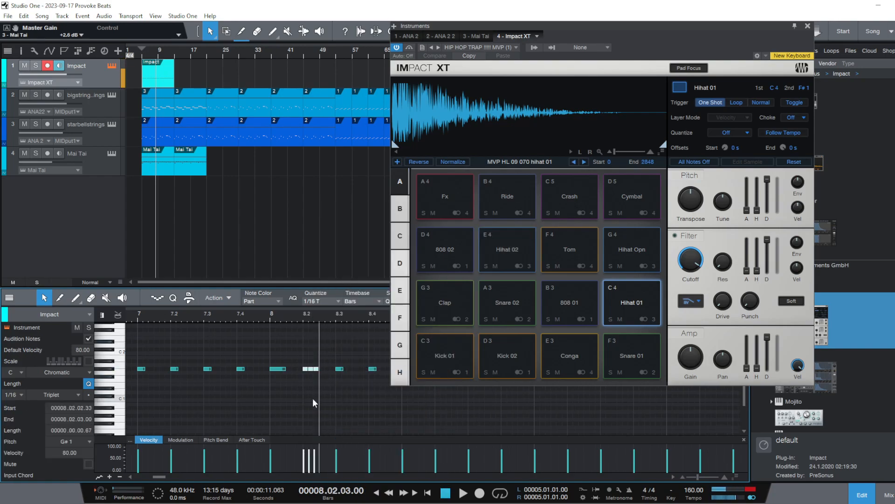
right_click(288, 371)
left_click(321, 446)
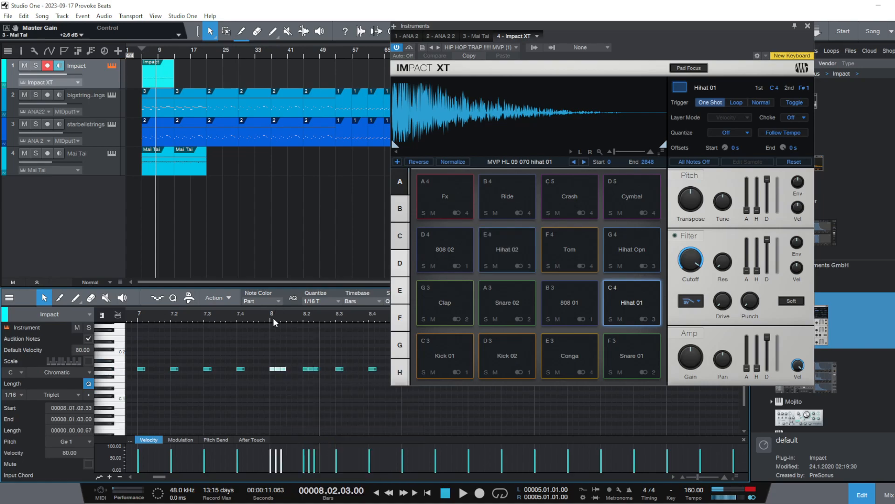
Play from just before bar 5 to hear the triplet hi-hats in bar 8
left_click_drag(273, 319, 315, 291)
left_click(203, 318)
key("space")
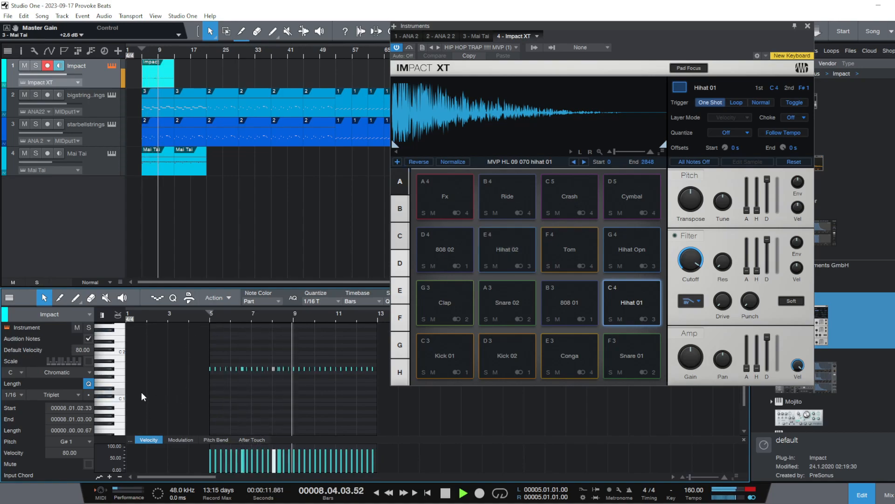
key("space")
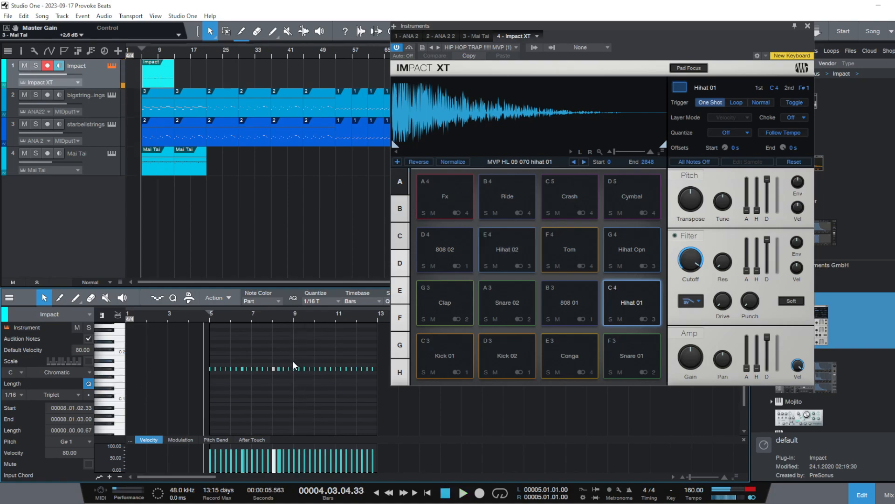
Replace the hi-hat notes from bar 9 to bar 12 with a duplicate of the bars 5 to 8 pattern
left_click_drag(294, 366, 410, 418)
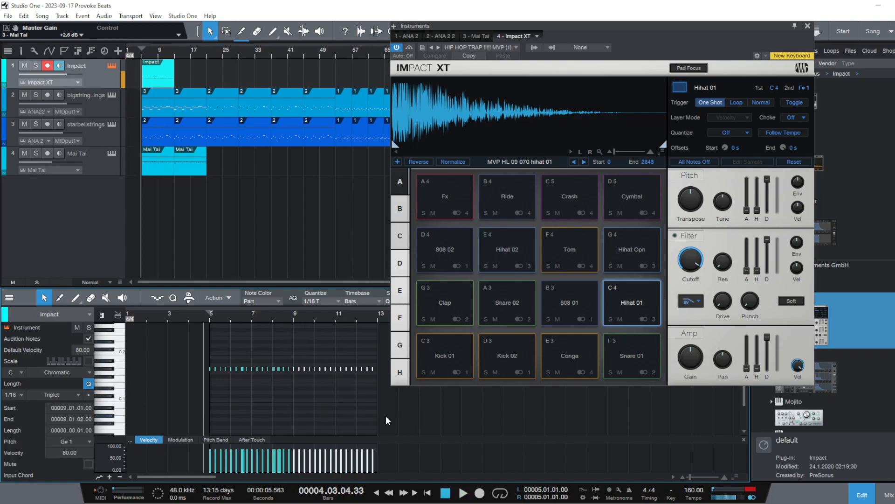
right_click(328, 370)
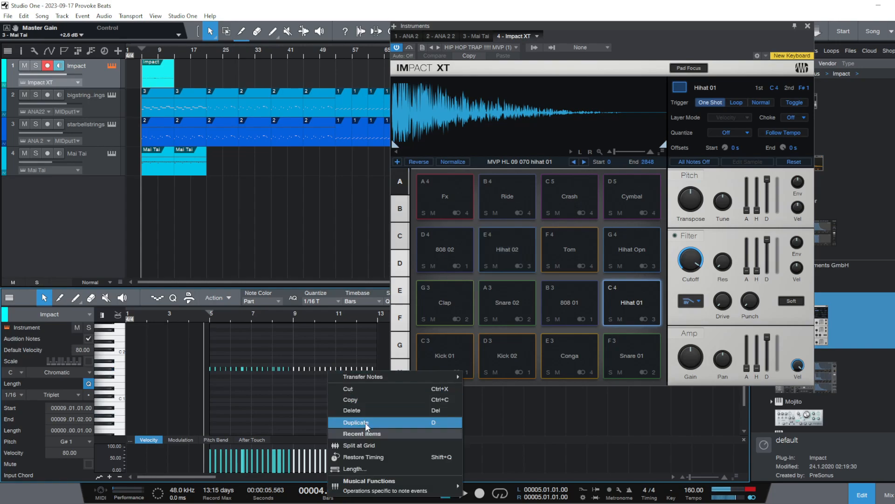
left_click(367, 410)
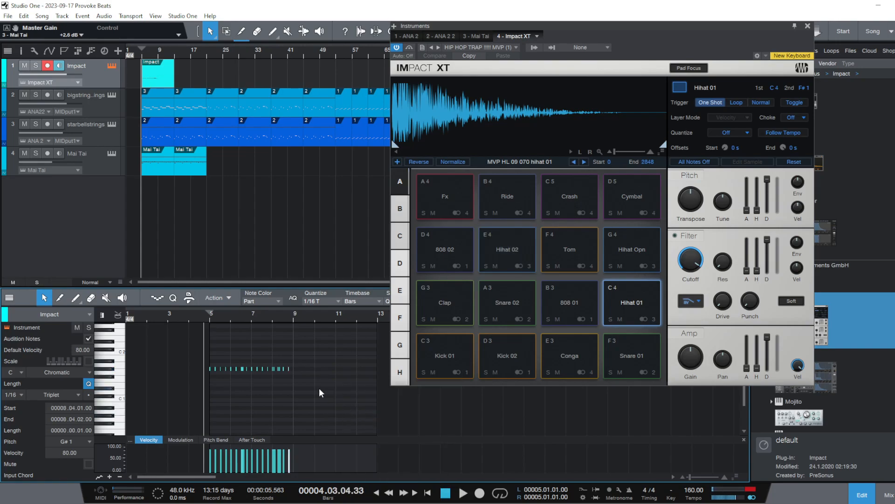
left_click_drag(319, 389, 190, 346)
key("d")
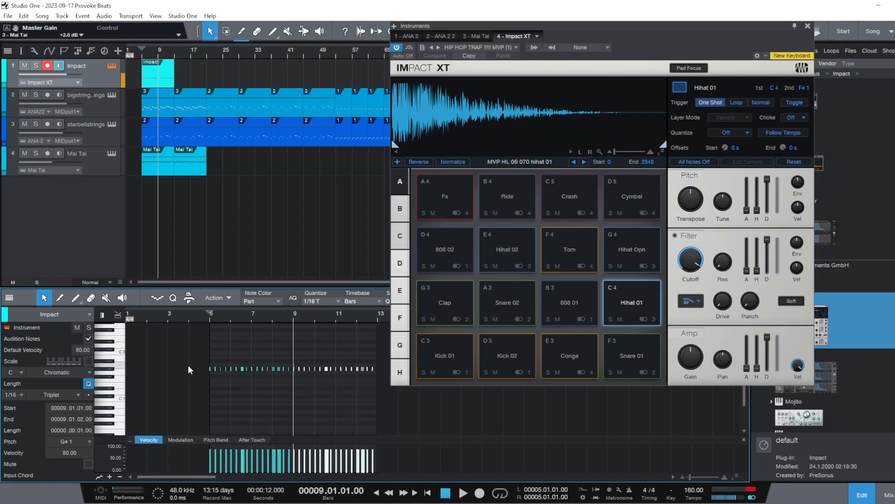
Play the eight-bar hi-hat pattern from just before bar 5, and again from the roll in bar 6
left_click(200, 390)
key("space")
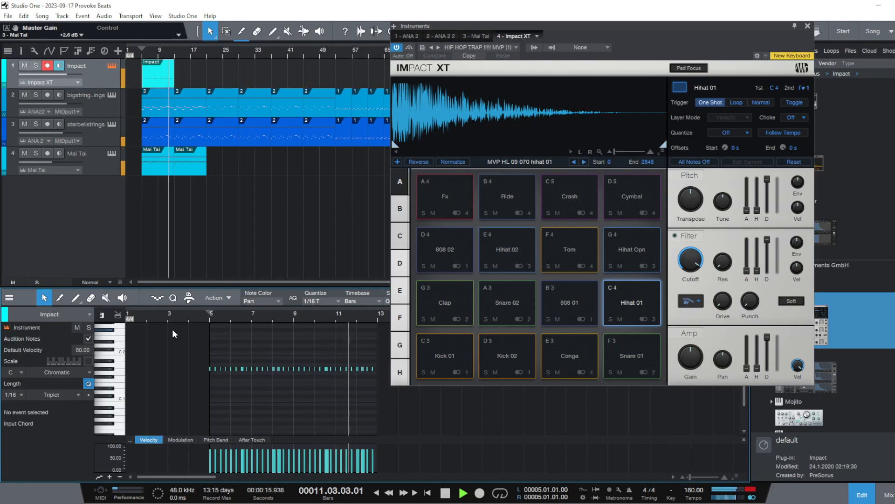
key("space")
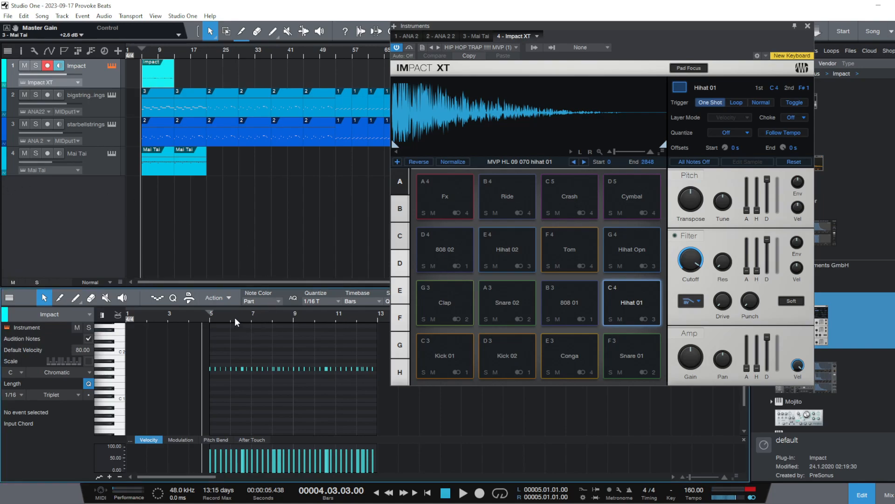
scroll(235, 322, "up", 5)
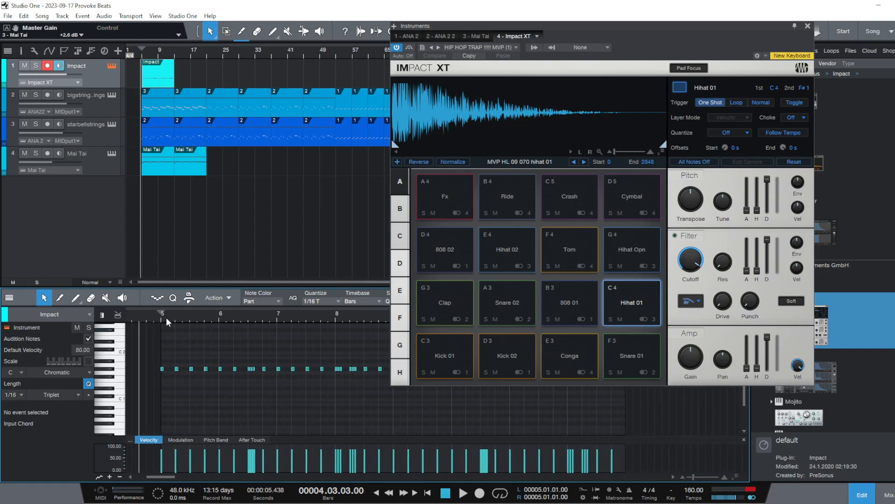
left_click(246, 316)
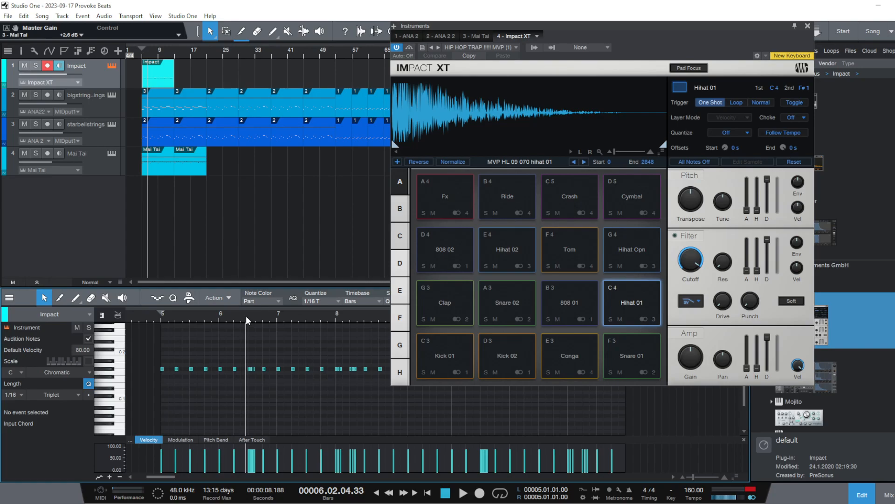
key("space")
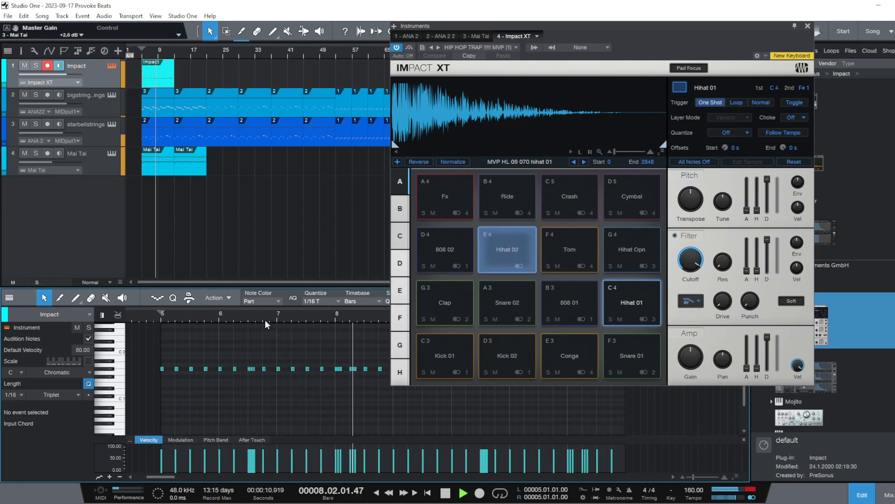
key("space")
Duplicate the Impact part to bar 13 and rename the first part at bar 5 as intro
mouse_move(263, 320)
left_mouse_down()
mouse_move(182, 302)
mouse_move(257, 318)
left_mouse_up()
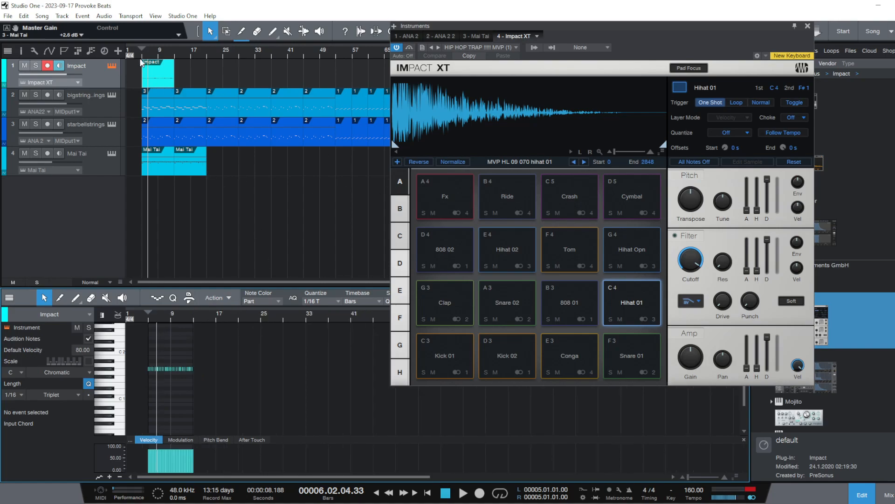
key("d")
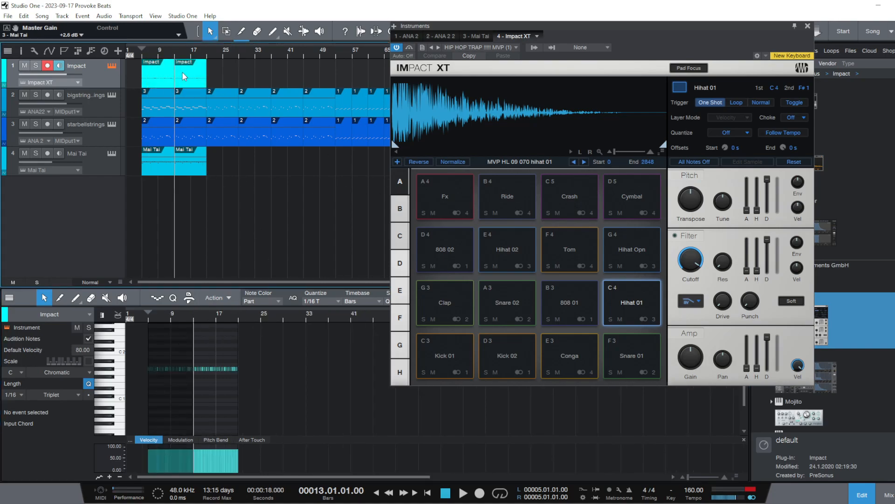
left_click(158, 74)
right_click(159, 73)
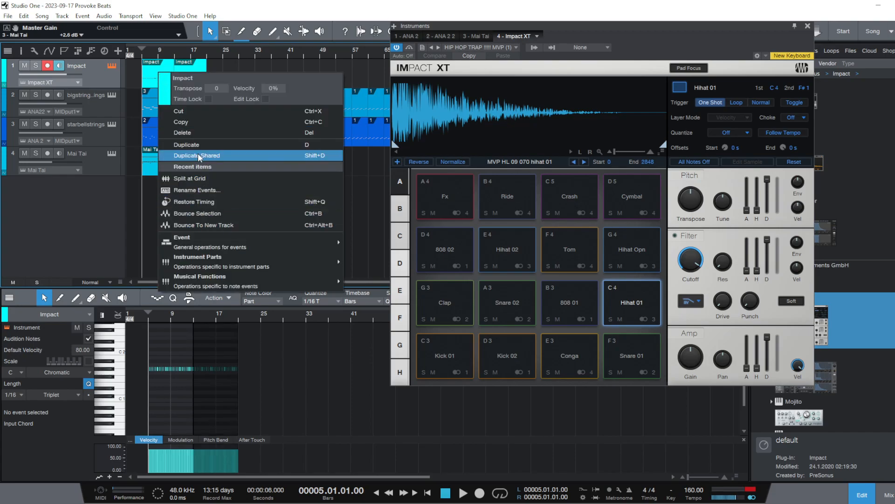
left_click(200, 188)
type("intro")
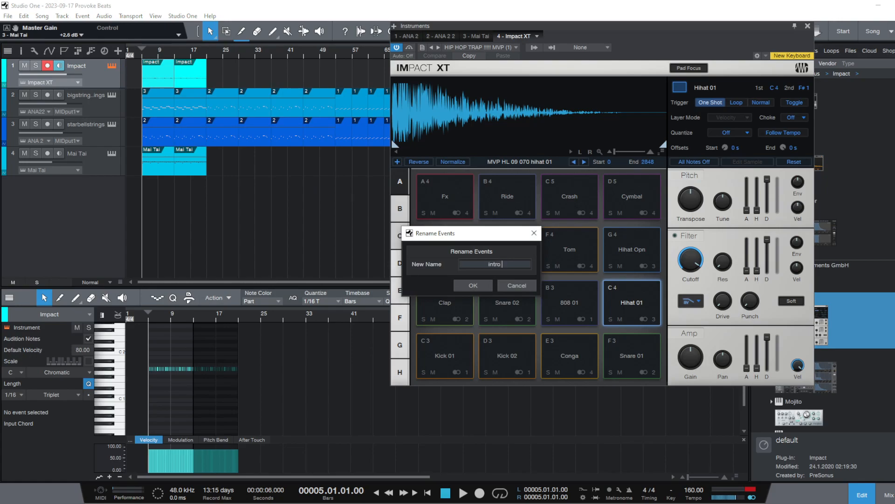
key("Return")
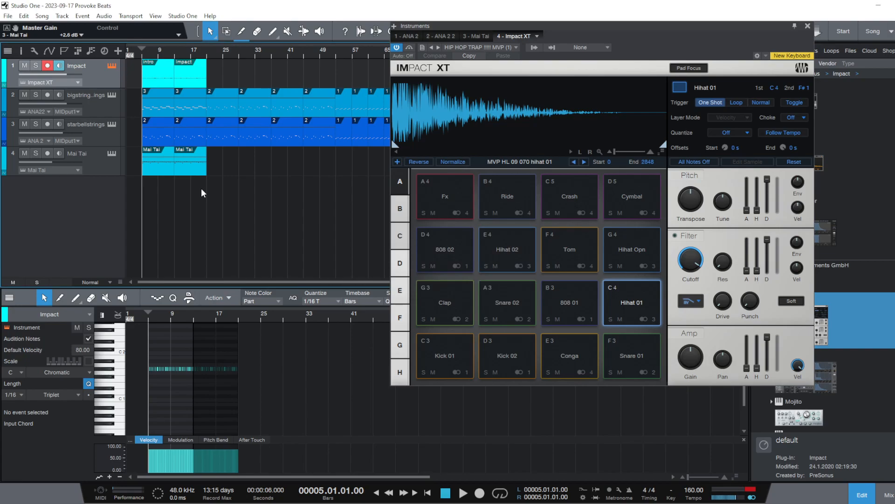
Play the arrangement from bar 5 into the duplicated Impact part at bar 13
left_click(189, 77)
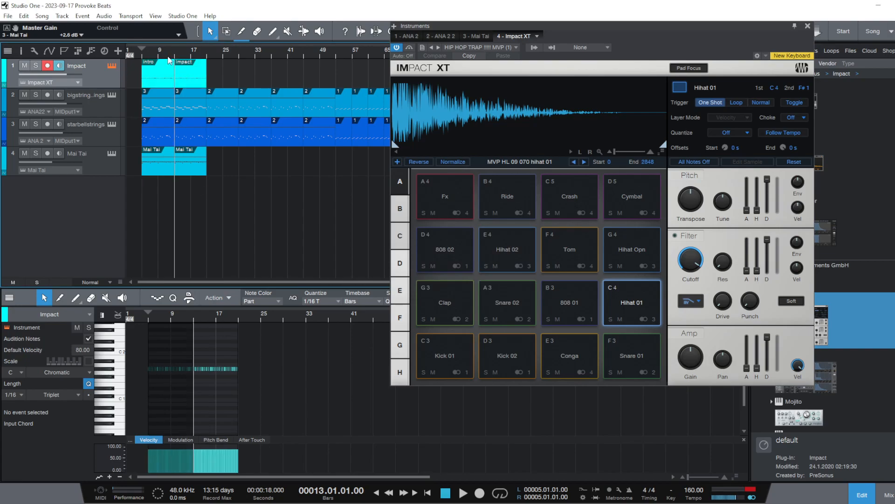
left_click(142, 57)
key("space")
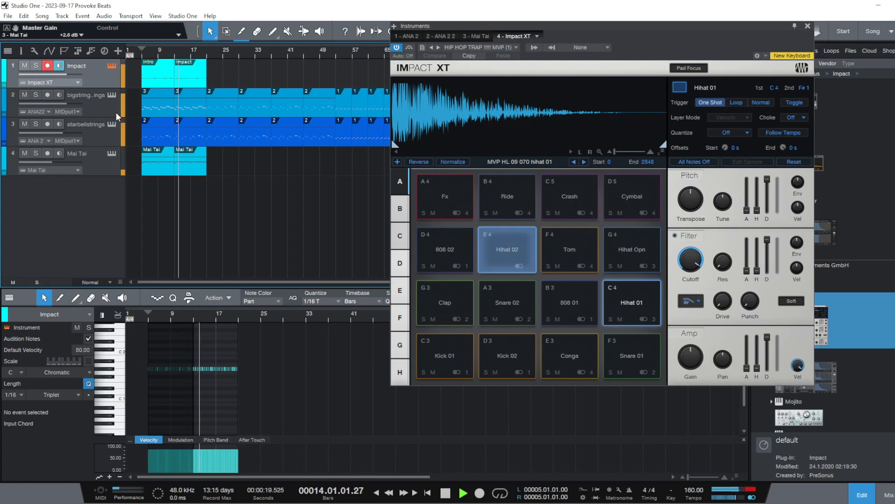
key("space")
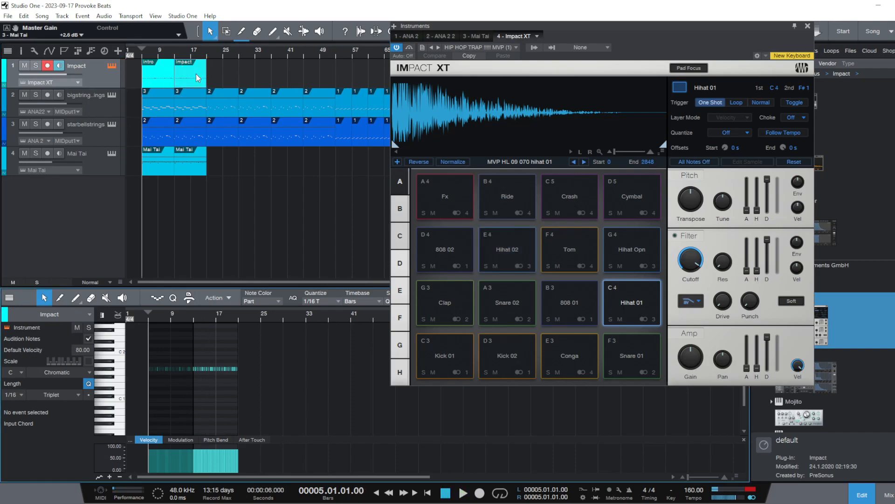
Rename the second Impact part, starting at bar 13, as intro 1
right_click(196, 74)
left_click(228, 180)
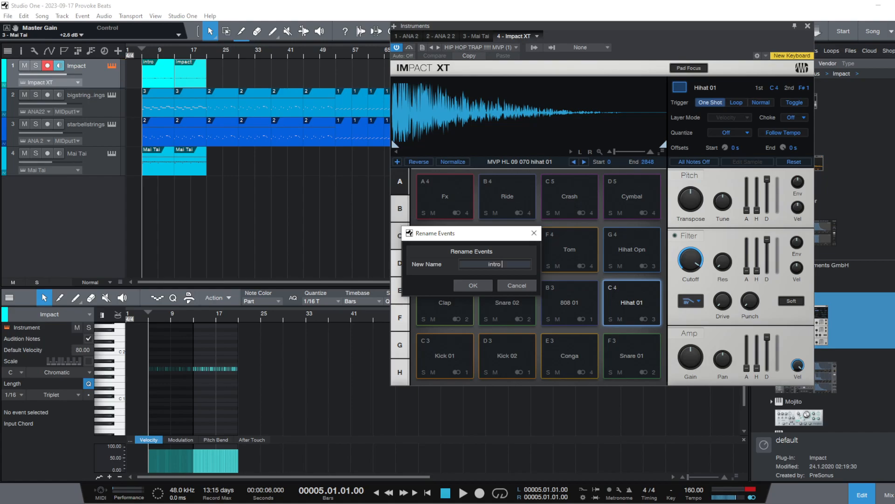
key("Return")
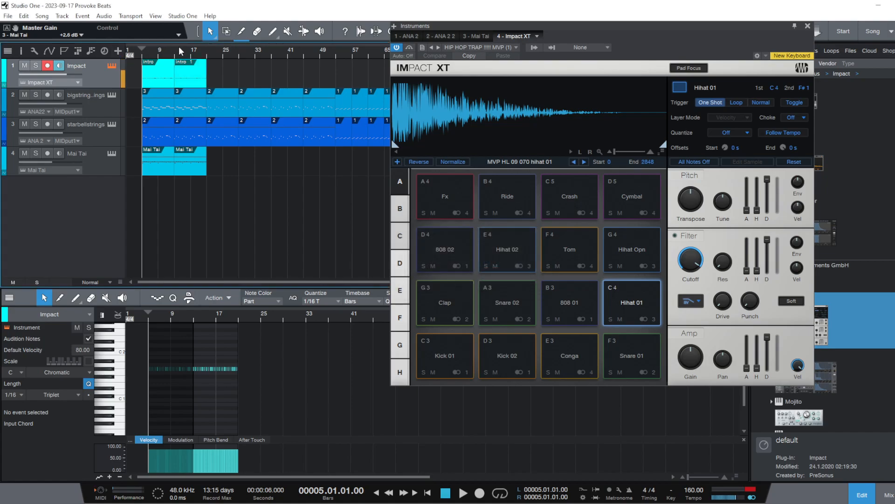
Draw a 1/16 triplet C1 note in the second Impact part and place it on beat 1 of bar 13
scroll(203, 321, "up", 5)
scroll(252, 334, "down", 5)
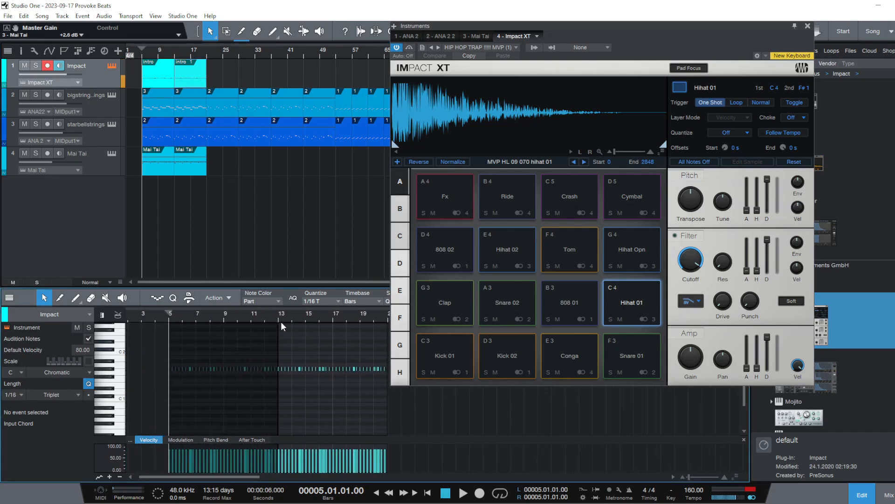
left_click_drag(285, 320, 239, 346)
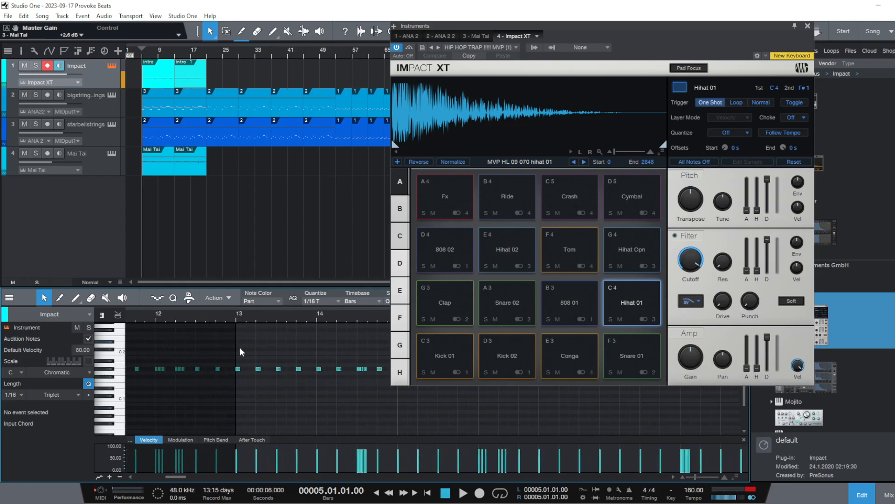
left_click(241, 401)
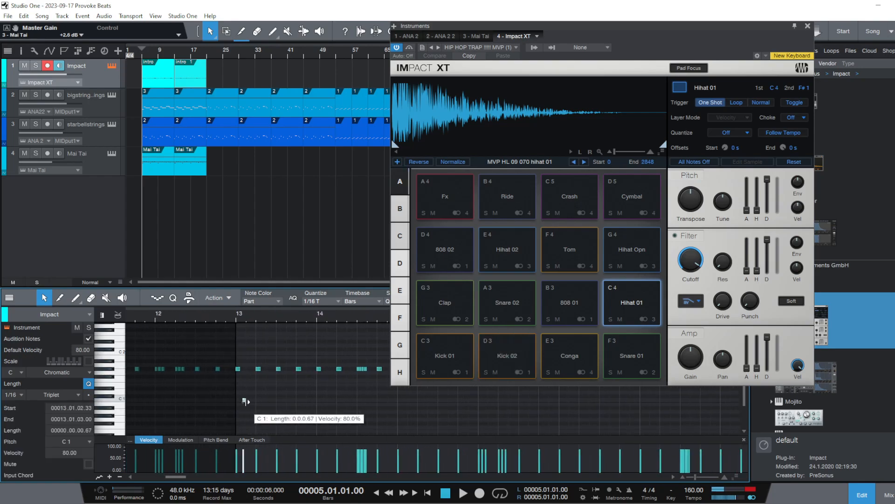
left_click_drag(245, 401, 239, 401)
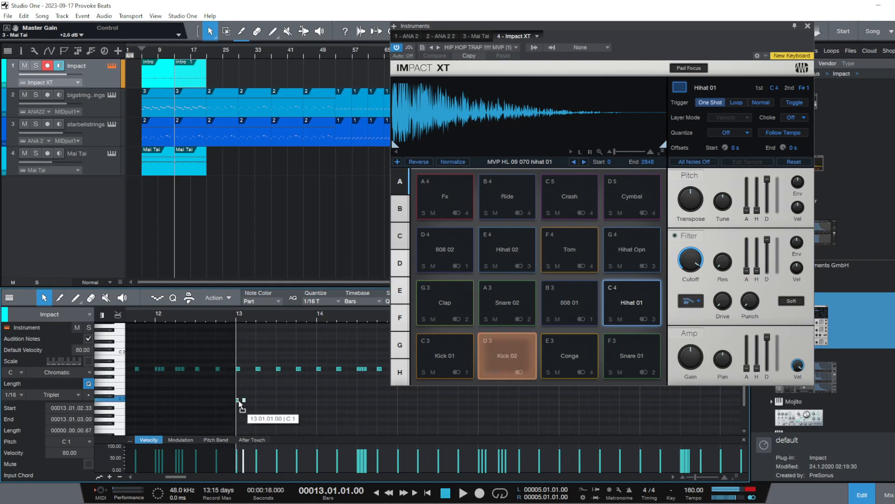
Draw a 1/16 triplet G1 note on beat 1 of bar 13 and close the Impact XT window
left_click(236, 373)
left_click_drag(225, 320, 152, 333)
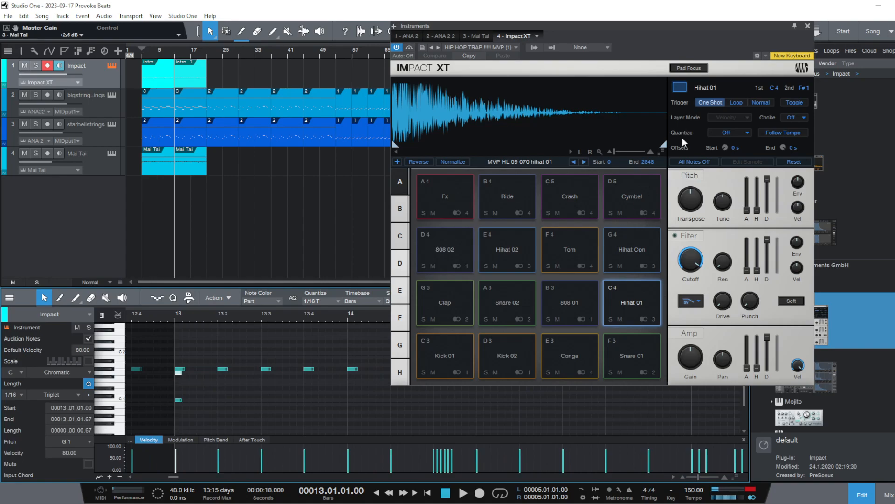
left_click(808, 26)
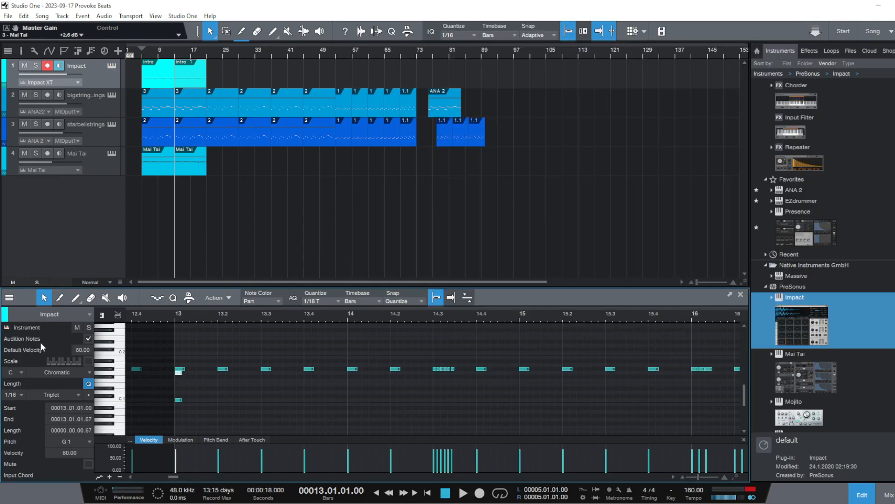
Play the pattern from just before bar 13 and delete the C1 note on beat 1 of bar 13
left_click(162, 312)
key("space")
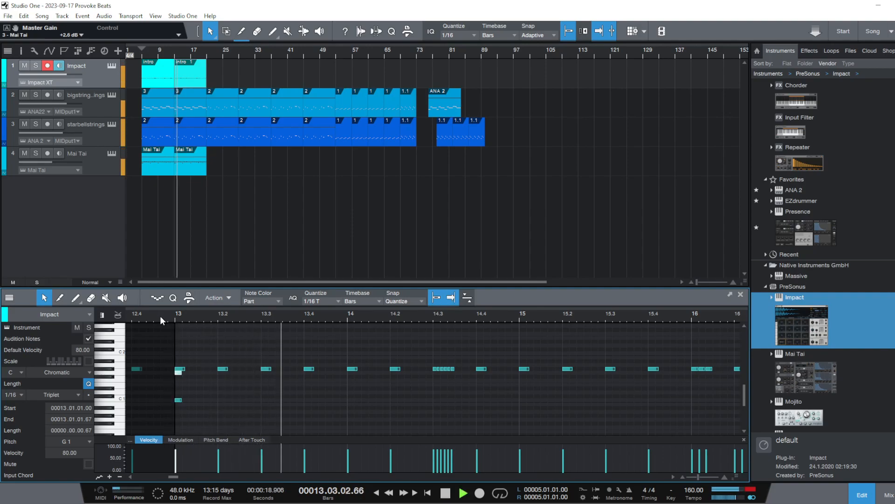
key("space")
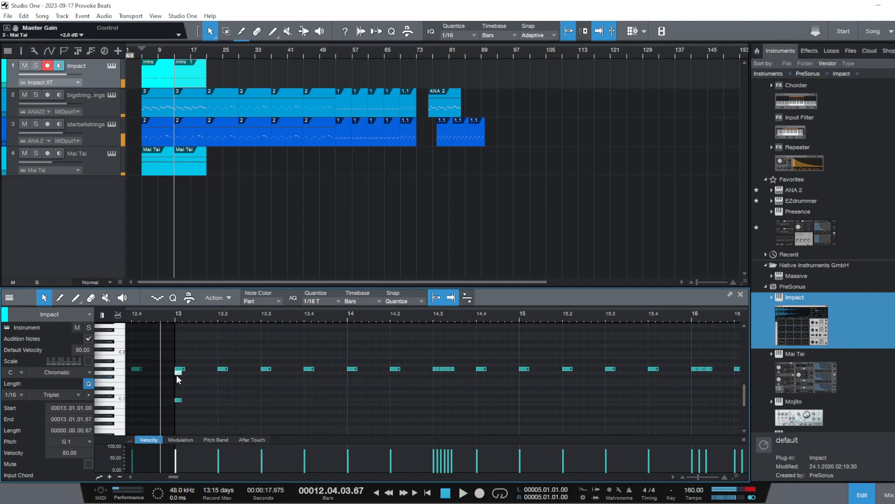
double_click(178, 401)
key("space")
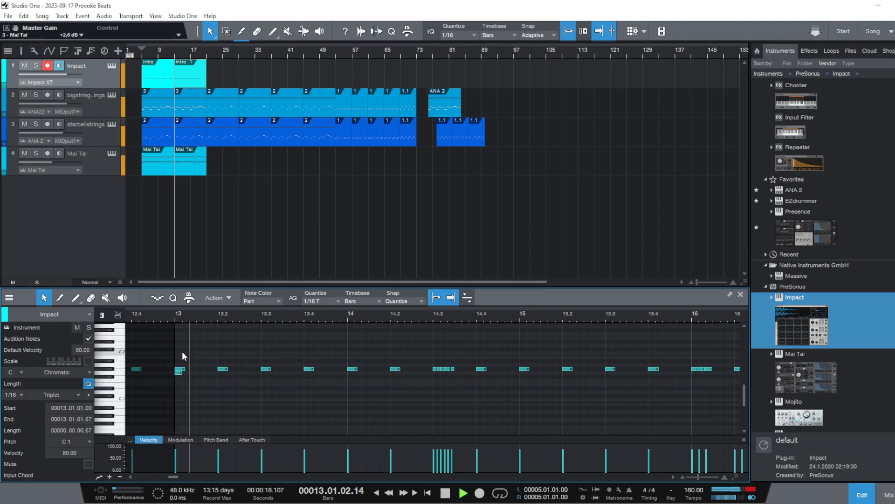
key("space")
Draw a G1 note on beat 1 of bar 15 and try to place another at bar 17
left_click(523, 369)
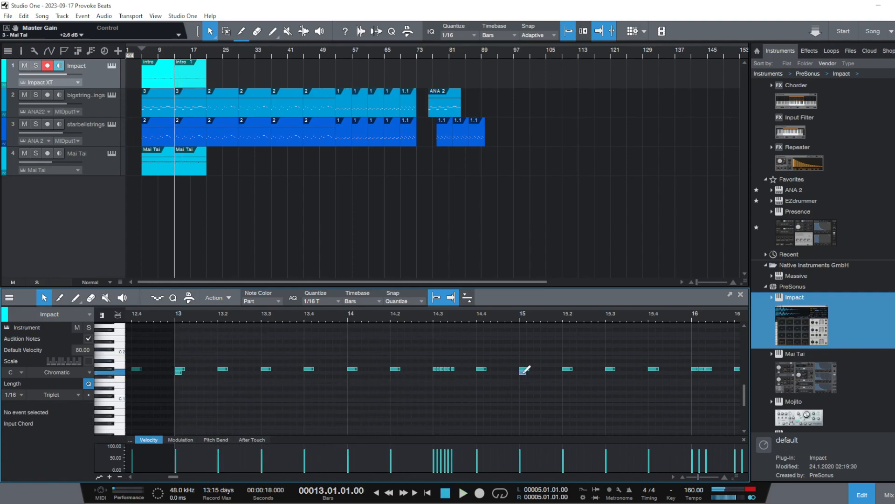
left_click_drag(536, 318, 355, 316)
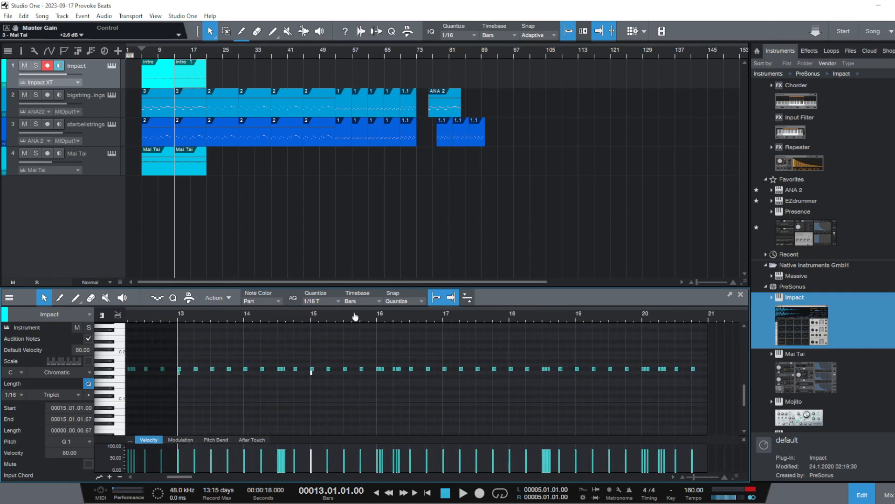
left_click(445, 370)
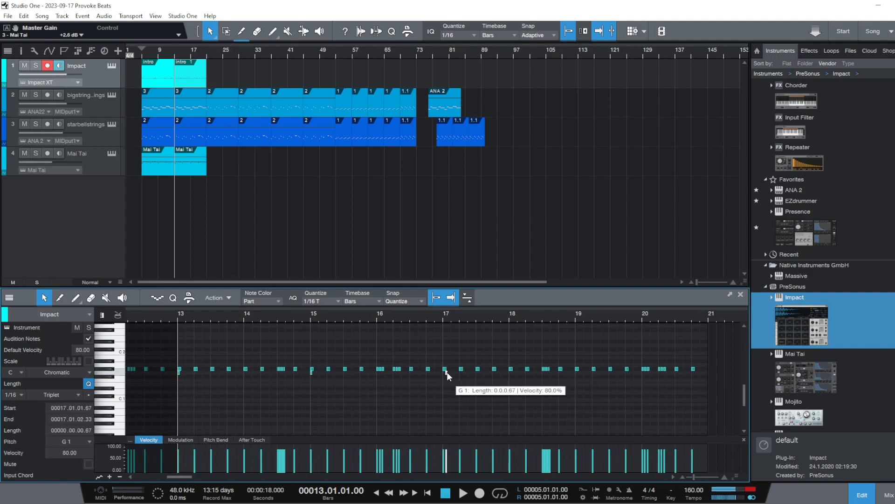
Duplicate the G1 notes at bars 13 and 15 and place the copies on beat 1 of bars 17 and 19
left_click_drag(381, 378, 165, 374)
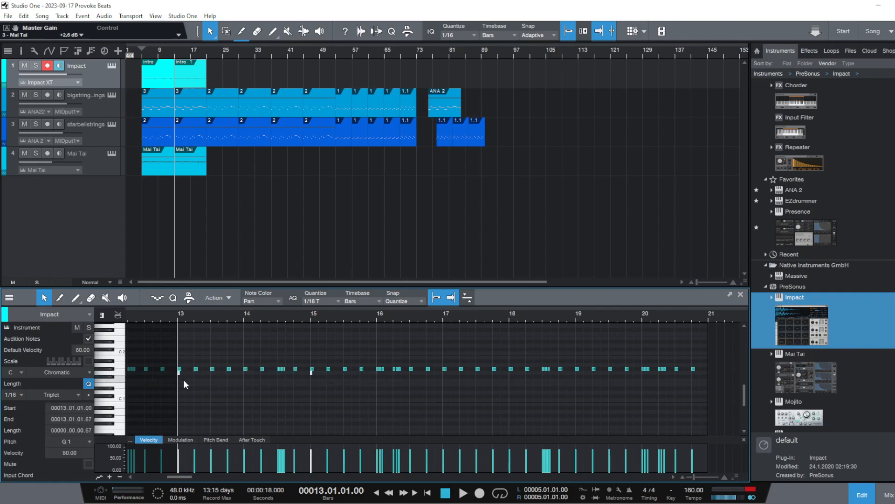
key("d")
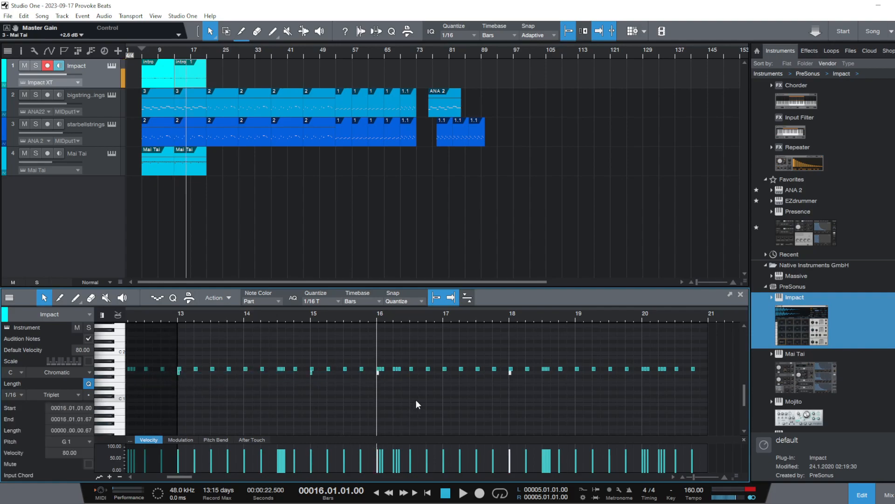
left_click_drag(379, 377, 446, 378)
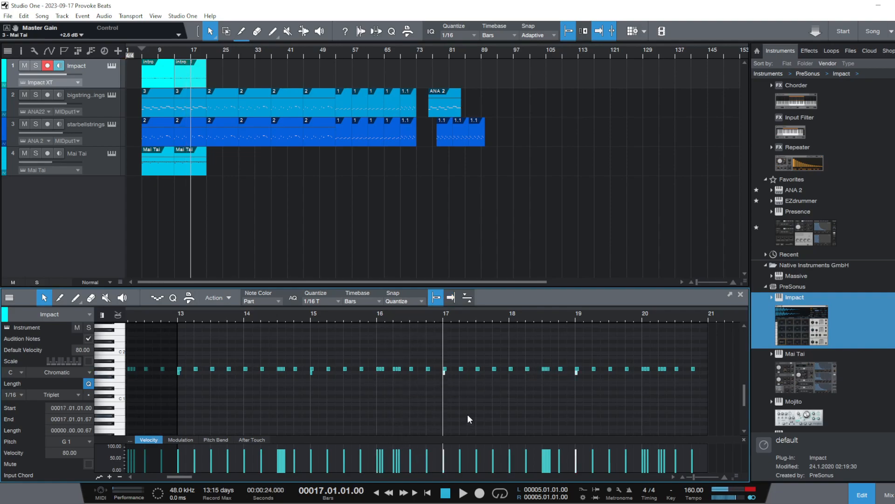
Play the second Impact part from just before bar 13 to check the added G1 notes
left_click(387, 383)
double_click(170, 315)
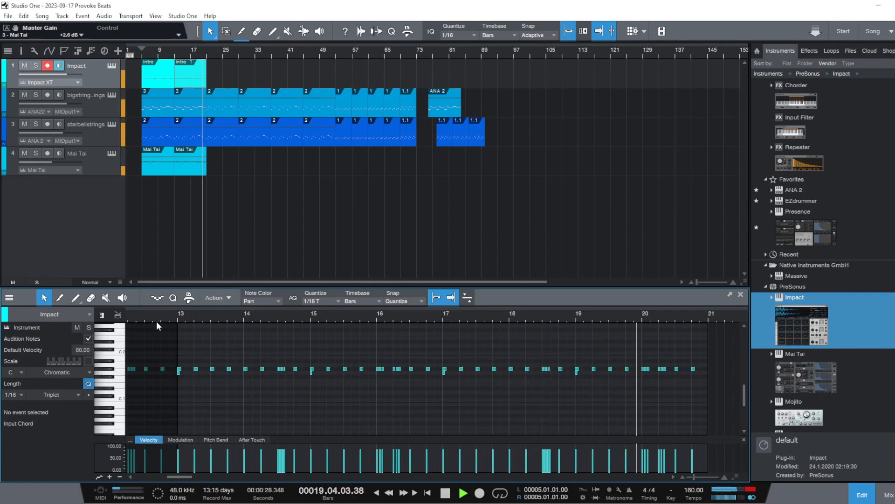
key("space")
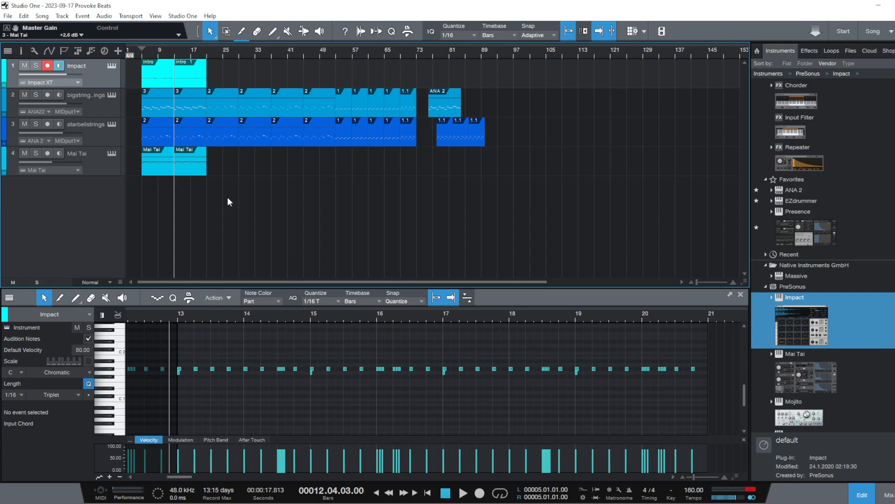
Open Impact XT and audition the Hihat 01, 808 01, Snare 02 and Hihat 02 pads
left_click(115, 67)
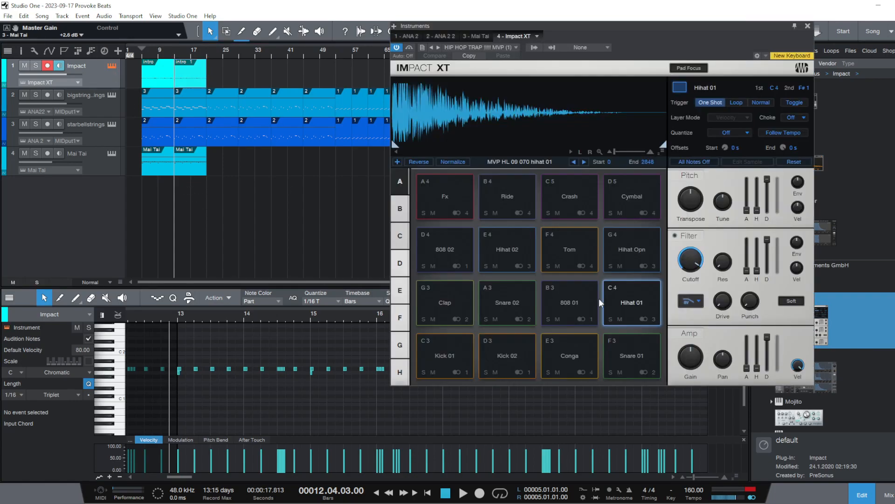
left_click(640, 293)
left_click(577, 313)
left_click(496, 296)
left_click(504, 256)
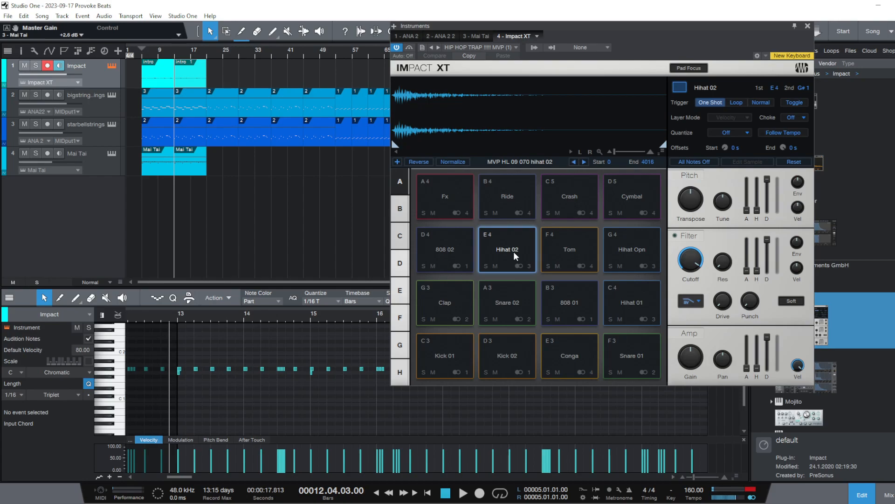
Search the loop library for "hi hat 02", moving the Impact XT window clear of the browser
left_click(831, 52)
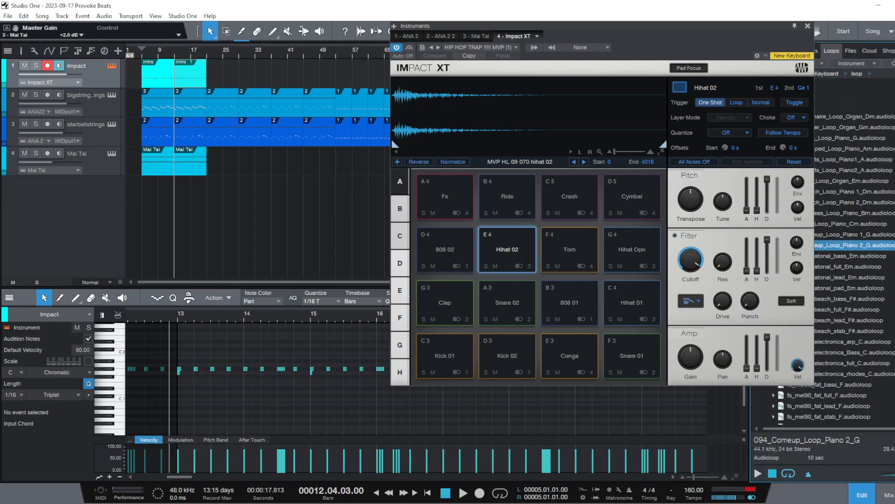
left_click(894, 74)
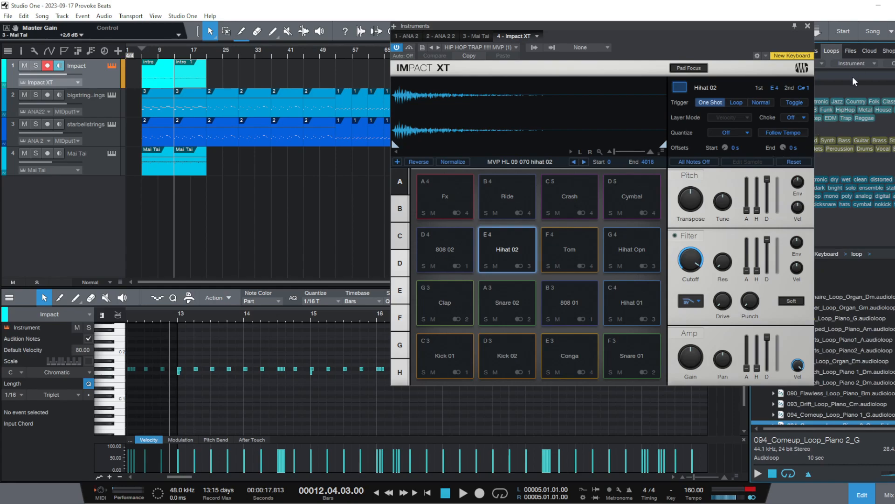
left_click_drag(740, 37, 633, 42)
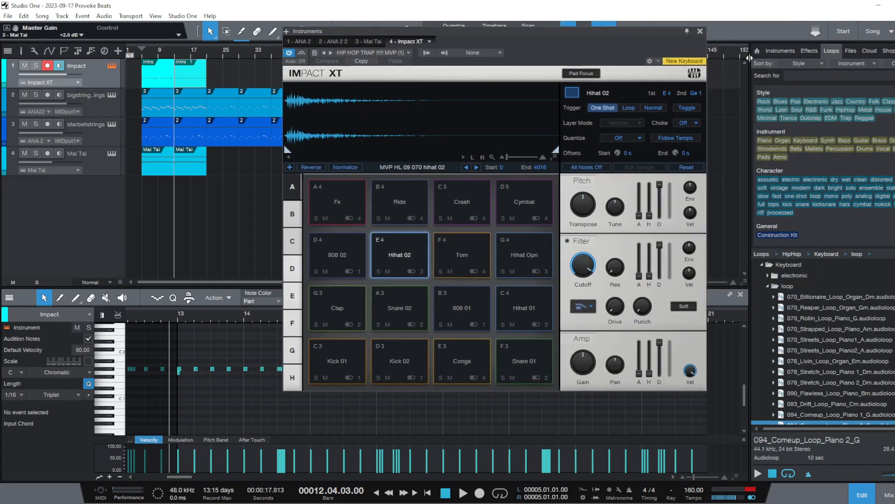
left_click(812, 79)
type("hi h")
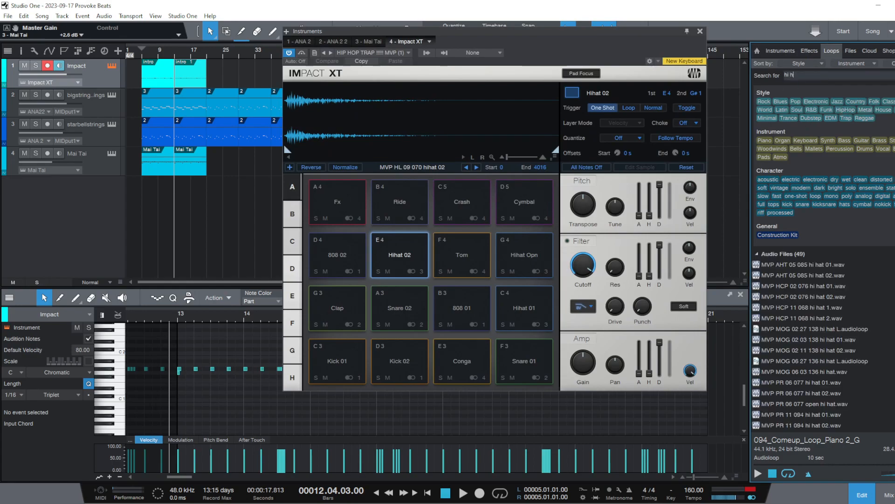
type("at 02")
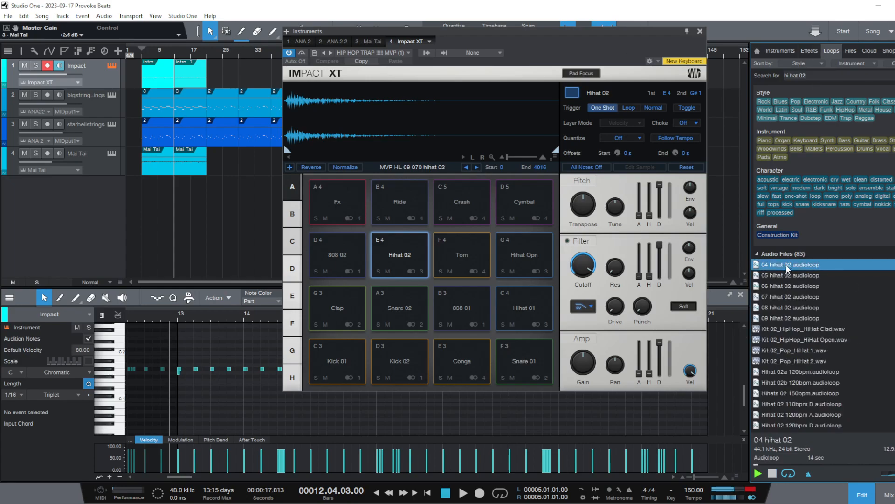
Audition the found hi-hat files from 04 hihat 02.audioloop through MVP AHT 05 085 hi hat 02.wav
key("Down")
key("Down")
key("Down")
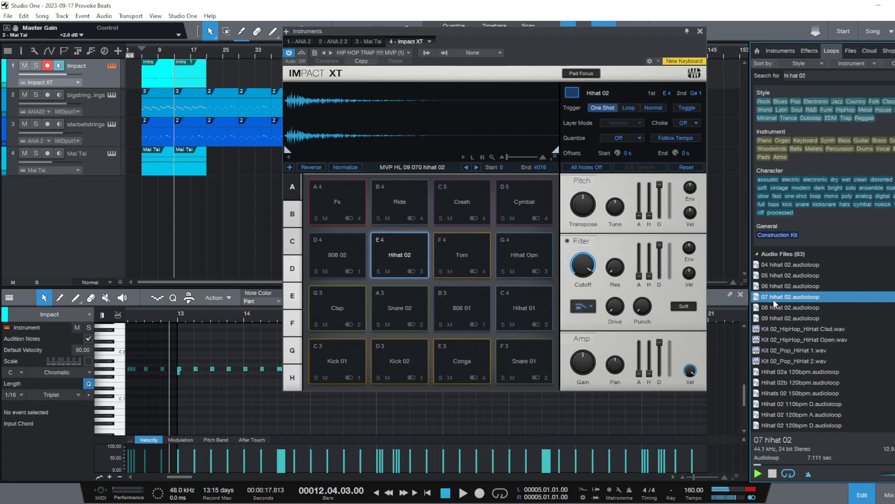
scroll(799, 287, "down", 1)
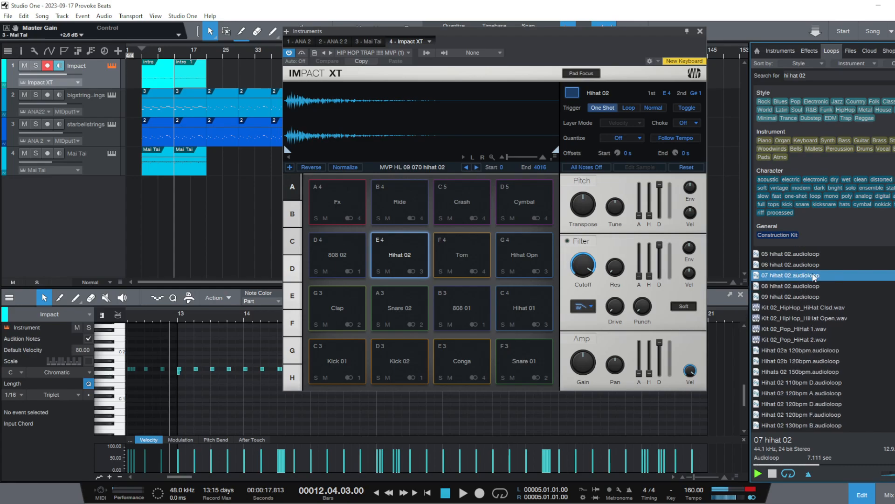
left_click(799, 364)
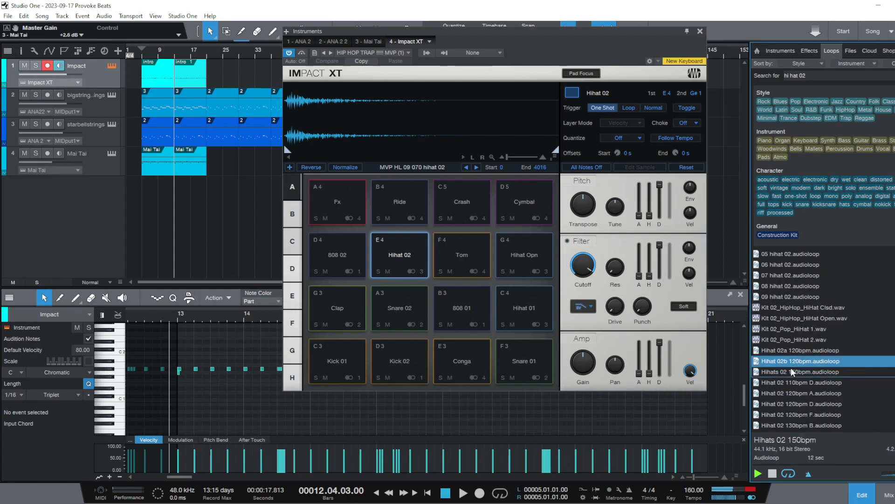
left_click(793, 372)
scroll(798, 362, "down", 1)
left_click(797, 363)
scroll(794, 364, "down", 2)
left_click(801, 352)
left_click(791, 362)
scroll(788, 362, "down", 3)
left_click(777, 358)
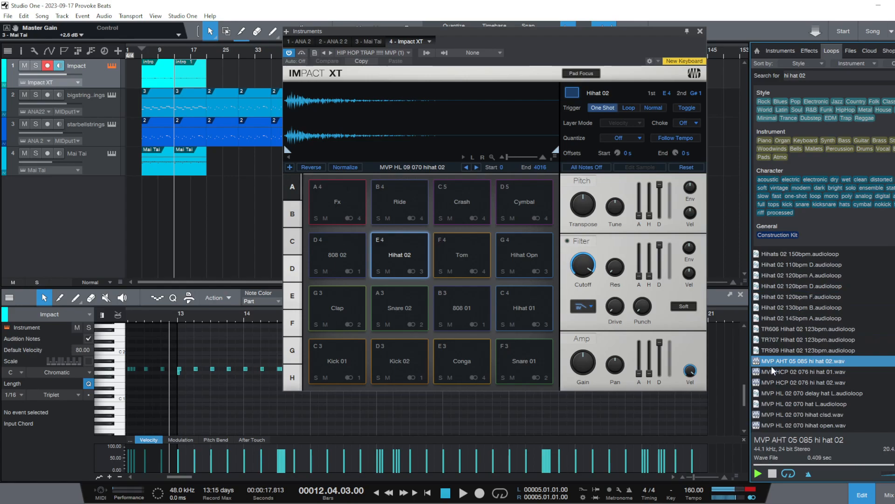
Audition the MVP hi-hat samples up to MVP HL 10 070 hihat 02.wav, then replay MVP HL 09 070 hihat 02.wav and stop the preview
scroll(779, 355, "down", 1)
left_click(780, 354)
left_click(779, 358)
scroll(780, 358, "down", 2)
left_click(794, 333)
left_click(794, 342)
left_click(782, 351)
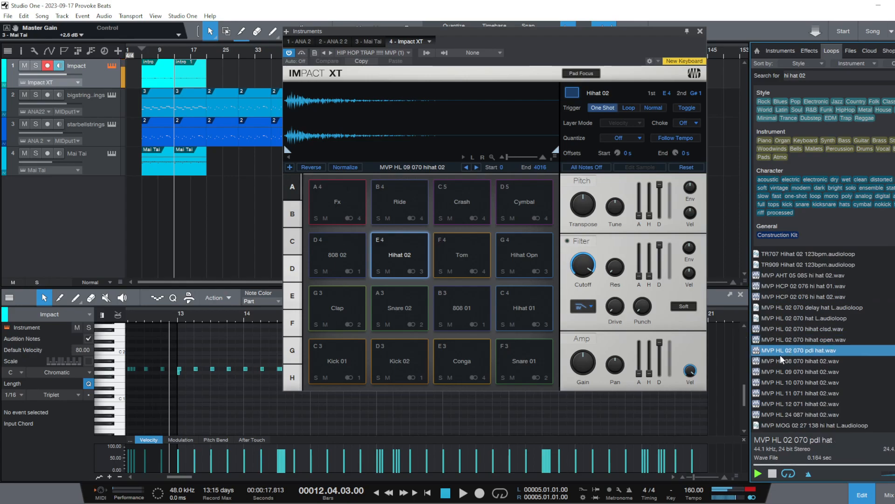
left_click(778, 361)
left_click(771, 373)
scroll(793, 363, "down", 2)
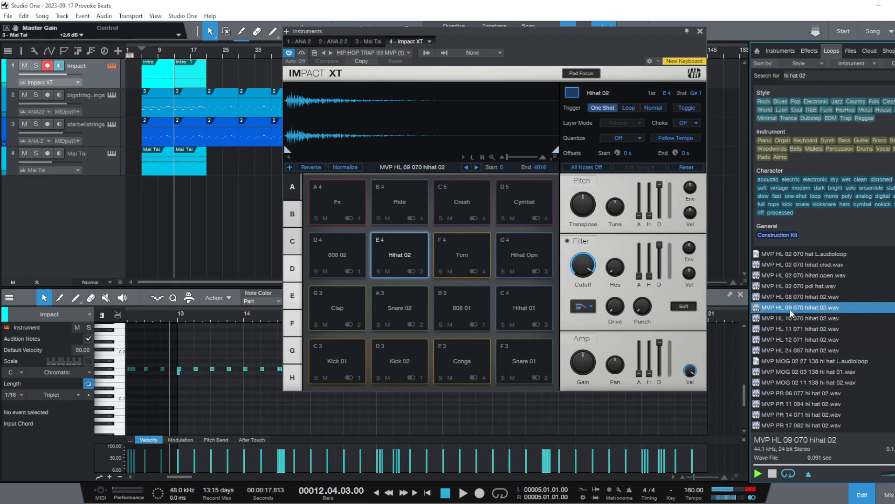
left_click(791, 319)
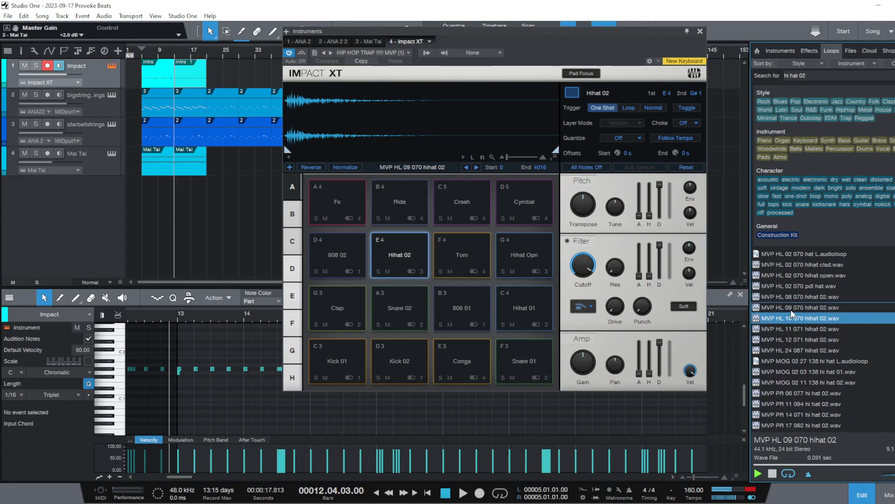
left_click(791, 308)
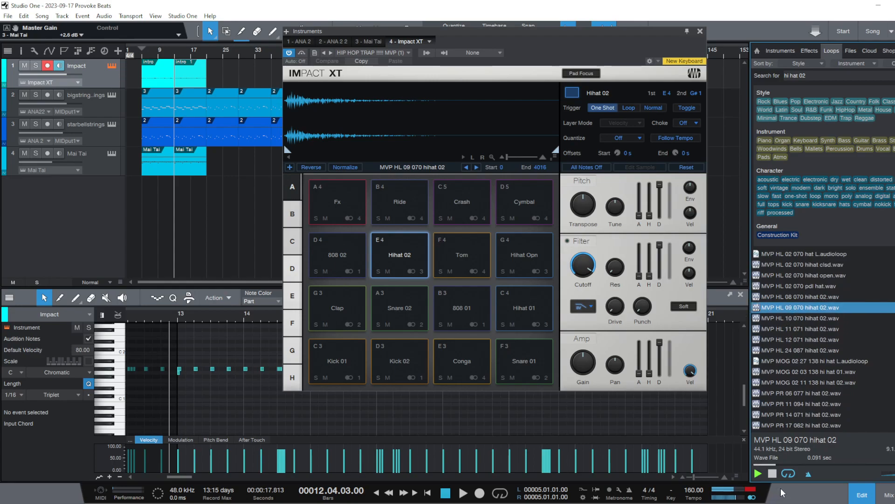
left_click(773, 474)
Close Impact XT and add a SampleOne instrument on a new track below Mai Tai
left_click(701, 31)
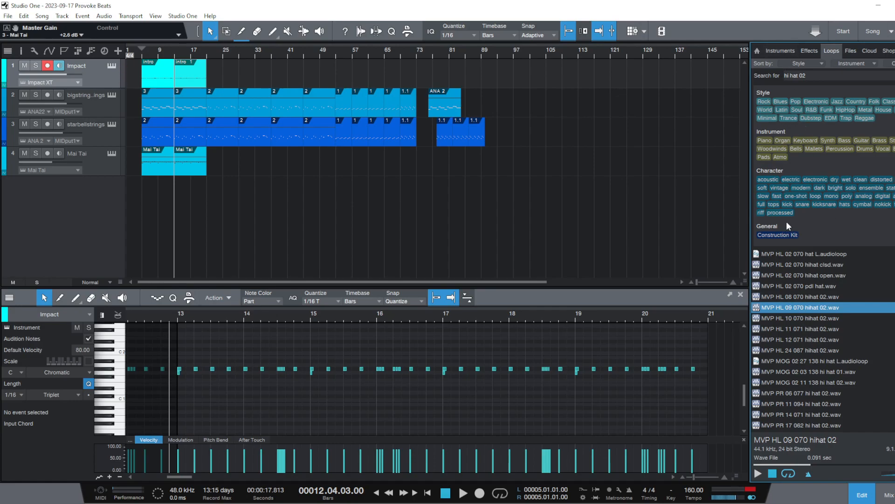
left_click(782, 51)
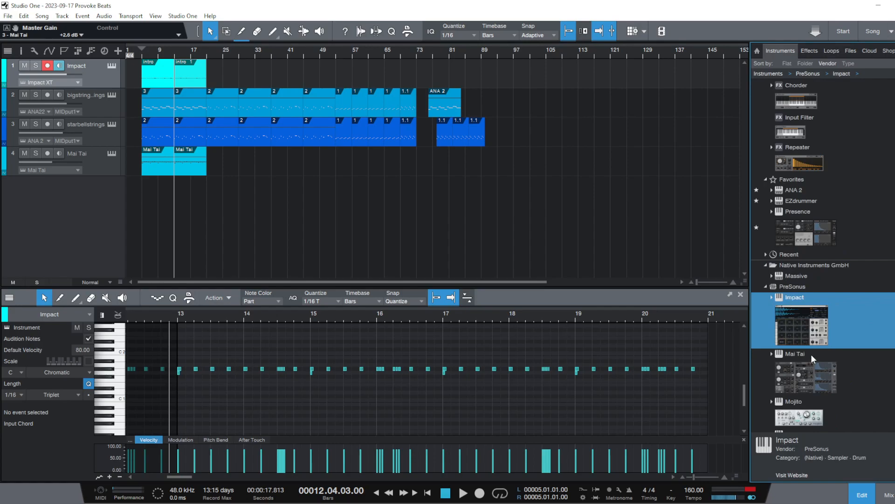
scroll(887, 288, "down", 5)
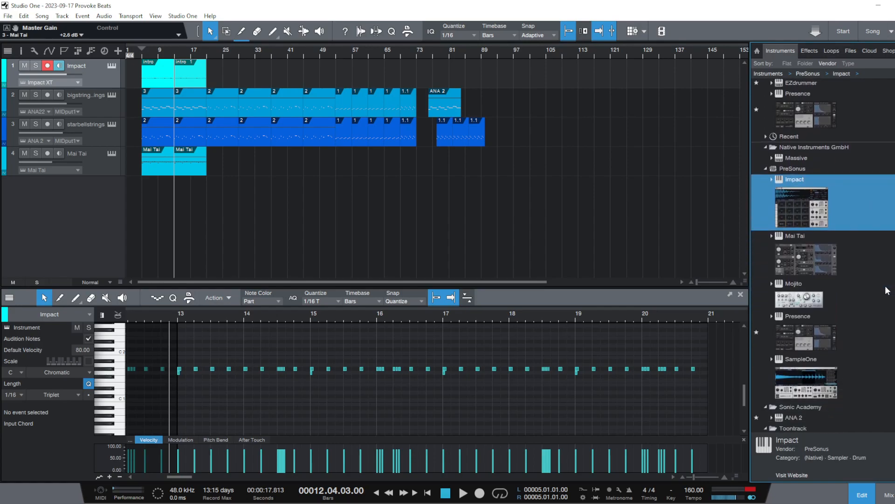
left_click_drag(801, 348, 86, 213)
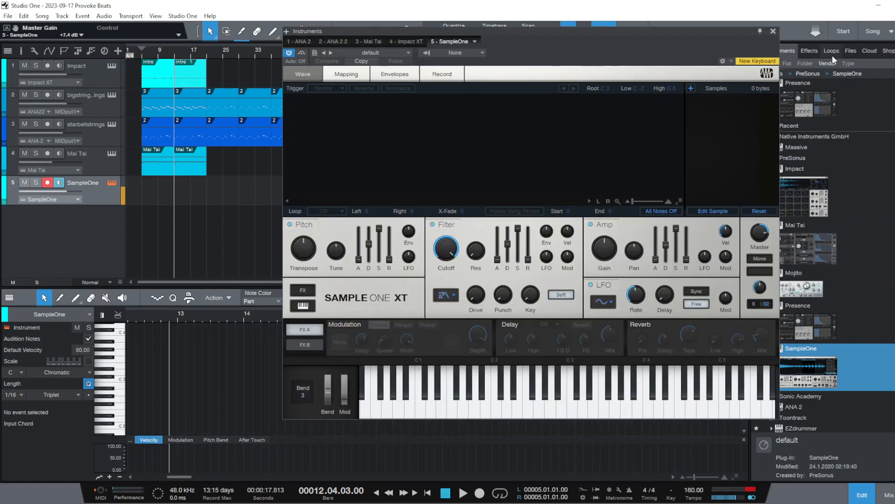
Move the SampleOne window clear of the loop browser and audition the MVP hi-hat samples from the PR group through MVP TC 04 140 hi hat 02.wav
left_click(832, 55)
scroll(887, 379, "down", 10)
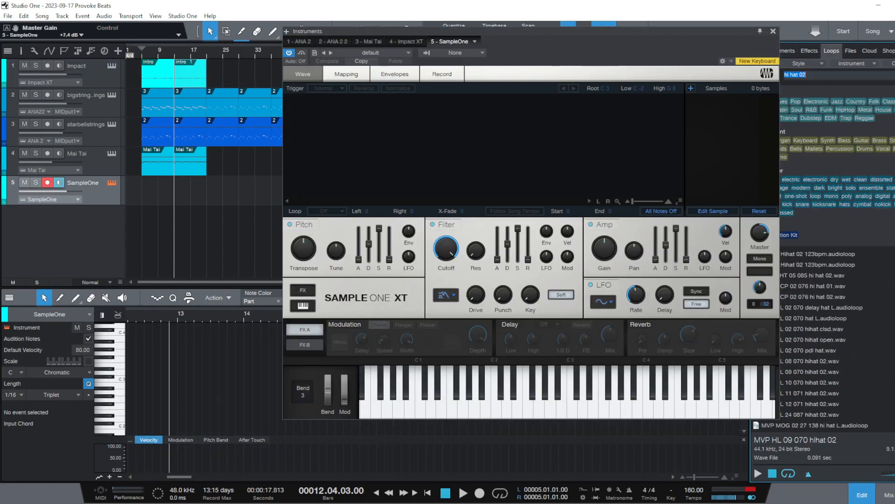
left_click_drag(608, 30, 519, 37)
left_click(791, 340)
scroll(796, 338, "down", 2)
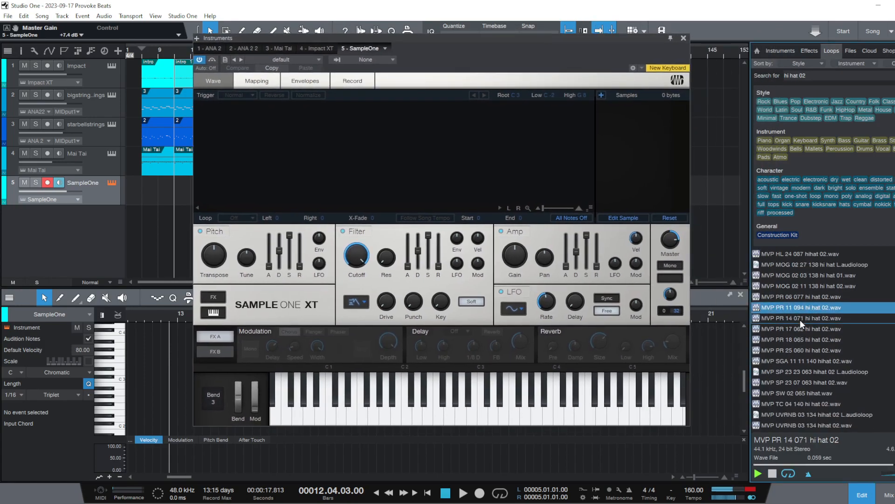
left_click(800, 320)
left_click(800, 330)
left_click(805, 342)
left_click(805, 352)
scroll(805, 356, "down", 2)
left_click(819, 360)
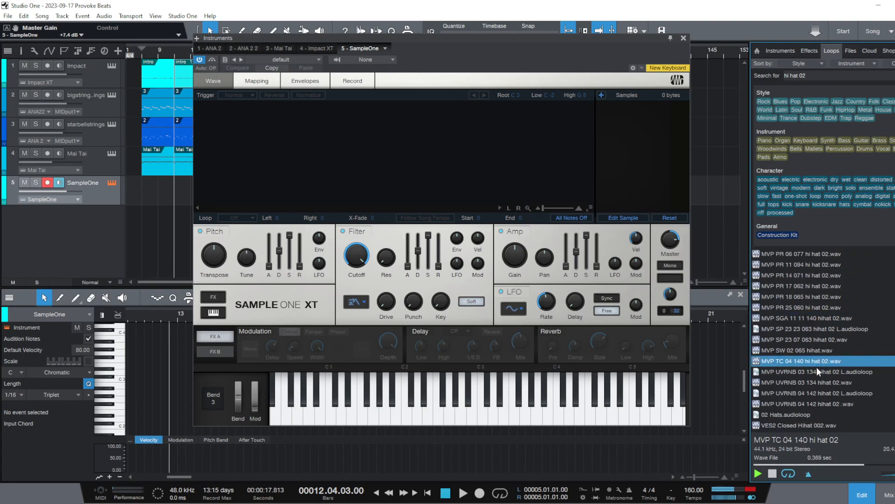
Audition the MVP SGA 11 11 140, SP 23 23 063, SW 02 065 and UVRNB 03 134 hi-hat files
left_click(807, 348)
left_click(811, 322)
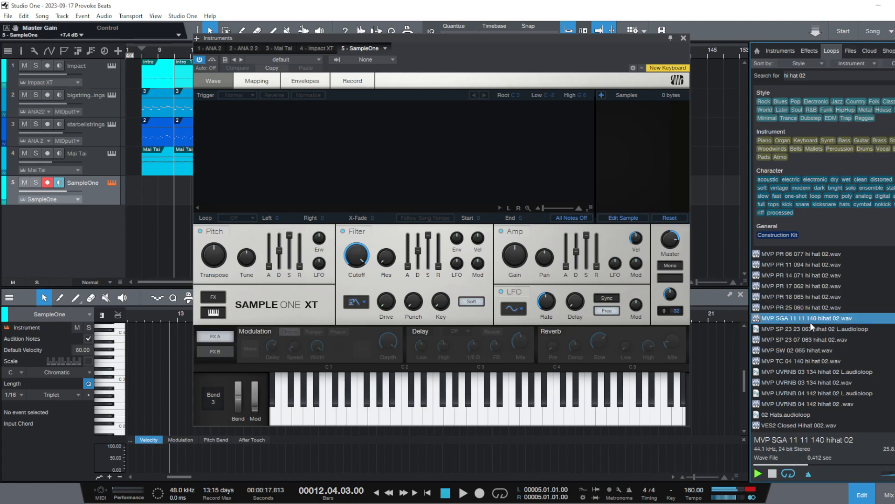
left_click(805, 329)
left_click(803, 351)
scroll(802, 365, "down", 2)
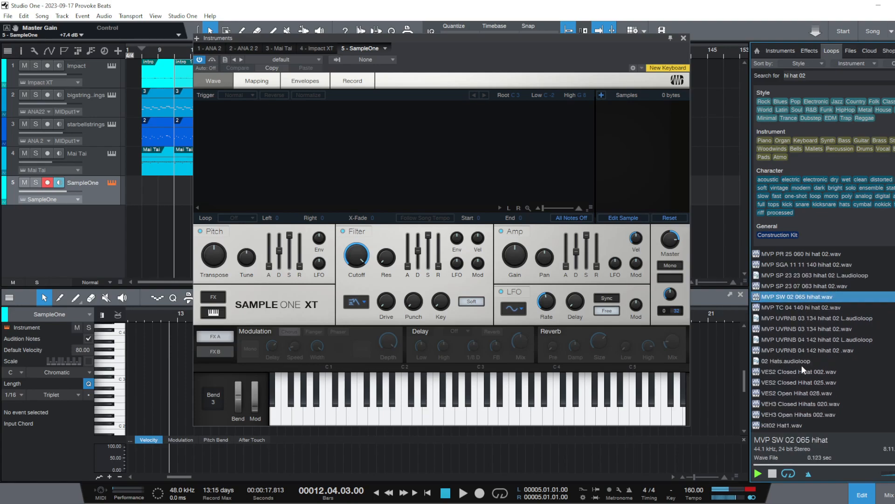
left_click(802, 329)
Audition MVP HL 10 070 hihat 02.wav and the Kit 02 and Hihat 02 files higher up in the results
scroll(805, 333, "up", 3)
scroll(805, 333, "up", 3)
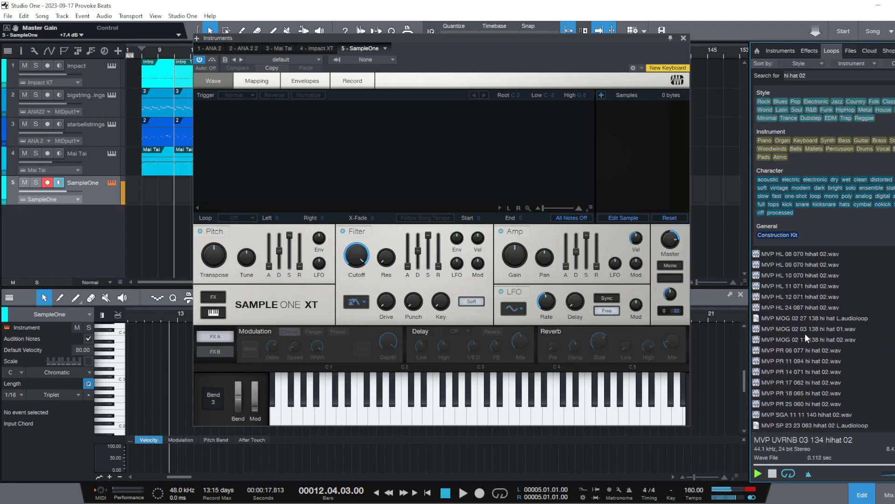
left_click(796, 287)
scroll(796, 287, "up", 5)
scroll(796, 304, "up", 4)
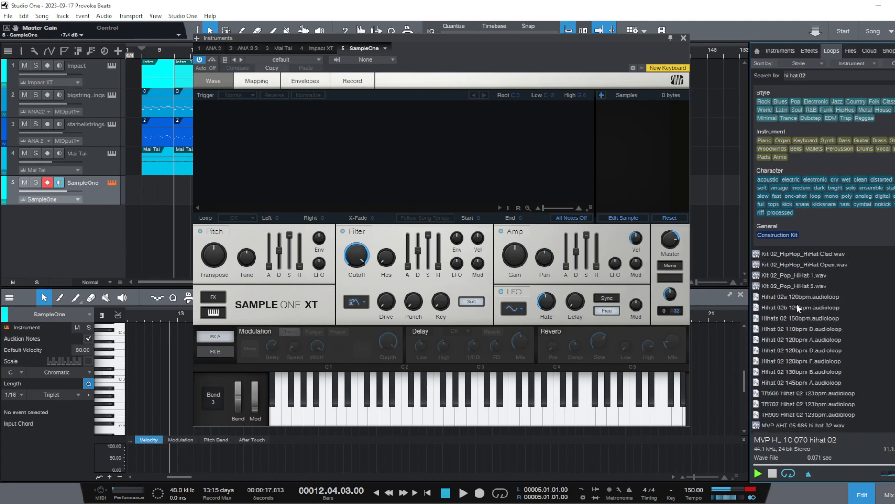
left_click(807, 284)
left_click(801, 335)
left_click(813, 296)
left_click(807, 309)
scroll(807, 322, "down", 2)
left_click(809, 321)
left_click(806, 340)
Audition the MVP hi-hat samples again, down to MVP HL 02 070 pdl hat.wav
scroll(808, 343, "down", 3)
left_click(824, 307)
left_click(819, 318)
left_click(816, 328)
left_click(813, 338)
scroll(815, 351, "down", 2)
left_click(816, 332)
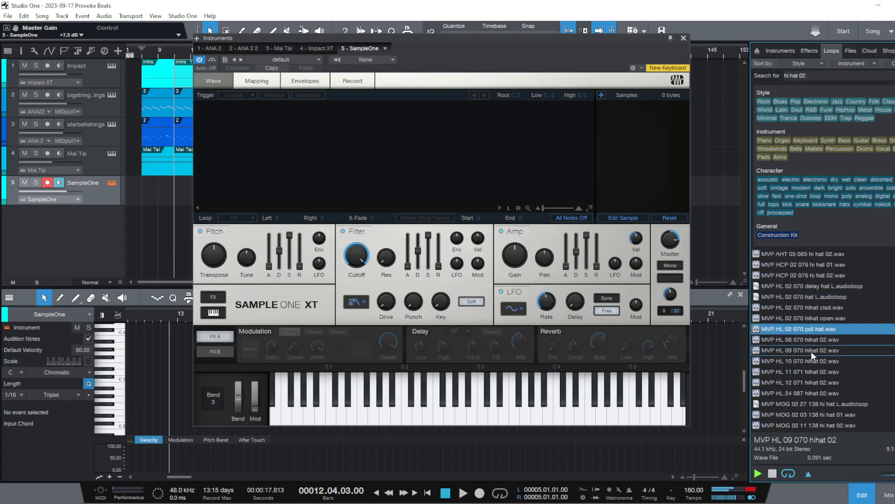
Load MVP HL 09 070 hihat 02.wav into SampleOne and play it at progressively lower pitches on the on-screen keyboard
left_click(811, 350)
left_click_drag(796, 349, 351, 146)
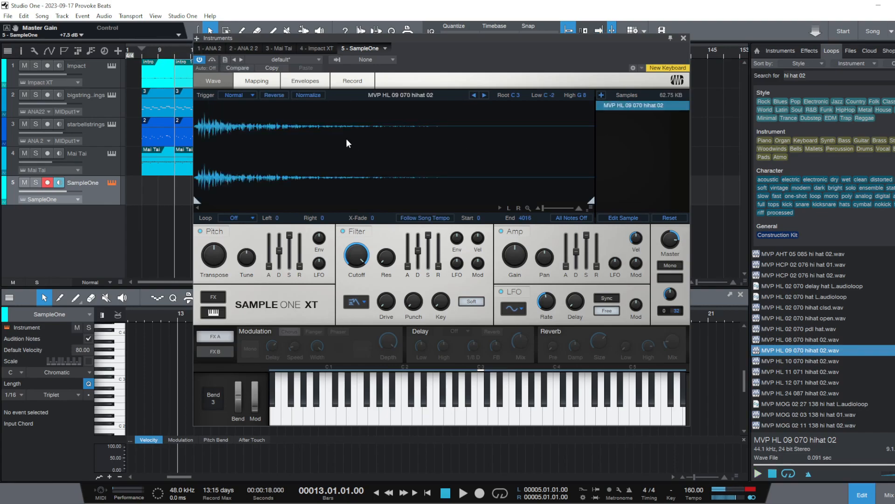
left_click(474, 421)
left_click(479, 421)
left_click(439, 422)
left_click(405, 422)
left_click(387, 422)
left_click(344, 420)
left_click(331, 420)
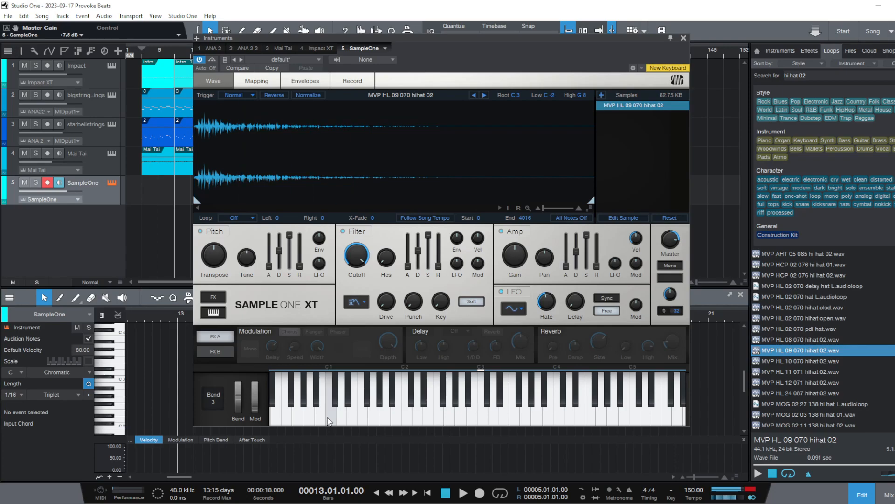
Close the SampleOne window and move its track directly below the Impact track
left_click(684, 39)
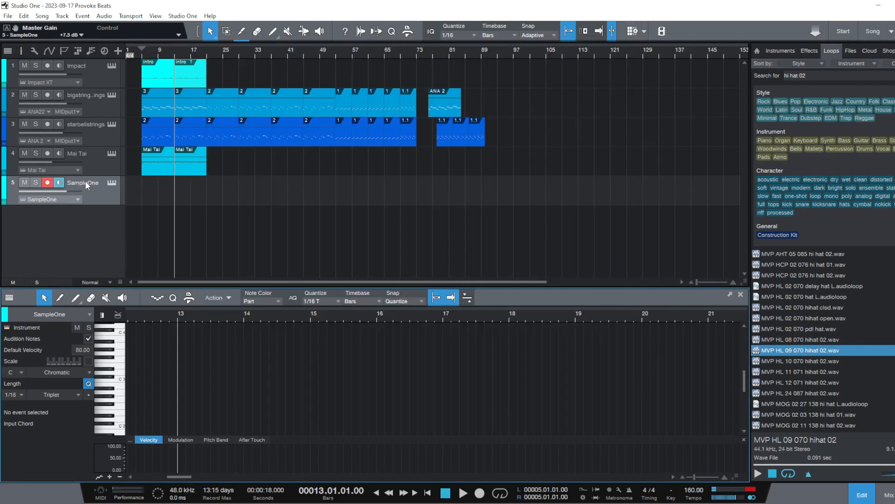
left_click_drag(92, 193, 111, 93)
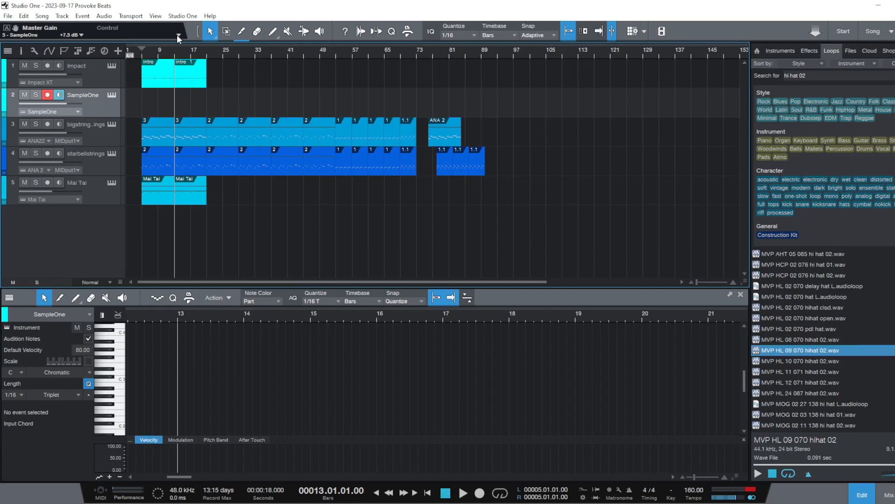
Play the arrangement from bar 5 through the second intro section, then stop playback
left_click_drag(189, 52, 341, 73)
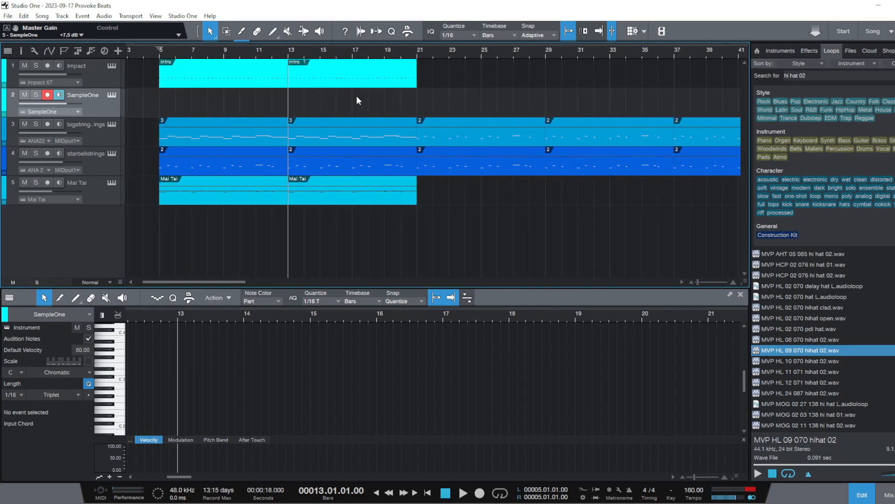
left_click(161, 55)
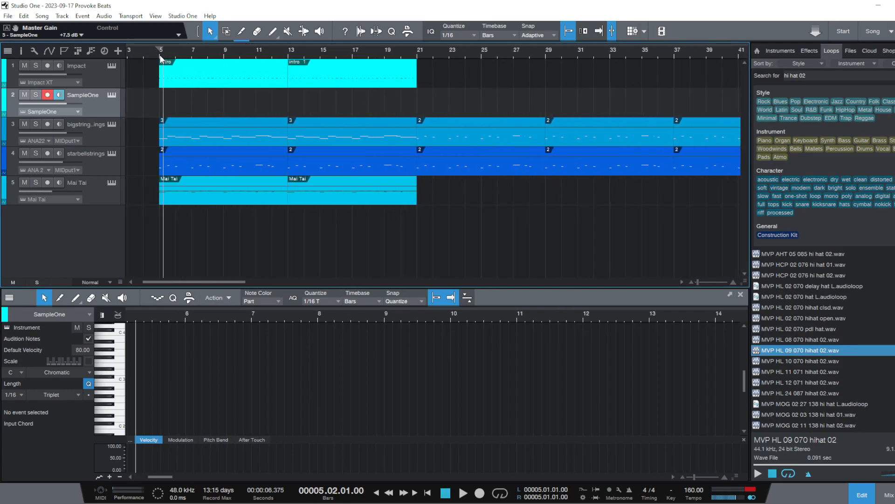
key("space")
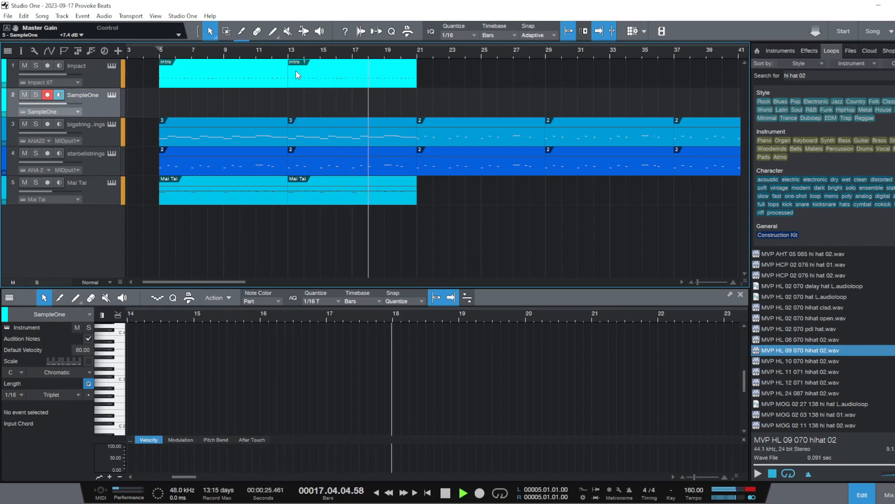
key("space")
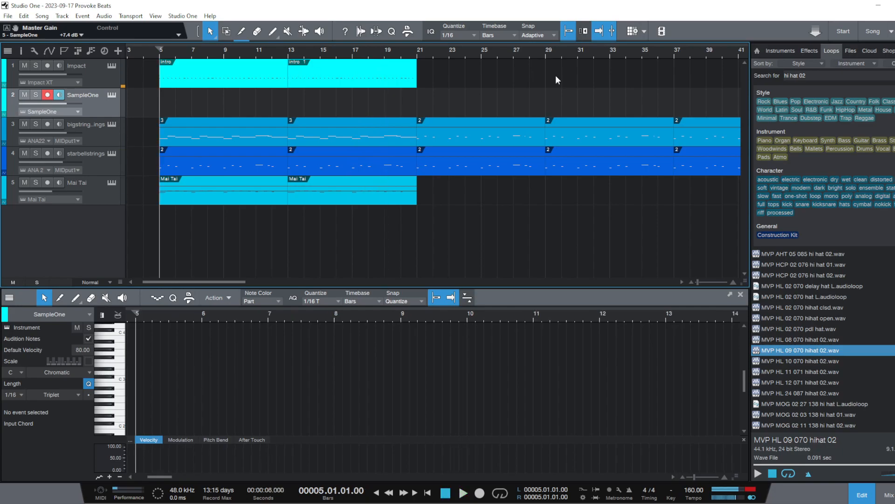
Create an empty instrument part on the SampleOne track from bar 19 to bar 21
left_click(382, 50)
left_click_drag(383, 50, 357, 83)
double_click(380, 106)
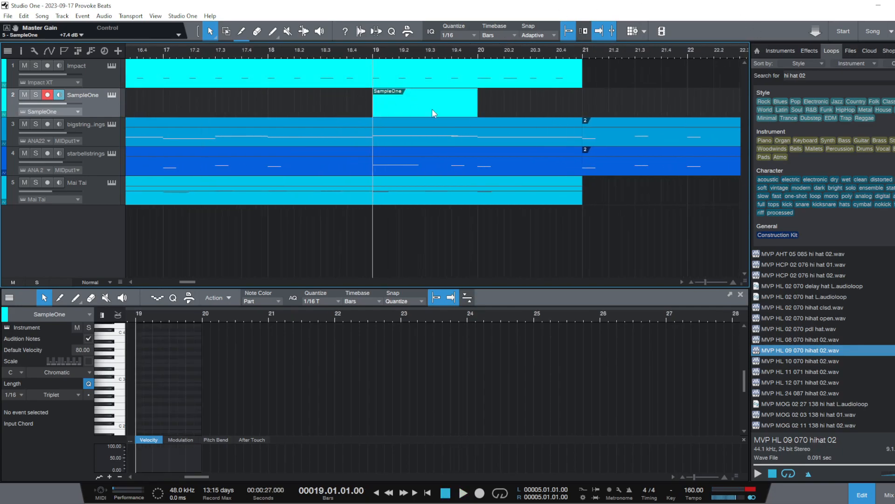
left_click_drag(477, 108, 579, 117)
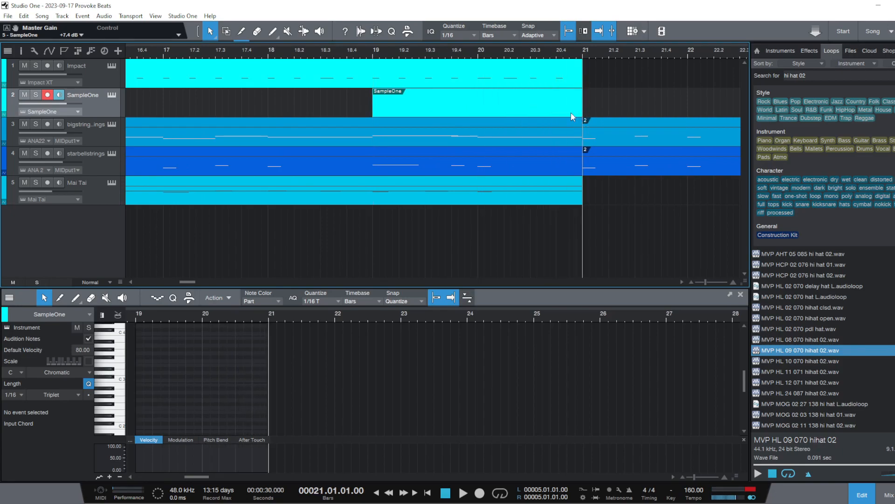
Enter twelve consecutive 1/16 triplet notes descending chromatically from C3 to C#2 in the SampleOne part, starting at bar 19
double_click(388, 103)
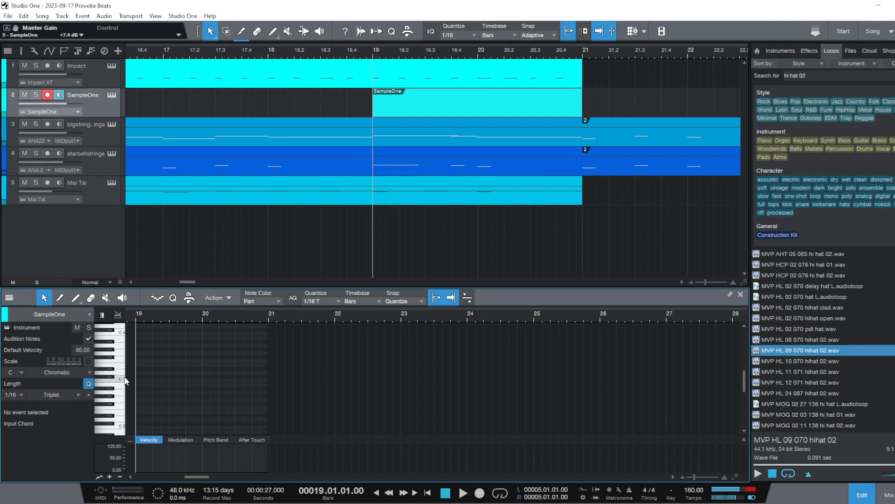
left_click(138, 378)
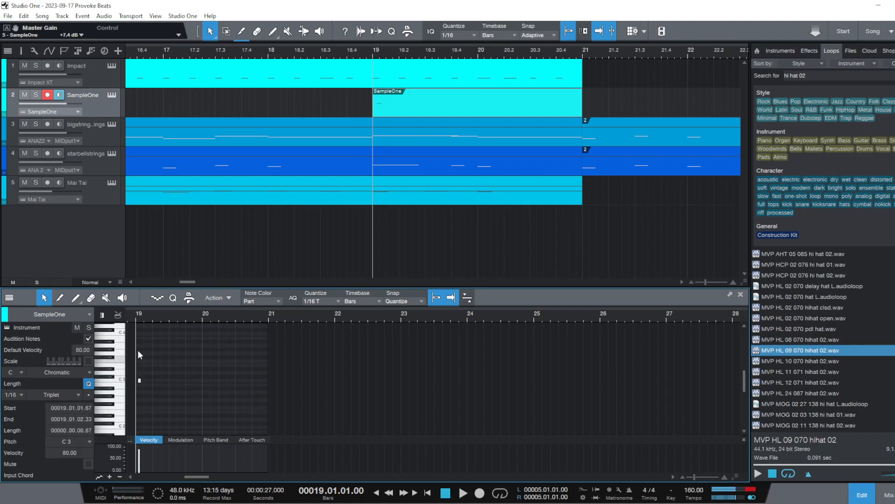
left_click_drag(141, 315, 198, 338)
left_click_drag(194, 382, 189, 381)
left_click(194, 384)
left_click(203, 387)
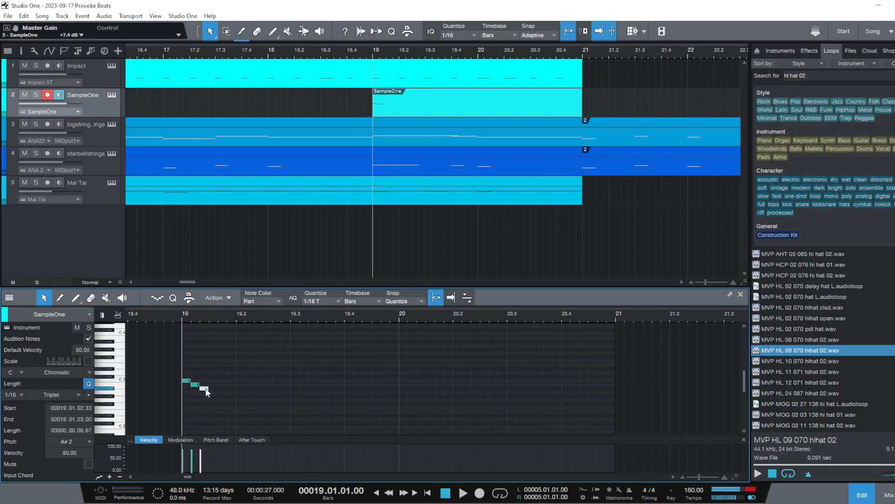
left_click(214, 393)
left_click(221, 396)
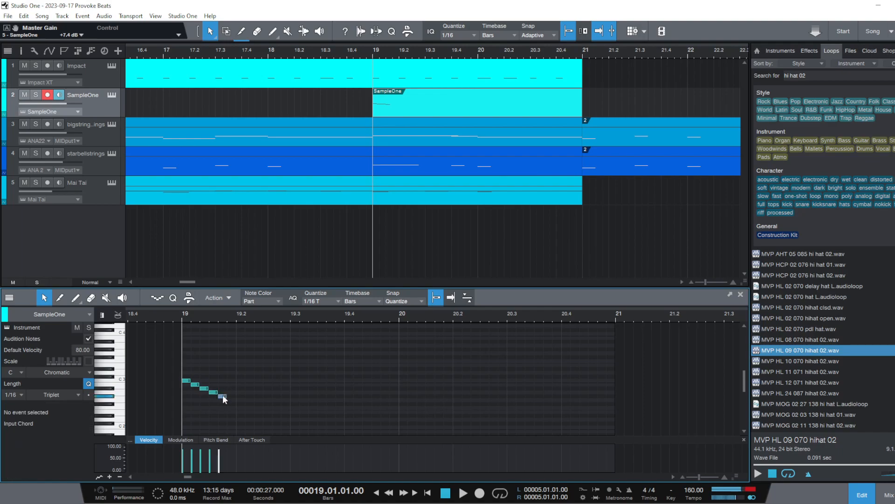
left_click(228, 399)
left_click(238, 404)
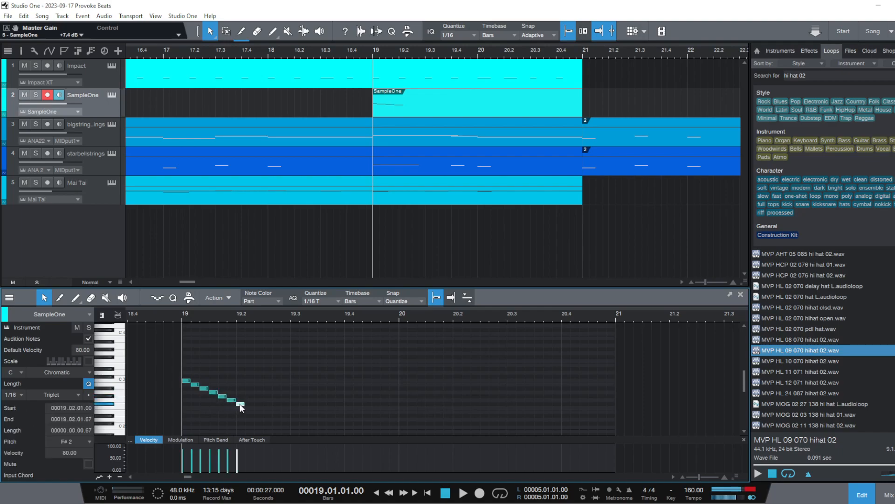
left_click(248, 407)
left_click(257, 411)
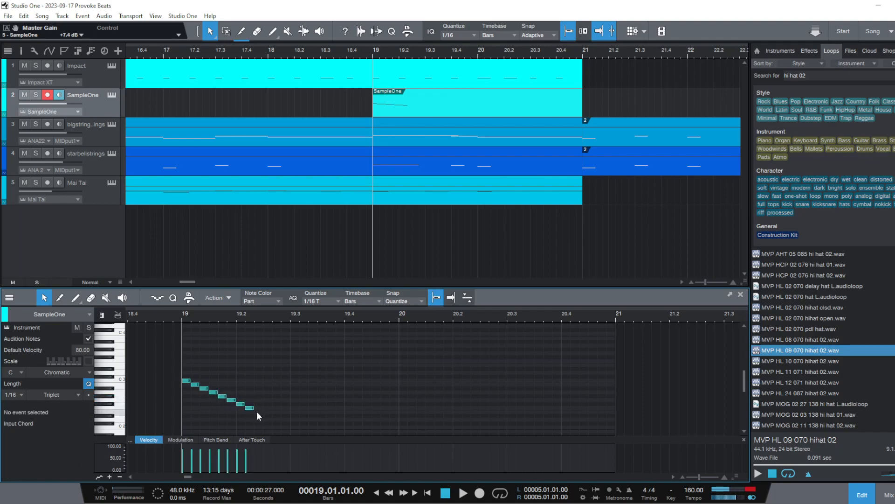
left_click(269, 414)
left_click(276, 419)
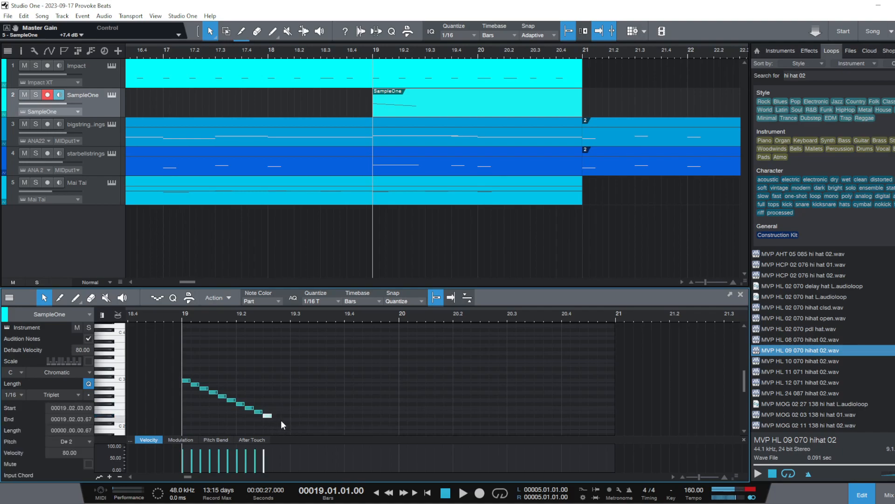
left_click(278, 420)
left_click(276, 418)
left_click(284, 423)
Play back the hi-hat roll from just before bar 19 and again from bar 16
left_click(169, 317)
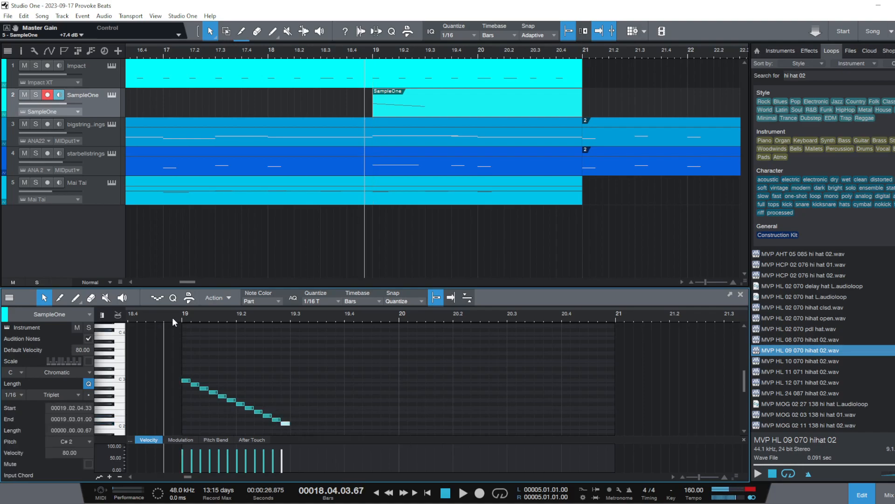
key("space")
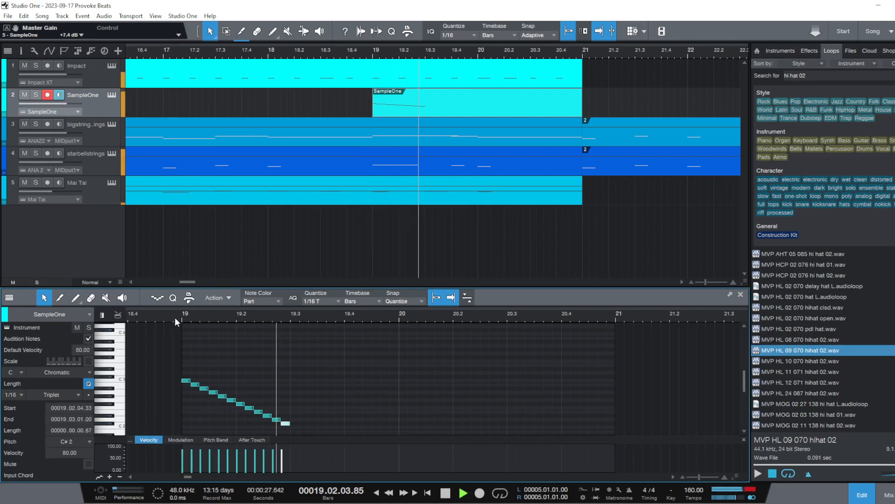
key("space")
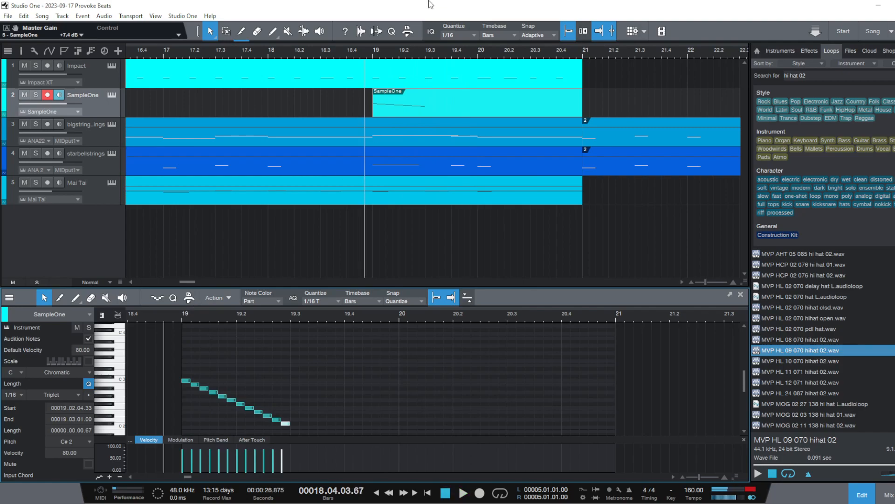
left_click_drag(176, 52, 233, 35)
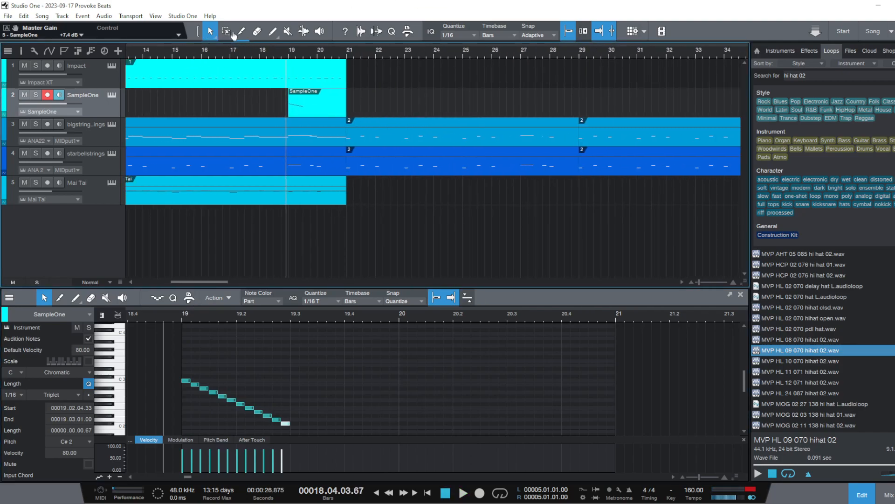
left_click(207, 54)
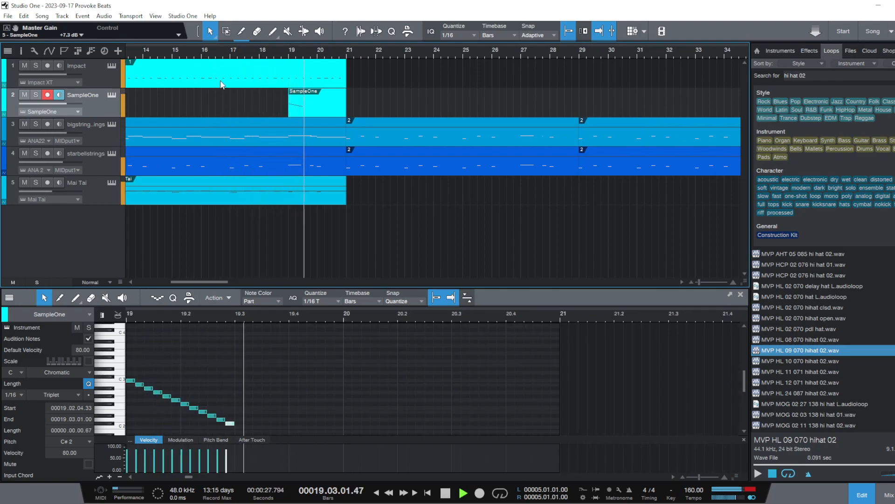
key("space")
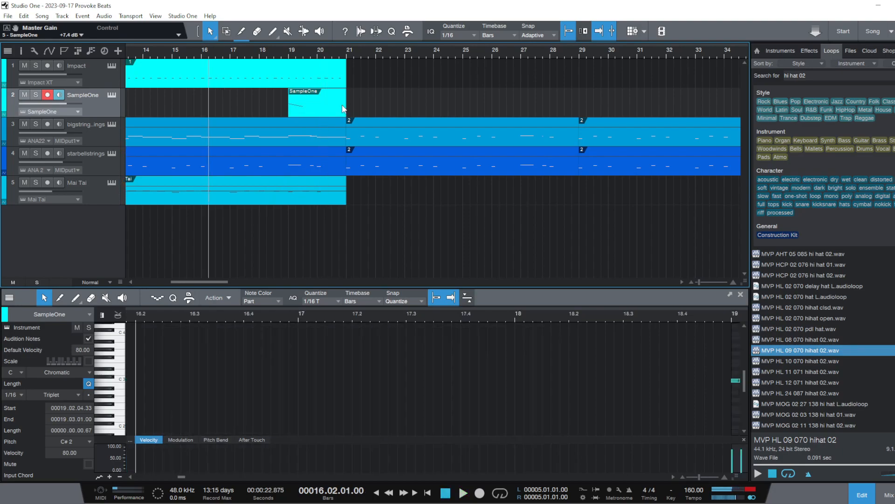
Duplicate all twelve hi-hat notes and lower the copy to start at C2, continuing the descending run to the end of bar 19
left_click(318, 106)
scroll(397, 393, "down", 3)
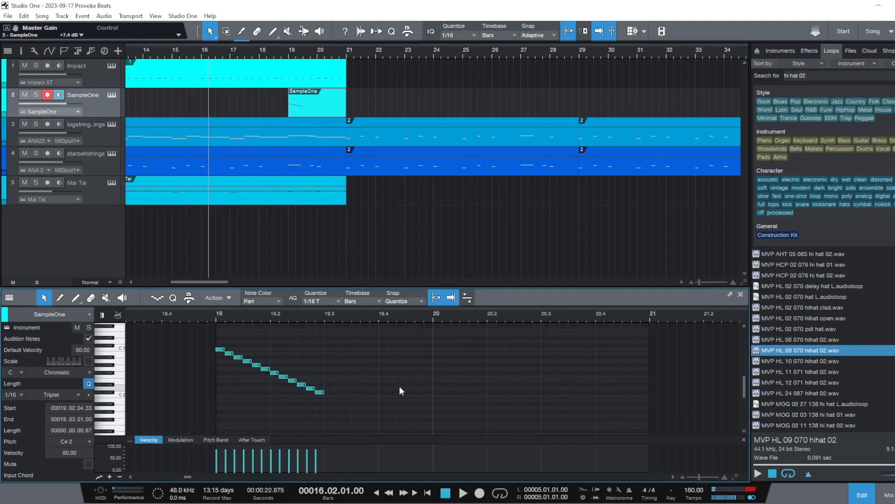
key("ctrl+a")
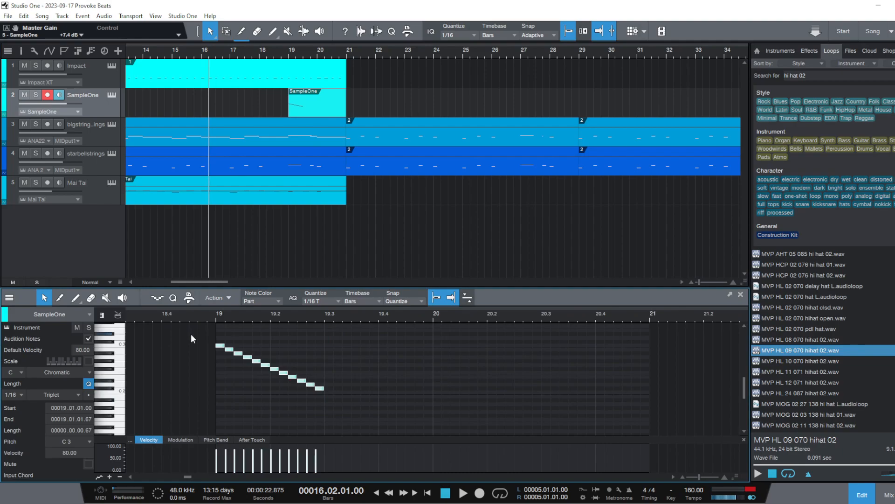
key("d")
left_click_drag(439, 350, 353, 396)
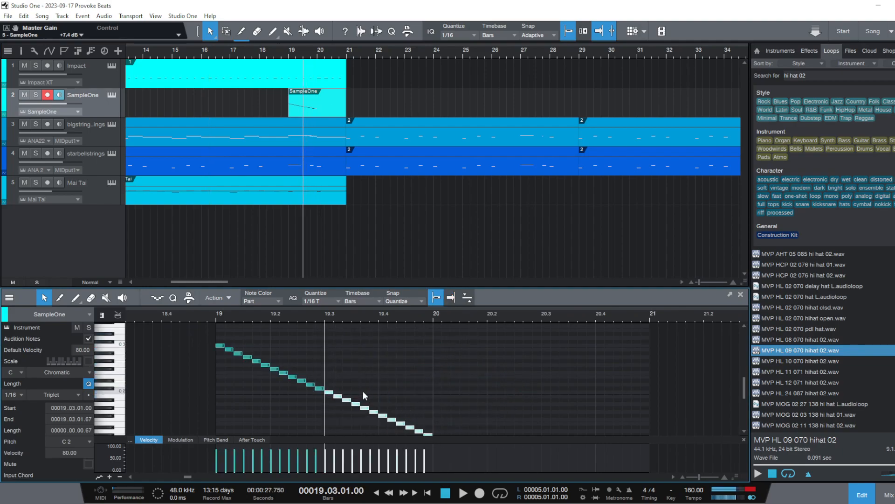
Duplicate the whole bar 19 hi-hat run into bar 20 and lower the copy to start at C1
scroll(515, 343, "down", 1)
left_click_drag(459, 430, 208, 317)
key("d")
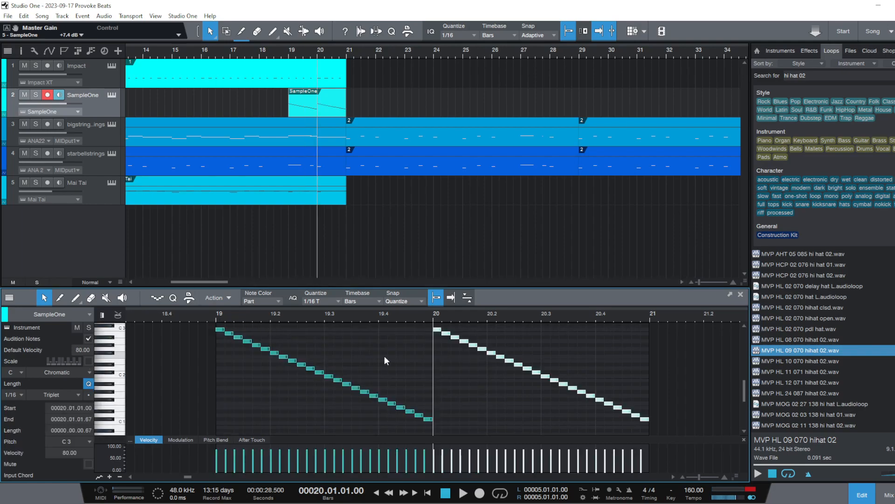
left_click_drag(435, 329, 439, 425)
Play back the descending hi-hat run in bars 19 and 20 from just before bar 19
left_click(194, 318)
key("space")
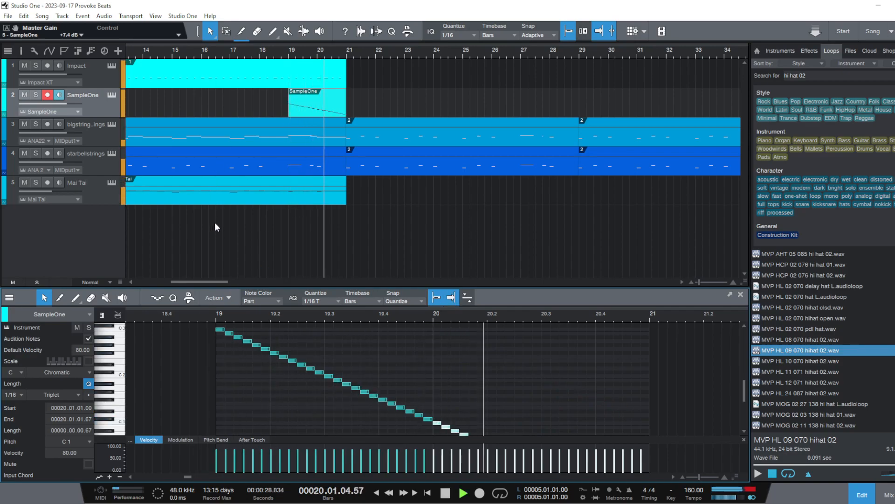
key("space")
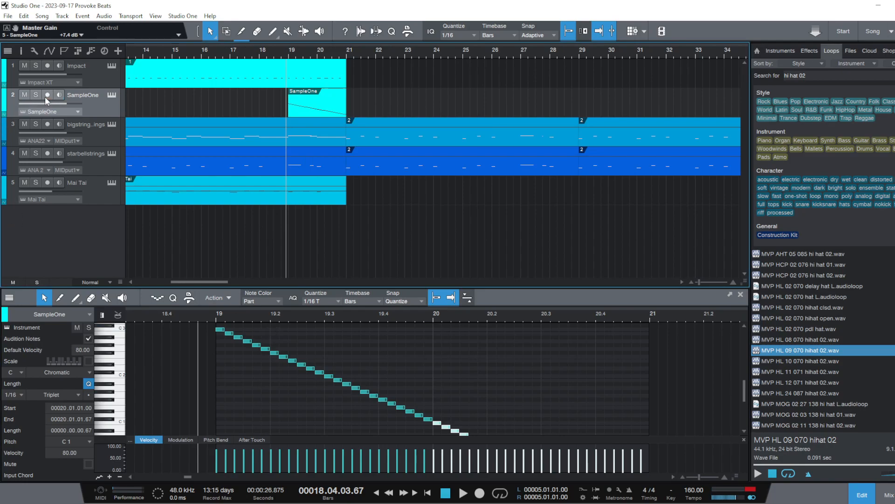
Play back the full arrangement from bar 14 through the hi-hat run, with the mixing console displayed
left_click_drag(164, 55, 231, 36)
scroll(709, 404, "down", 6)
scroll(712, 401, "up", 3)
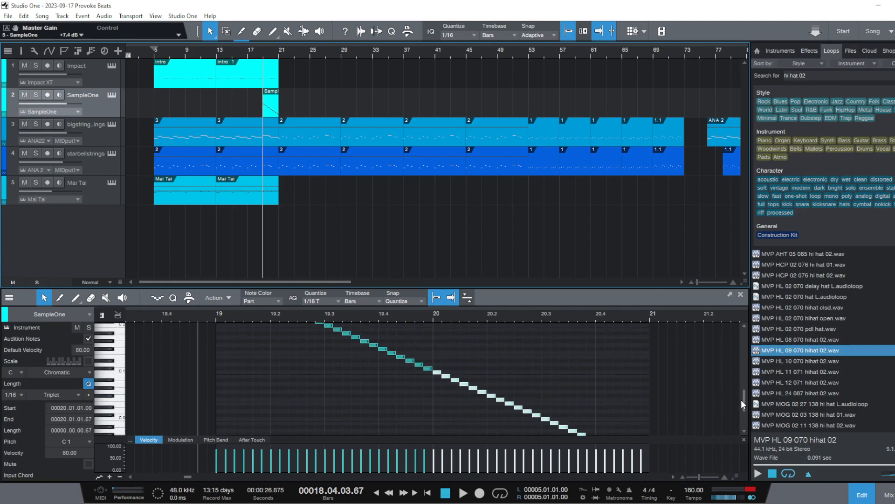
scroll(737, 378, "up", 8)
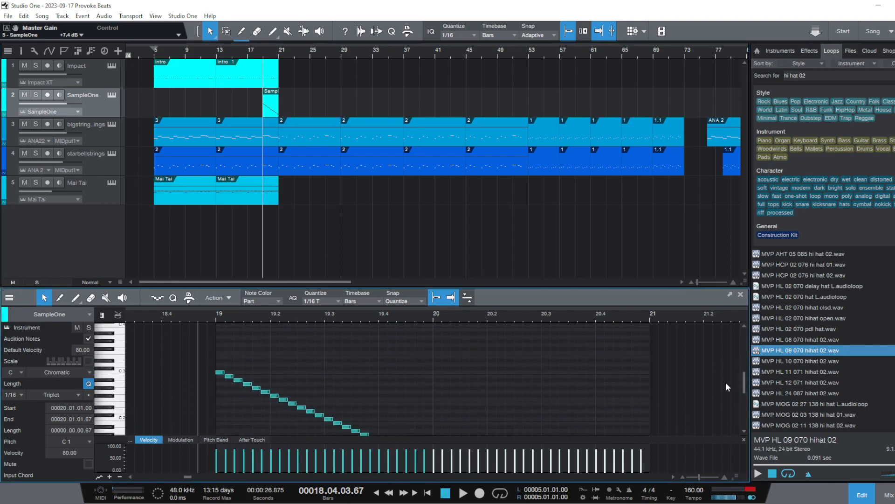
left_click(226, 56)
key("space")
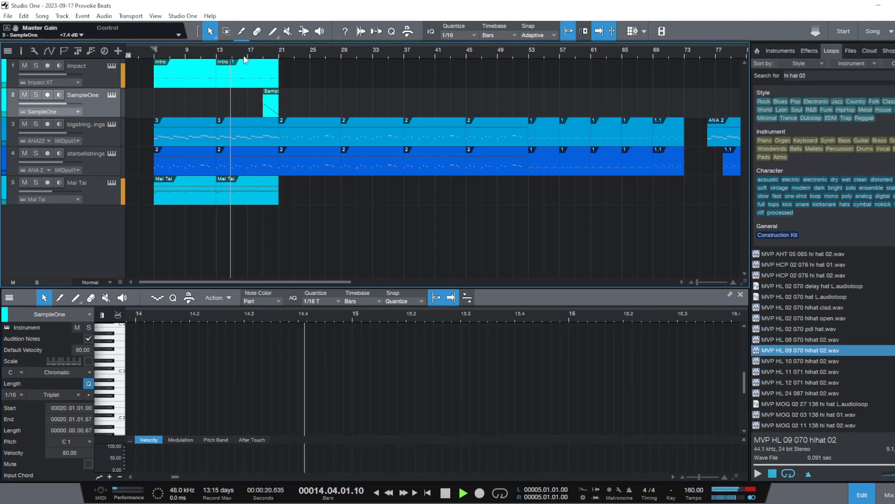
key("F3")
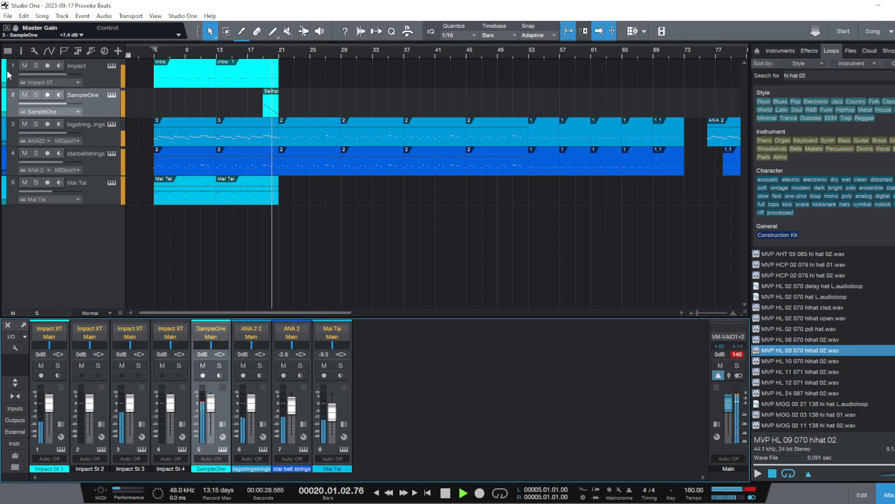
key("space")
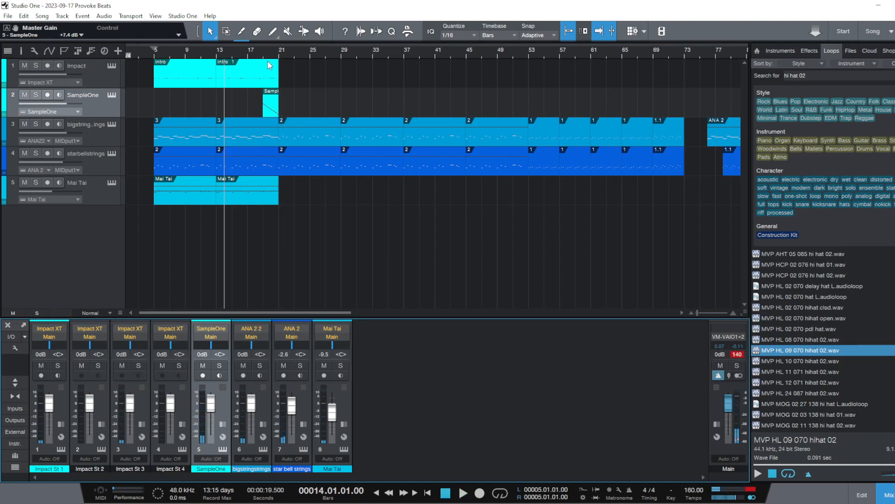
Duplicate the Impact part that starts at bar 13 into bar 21 and rename the copy as 1
left_click(253, 63)
key("d")
right_click(316, 87)
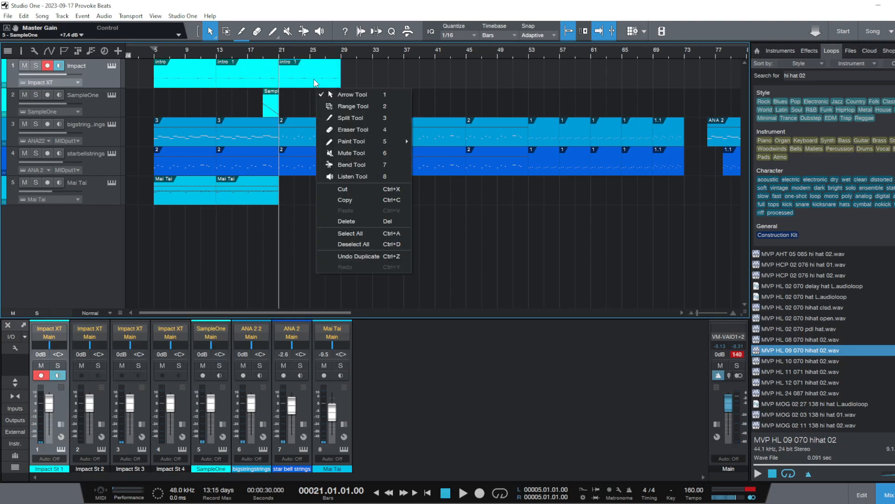
right_click(316, 80)
left_click(354, 182)
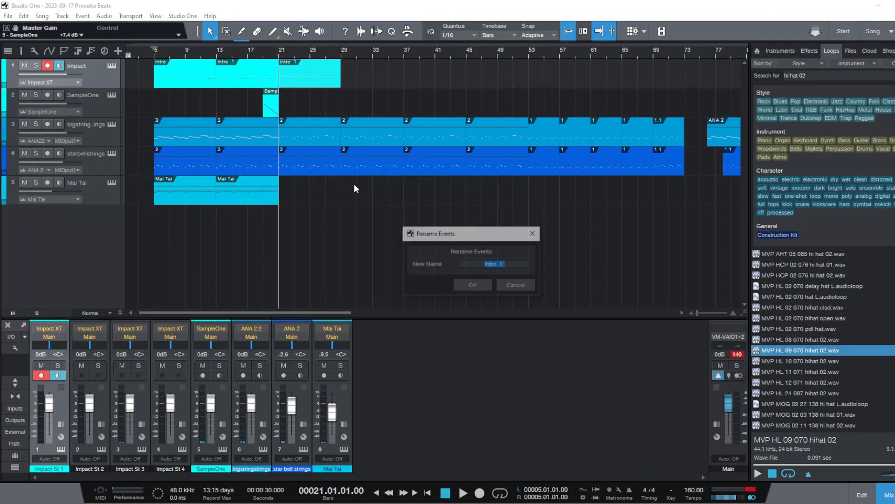
left_click(468, 285)
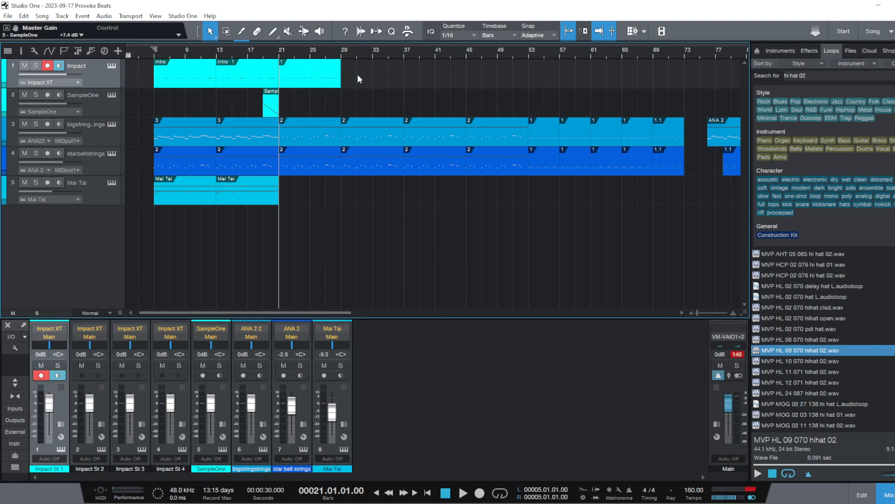
Play back the transition into the bar 21 Impact part from bars 19 and 18, and examine its notes
left_click(264, 55)
key("space")
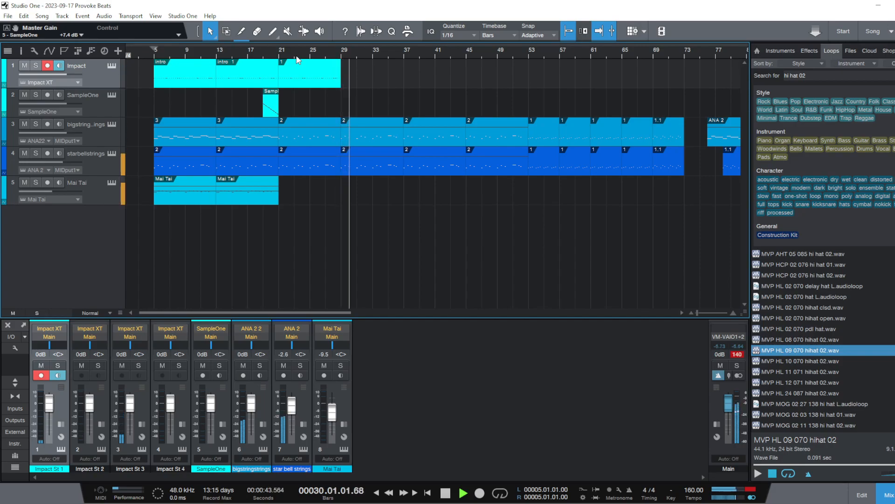
key("space")
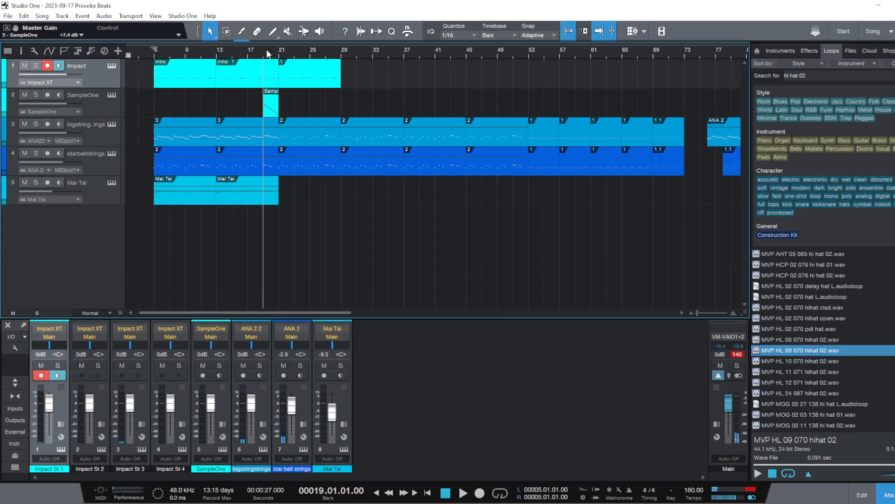
double_click(286, 82)
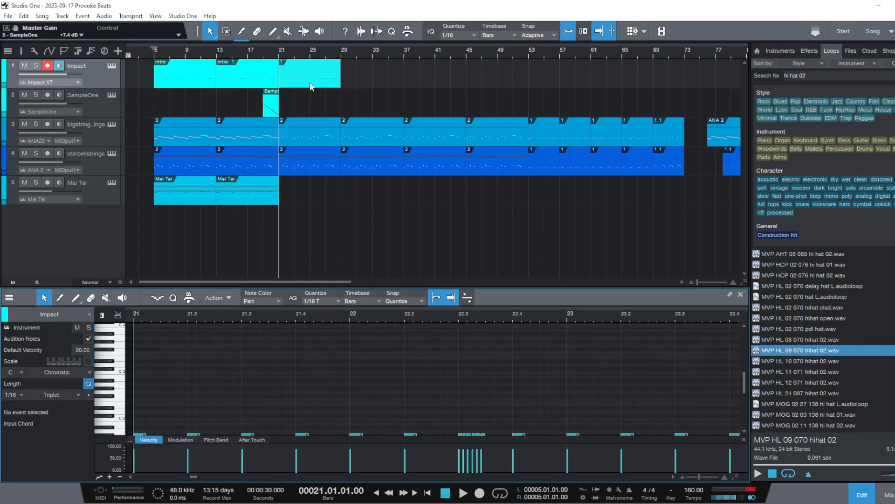
scroll(584, 375, "down", 5)
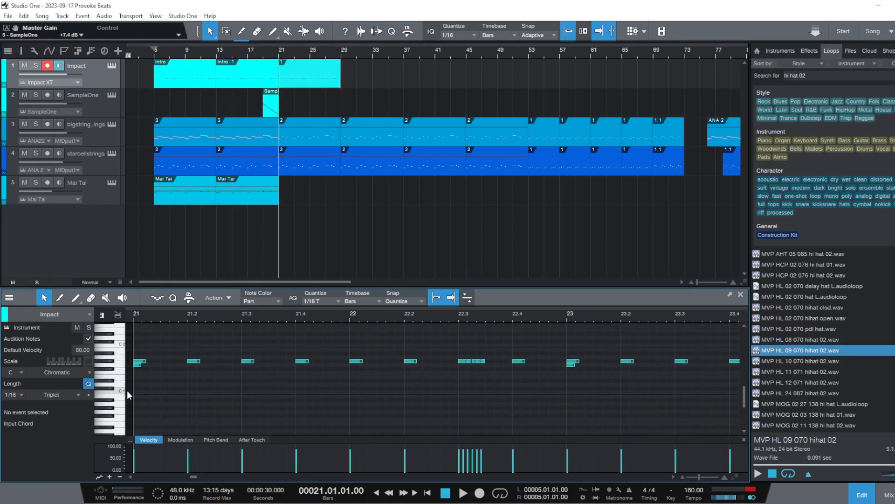
left_click(259, 55)
key("space")
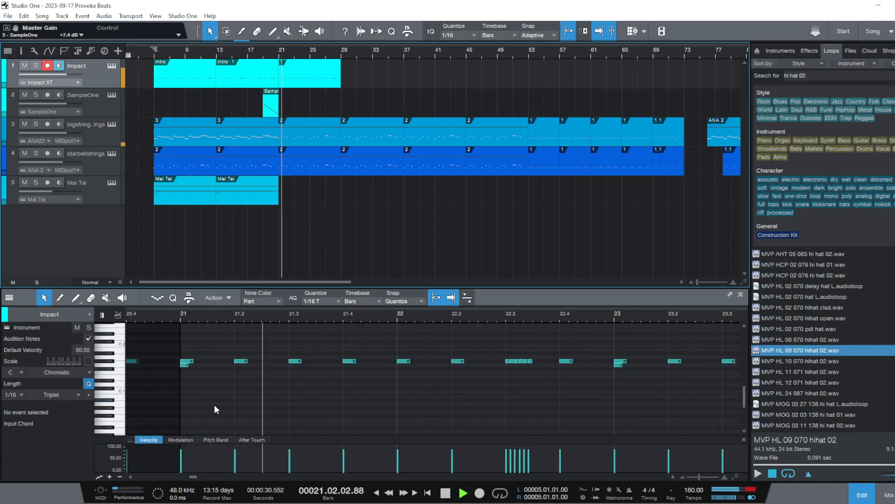
key("space")
Add a 1/16 triplet C1 note at the start of bar 21 in the Impact part
double_click(304, 71)
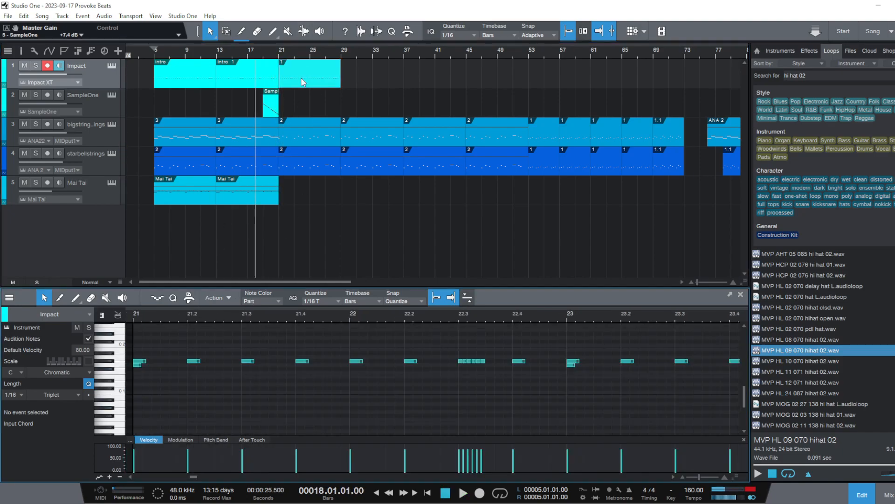
double_click(142, 392)
left_click_drag(150, 393, 131, 393)
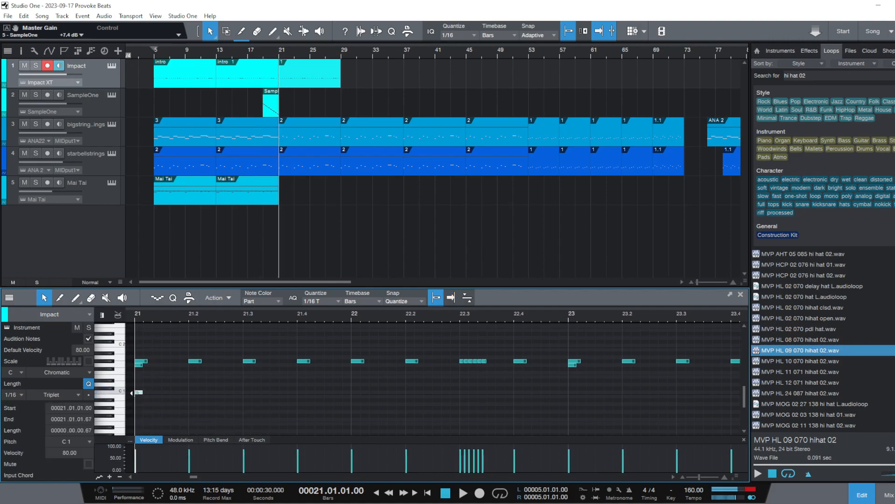
Lower the Impact St 1 channel volume to -12.2 dB and reopen the bar 21 Impact part for note editing
left_click(885, 494)
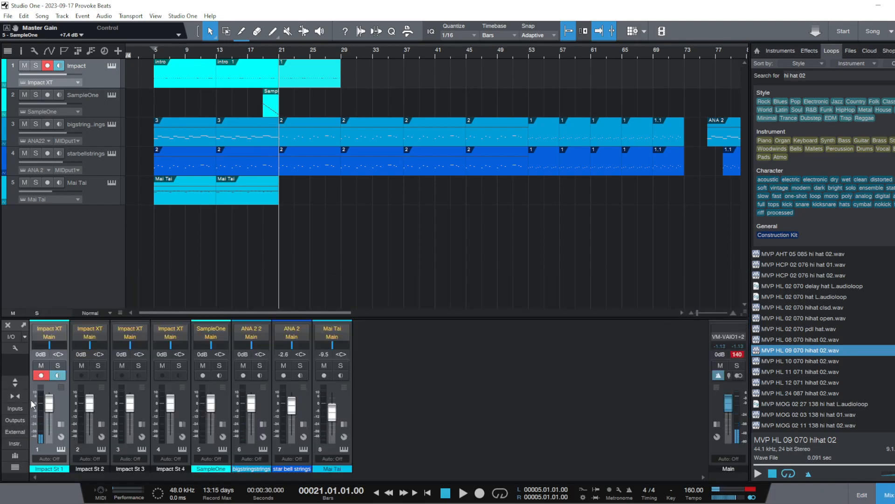
left_click(886, 495)
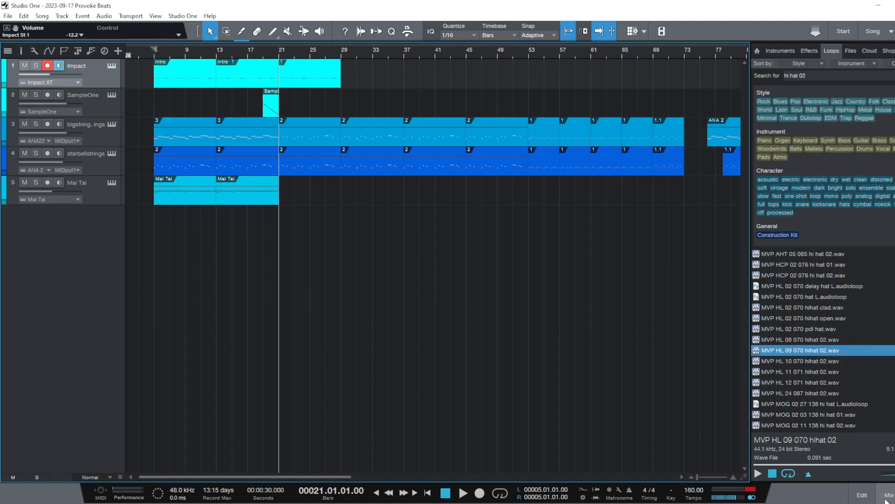
double_click(288, 71)
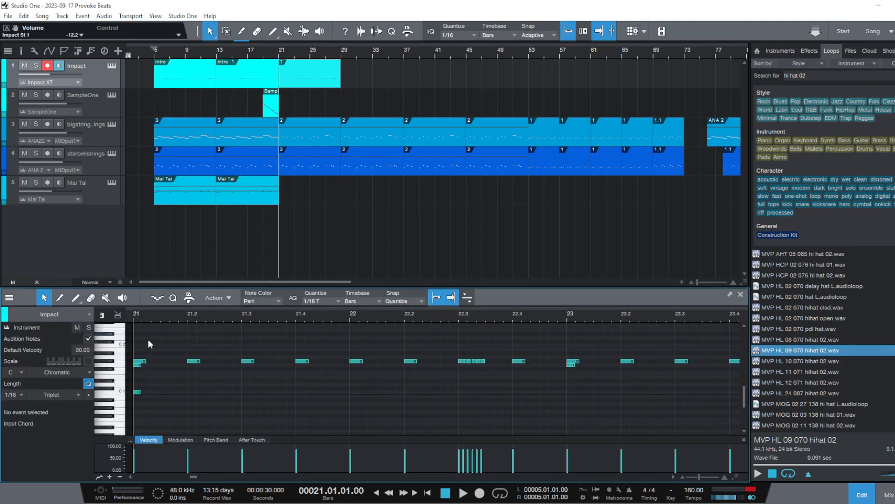
Play back the opening of the bar 21 Impact part several times to check the C1 hit
key("space")
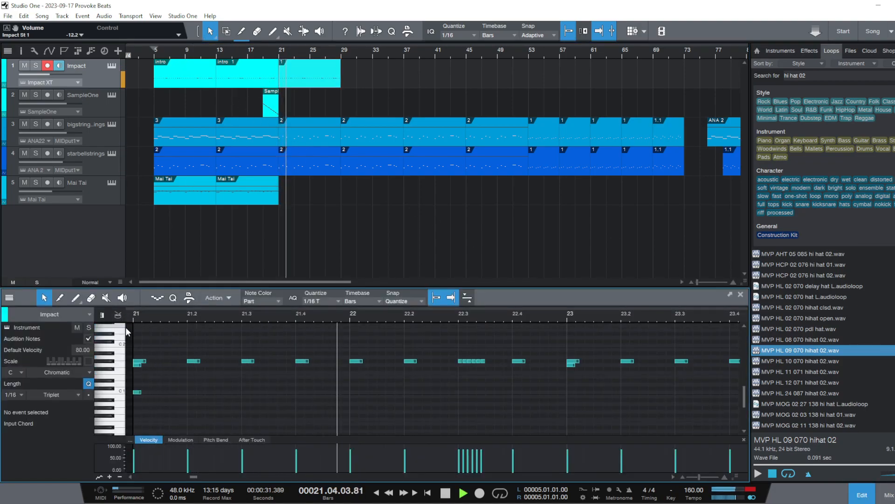
key("space")
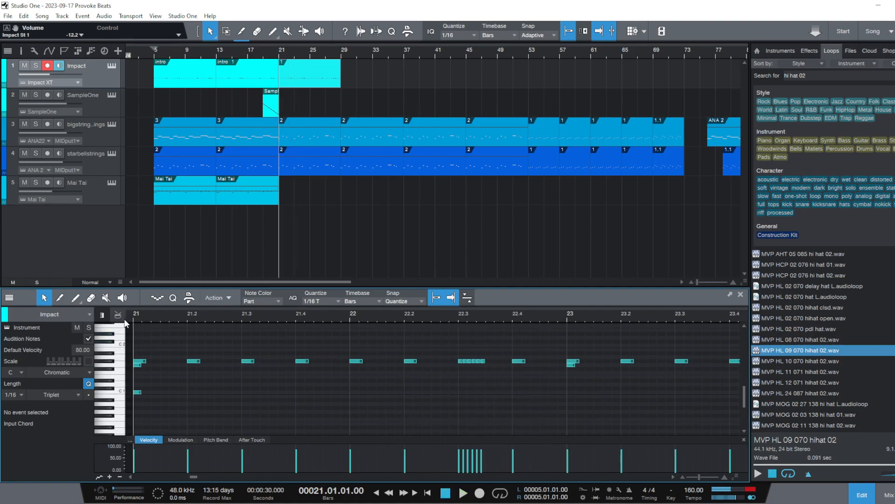
left_click(128, 320)
key("space")
key("space")
left_click(144, 313)
key("space")
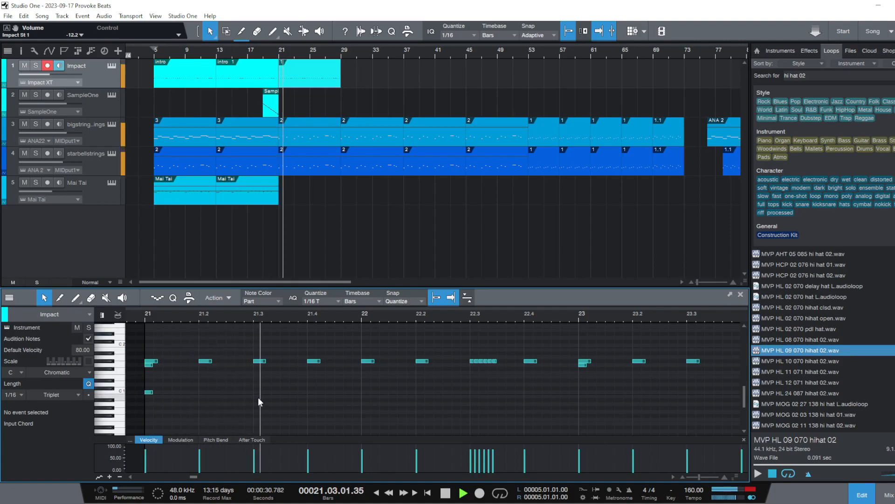
key("space")
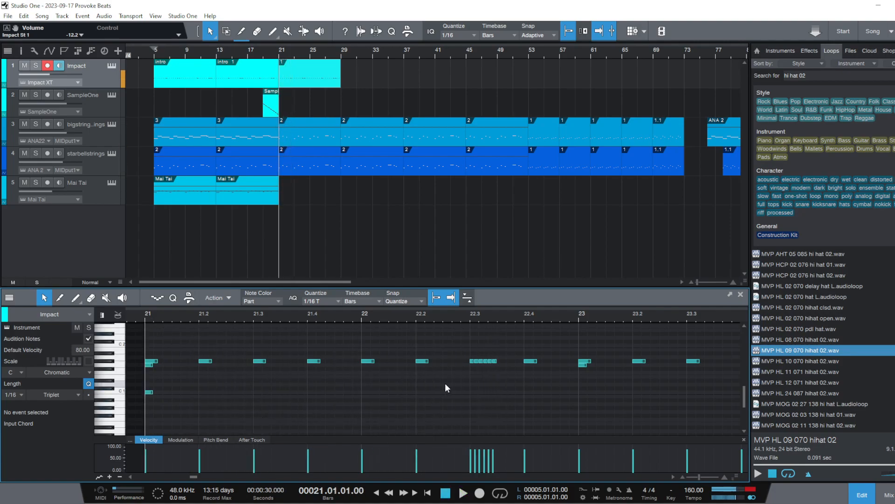
key("space")
key("space")
Add a D1 note at 21.3 in the Impact part and lower the Impact St 2 channel volume to -4.4 dB
left_click(253, 385)
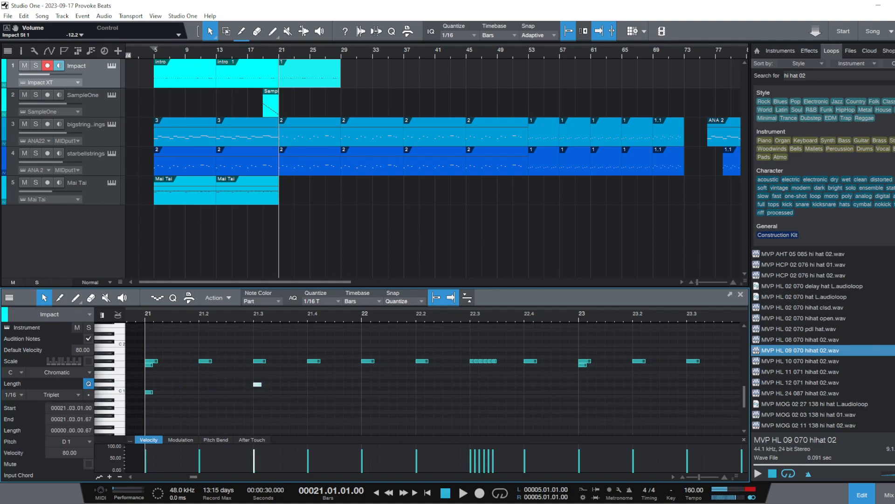
left_click(886, 498)
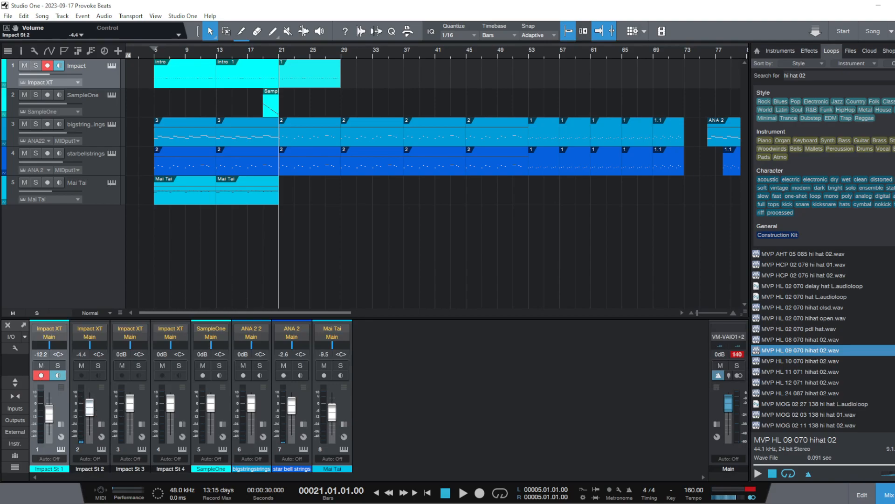
key("F5")
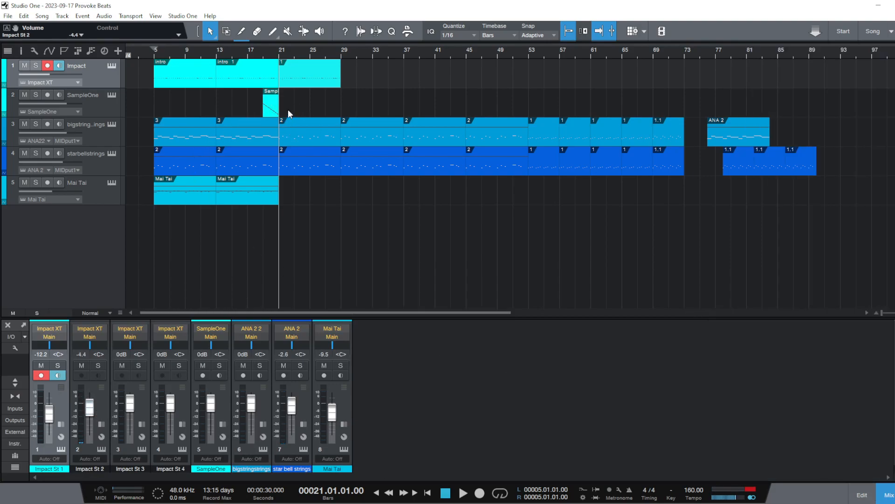
Audition the bar 21 Impact part and add C1 notes at 21.4.1 and 21.4.3
double_click(294, 77)
key("space")
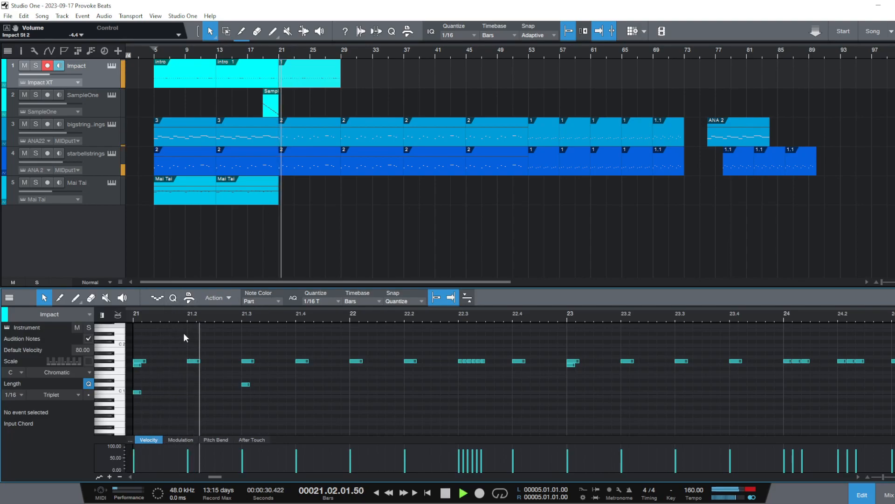
key("space")
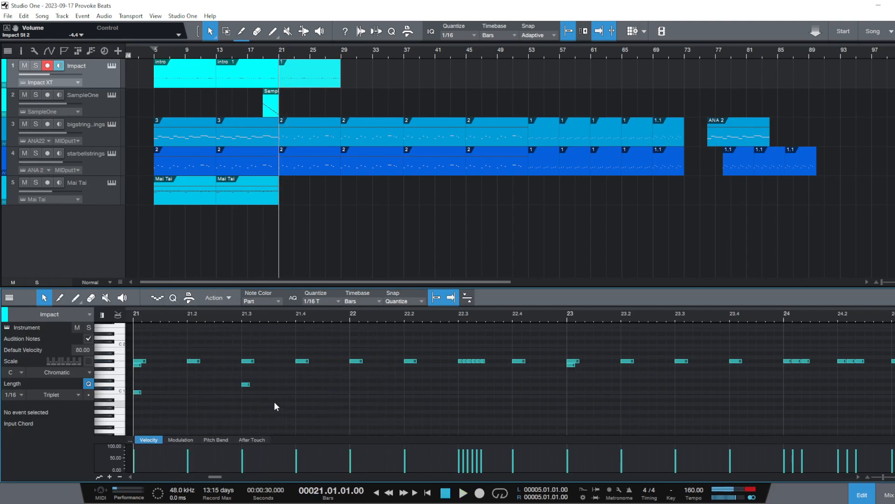
double_click(299, 393)
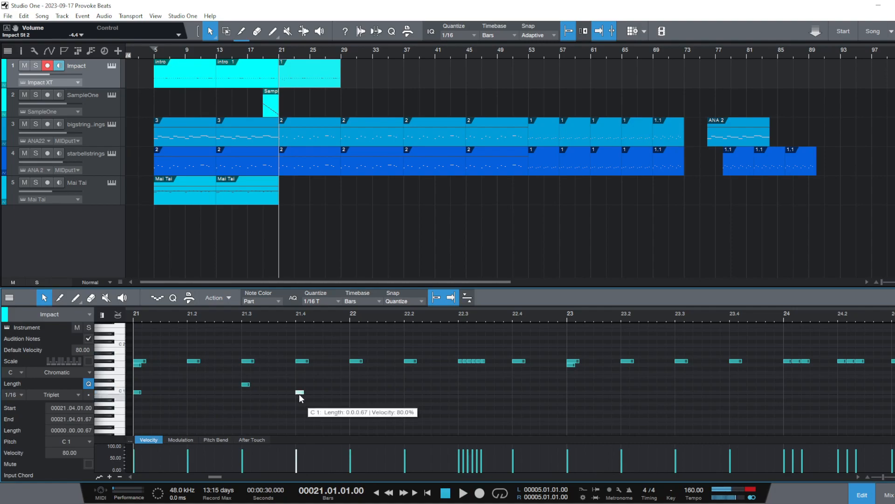
double_click(326, 392)
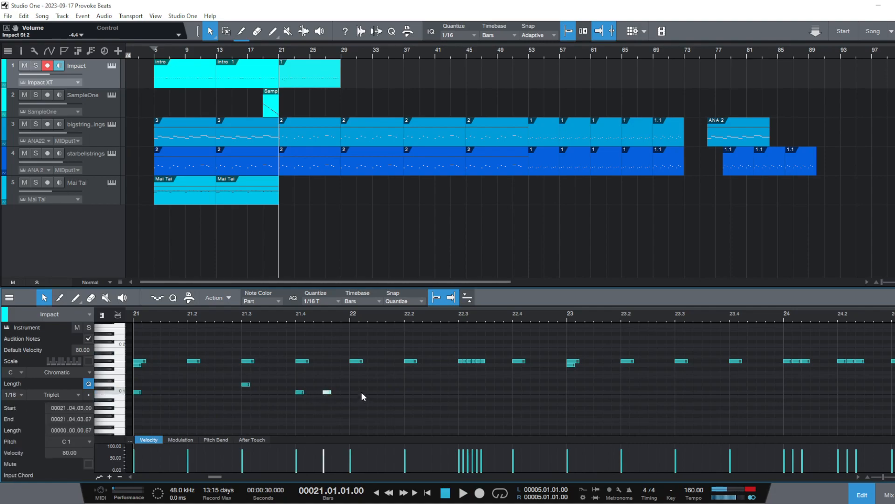
Audition bar 21, move the C1 note at 21.4.3 to 22.1 and add a G1 note at 22.1
key("space")
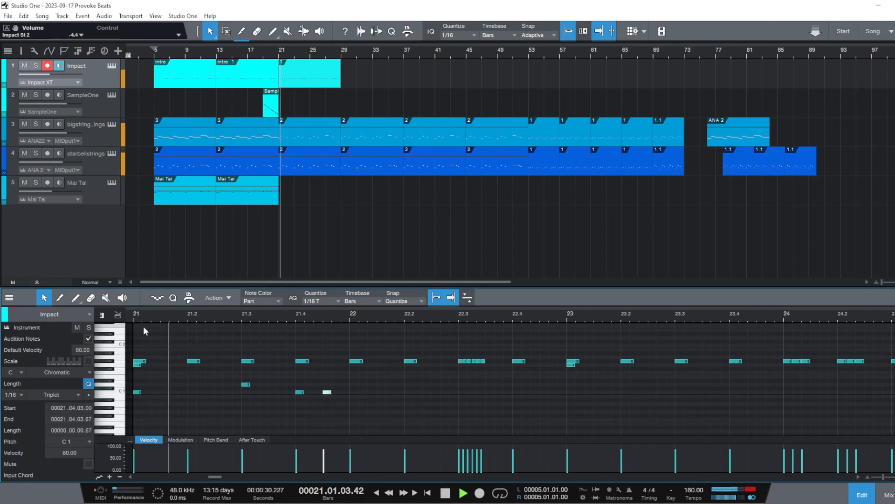
key("space")
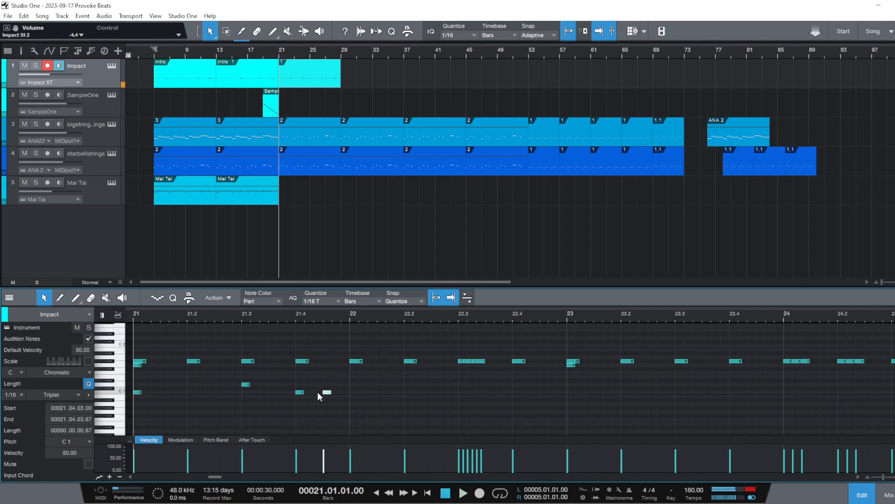
key("space")
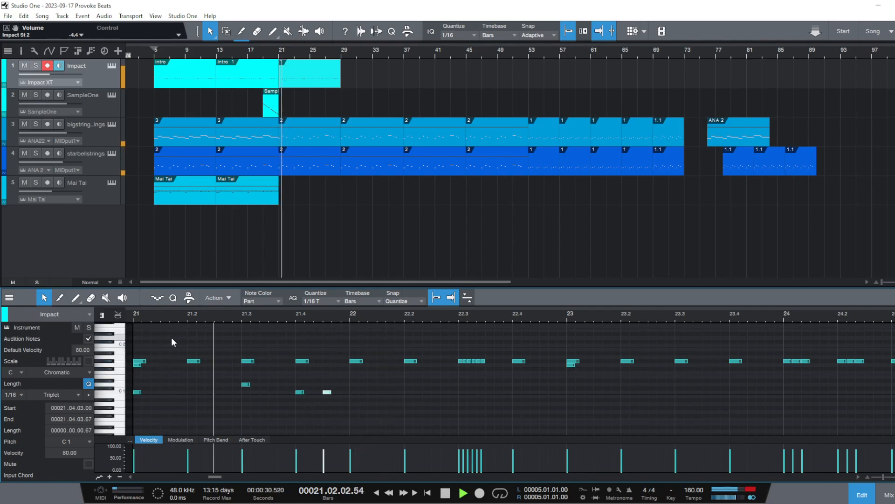
key("space")
double_click(344, 392)
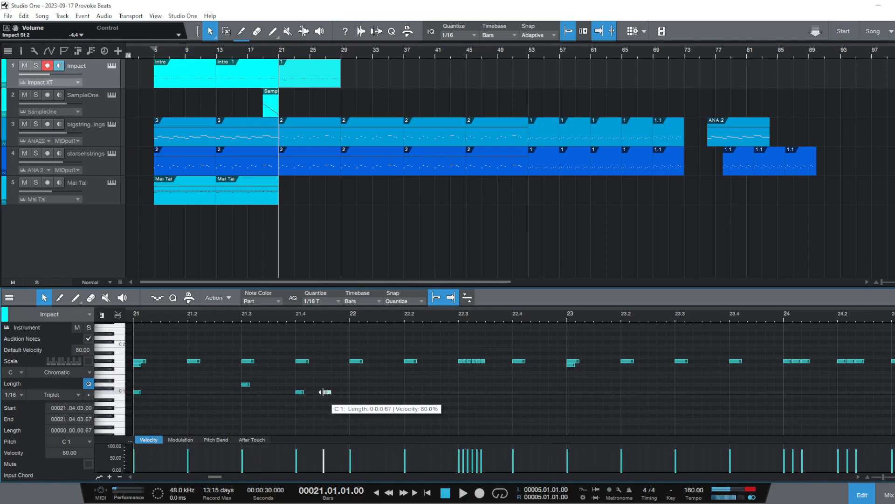
left_click_drag(345, 395, 357, 392)
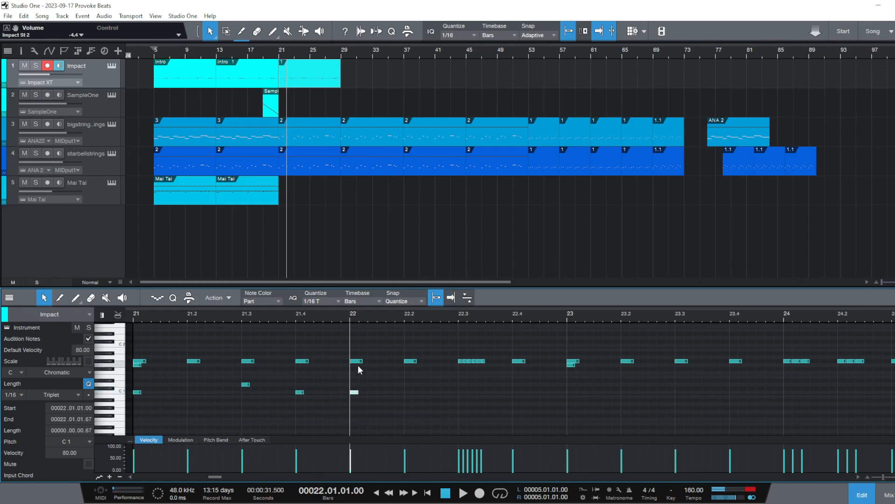
double_click(355, 365)
Play back bars 21 and 22 of the Impact part several times to check the C1 and D1 hits
left_click(126, 318)
key("space")
key("space")
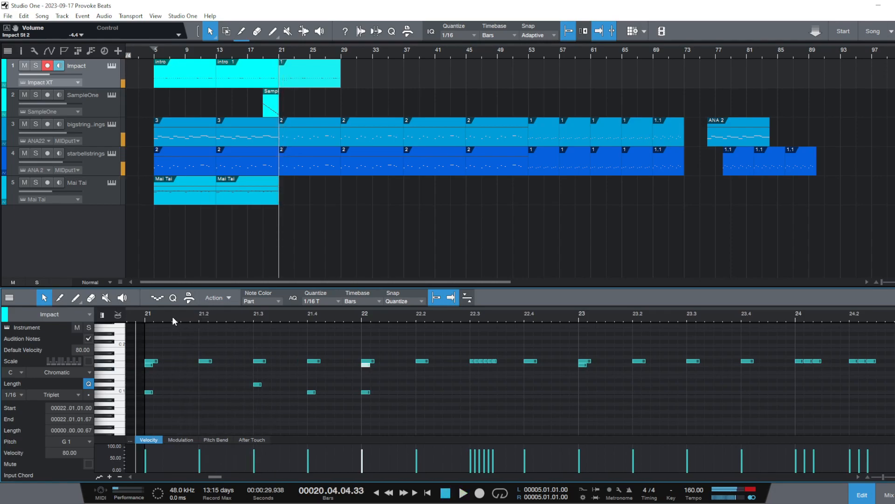
scroll(173, 318, "down", 5)
left_click(182, 317)
key("space")
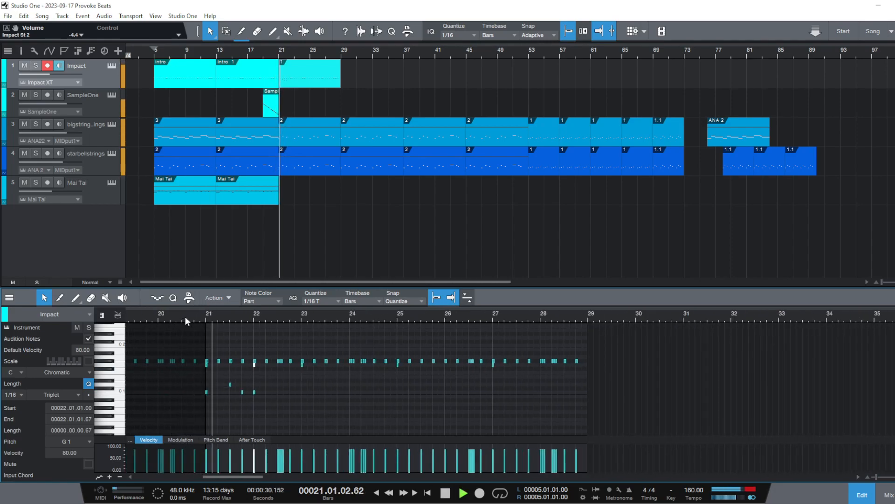
key("space")
left_click(203, 313)
key("space")
scroll(210, 317, "up", 5)
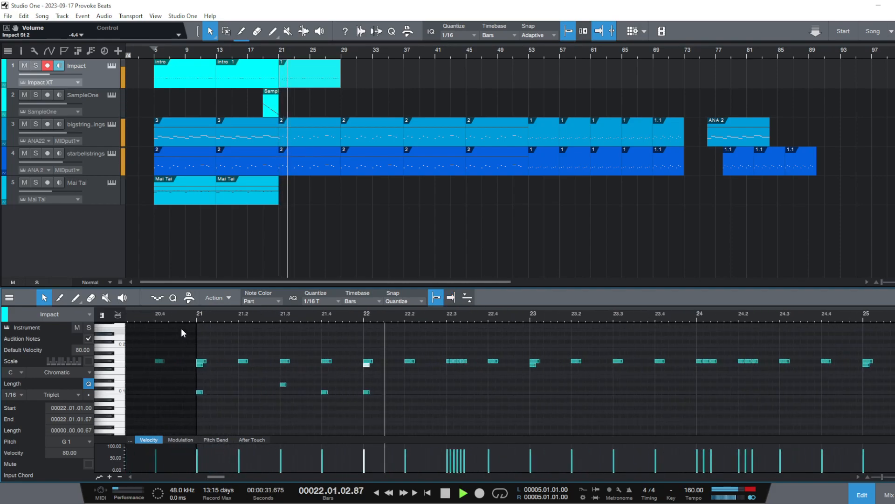
key("space")
key("space")
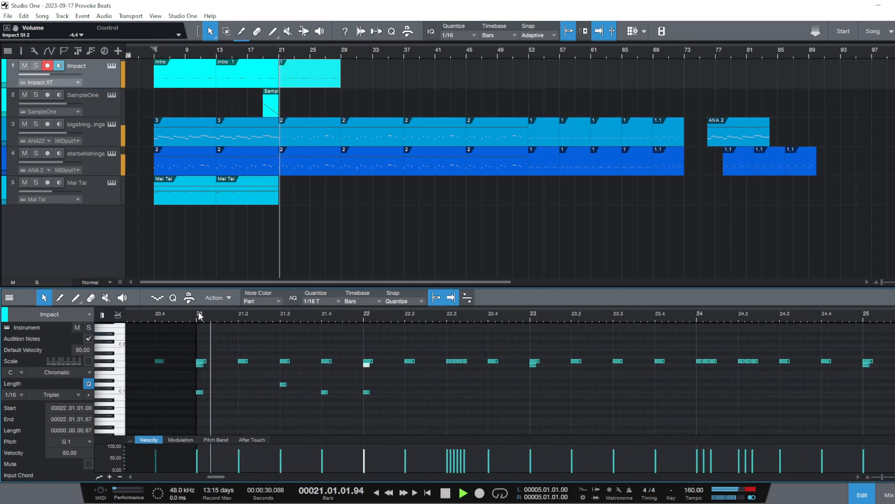
key("space")
Move the C1 note at 21.4 to 22.1.3, add a D1 note at 22.3 and audition from bar 21
left_click_drag(327, 395, 392, 397)
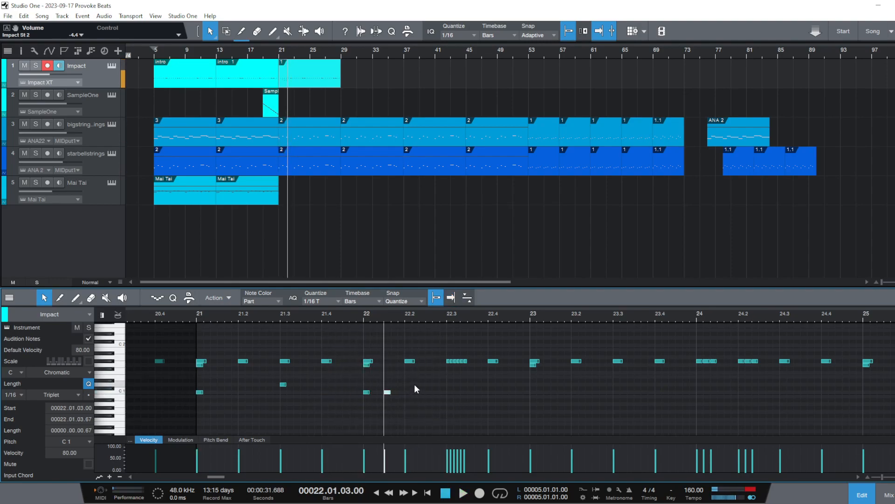
left_click(448, 385)
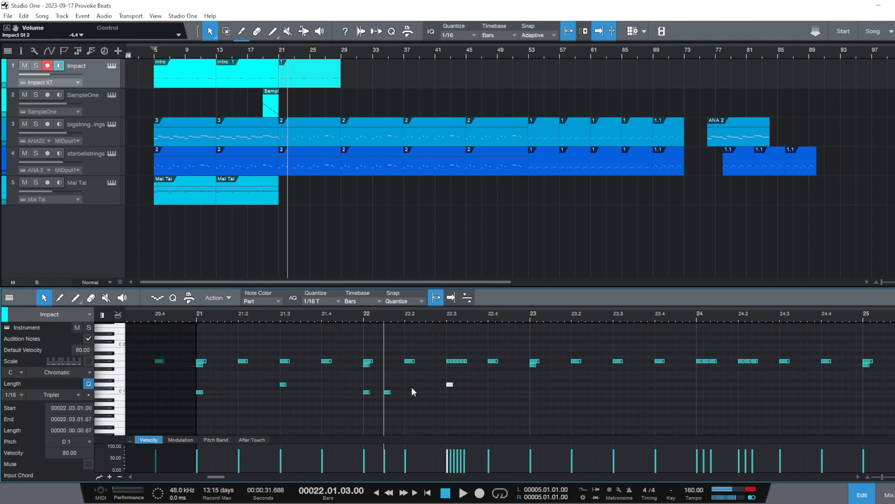
left_click(203, 318)
key("space")
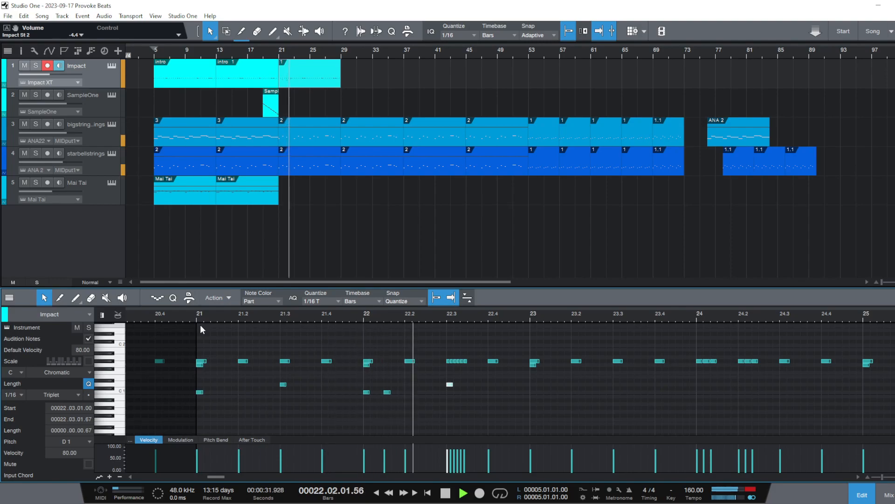
key("space")
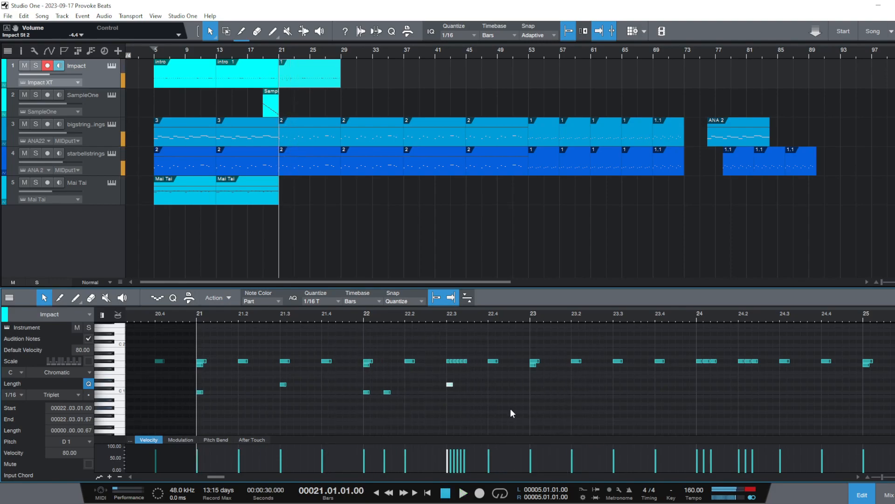
key("space")
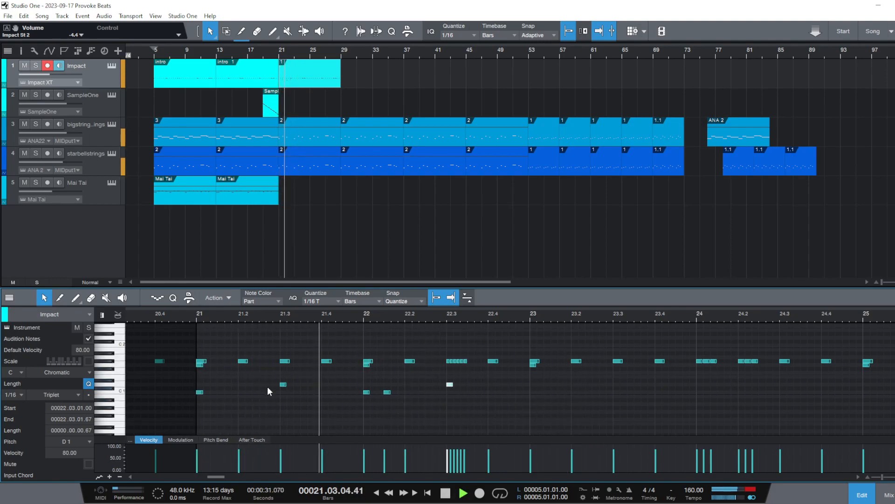
key("space")
Move the C1 note at 22.1.3 to 22.2, set the note editor's quantize to 1/16 and audition from bar 21
left_click(388, 392)
left_click_drag(387, 392, 407, 392)
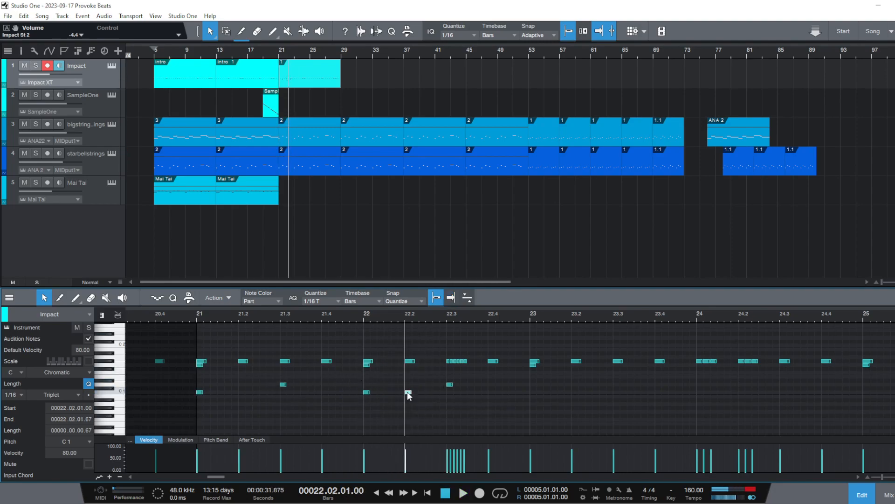
left_click(320, 301)
left_click(413, 316)
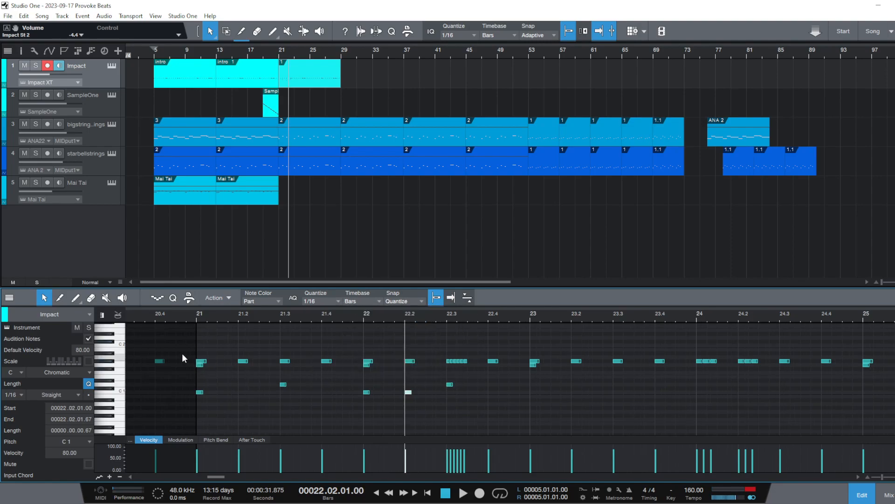
left_click(193, 321)
key("space")
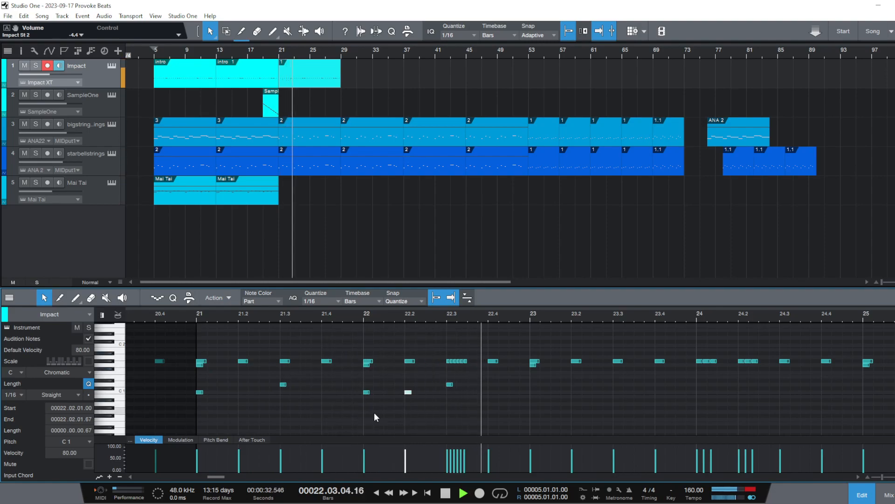
key("space")
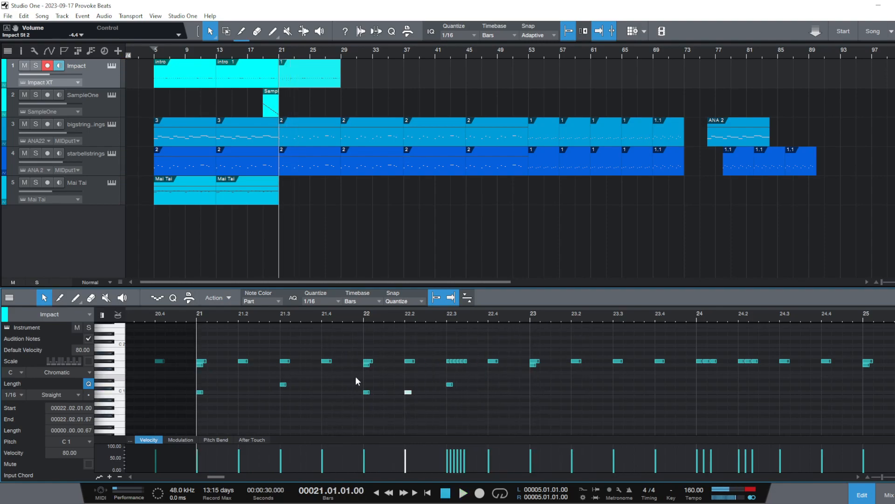
Try the C1 note at 22.2.3 instead of 22.2, return it to 22.2 and audition both placements
left_click_drag(409, 391, 429, 393)
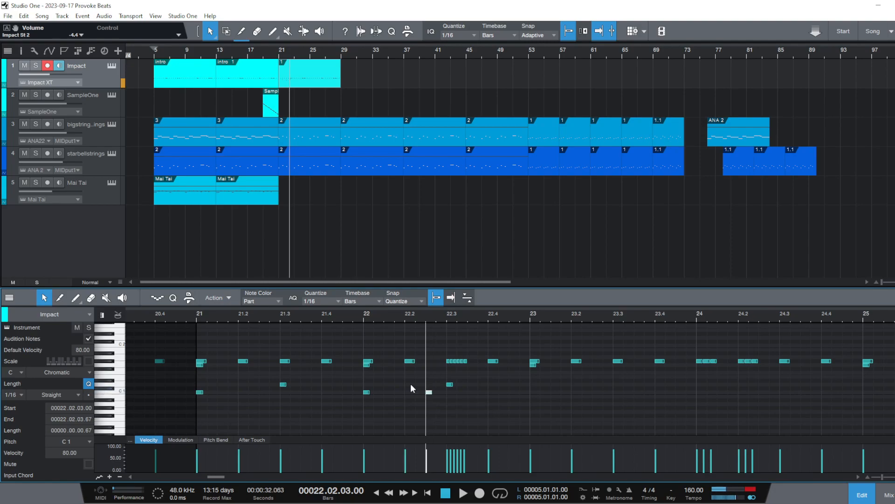
left_click(196, 316)
key("space")
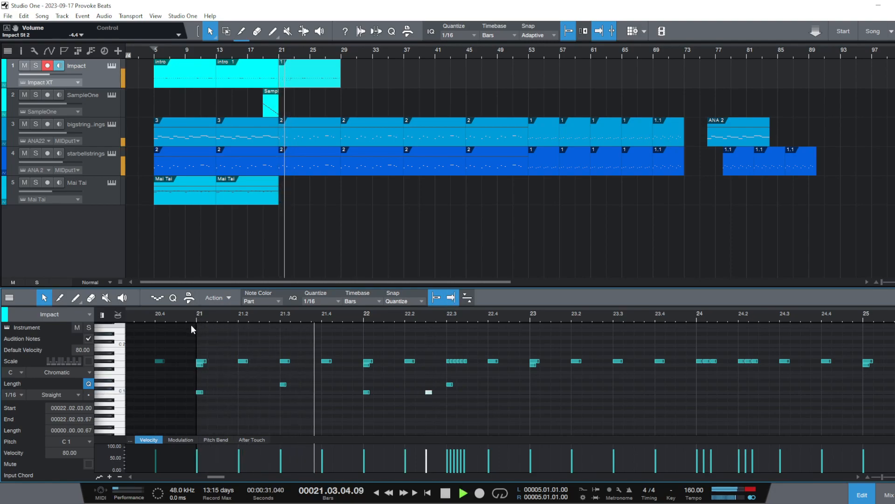
key("space")
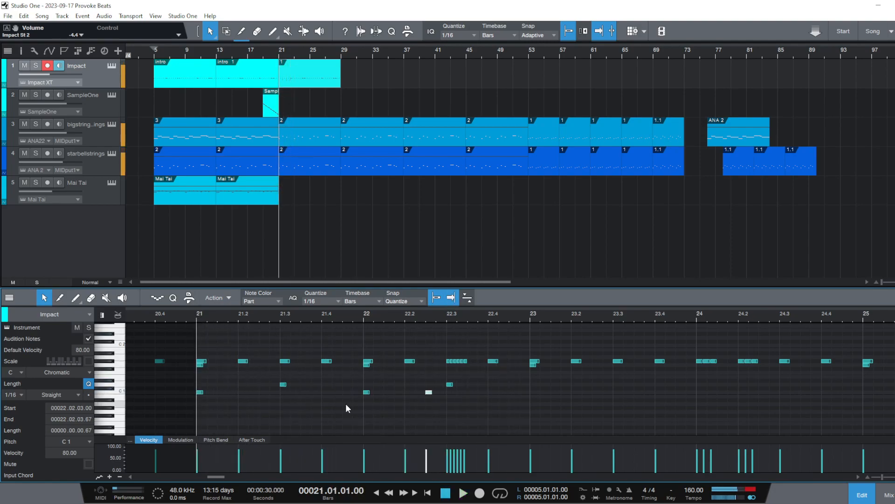
left_click_drag(427, 392, 409, 395)
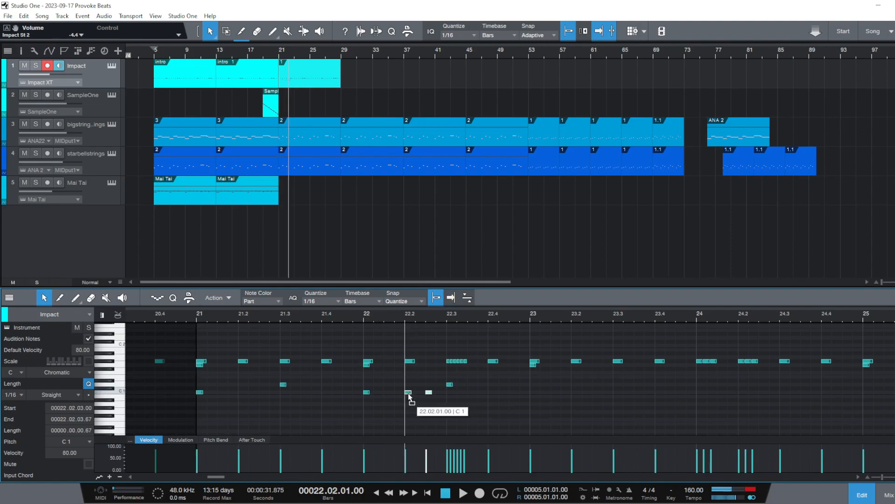
left_click(313, 387)
left_click(198, 317)
key("space")
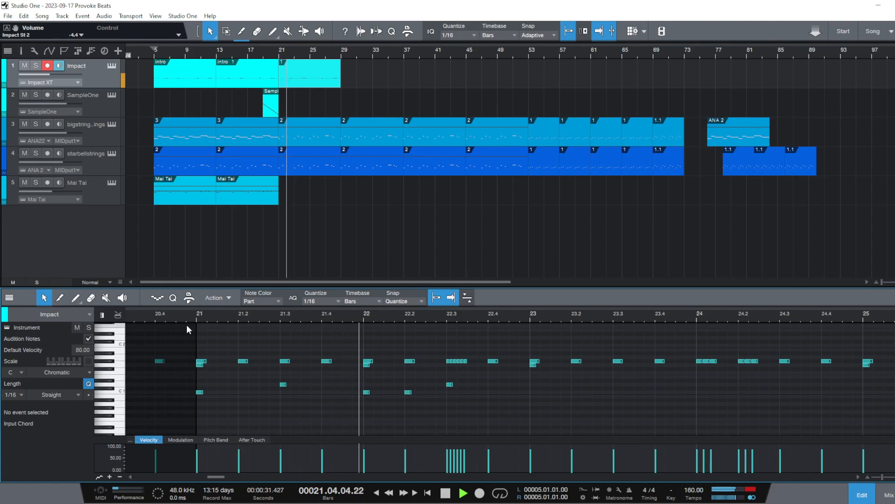
key("space")
Duplicate the C1 and D1 notes of bars 21–22 into bars 23–24 and play from bar 21
key("w")
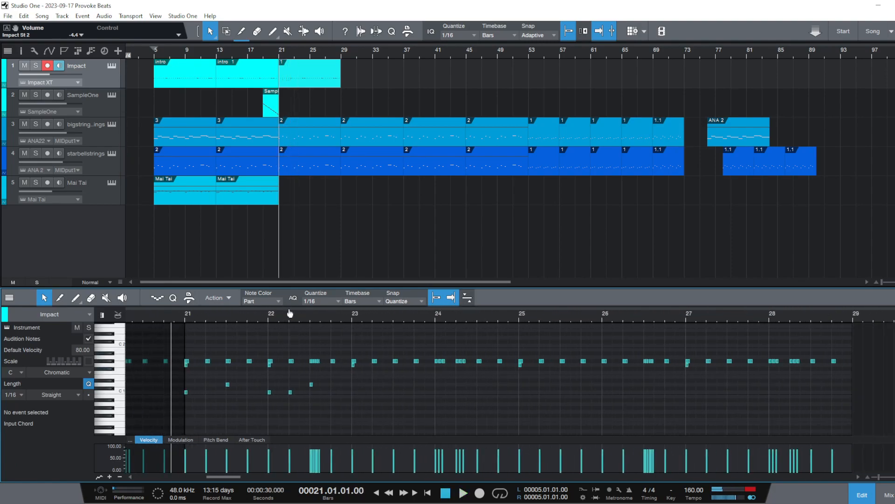
left_click_drag(331, 417, 175, 384)
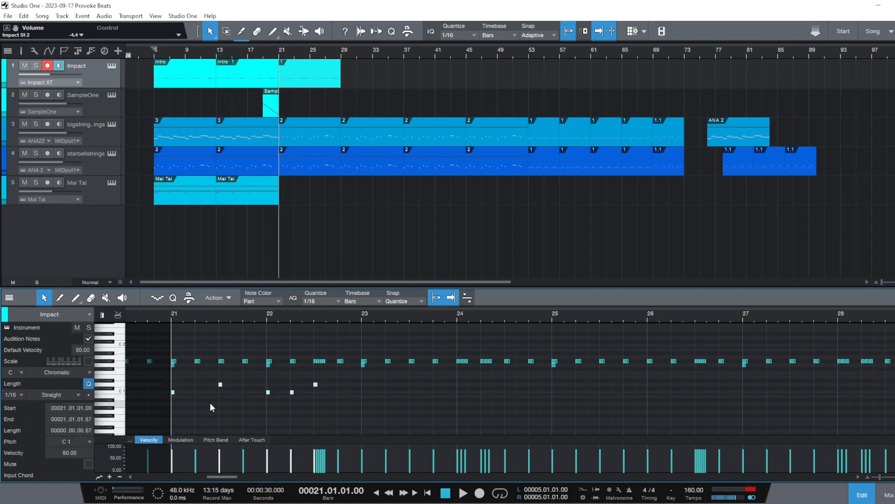
key("d")
left_click(169, 311)
key("space")
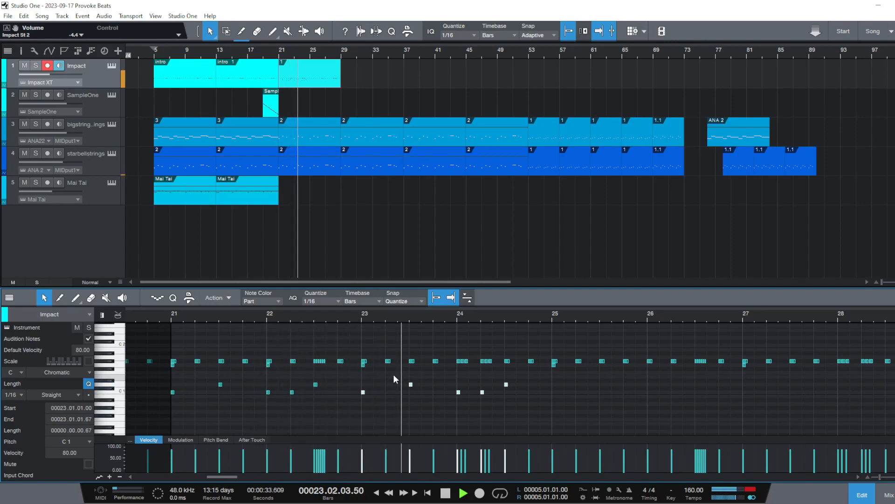
key("space")
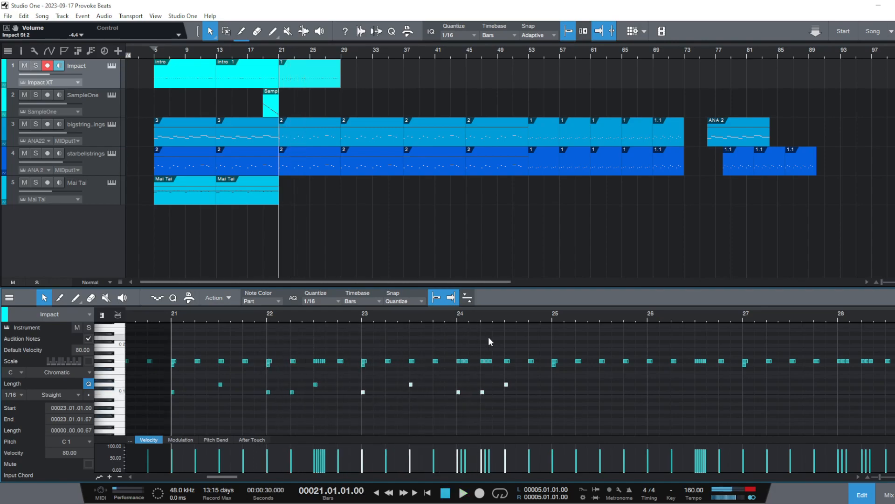
Deselect the duplicated notes and play back bars 21 to 24 to check the drum pattern
left_click_drag(486, 318, 453, 377)
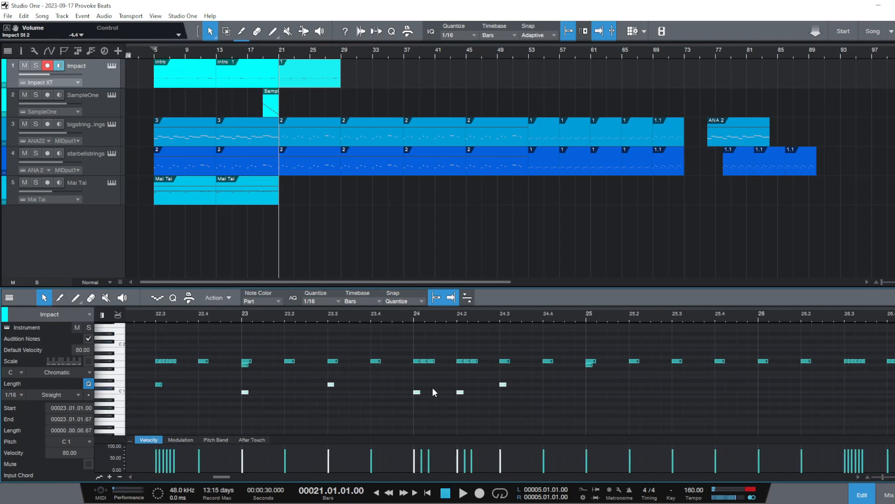
left_click(458, 410)
left_click_drag(410, 316, 447, 303)
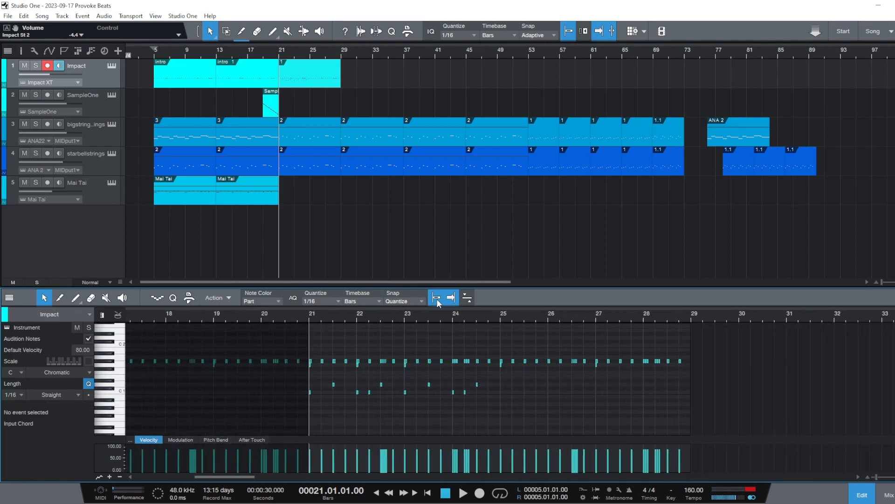
key("space")
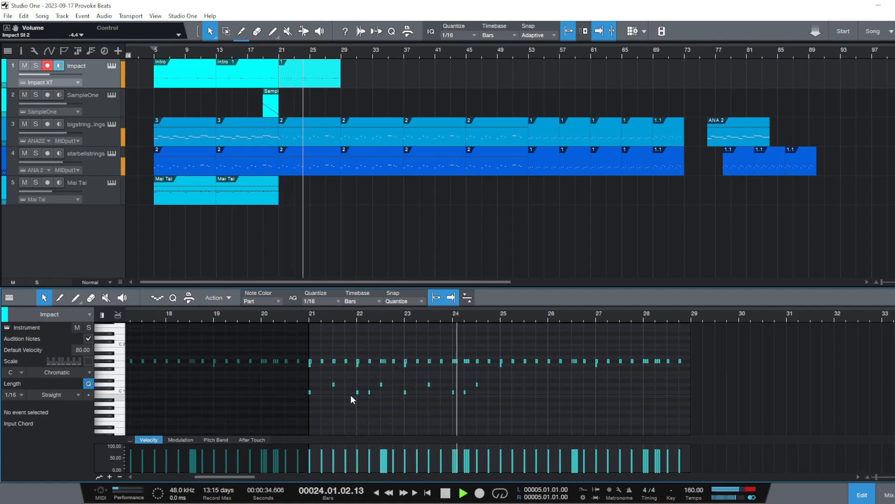
left_click_drag(465, 315, 432, 335)
key("space")
Add a C1 note at 24.1.3 in the Impact part and audition the start of bar 24
left_click(417, 391, "ctrl")
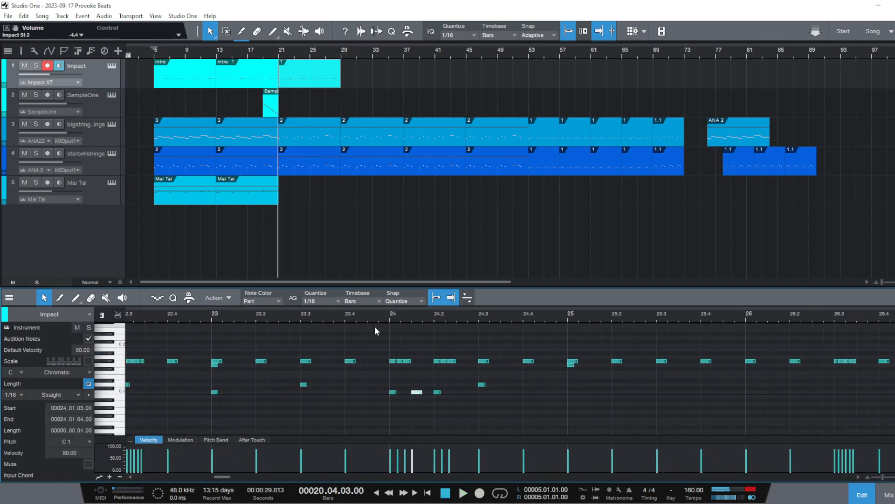
left_click(380, 315)
key("space")
key("space")
Lengthen the C1 note at 24.1 and delete the C1 note at 24.1.3
left_click_drag(396, 392, 403, 393)
left_click(424, 393)
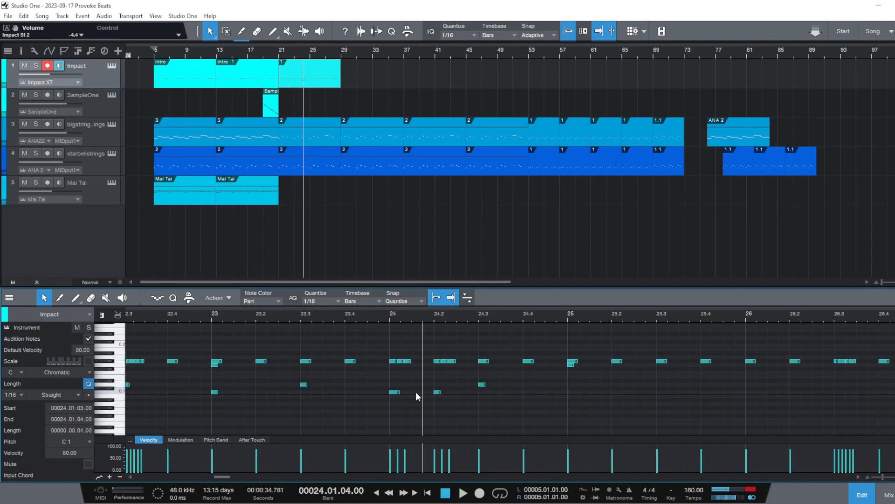
Try extra C1 notes at 24.1.4 and 24.2.3 and audition bar 24
left_click(427, 392, "ctrl")
left_click(389, 314)
key("space")
key("space")
left_click(463, 393, "ctrl")
key("space")
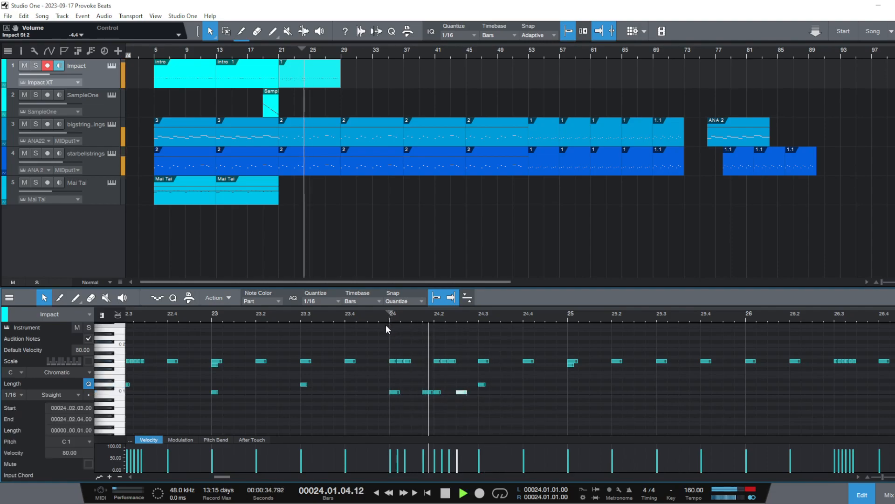
key("space")
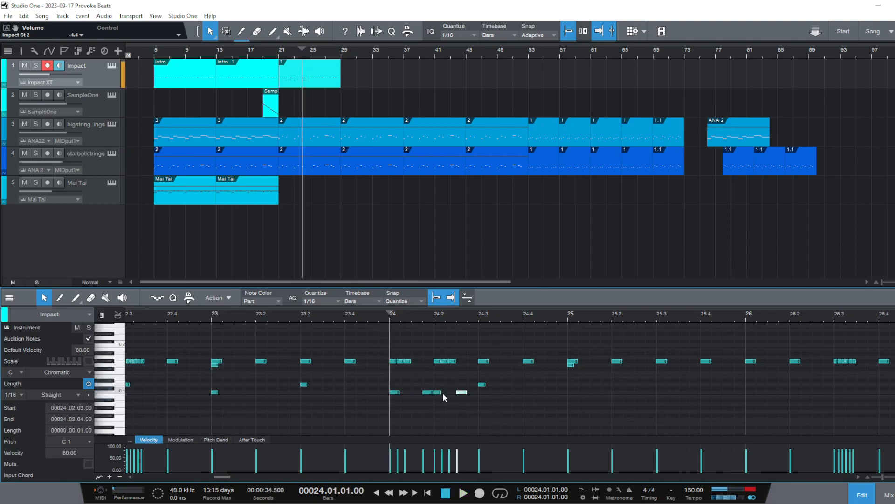
Delete the C1 notes at 24.1.4 and 24.2.3 and redraw the C1 note at 24.2 with a 1/16 length
left_click(438, 393)
double_click(428, 393)
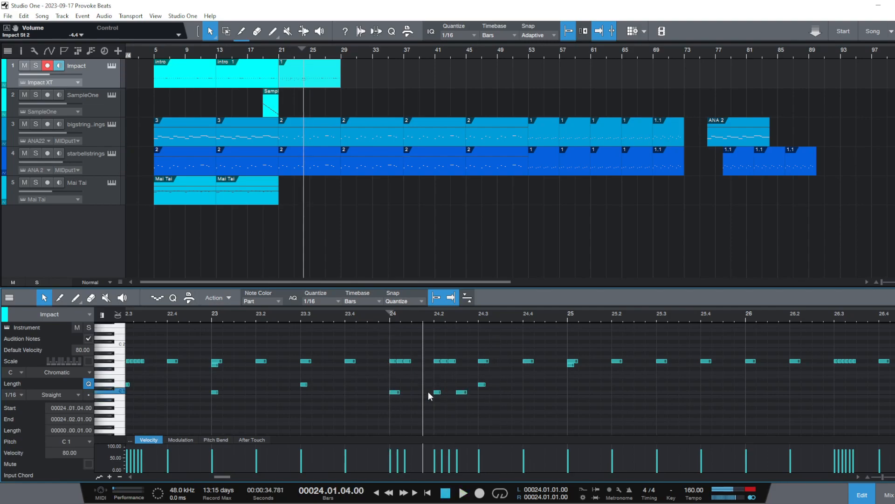
double_click(460, 393)
double_click(438, 393)
double_click(438, 392)
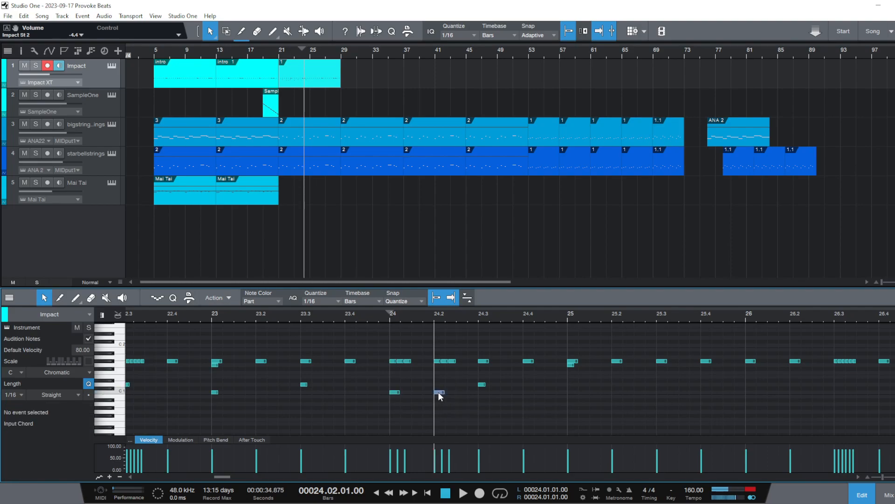
Audition the Impact kick and snare pattern from 23.4, and again from just before bar 21 into bar 24
left_click(349, 320)
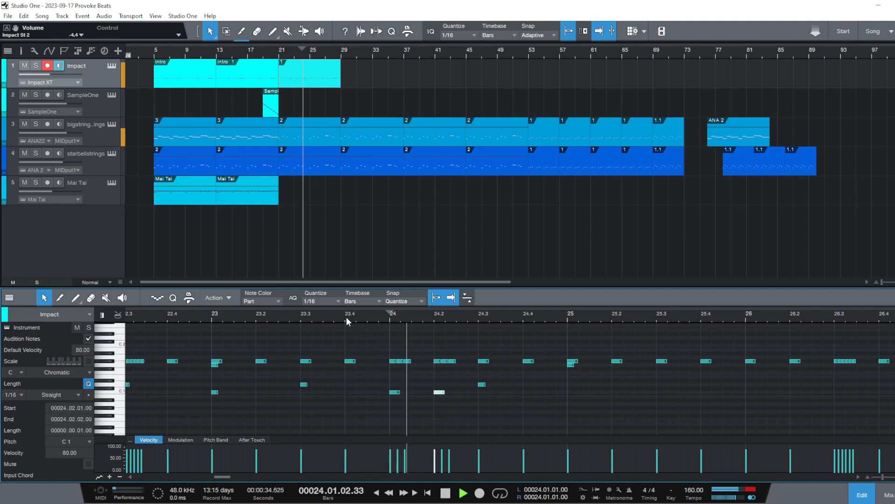
left_click_drag(376, 316, 461, 302)
left_click(458, 301)
key("space")
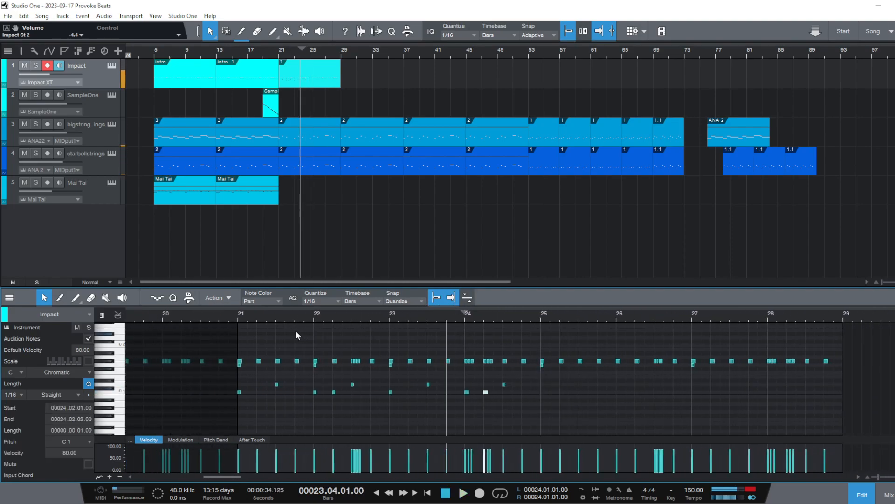
left_click(234, 316)
key("space")
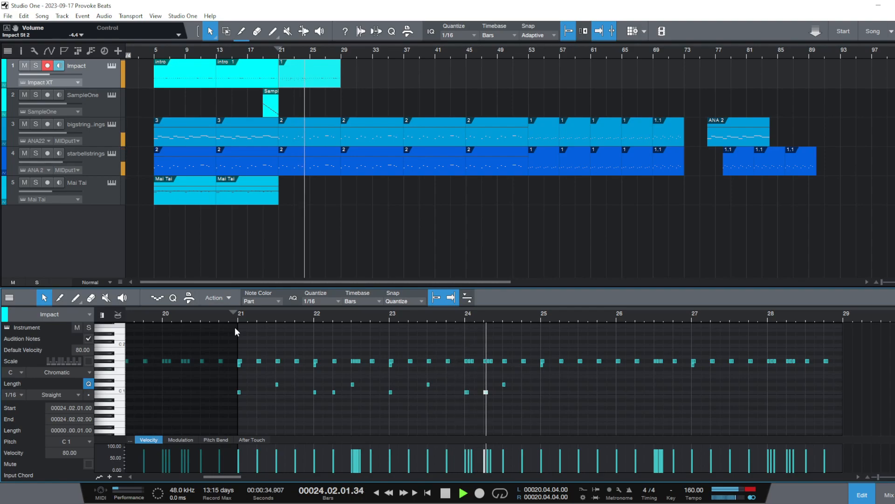
key("space")
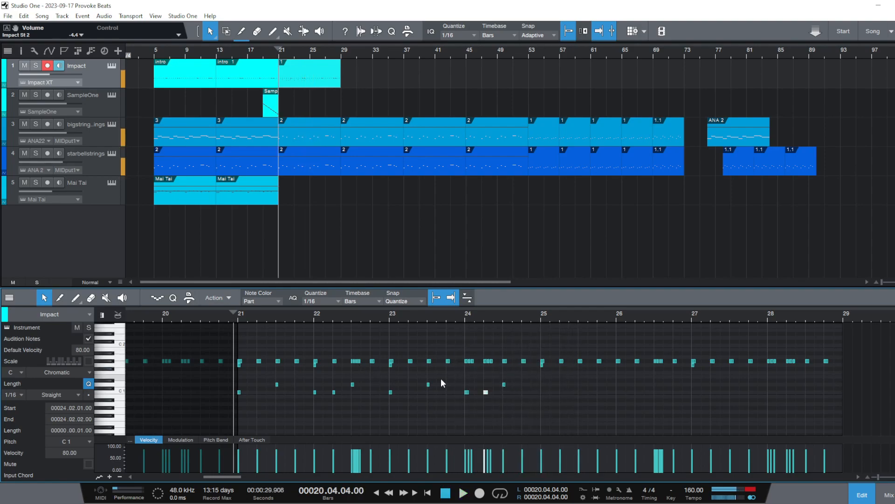
Duplicate all the kick and snare notes of bars 21 to 24 in the Impact part into bars 25 to 28
left_click_drag(534, 414, 238, 376)
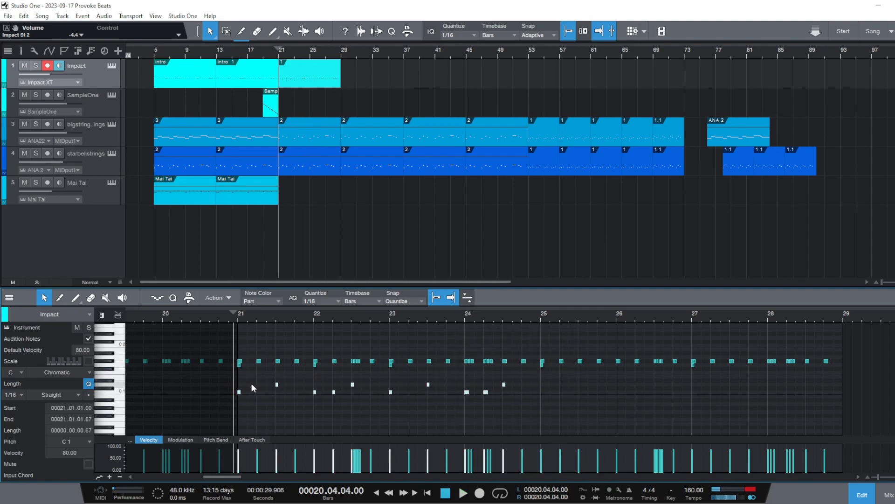
key("d")
left_click(343, 425)
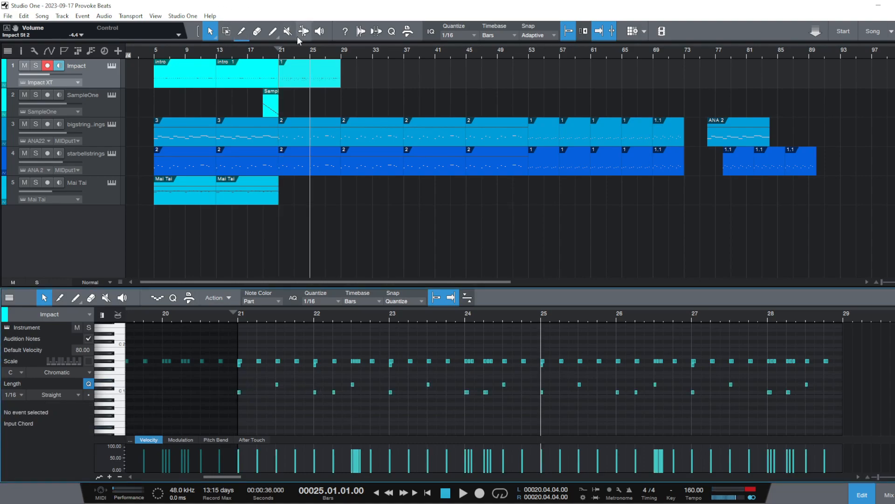
Play the arrangement from bar 13 to hear the second intro section leading into the new drum pattern
left_click(282, 50)
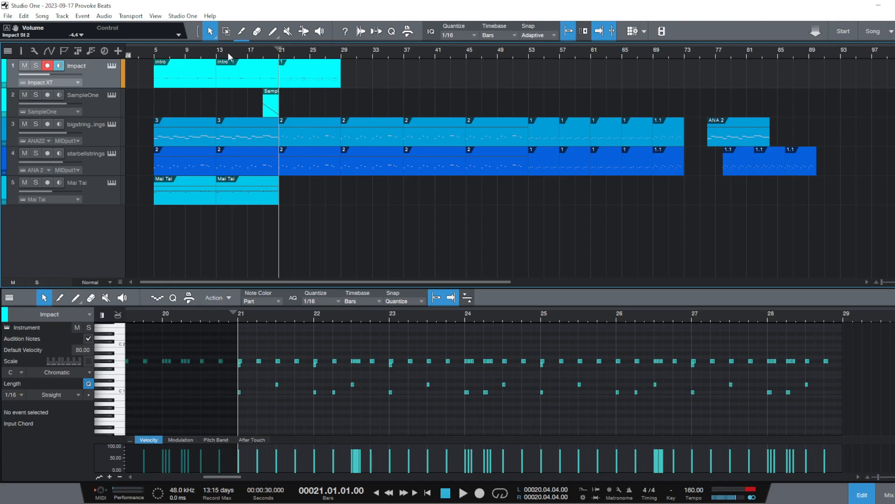
left_click(213, 56)
key("space")
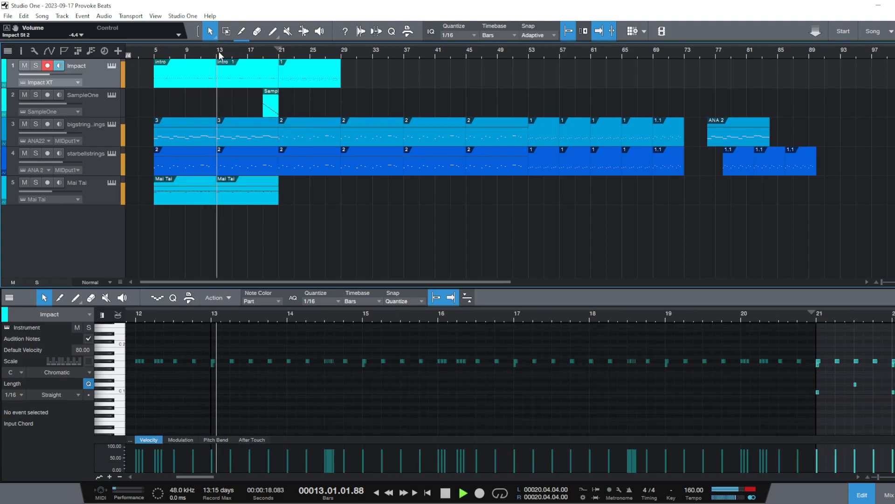
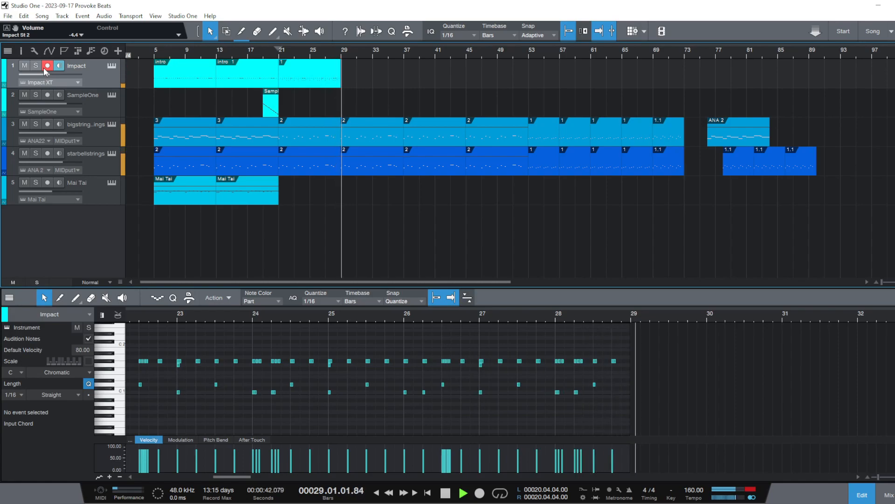
Stop playback and duplicate the Impact part at bar 21 three times so the copies run up to bar 53
key("space")
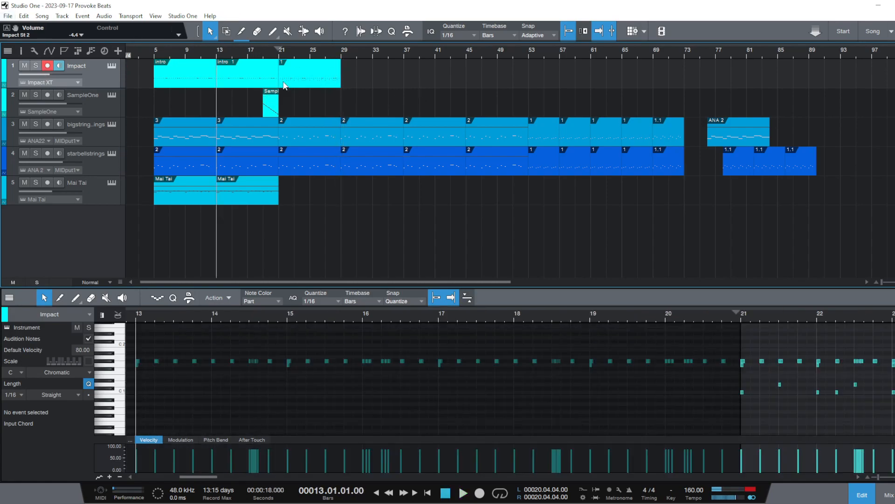
key("d")
key("d")
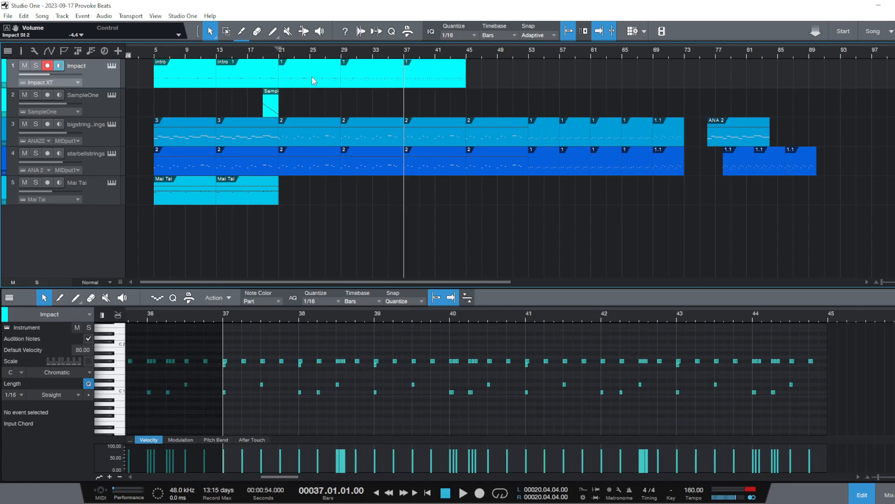
key("d")
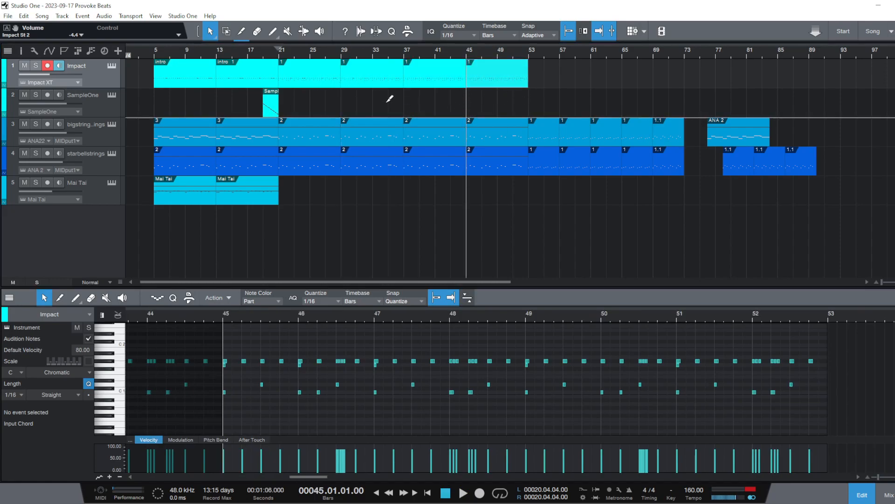
Play the arrangement briefly from bar 20 and select the Impact part at bar 21 for inspection
left_click(156, 50)
left_click(275, 54)
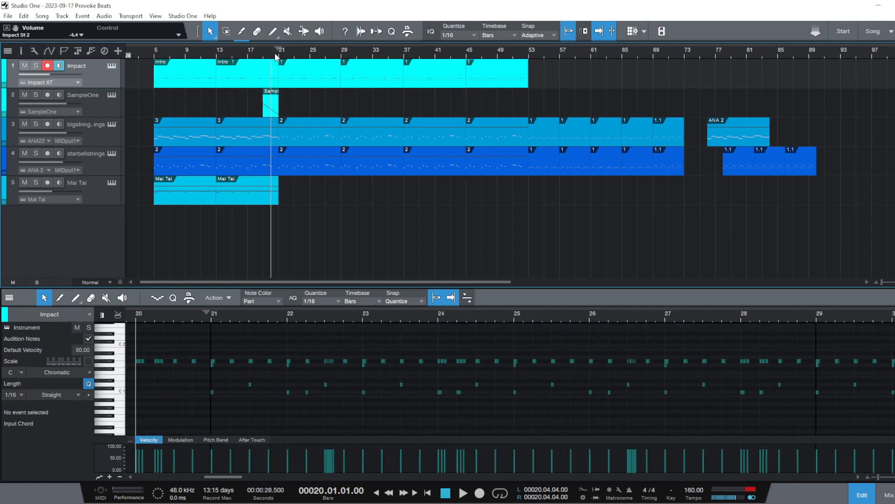
key("space")
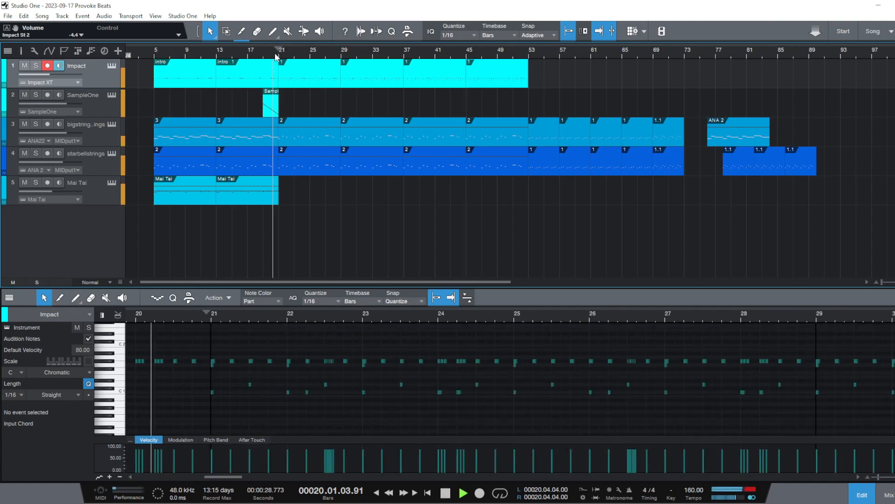
key("space")
left_click(298, 79)
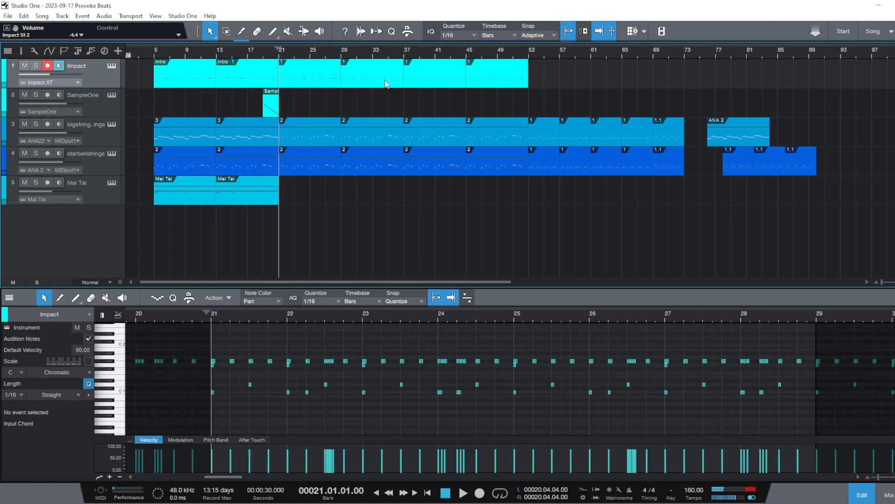
left_click(315, 77)
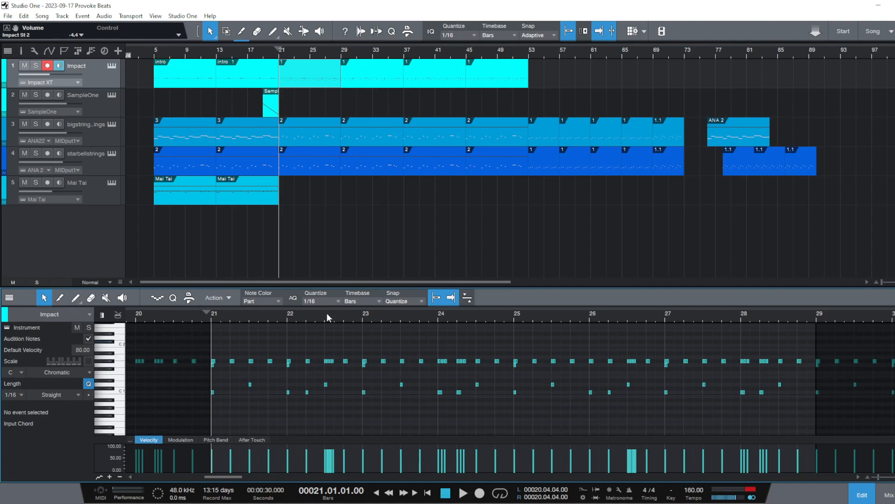
Audition the transition into the drum pattern from before bar 21, and again from bar 21 in a closer view
left_click(256, 56)
key("space")
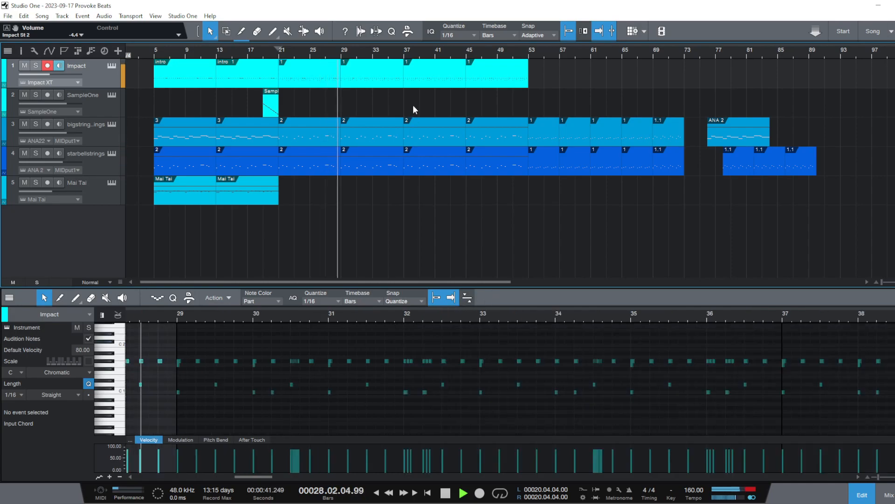
key("space")
left_click(275, 52)
key("space")
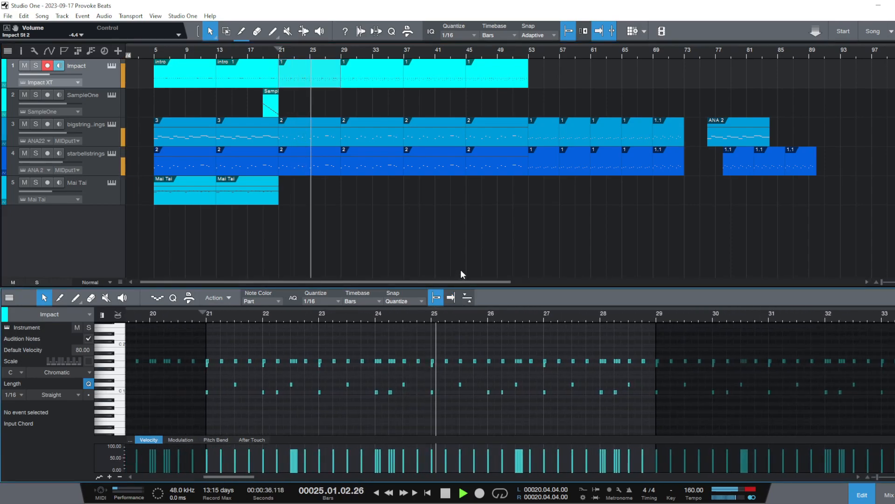
left_click_drag(503, 321, 366, 328)
key("space")
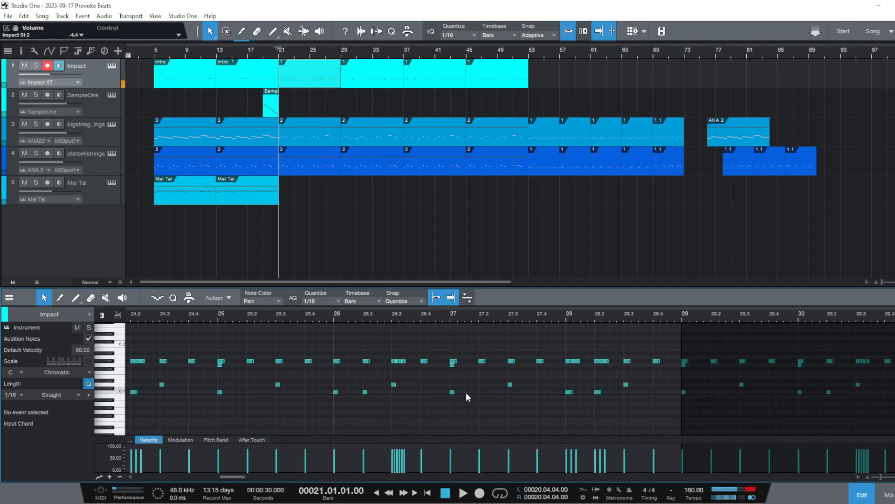
Try C1 notes at 27.1.3 and 27.2.3 and a D1 note at 27.2 in the Impact part, auditioning from bar 21
left_click(466, 392)
left_click(481, 383)
left_click(497, 391)
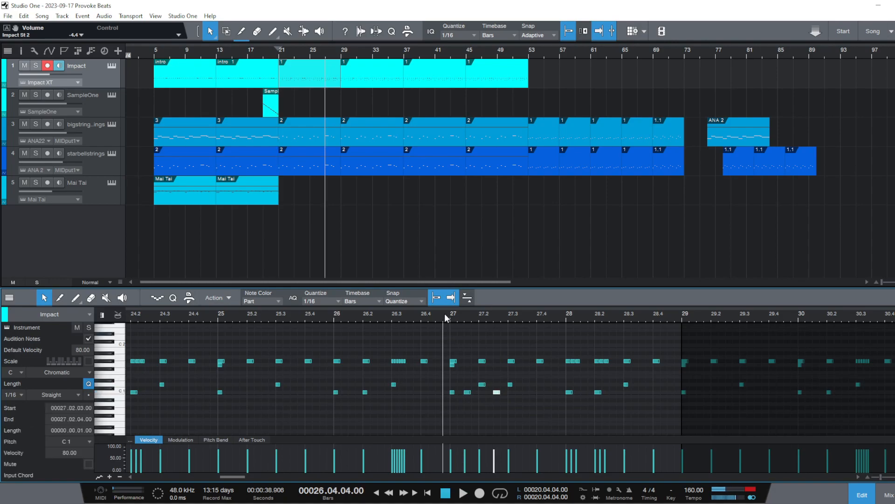
left_click_drag(433, 318, 483, 310)
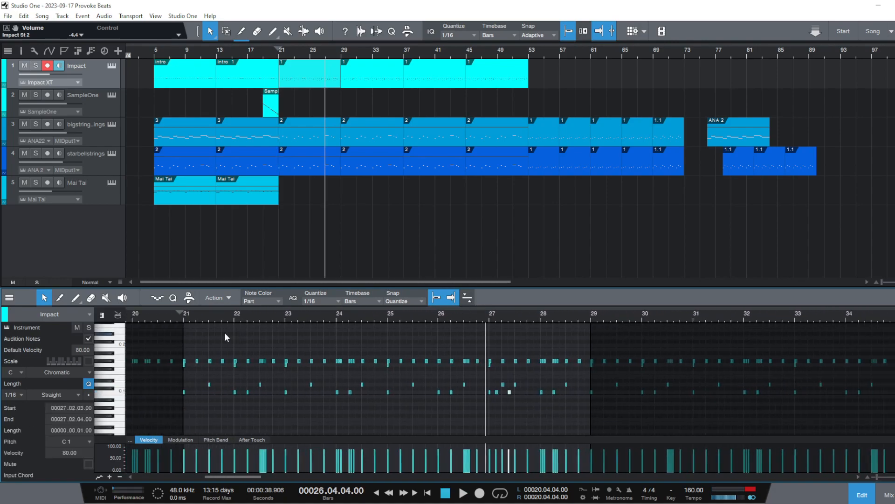
left_click(186, 315)
left_click(183, 317)
key("space")
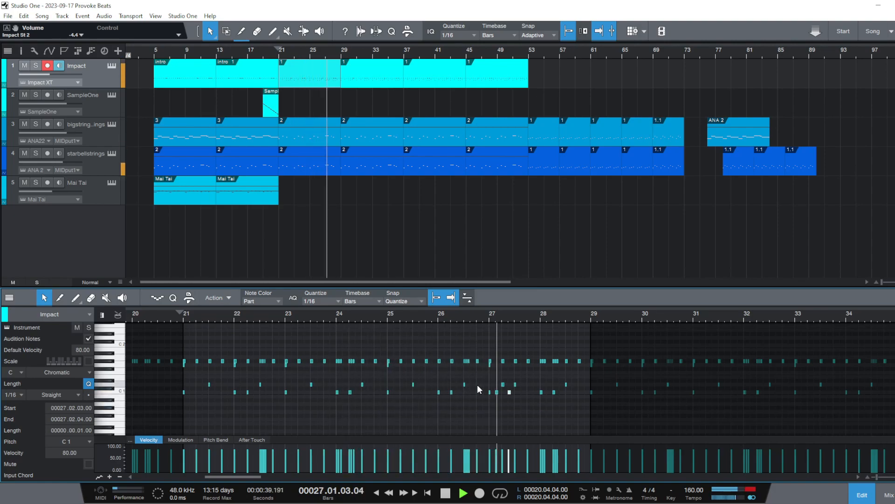
key("space")
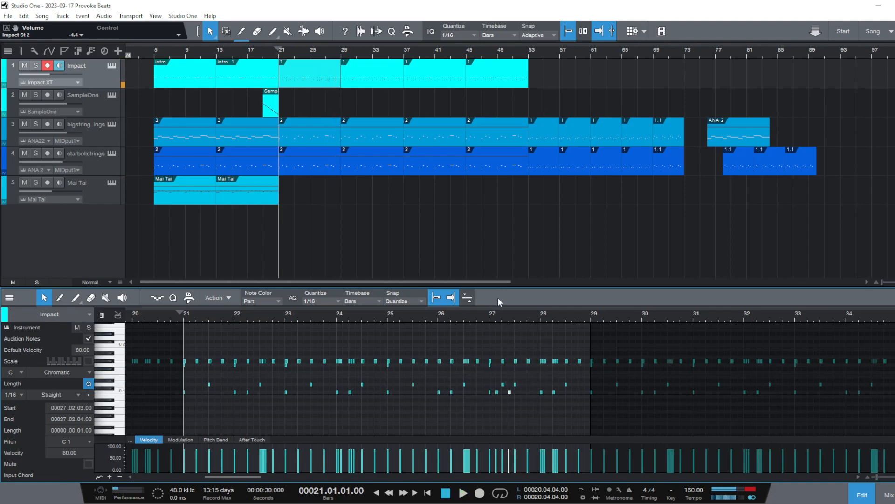
Try a D1 at 27.1.3 with a C1 at 27.2, switch them back to C1 and D1, and audition into bar 27
left_click_drag(499, 312, 498, 397)
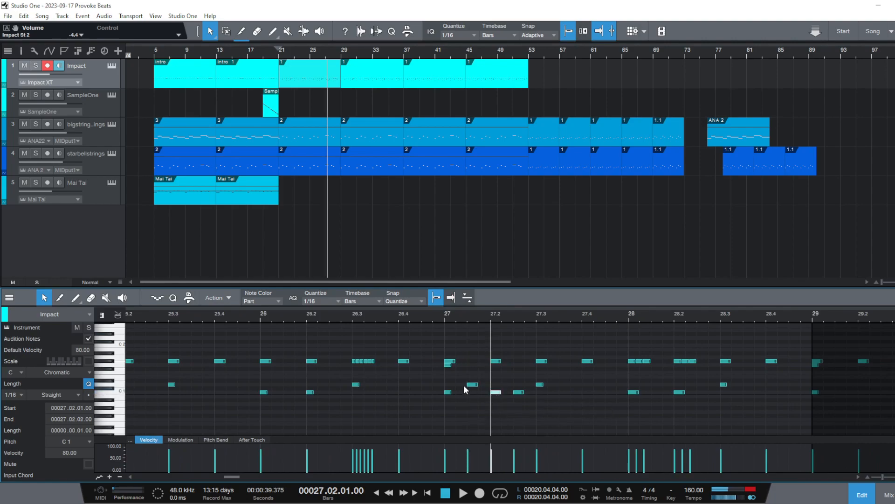
left_click(477, 385)
key("Delete")
double_click(470, 390)
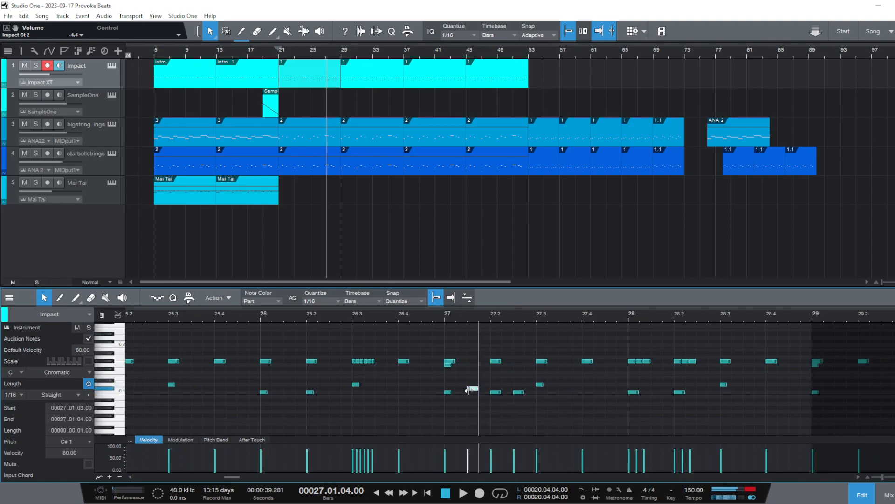
left_click_drag(495, 392, 496, 384)
left_click(432, 315)
key("space")
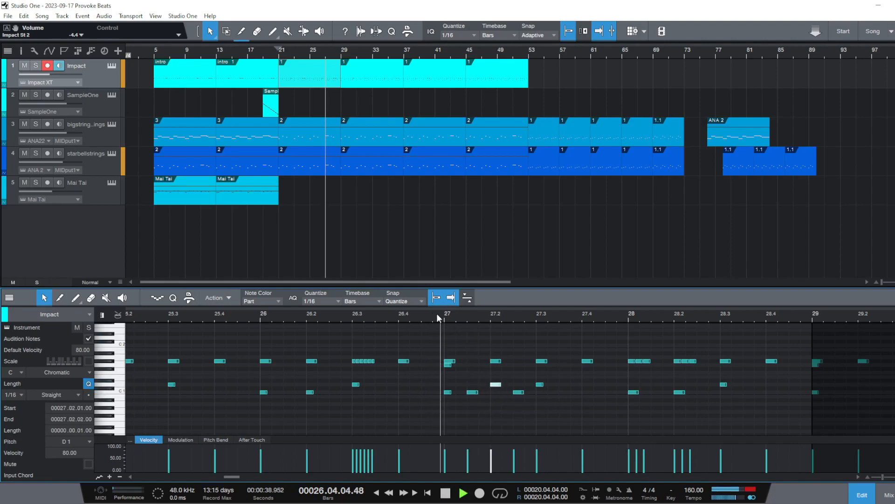
key("space")
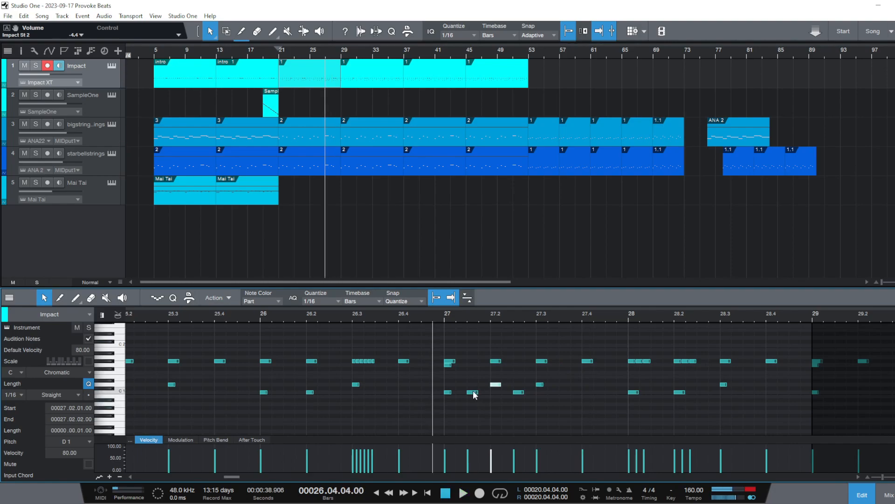
Try the C1 note of 27.1.3 at 27.1.2 and audition the change from just before bar 27
left_click_drag(474, 394, 463, 396)
left_click(435, 319)
key("space")
key("space")
Delete the added C1 notes at 27.1.2 and 27.2.3 and the D1 at 27.2, auditioning into bar 27 in between
left_click(456, 393)
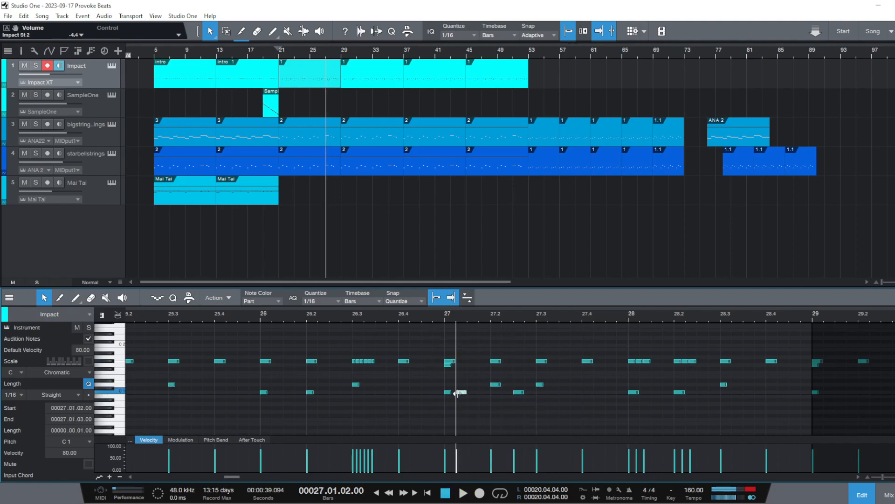
left_click(517, 391)
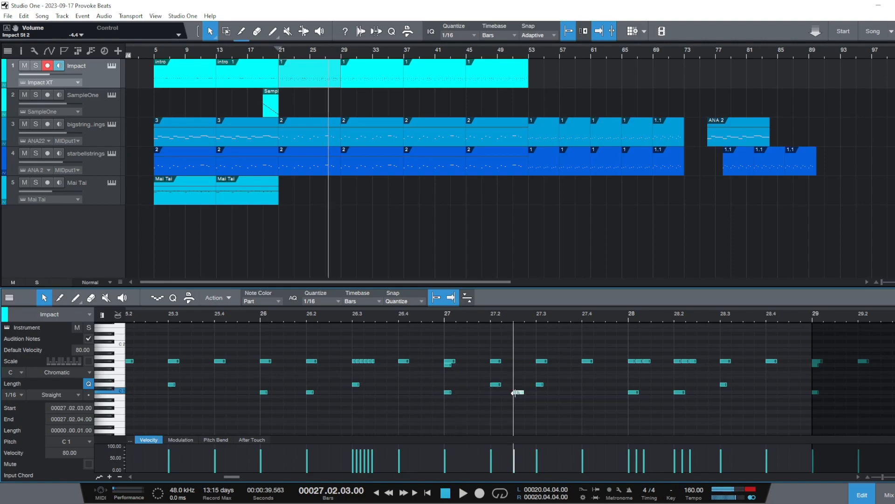
left_click(429, 315)
key("space")
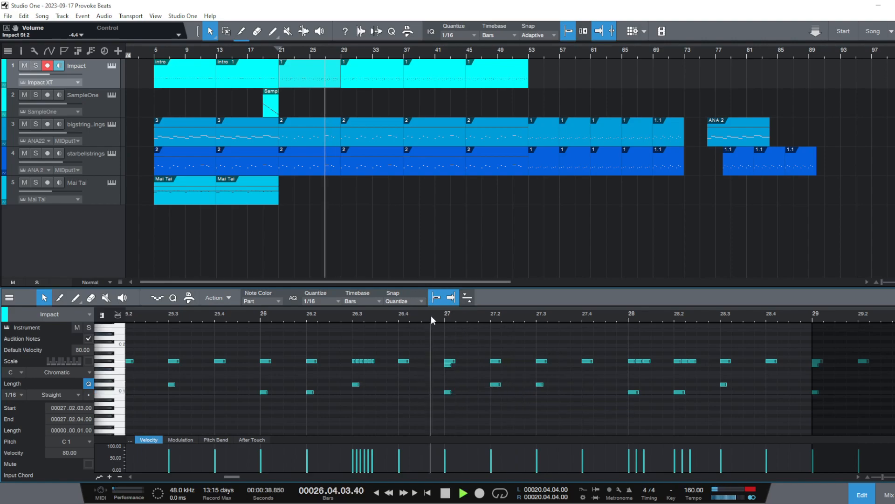
key("space")
left_click(493, 387)
key("Delete")
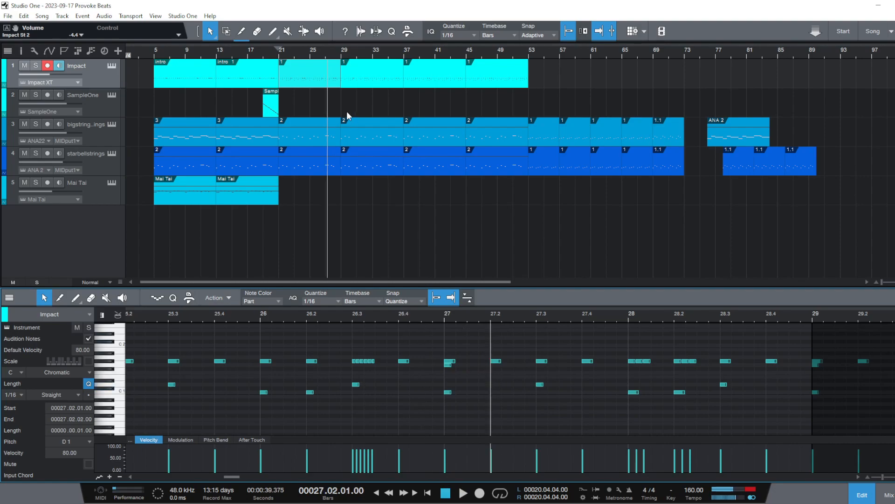
Replace the Impact part at bar 21 with the part from bar 29, duplicate it back into bar 29, and play briefly from bar 21
right_click(294, 68)
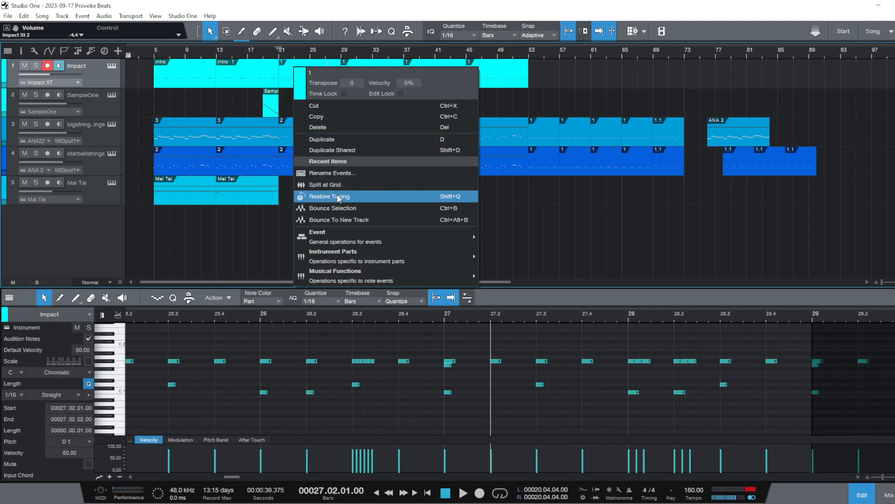
left_click(338, 126)
left_click_drag(365, 72, 324, 86)
key("d")
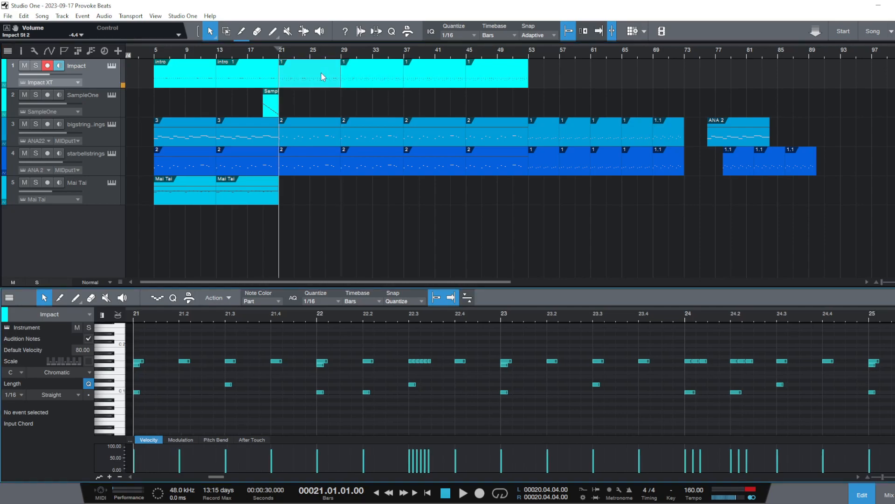
key("f")
key("space")
key("space")
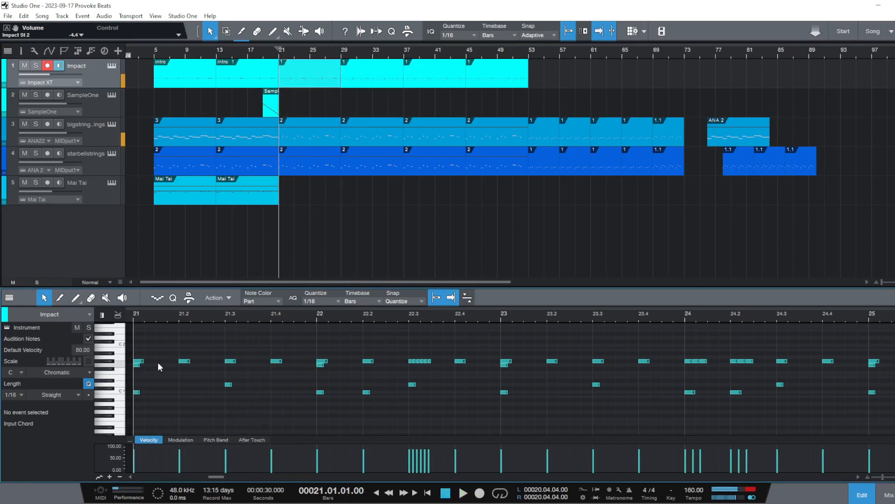
Add 1/16 G#1 hi-hat notes at 21.1.3, 21.2.3, 21.3.3, 21.4.3, 22.1.3 and 22.2.3 in the Impact part
left_click(159, 361)
left_click(204, 360)
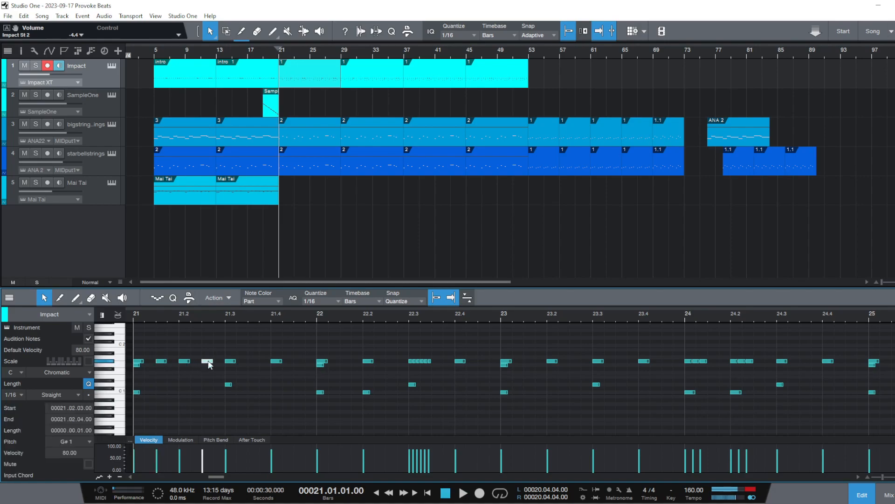
left_click(253, 361)
left_click(300, 361)
left_click(345, 360)
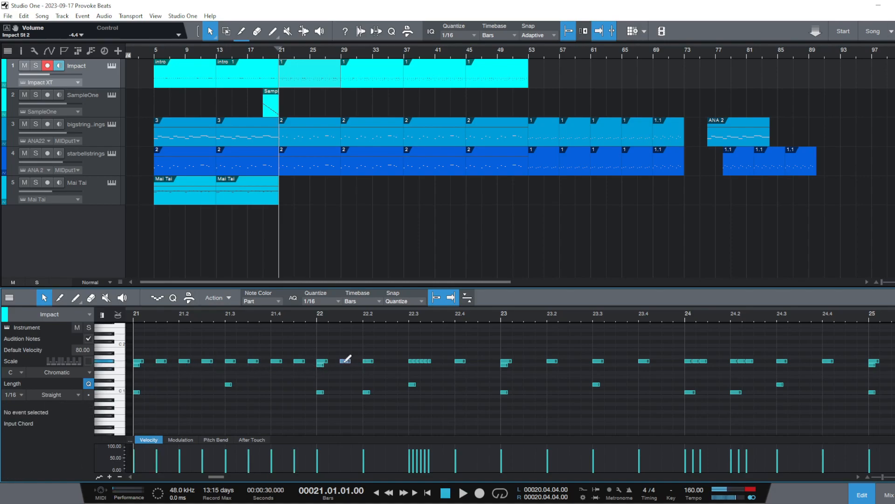
left_click(391, 360)
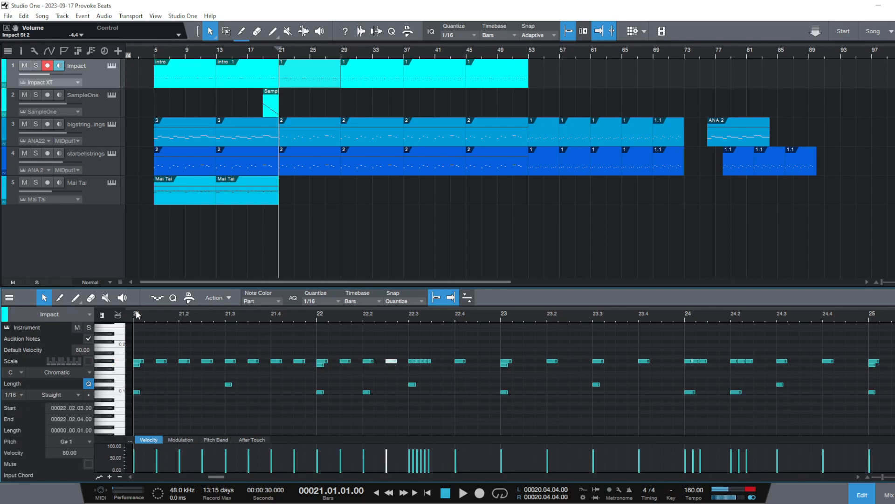
Audition the denser hi-hat pattern from bar 19 and again from bar 21
left_click(262, 54)
key("space")
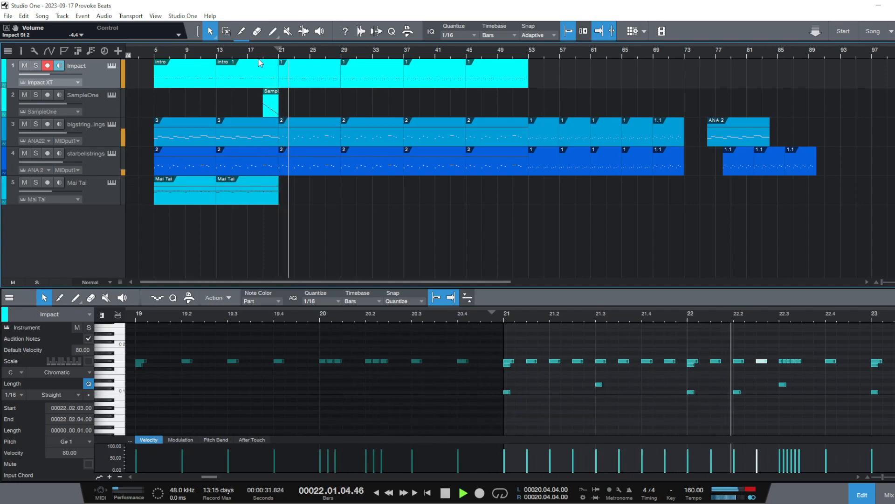
key("space")
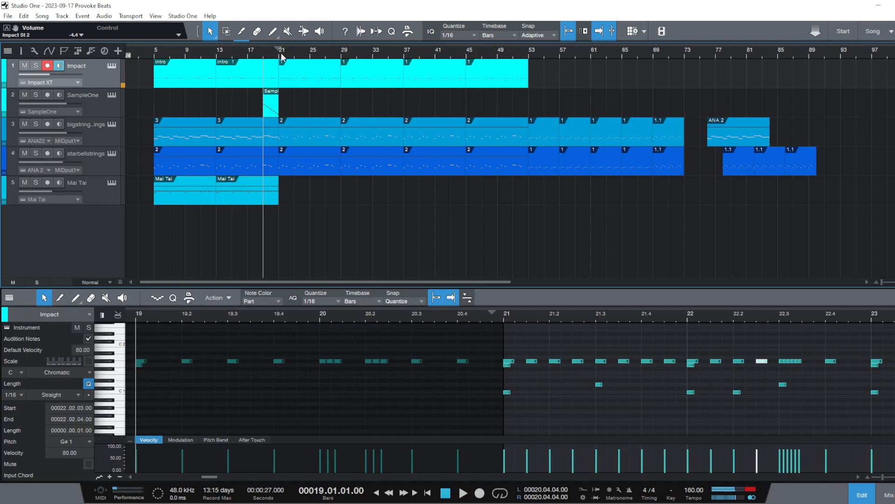
left_click(278, 56)
key("space")
key("space")
Move the G#1 hi-hat note at 21.1.3 to 21.1.4 and audition from bar 21
left_click(589, 403)
left_click_drag(541, 319, 430, 320)
left_click_drag(421, 363, 433, 363)
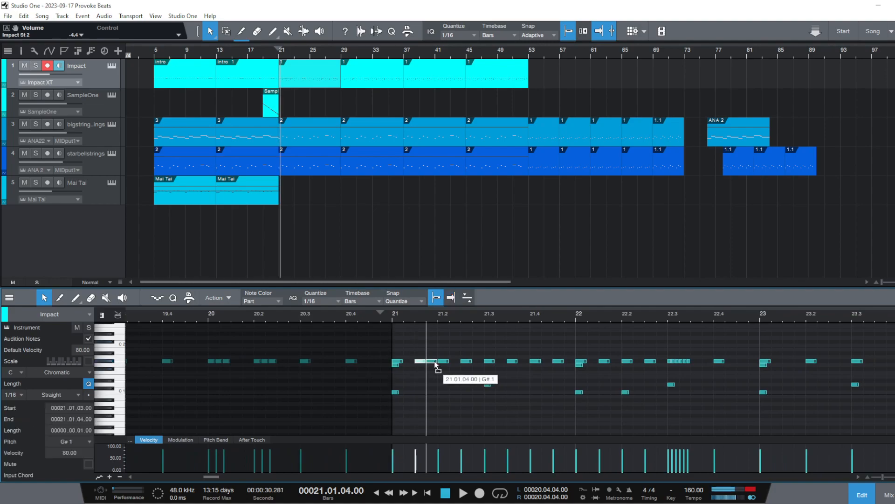
left_click(390, 315)
key("space")
key("space")
Remove the G#1 note at 21.3, move the one at 21.2.3 to 21.2.4, and audition from bar 21
left_click_drag(462, 361, 482, 361)
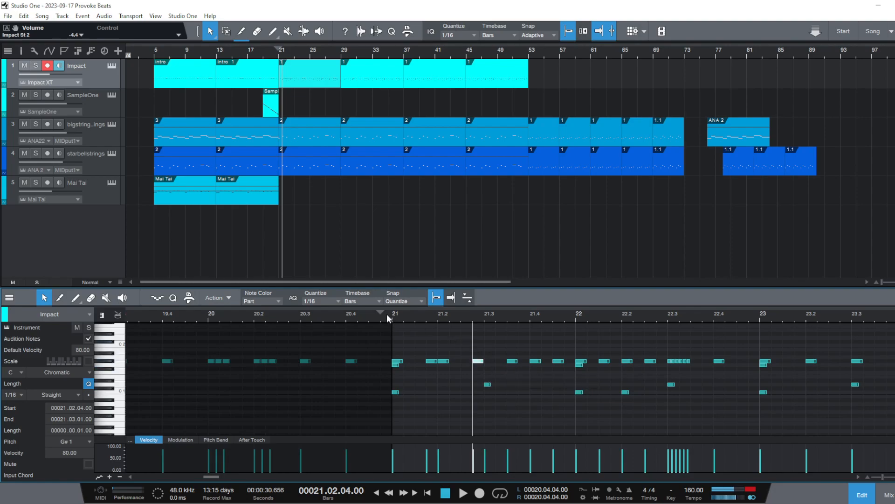
left_click(390, 315)
key("space")
Delete the G#1 note at 21.2.4, redraw it at 21.2.3, and audition from bar 21
key("space")
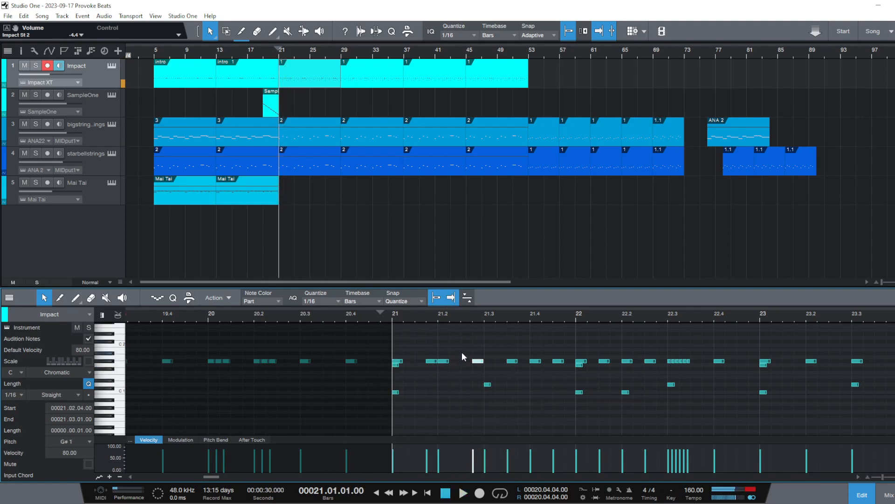
key("Delete")
double_click(463, 360)
key("space")
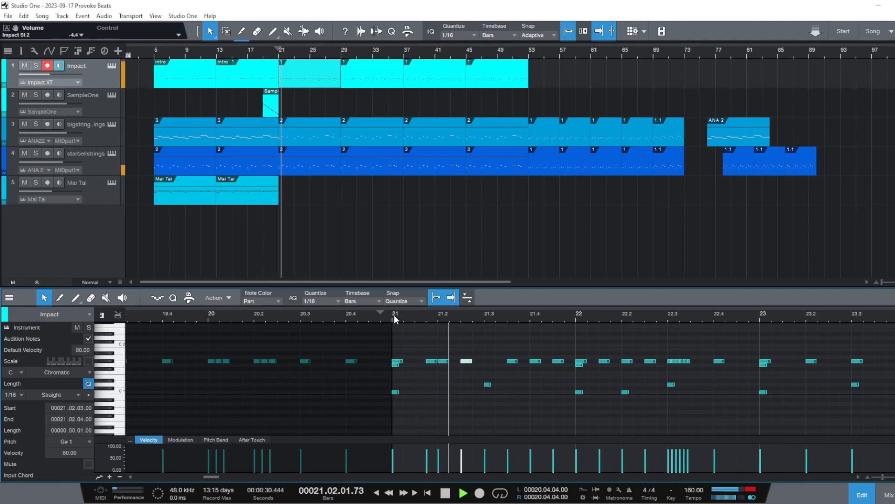
Delete the G#1 hi-hat note at 21.3.3 and audition the pattern from bar 21
key("space")
left_click(513, 361)
key("Delete")
Delete the G#1 hi-hat note at 21.4.3 and audition the pattern from bar 21
key("space")
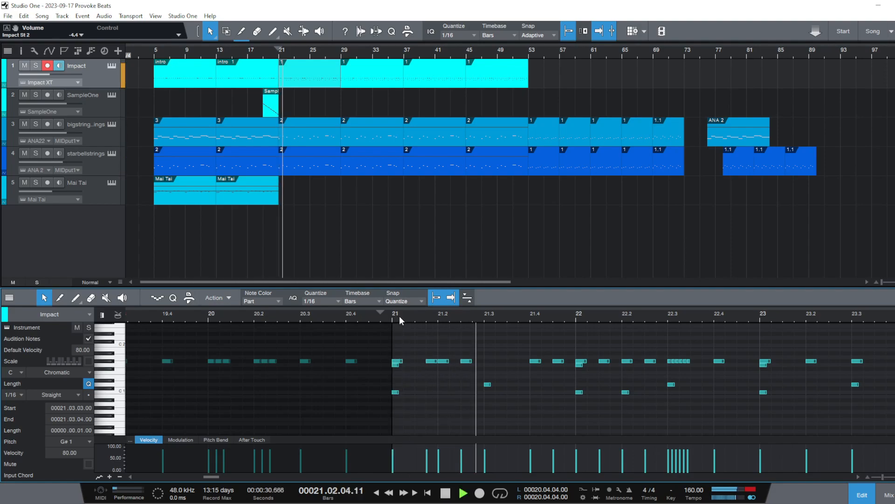
key("space")
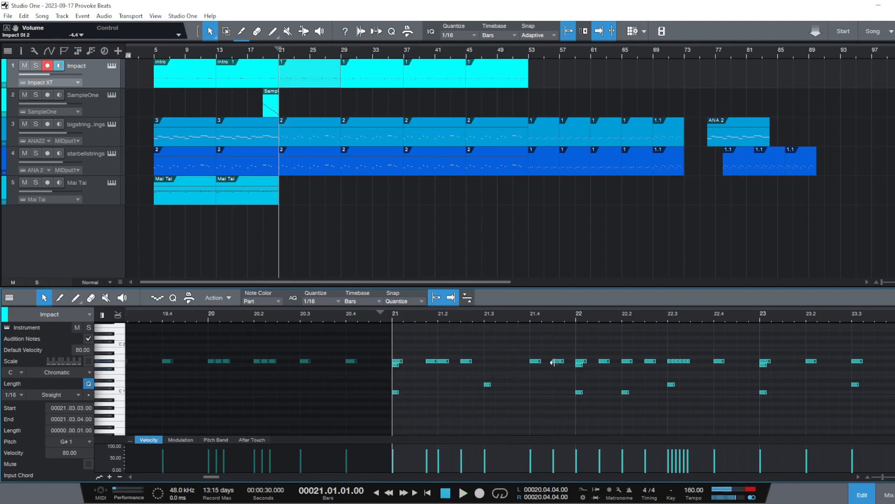
left_click(555, 361)
left_click(605, 362)
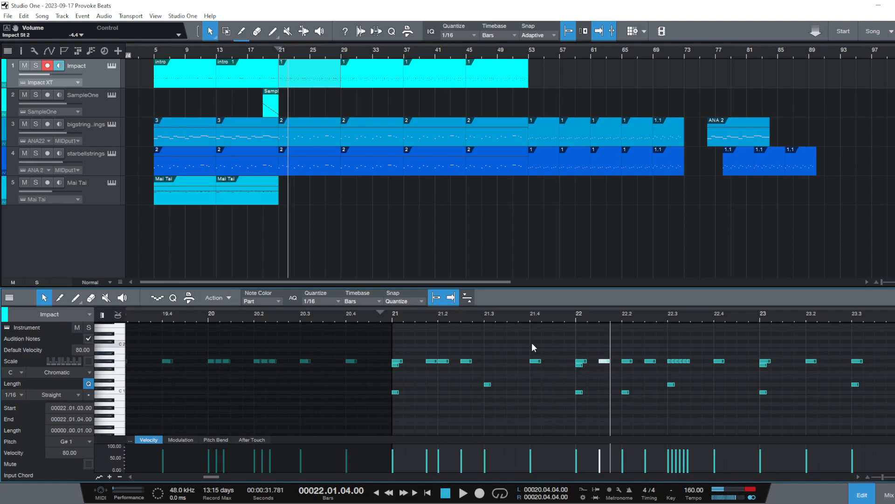
left_click(381, 310)
key("space")
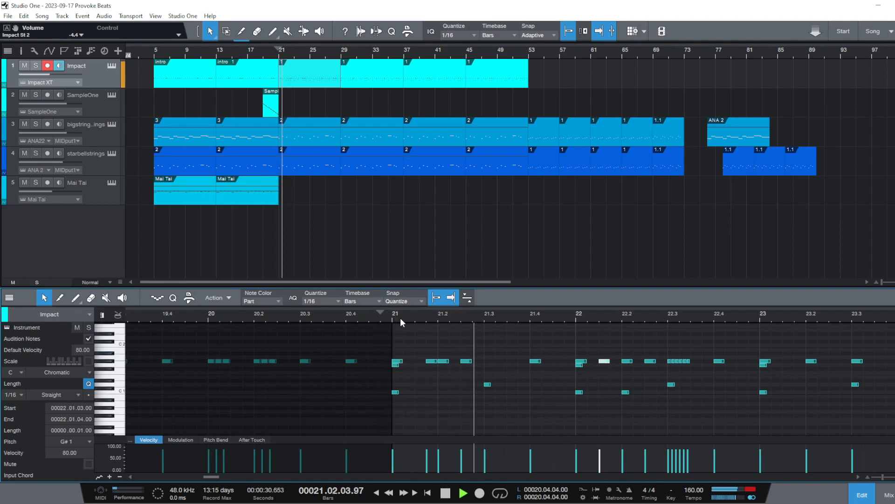
key("space")
left_click(392, 318)
key("space")
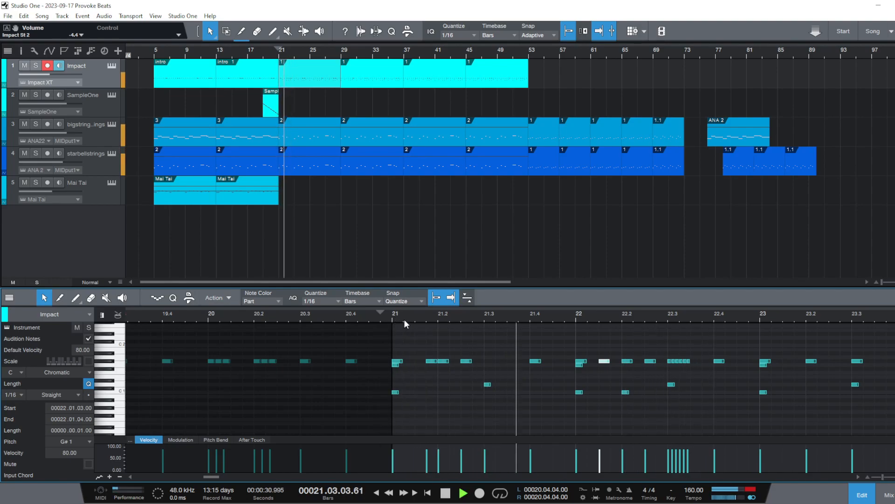
key("space")
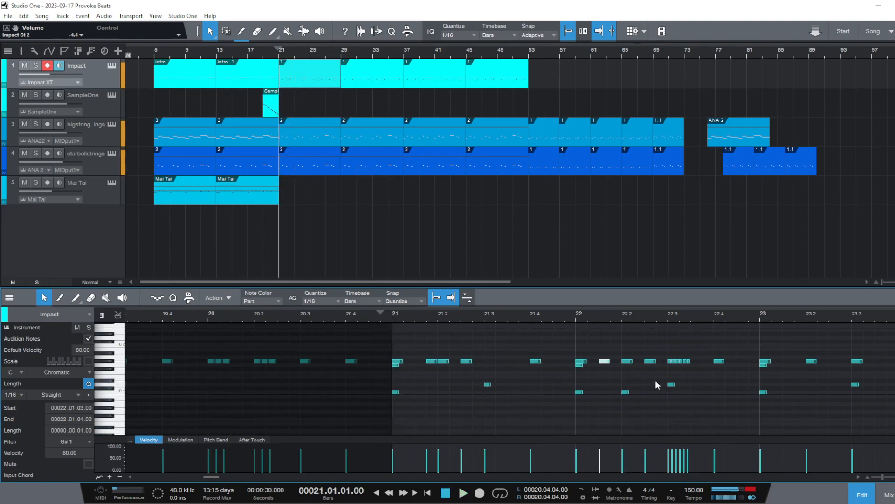
Add G#1 hi-hat notes at 23.1.3 and 23.2.3 and audition the pattern from bar 21
left_click_drag(719, 315, 427, 310)
key("space")
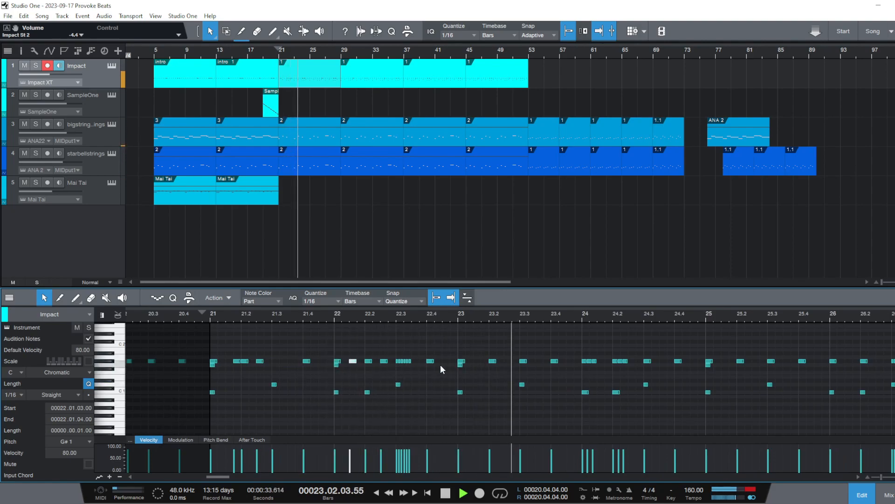
key("space")
left_click(476, 361)
left_click(477, 361)
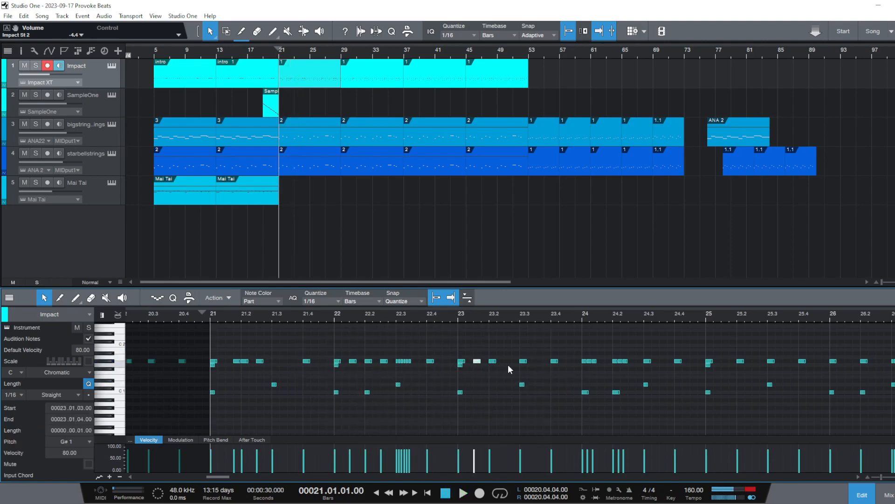
double_click(507, 361)
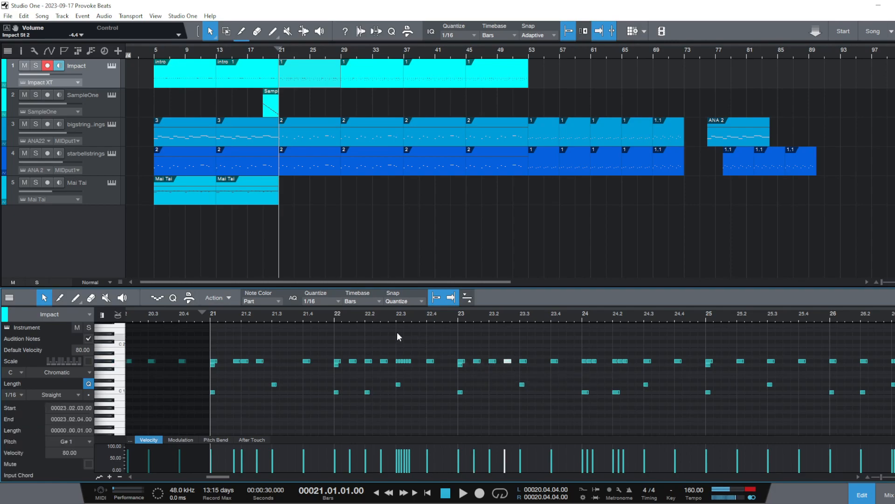
key("space")
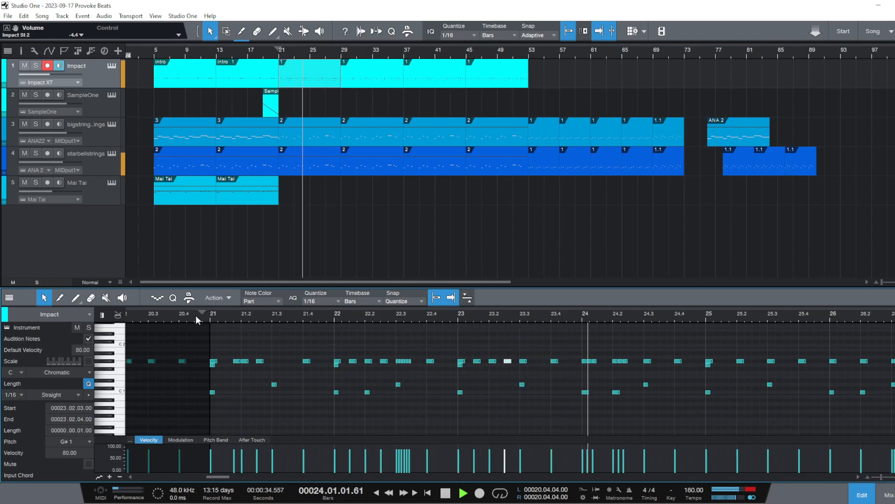
key("space")
Delete all G#1 hi-hat notes in bars 25 to 28 of the Impact part
left_click_drag(388, 320, 290, 303)
left_click_drag(424, 354, 661, 363)
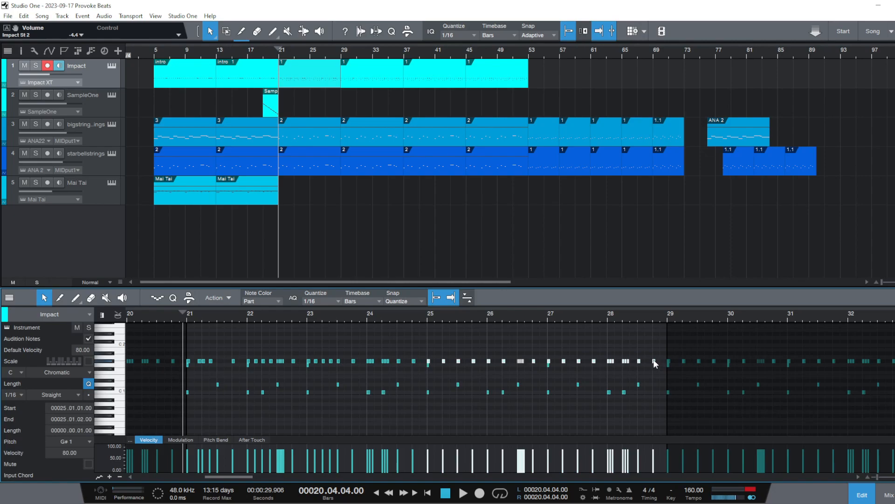
right_click(428, 362)
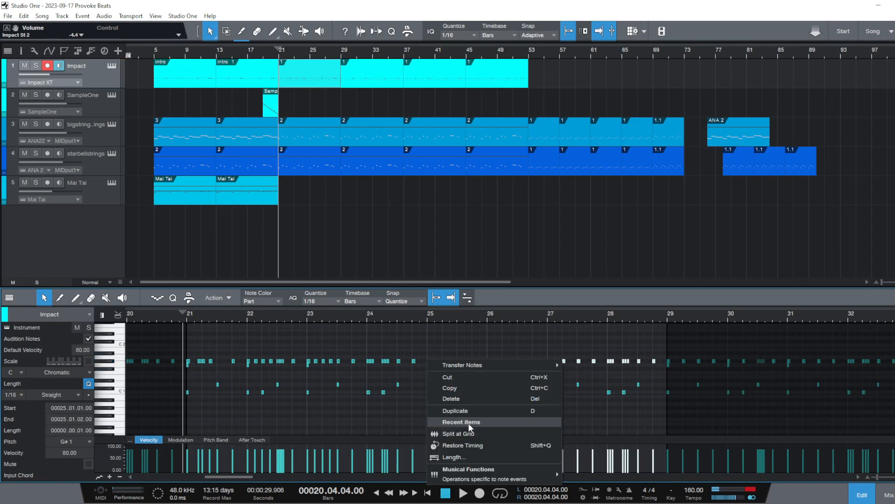
left_click(480, 400)
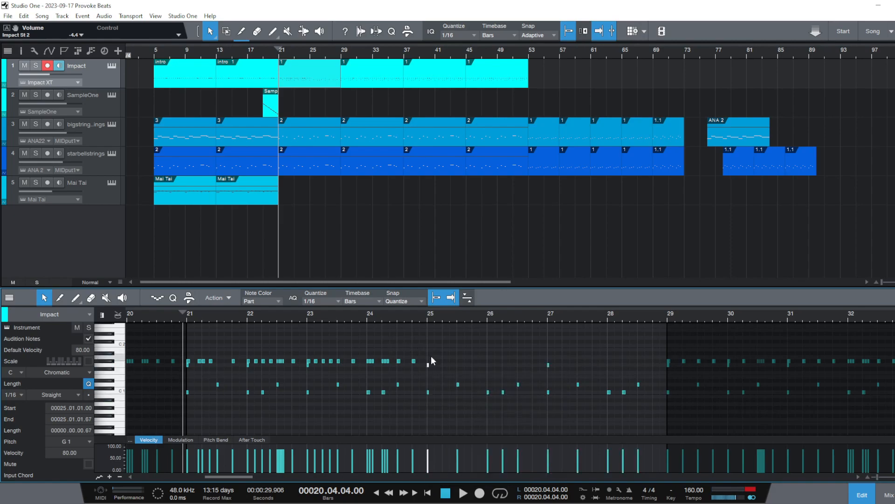
Duplicate the G#1 hi-hat notes of bars 21 to 24 into bars 25 to 28
left_click_drag(431, 356, 322, 359)
left_click_drag(199, 366, 186, 359)
key("d")
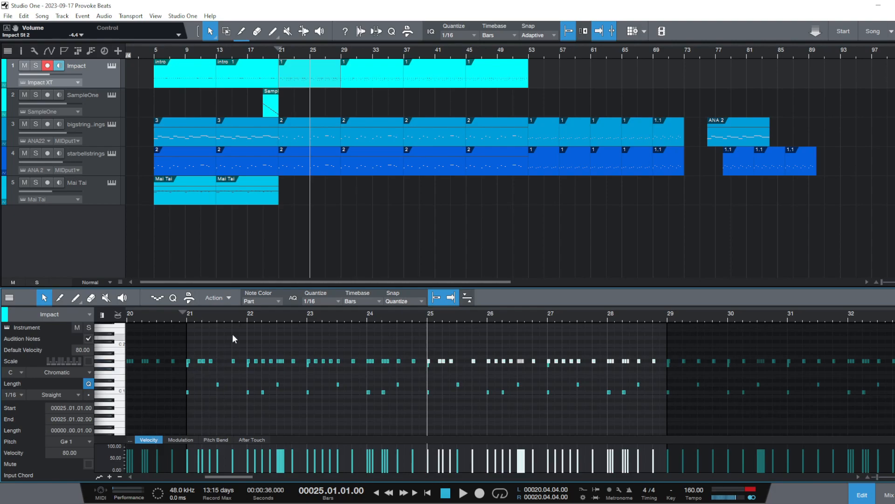
Rename the Impact part starting at bar 21 as 1.1
right_click(328, 90)
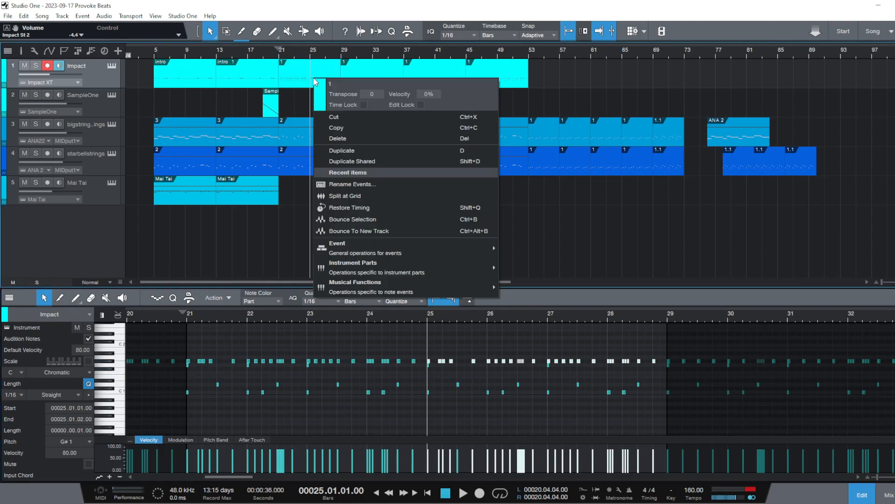
left_click(409, 186)
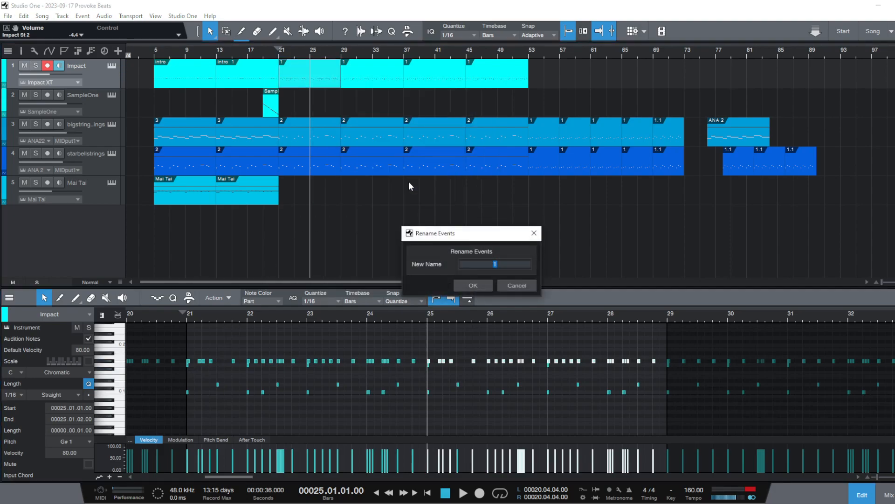
type("1.1")
key("Return")
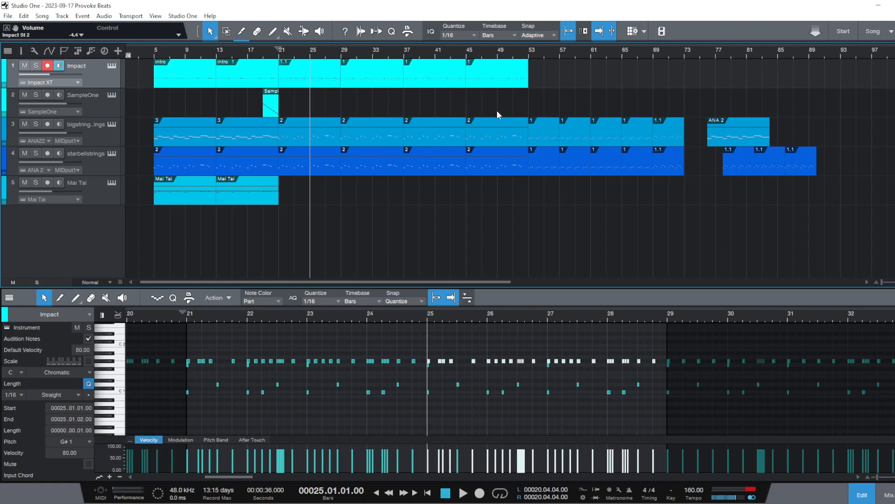
Move the three Impact parts named 1 to bar 63 and duplicate part 1.1 three times to fill bars 29 to 53
left_click_drag(577, 80, 638, 66)
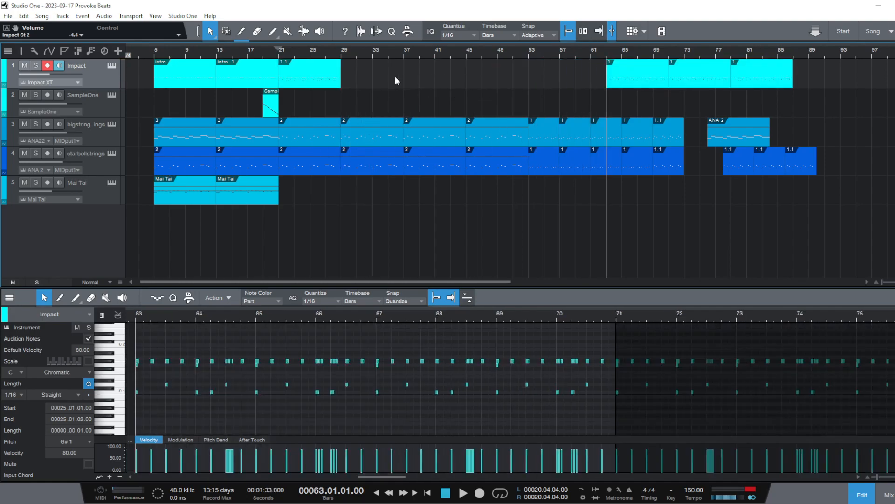
left_click(315, 79)
key("d")
key("d")
key("d")
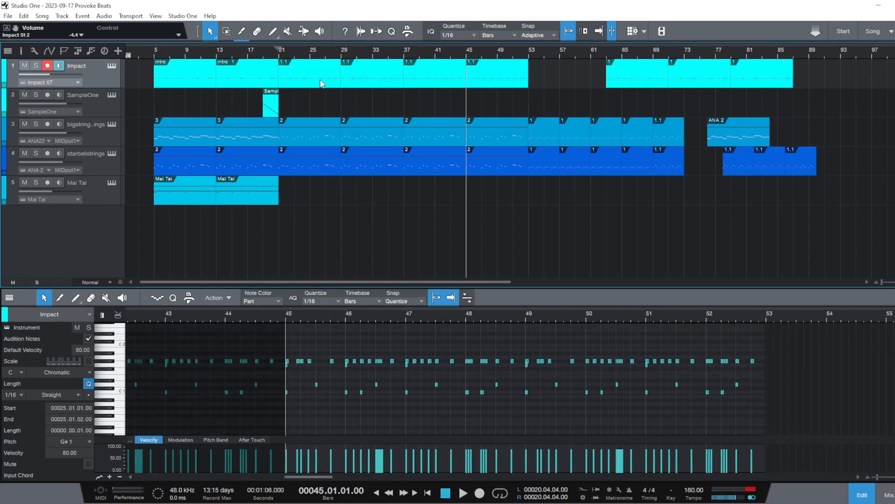
Play the arrangement from bar 17 through the end of the 1.1 drum parts
left_click(250, 57)
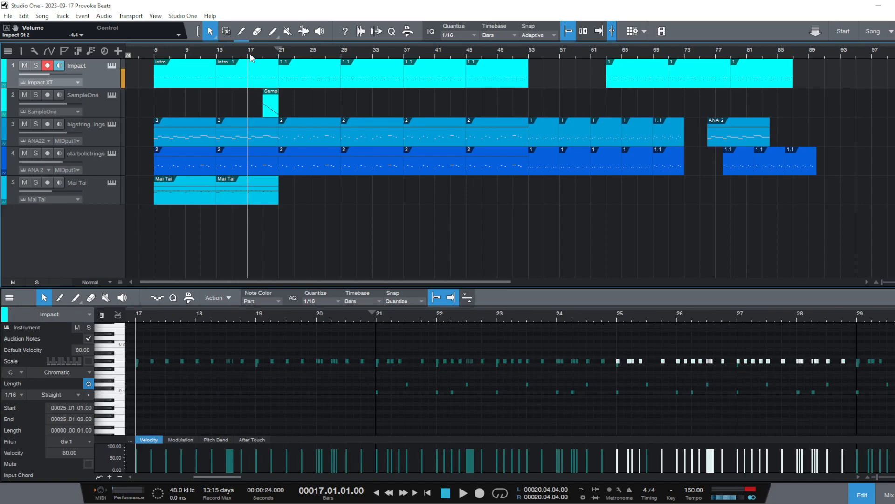
key("space")
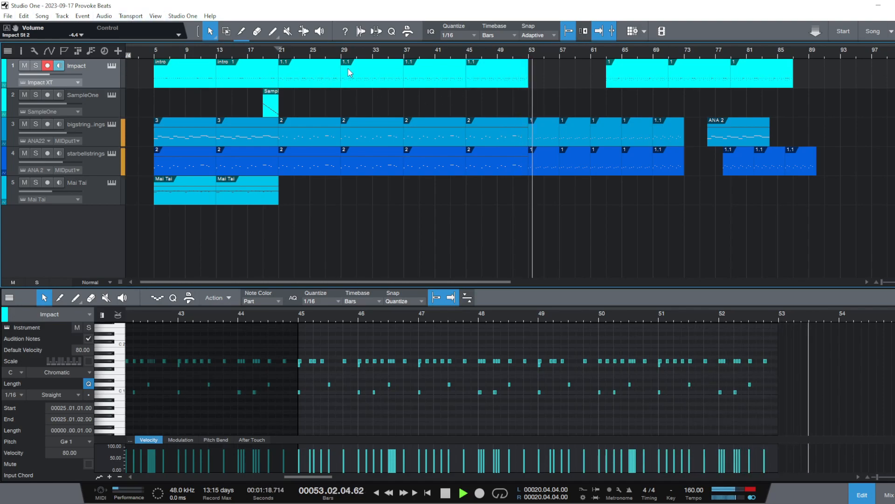
key("space")
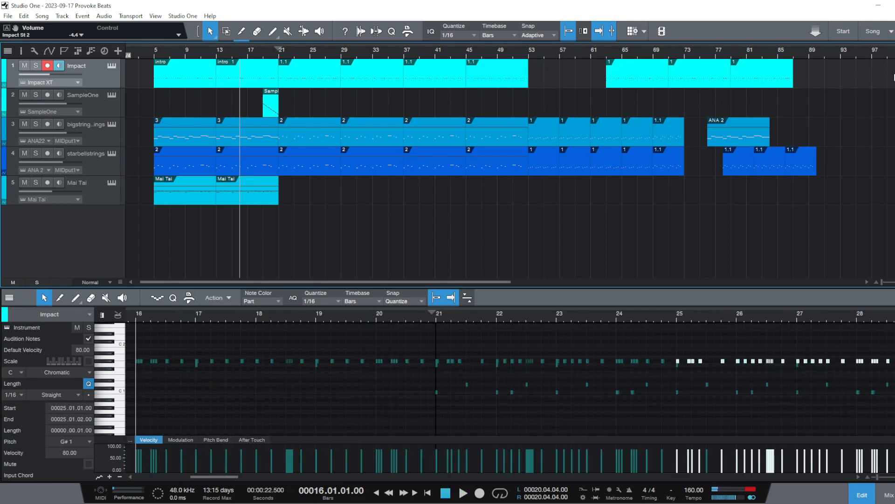
Move the three Impact parts named 1 from bar 63 to bar 53 and audition several sections of the arrangement
left_click(635, 70)
left_click_drag(634, 69, 556, 76)
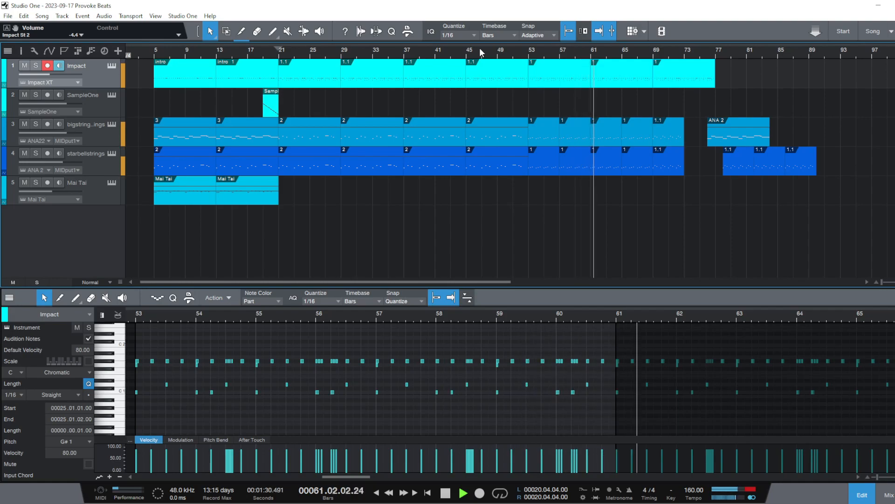
left_click(598, 32)
left_click_drag(569, 52, 480, 54)
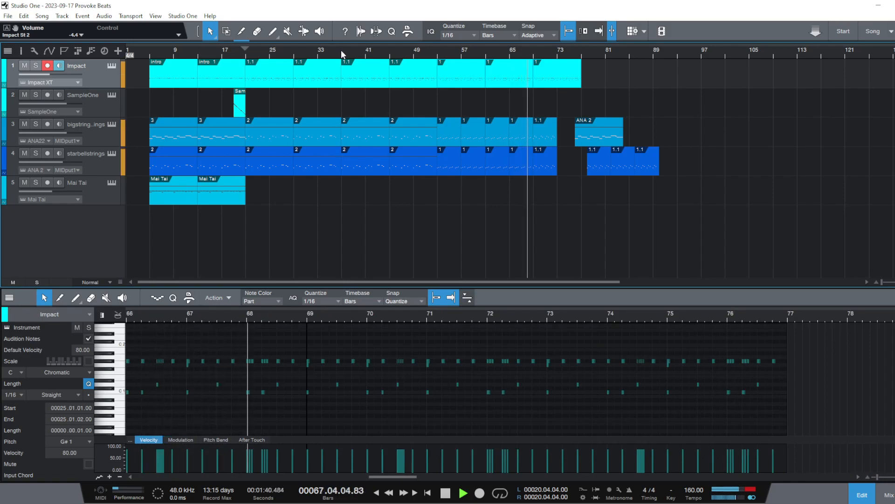
left_click(341, 51)
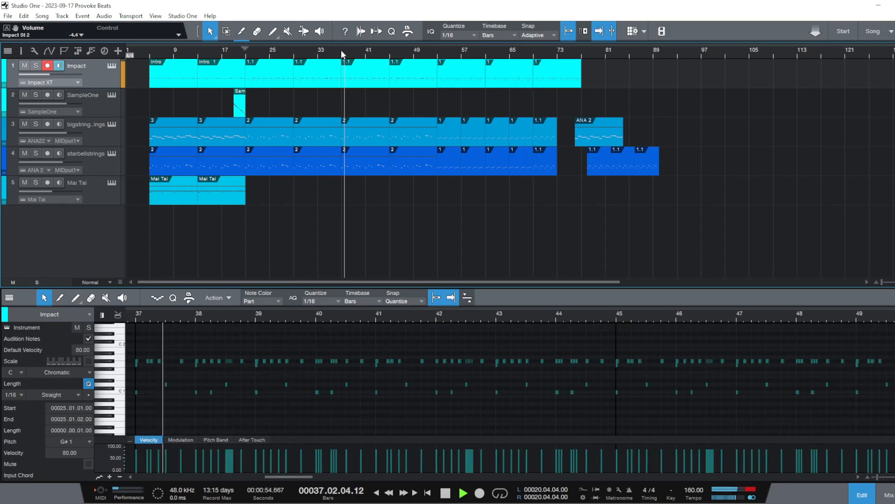
left_click(199, 53)
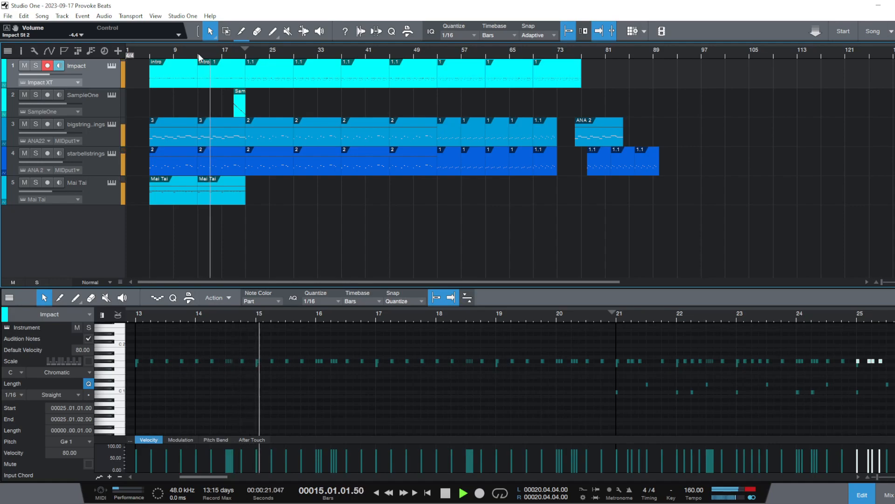
key("space")
Move all Impact, bigstrings and starbellstrings parts from bar 69 onward so they start at bar 113
left_click_drag(728, 179, 438, 61)
left_click(783, 159)
left_click_drag(741, 181, 814, 75)
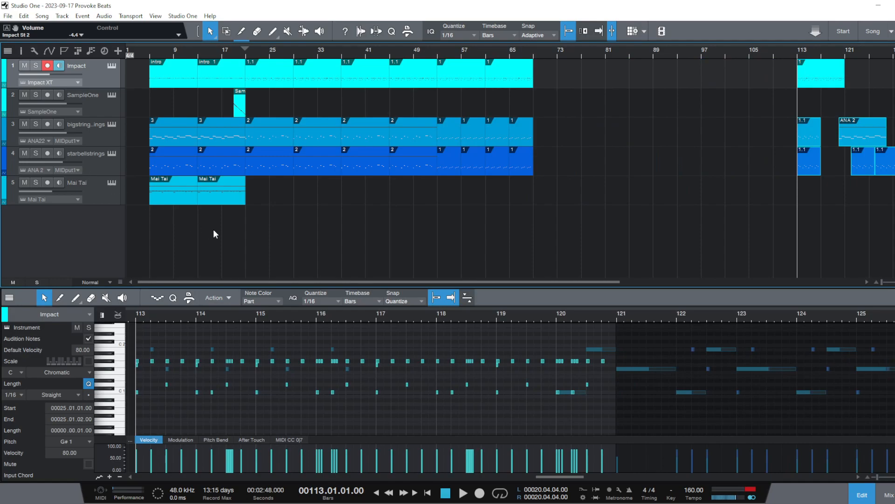
Copy the Impact, bigstrings, starbellstrings and Mai Tai parts of bars 5 to 13 and paste them at bars 69 and 77
left_click_drag(133, 61, 193, 206)
right_click(179, 71)
left_click(203, 121)
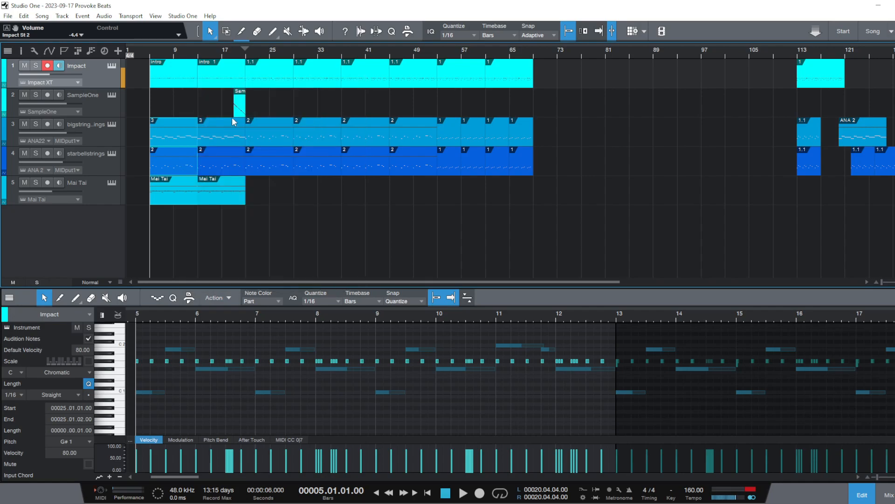
left_click(534, 54)
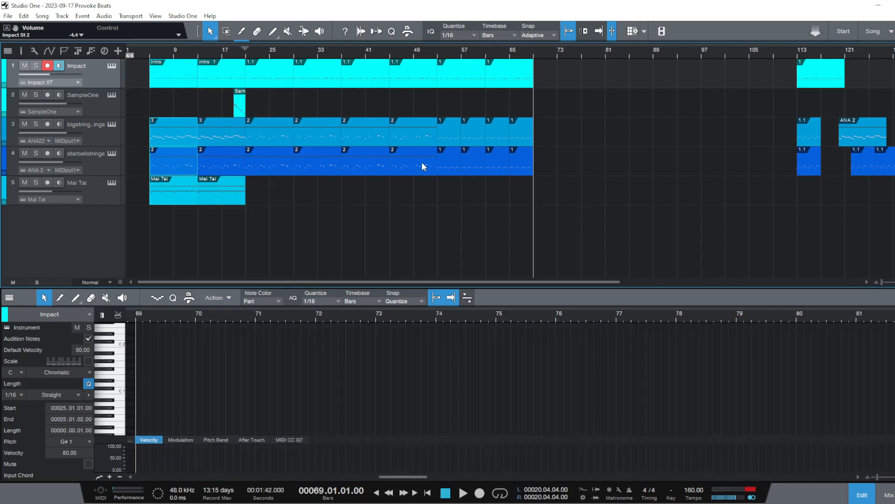
key("ctrl+v")
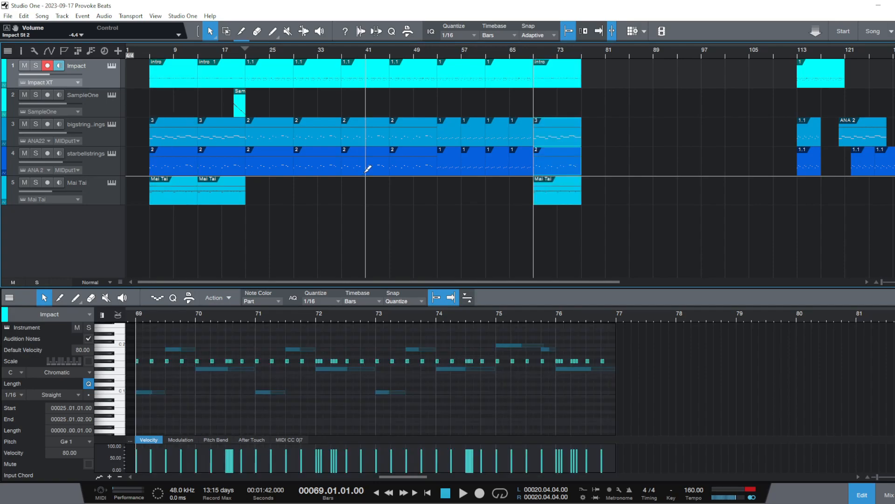
key("ctrl+v")
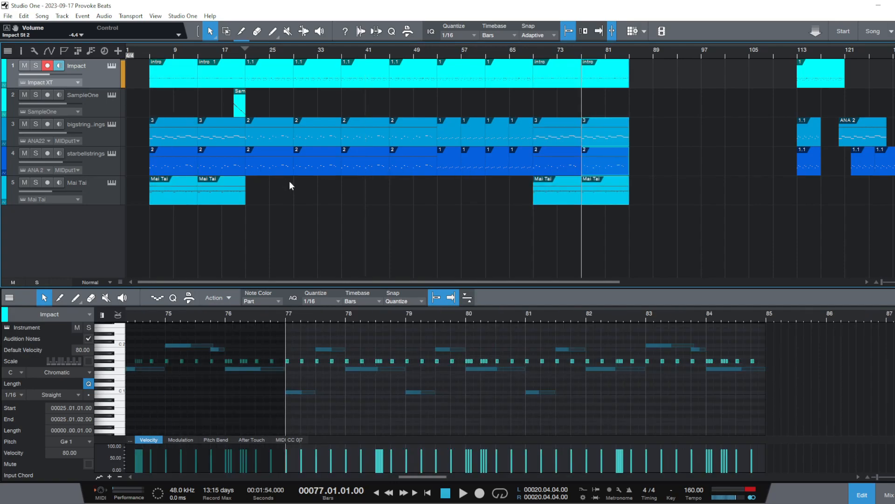
Move the Impact, bigstrings and starbellstrings parts of bars 37 to 53 to bar 85, try duplicating them and undo the duplicate
left_click_drag(379, 99, 637, 71)
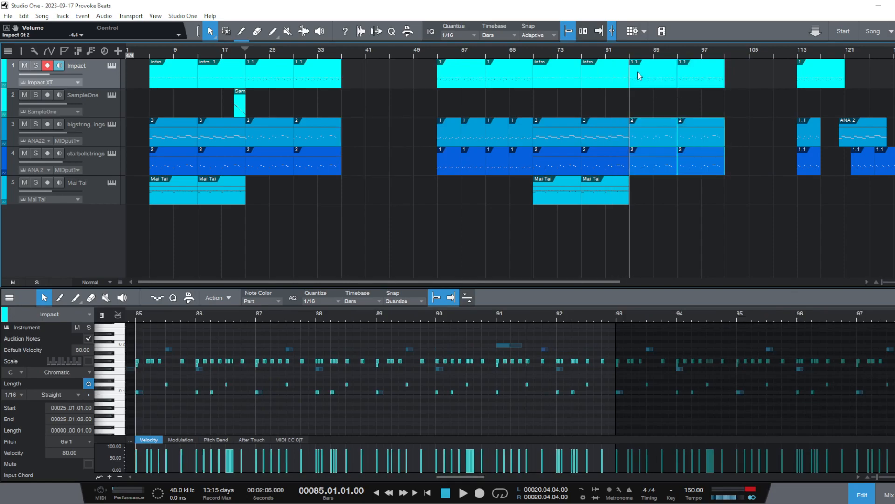
key("d")
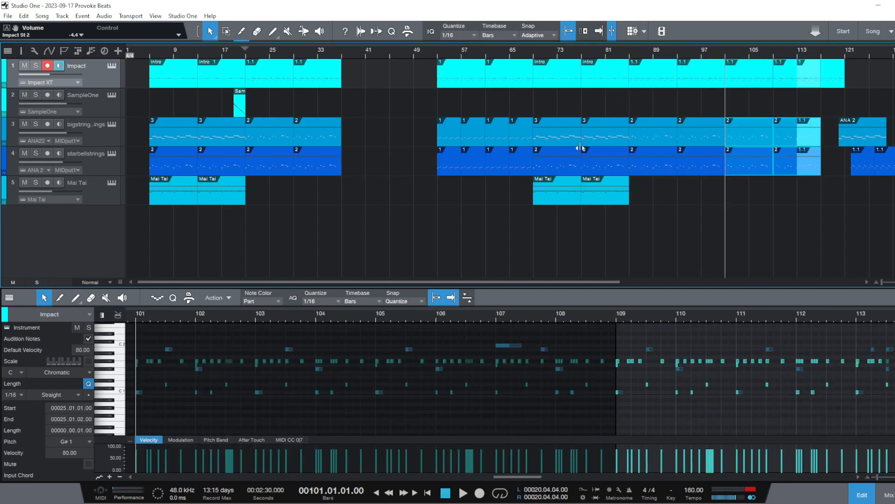
key("ctrl+z")
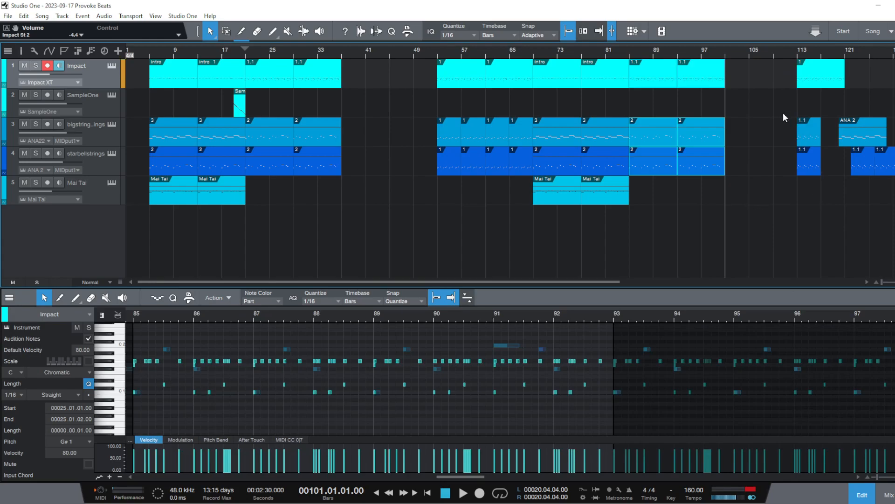
Move the leftover parts from bar 113 to bar 129 and duplicate the Impact, bigstrings and starbellstrings parts of bars 85 to 101 at bar 101
left_click_drag(767, 70, 894, 235)
left_click_drag(825, 72, 894, 93)
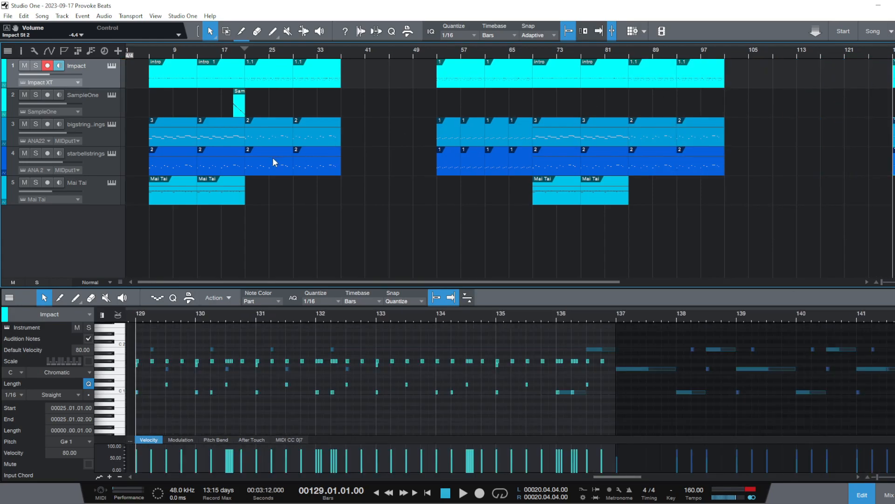
left_click_drag(756, 176, 629, 73)
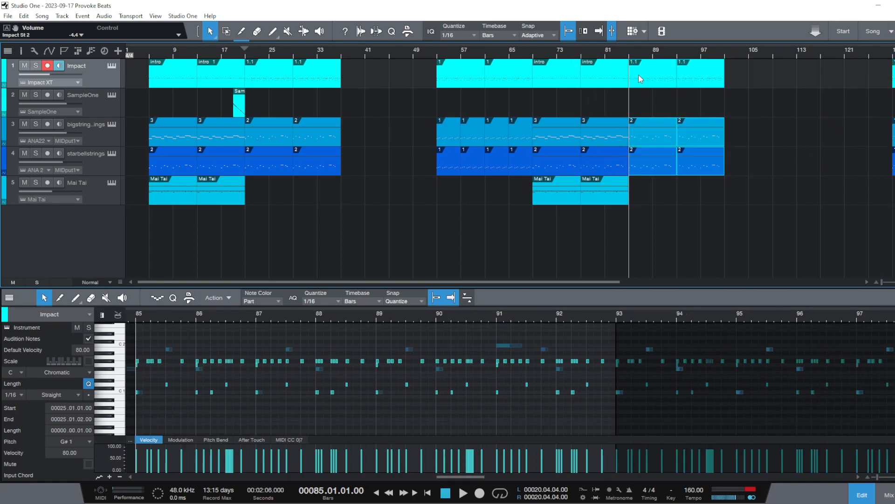
key("d")
Duplicate the Impact, bigstrings and starbellstrings parts of bars 21 to 37 at bar 37 and save the song
left_click_drag(371, 203, 273, 62)
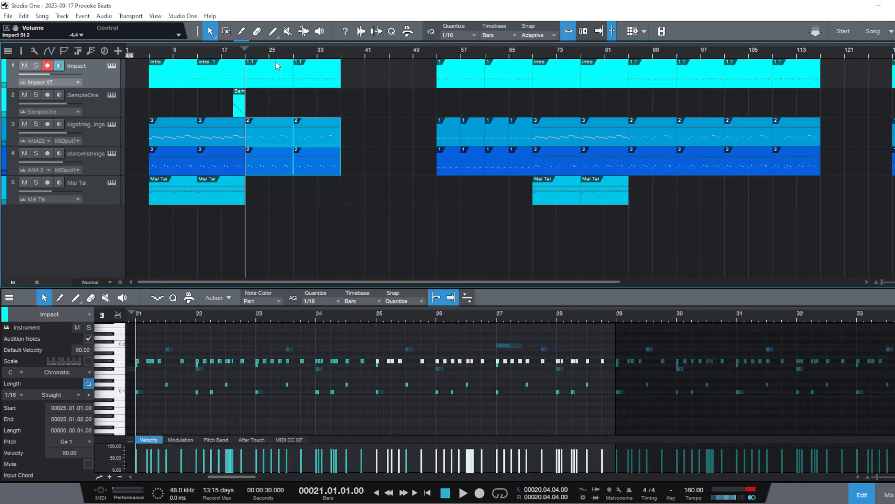
key("d")
left_click(368, 218)
key("ctrl+s")
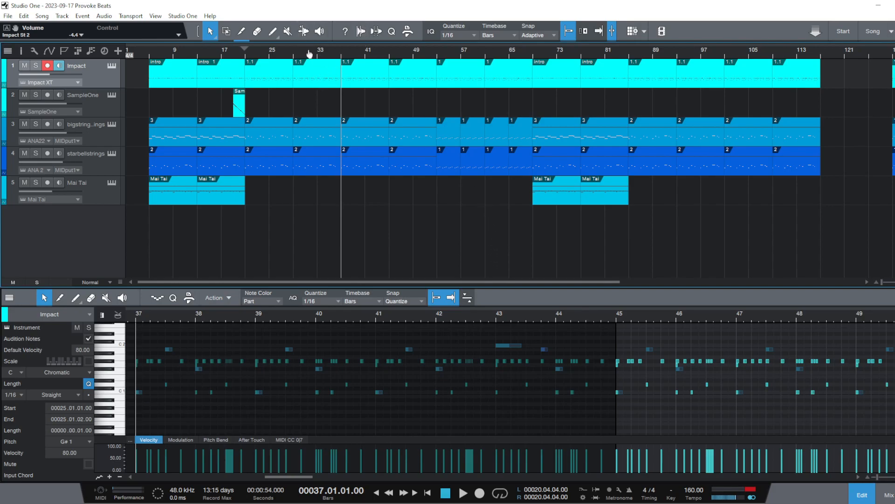
Move all the leftover parts after the end of the arrangement from bar 129 to bar 156
scroll(308, 52, "down", 3)
left_click_drag(762, 203, 620, 65)
left_click_drag(657, 78, 765, 78)
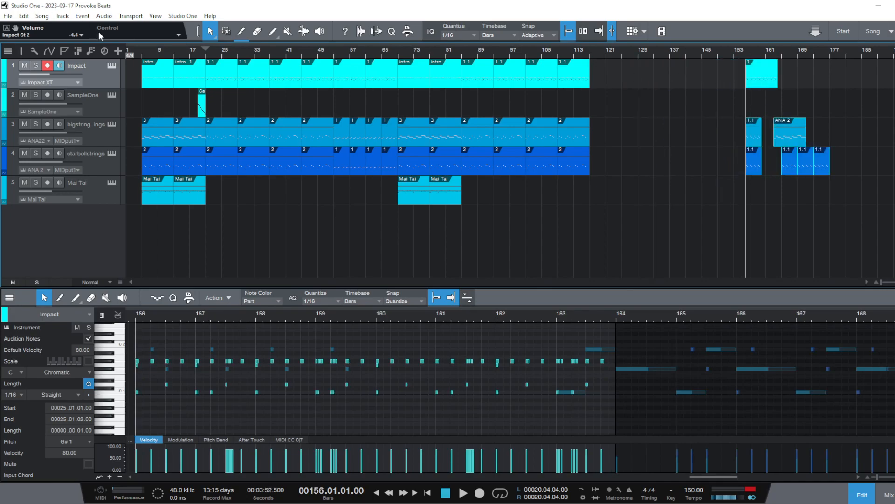
Audition the beginning of the song by playing from bar 3 into the intro
mouse_move(141, 47)
left_mouse_down()
mouse_move(169, 62)
mouse_move(141, 57)
mouse_move(220, 93)
mouse_move(241, 82)
mouse_move(250, 54)
left_mouse_up()
left_click(142, 52)
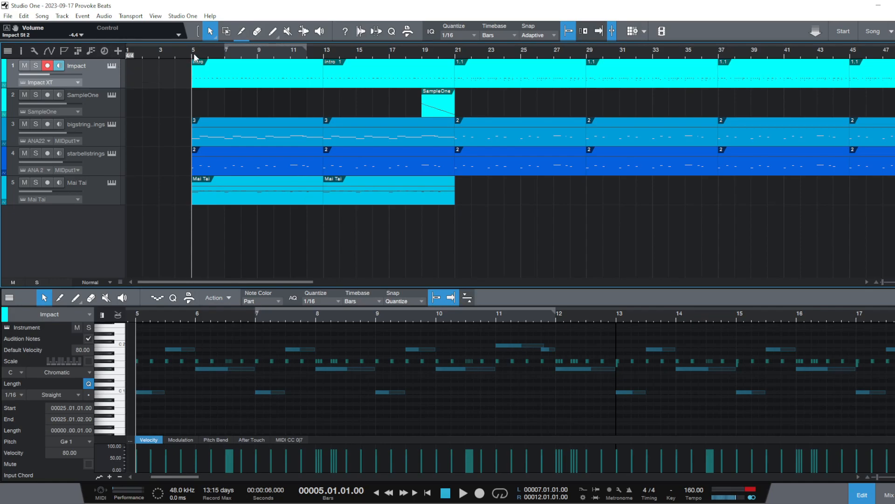
left_click_drag(191, 58, 199, 88)
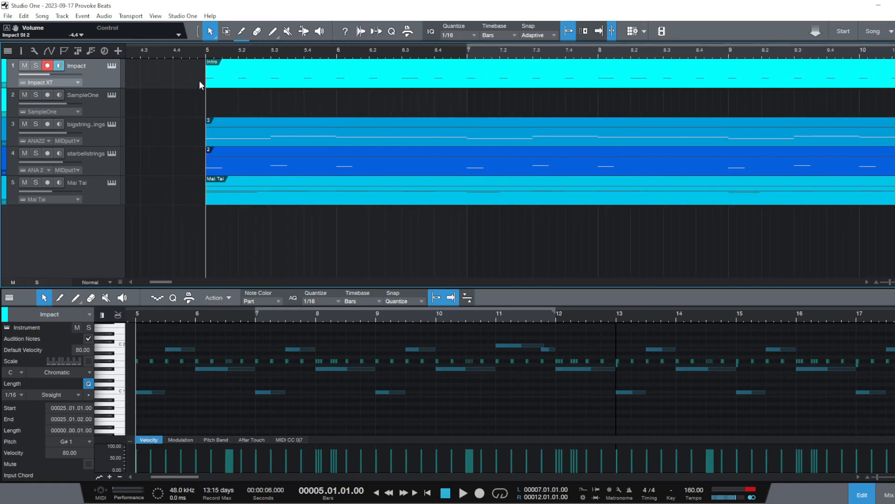
mouse_move(203, 51)
left_mouse_down()
mouse_move(195, 38)
mouse_move(194, 52)
left_mouse_up()
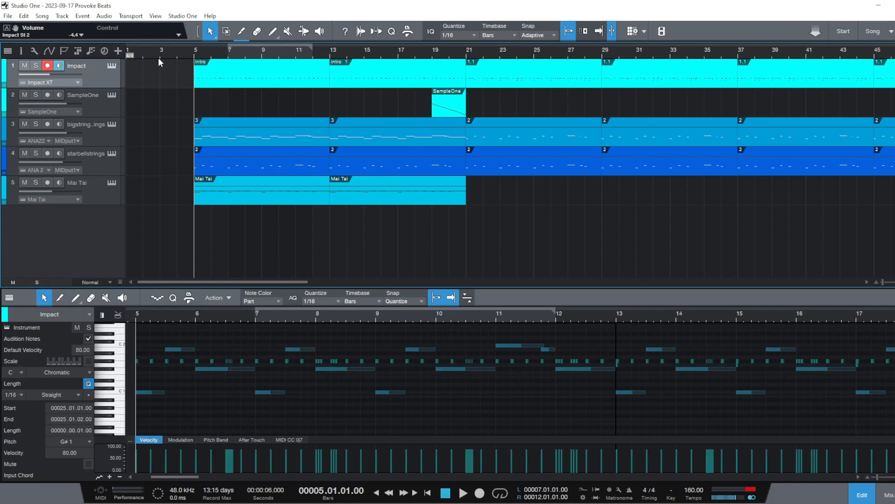
left_click(172, 52)
key("space")
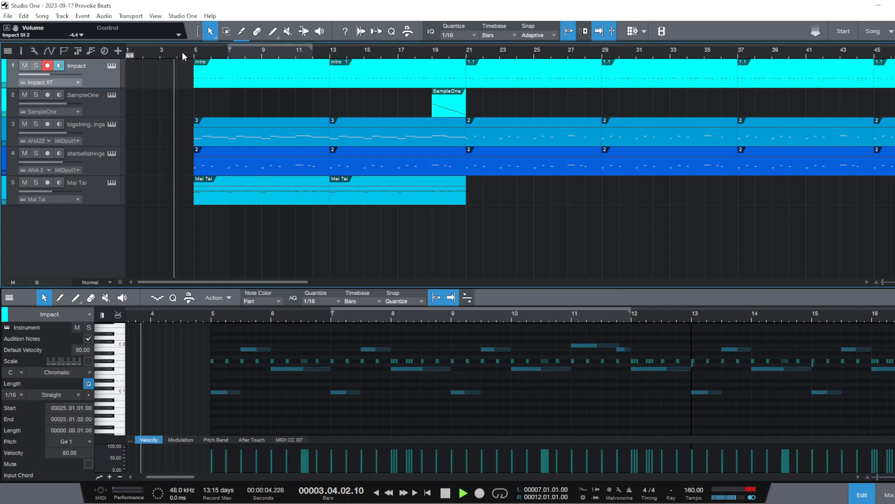
left_click_drag(193, 49, 187, 33)
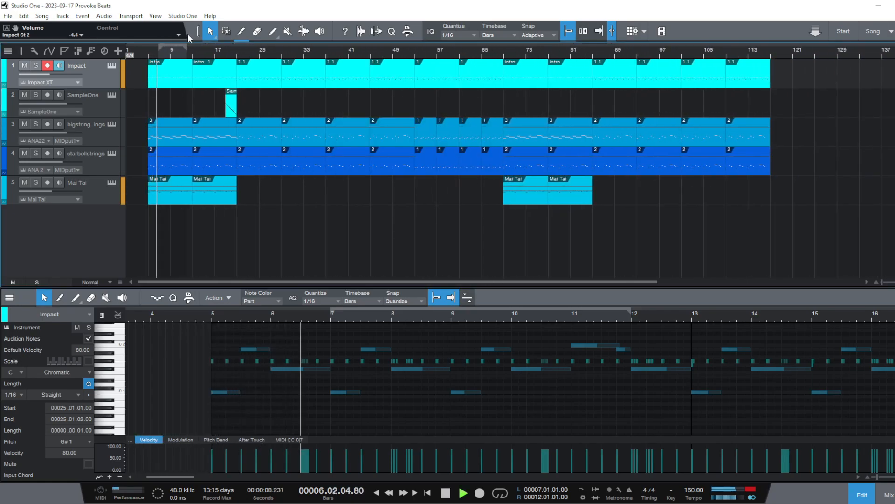
key("space")
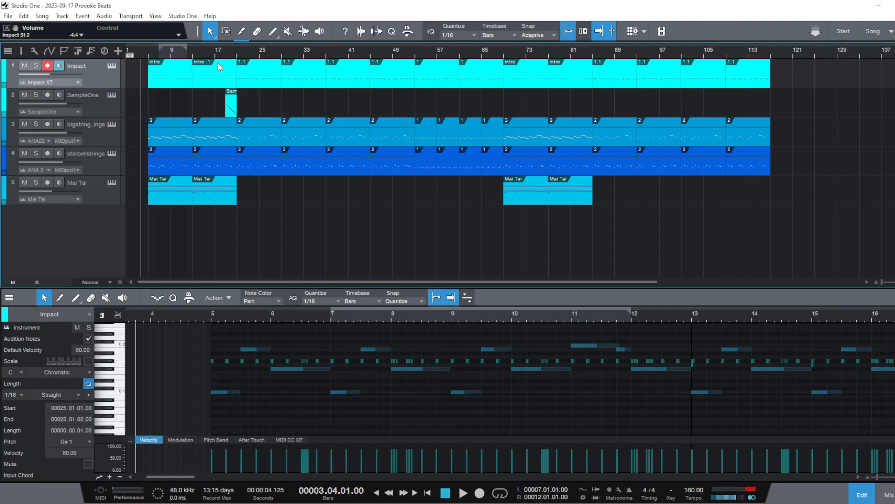
key("w")
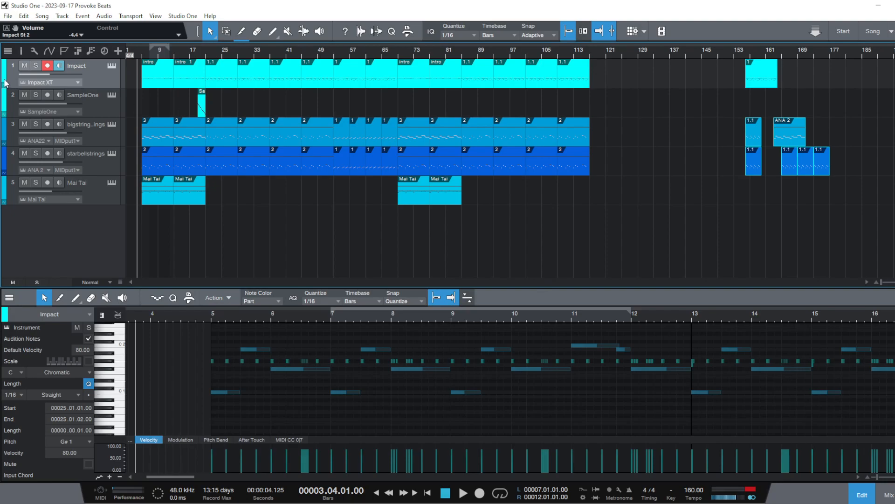
mouse_move(21, 75)
left_click(269, 195)
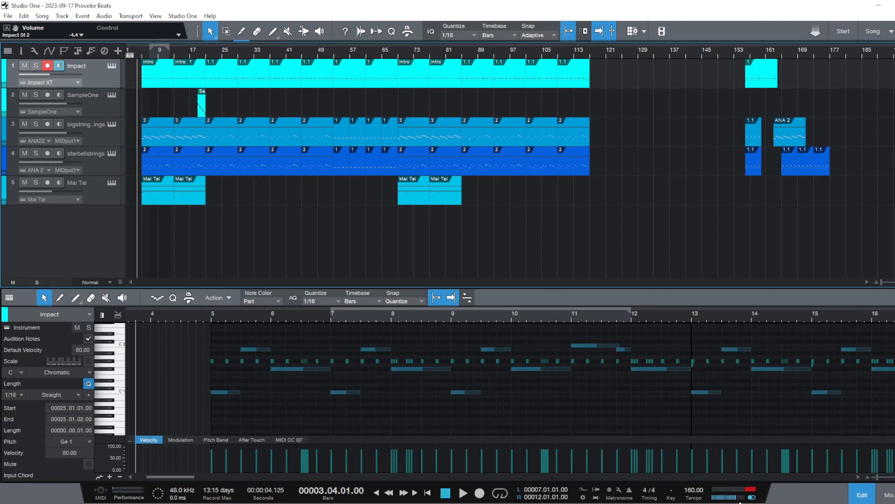
Show the mixer and audition the arrangement from bar 5 and from bar 53
left_click(887, 494)
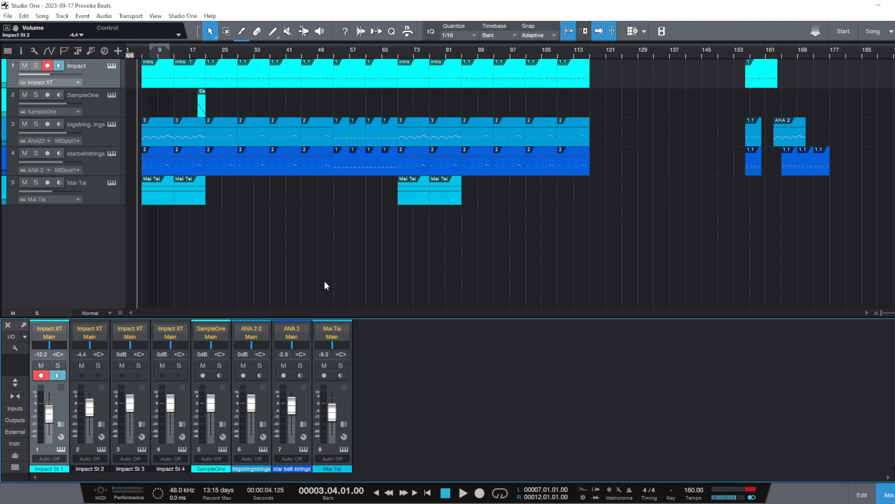
left_click(142, 50)
key("space")
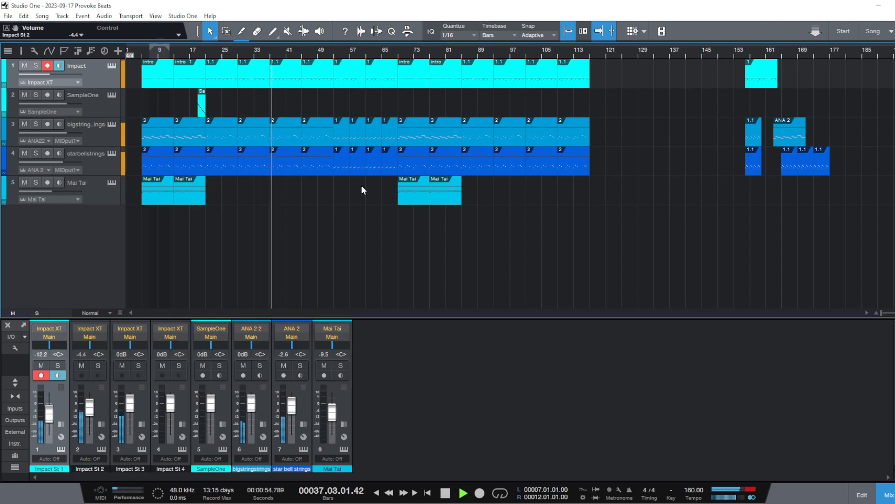
key("space")
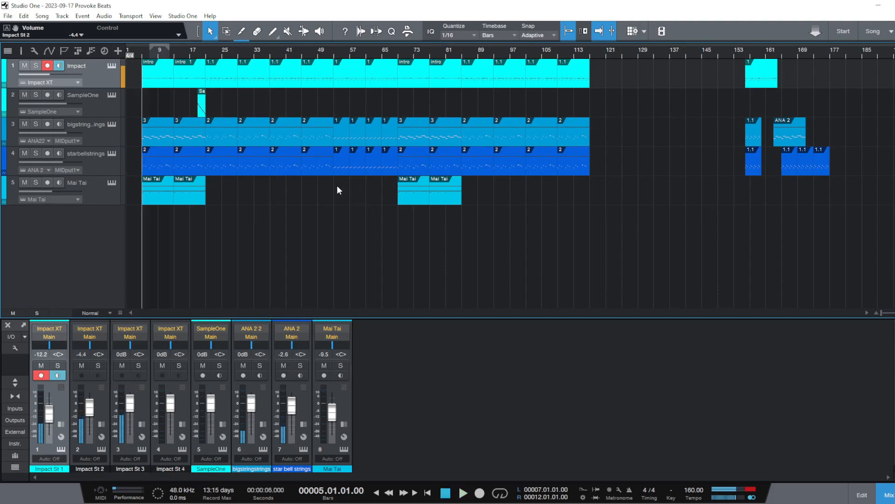
left_click(302, 80)
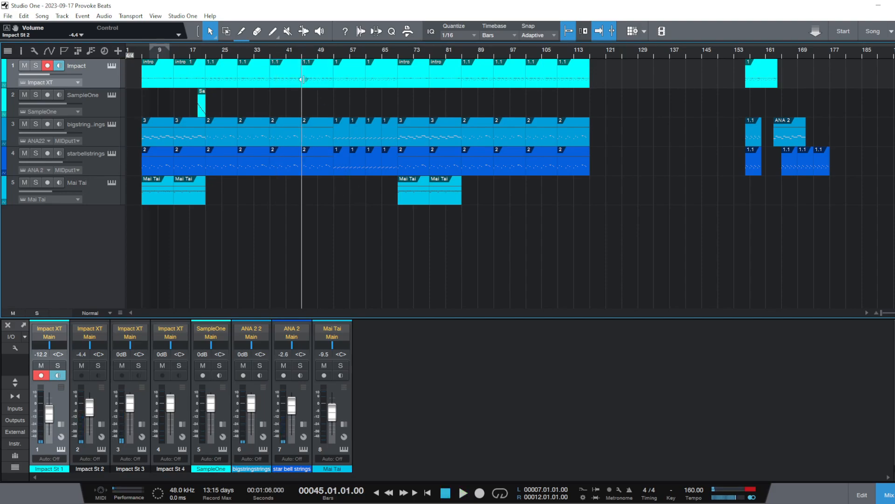
left_click(331, 54)
left_click(332, 54)
key("space")
key("space")
Rename the Impact part at bar 37 as 1.2
left_click(290, 83)
double_click(289, 83)
right_click(285, 74)
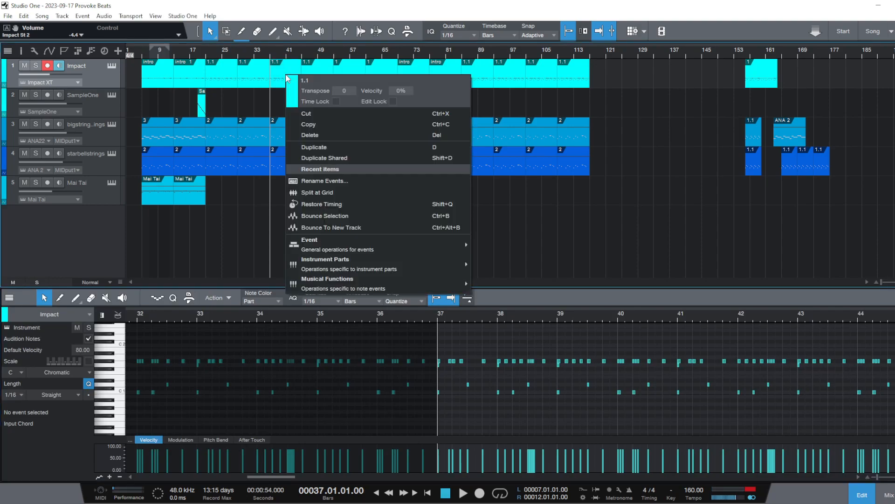
left_click(344, 182)
type("1.2")
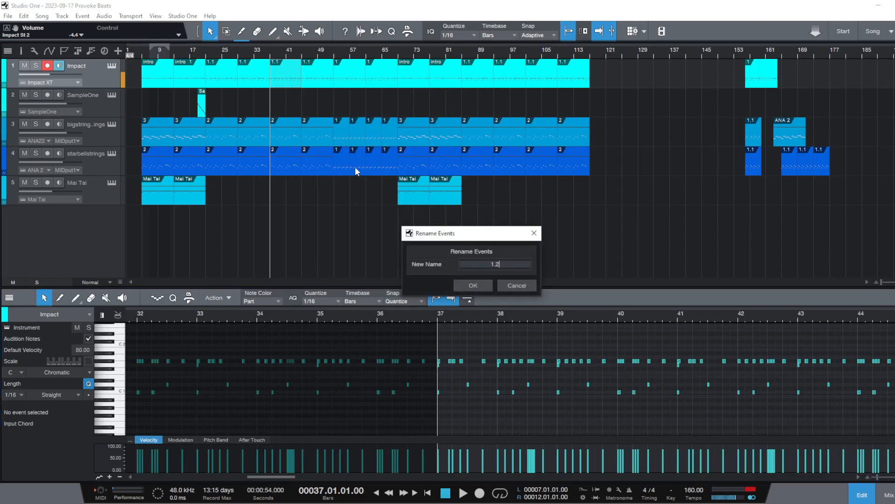
key("Return")
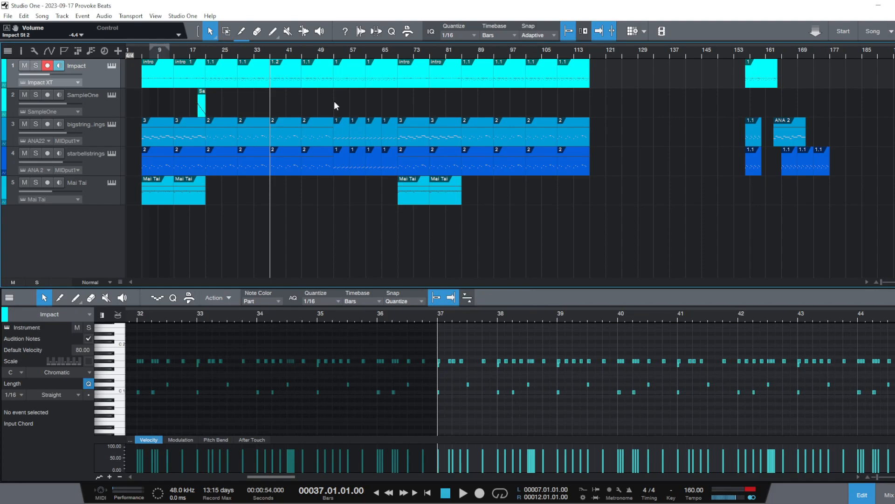
Replace the Impact part at bar 45 with a duplicate of the 1.2 part at bar 37
left_click(307, 75)
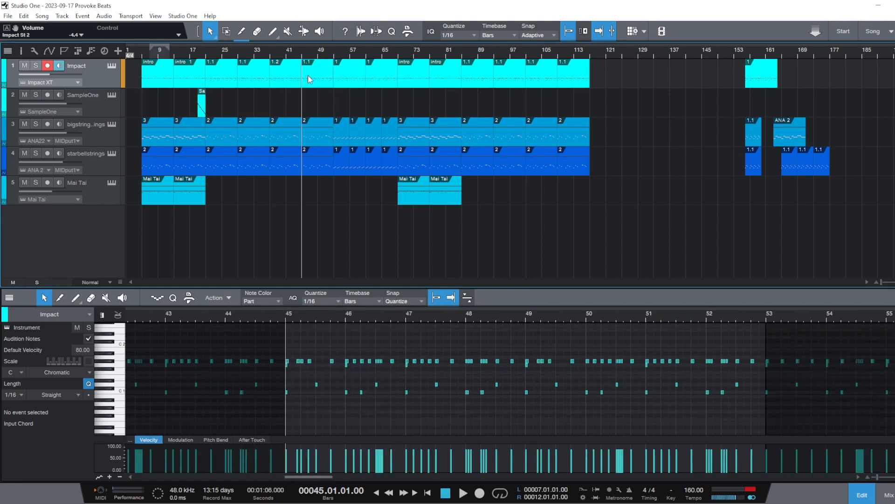
right_click(307, 74)
left_click(332, 136)
left_click(290, 83)
key("d")
left_click(291, 83)
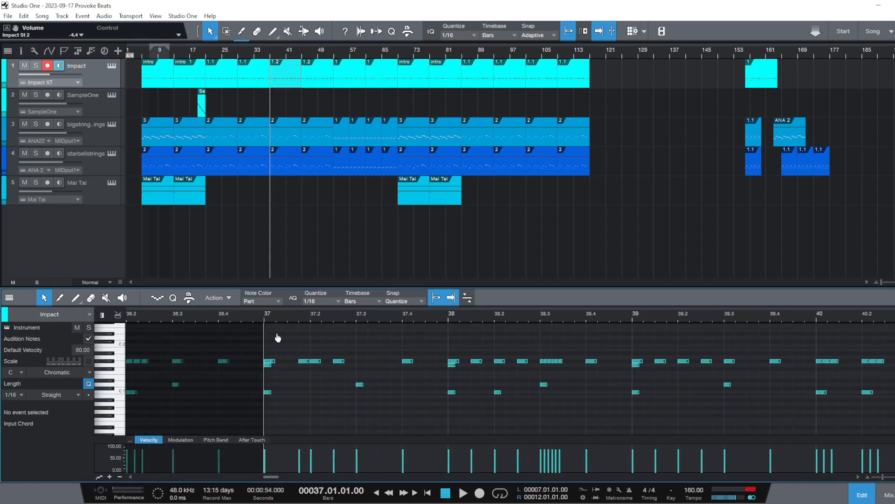
Audition the arrangement from bar 29 leading up to the 1.2 part
scroll(273, 322, "down", 2)
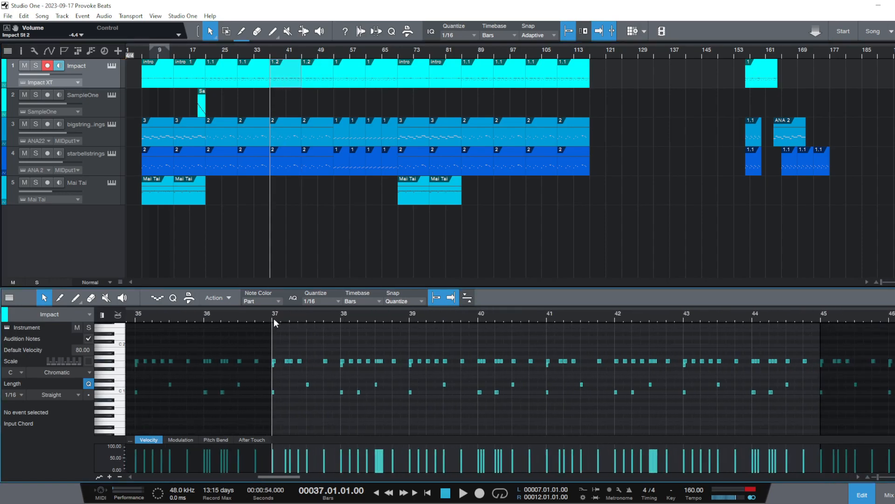
left_click(256, 56)
left_click(238, 57)
key("space")
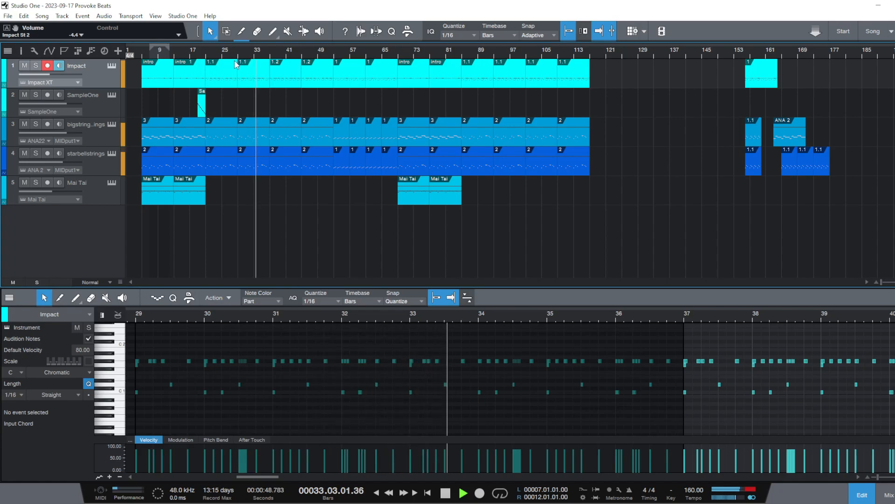
key("space")
In the 1.2 part, add G#1 hi-hats at 37.1.3, 37.3.1, 37.3.3 and 37.4.3, delete the one at 37.1.4, and audition bar 37
scroll(268, 51, "up", 5)
left_click(296, 73)
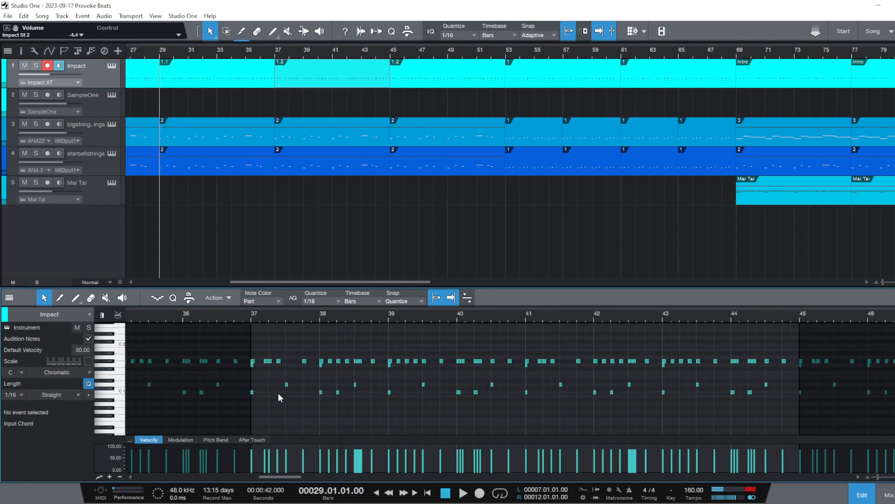
scroll(248, 318, "up", 5)
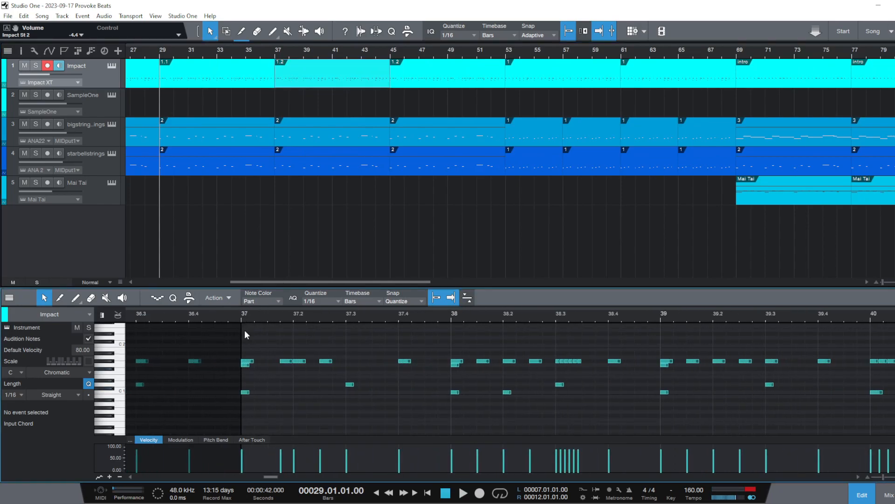
double_click(269, 360)
double_click(284, 361)
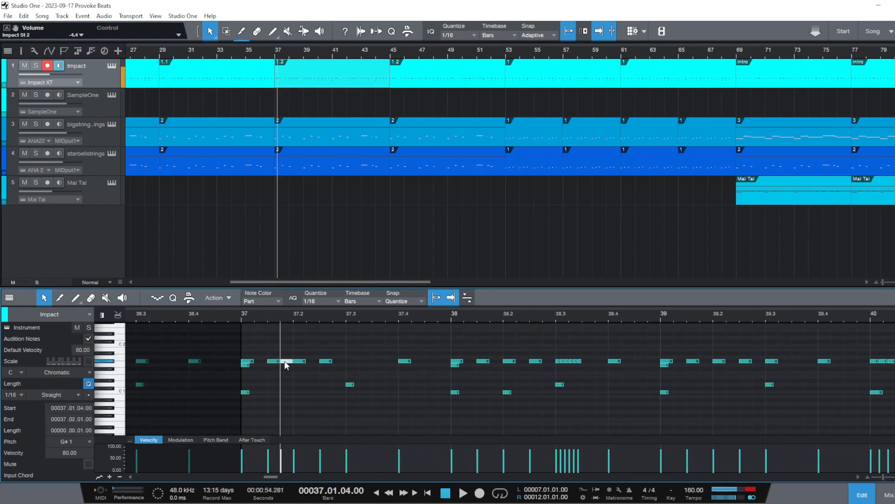
double_click(352, 361)
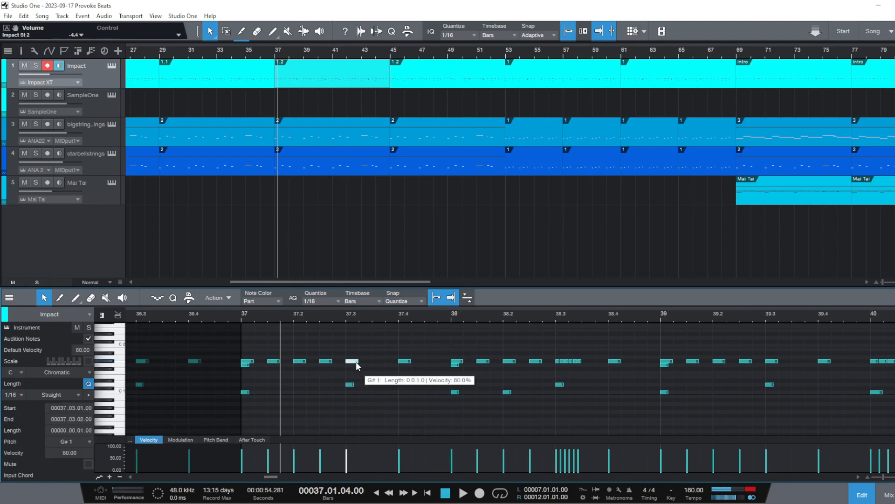
double_click(378, 361)
double_click(431, 360)
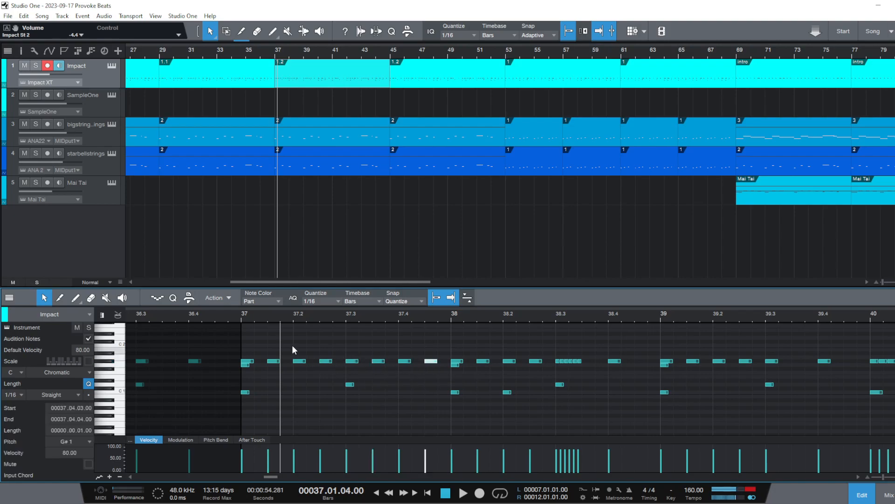
key("space")
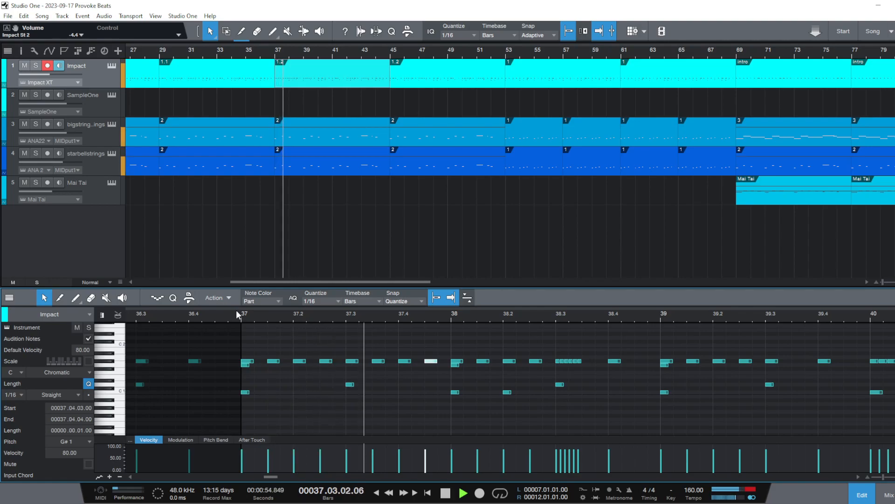
key("space")
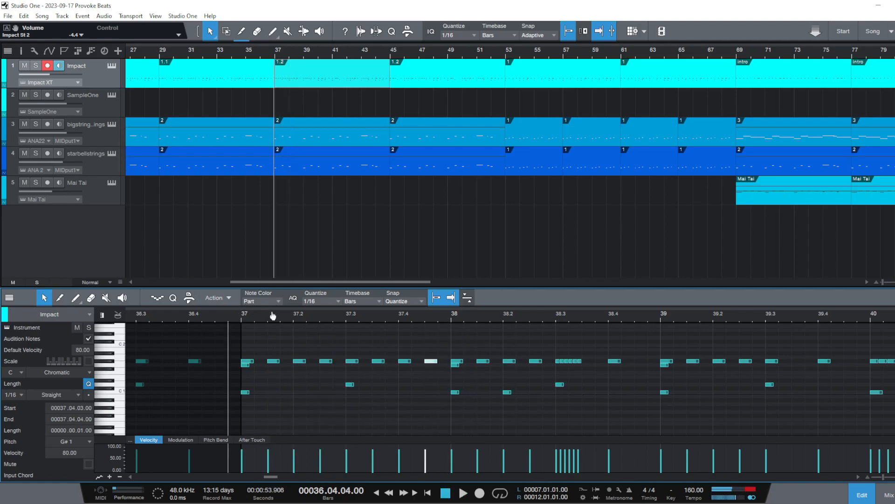
left_click_drag(270, 321, 279, 314)
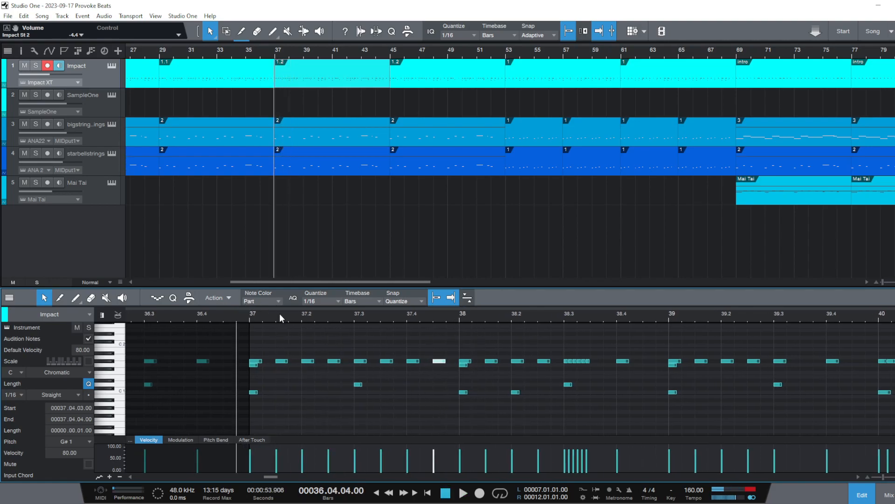
Try filling the first half of bar 37 with continuous sixteenth G#1 hi-hats and play it back
left_click_drag(281, 362, 274, 362, "alt")
left_click(283, 362)
double_click(296, 362)
double_click(322, 361)
left_click(355, 363)
left_click_drag(355, 362, 348, 364, "alt")
left_click(249, 315)
key("space")
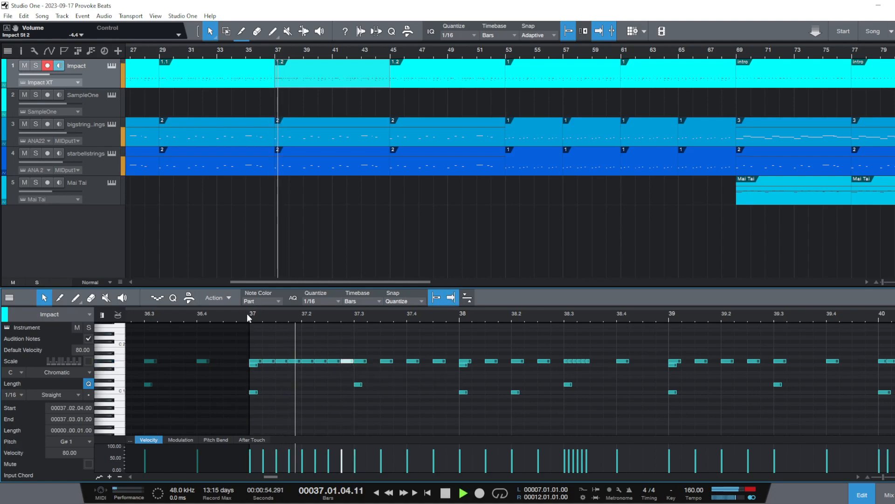
key("space")
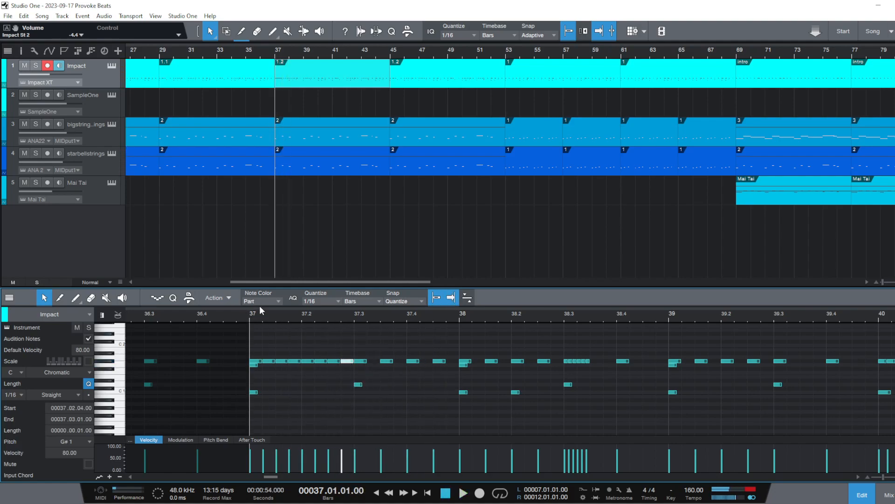
Undo the extra sixteenth hi-hat notes in the first half of bar 37
key("ctrl+z")
key("ctrl+z")
key("ctrl+z")
key("ctrl+z")
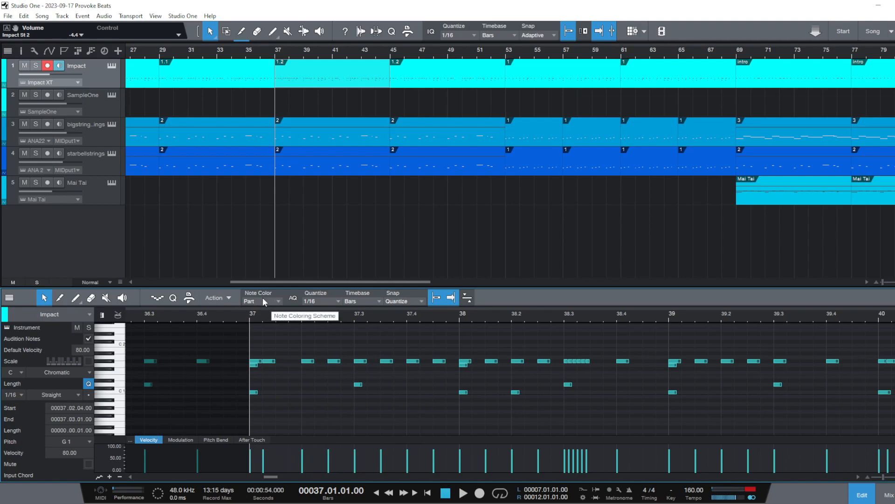
Play back the hi-hats at the start of the 1.2 part around bar 37
key("space")
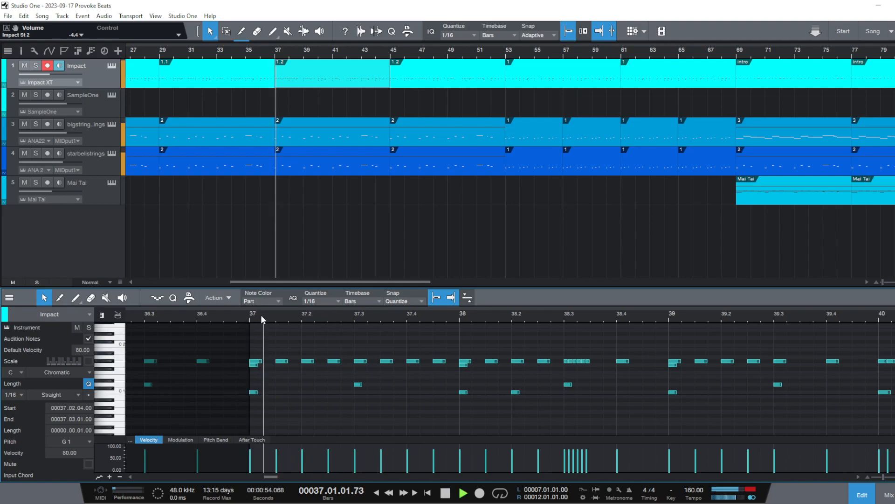
key("space")
left_click_drag(295, 316, 245, 326)
left_click(192, 317)
key("space")
key("space")
Try moving the 37.1.3 hi-hat note to A#1 and then F#1, auditioning neighbouring drum sounds and the result
mouse_move(239, 361)
left_mouse_down()
mouse_move(243, 350)
mouse_move(234, 359)
left_mouse_up()
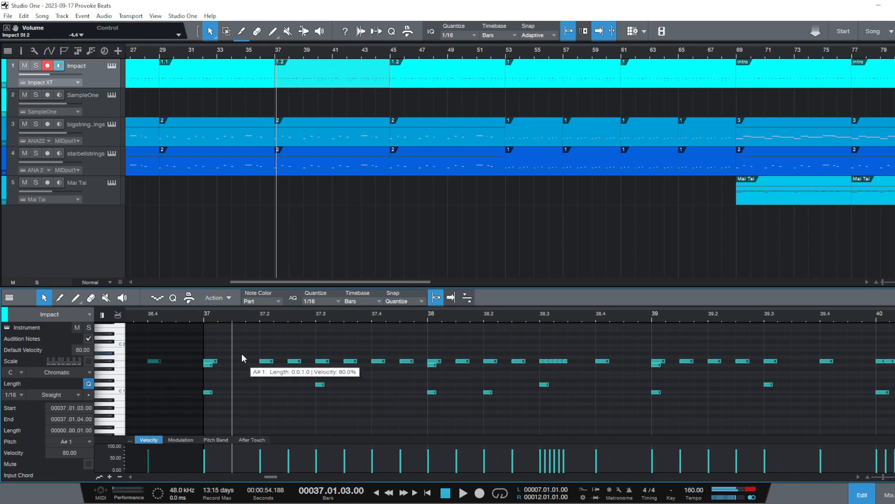
left_click(242, 353)
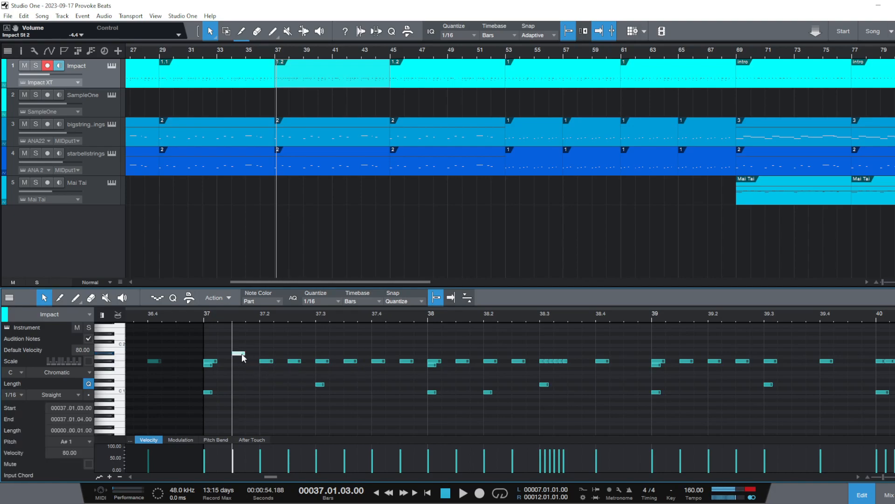
left_click(116, 366)
left_click(109, 383)
left_click(111, 370)
left_click_drag(238, 355, 237, 369)
left_click(192, 315)
key("space")
Move the F#1 note to G#1 at 37.1.4, add G#1 hi-hats at 37.2.2 and 37.2.4, and audition bar 37
key("space")
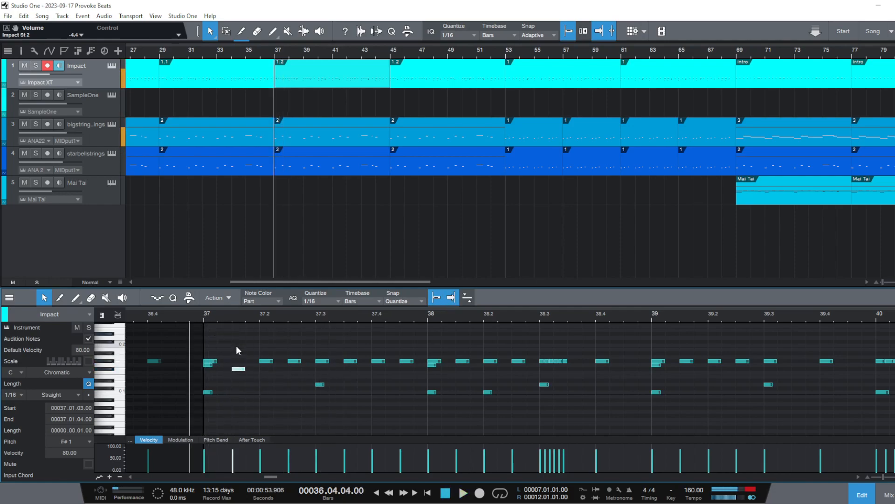
left_click_drag(240, 372, 247, 362)
key("space")
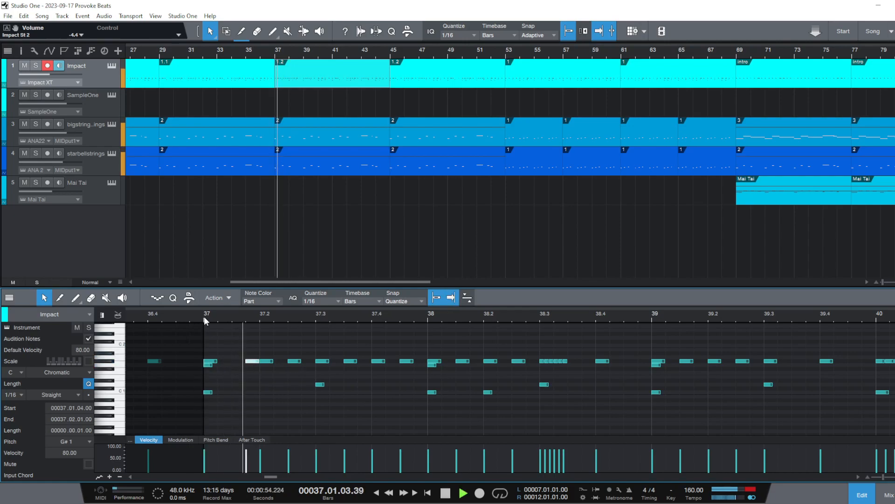
key("space")
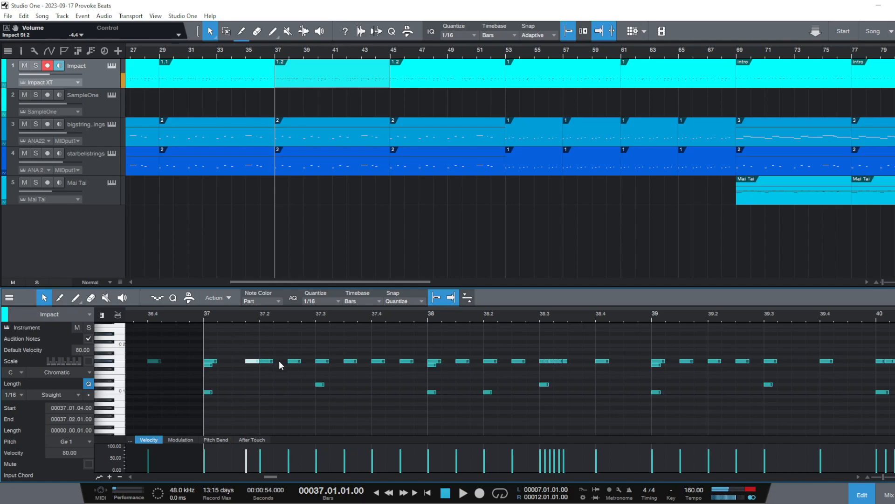
double_click(279, 360)
double_click(309, 362)
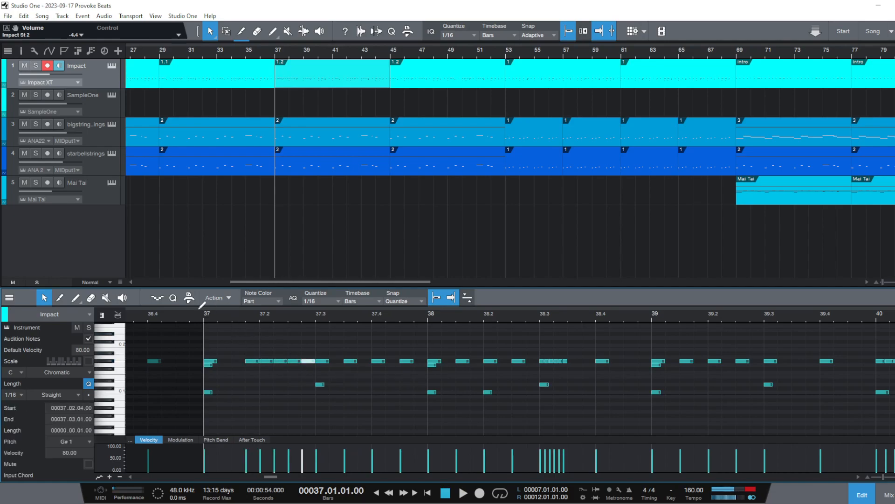
key("space")
key("space")
left_click_drag(327, 53, 349, 48)
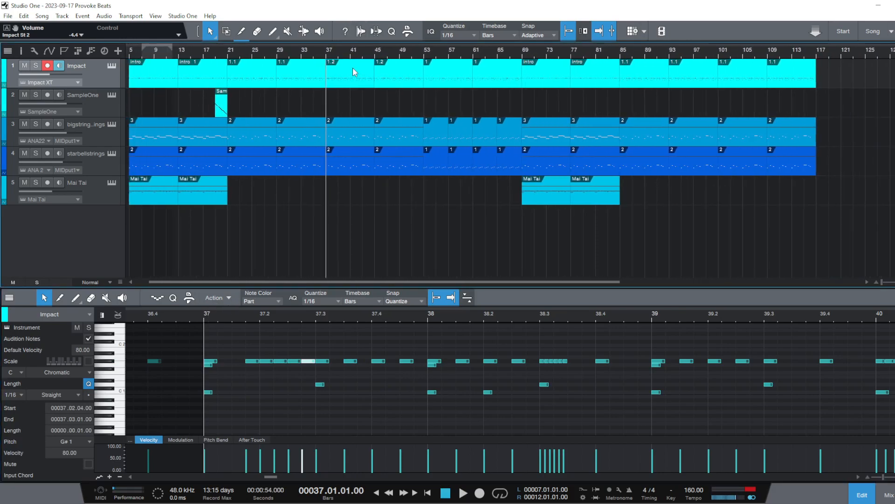
right_click(350, 67)
left_click(379, 174)
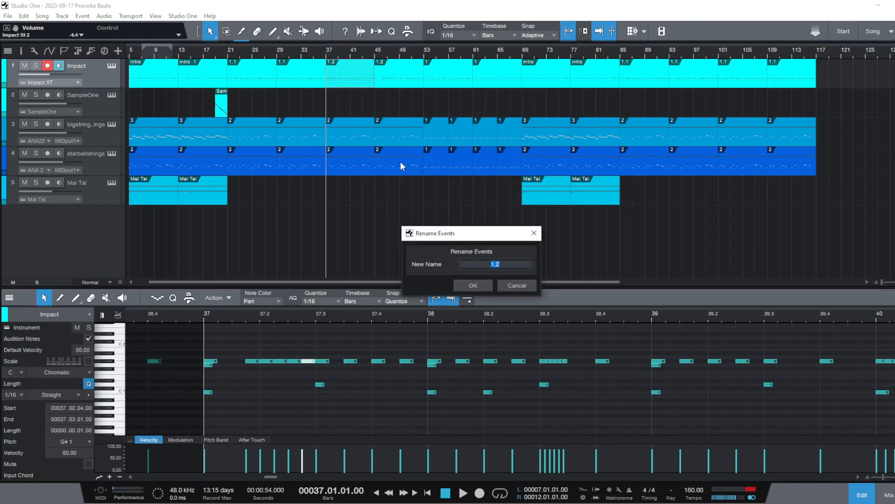
left_click(508, 288)
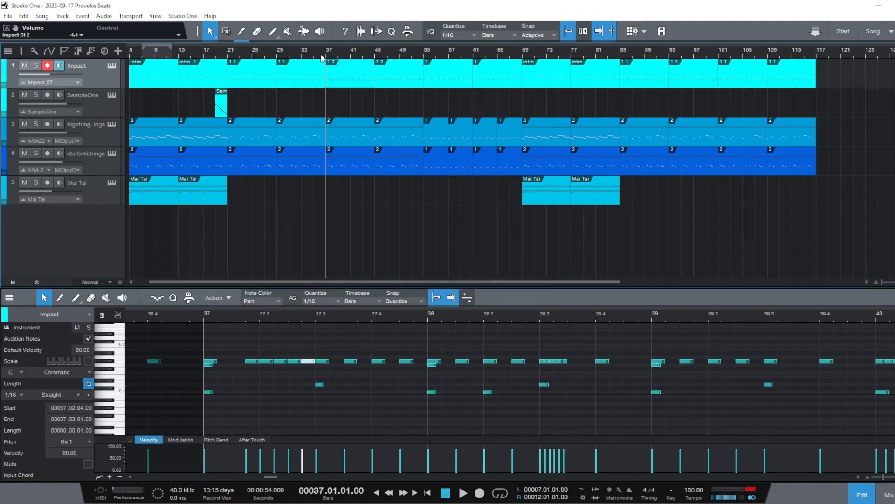
Delete the edited 1.2 Impact part at bar 37 and move the 1.2 part from bar 45 into its place
right_click(348, 80)
left_click(406, 150)
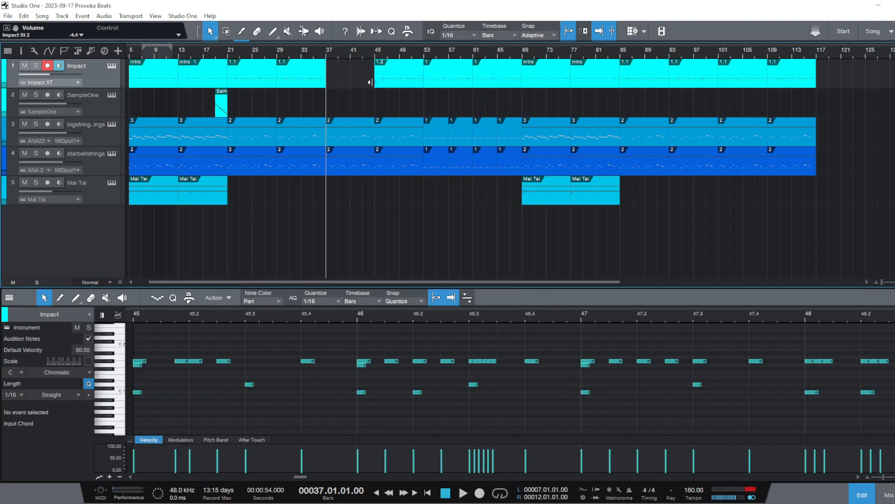
left_click_drag(342, 83, 343, 83)
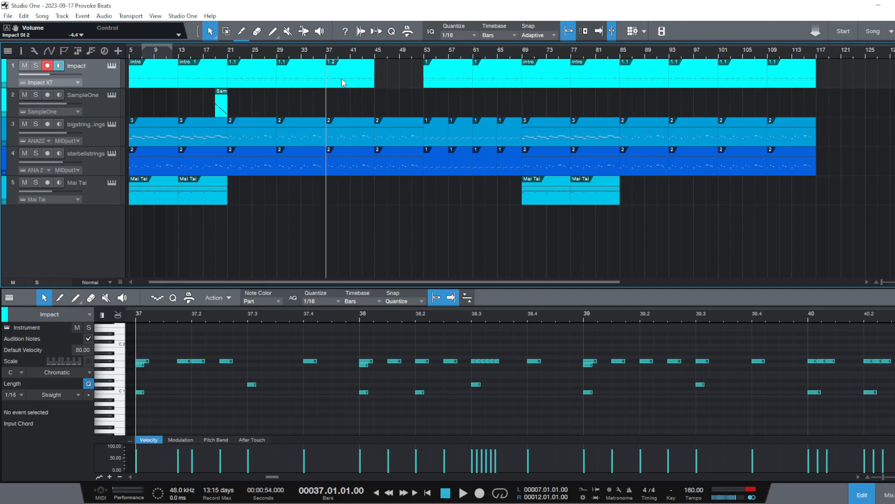
Audition the transition from the 1.1 part into the moved 1.2 drum part at bar 37
key("f")
key("space")
key("space")
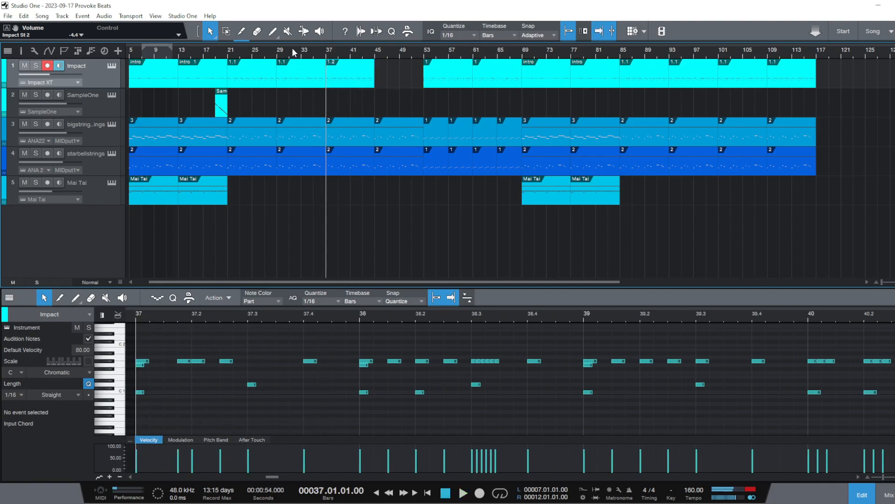
left_click(294, 54)
key("space")
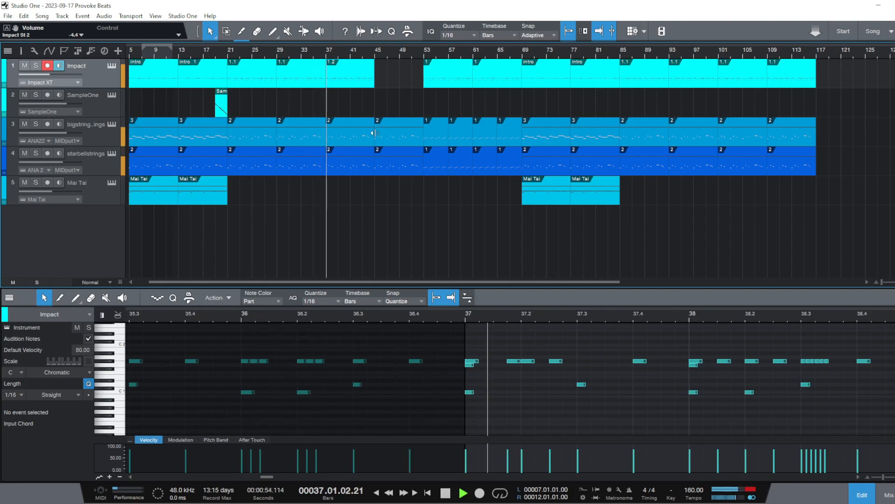
key("space")
Delete the drum, bigstrings and starbellstrings events between bars 37 and 53
left_click_drag(350, 88, 413, 91)
left_click_drag(422, 212, 333, 42)
right_click(355, 78)
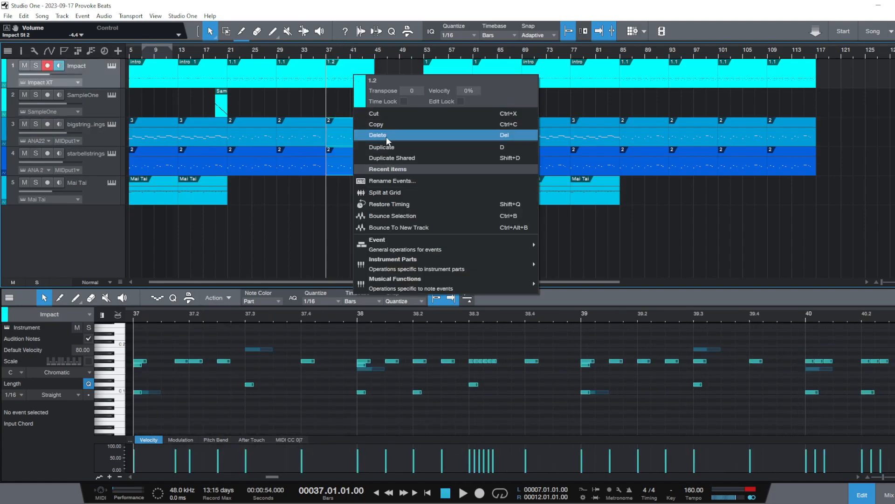
left_click(373, 123)
Move all events from bar 53 onward on every track back to bar 37, closing the gap
left_click_drag(373, 59, 837, 201)
left_click_drag(439, 71, 343, 72)
left_click(373, 188)
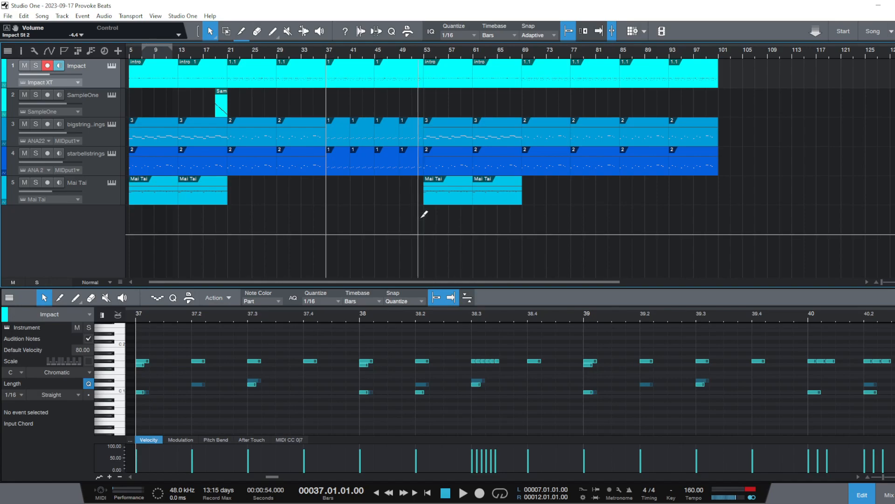
Play the shortened arrangement from bar 19 into the section at bar 37, with recording disarmed on the Impact track
left_click(211, 58)
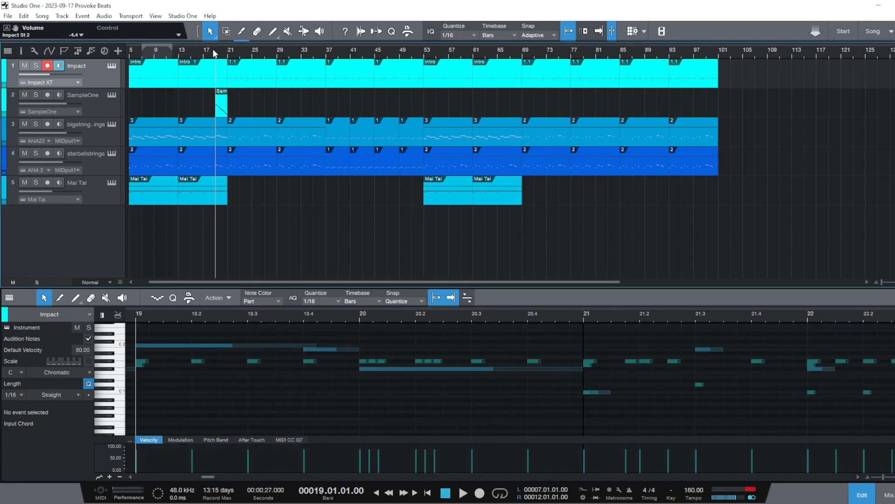
key("space")
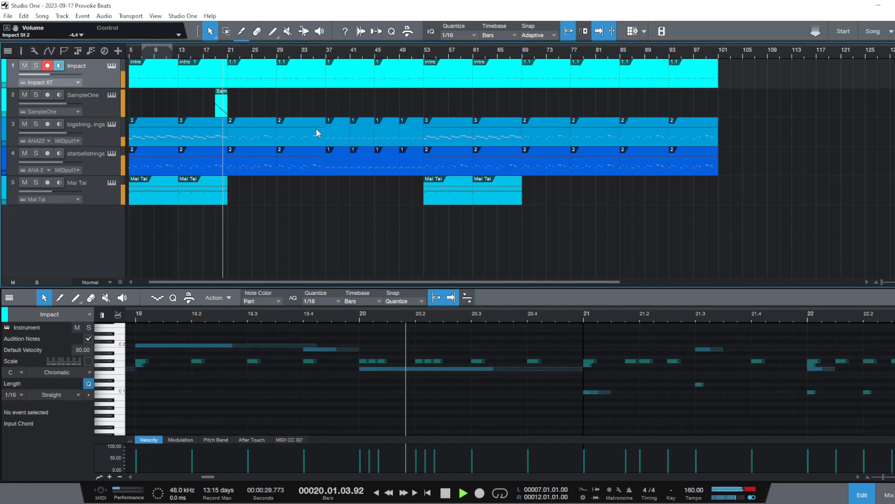
left_click(47, 66)
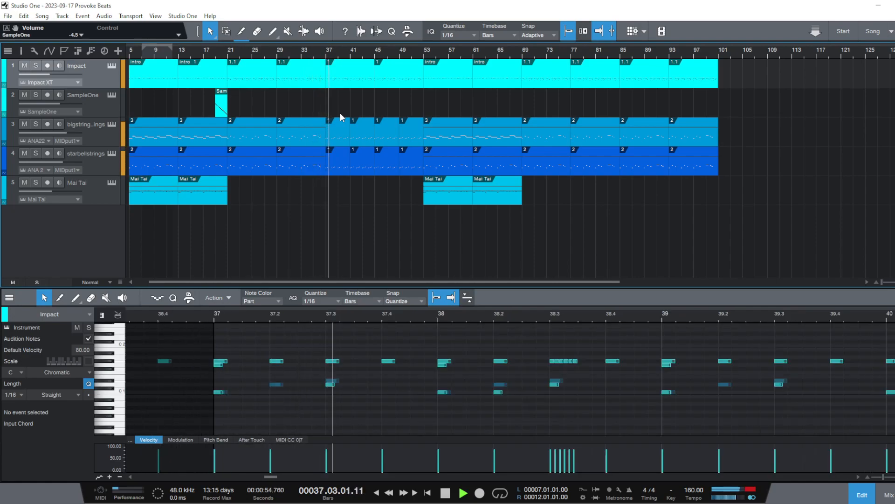
key("space")
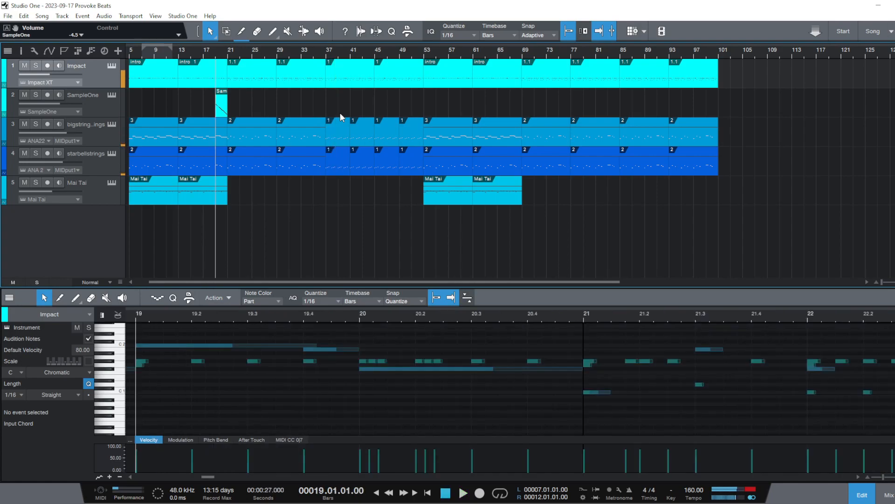
Audition the section at bar 37 and examine the notes of its Impact drum part
left_click(325, 56)
key("space")
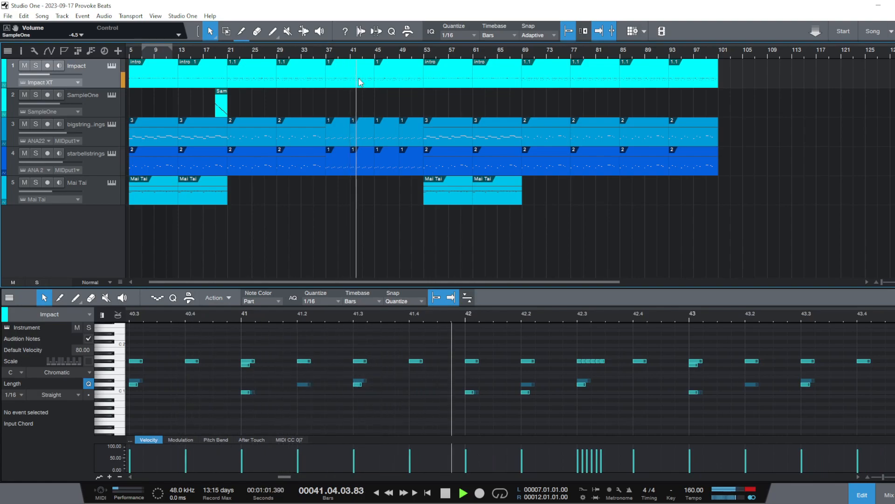
key("space")
left_click(344, 83)
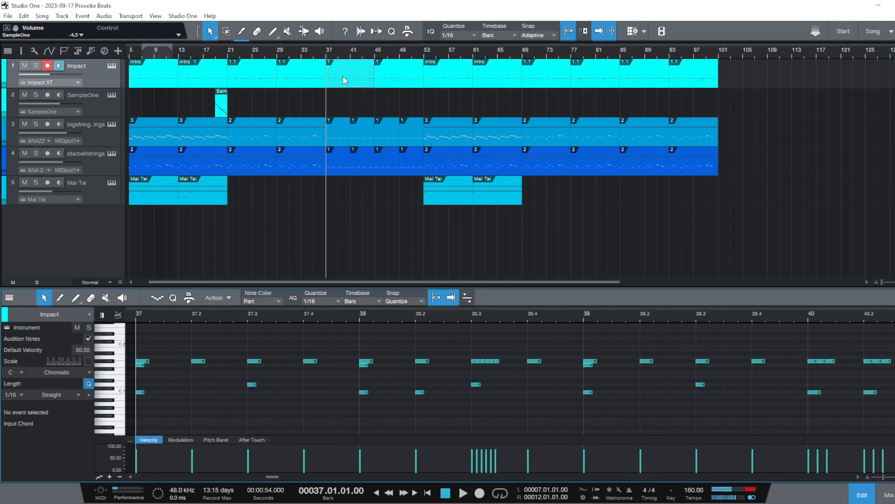
scroll(322, 60, "up", 5)
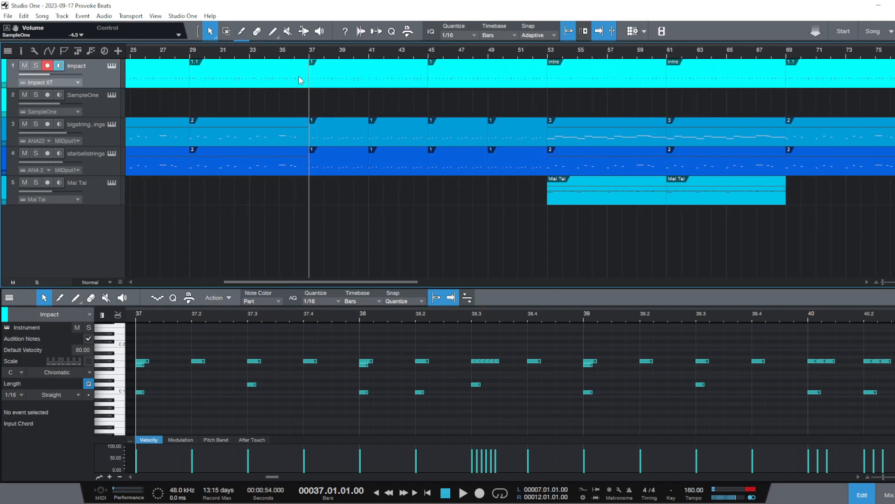
key("space")
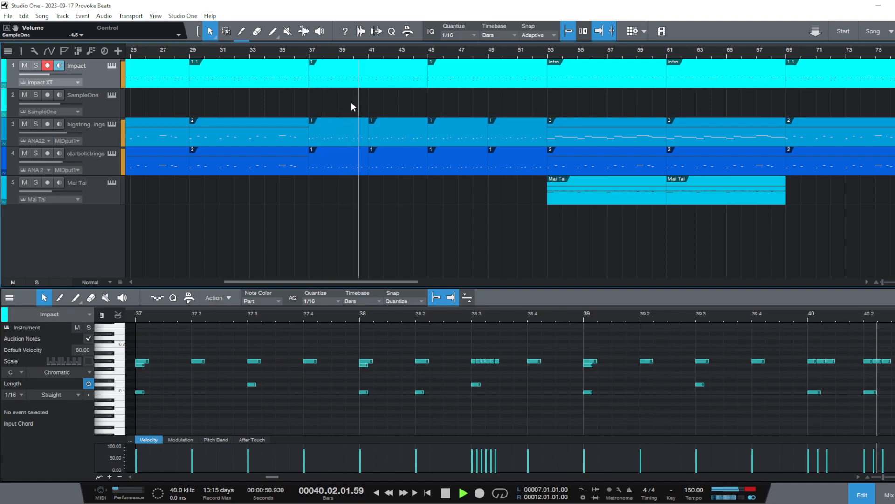
key("space")
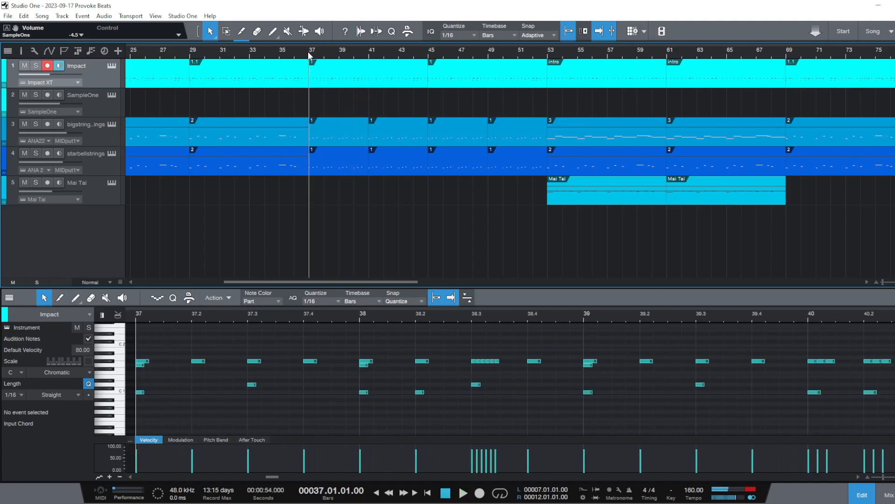
Compare the section at bar 37 with the intro at bar 53 by switching playback between them
left_click_drag(311, 55, 402, 29)
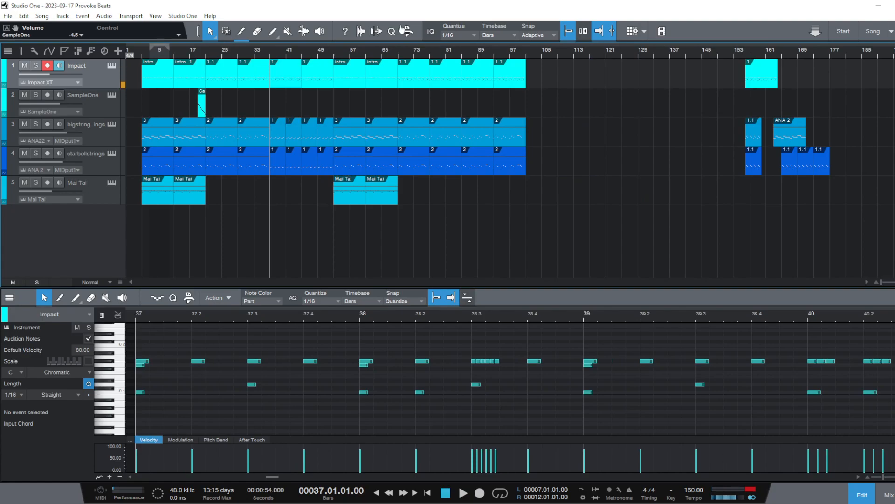
left_click(334, 52)
key("space")
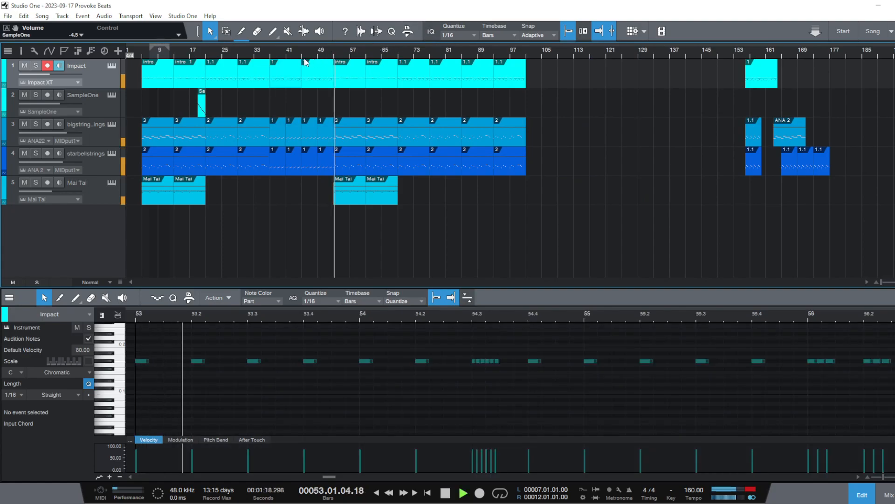
left_click(261, 59)
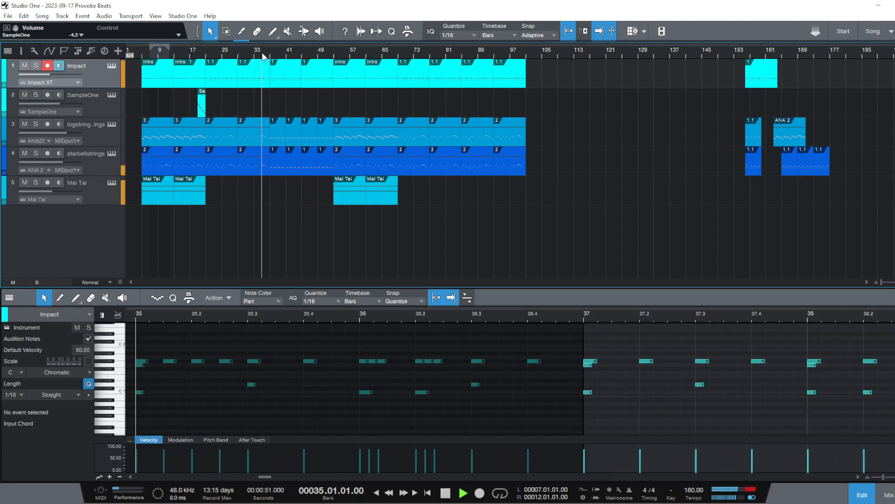
left_click(334, 53)
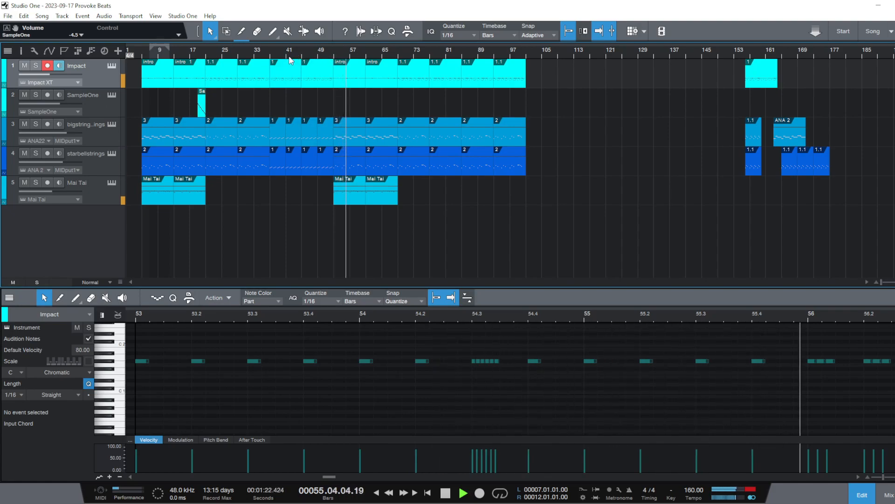
left_click(270, 51)
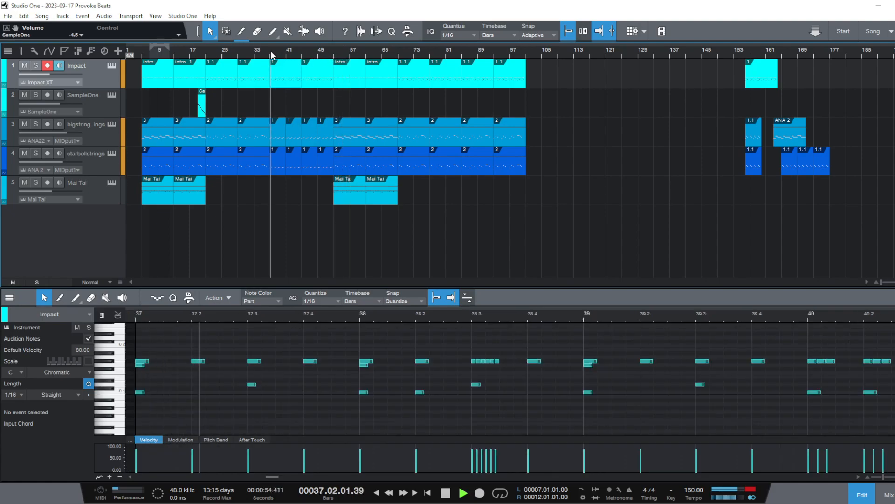
left_click(267, 51)
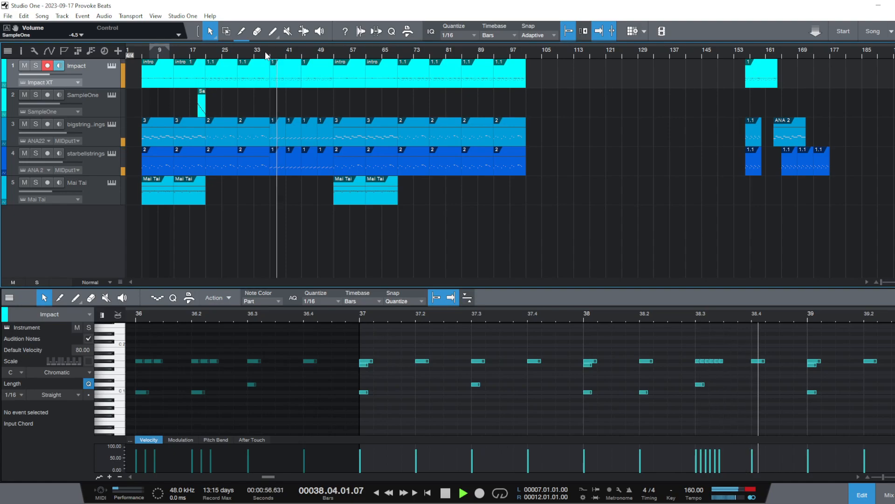
left_click(335, 53)
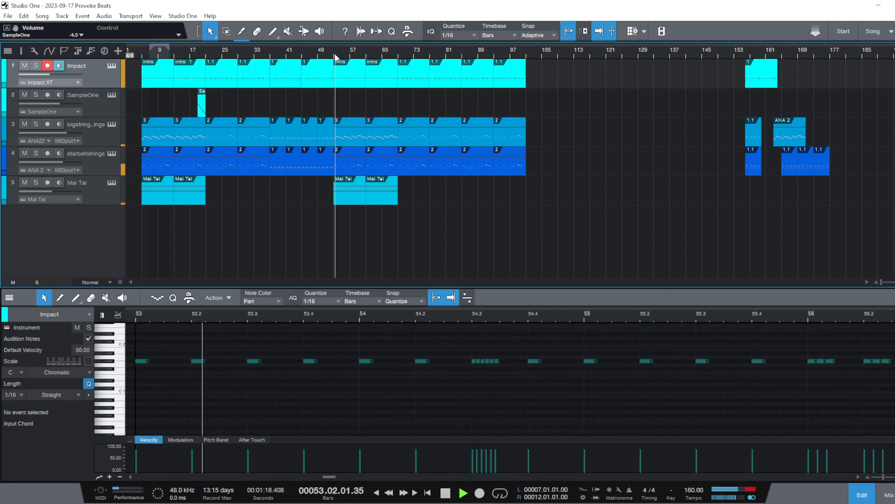
key("space")
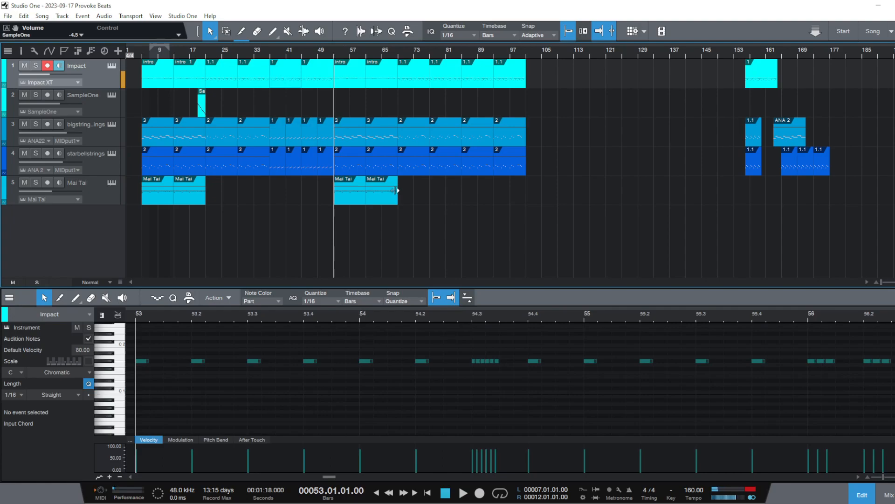
Listen from just before bar 37, then jump ahead to check the transition into the intro at bar 53
left_click(263, 55)
key("space")
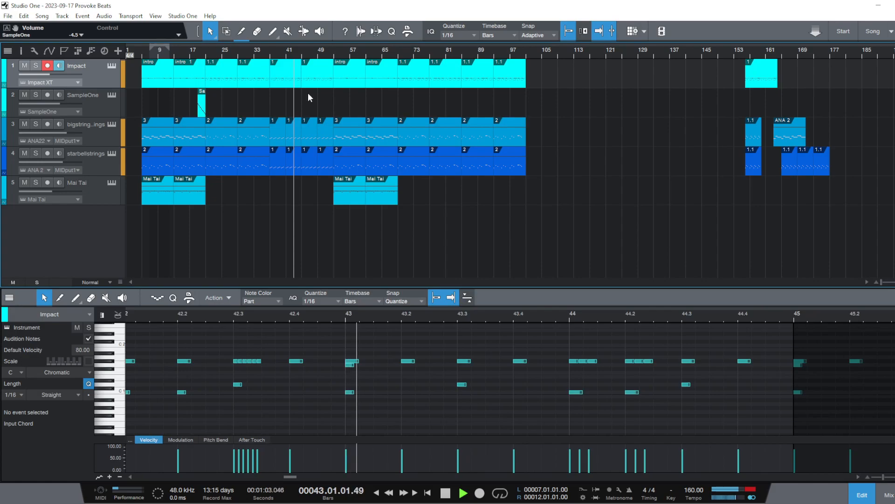
left_click(329, 56)
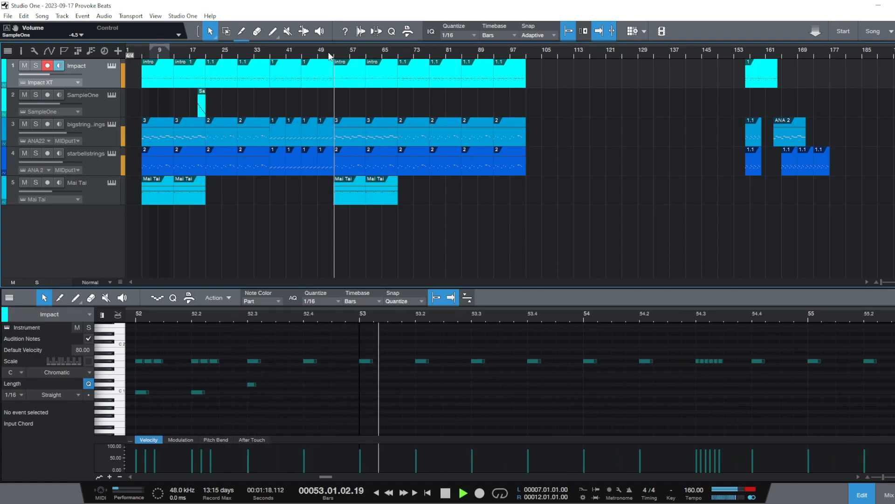
Move the 16-bar section at bar 37 on the Impact and both string tracks to bar 85, ahead of the final section
key("space")
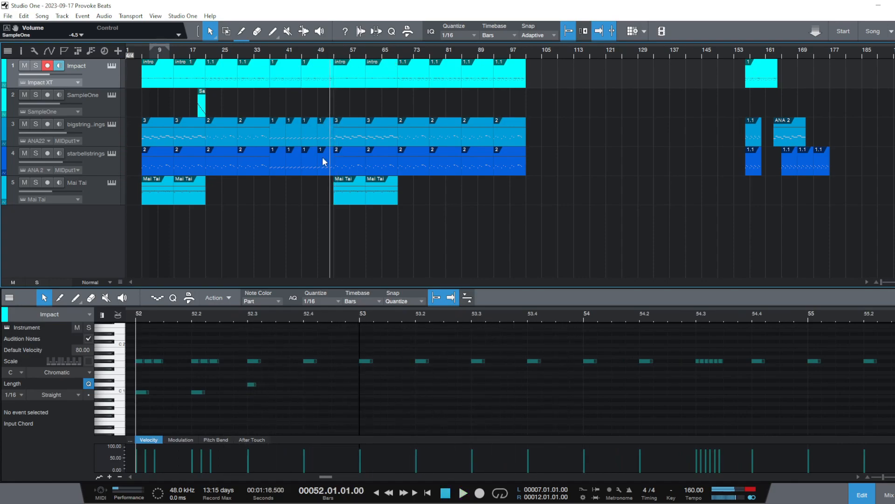
left_click_drag(329, 162, 542, 76)
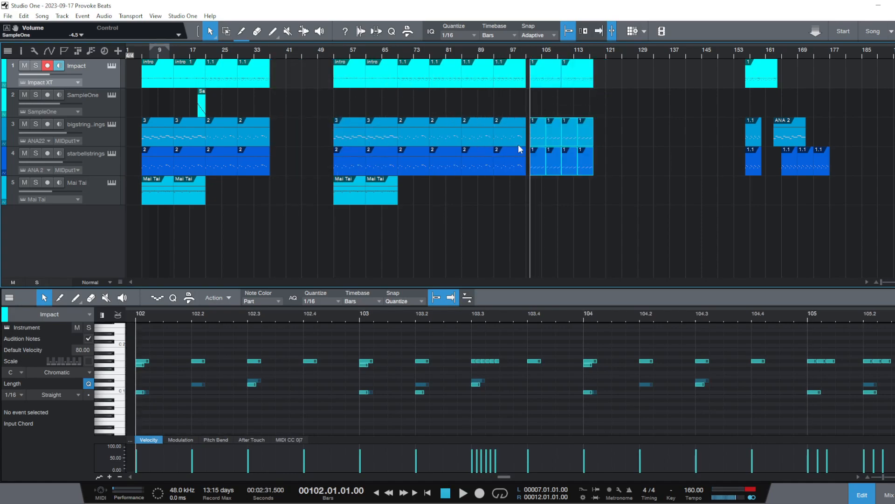
left_click_drag(521, 205, 479, 66)
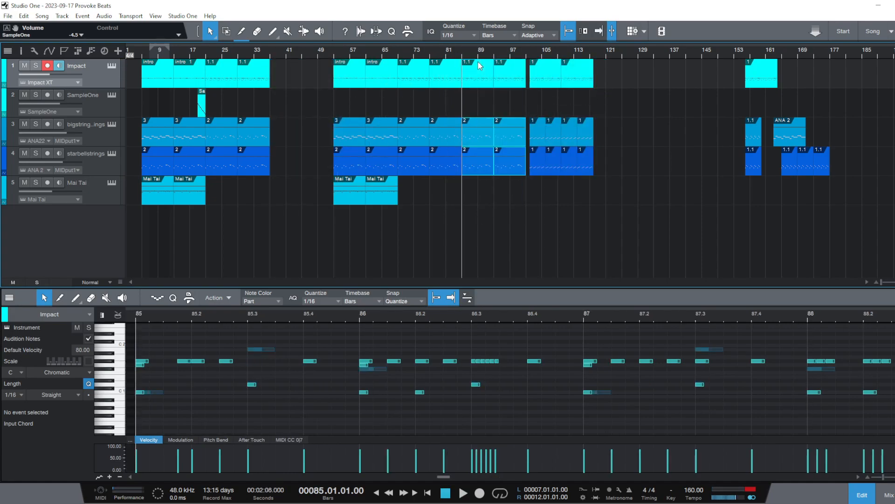
right_click(483, 77)
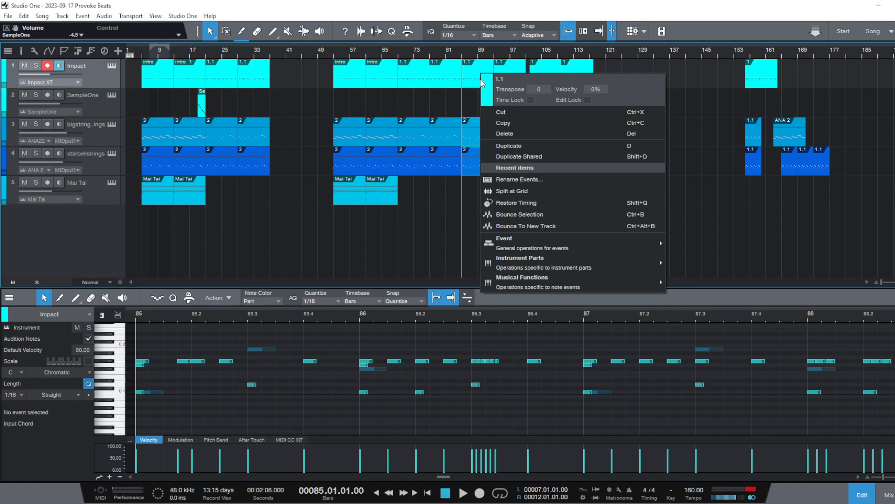
left_click(672, 57)
left_click_drag(482, 74, 611, 77)
left_click_drag(666, 190, 473, 74)
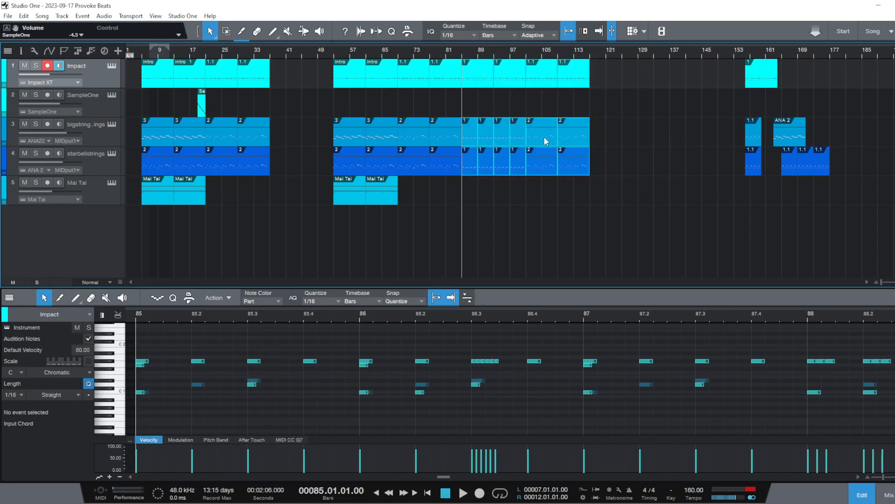
Close the gap by shifting all parts from bar 53 onward back to bar 37, and play from there
left_click_drag(646, 235, 283, 71)
left_click(485, 253)
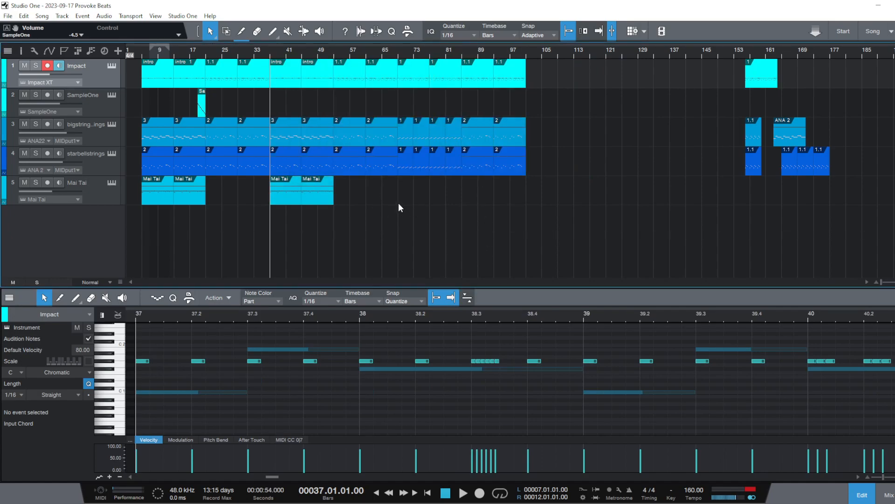
key("space")
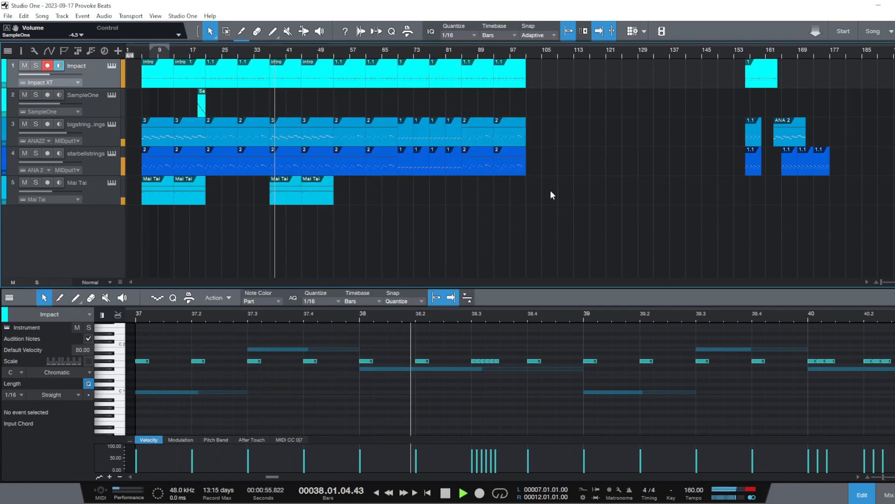
Delete the second half of the middle section from bar 77 on all three tracks and pull the final section back to bar 77
left_click(439, 65)
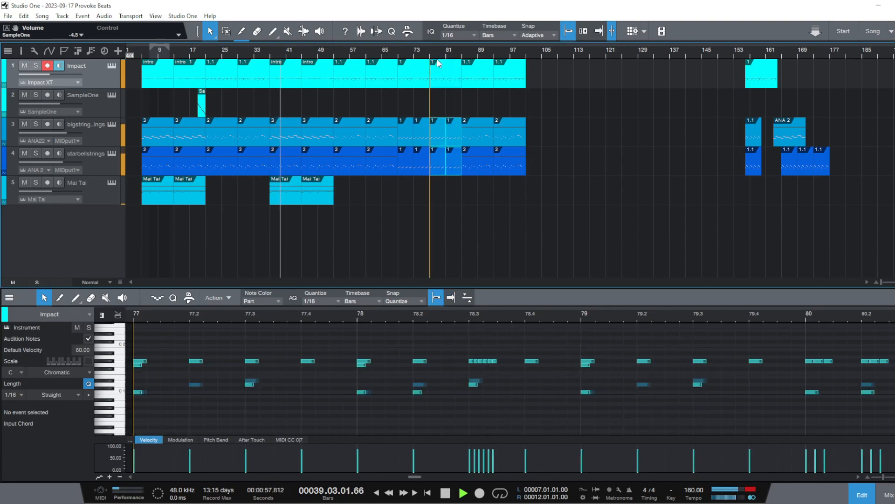
right_click(444, 66)
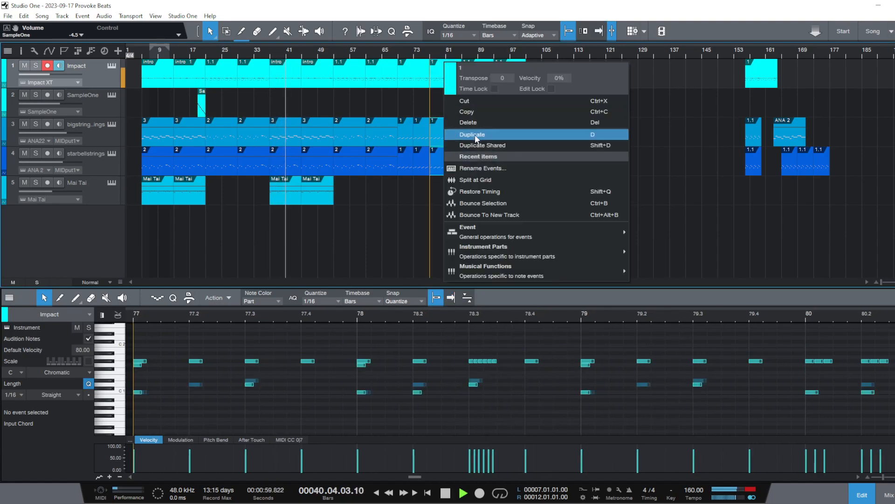
left_click(483, 122)
left_click_drag(570, 191, 467, 85)
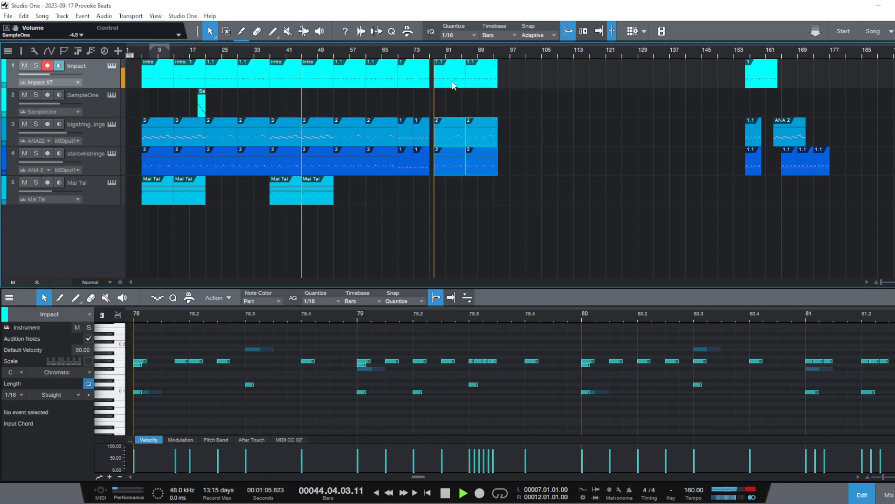
left_click_drag(514, 205, 443, 74)
left_click(529, 179)
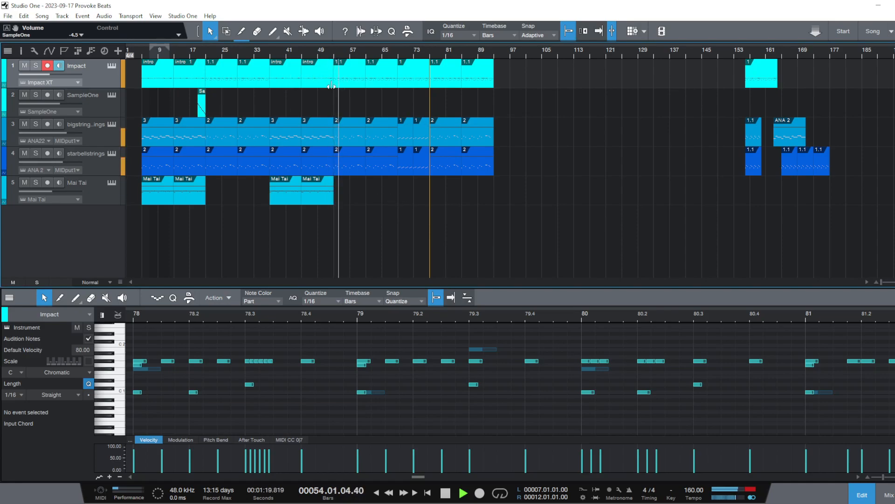
Replace the Impact intro parts at bars 37 and 45 with copies of the spare part near bar 156, parking the intro parts after the song
key("space")
left_click(274, 52)
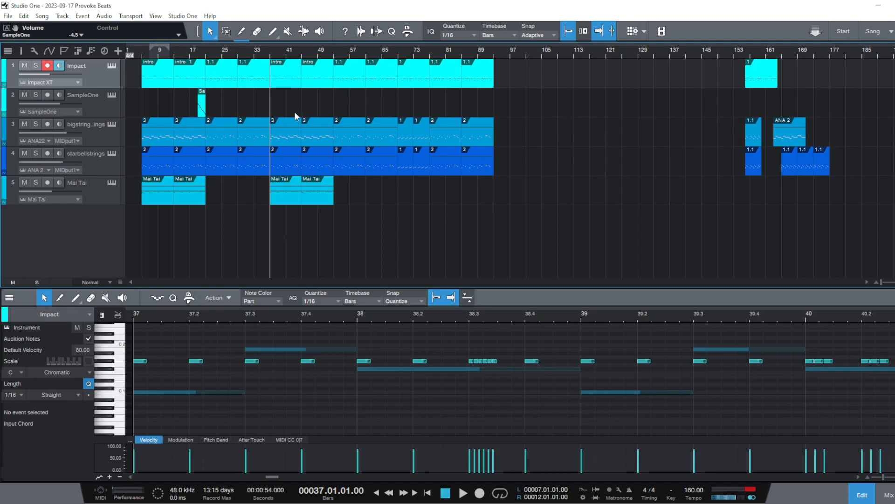
left_click_drag(294, 82, 617, 85)
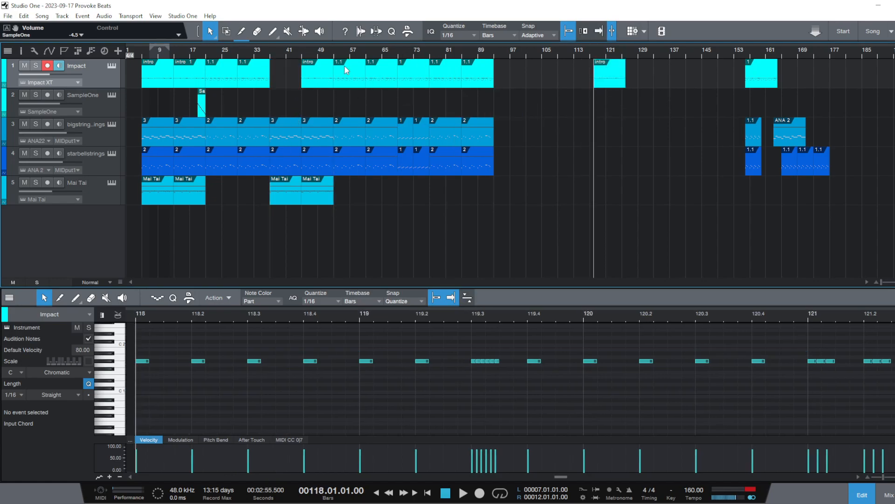
left_click_drag(311, 79, 539, 74)
mouse_move(777, 74)
left_mouse_down()
mouse_move(374, 72)
mouse_move(787, 82)
mouse_move(780, 84)
left_mouse_up()
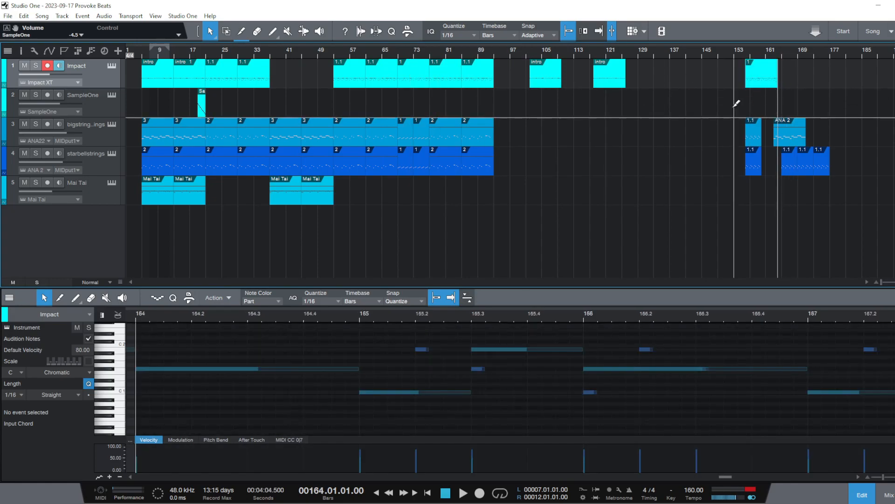
left_click_drag(764, 80, 290, 87)
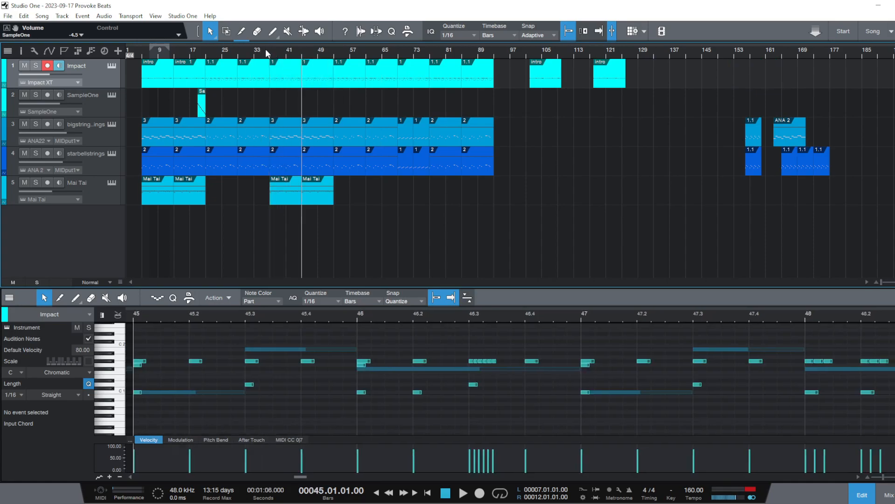
Audition the transition into bar 37 with the replaced drum parts, starting again from a few bars earlier
left_click(266, 50)
key("space")
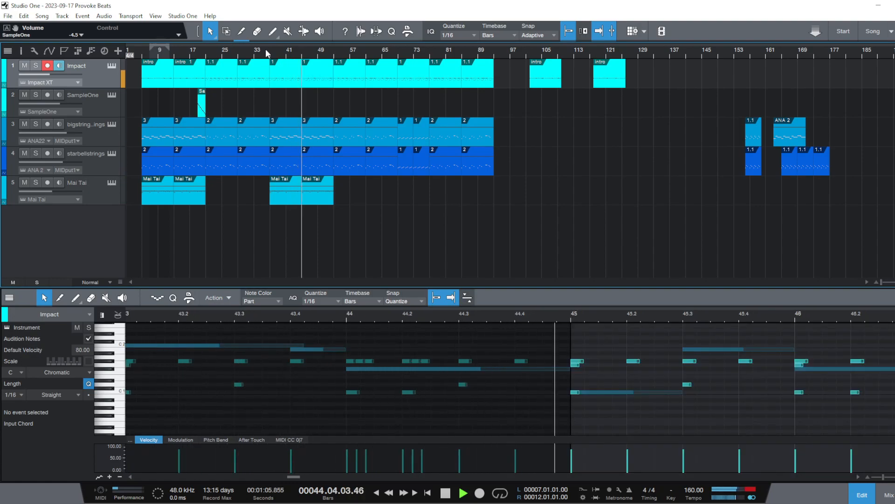
key("space")
left_click(254, 53)
key("space")
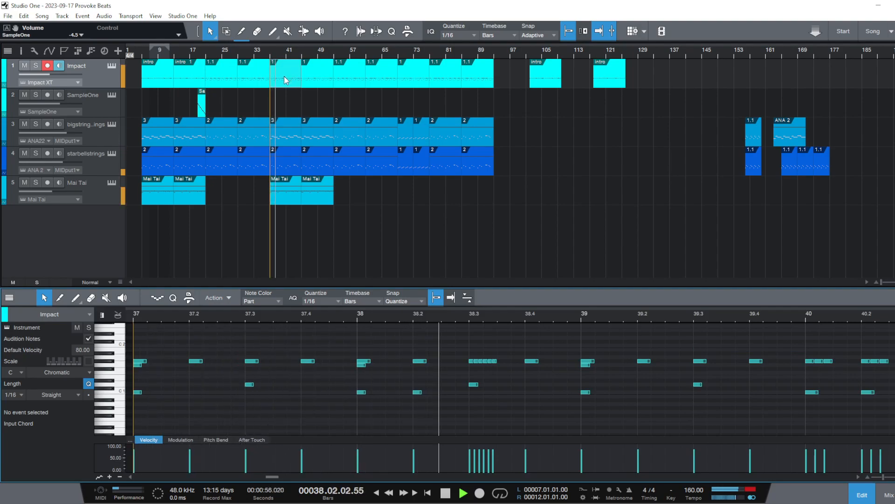
key("space")
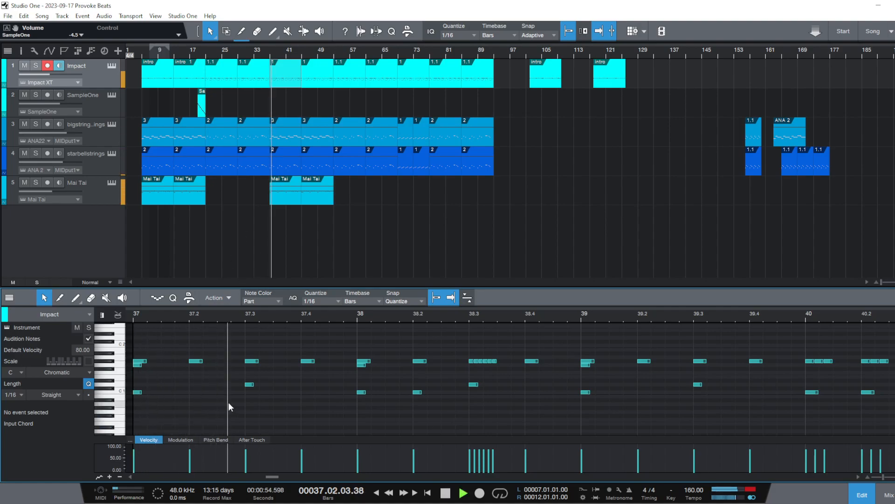
key("space")
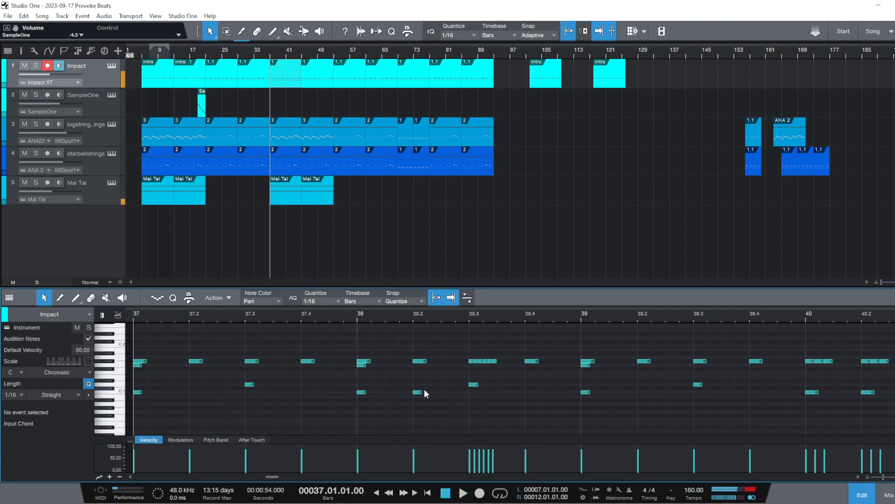
Add a 1/16 kick note on C 1 at 38.02.03 in the Impact part and listen to it from bar 37
left_click(449, 392)
key("space")
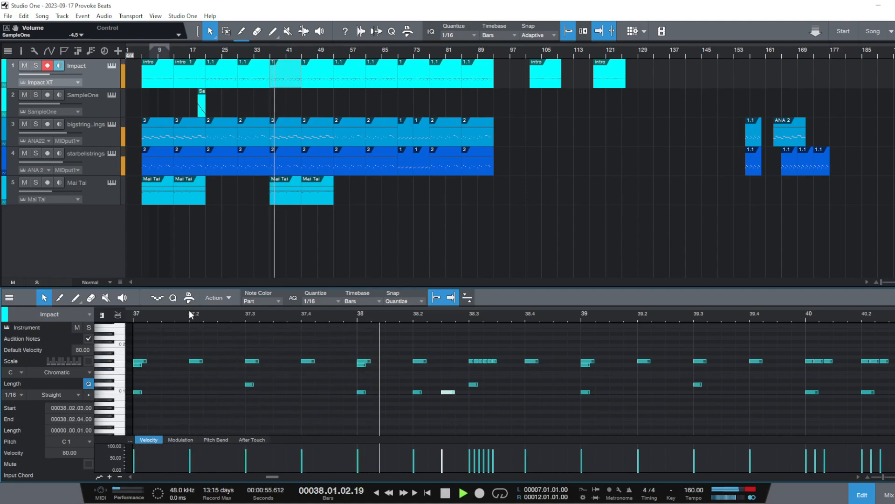
key("space")
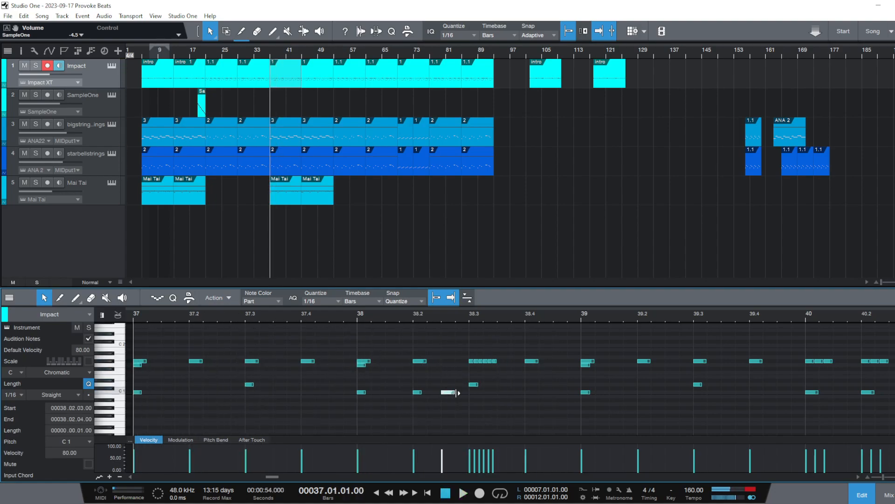
mouse_move(456, 393)
left_mouse_down()
mouse_move(448, 393)
mouse_move(457, 394)
left_mouse_up()
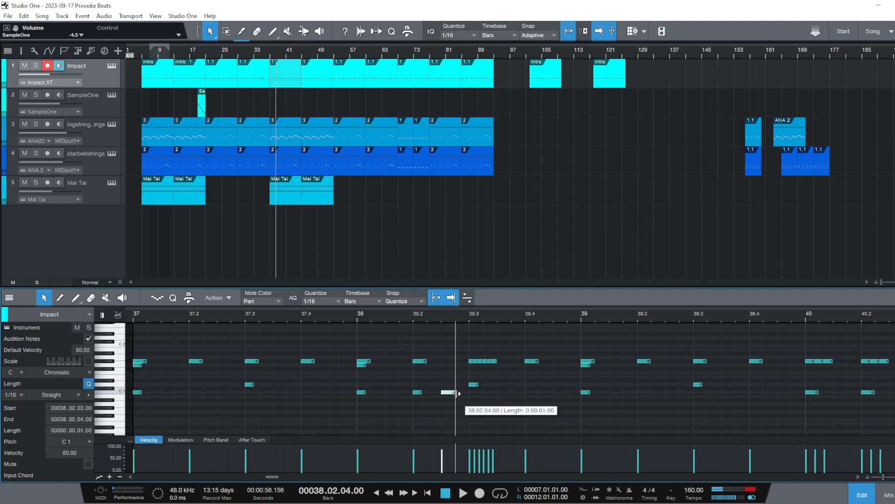
left_click(130, 315)
key("space")
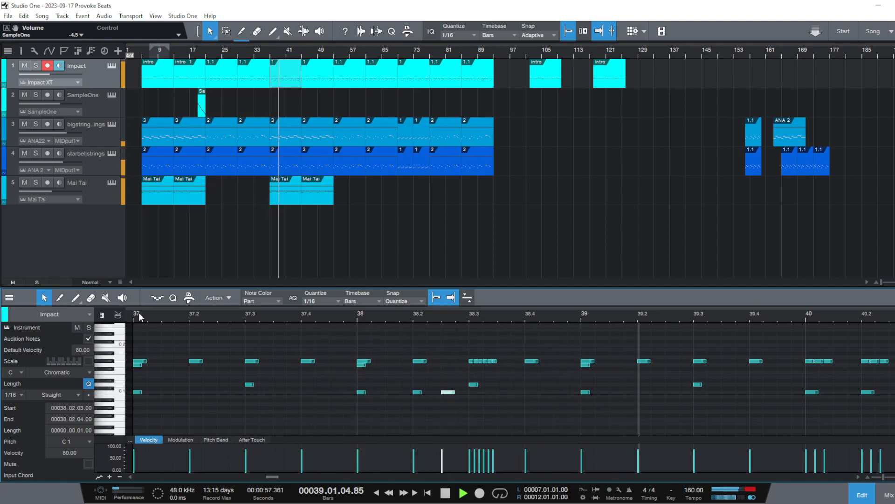
key("space")
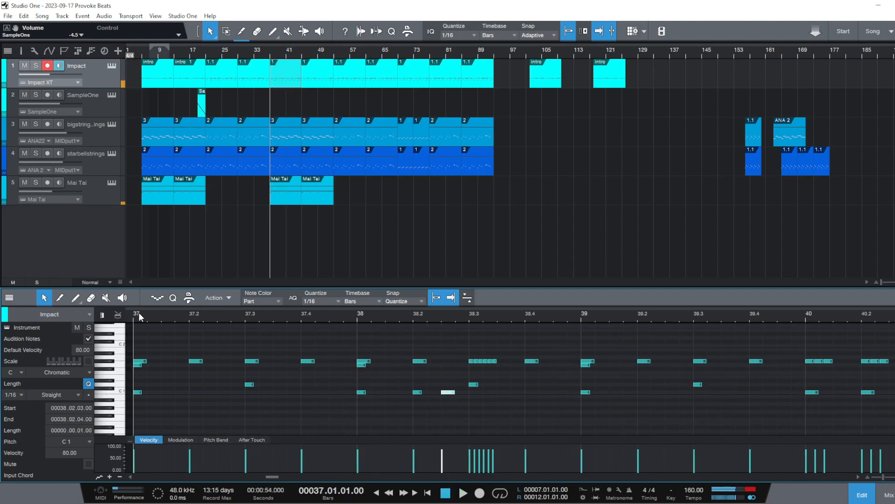
Set the note quantize to 1/32 and add two back-to-back 1/32 kick notes on C 1 starting at 40.01.03
left_click_drag(839, 390, 848, 393)
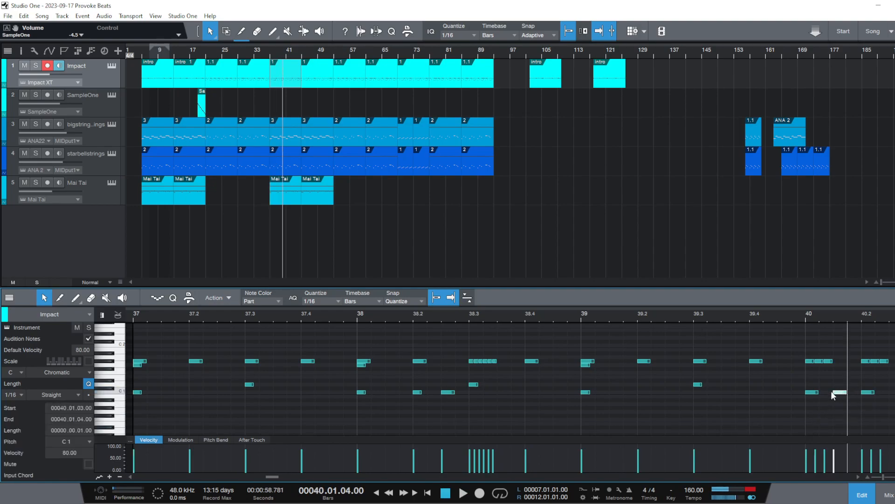
left_click(319, 302)
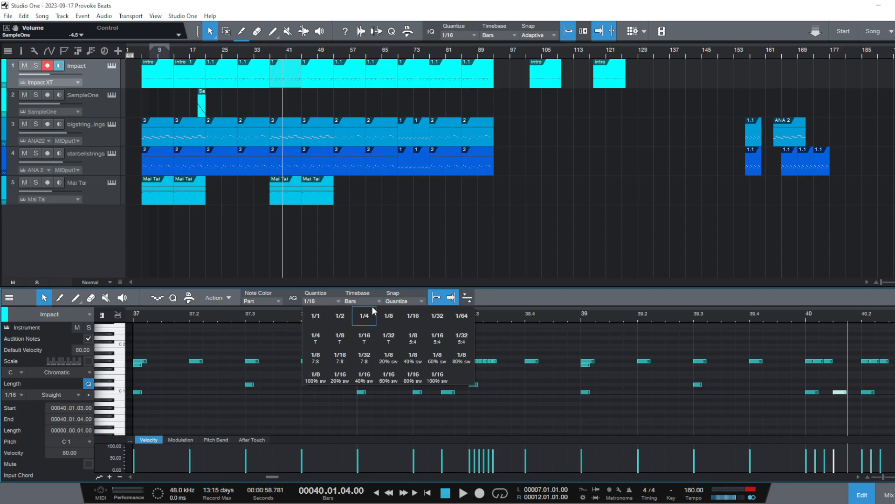
left_click(415, 317)
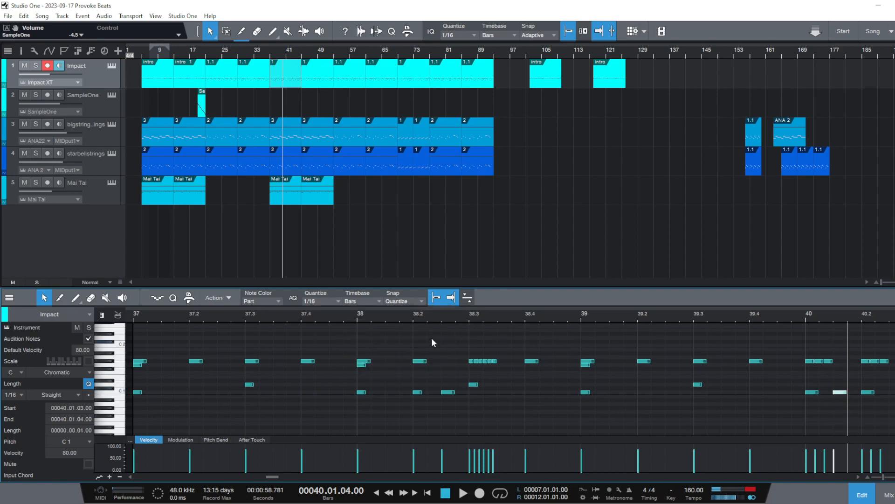
left_click(333, 301)
left_click(443, 319)
left_click_drag(847, 394, 839, 393)
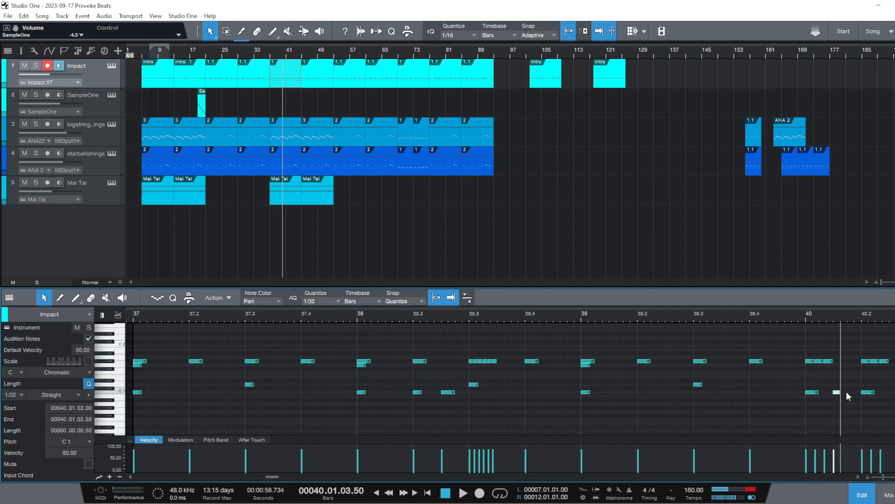
key("ctrl+d")
Play the edited drum part from bar 37 to hear the added kick notes
left_click(133, 313)
key("space")
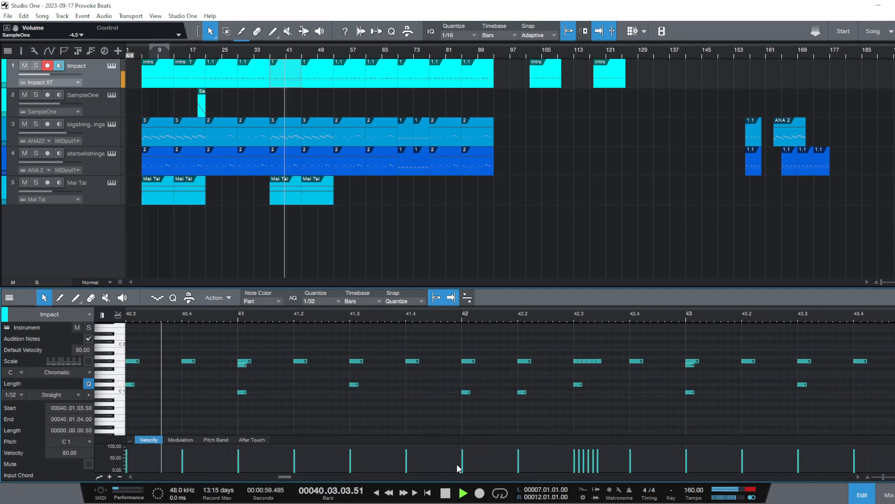
key("space")
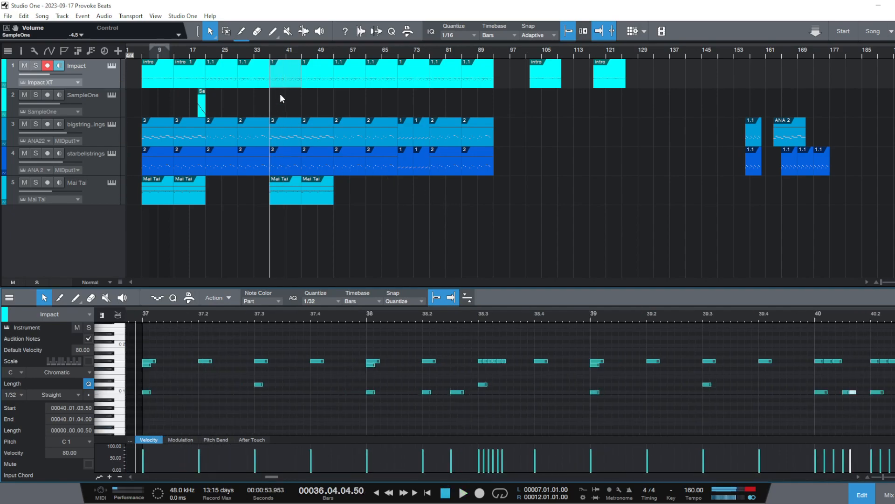
Replace the edited Impact part at bar 37 with the unedited part from bar 45, and duplicate it back to bar 45
right_click(298, 77)
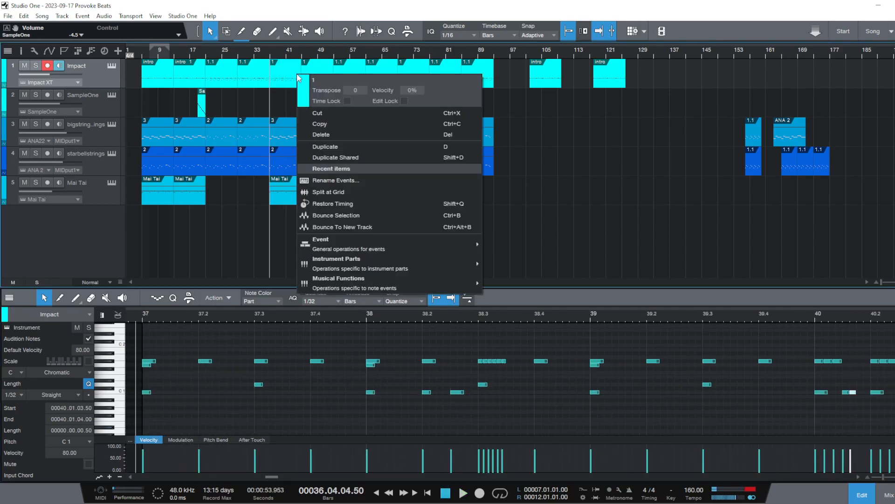
left_click(327, 135)
left_click_drag(290, 77, 286, 78)
key("d")
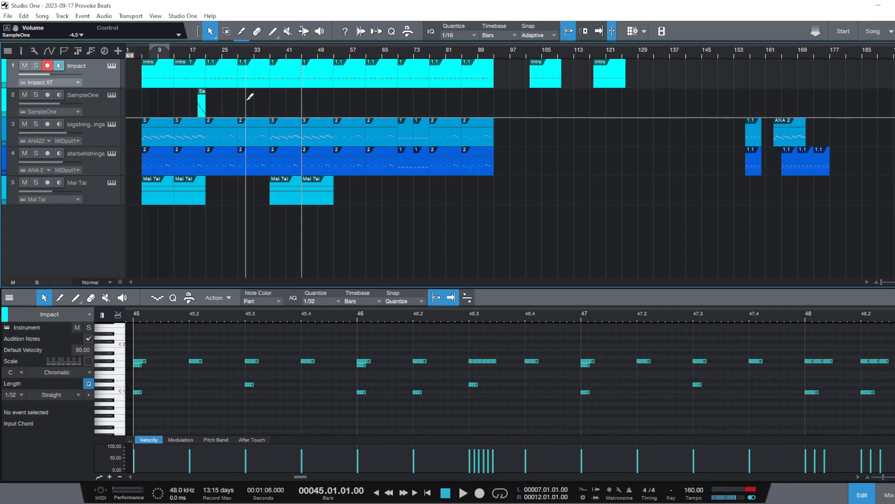
Play the arrangement from its start at bar 5 with recording disarmed on the Impact track, then jump ahead to bar 65
left_click(144, 58)
key("space")
left_click(48, 67)
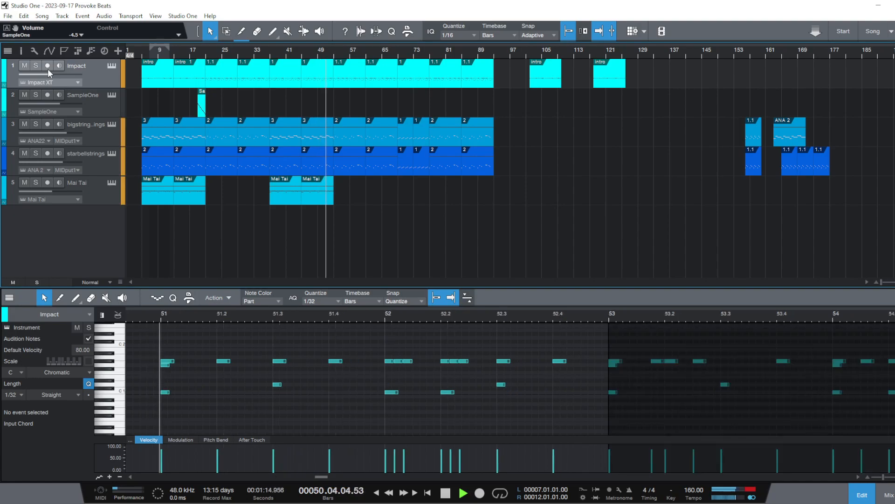
left_click(382, 52)
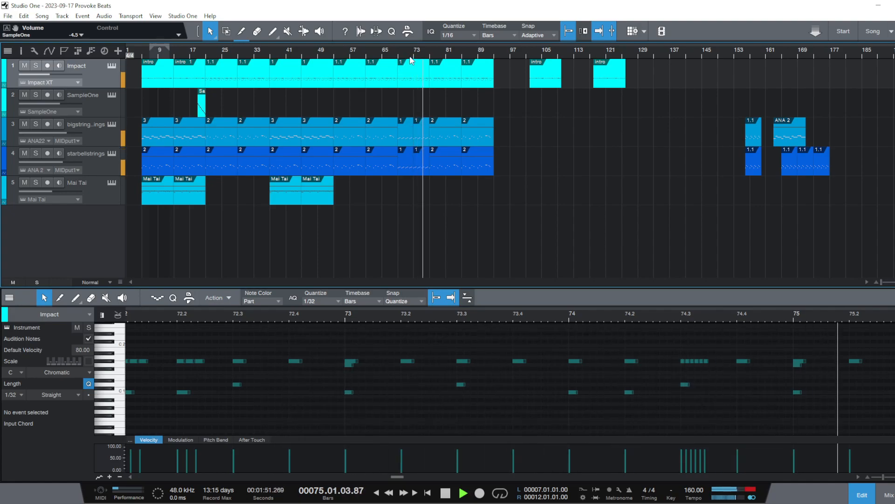
Stop playback and delete the G# 1 note at 69.04.01 in the Impact part starting at bar 69
key("space")
left_click_drag(410, 54, 372, 78)
left_click(373, 81)
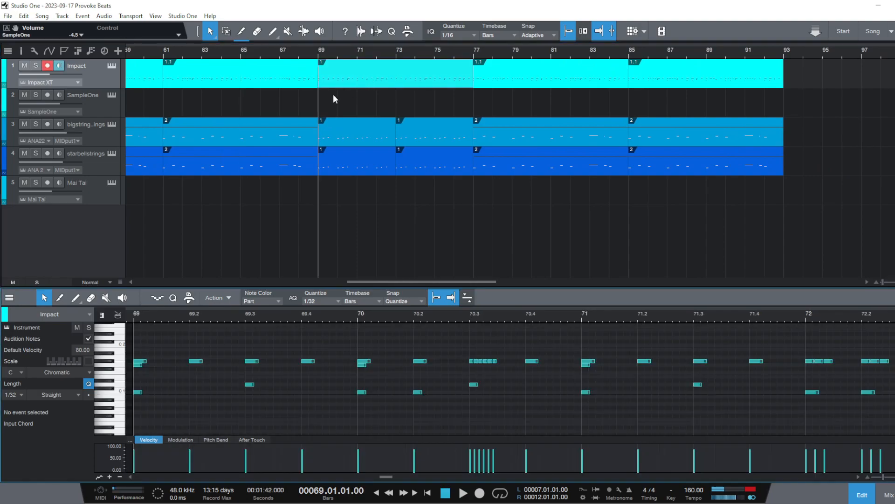
left_click(334, 56)
left_click_drag(328, 61, 330, 74)
left_click(332, 51)
left_click(356, 84)
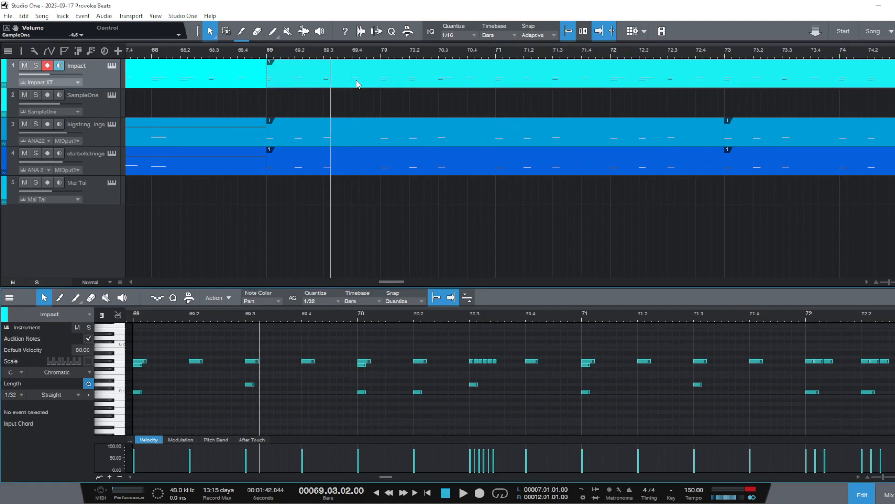
left_click(352, 55)
double_click(309, 361)
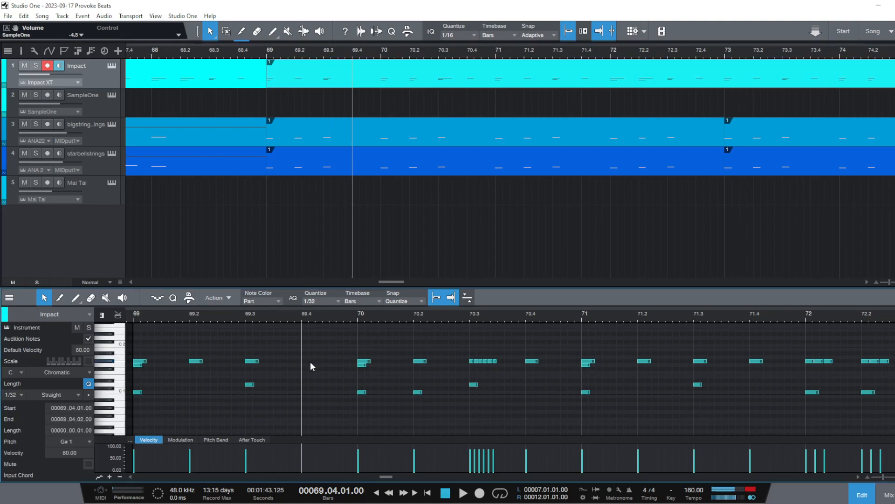
Remove the G# 1 notes on beat 4 of bars 70 and 71 in the Impact part
left_click(468, 56)
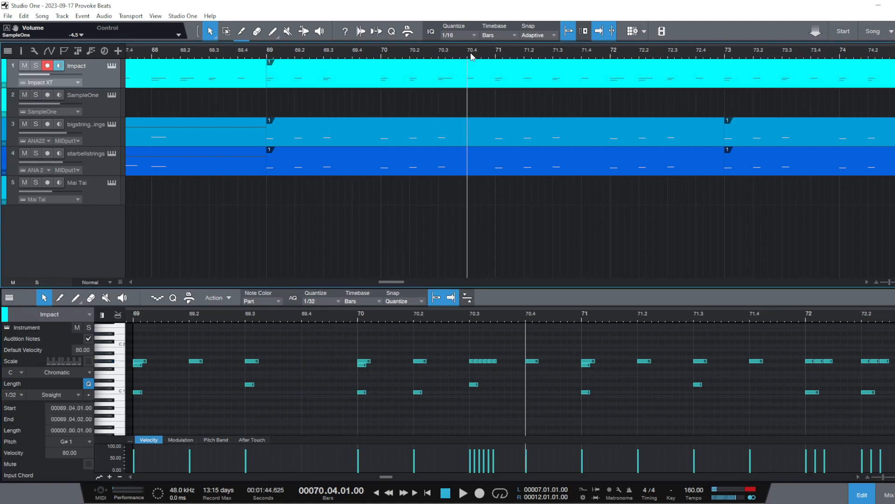
left_click(538, 362)
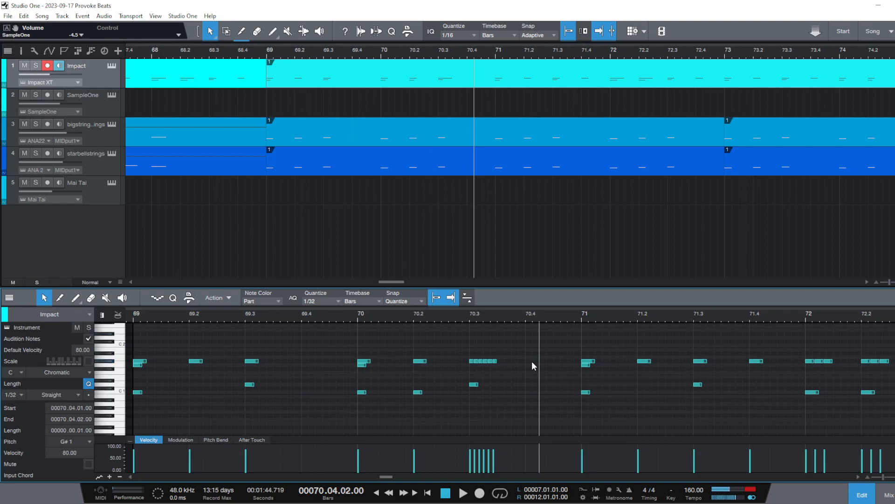
left_click(585, 59)
left_click(752, 361)
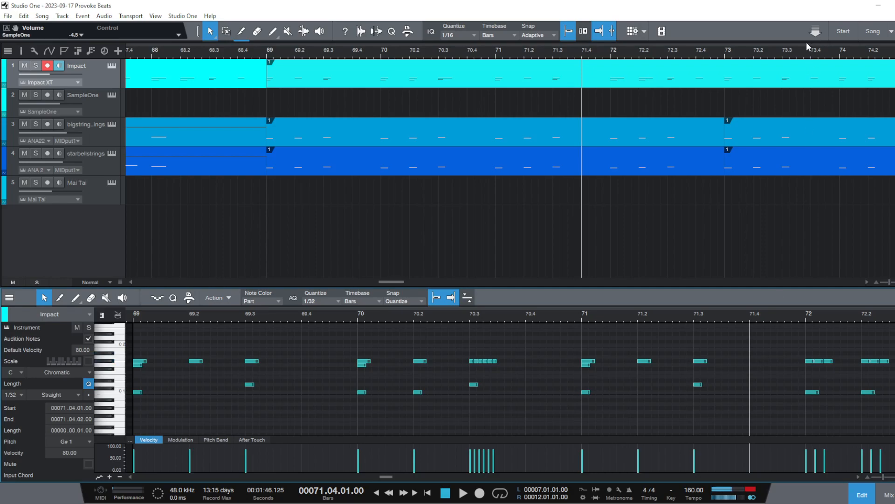
Remove the G# 1 notes on beat 4 of bars 72 and 73 in the Impact part
left_click_drag(804, 58, 412, 42)
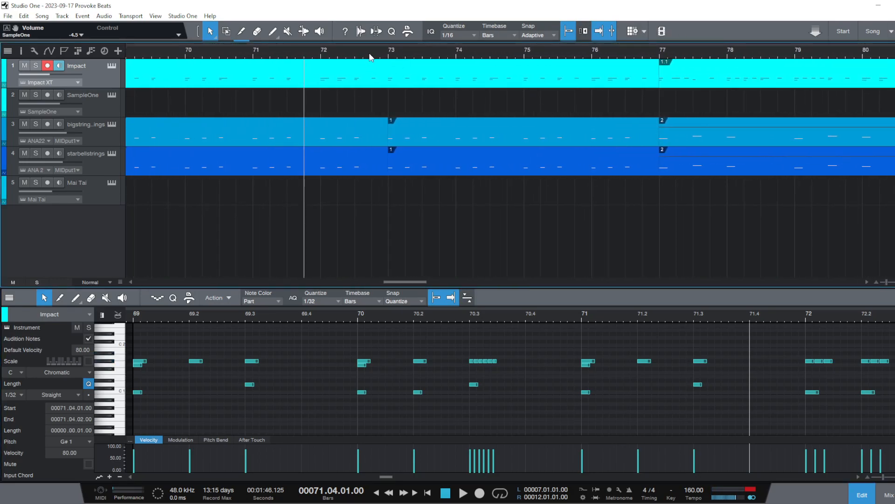
left_click(369, 55)
left_click(373, 55)
left_click(159, 362)
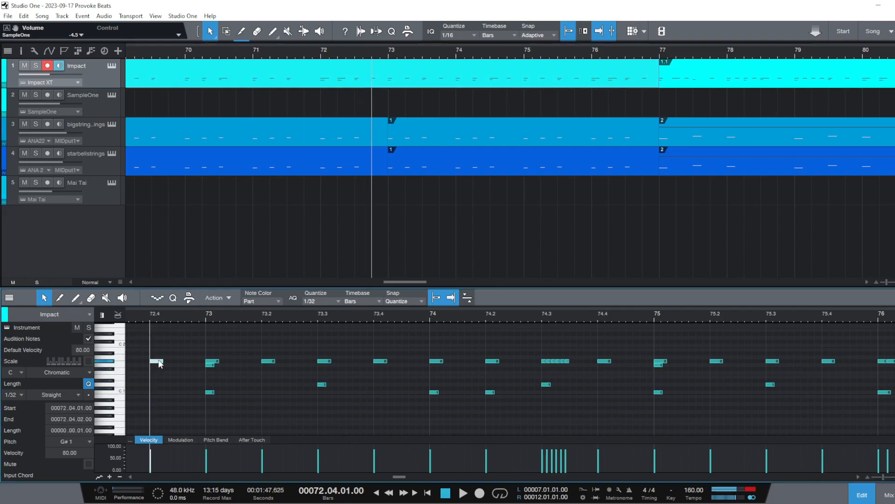
left_click(382, 361)
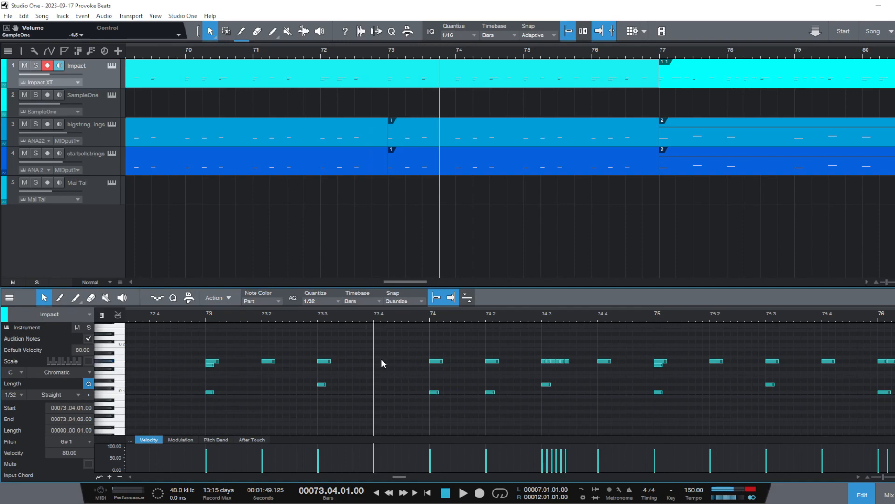
Remove the G# 1 notes on beat 4 of bars 74 and 75 in the Impact part
left_click(505, 49)
left_click(607, 363)
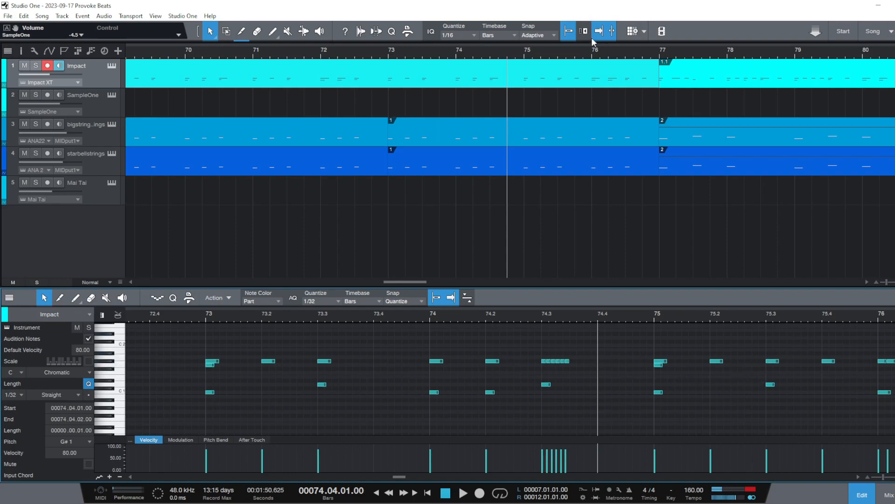
left_click(577, 53)
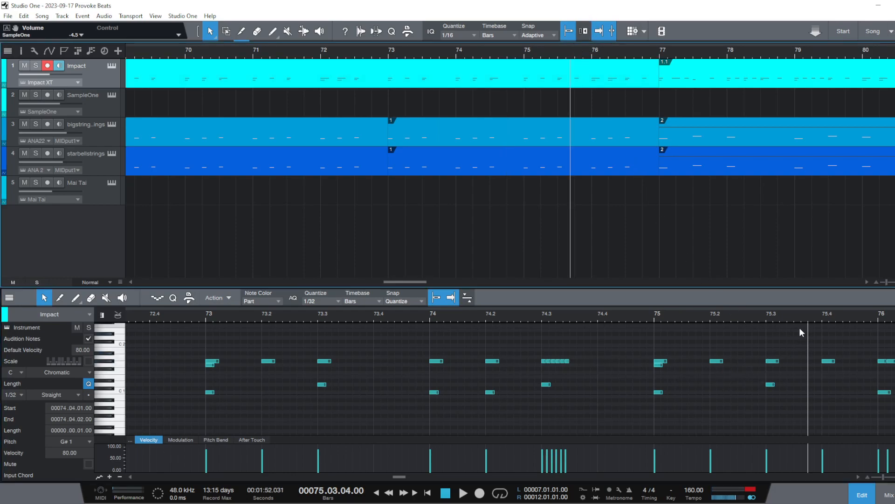
left_click(829, 361)
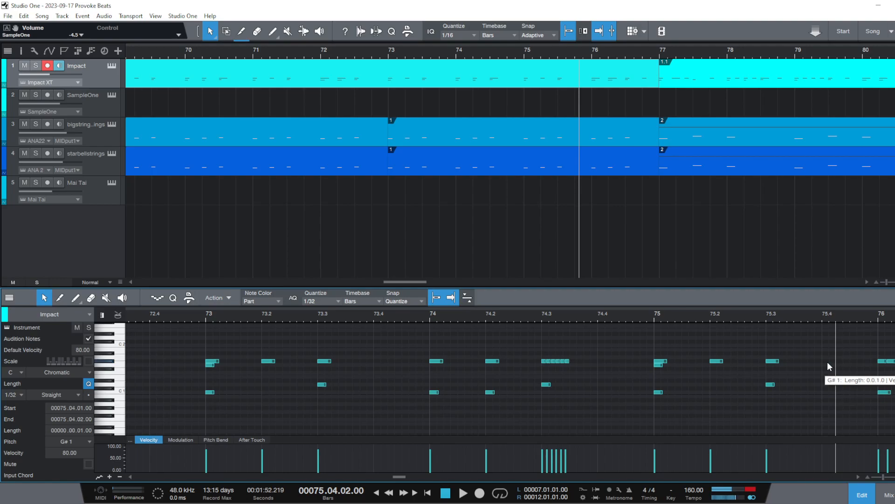
Delete the G# 1 note at 76.04.01, the last beat before the drum part at bar 77
left_click(643, 51)
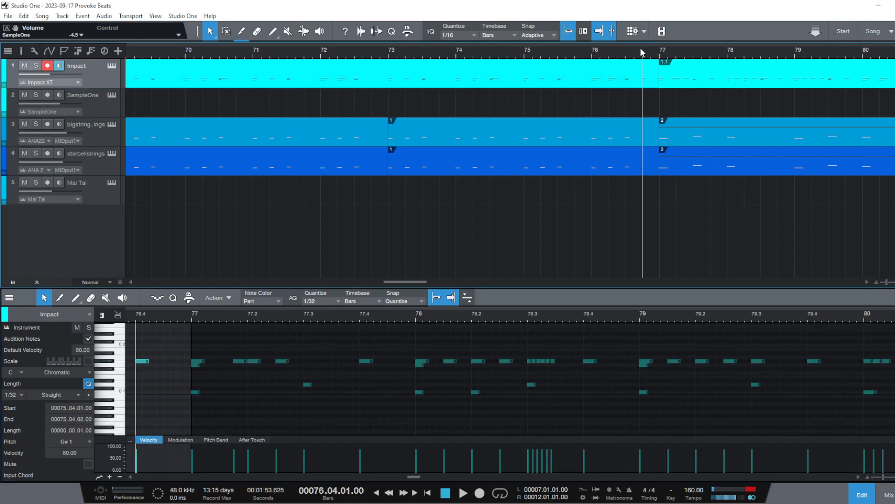
double_click(646, 73)
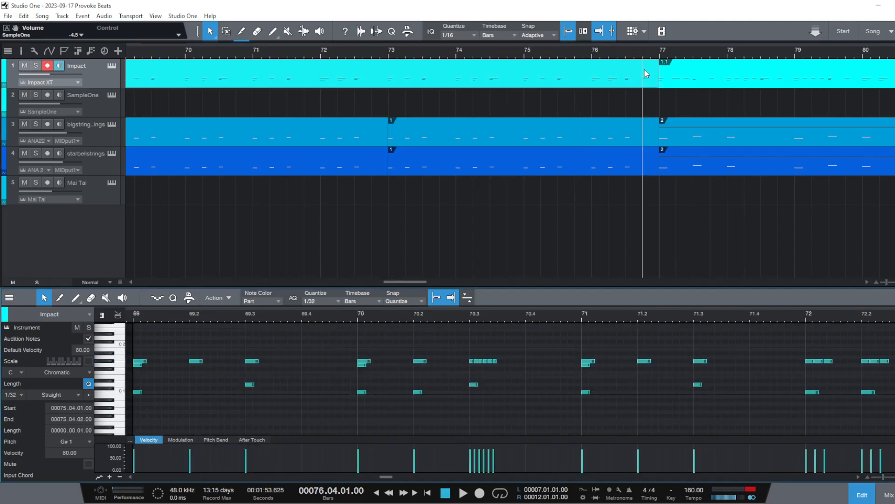
left_click_drag(715, 311, 647, 312)
left_click_drag(649, 316, 401, 283)
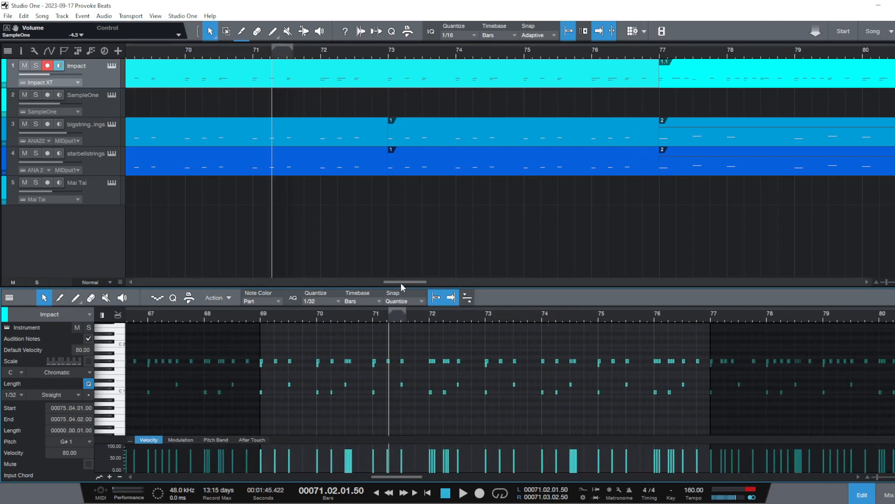
left_click(639, 47)
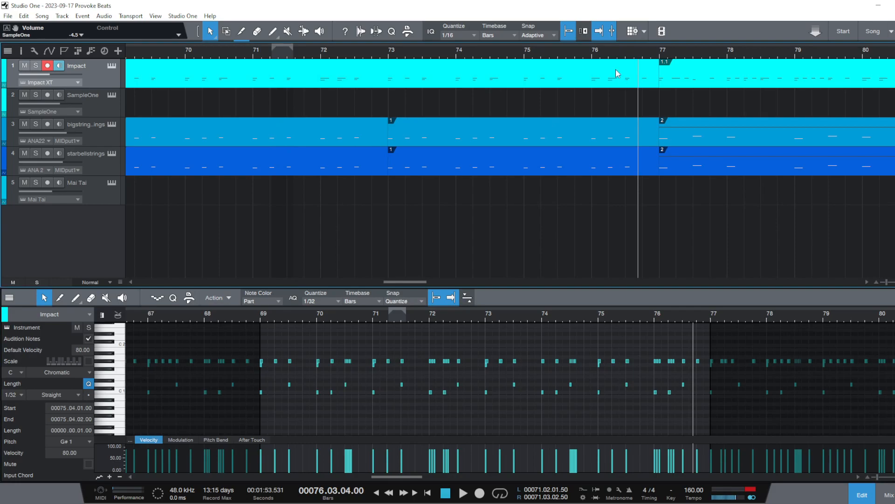
left_click(698, 362)
key("Delete")
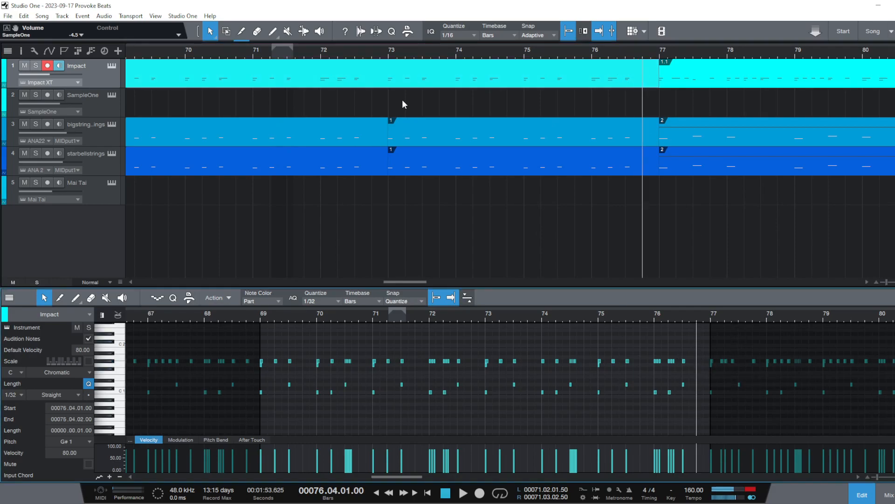
Play the section from bar 69 to hear the thinned drum pattern, replay it from its start, and stop
left_click_drag(318, 55, 304, 42)
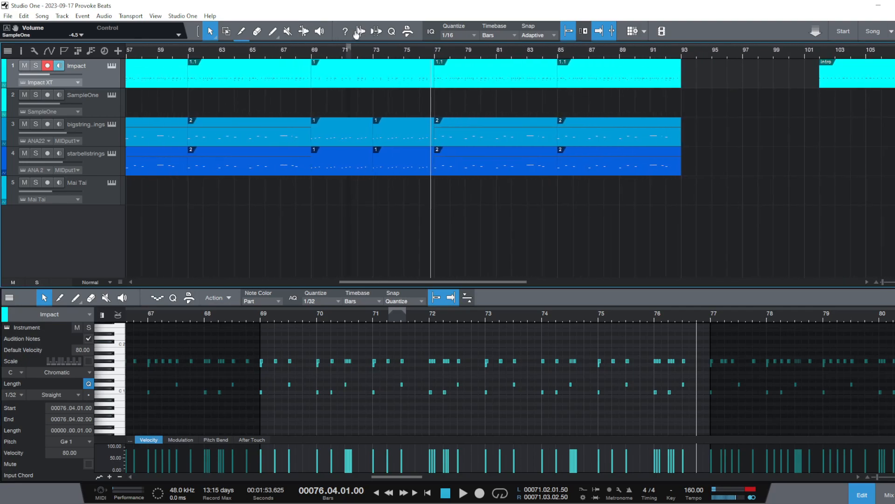
left_click(310, 52)
key("space")
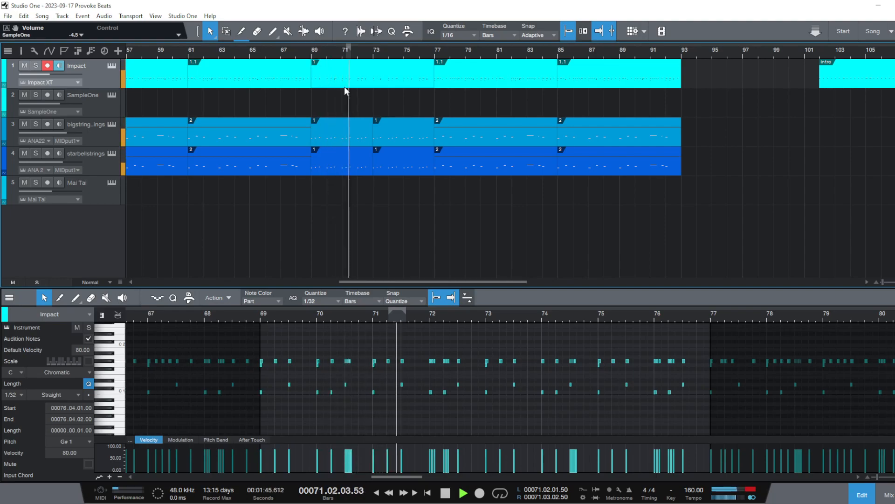
left_click(262, 318)
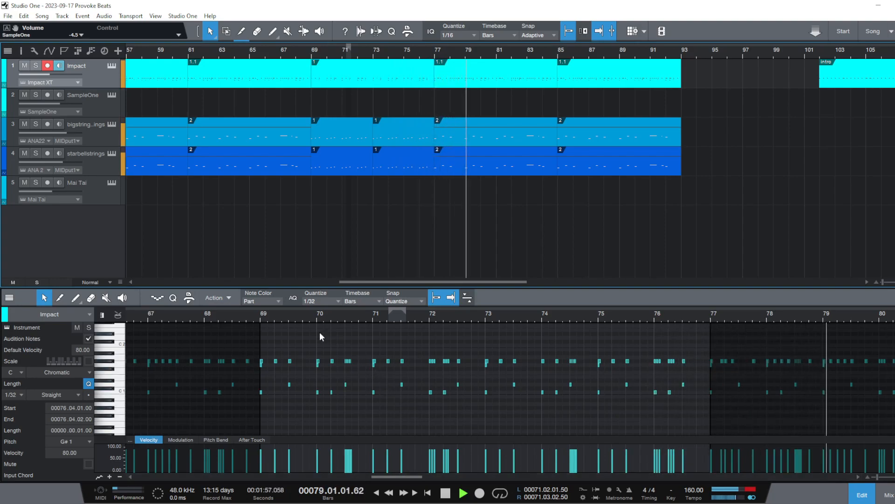
left_click(260, 317)
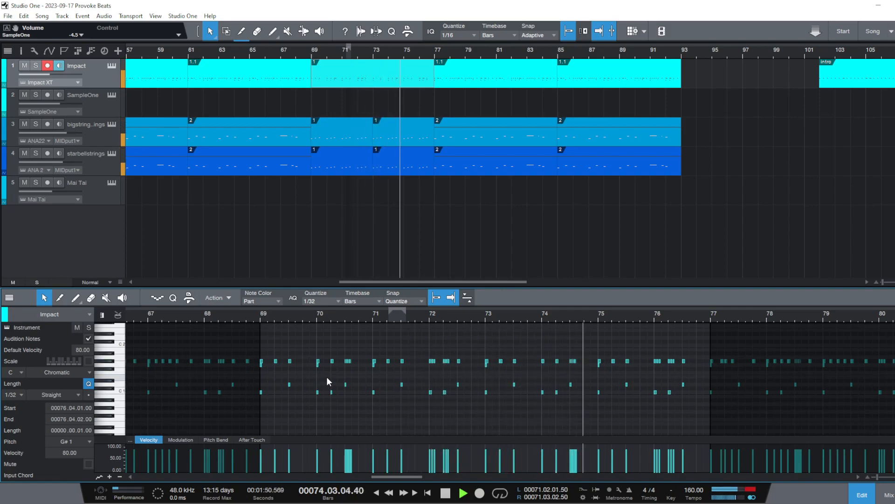
key("space")
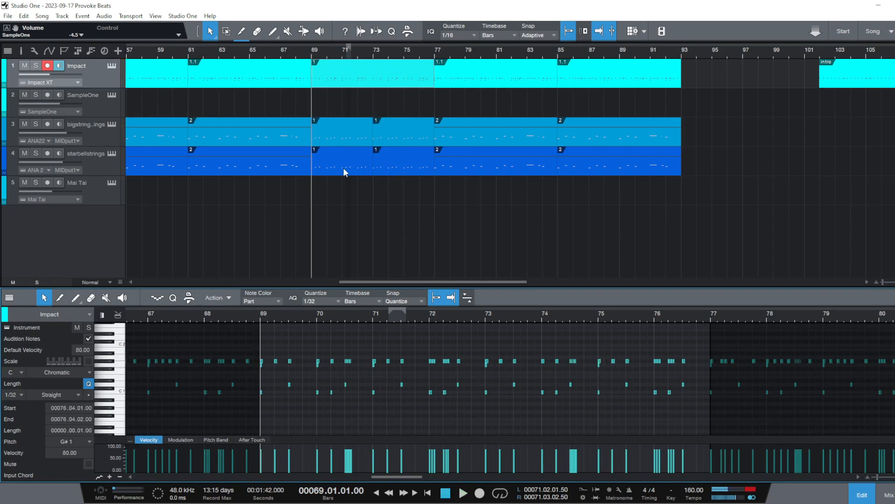
Play the arrangement from bar 75 through its end to check the closing section, then stop near bar 92
left_click_drag(314, 52, 391, 32)
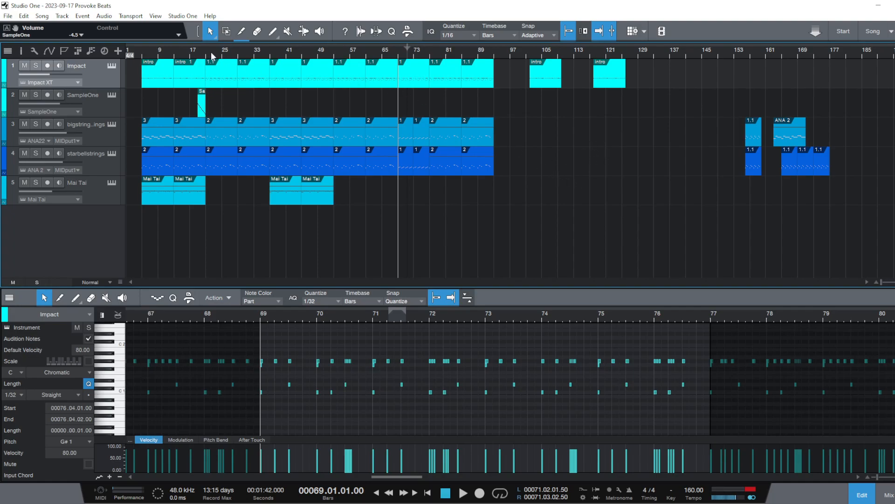
left_click(145, 52)
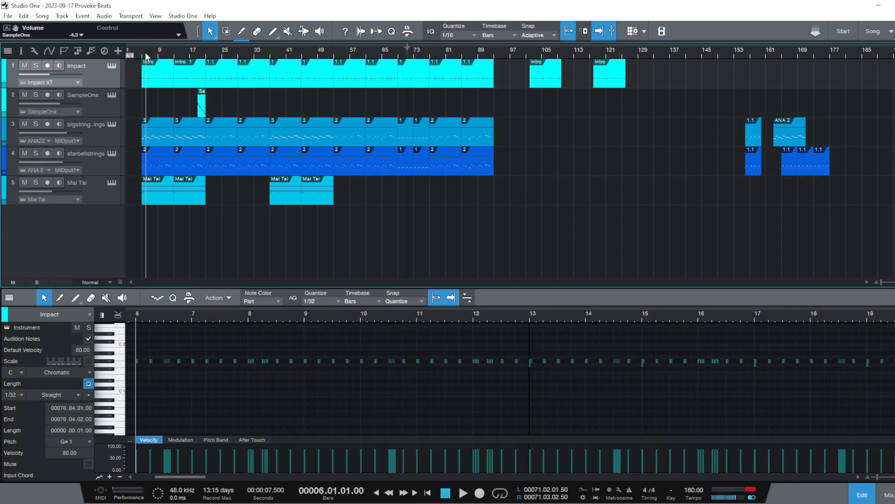
left_click(423, 57)
key("space")
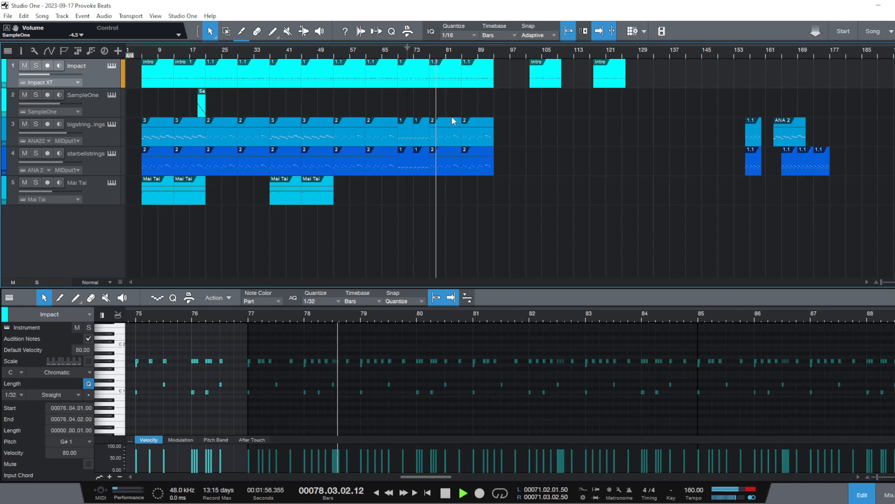
left_click(496, 55)
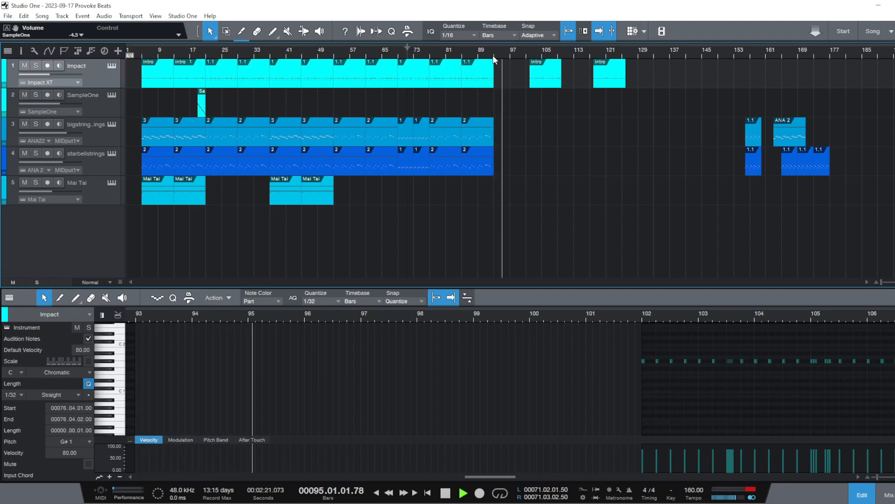
left_click(494, 55)
key("space")
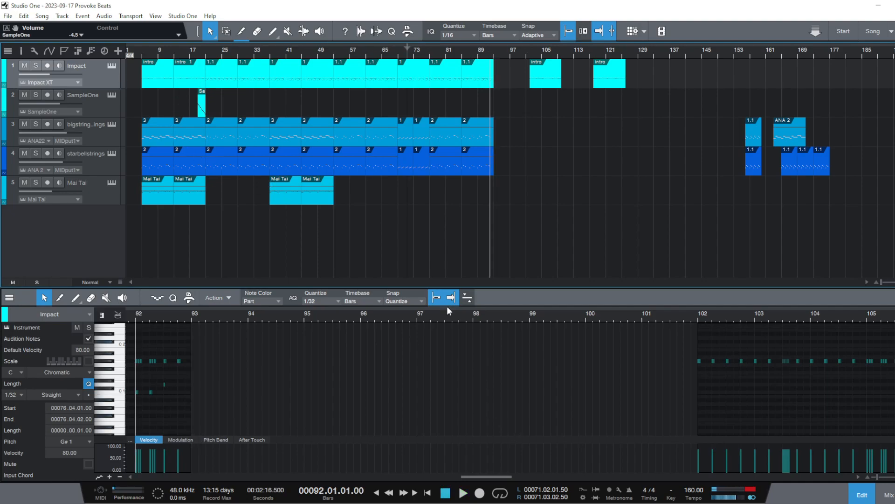
Move the spare intro drum part to bar 110, and move the parts of all tracks at bar 45 to bar 93
left_click_drag(326, 233, 304, 75)
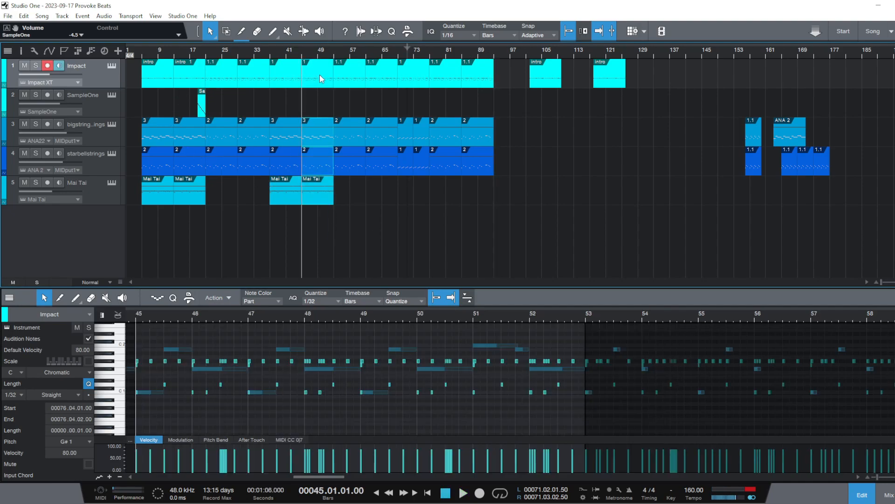
right_click(329, 86)
left_click(320, 74)
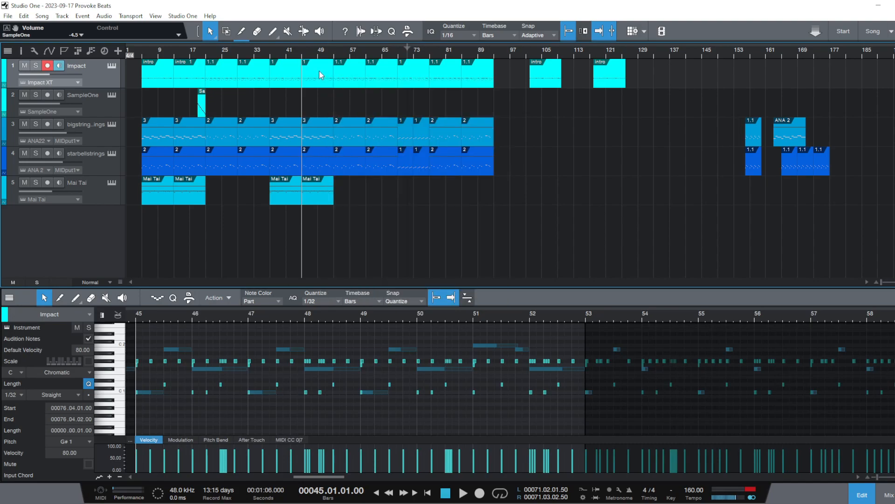
left_click_drag(548, 68, 580, 70)
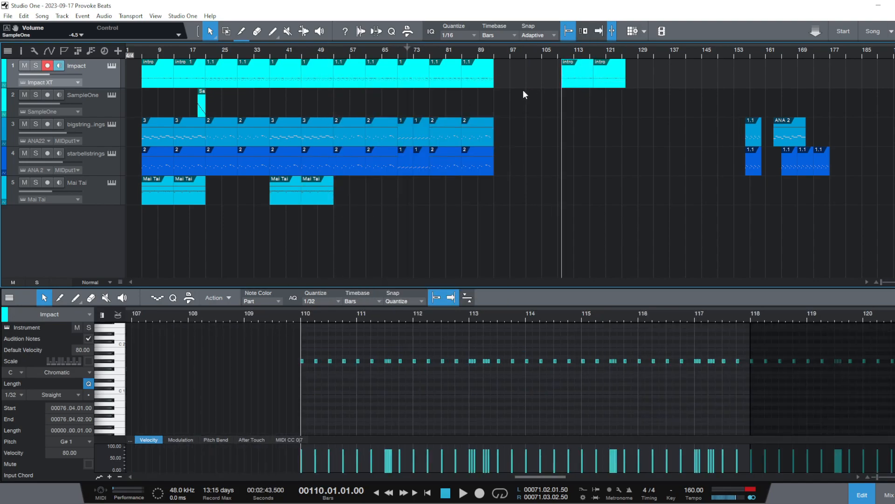
left_click_drag(329, 254, 517, 87)
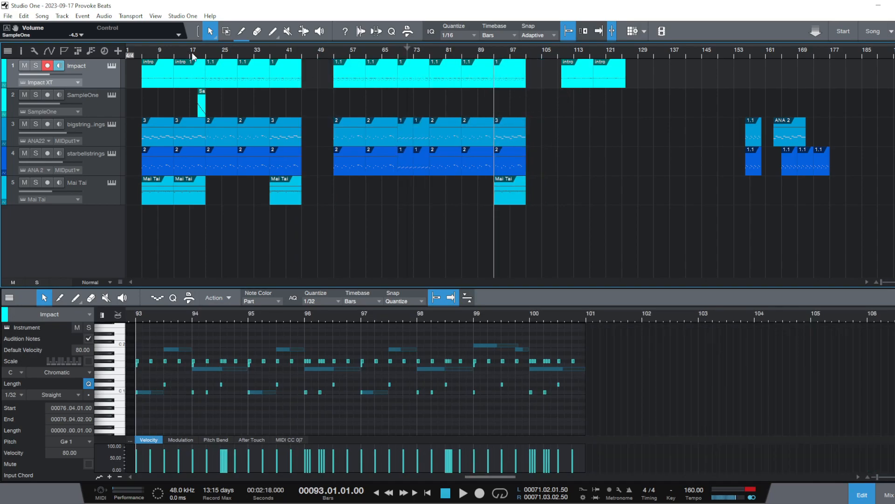
Duplicate the Impact, string, bell and Mai Tai parts at bar 37 into the gap at bar 45
left_click_drag(306, 264, 286, 69)
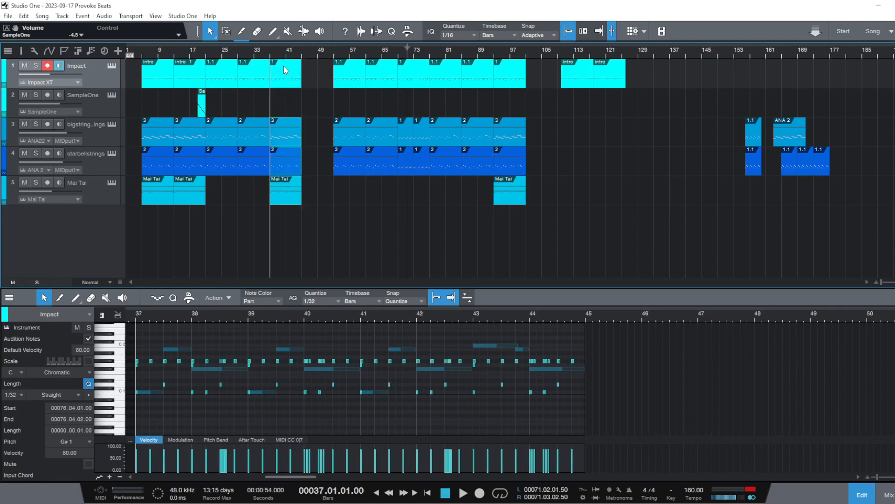
key("d")
left_click(569, 169)
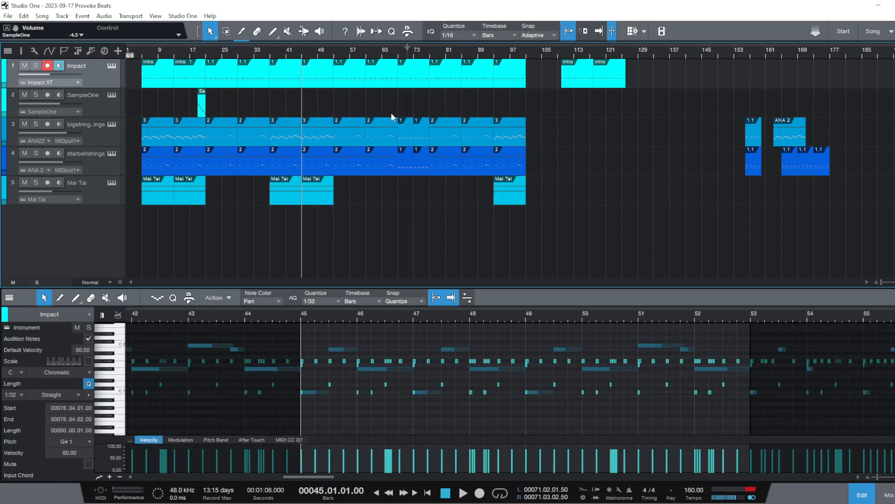
Show the marker track and move the song's End marker to bar 102
left_click(64, 50)
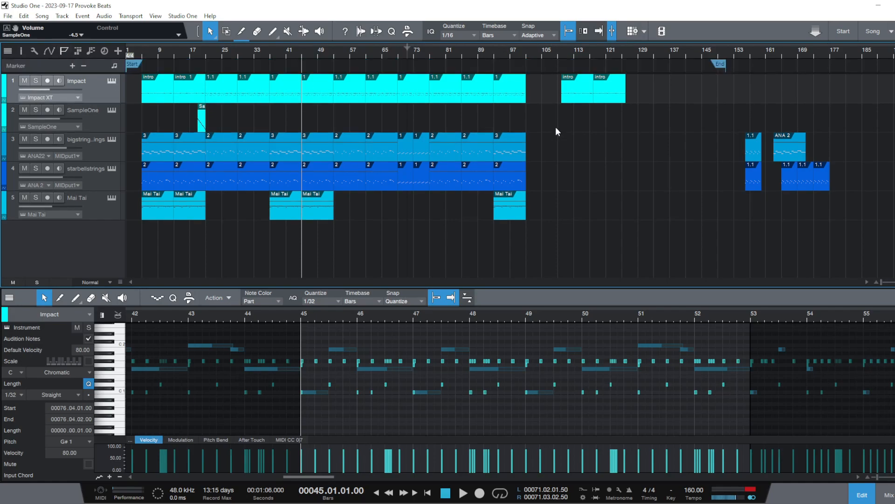
mouse_move(715, 66)
left_mouse_down()
mouse_move(537, 65)
mouse_move(532, 53)
left_mouse_up()
scroll(532, 51, "up", 3)
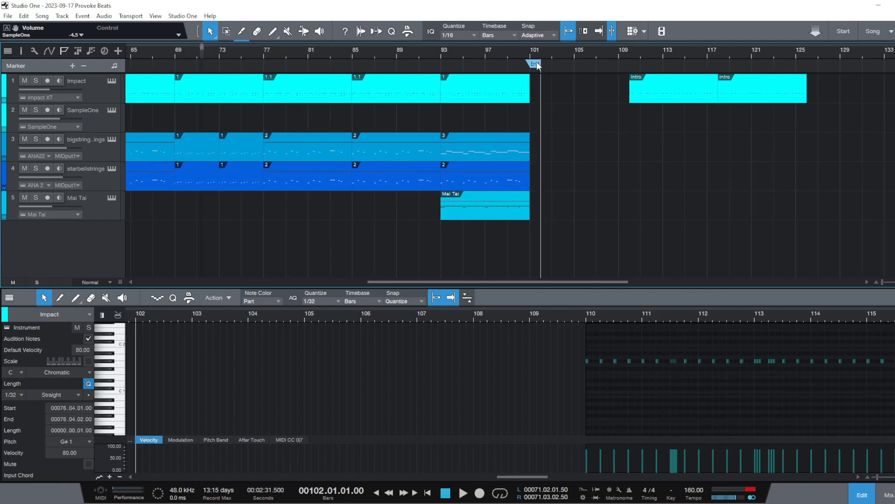
Place the playhead at bar 5 and move the song's Start marker to bar 5, where the intro parts begin
scroll(544, 53, "up", 3)
left_click_drag(509, 51, 602, 28)
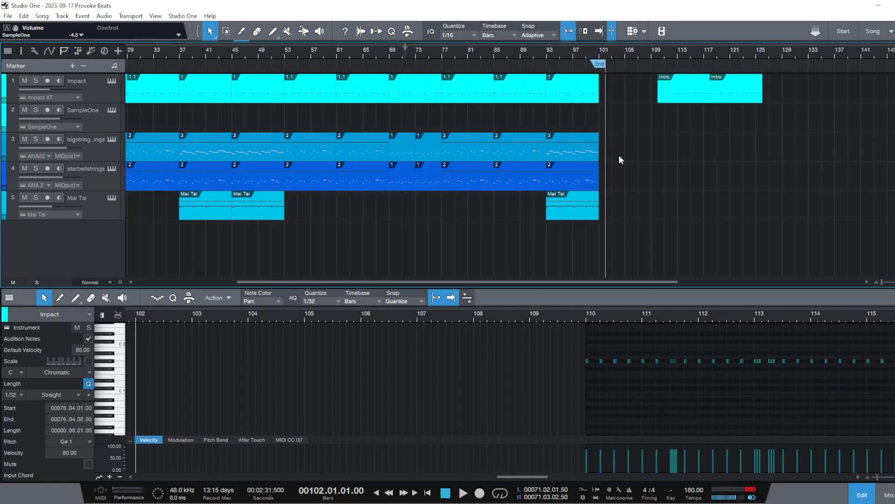
scroll(578, 50, "down", 2)
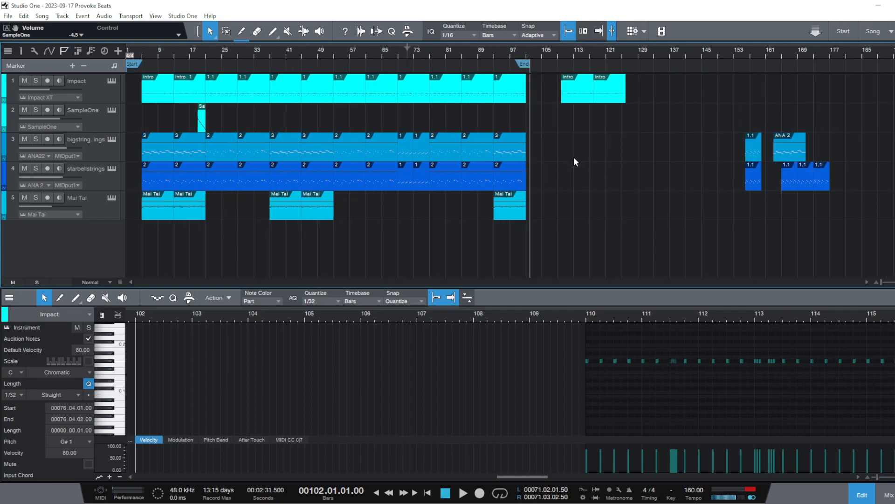
left_click(144, 50)
left_click(137, 53)
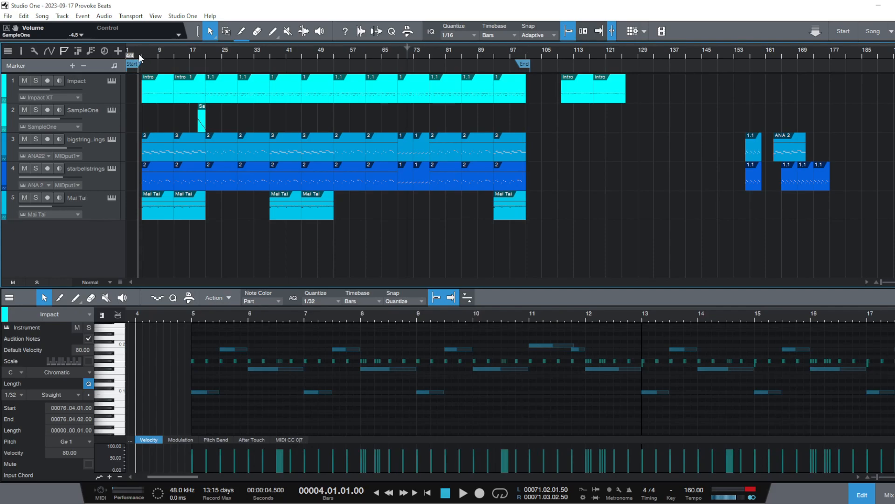
left_click(142, 53)
mouse_move(133, 64)
left_mouse_down()
mouse_move(152, 69)
mouse_move(160, 127)
left_mouse_up()
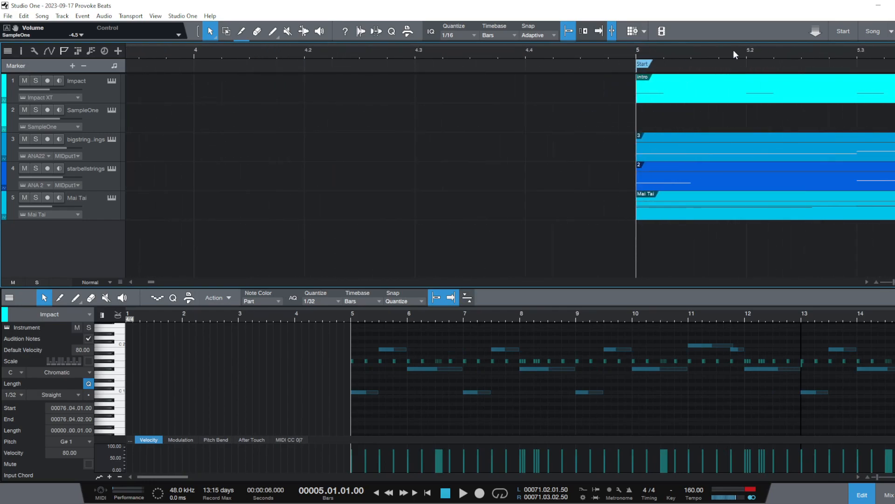
Set the arrangement quantize to 1/64 and shift the Start marker and playhead a 64th note ahead of bar 5
left_click_drag(653, 55, 453, 84)
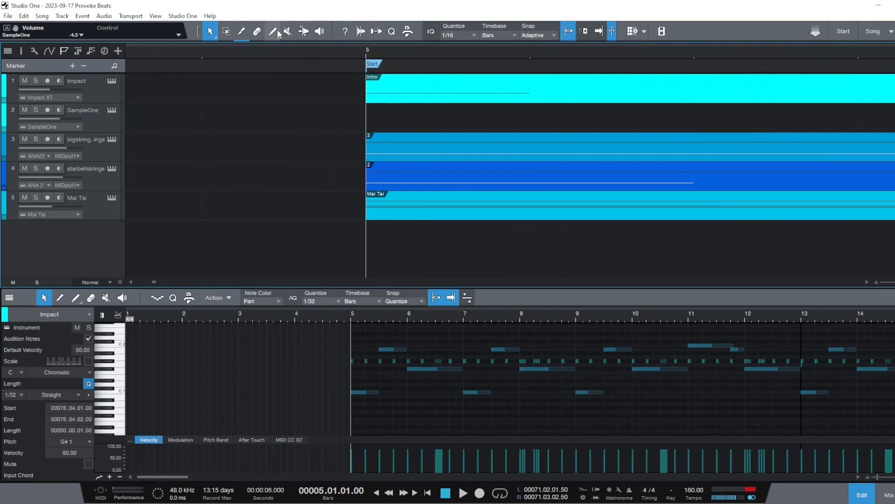
left_click(457, 32)
mouse_move(373, 71)
left_mouse_down()
mouse_move(314, 67)
mouse_move(329, 66)
mouse_move(369, 33)
left_mouse_up()
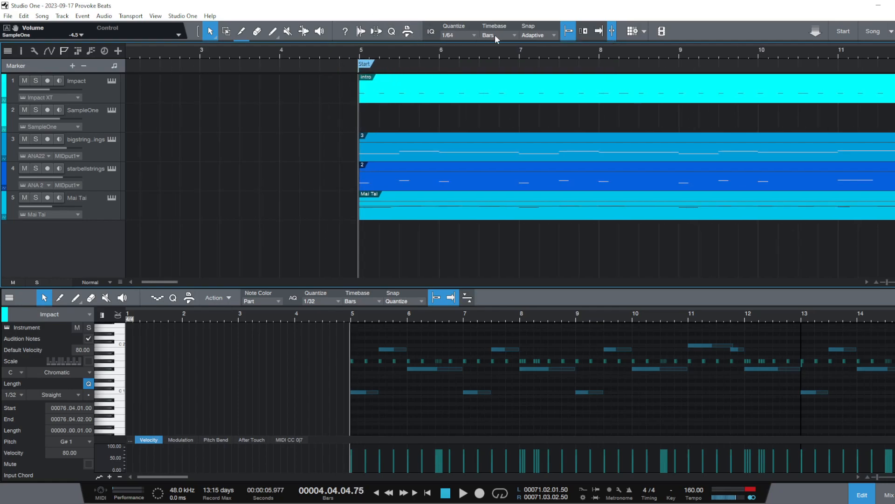
left_click_drag(463, 55, 375, 30)
left_click_drag(287, 49, 364, 42)
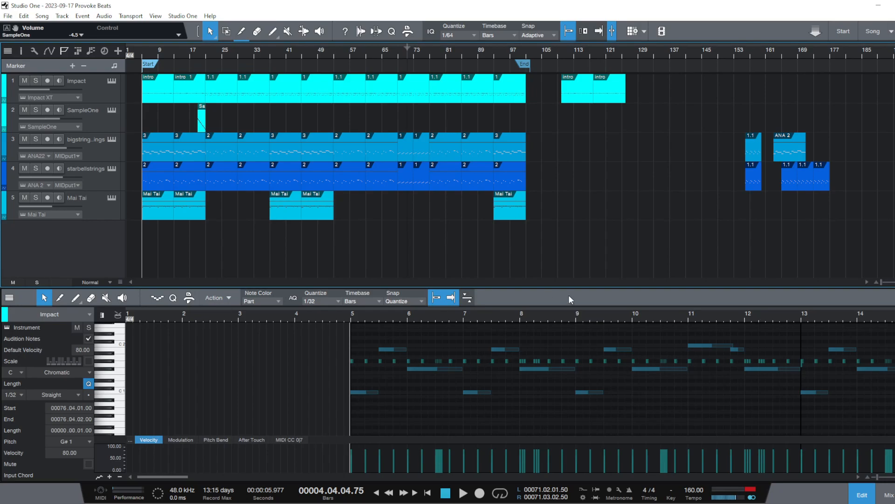
Return to the song's beginning, play the arrangement from bar 18, and play it again from bar 29 to check the main sections
left_click(430, 495)
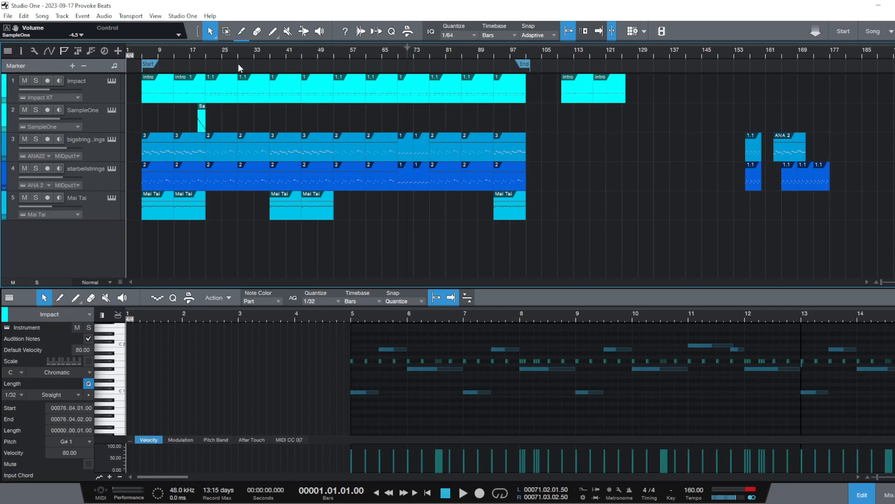
left_click(194, 53)
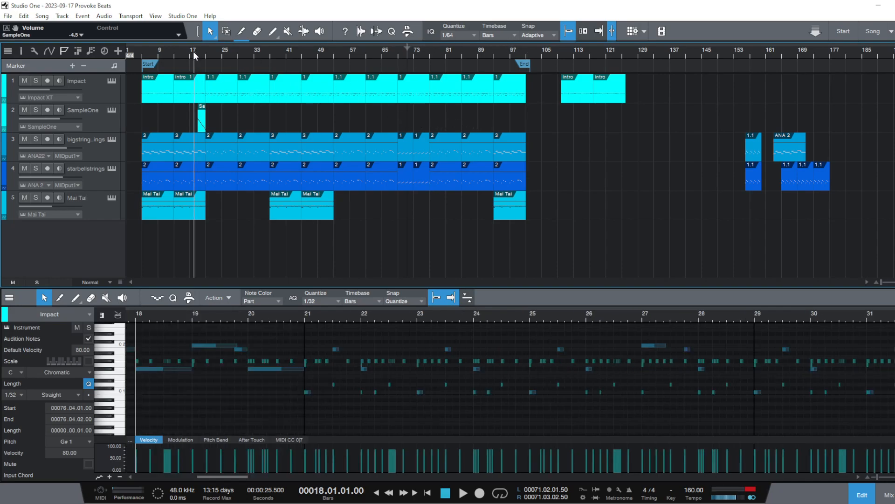
key("space")
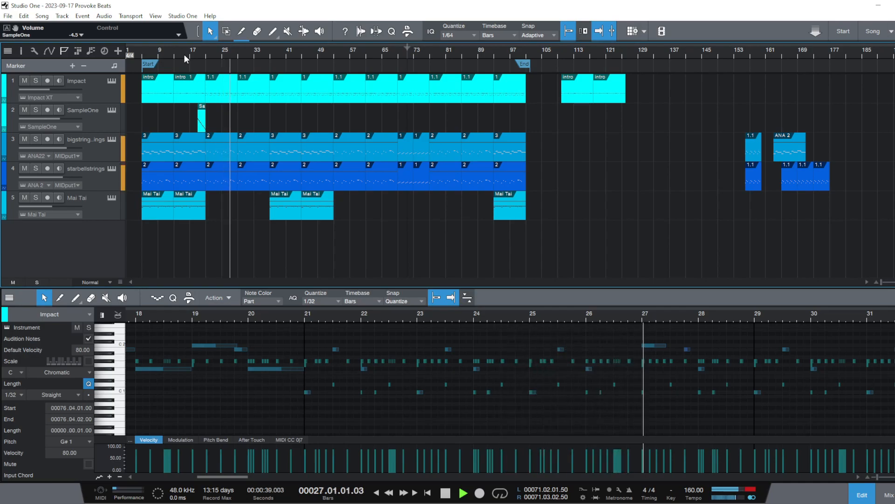
key("space")
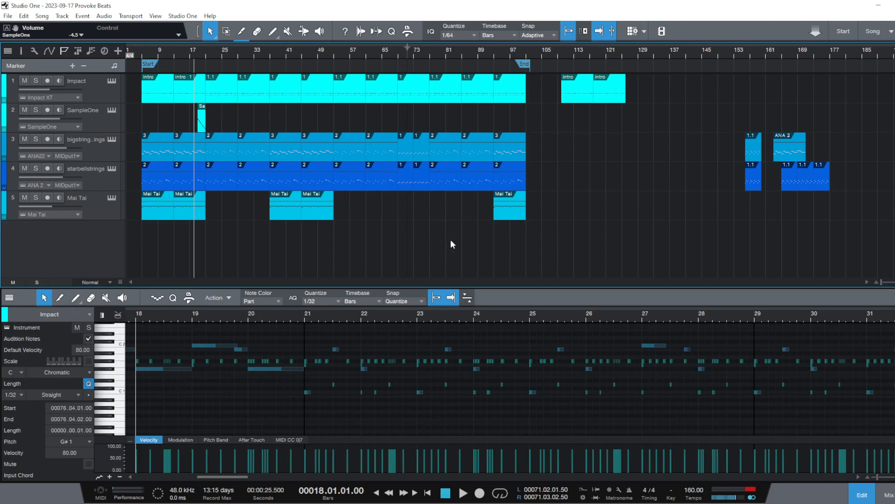
left_click(237, 56)
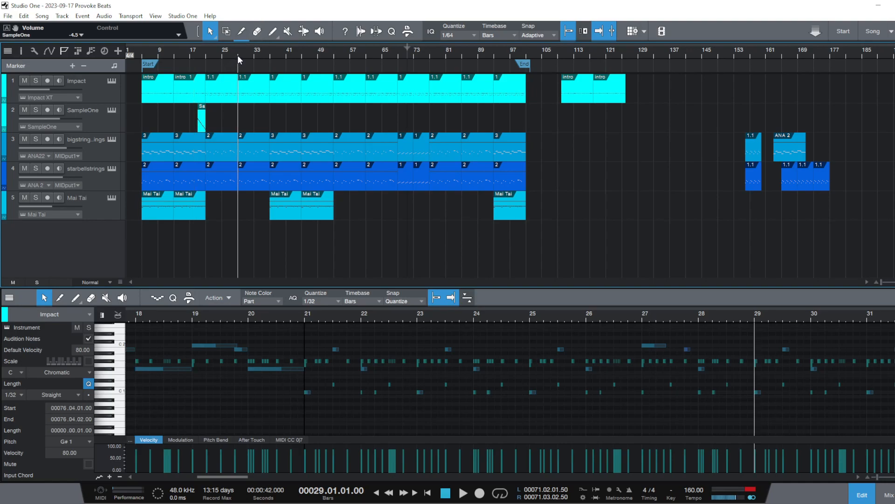
key("space")
key("space")
Show the mixing console with the channel faders in place of the note editor
left_click(888, 494)
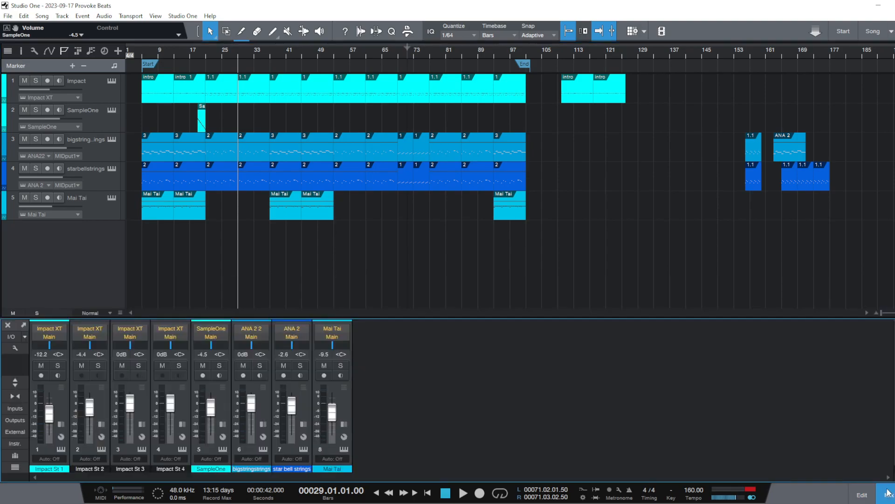